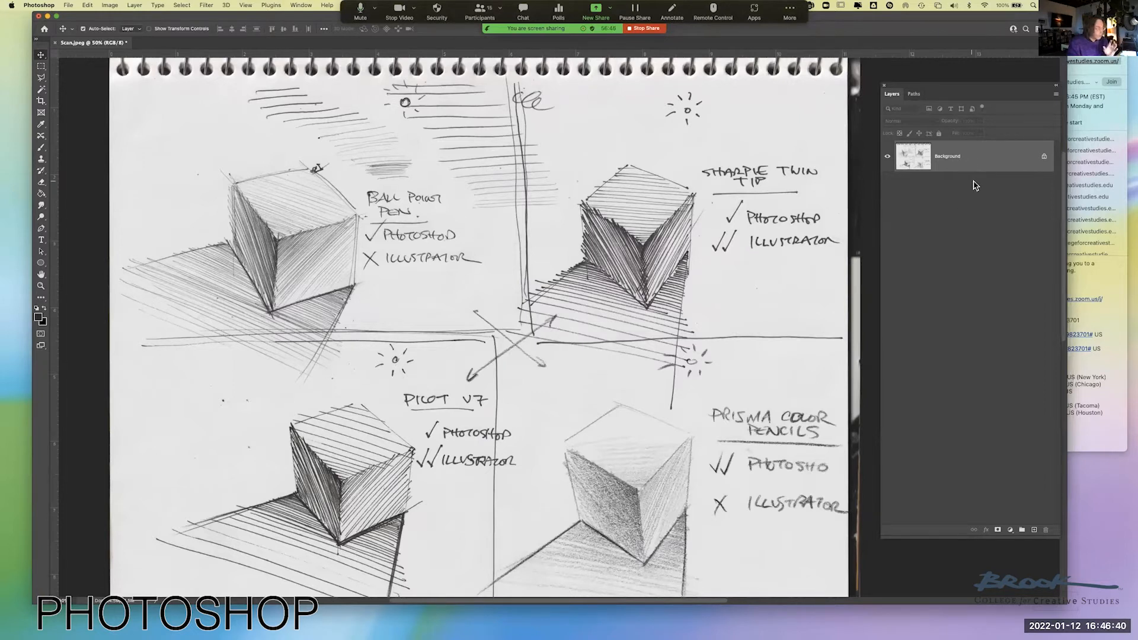
# Duplicate the Background layer of the scanned sketch page.
pyautogui.moveTo(974, 158); pyautogui.dragTo(1034, 533)
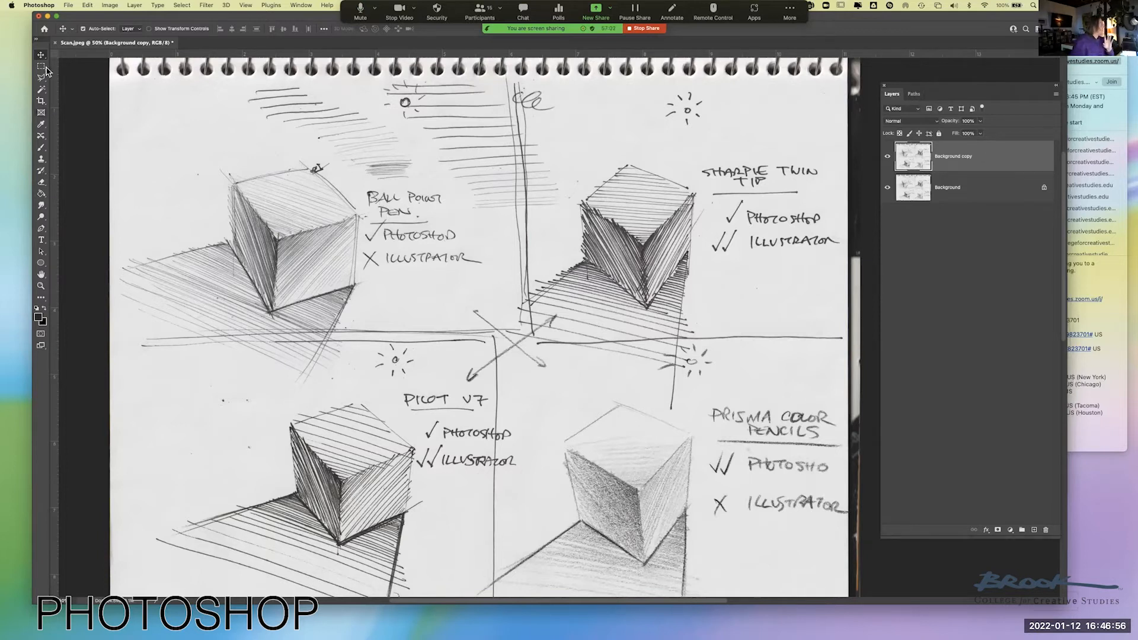
pyautogui.click(112, 5)
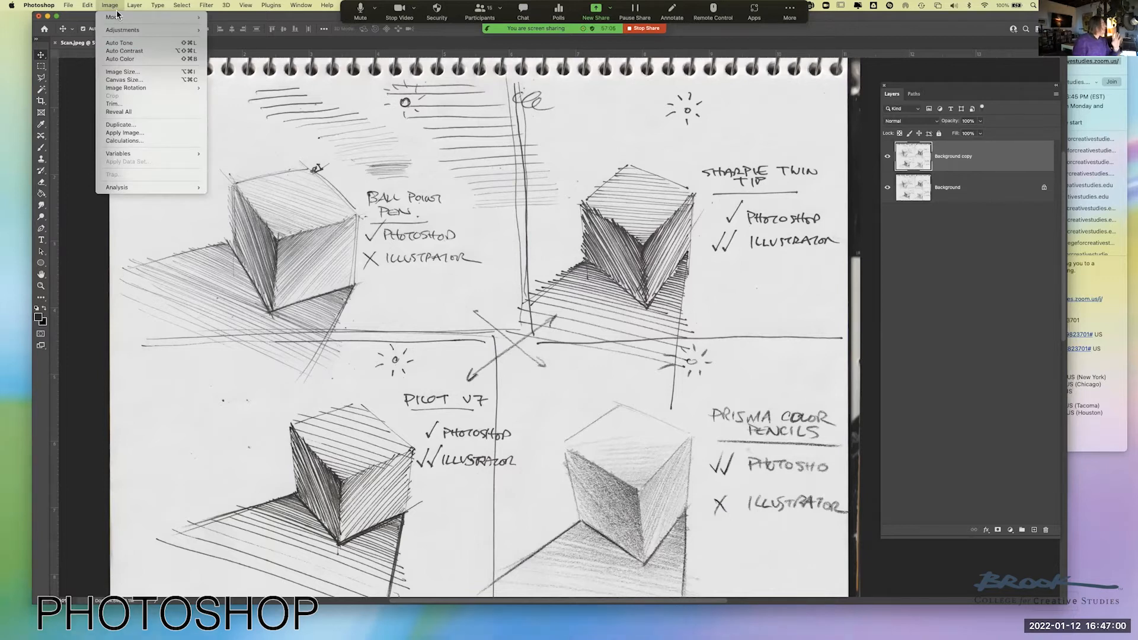
pyautogui.moveTo(123, 32)
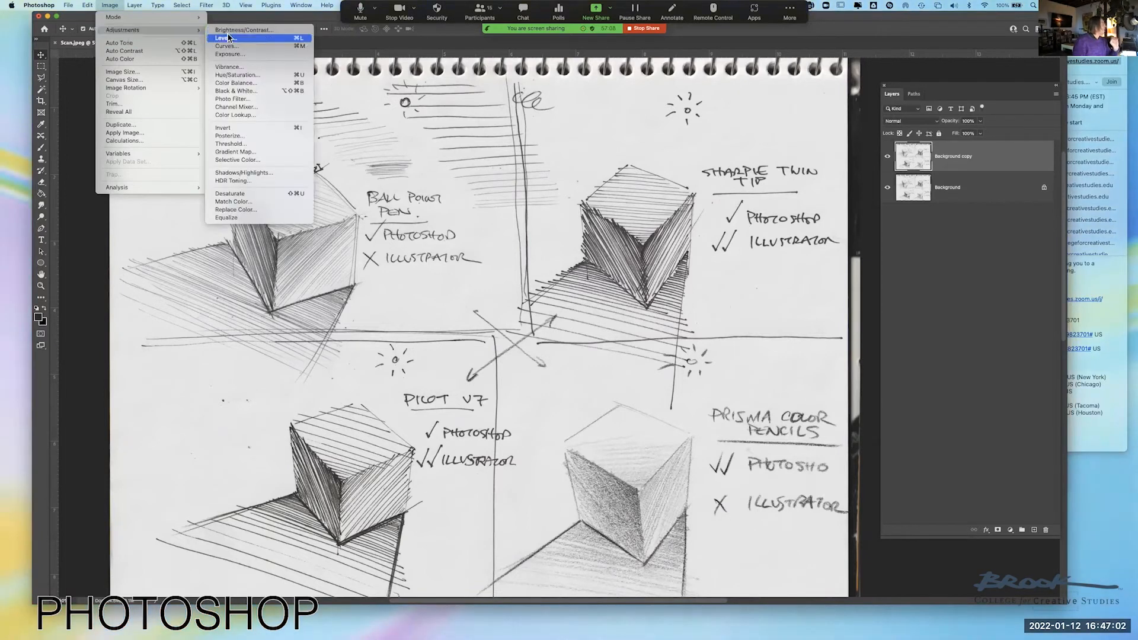
pyautogui.click(254, 38)
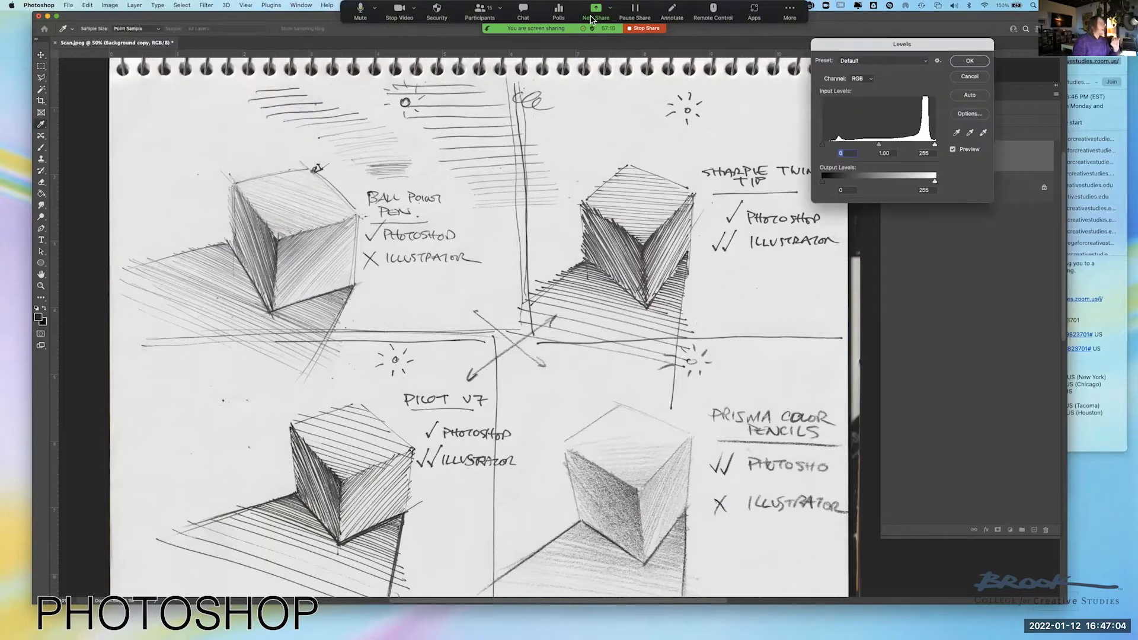
pyautogui.moveTo(854, 48); pyautogui.dragTo(824, 33)
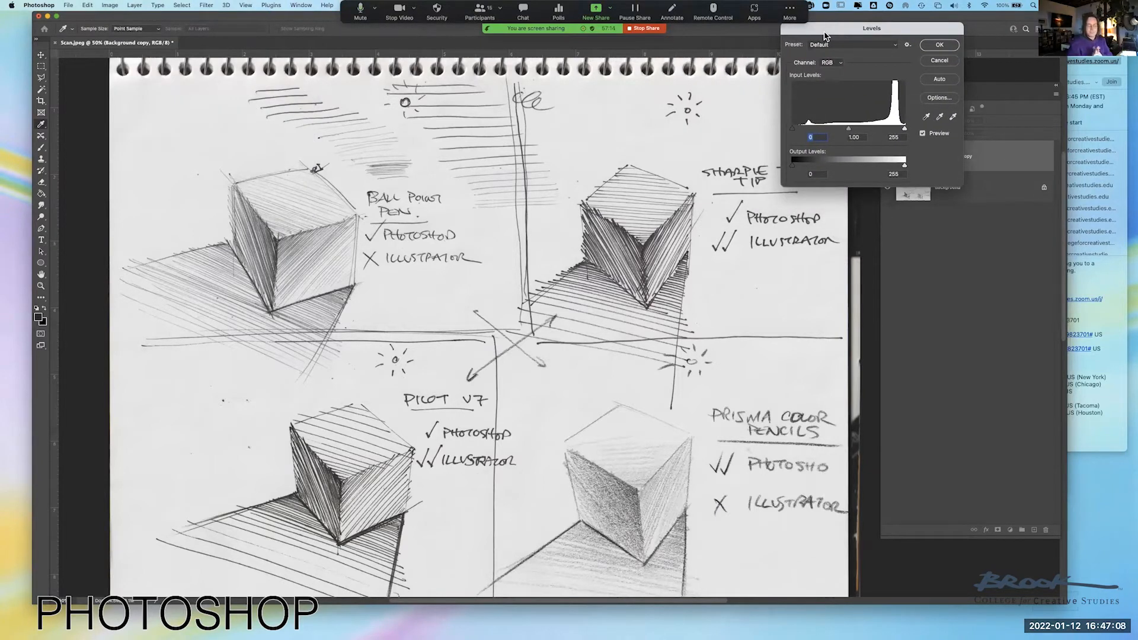
pyautogui.moveTo(824, 35); pyautogui.dragTo(904, 25)
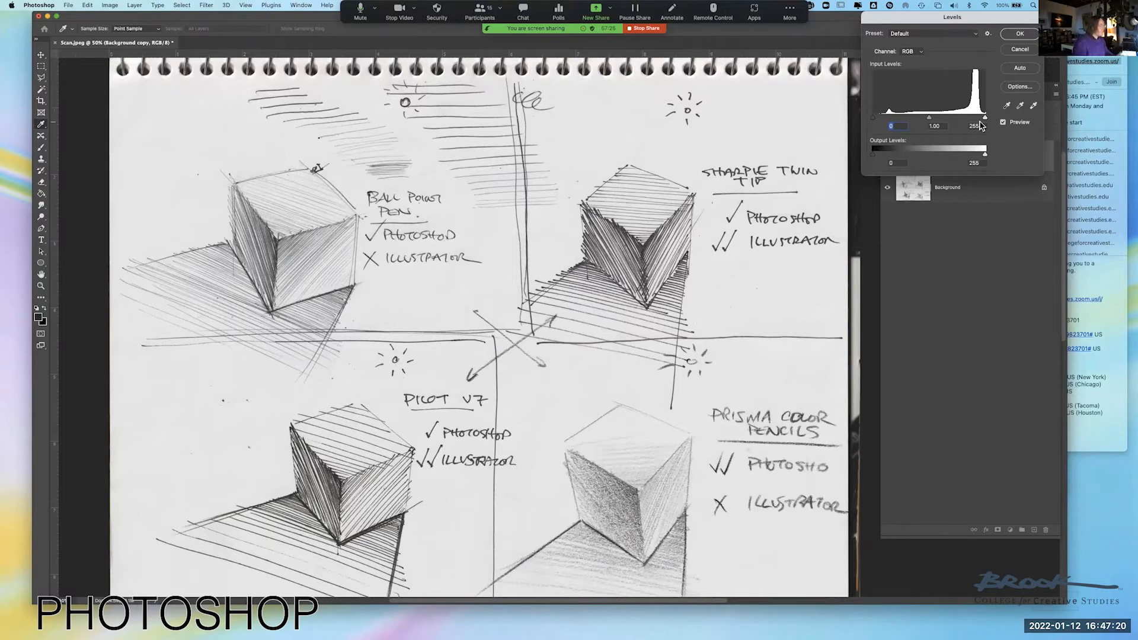
pyautogui.click(1018, 50)
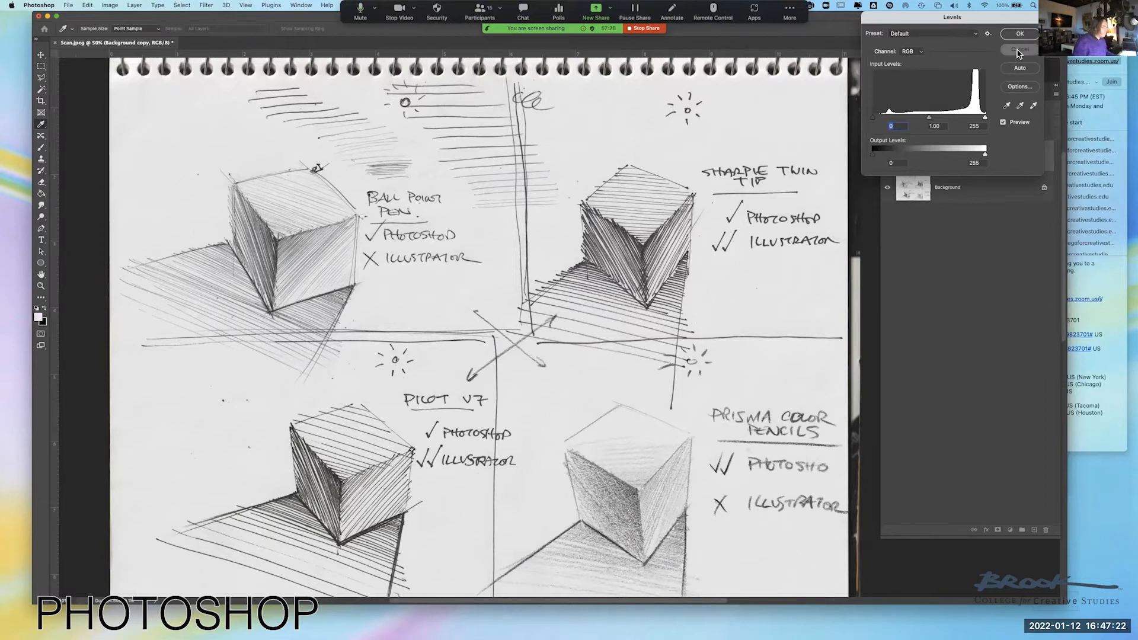
# Examine the line quality of the Sharpie Twin Tip cube up close, then view the whole page.
pyautogui.press('super+plus')
pyautogui.press('super+plus')
pyautogui.press('super+plus')
pyautogui.moveTo(699, 261); pyautogui.dragTo(527, 548)
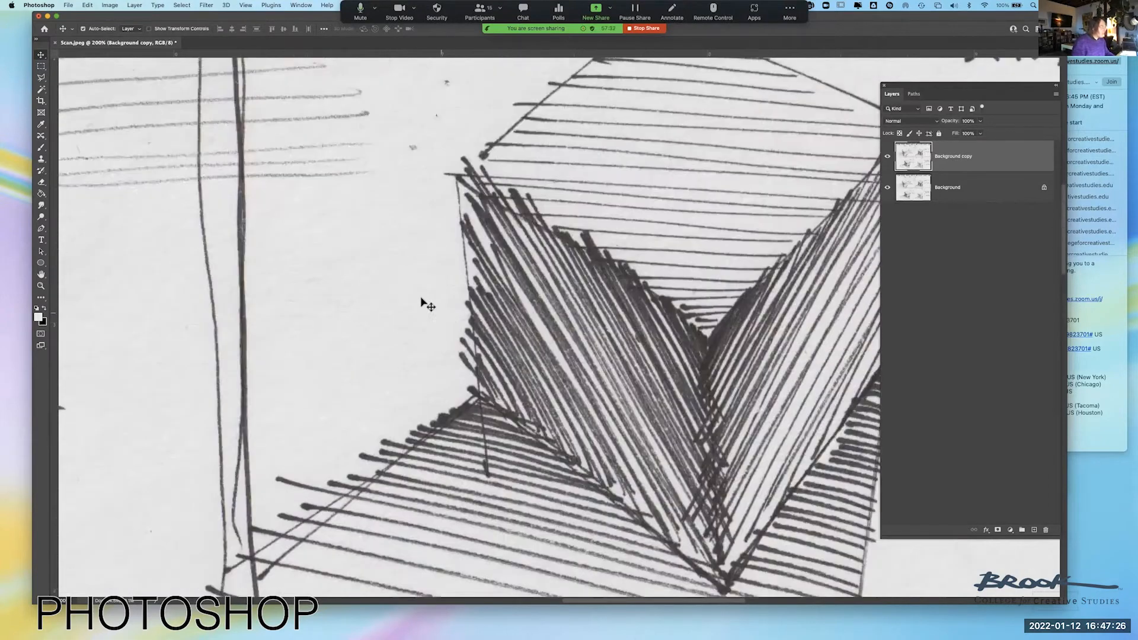
pyautogui.scroll(5, 556, 226)
pyautogui.hscroll(5, 556, 225)
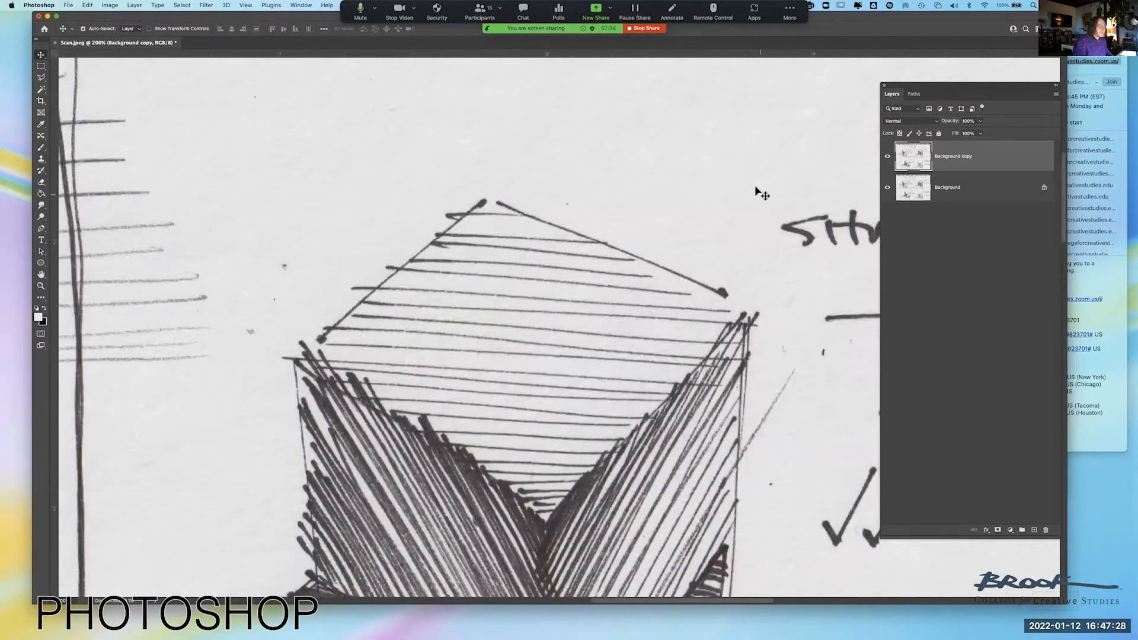
pyautogui.press('super+minus')
pyautogui.press('super+minus')
pyautogui.press('super+minus')
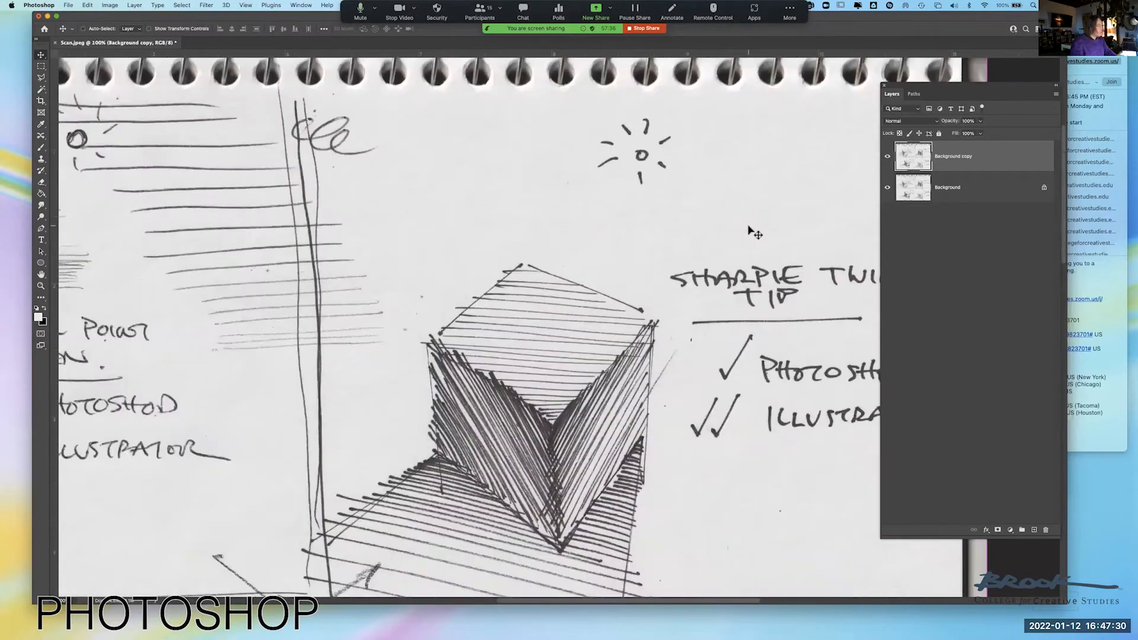
pyautogui.moveTo(532, 157)
pyautogui.mouseDown()
pyautogui.moveTo(617, 93)
pyautogui.moveTo(642, 52)
pyautogui.mouseUp()
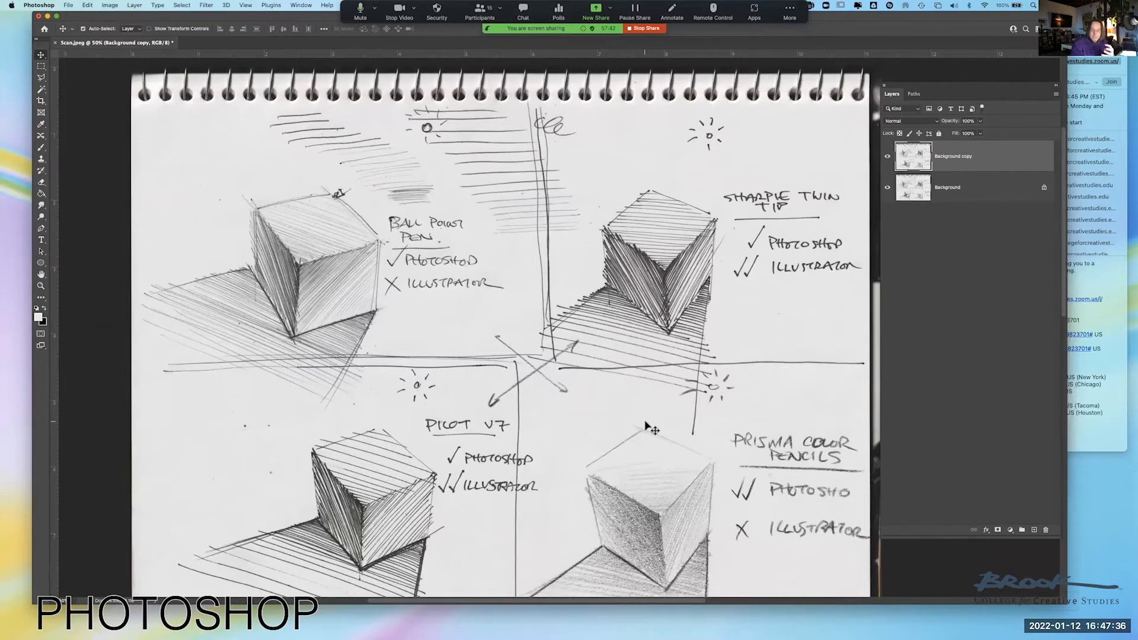
# Convert the image to Grayscale mode without flattening the layers.
pyautogui.click(110, 11)
pyautogui.moveTo(119, 17)
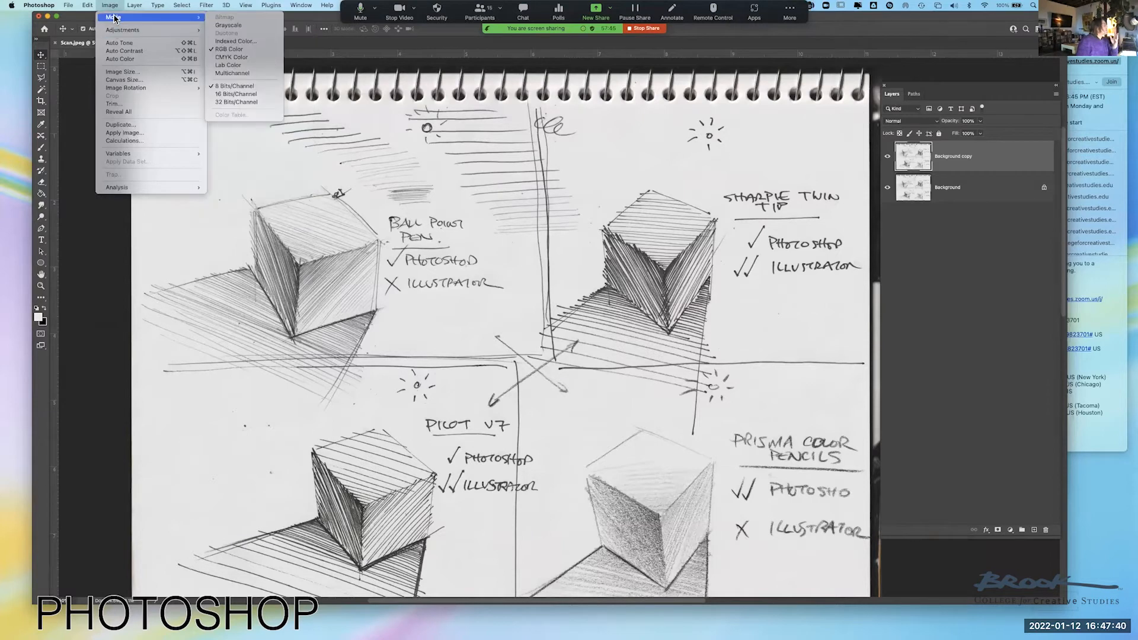
pyautogui.click(233, 26)
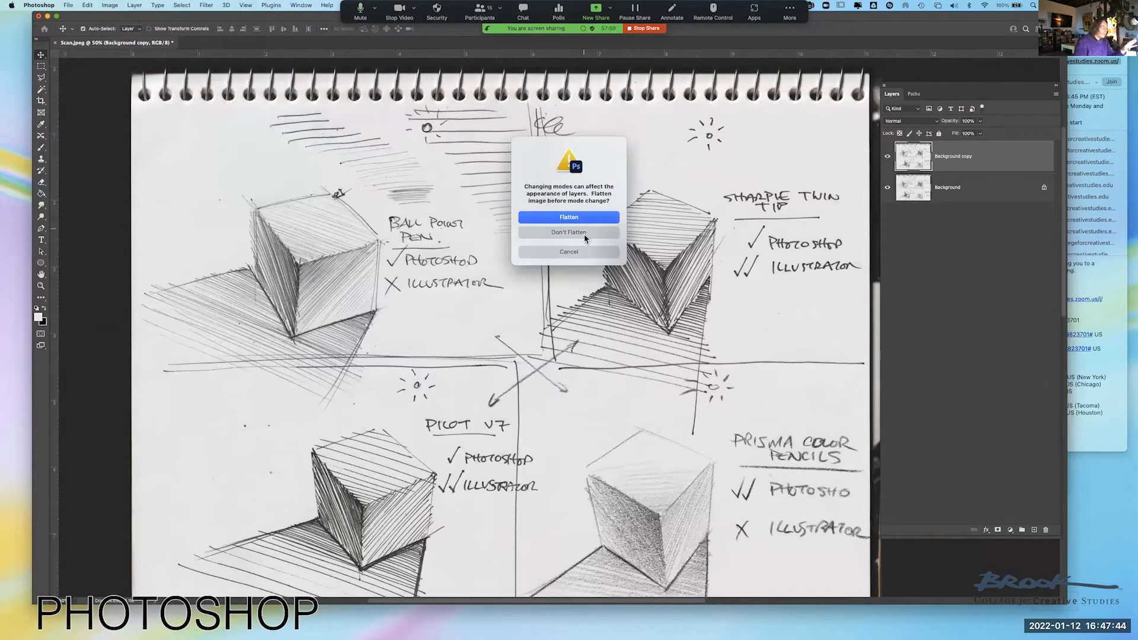
pyautogui.click(585, 233)
pyautogui.click(581, 232)
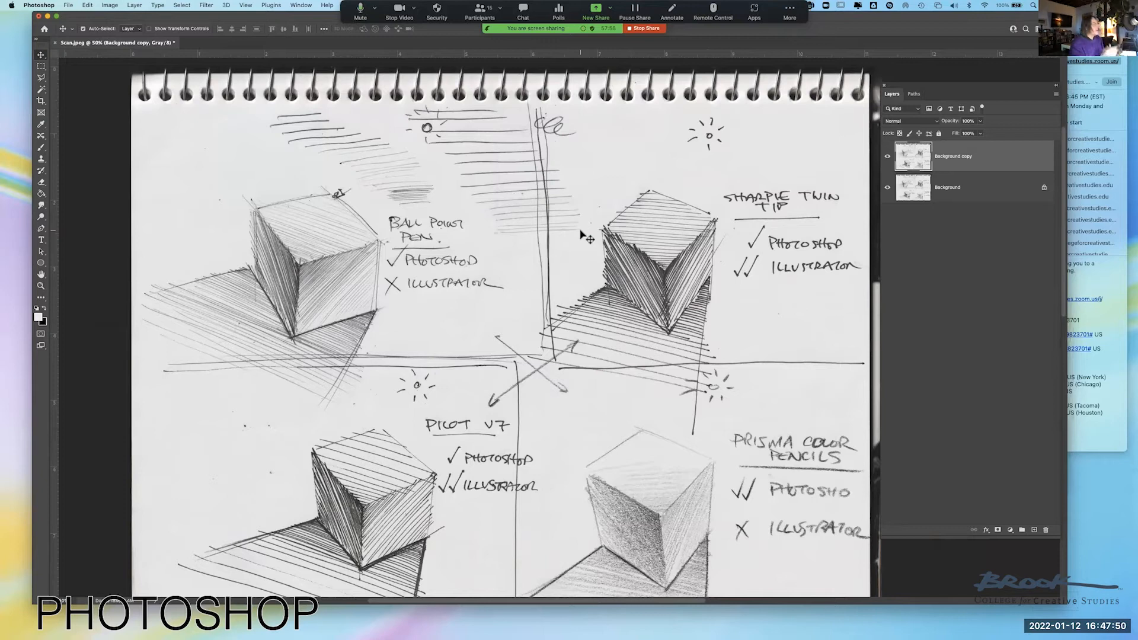
pyautogui.scroll(3, 587, 237)
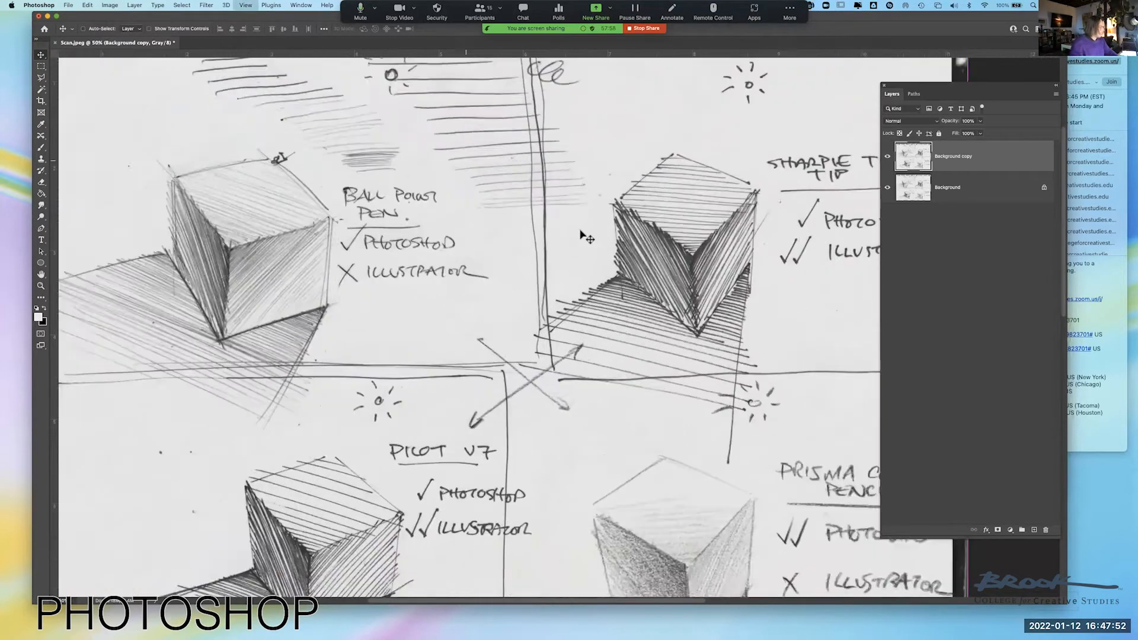
pyautogui.scroll(-3, 587, 237)
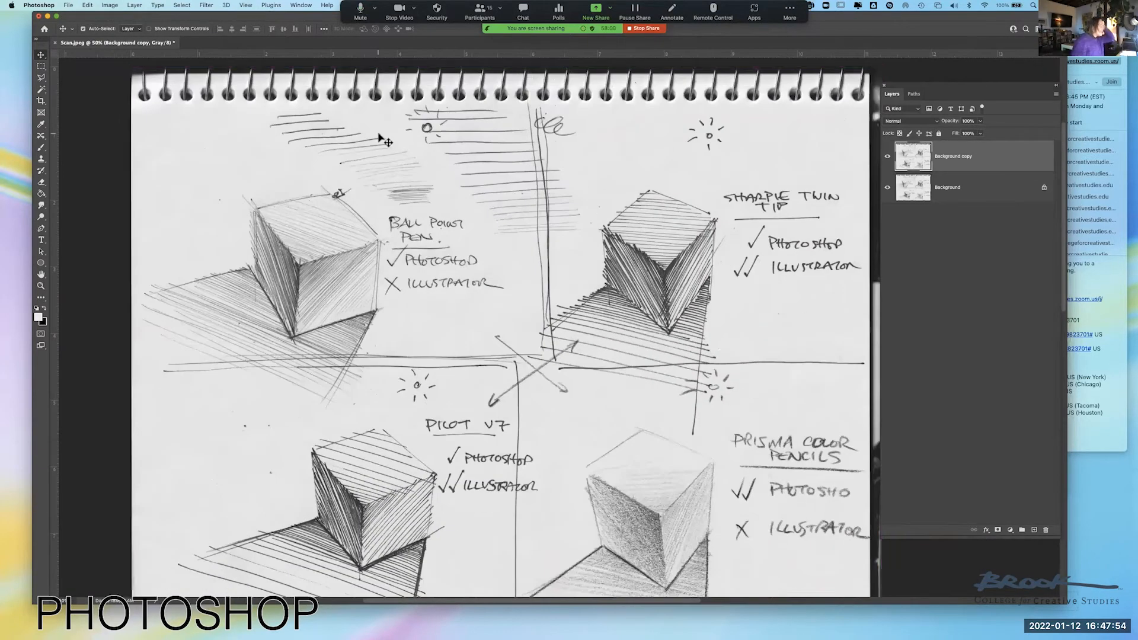
# Start a Levels adjustment on the Background copy layer and lower the white input level to 203.
pyautogui.click(110, 5)
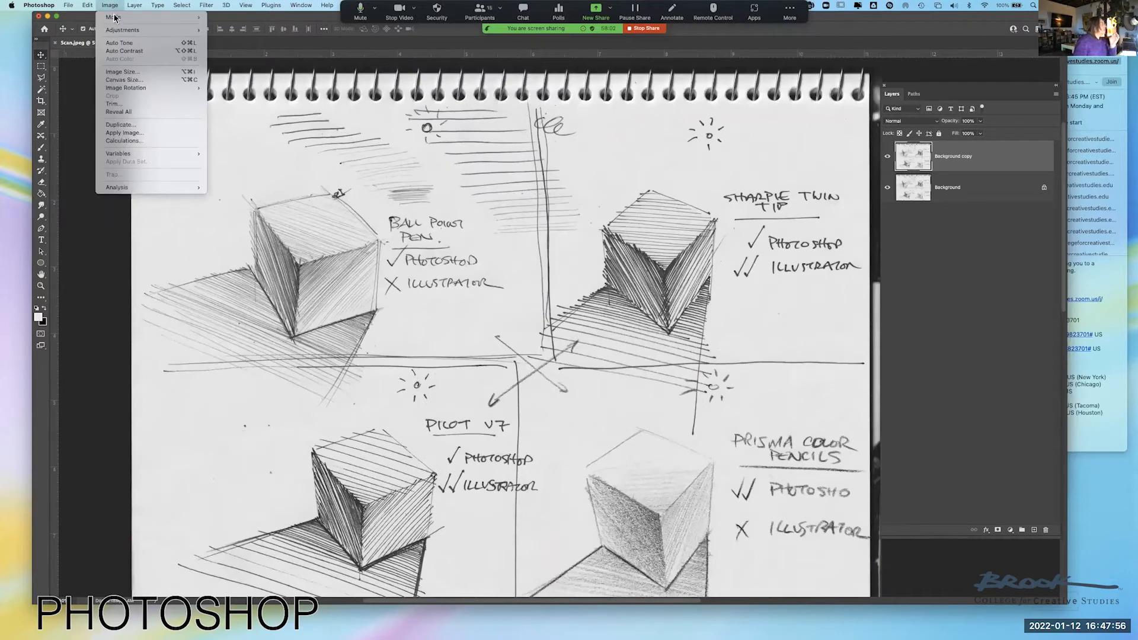
pyautogui.moveTo(118, 30)
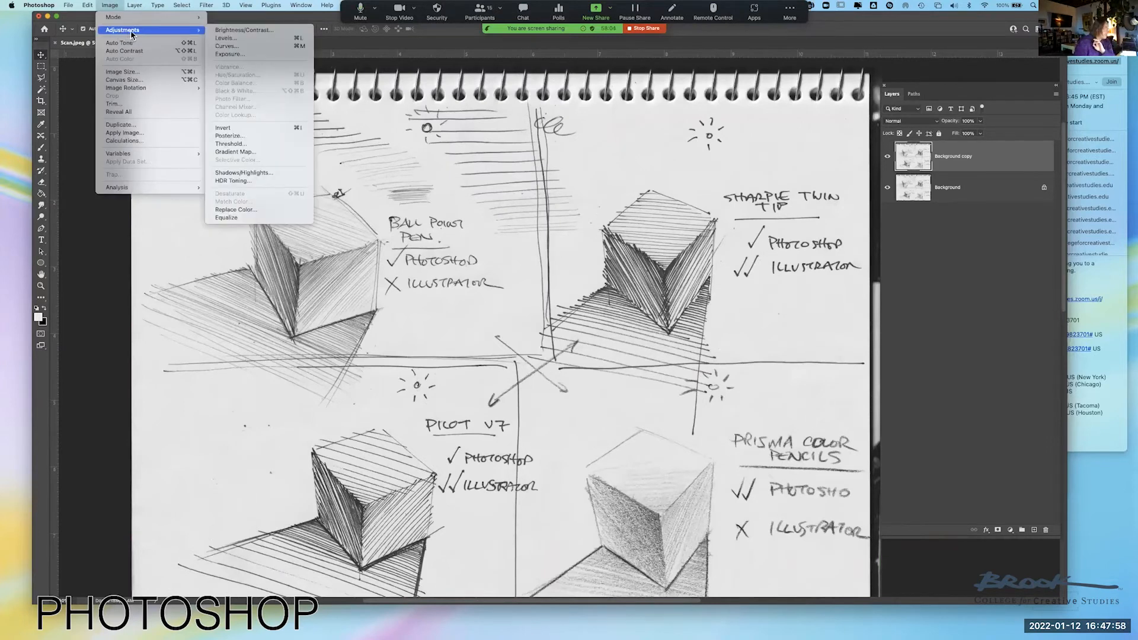
pyautogui.click(240, 39)
pyautogui.moveTo(889, 17); pyautogui.dragTo(740, 51)
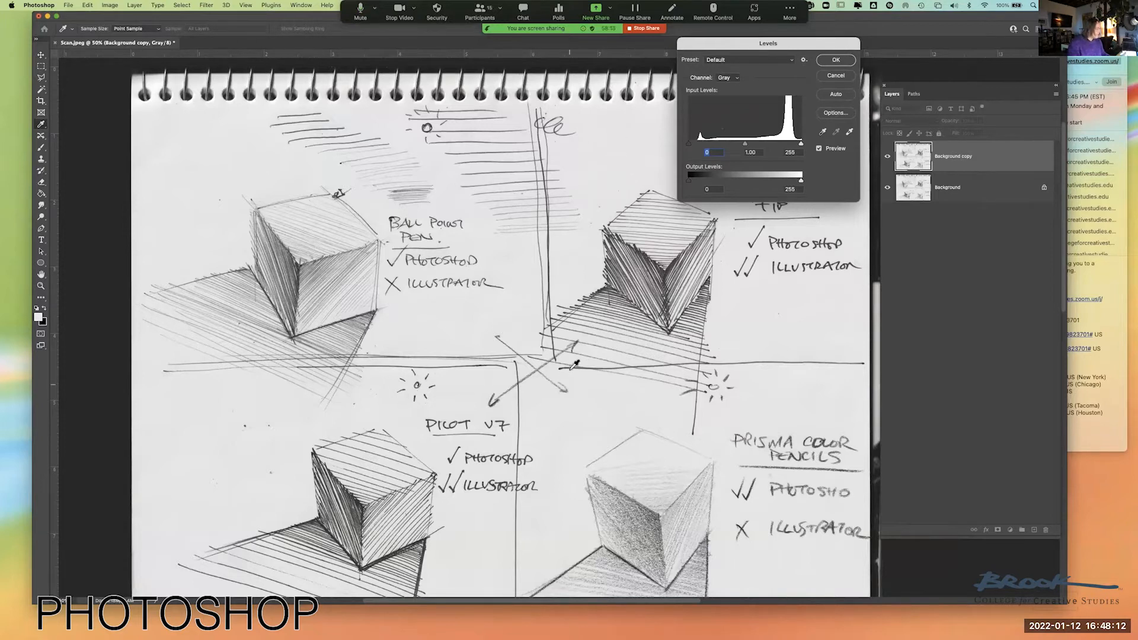
pyautogui.press('super+equal')
pyautogui.press('super+equal')
pyautogui.press('super+equal')
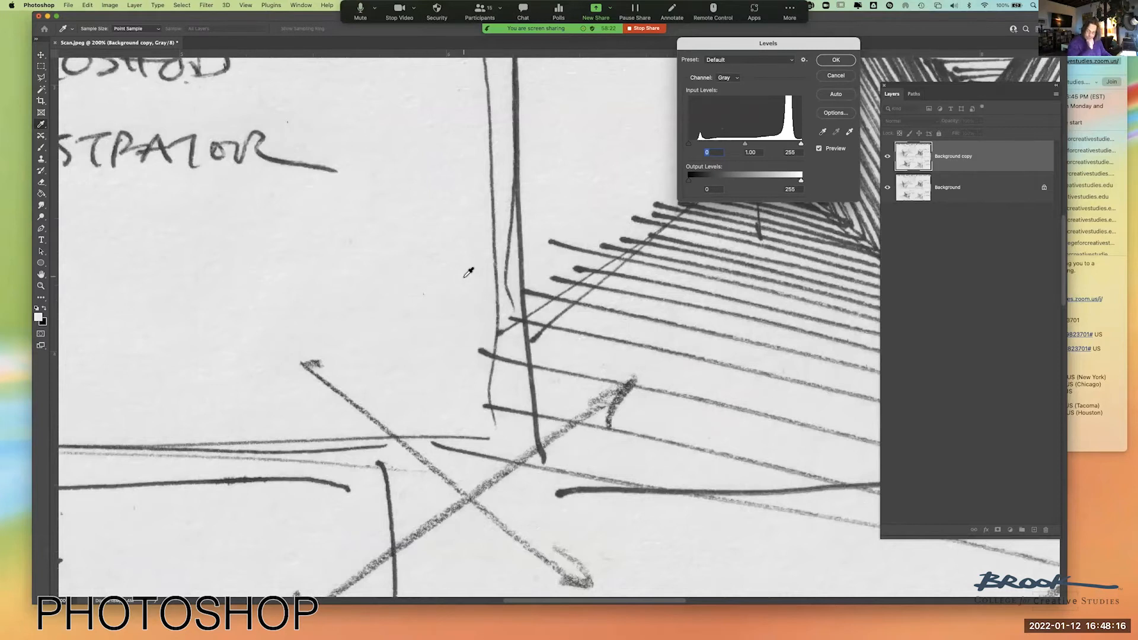
pyautogui.press('super+minus')
pyautogui.press('super+minus')
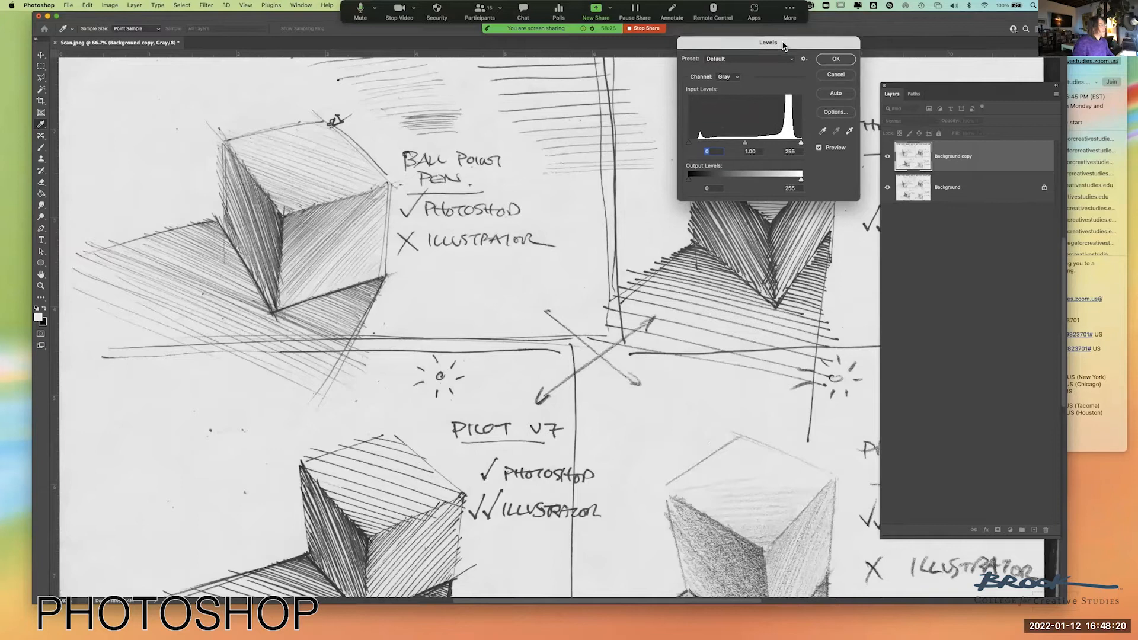
pyautogui.moveTo(781, 46); pyautogui.dragTo(824, 35)
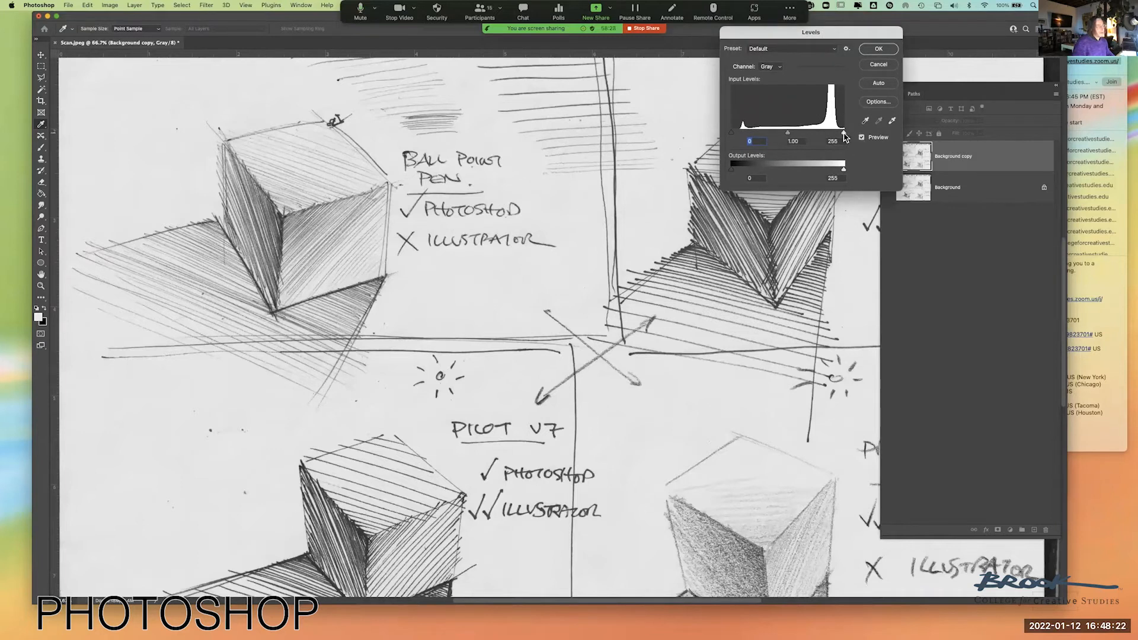
pyautogui.moveTo(845, 138)
pyautogui.mouseDown()
pyautogui.moveTo(792, 136)
pyautogui.moveTo(872, 133)
pyautogui.mouseUp()
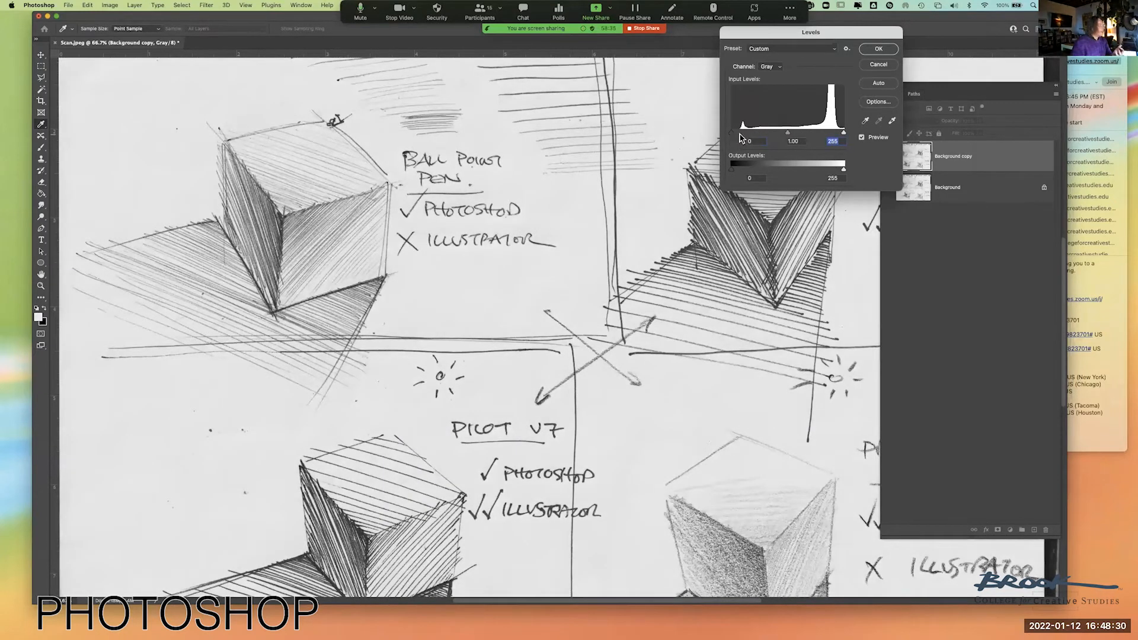
pyautogui.moveTo(734, 135)
pyautogui.mouseDown()
pyautogui.moveTo(813, 139)
pyautogui.moveTo(729, 135)
pyautogui.mouseUp()
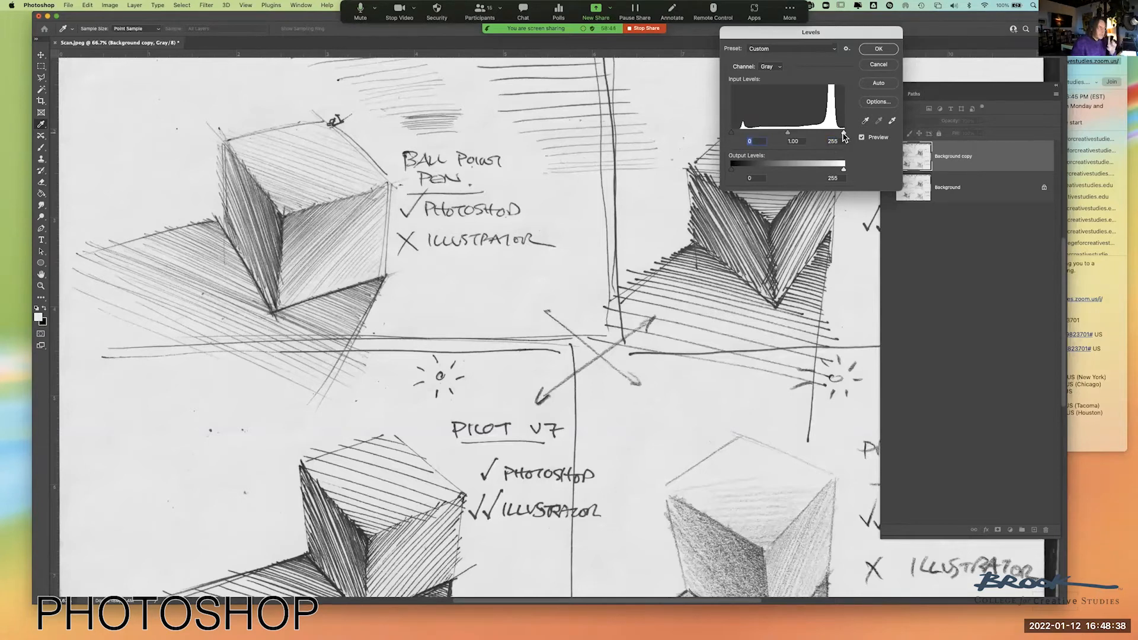
pyautogui.moveTo(844, 137)
pyautogui.mouseDown()
pyautogui.moveTo(810, 141)
pyautogui.moveTo(826, 143)
pyautogui.mouseUp()
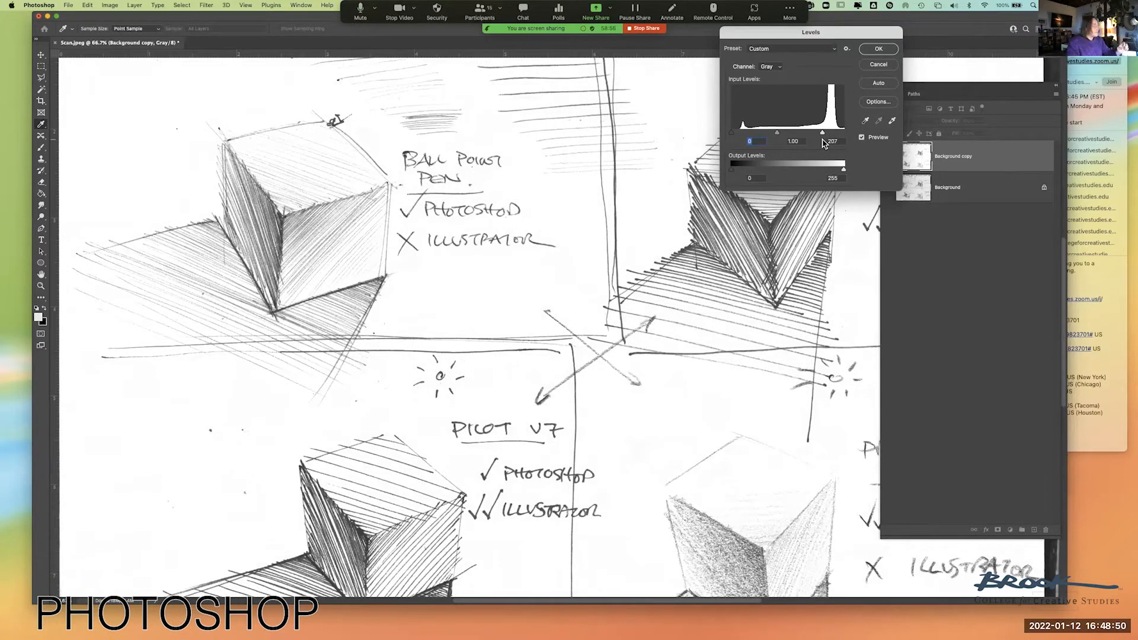
pyautogui.moveTo(823, 142); pyautogui.dragTo(822, 139)
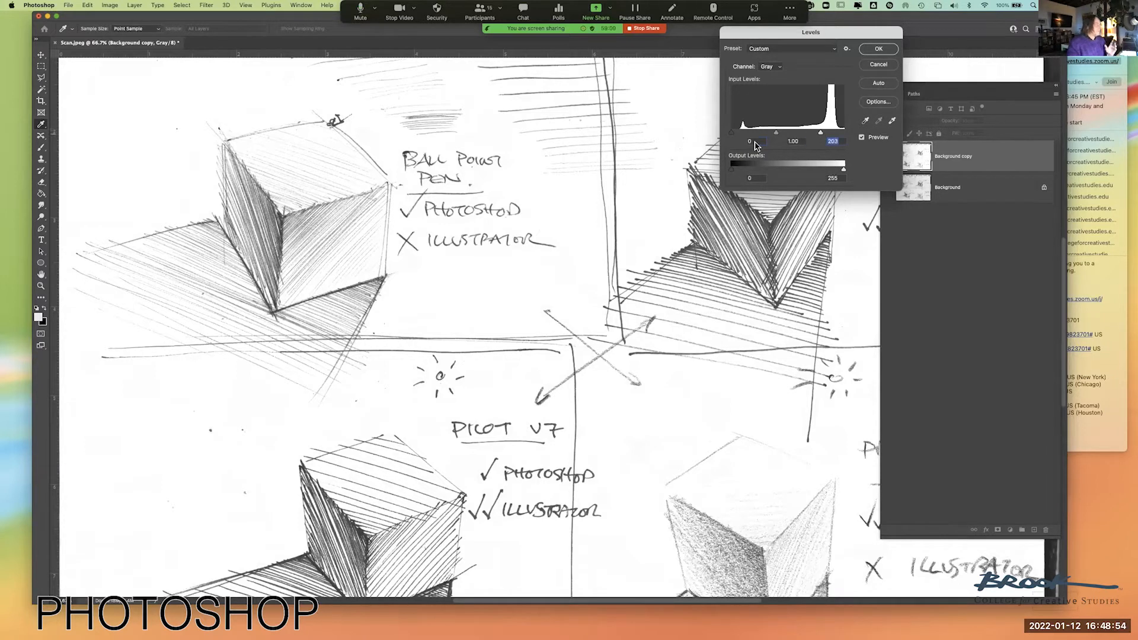
# Raise the black input level to 91 and apply the Levels adjustment.
pyautogui.moveTo(733, 138); pyautogui.dragTo(734, 138)
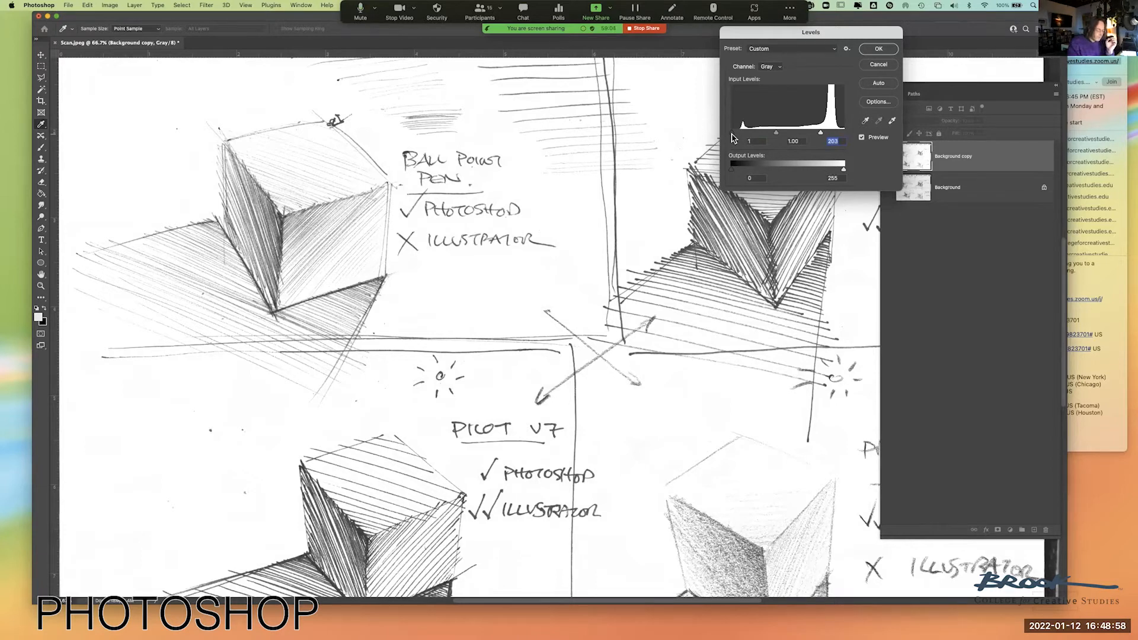
pyautogui.moveTo(733, 138)
pyautogui.mouseDown()
pyautogui.moveTo(804, 141)
pyautogui.moveTo(773, 140)
pyautogui.mouseUp()
pyautogui.press('Tab')
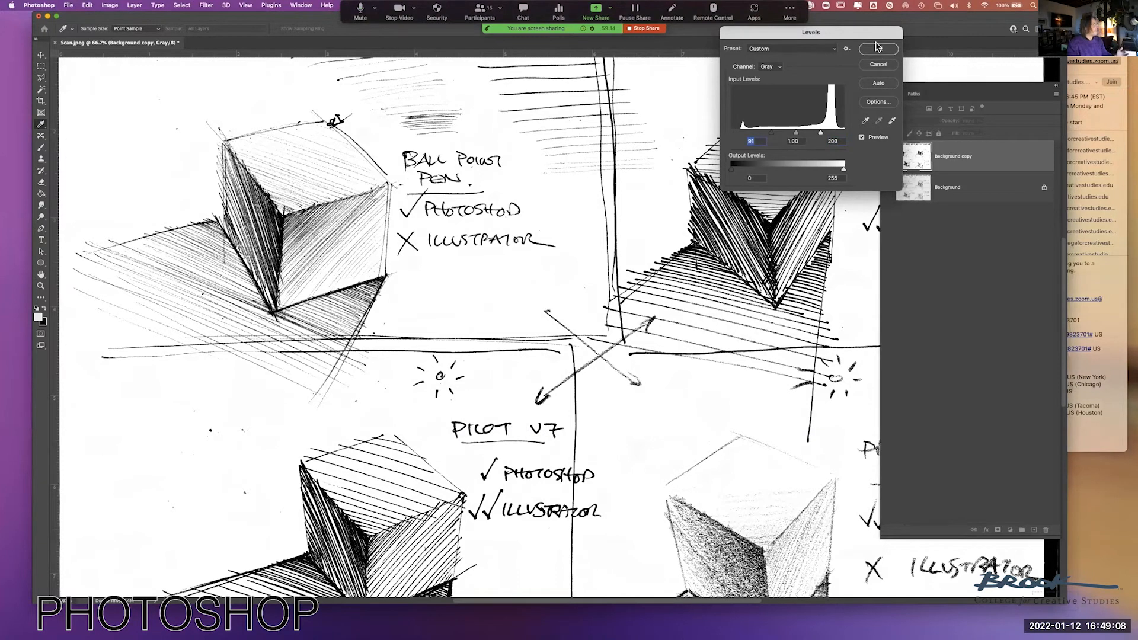
pyautogui.click(878, 49)
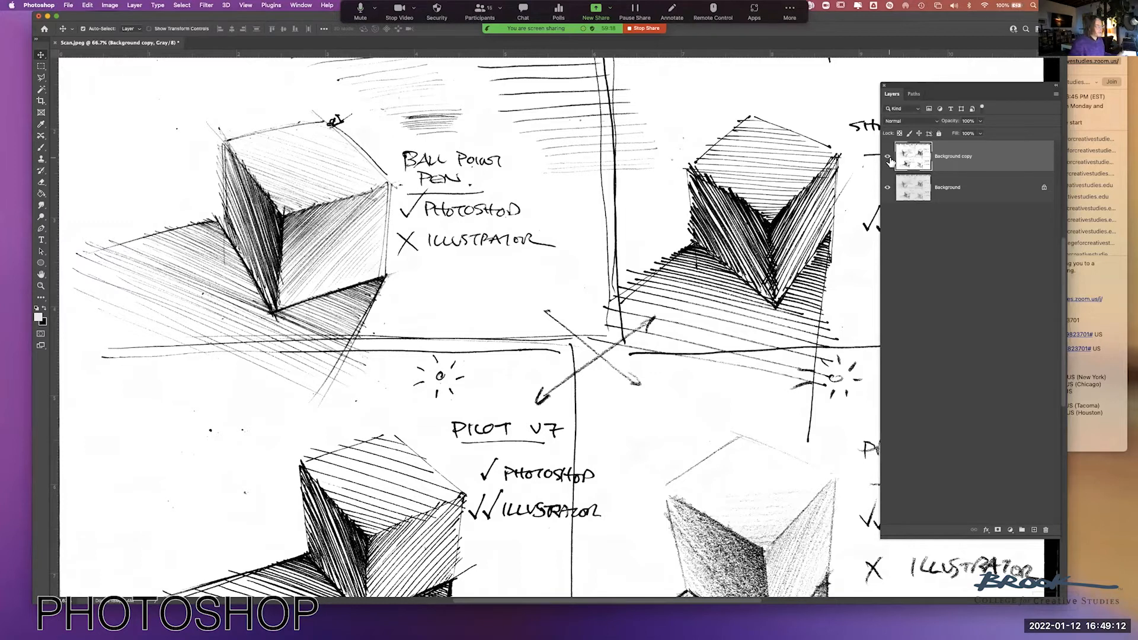
# Compare the adjusted Background copy with the original layer underneath, and examine the ball point pen cube's hatching up close.
pyautogui.click(888, 157)
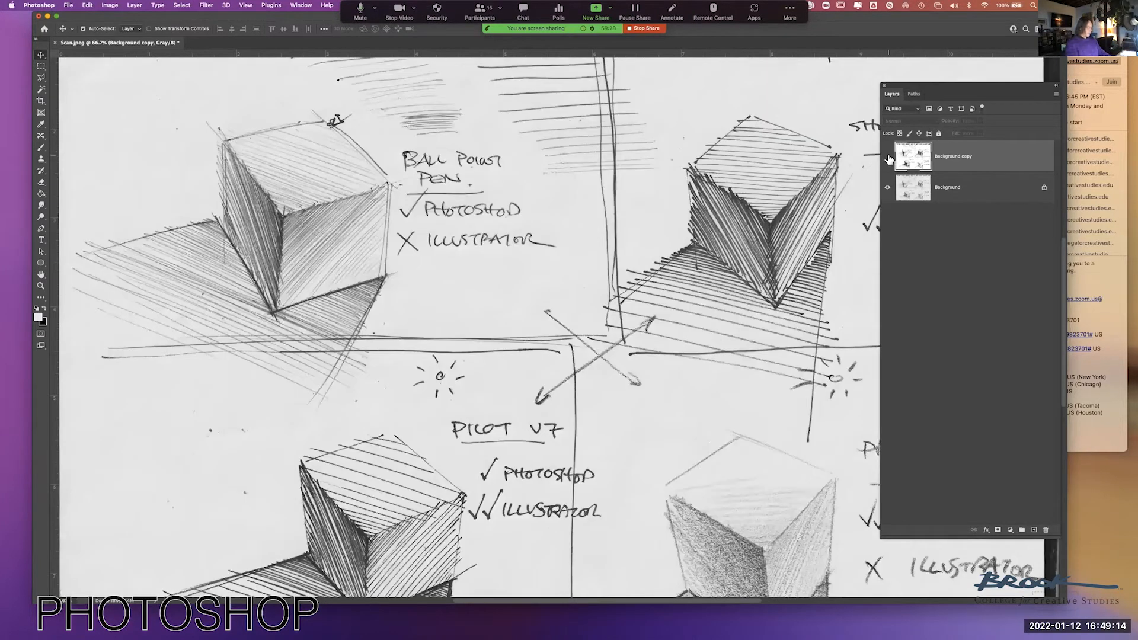
pyautogui.press('super+minus')
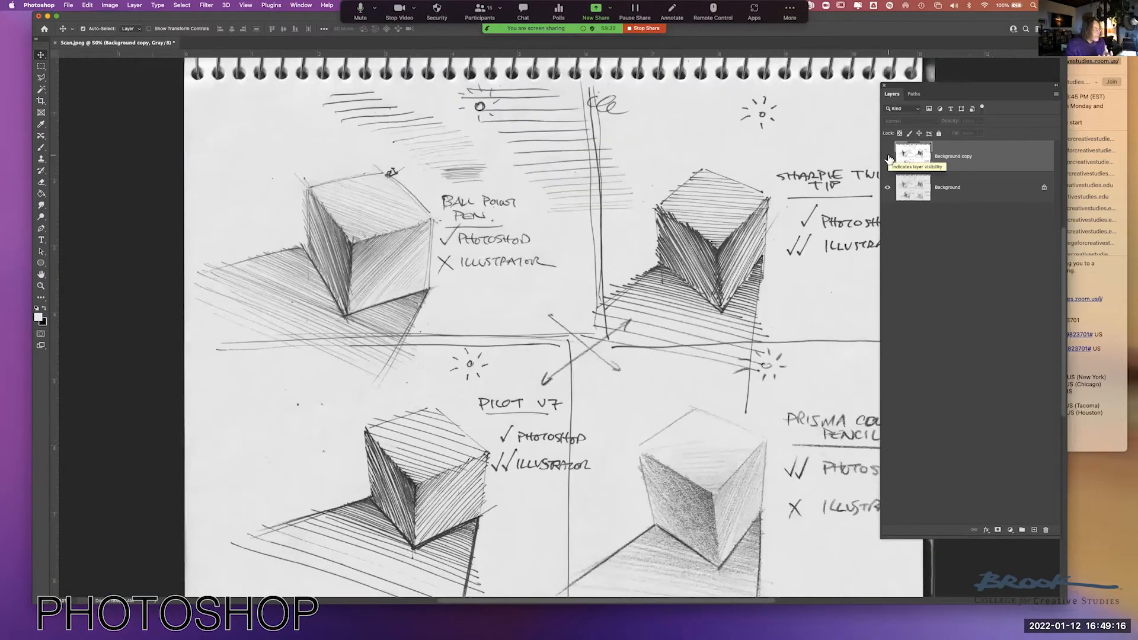
pyautogui.click(888, 158)
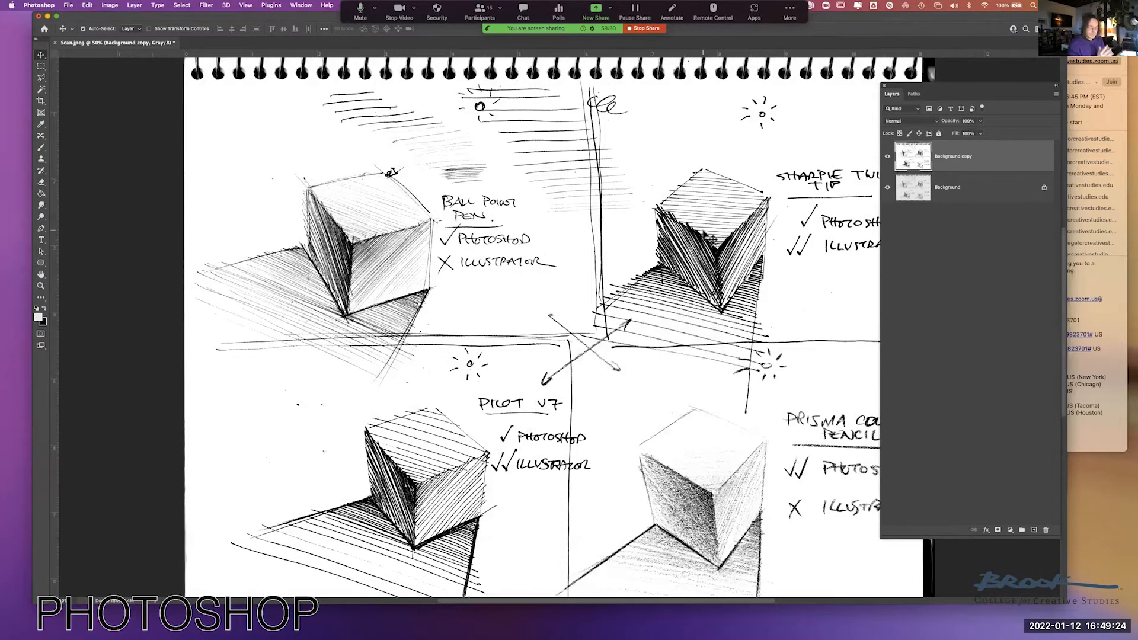
pyautogui.press('super+0')
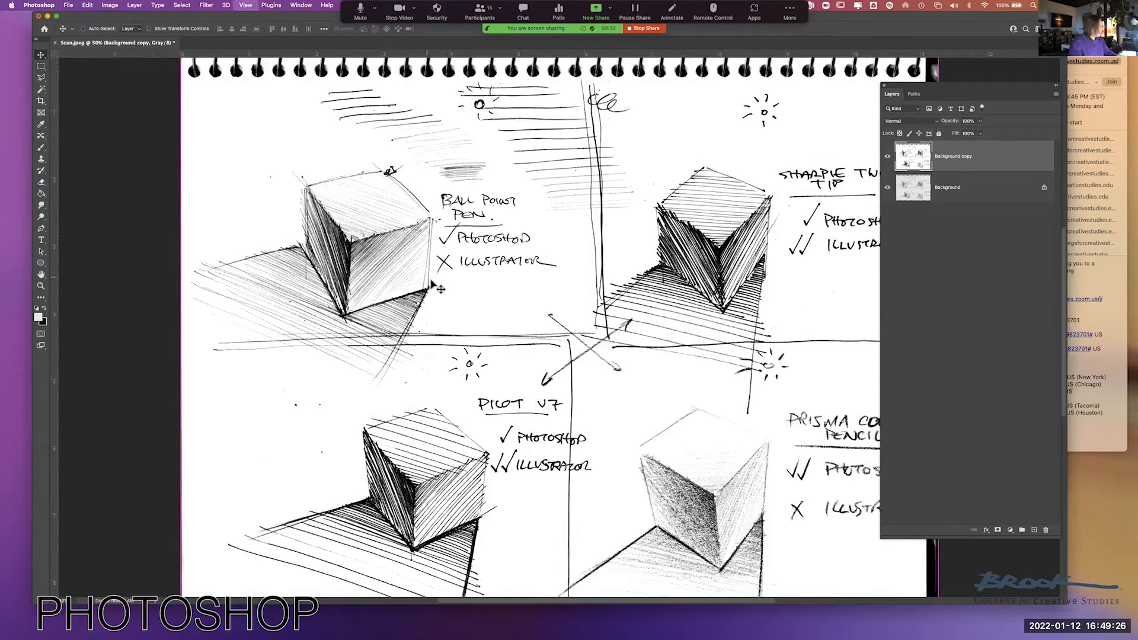
pyautogui.press('super+plus')
pyautogui.press('super+plus')
pyautogui.press('super+plus')
pyautogui.moveTo(211, 216); pyautogui.dragTo(876, 511)
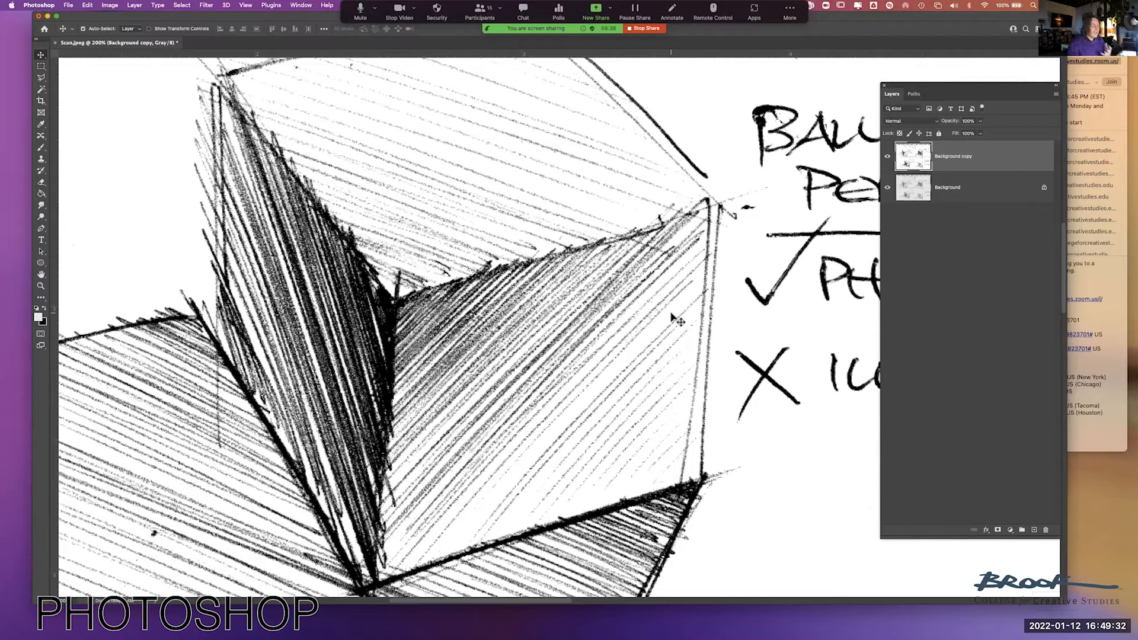
pyautogui.press('super+minus')
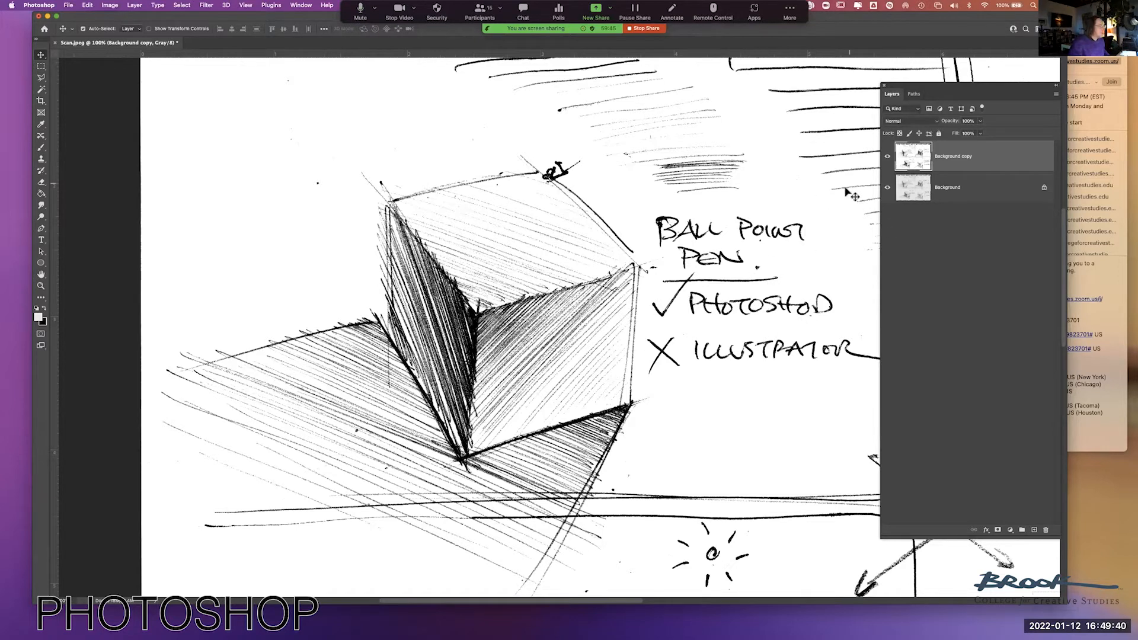
# Compare the Background copy with the original layer on the ball point pen cube, examining the hatching at 200% zoom.
pyautogui.click(889, 157)
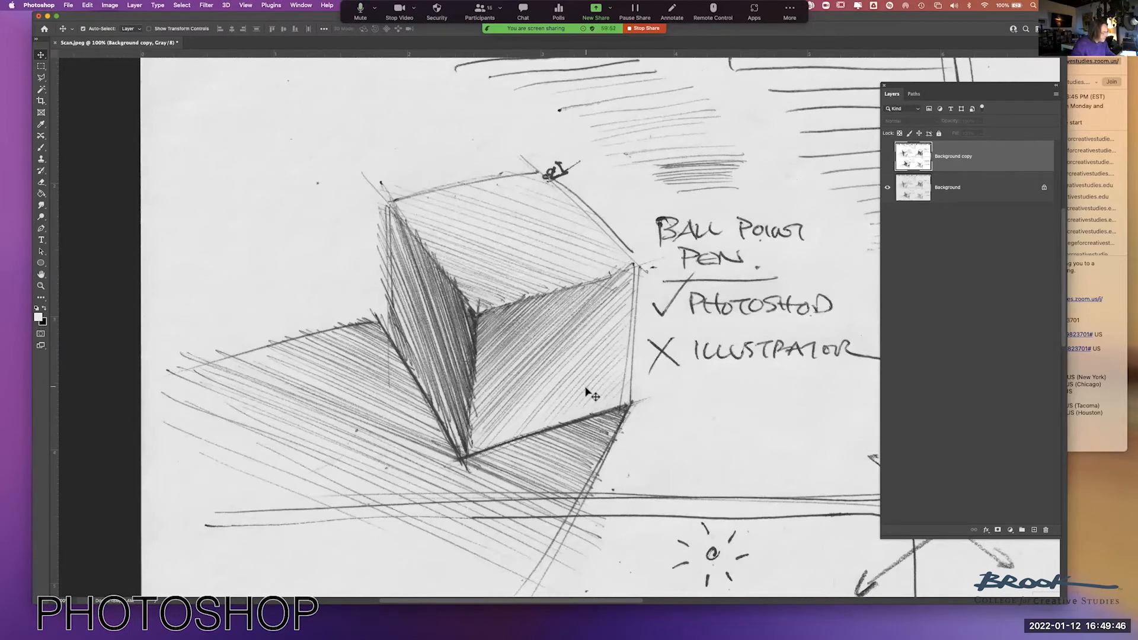
pyautogui.press('super+plus')
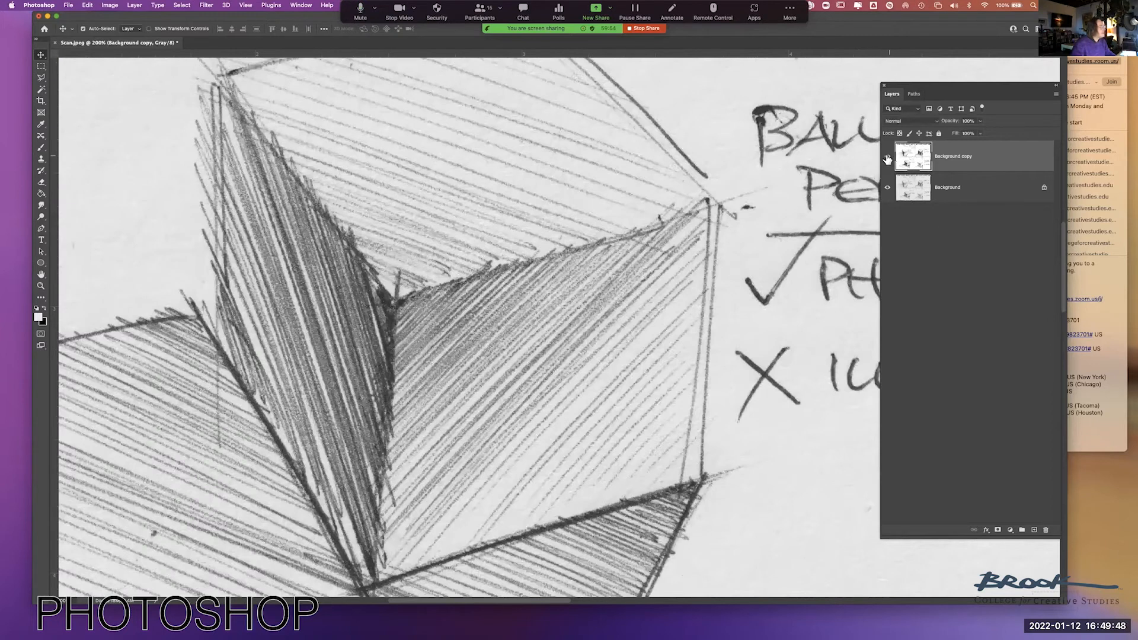
pyautogui.click(889, 157)
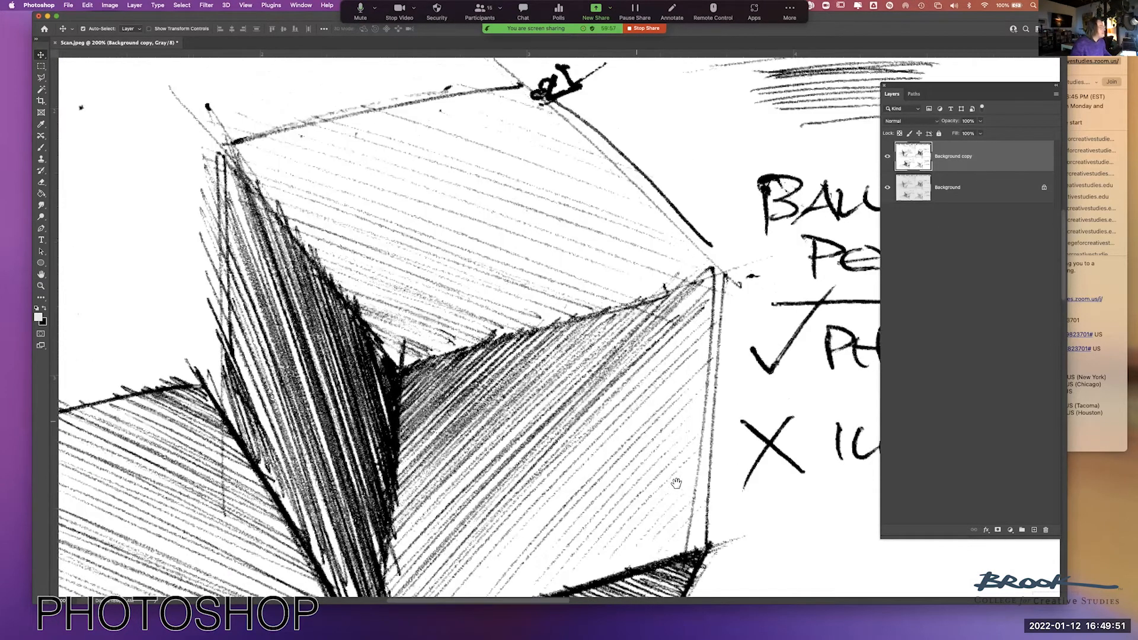
pyautogui.scroll(3, 664, 448)
pyautogui.moveTo(614, 306); pyautogui.dragTo(506, 278)
pyautogui.press('super+minus')
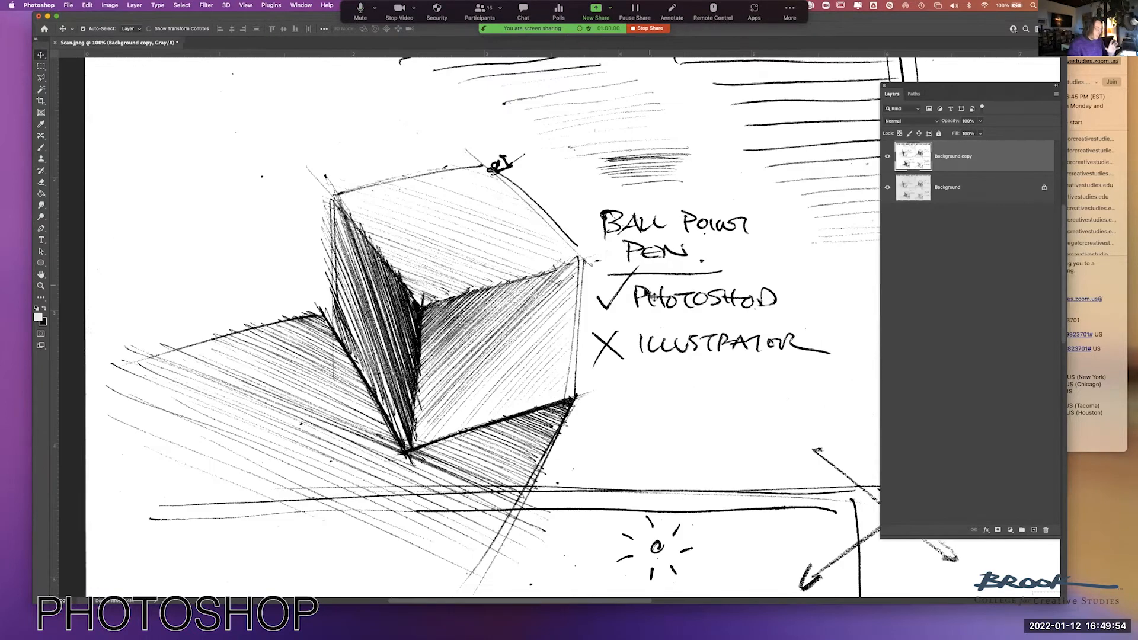
# Examine the Pilot V7 cube up close and compare its Levels-adjusted lines with the original Background layer.
pyautogui.scroll(-1, 738, 415)
pyautogui.scroll(-8, 735, 428)
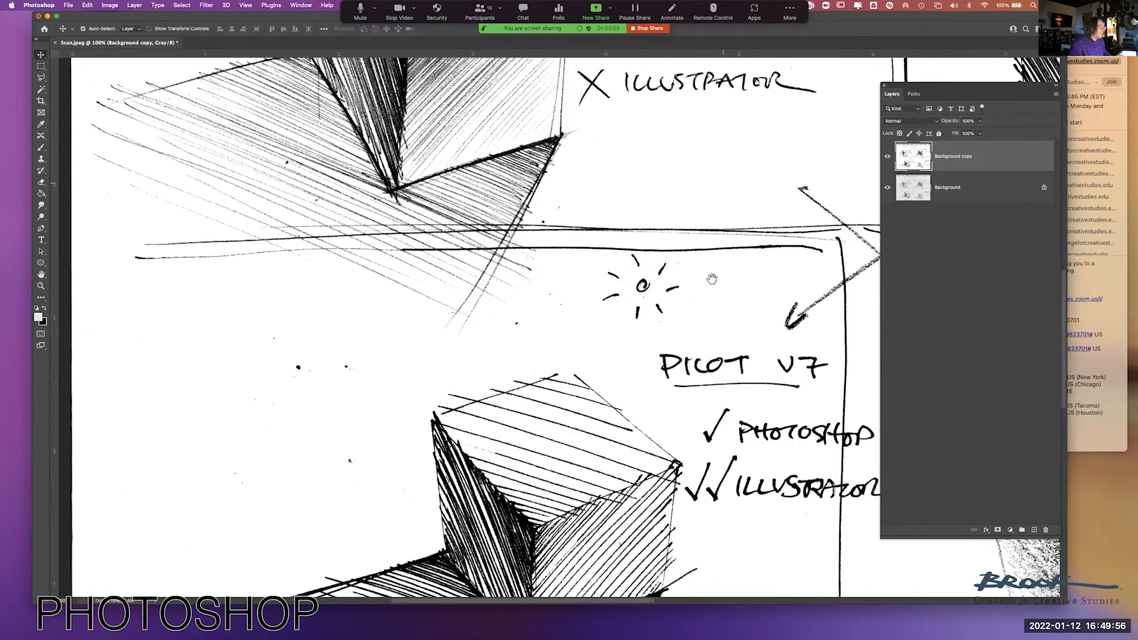
pyautogui.scroll(-6, 726, 284)
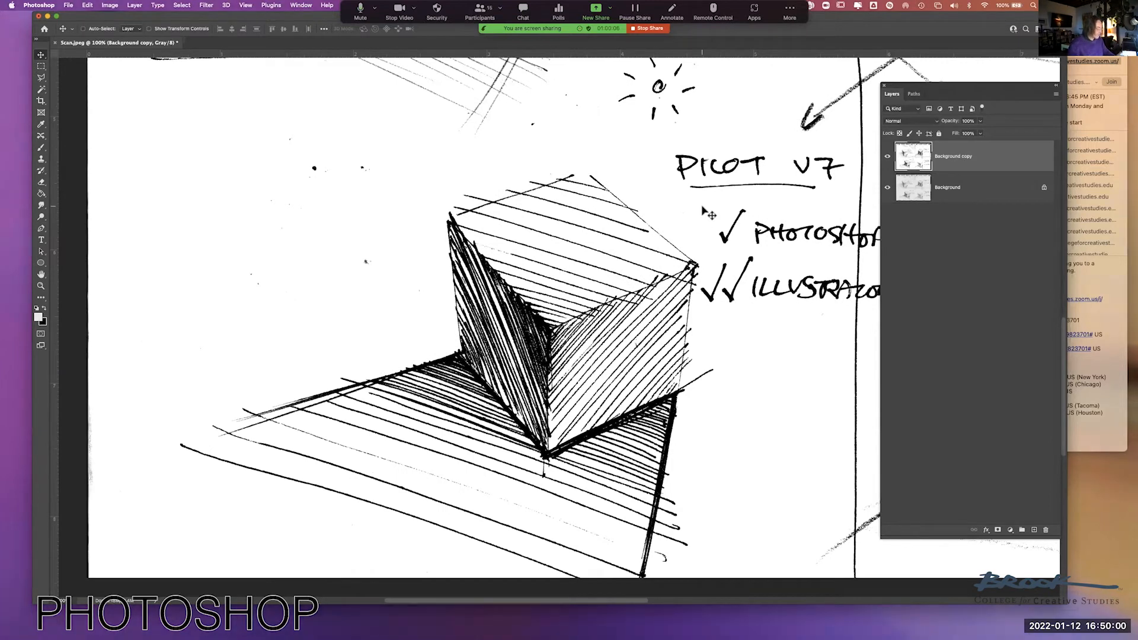
pyautogui.press('super+equal')
pyautogui.hscroll(5, 515, 193)
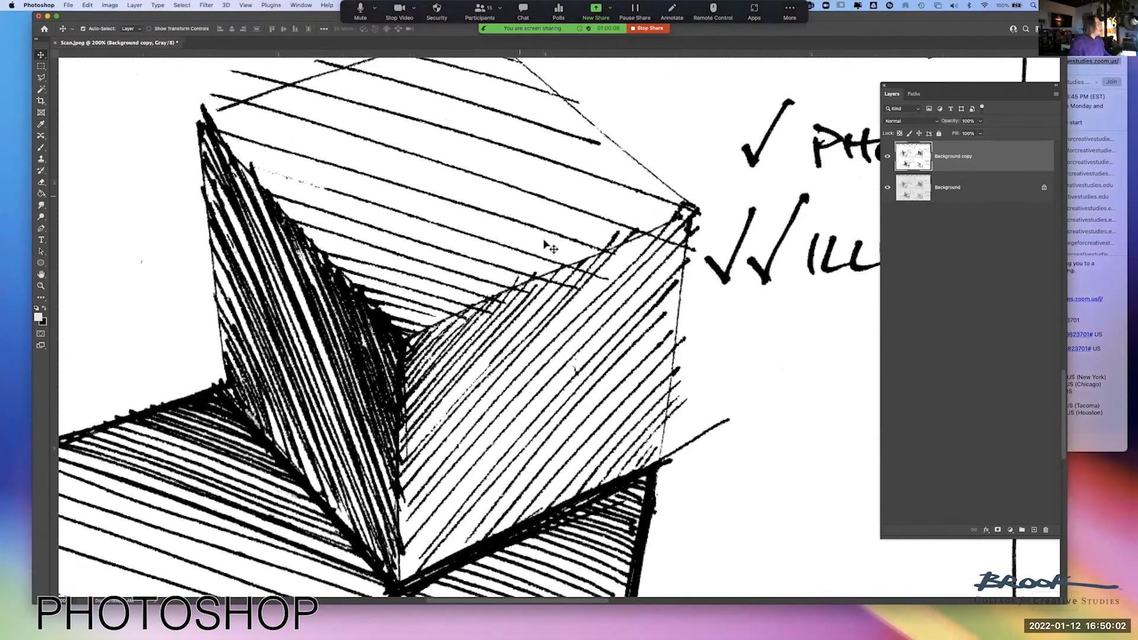
pyautogui.click(888, 157)
pyautogui.click(889, 157)
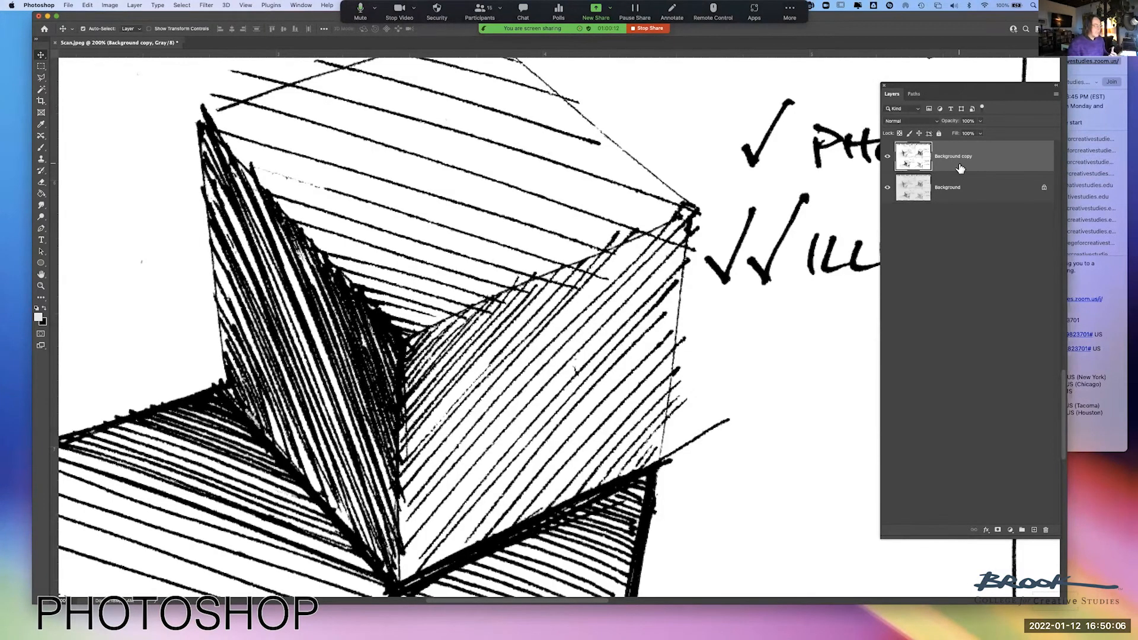
pyautogui.click(888, 157)
pyautogui.click(888, 158)
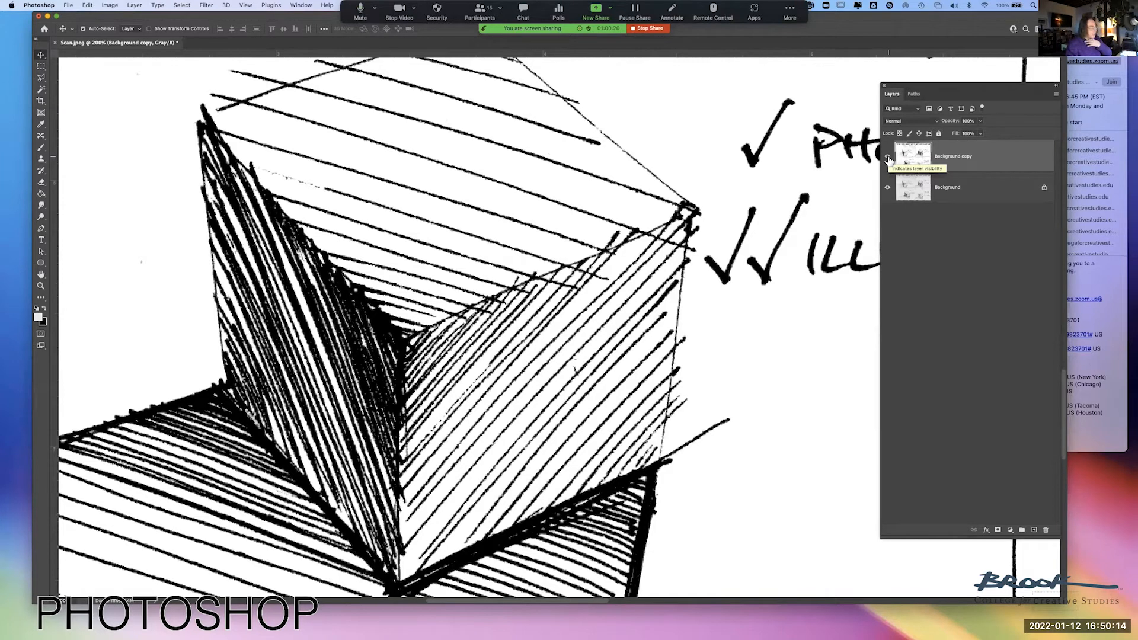
pyautogui.click(888, 158)
pyautogui.click(888, 158)
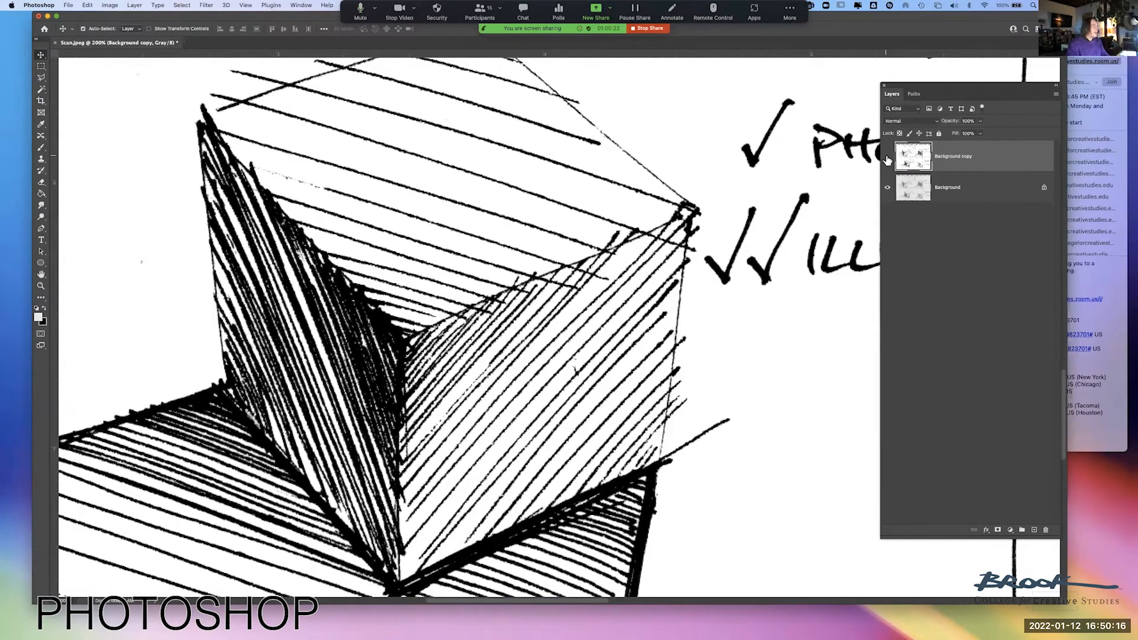
pyautogui.click(888, 157)
pyautogui.click(888, 157)
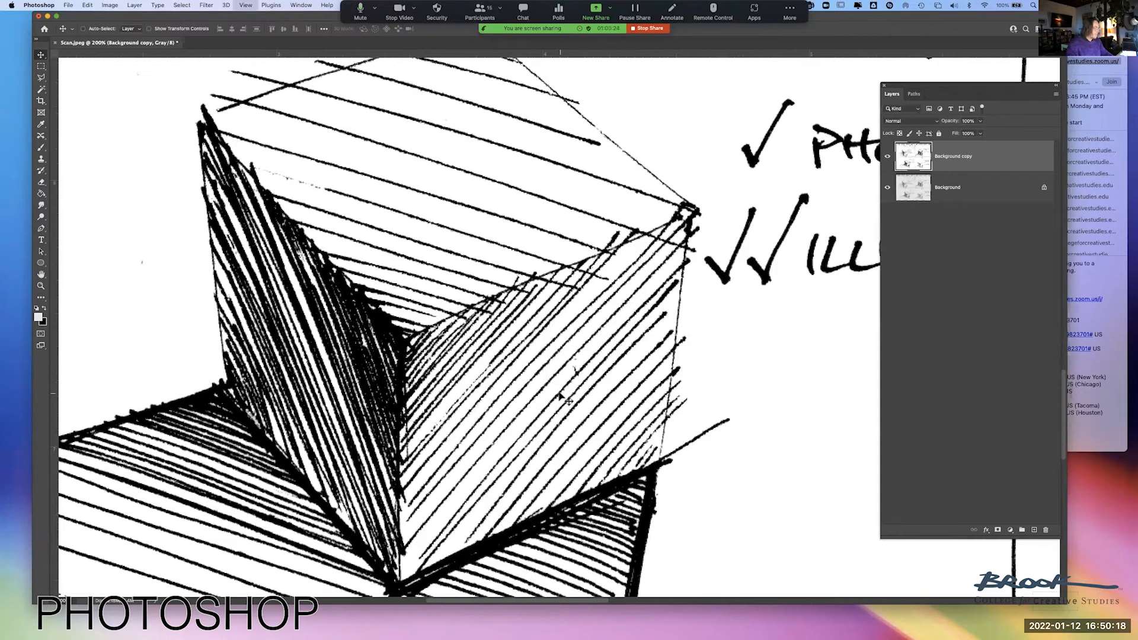
# Examine the Sharpie Twin Tip cube at 200% zoom and compare its adjusted strokes with the original layer.
pyautogui.press('super+minus')
pyautogui.moveTo(641, 245)
pyautogui.mouseDown()
pyautogui.moveTo(589, 277)
pyautogui.moveTo(437, 468)
pyautogui.moveTo(428, 496)
pyautogui.mouseUp()
pyautogui.moveTo(597, 247)
pyautogui.mouseDown()
pyautogui.moveTo(541, 313)
pyautogui.moveTo(552, 334)
pyautogui.mouseUp()
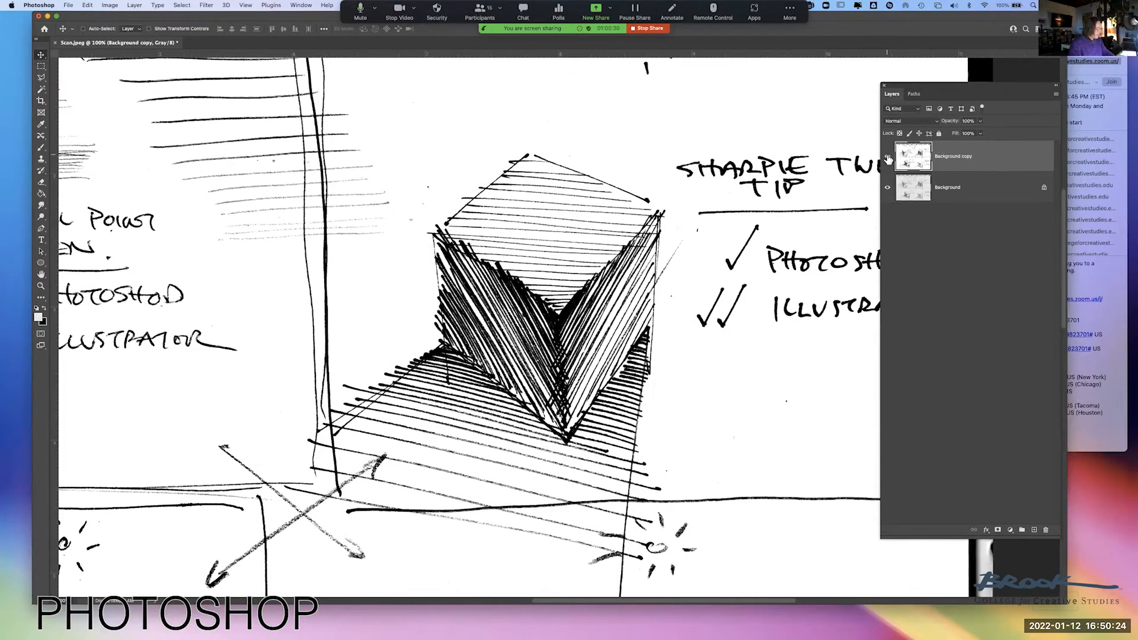
pyautogui.press('super+equal')
pyautogui.click(888, 159)
pyautogui.click(889, 159)
pyautogui.click(888, 159)
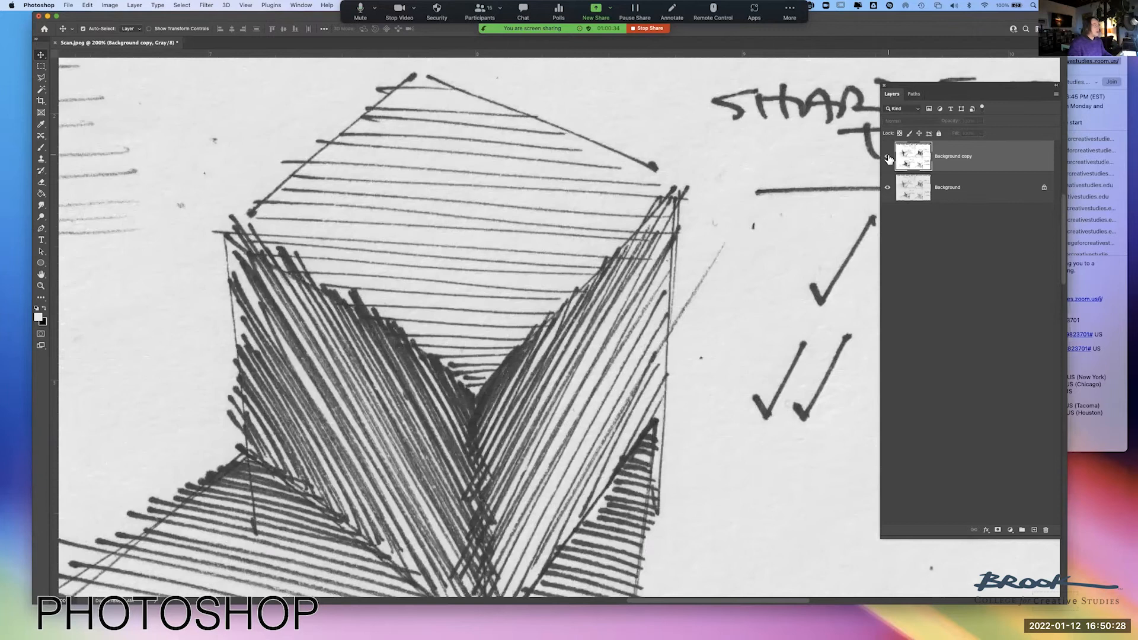
pyautogui.click(889, 159)
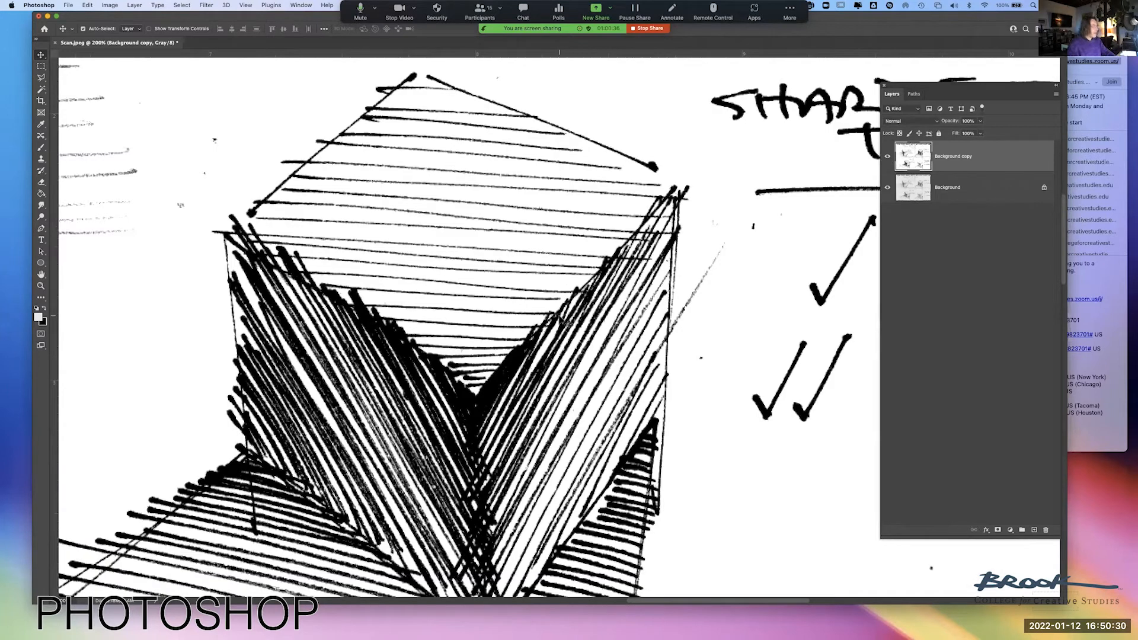
# Compare the Prisma Color pencil cube's shading with the original layer, and review all four adjusted sketches together.
pyautogui.press('super+minus')
pyautogui.press('super+minus')
pyautogui.press('super+minus')
pyautogui.scroll(-5, 495, 363)
pyautogui.hscroll(-2, 495, 363)
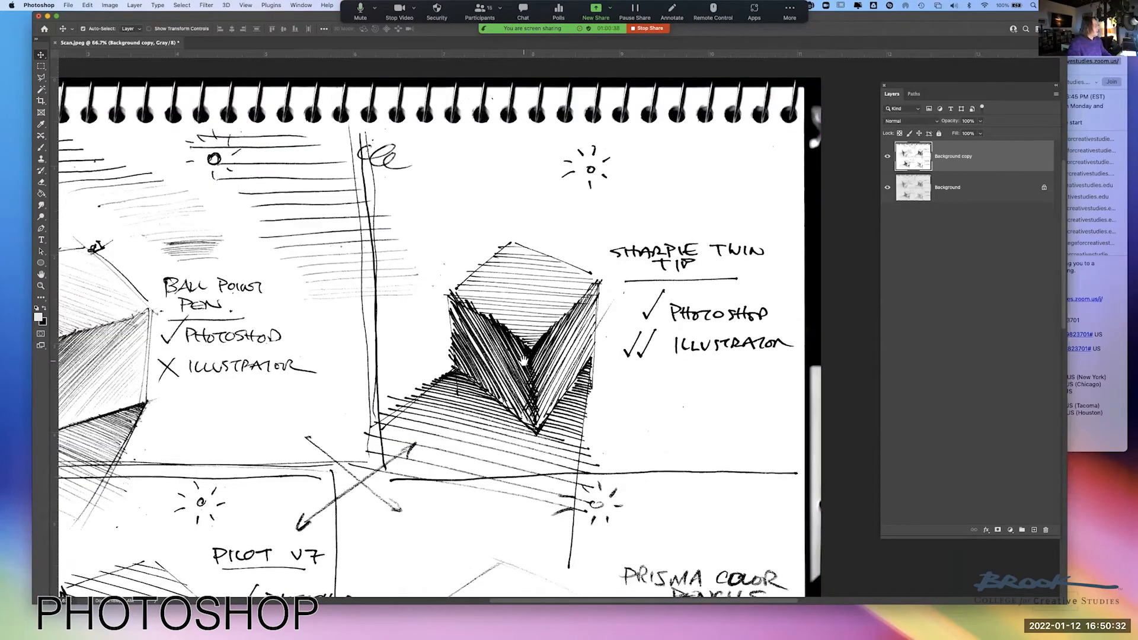
pyautogui.hscroll(-2, 653, 320)
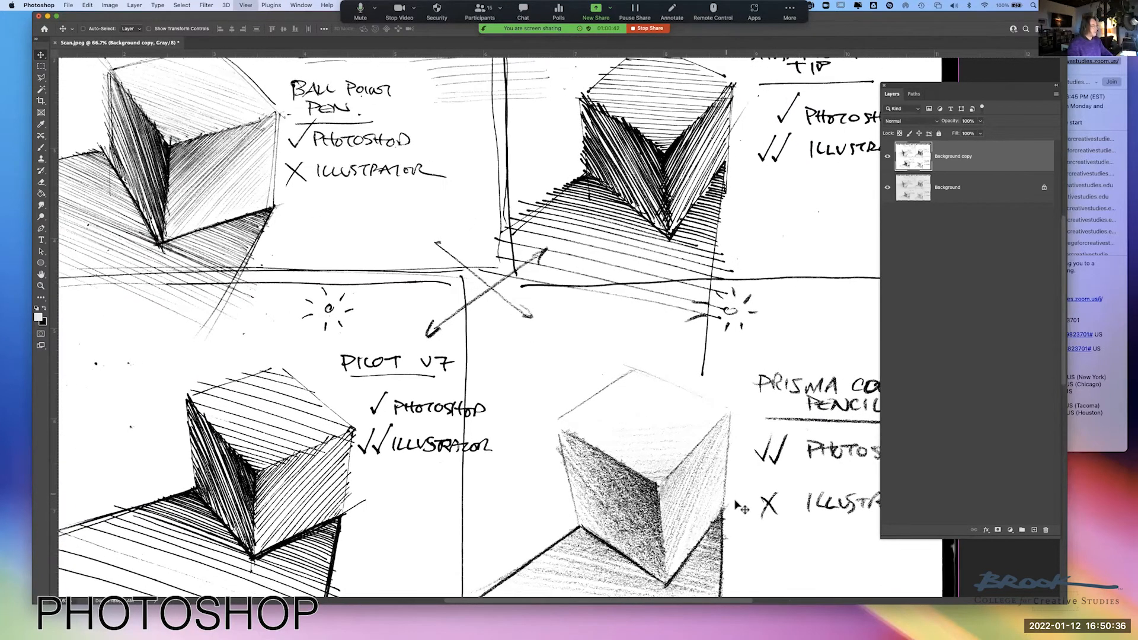
pyautogui.press('super+plus')
pyautogui.scroll(-5, 644, 279)
pyautogui.hscroll(2, 644, 280)
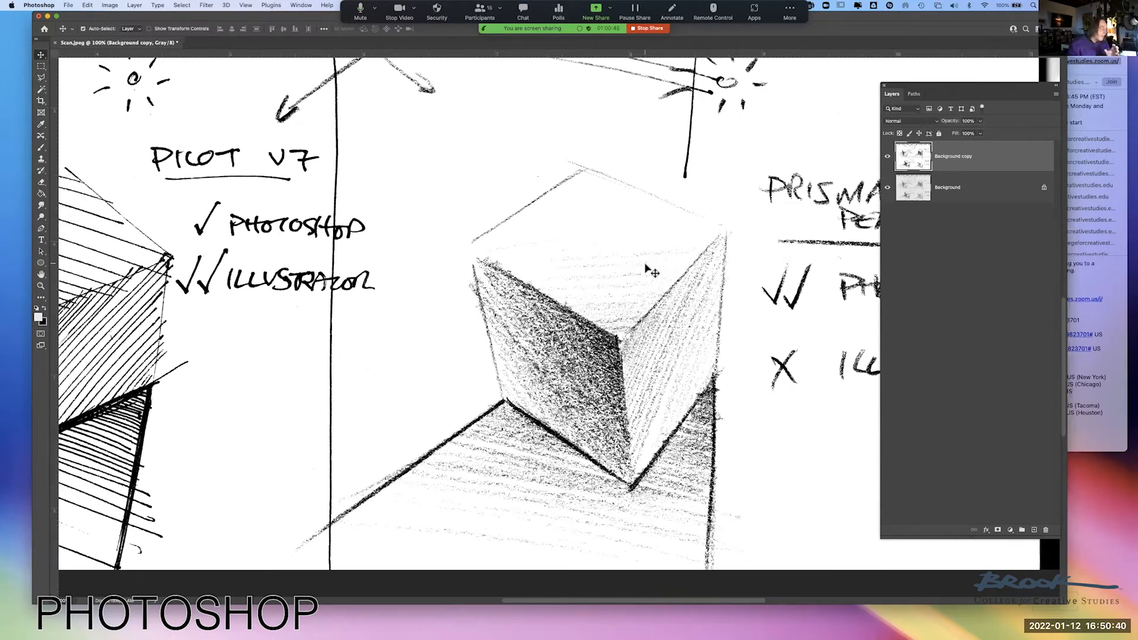
pyautogui.click(888, 157)
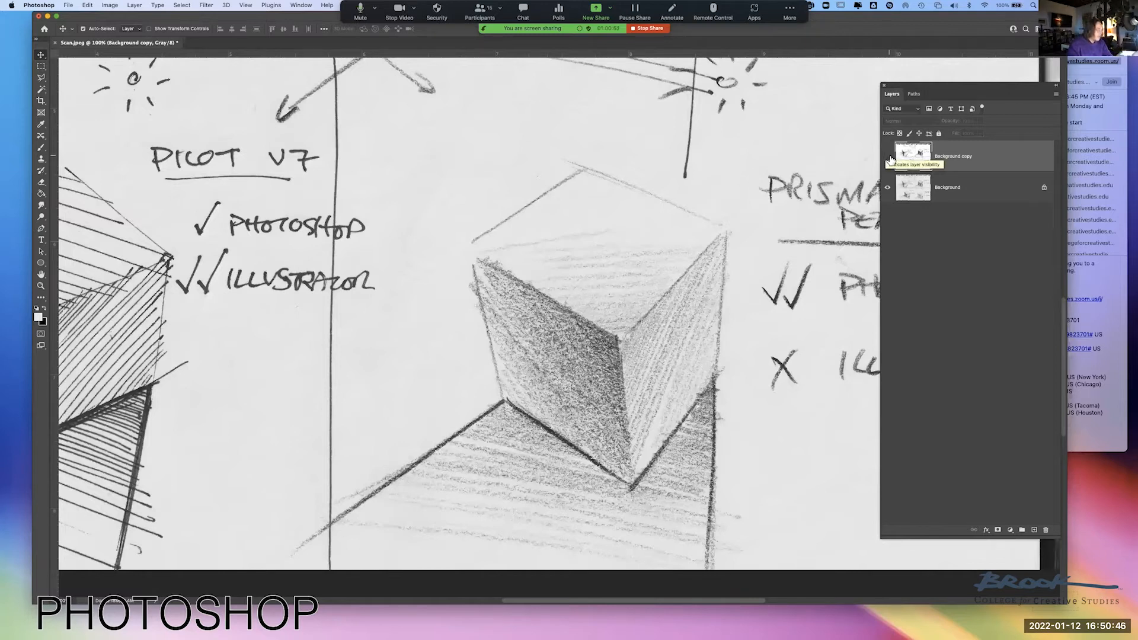
pyautogui.click(888, 157)
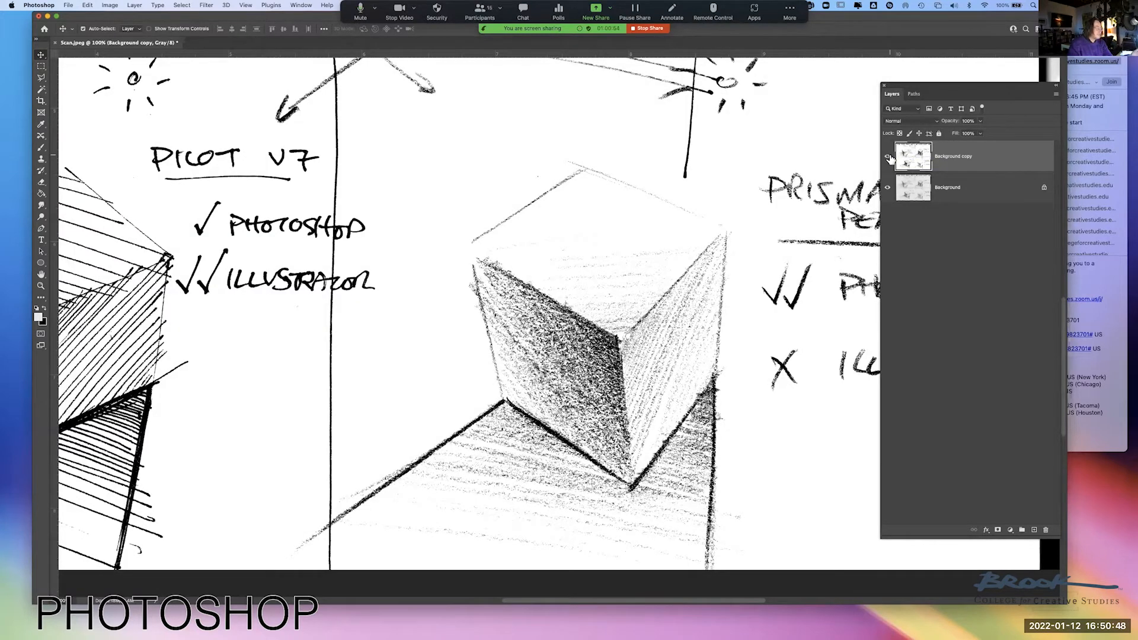
pyautogui.click(889, 157)
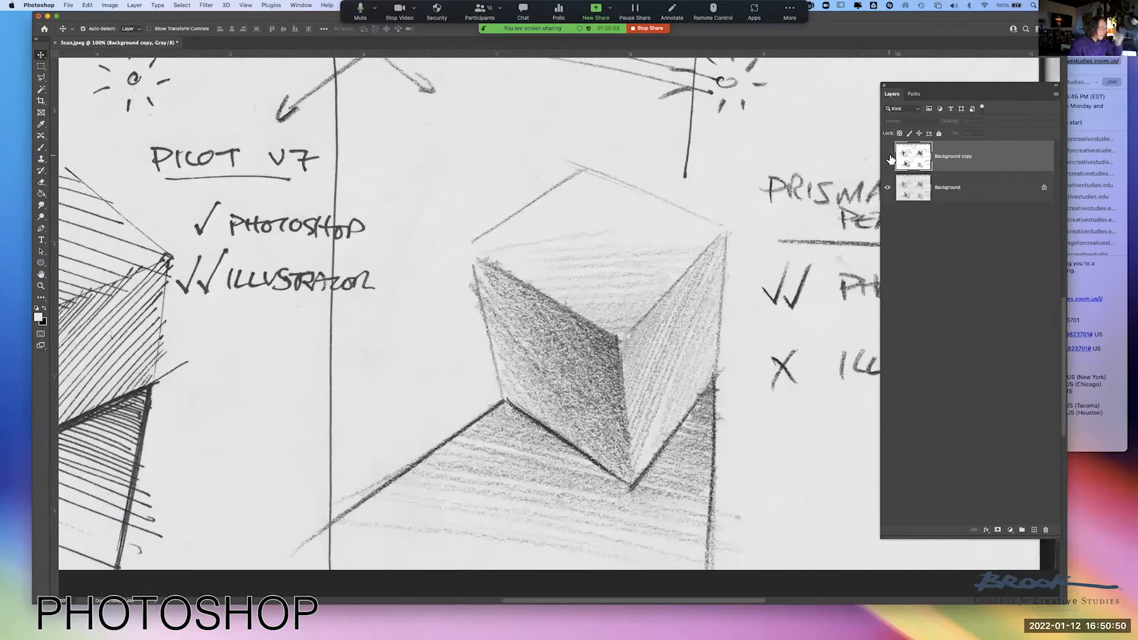
pyautogui.click(888, 157)
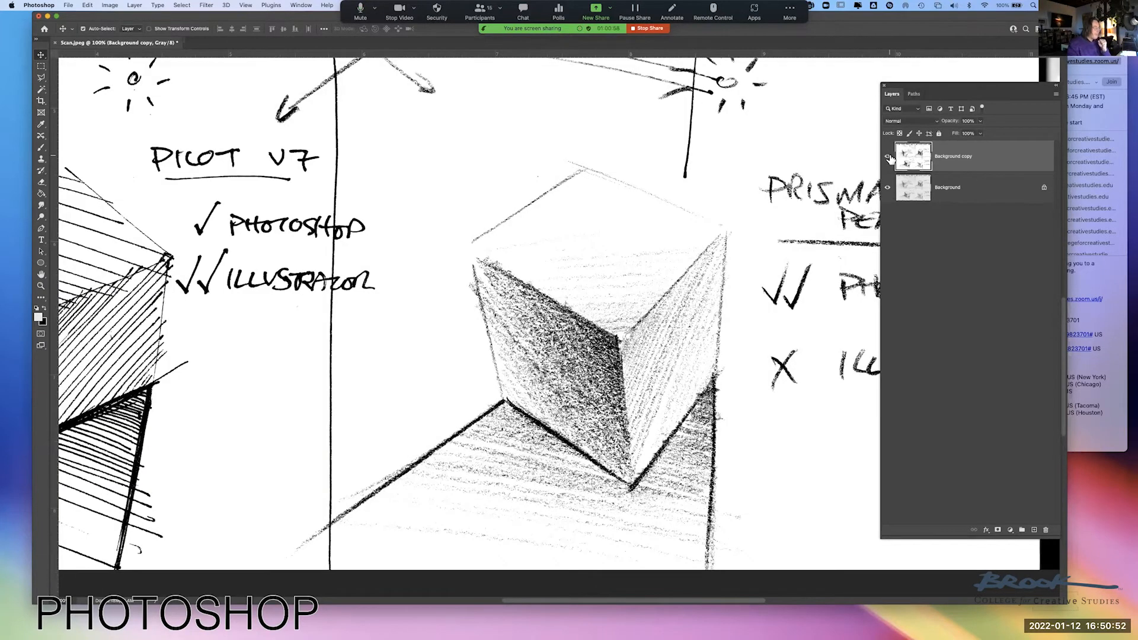
pyautogui.press('super+minus')
pyautogui.press('super+minus')
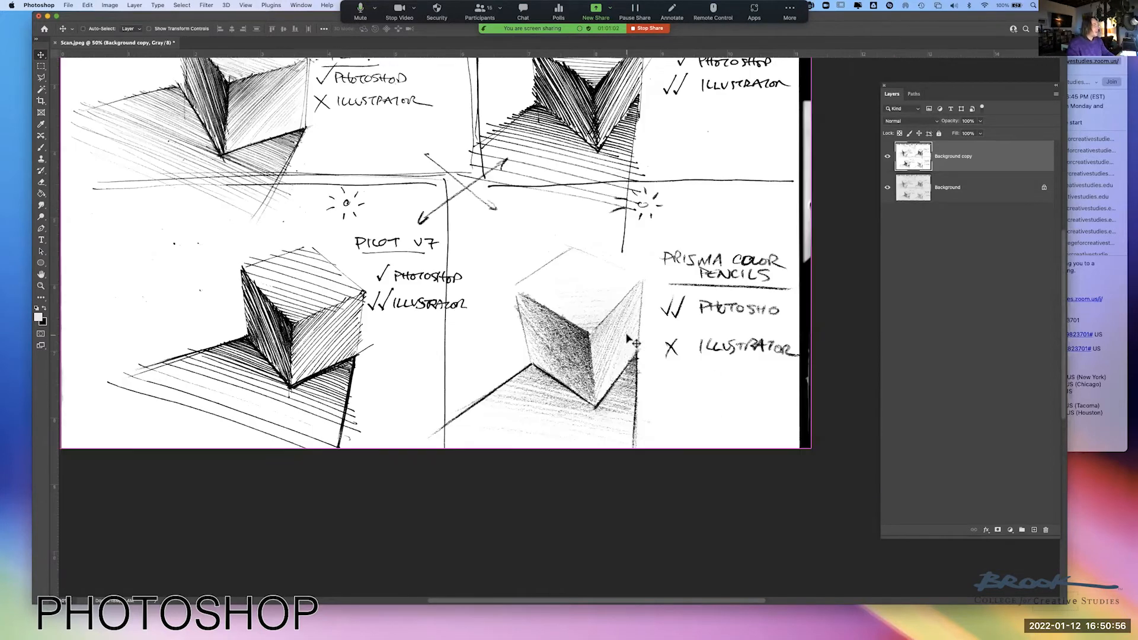
pyautogui.scroll(3, 421, 284)
pyautogui.hscroll(-2, 420, 285)
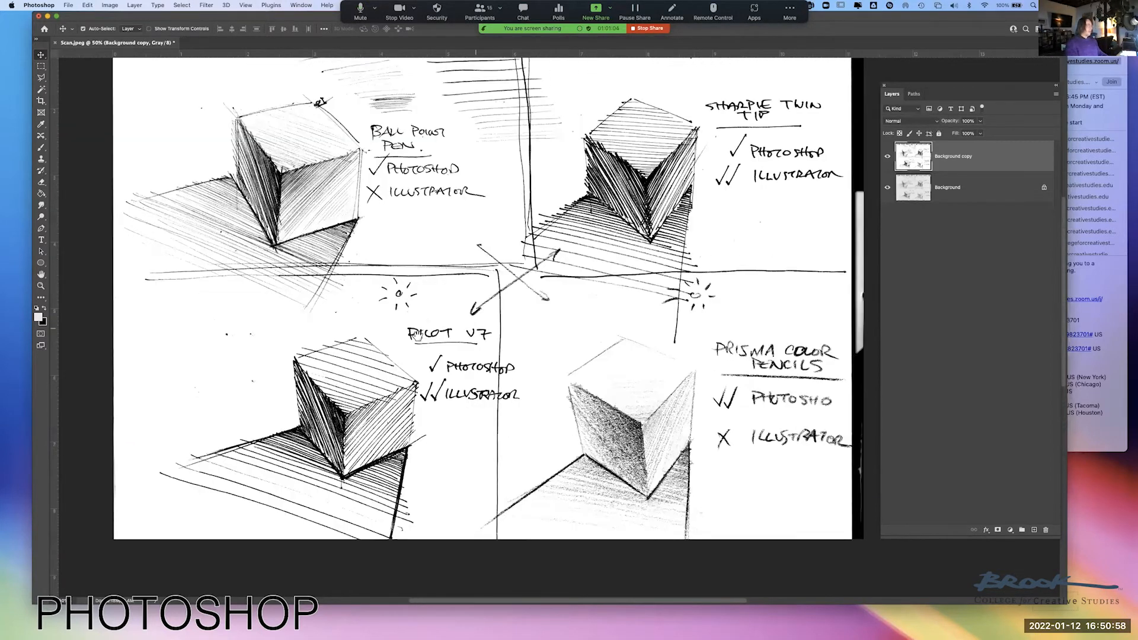
pyautogui.scroll(1, 602, 247)
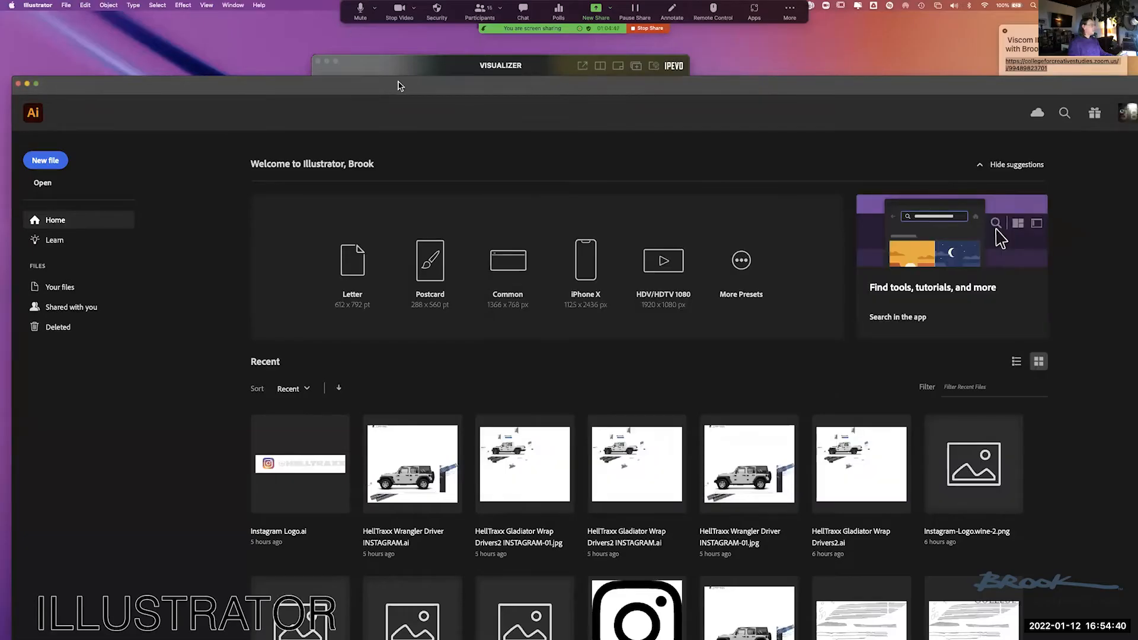
# Switch to Illustrator, find the most recently modified file in the Desktop folder, and open Line Demo.jpg.
pyautogui.moveTo(398, 86); pyautogui.dragTo(386, 145)
pyautogui.press('super+Tab')
pyautogui.moveTo(522, 110); pyautogui.dragTo(330, 62)
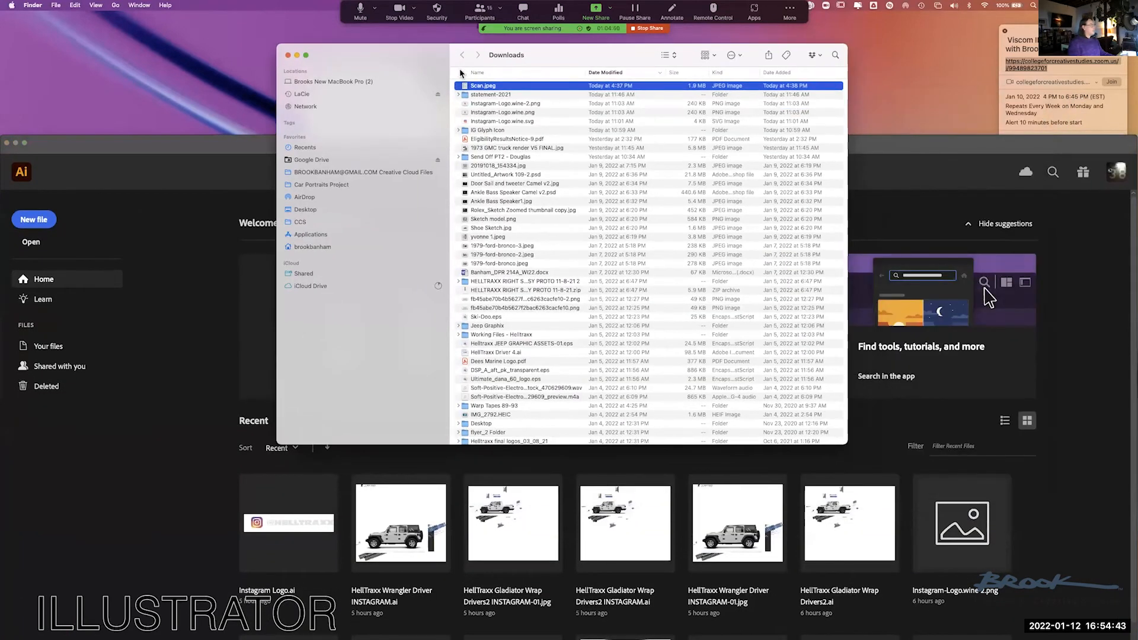
pyautogui.click(306, 209)
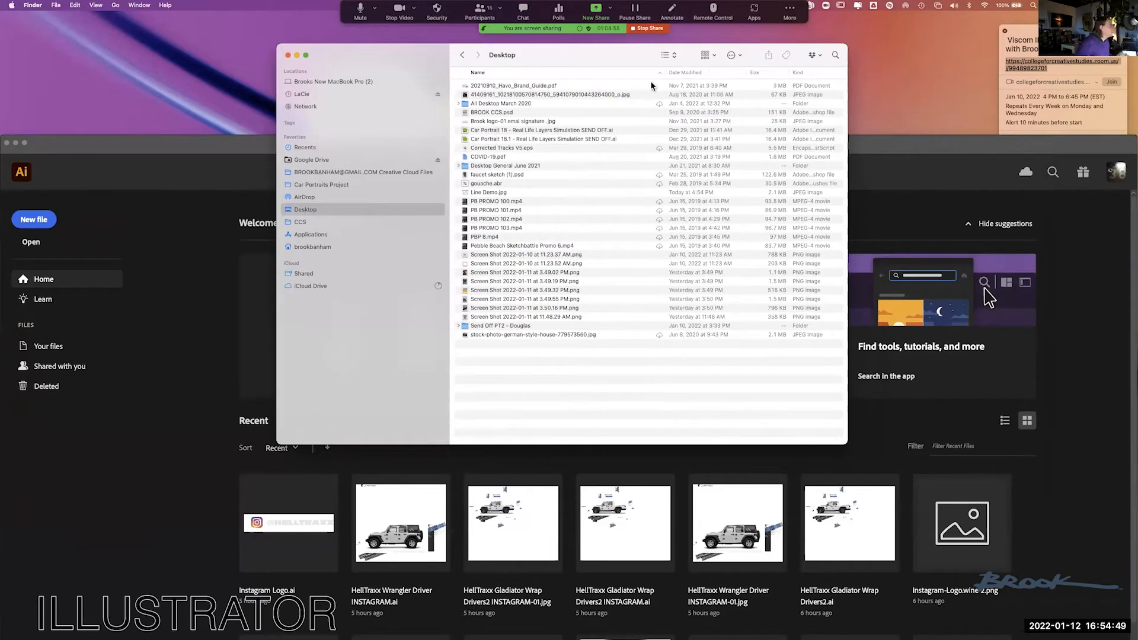
pyautogui.click(688, 72)
pyautogui.click(487, 86)
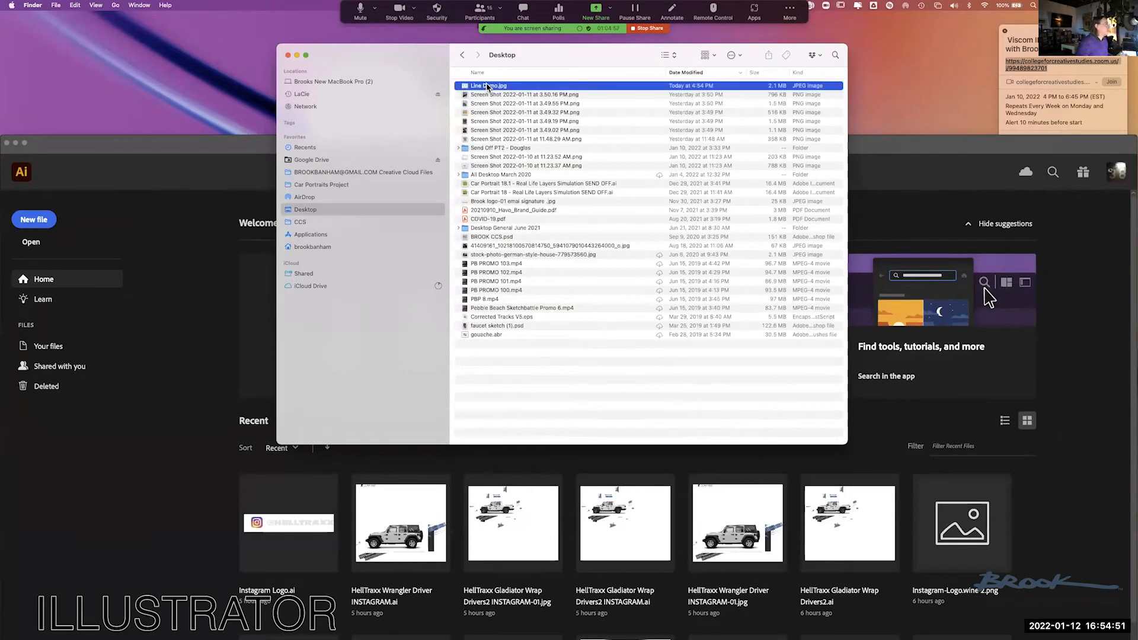
pyautogui.moveTo(479, 91); pyautogui.dragTo(24, 219)
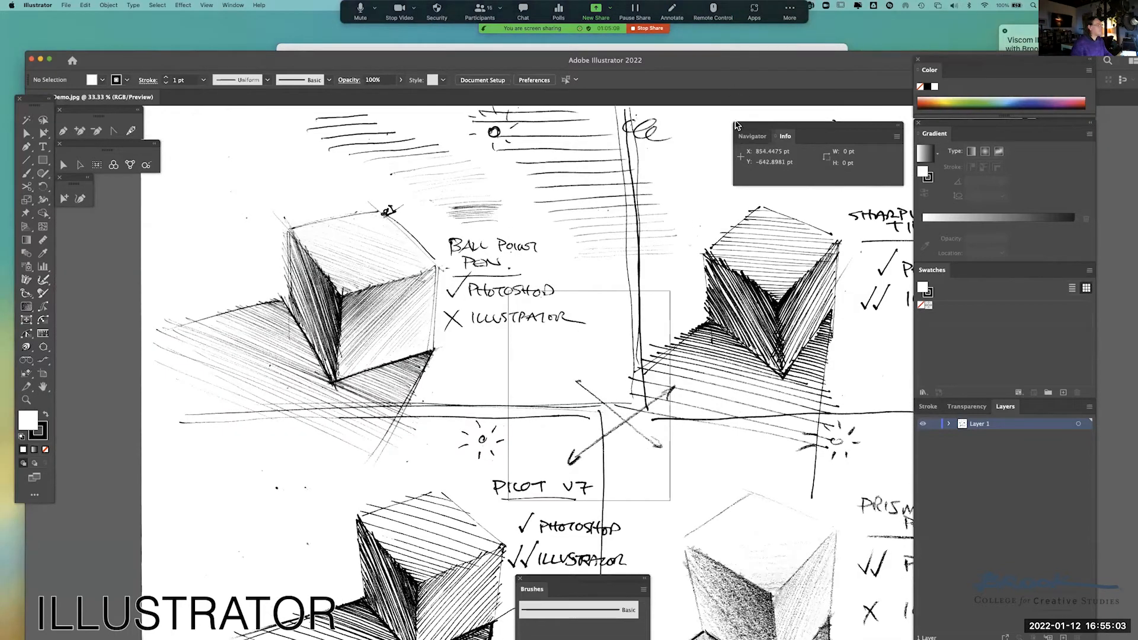
# Close the floating Navigator/Info panel group and enlarge the Illustrator window to fill the screen.
pyautogui.click(738, 125)
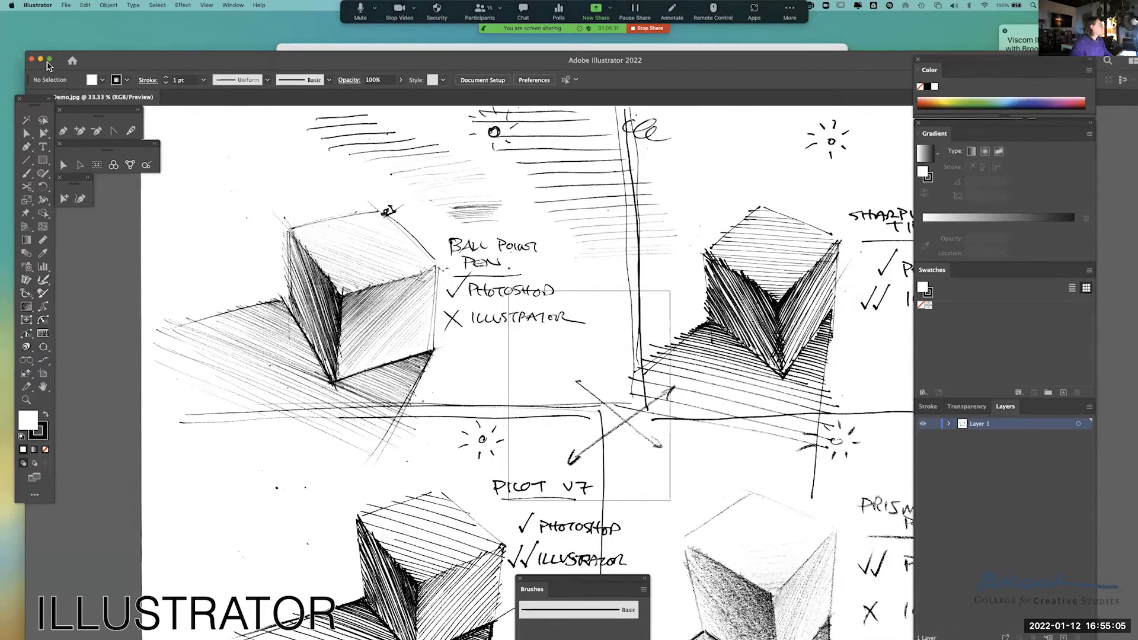
pyautogui.click(50, 60)
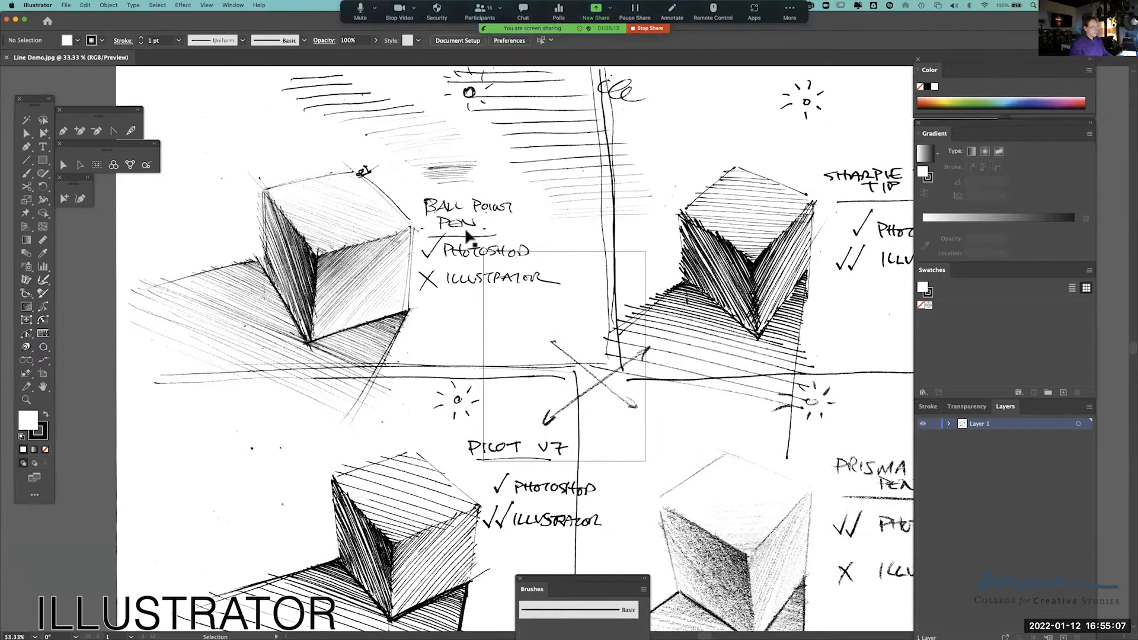
# Select the Line Demo sketch image and move it up and to the right over the artboard.
pyautogui.click(629, 275)
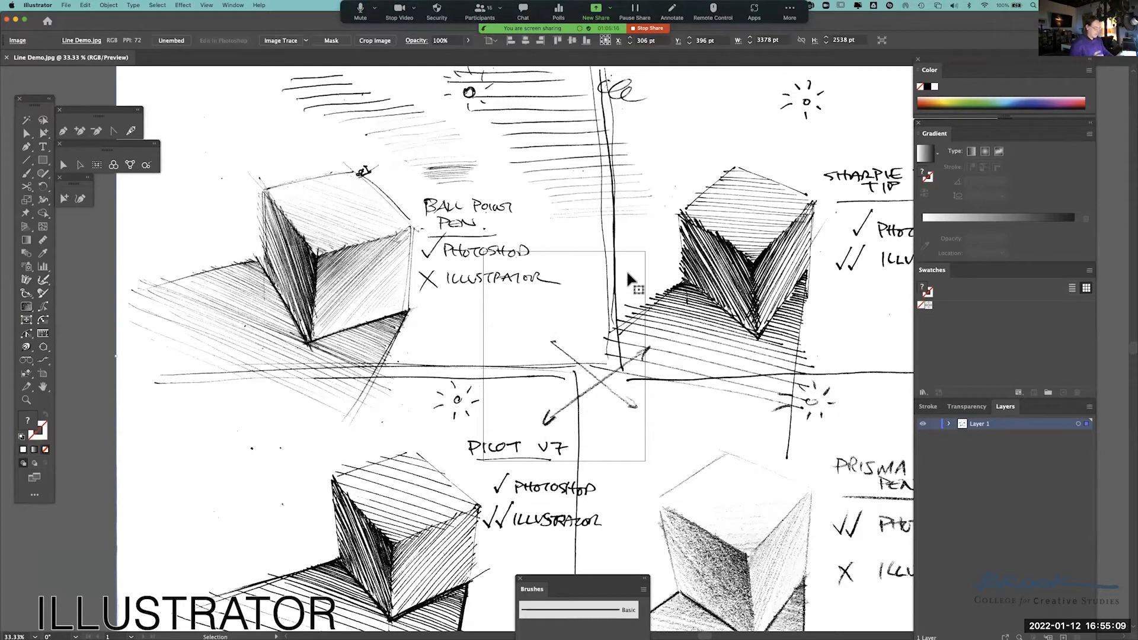
pyautogui.press('super+minus')
pyautogui.press('super+minus')
pyautogui.press('super+minus')
pyautogui.press('super+minus')
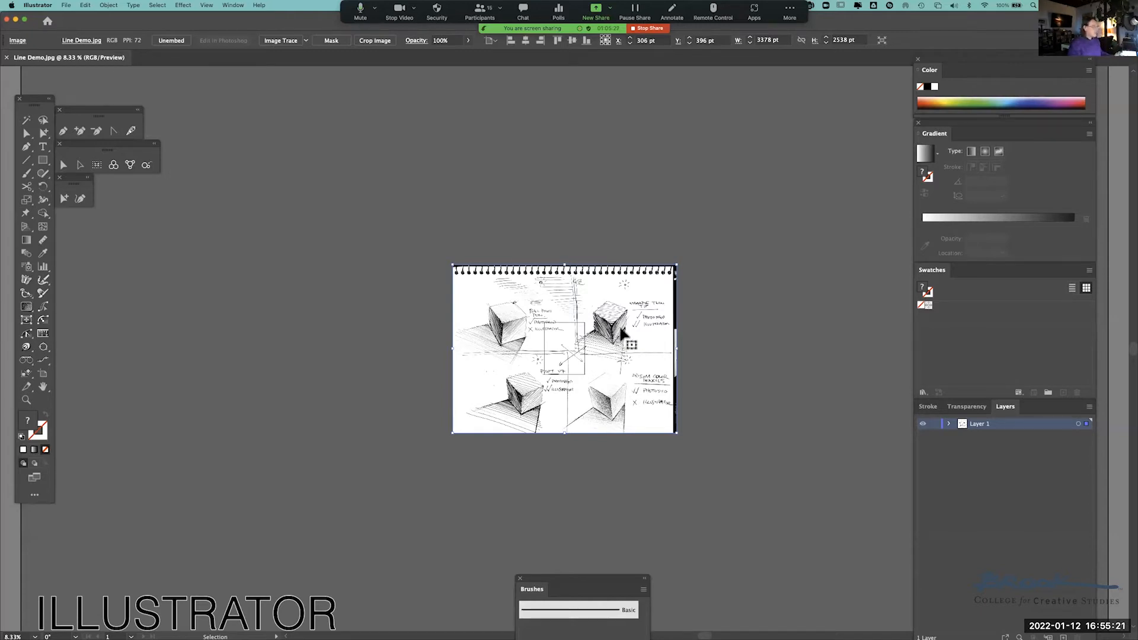
pyautogui.moveTo(630, 339)
pyautogui.mouseDown()
pyautogui.moveTo(674, 296)
pyautogui.moveTo(602, 386)
pyautogui.moveTo(672, 271)
pyautogui.mouseUp()
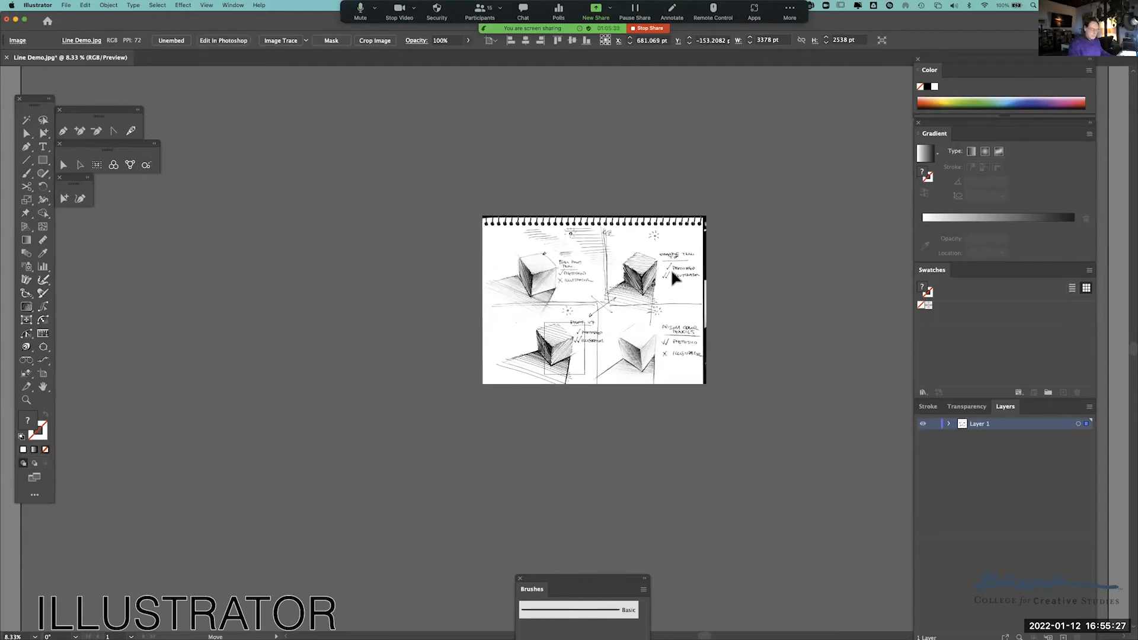
# Duplicate the Line Demo sketch image and place the copy level with the original, just to its left.
pyautogui.moveTo(671, 269)
pyautogui.mouseDown()
pyautogui.moveTo(711, 277)
pyautogui.moveTo(711, 288)
pyautogui.moveTo(695, 252)
pyautogui.moveTo(634, 288)
pyautogui.moveTo(587, 243)
pyautogui.moveTo(637, 268)
pyautogui.moveTo(541, 298)
pyautogui.moveTo(438, 304)
pyautogui.mouseUp()
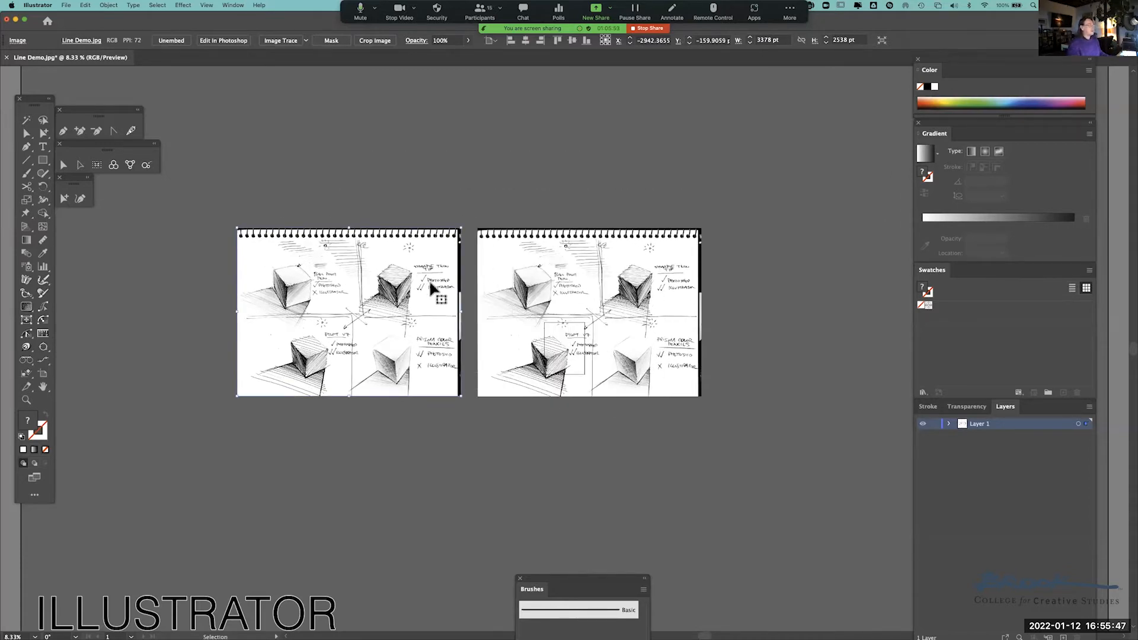
pyautogui.moveTo(432, 385); pyautogui.dragTo(443, 558)
pyautogui.moveTo(443, 482)
pyautogui.mouseDown()
pyautogui.moveTo(750, 489)
pyautogui.moveTo(757, 457)
pyautogui.moveTo(775, 478)
pyautogui.moveTo(742, 526)
pyautogui.moveTo(816, 536)
pyautogui.moveTo(795, 501)
pyautogui.mouseUp()
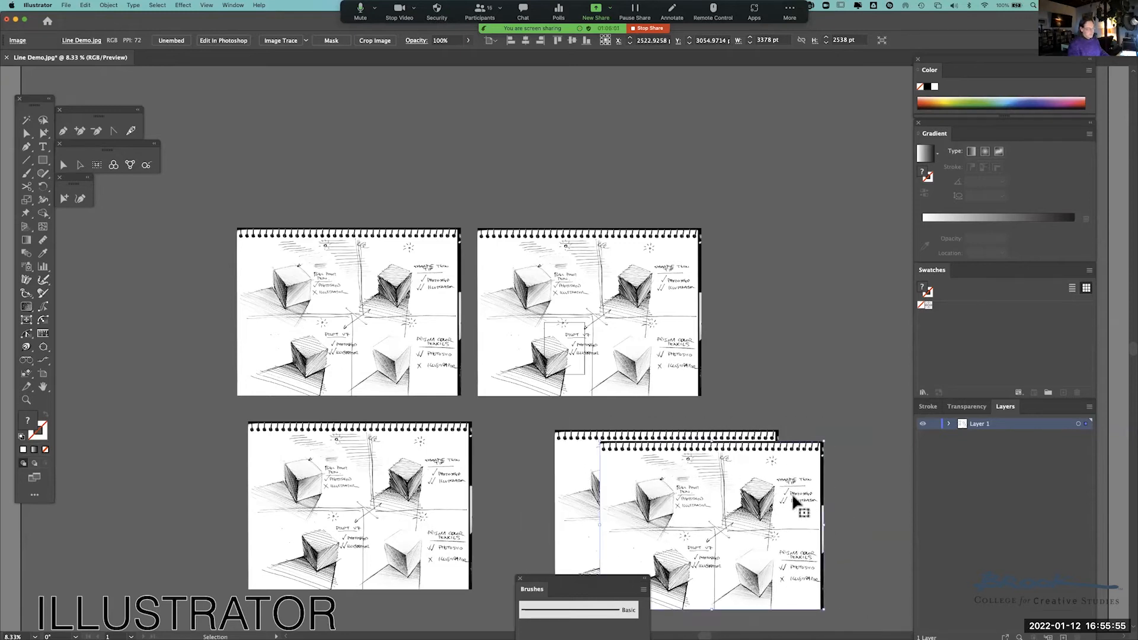
pyautogui.press('Delete')
pyautogui.click(742, 481)
pyautogui.press('Delete')
pyautogui.click(461, 519)
pyautogui.press('Delete')
# Select the left copy of the sketch and examine its four cube drawings next to the original.
pyautogui.click(418, 301)
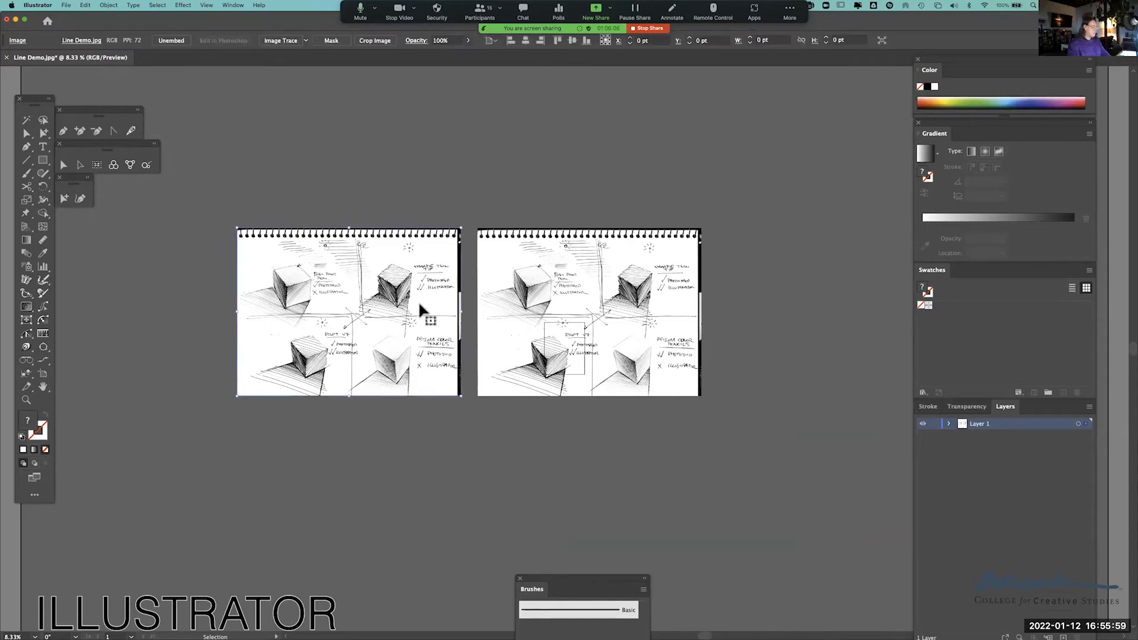
pyautogui.press('super+equal')
pyautogui.press('super+equal')
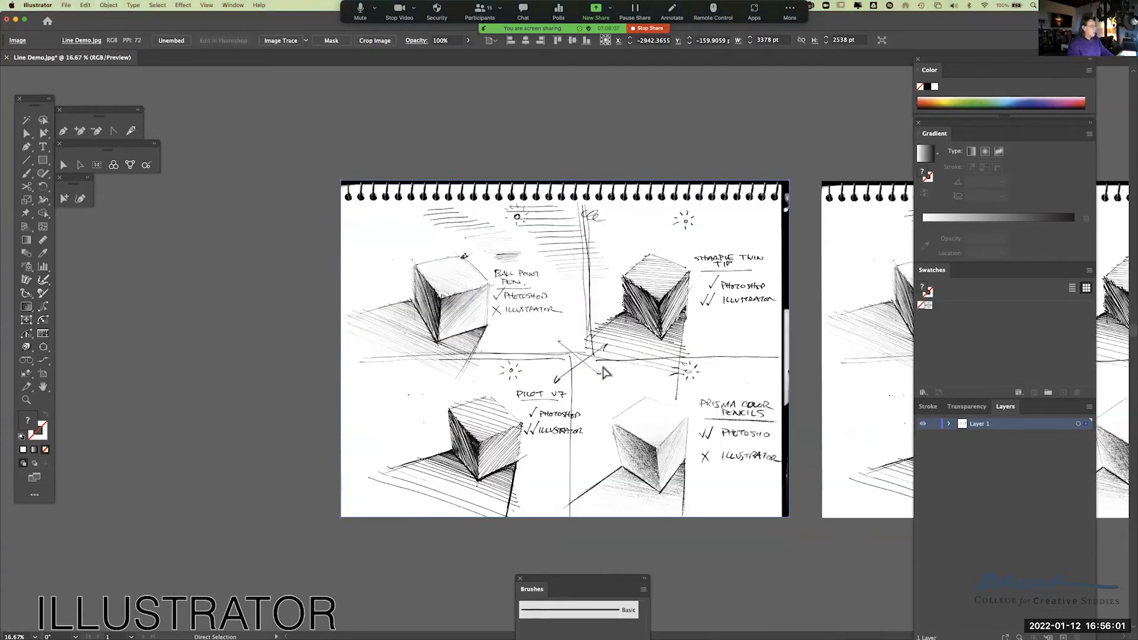
pyautogui.hscroll(10, 662, 338)
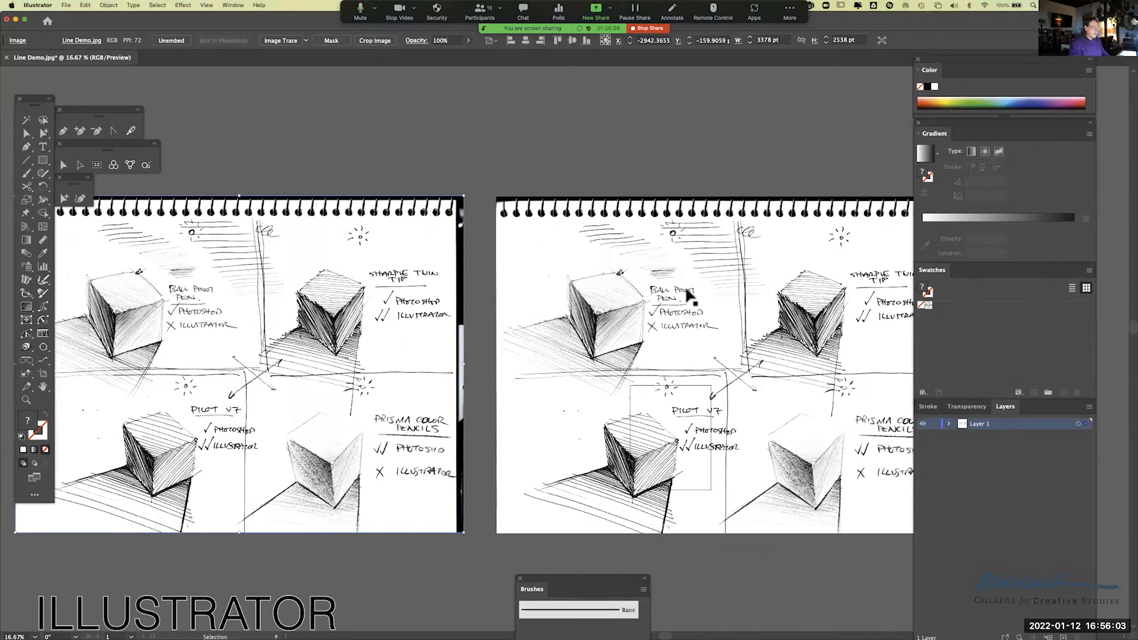
pyautogui.hscroll(-6, 586, 382)
pyautogui.scroll(-1, 586, 382)
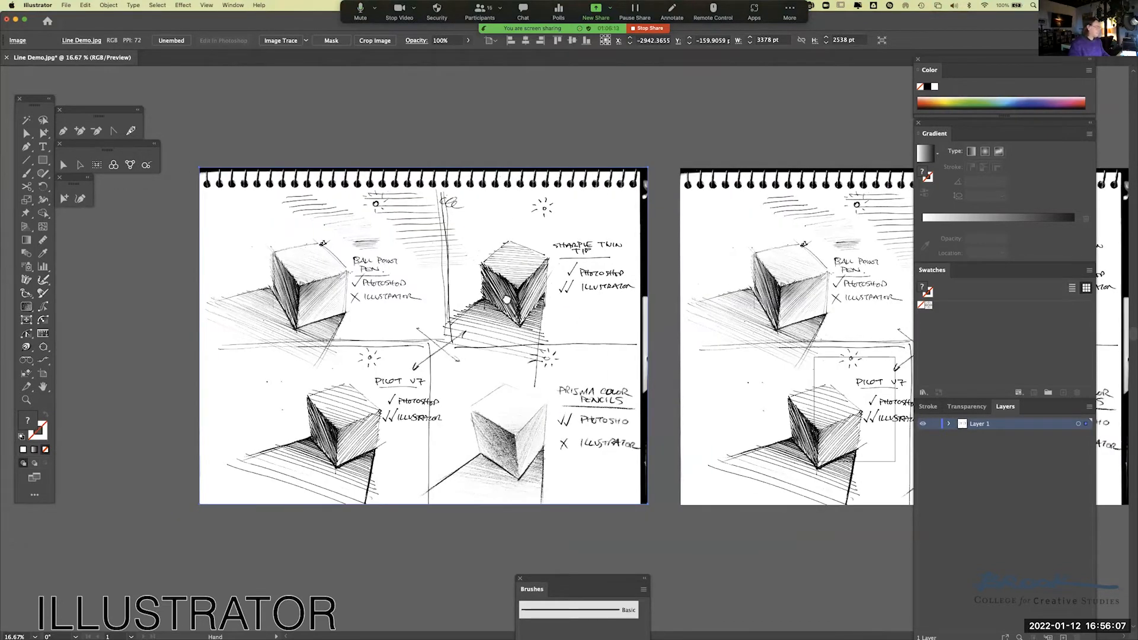
pyautogui.scroll(3, 528, 330)
pyautogui.hscroll(3, 534, 271)
pyautogui.scroll(-1, 534, 271)
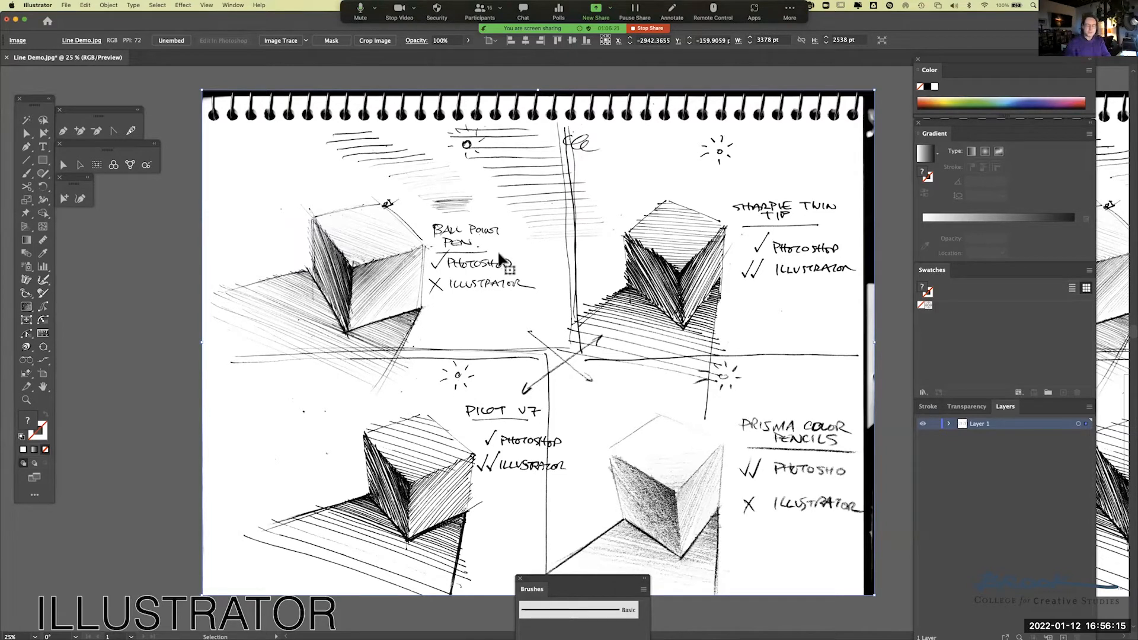
# Move the Brushes panel away from the sketch, close it, and deselect the image.
pyautogui.moveTo(624, 585)
pyautogui.mouseDown()
pyautogui.moveTo(266, 596)
pyautogui.moveTo(128, 524)
pyautogui.mouseUp()
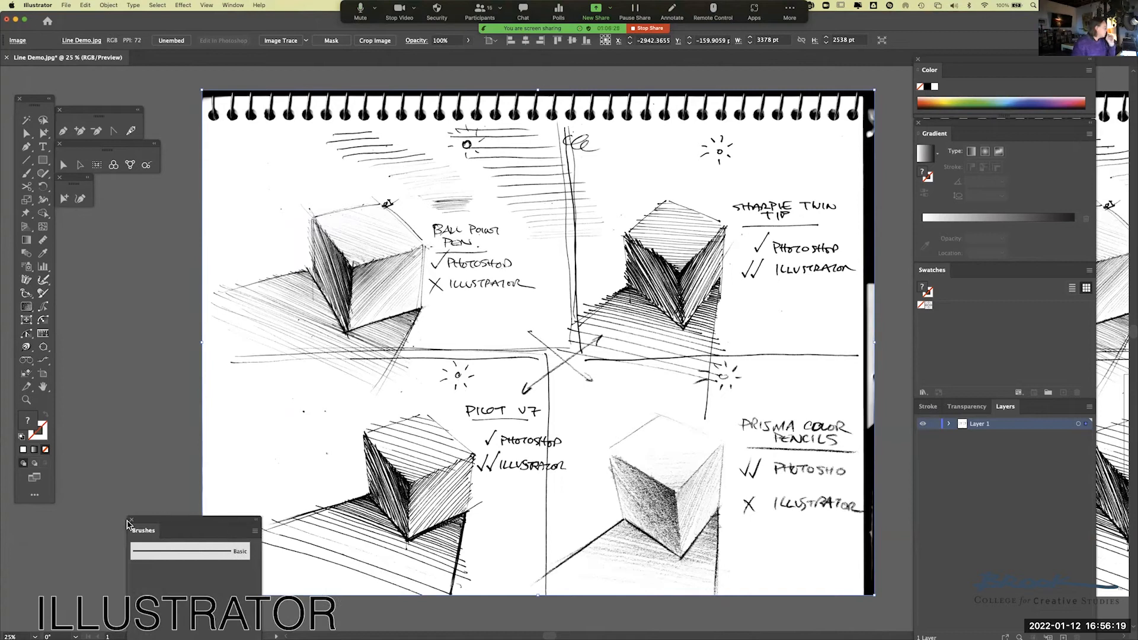
pyautogui.click(133, 519)
pyautogui.click(163, 399)
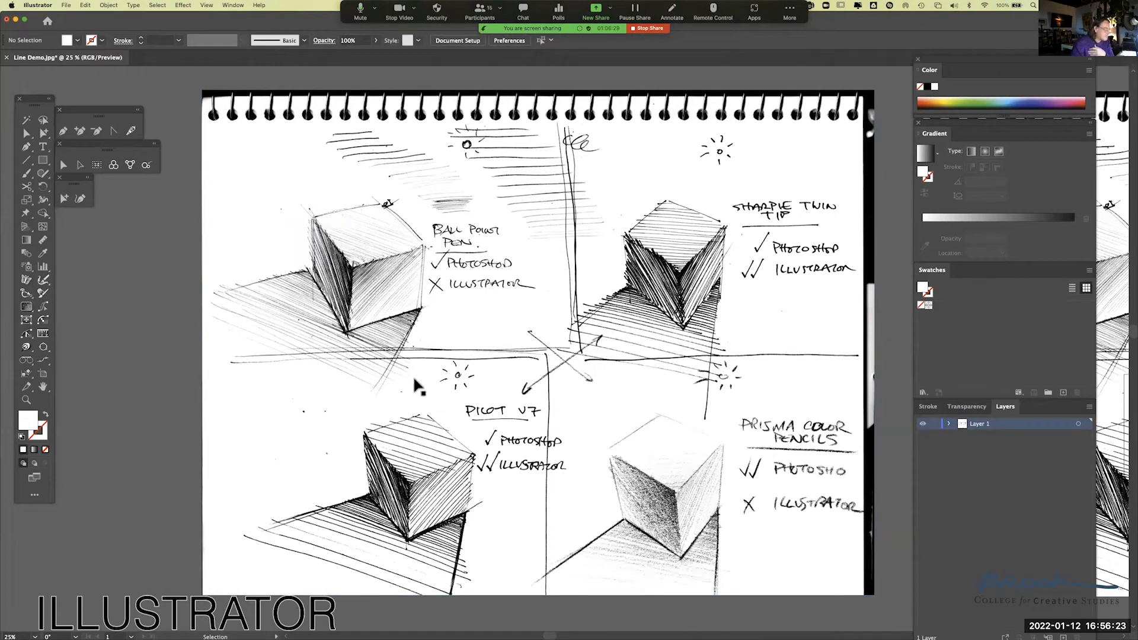
# Select the left sketch copy, shift it slightly to the left, and convert it with Image Trace using the default preset.
pyautogui.click(502, 315)
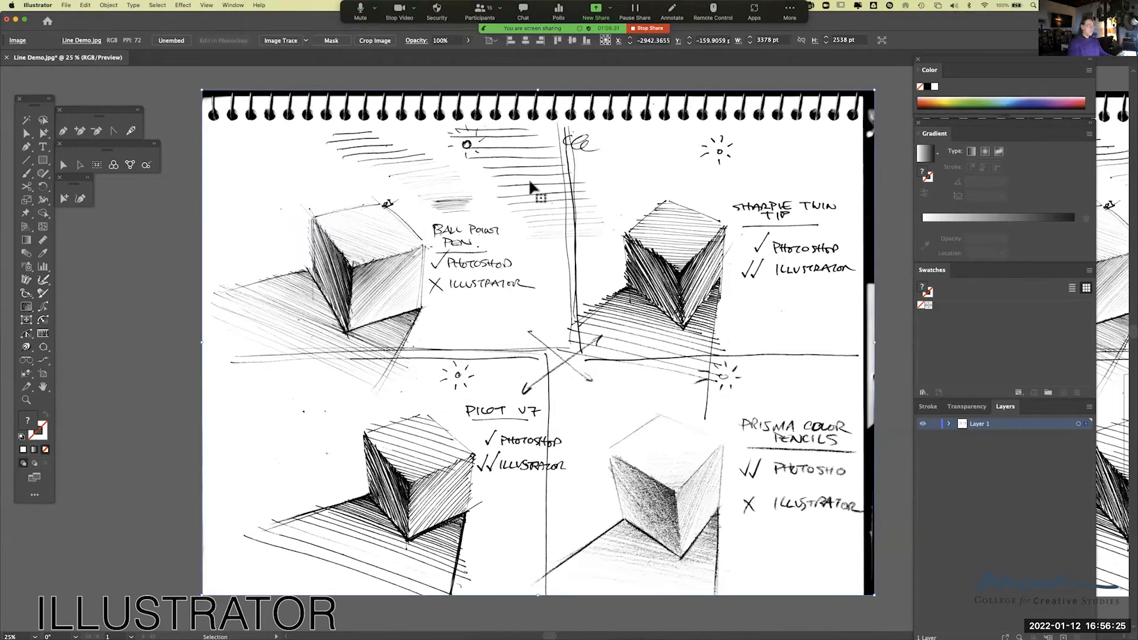
pyautogui.moveTo(579, 111); pyautogui.dragTo(575, 121)
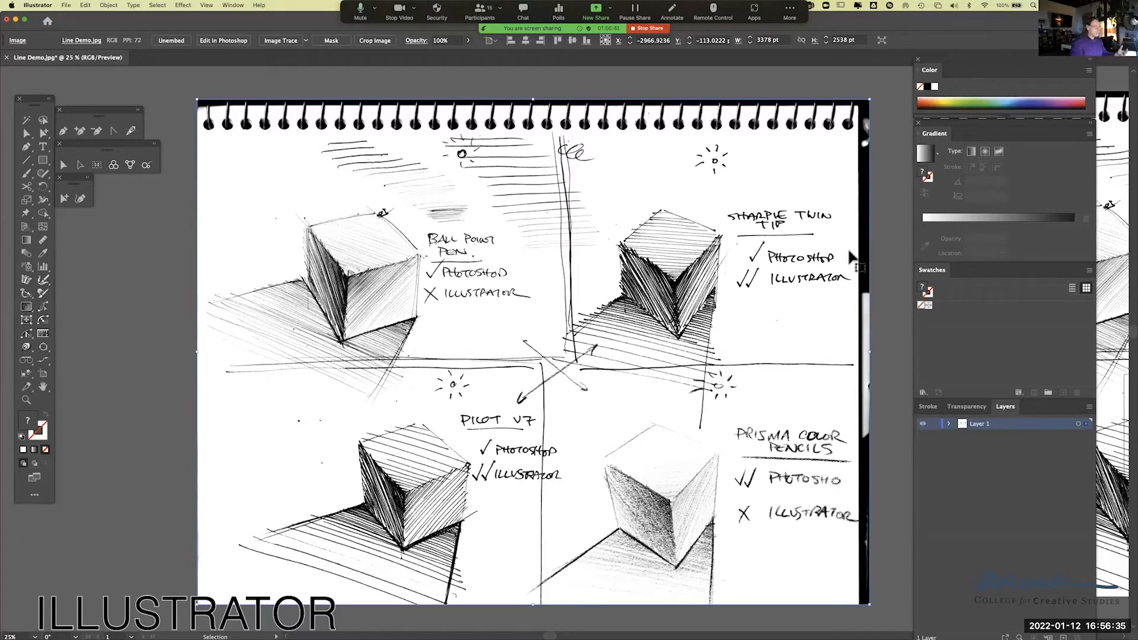
pyautogui.moveTo(554, 143); pyautogui.dragTo(552, 152)
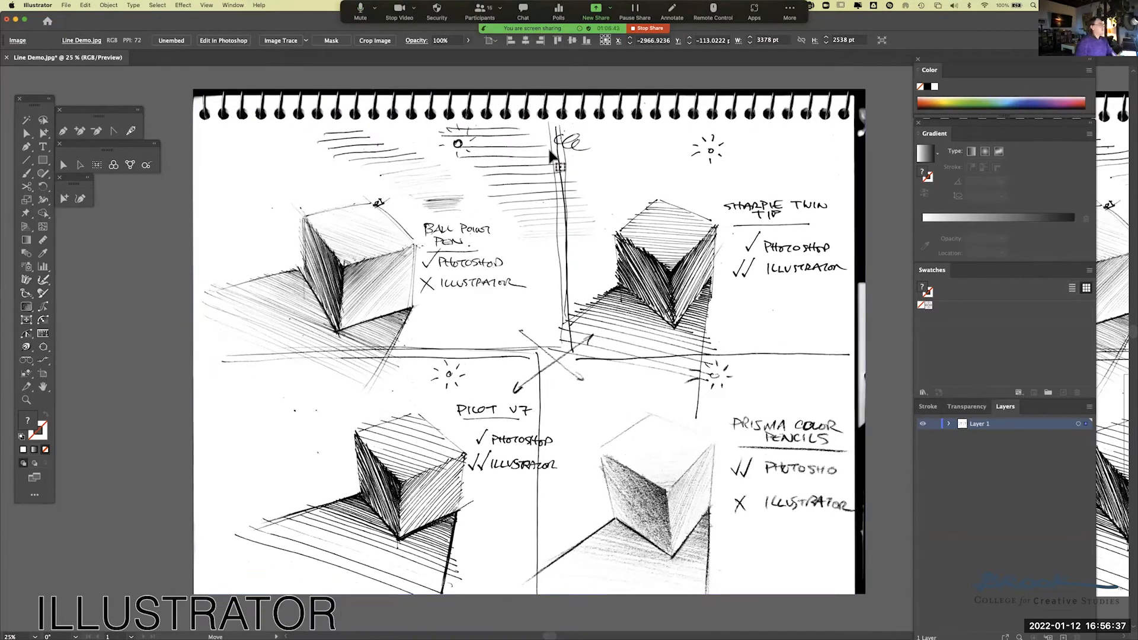
pyautogui.click(109, 5)
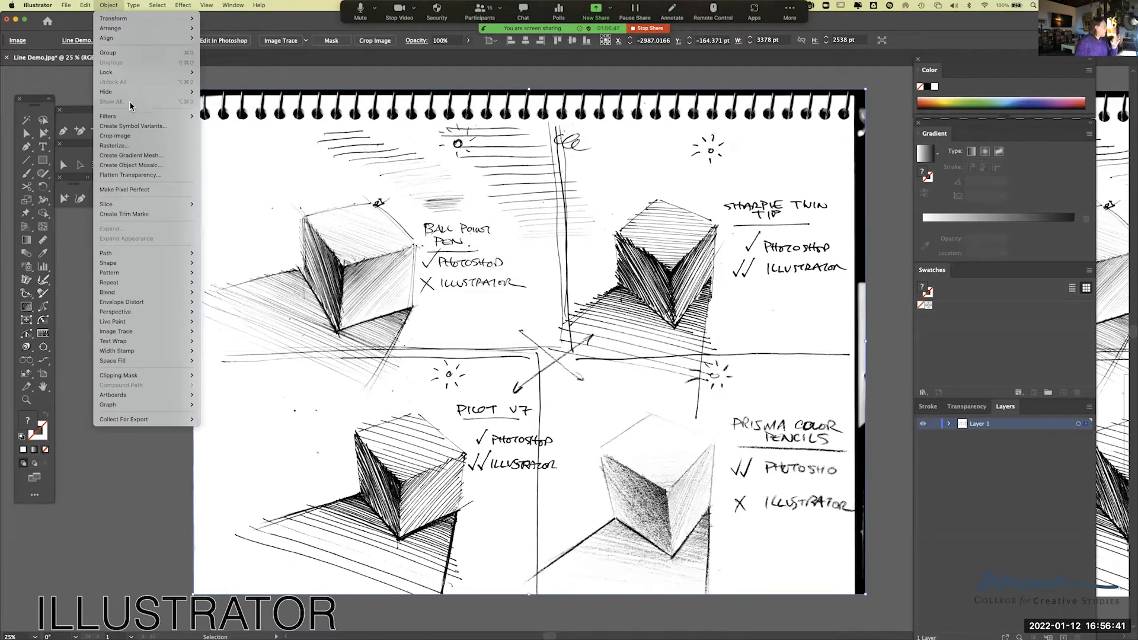
pyautogui.moveTo(144, 296)
pyautogui.moveTo(152, 335)
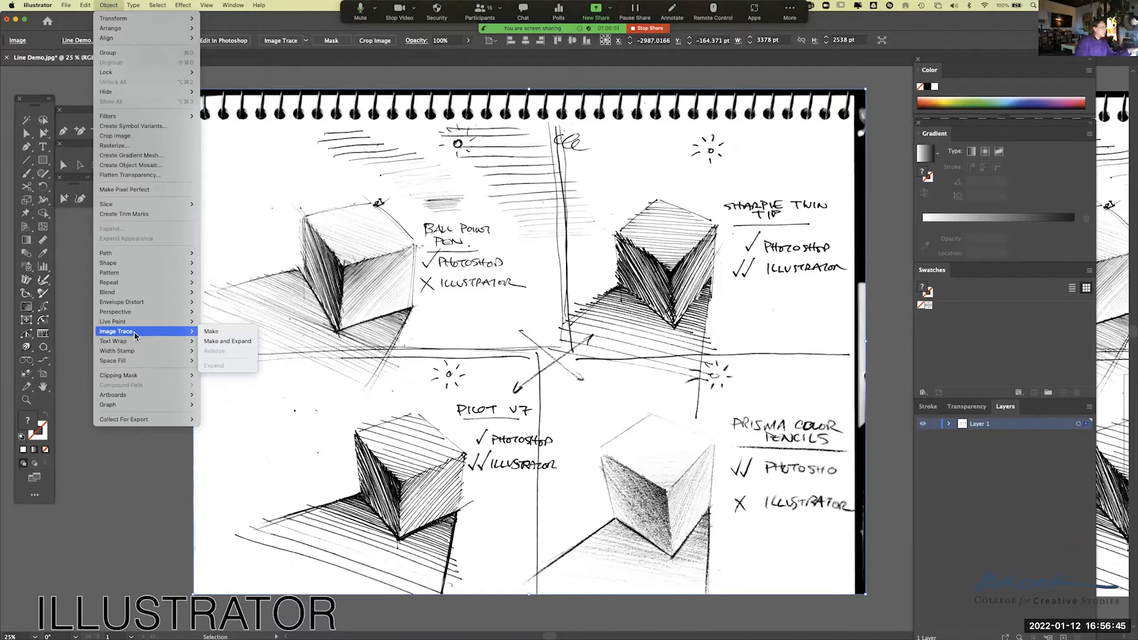
pyautogui.click(221, 335)
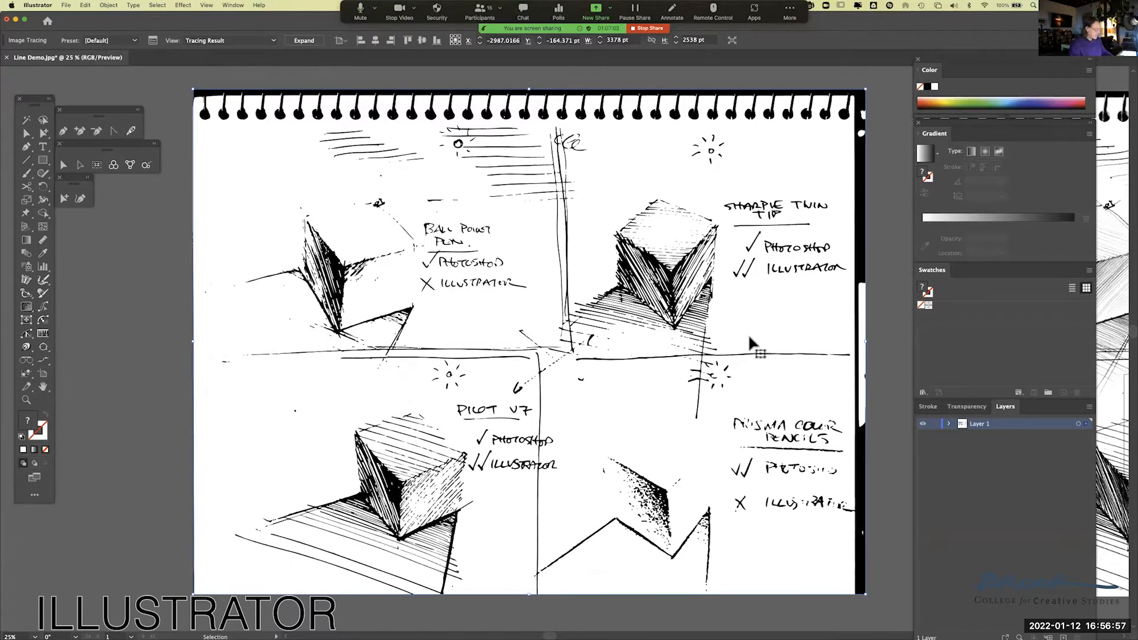
# Examine the line quality of the traced Ball Point Pen and Pilot V7 cubes up close.
pyautogui.press('super+equal')
pyautogui.moveTo(623, 276); pyautogui.dragTo(757, 179)
pyautogui.moveTo(554, 139); pyautogui.dragTo(587, 244)
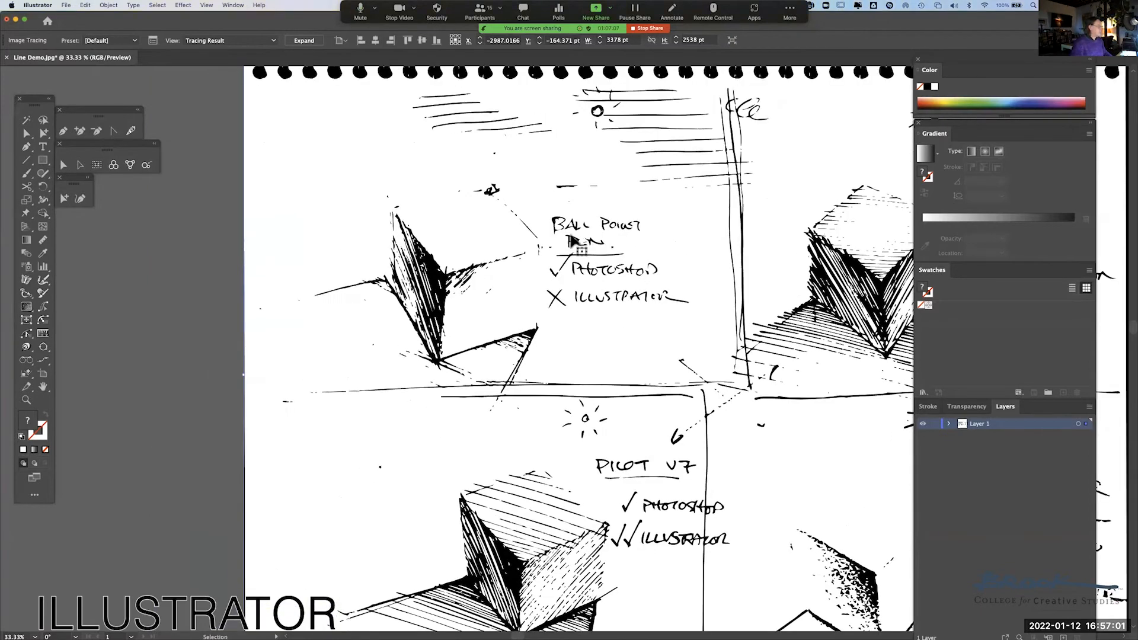
pyautogui.scroll(-5, 542, 299)
pyautogui.hscroll(5, 541, 299)
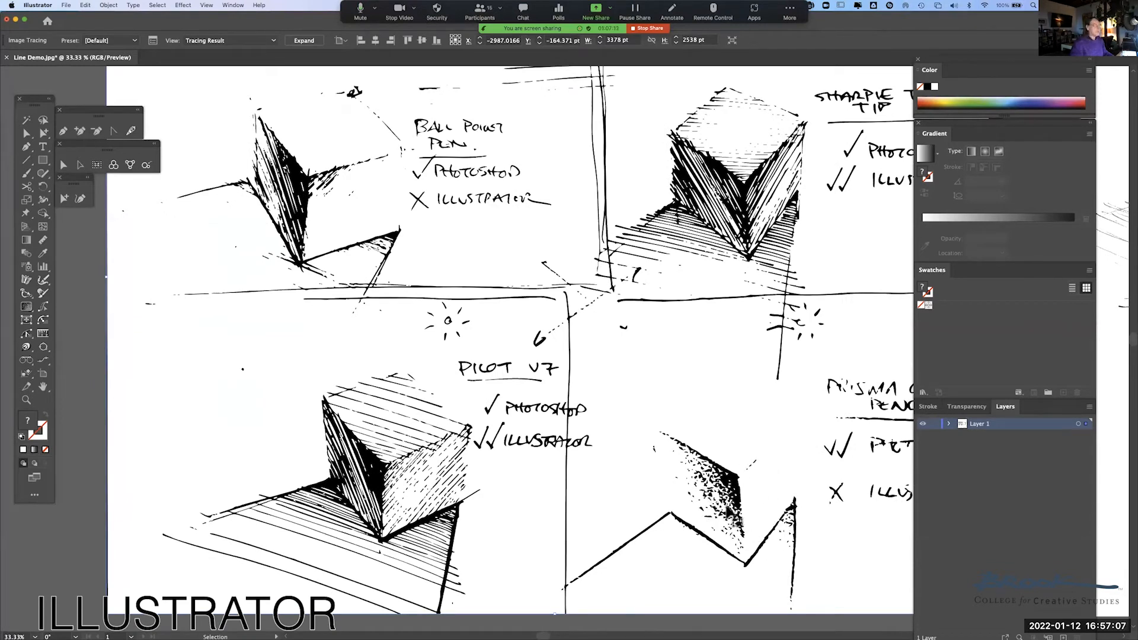
pyautogui.scroll(4, 736, 504)
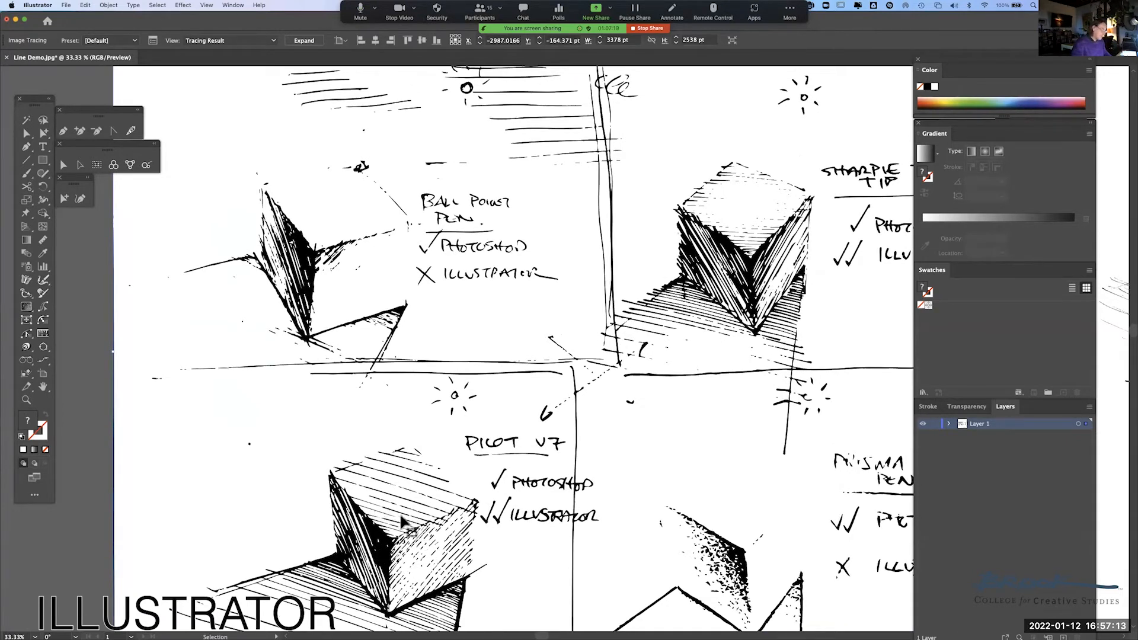
pyautogui.moveTo(471, 468)
pyautogui.mouseDown()
pyautogui.moveTo(501, 455)
pyautogui.moveTo(485, 430)
pyautogui.mouseUp()
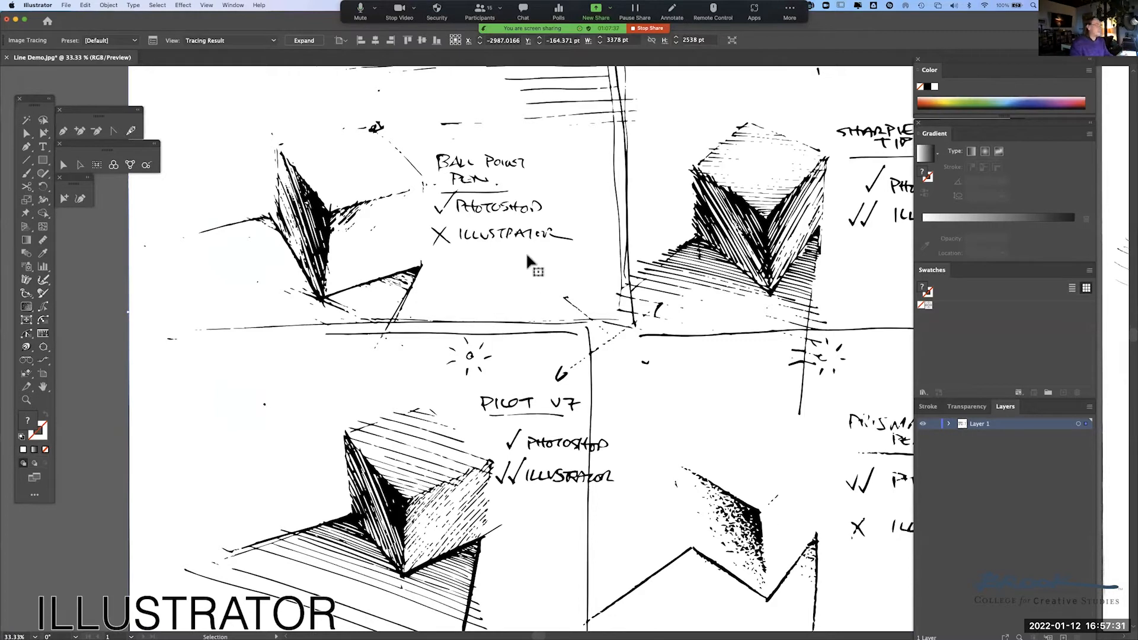
# Compare the traced Prisma Color pencil and Sharpie Twin Tip cubes with the Pilot V7 cube.
pyautogui.hscroll(3, 694, 364)
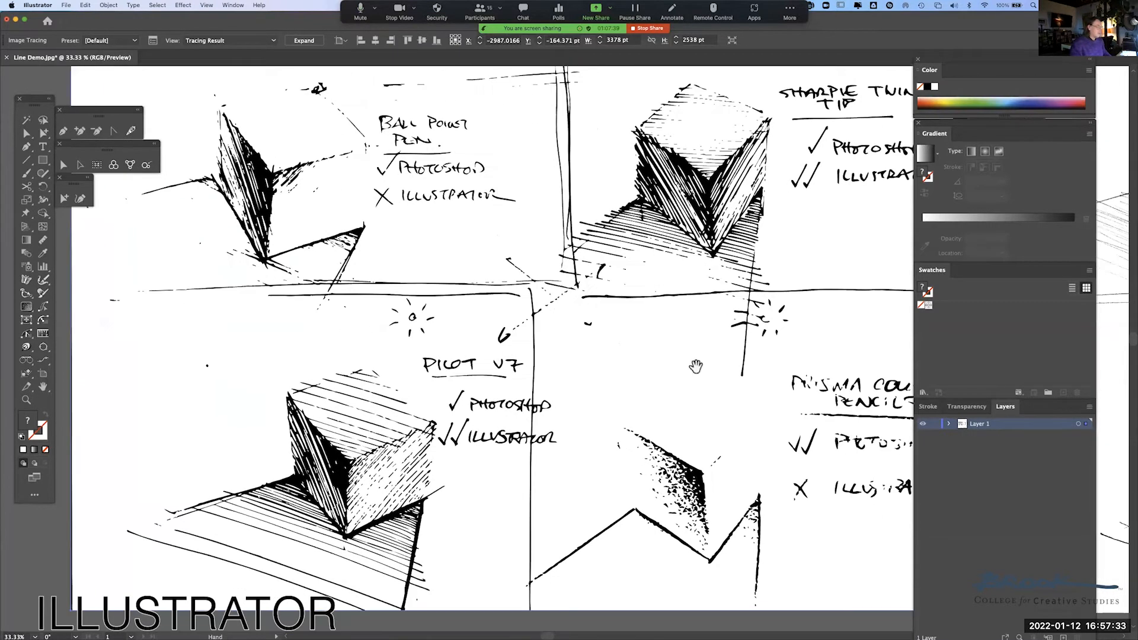
pyautogui.scroll(-5, 666, 446)
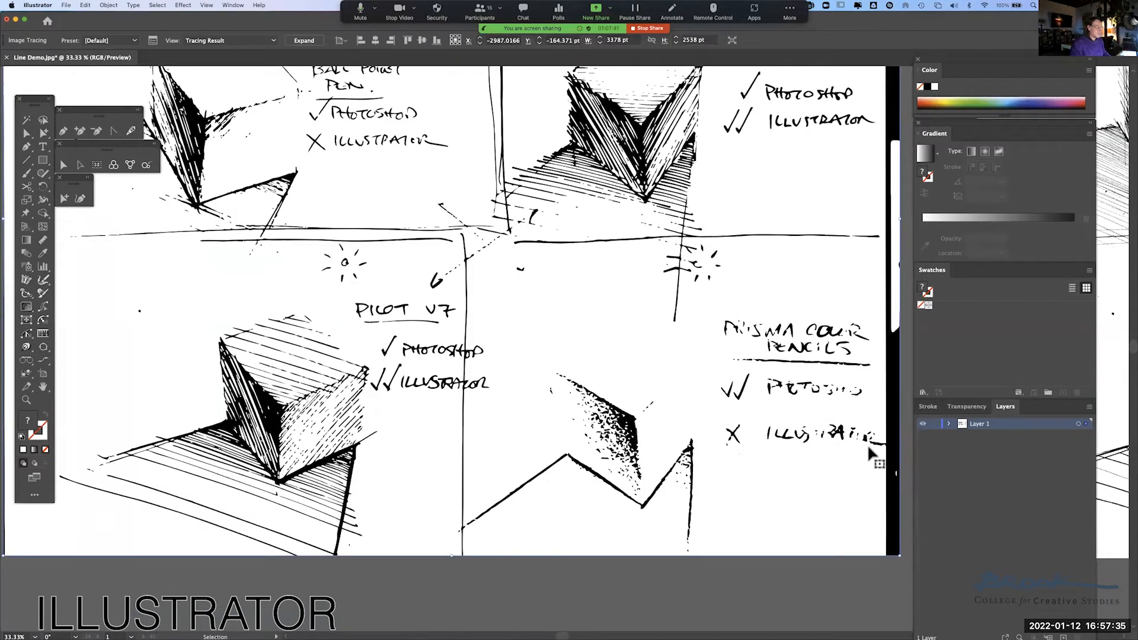
pyautogui.moveTo(533, 359); pyautogui.dragTo(596, 409)
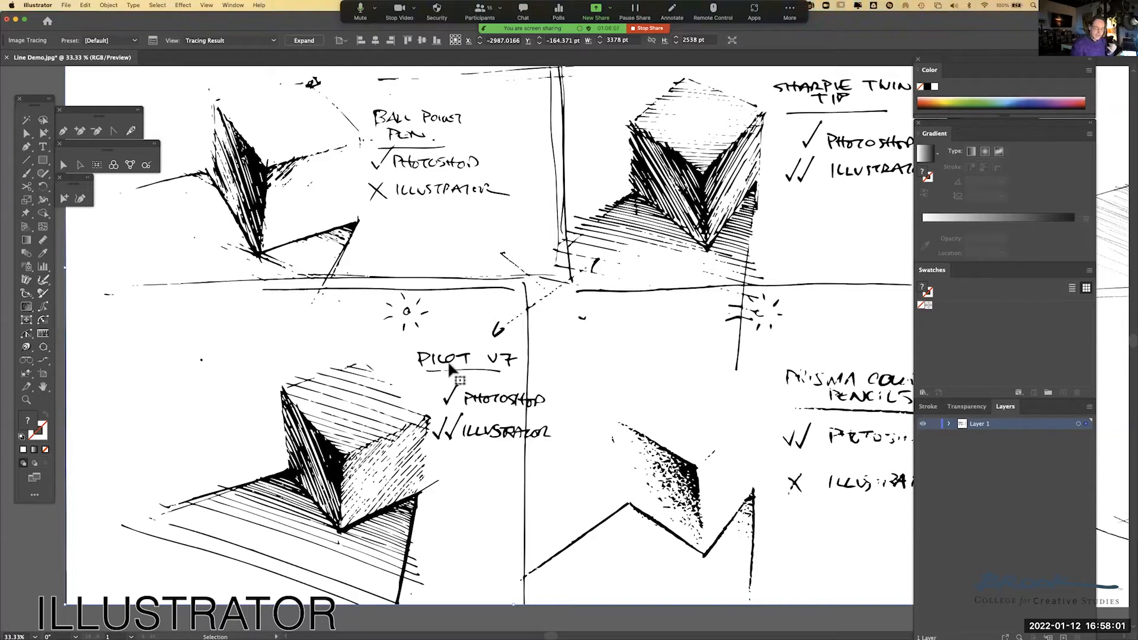
pyautogui.moveTo(789, 189); pyautogui.dragTo(712, 211)
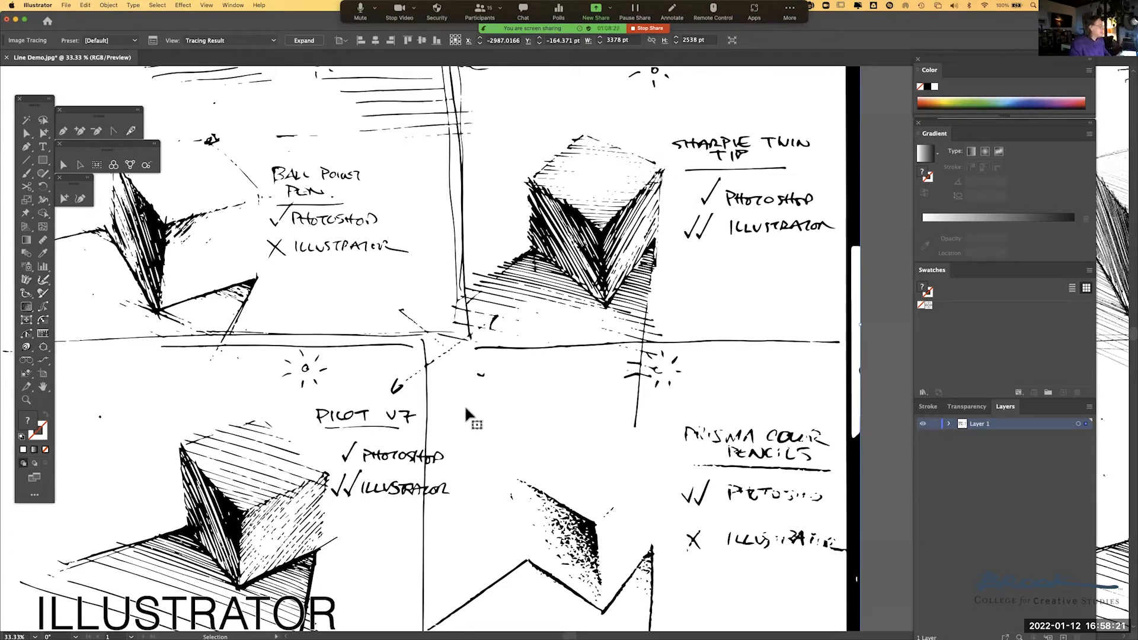
pyautogui.moveTo(447, 414); pyautogui.dragTo(582, 317)
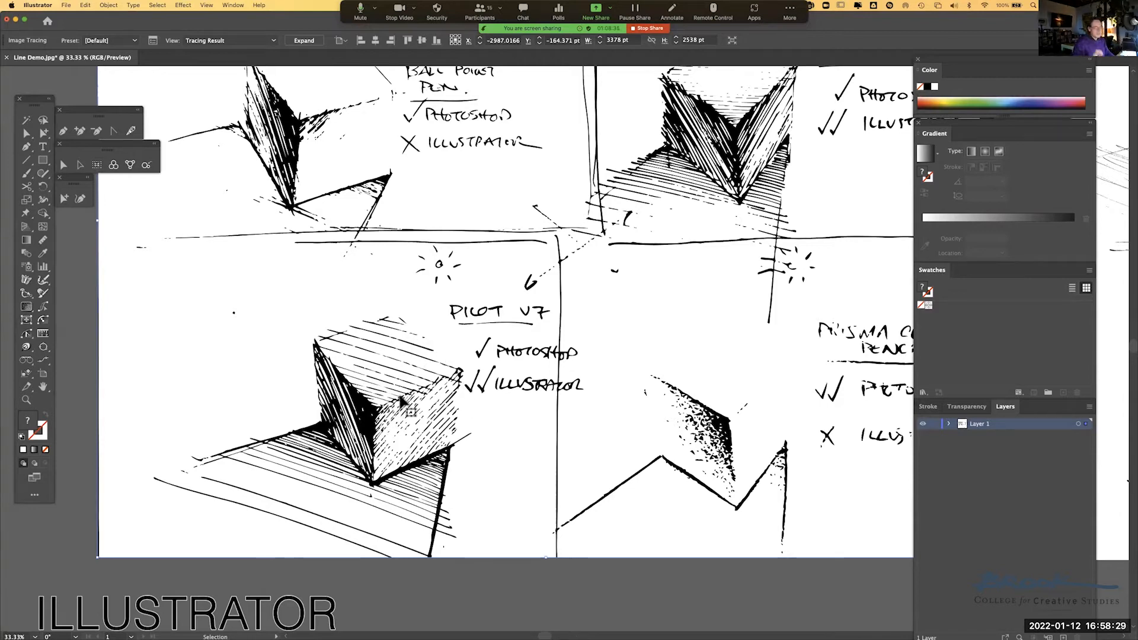
pyautogui.moveTo(412, 365); pyautogui.dragTo(501, 276)
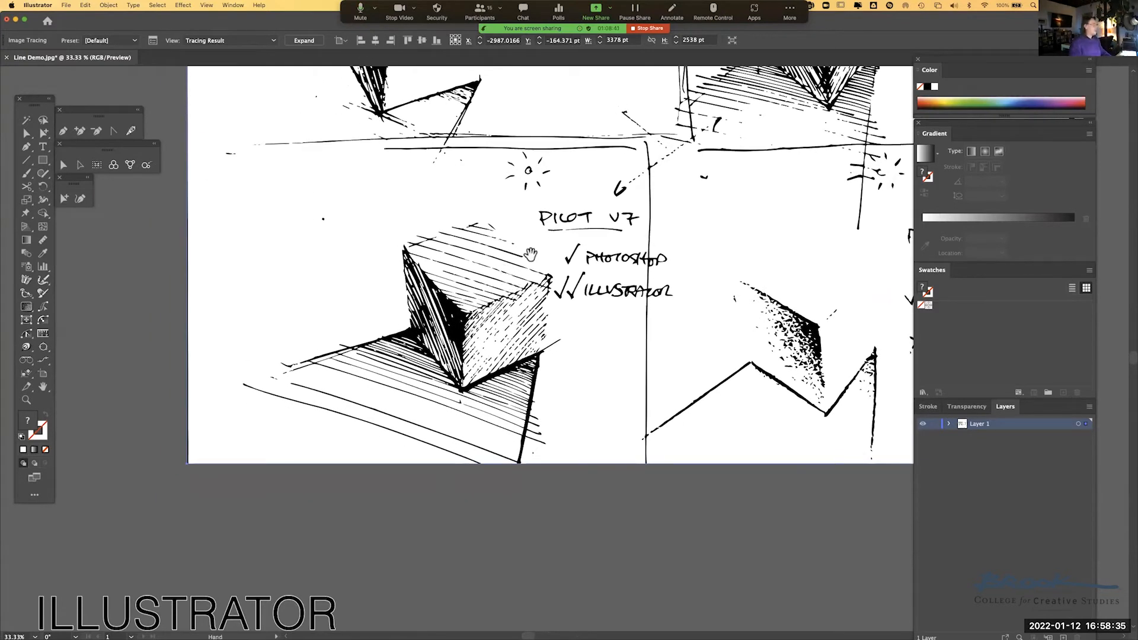
pyautogui.scroll(6, 501, 276)
pyautogui.hscroll(4, 502, 275)
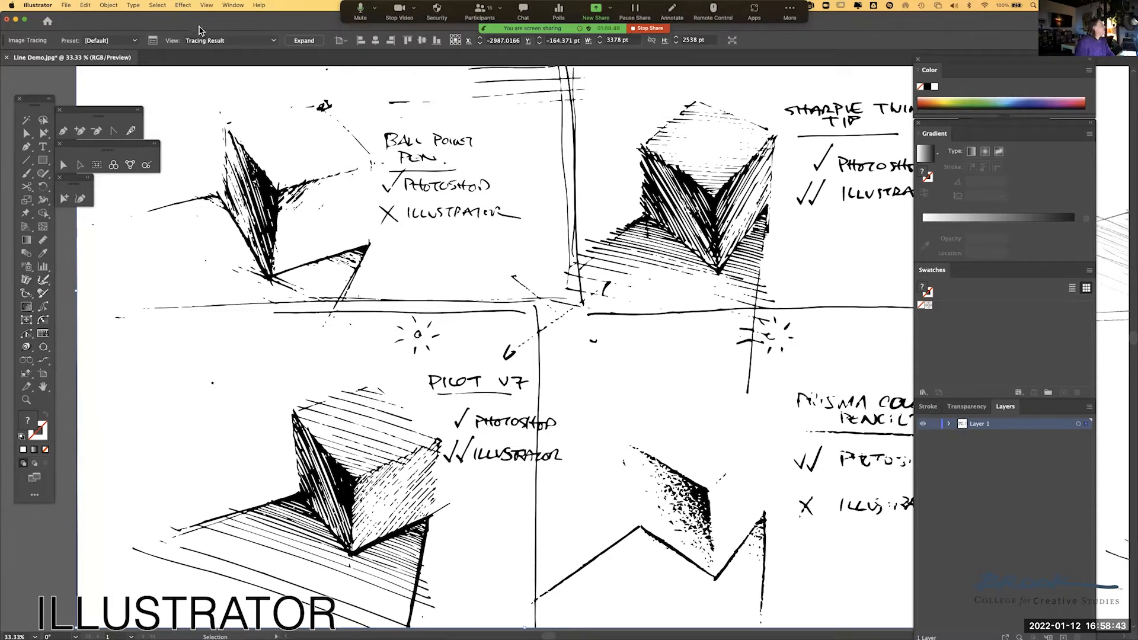
# Apply the Auto-Color preset to the tracing in the Image Trace panel, and view its advanced settings before closing the panel.
pyautogui.moveTo(205, 24); pyautogui.dragTo(224, 21)
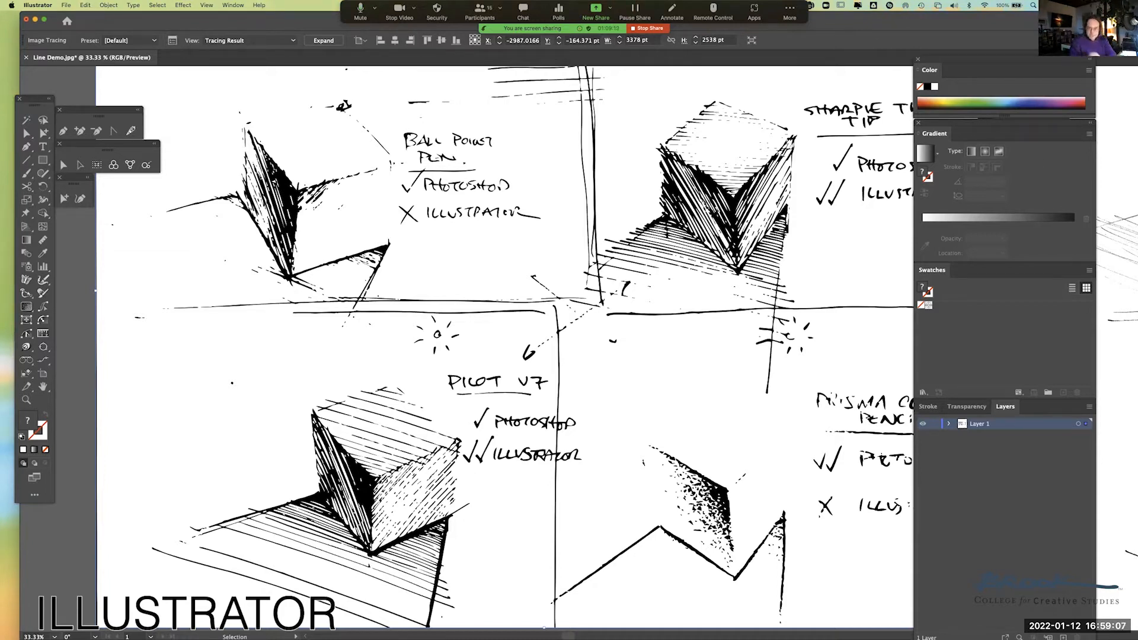
pyautogui.moveTo(1030, 190)
pyautogui.mouseDown()
pyautogui.moveTo(772, 243)
pyautogui.moveTo(486, 53)
pyautogui.moveTo(470, 89)
pyautogui.mouseUp()
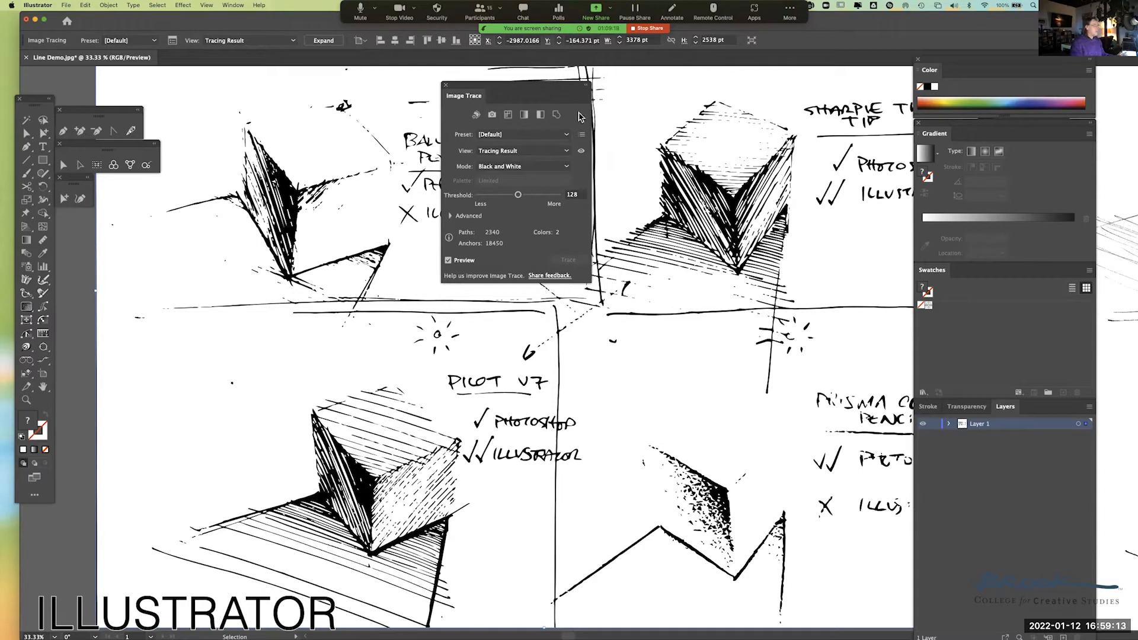
pyautogui.click(492, 115)
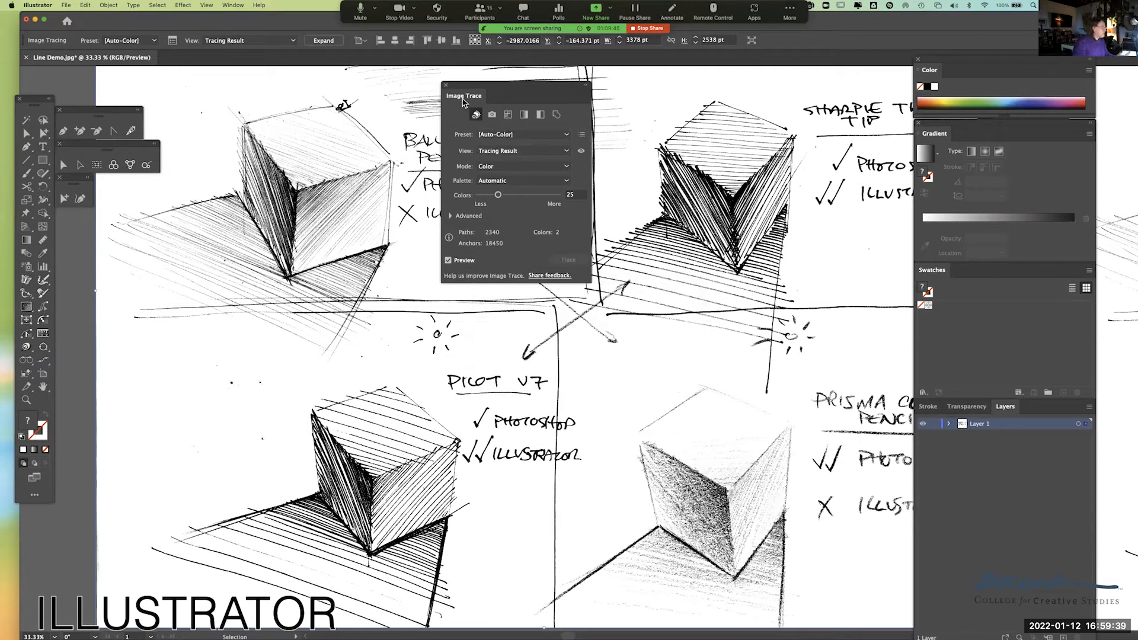
pyautogui.click(450, 217)
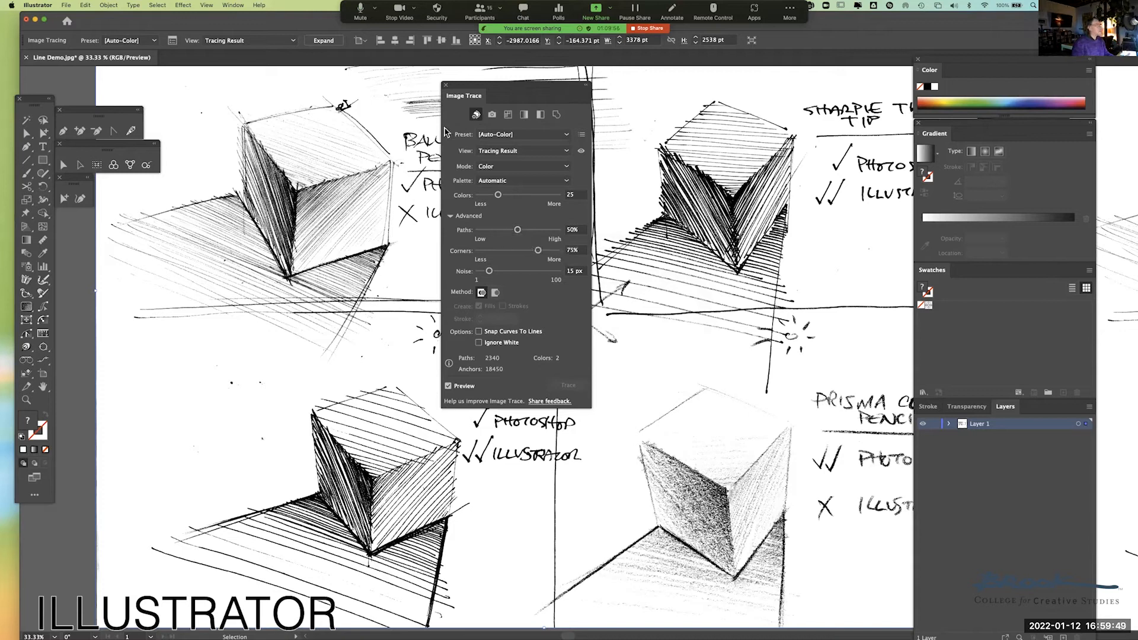
pyautogui.click(445, 86)
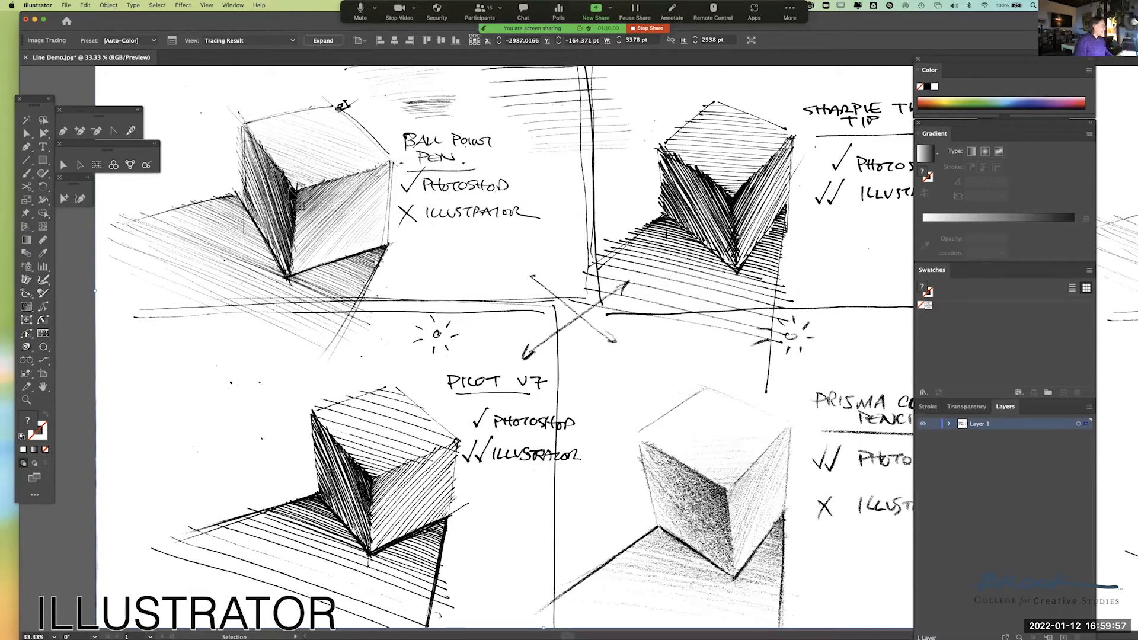
pyautogui.press('h')
pyautogui.scroll(-5, 156, 377)
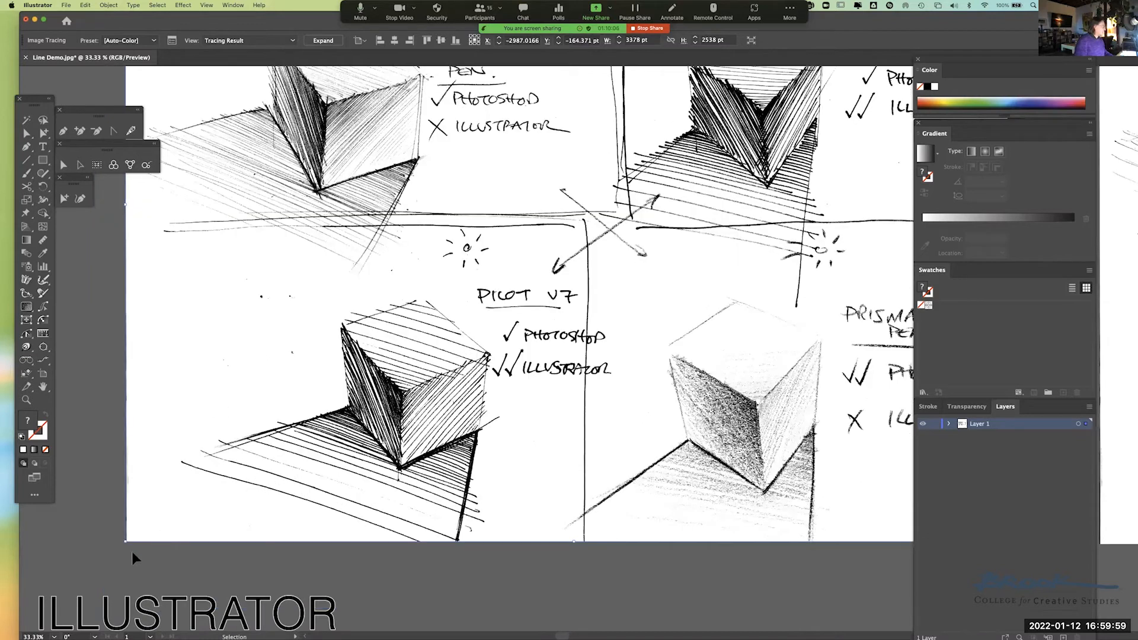
pyautogui.scroll(8, 132, 551)
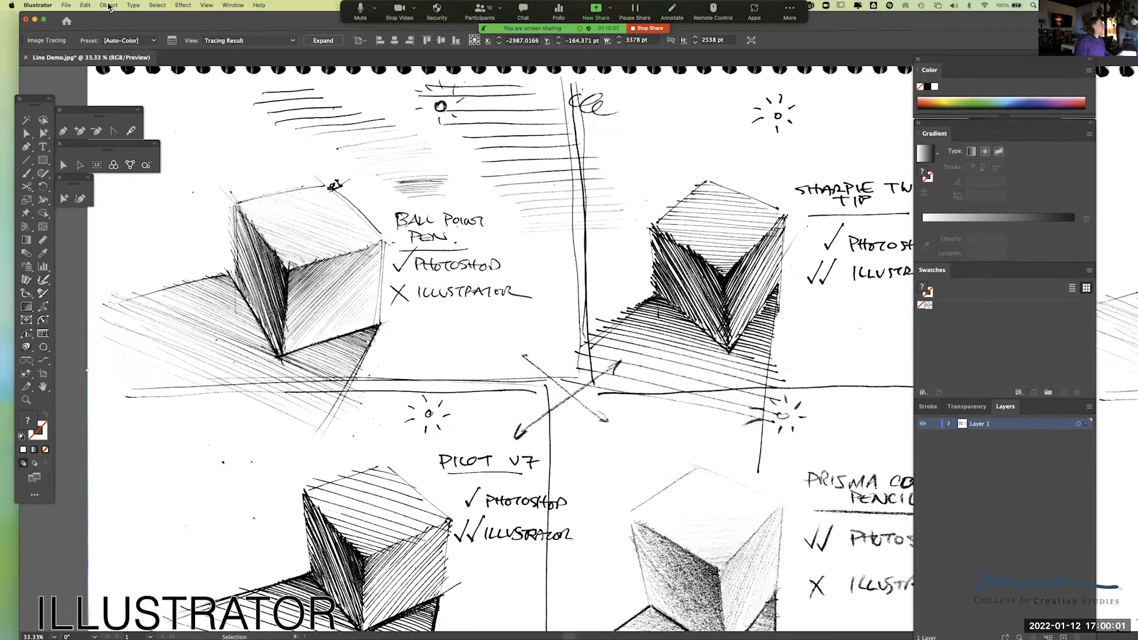
pyautogui.click(109, 5)
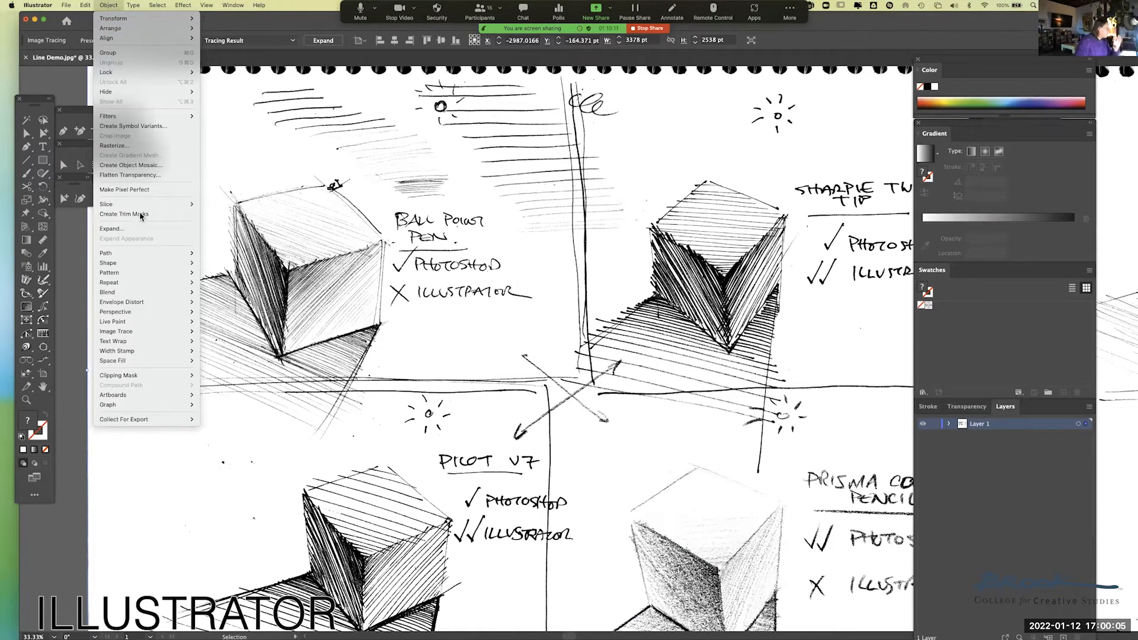
pyautogui.moveTo(147, 334)
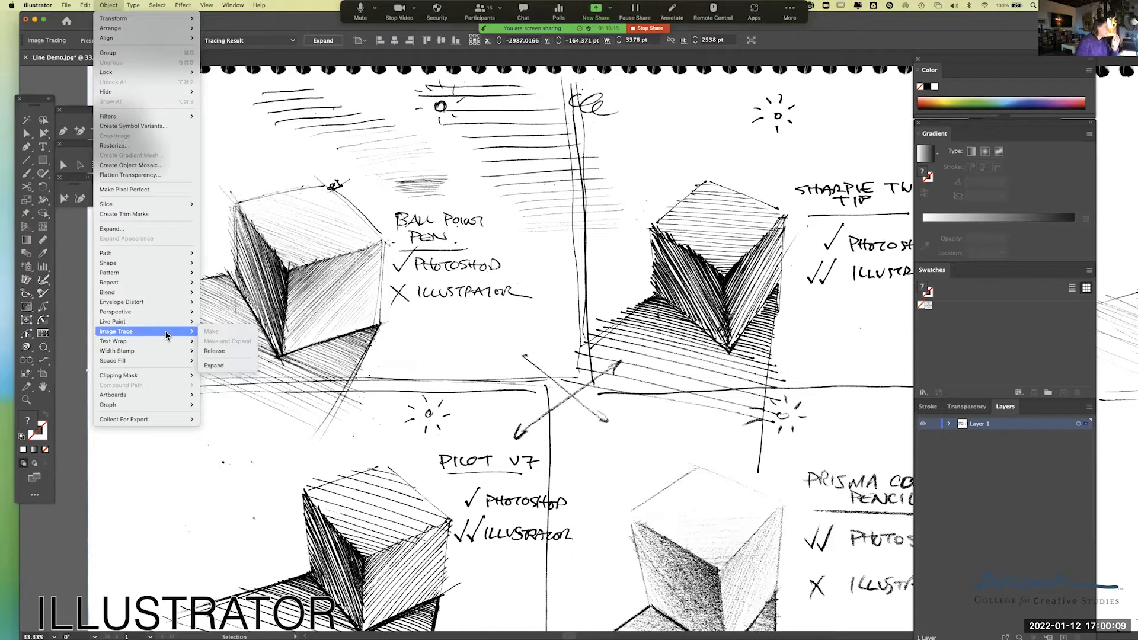
pyautogui.click(130, 209)
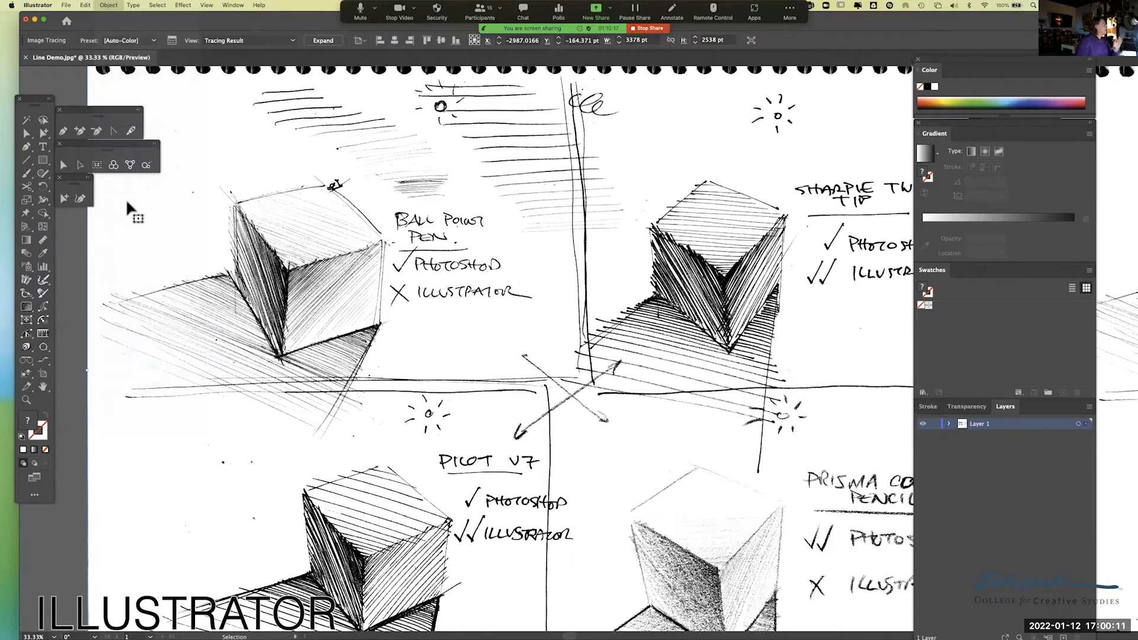
pyautogui.click(74, 244)
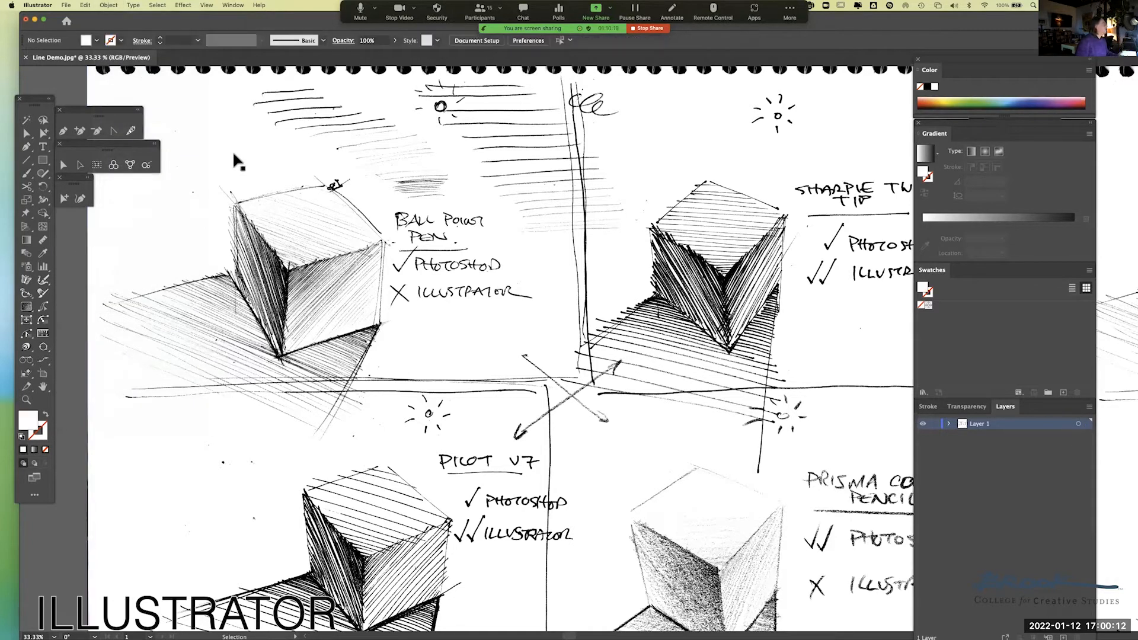
# Select the traced left sketch copy and release its Image Trace.
pyautogui.click(301, 190)
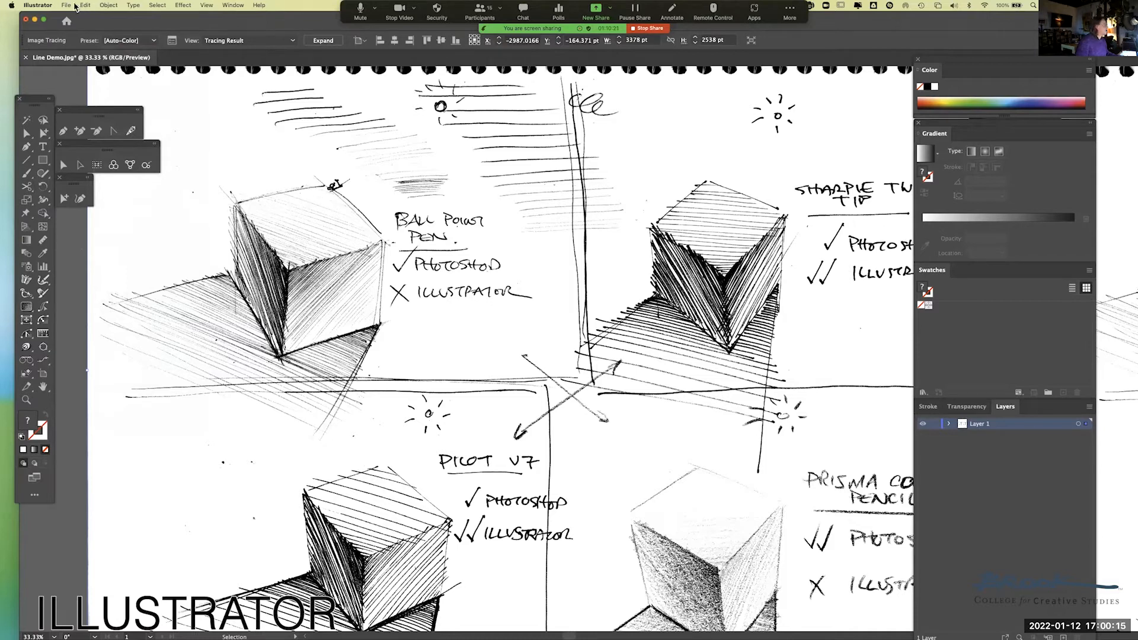
pyautogui.click(106, 5)
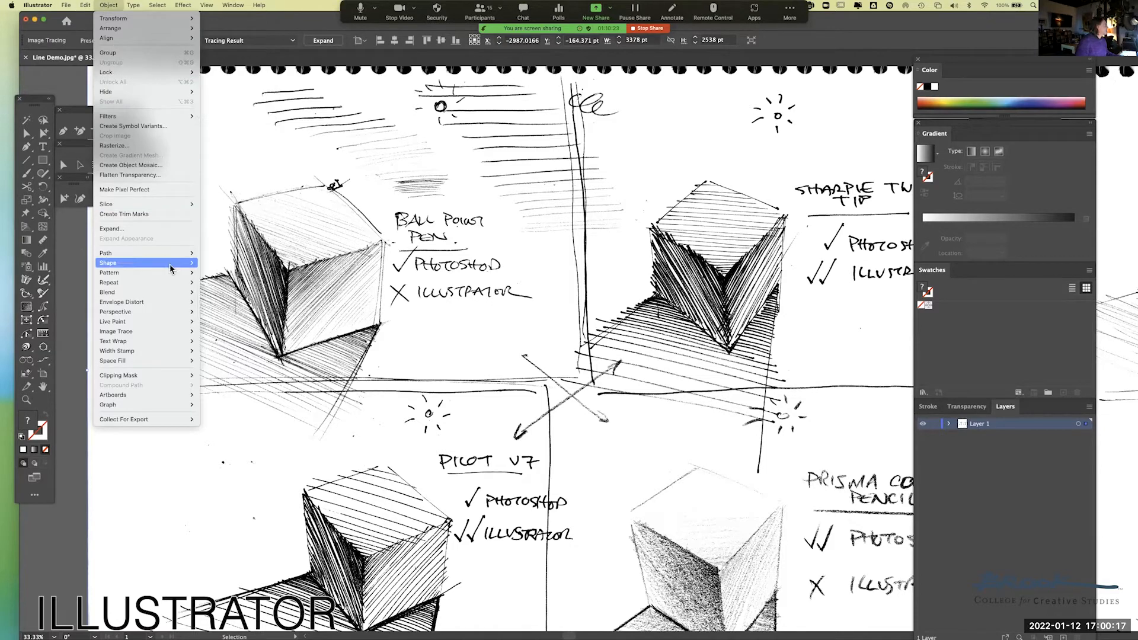
pyautogui.moveTo(175, 332)
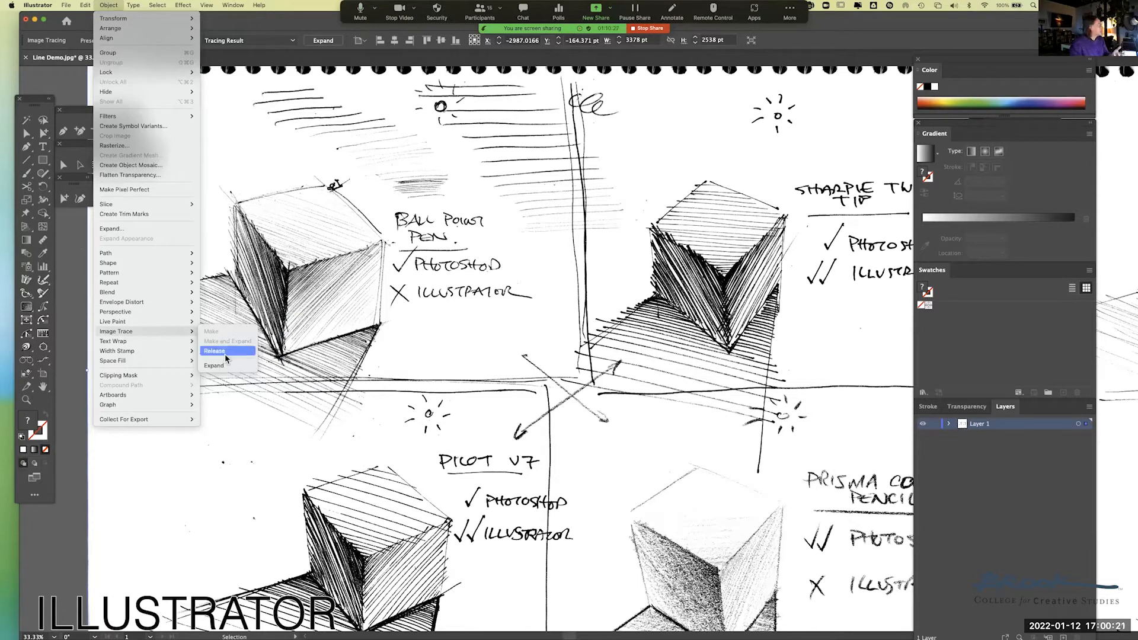
pyautogui.click(226, 352)
pyautogui.click(85, 252)
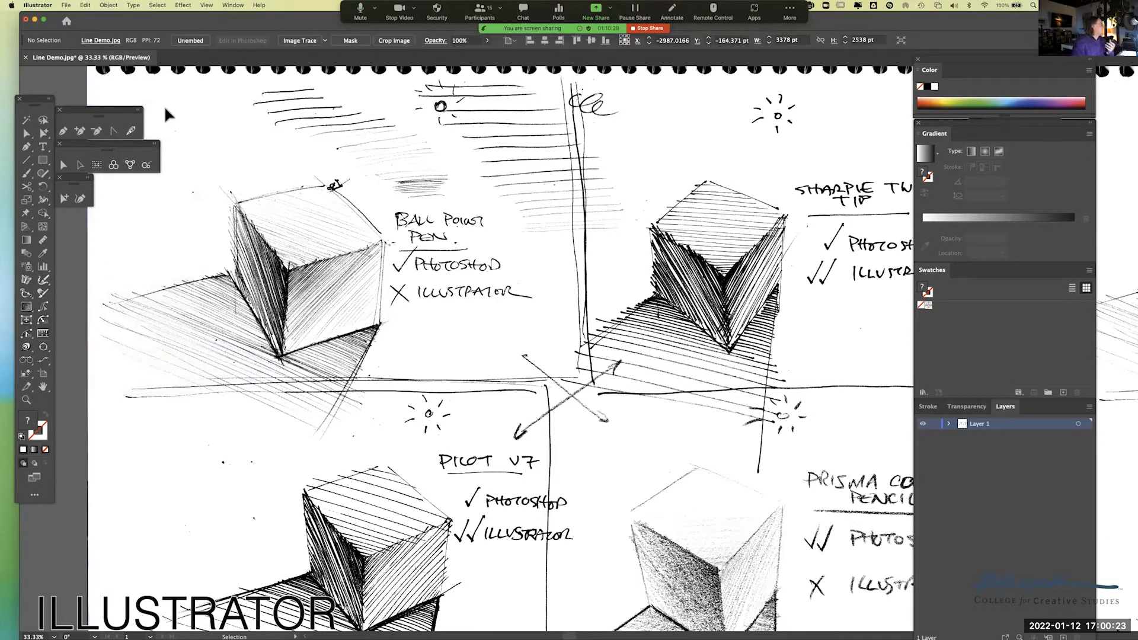
# Widen the released sketch copy slightly to about 3381 pt and trace it again with the default Image Trace preset.
pyautogui.click(232, 161)
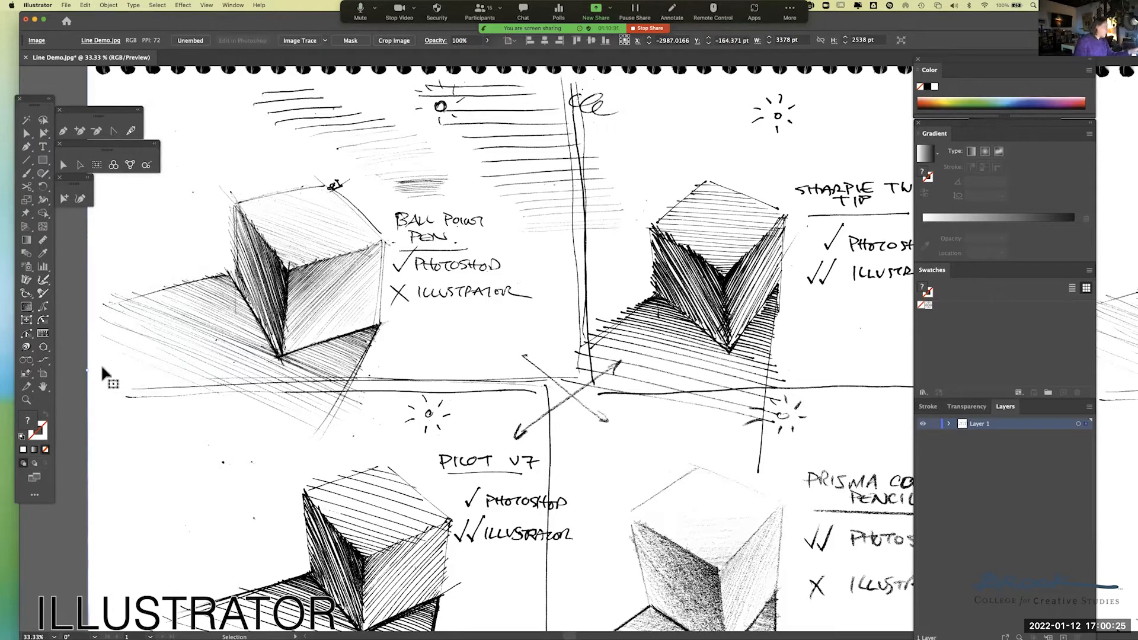
pyautogui.moveTo(89, 372); pyautogui.dragTo(88, 372)
pyautogui.click(110, 5)
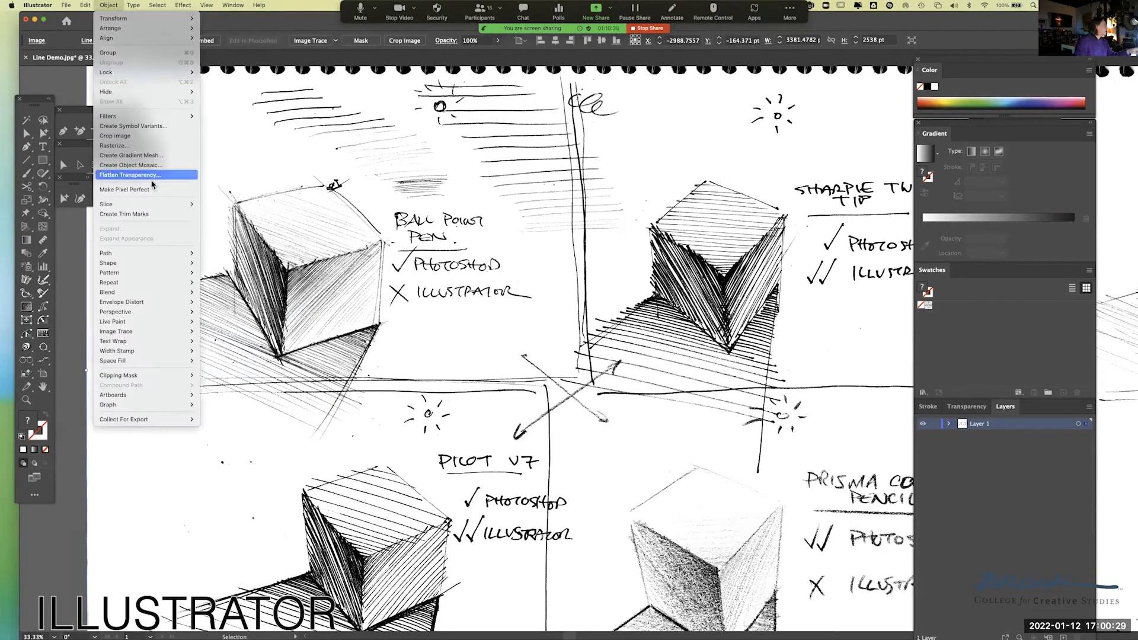
pyautogui.moveTo(160, 332)
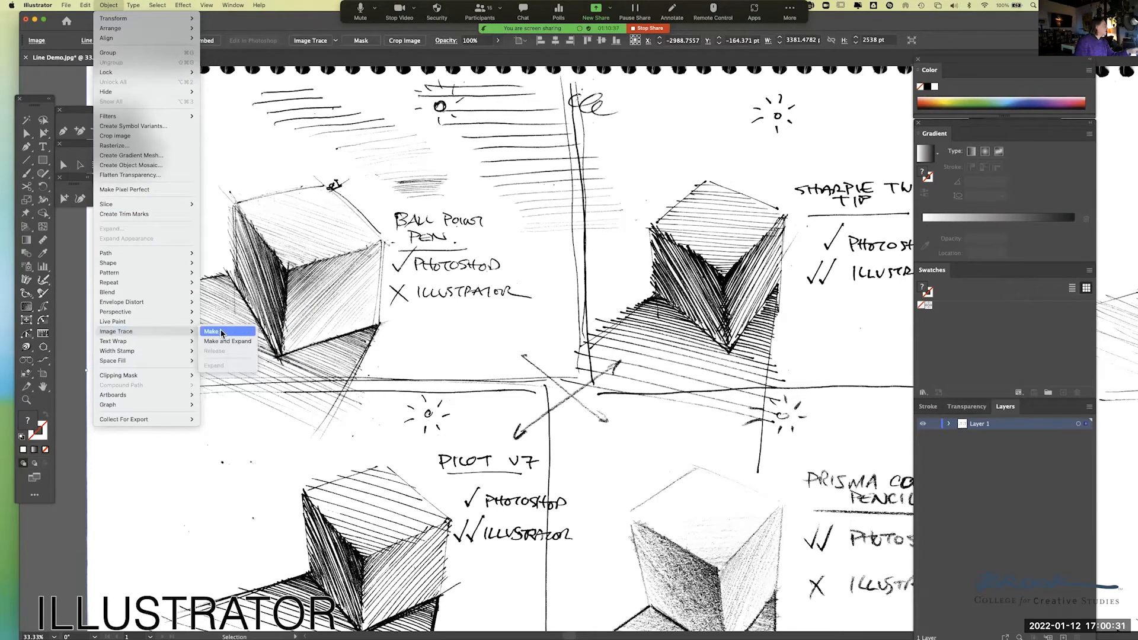
pyautogui.click(221, 334)
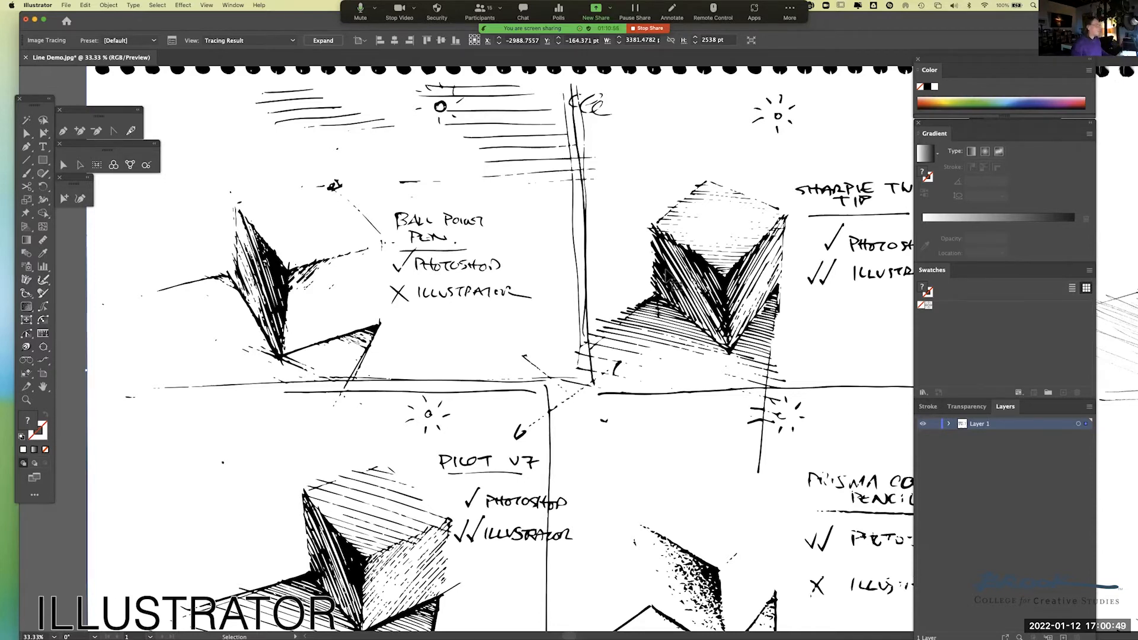
# Show the Image Trace settings for the new tracing, including the advanced options.
pyautogui.moveTo(668, 276); pyautogui.dragTo(660, 243)
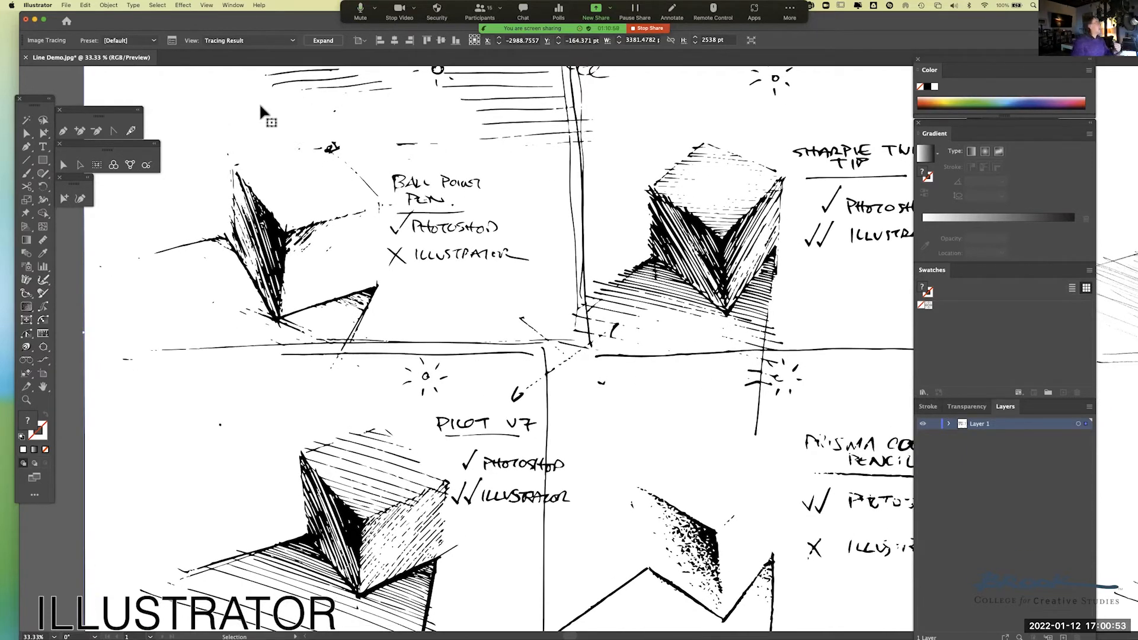
pyautogui.click(171, 42)
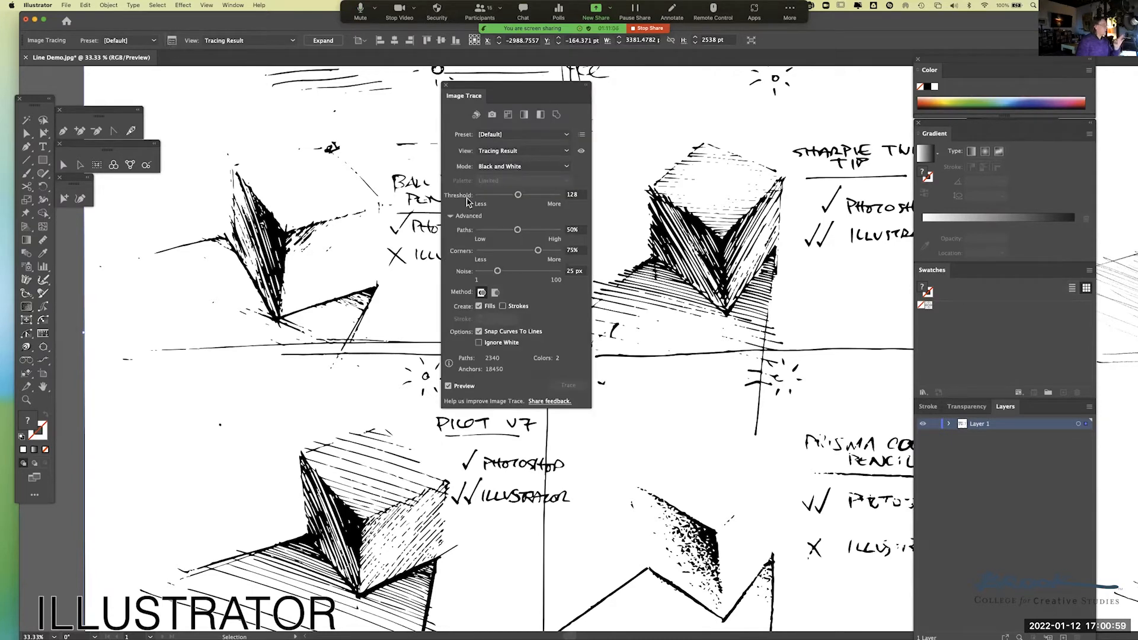
pyautogui.click(461, 216)
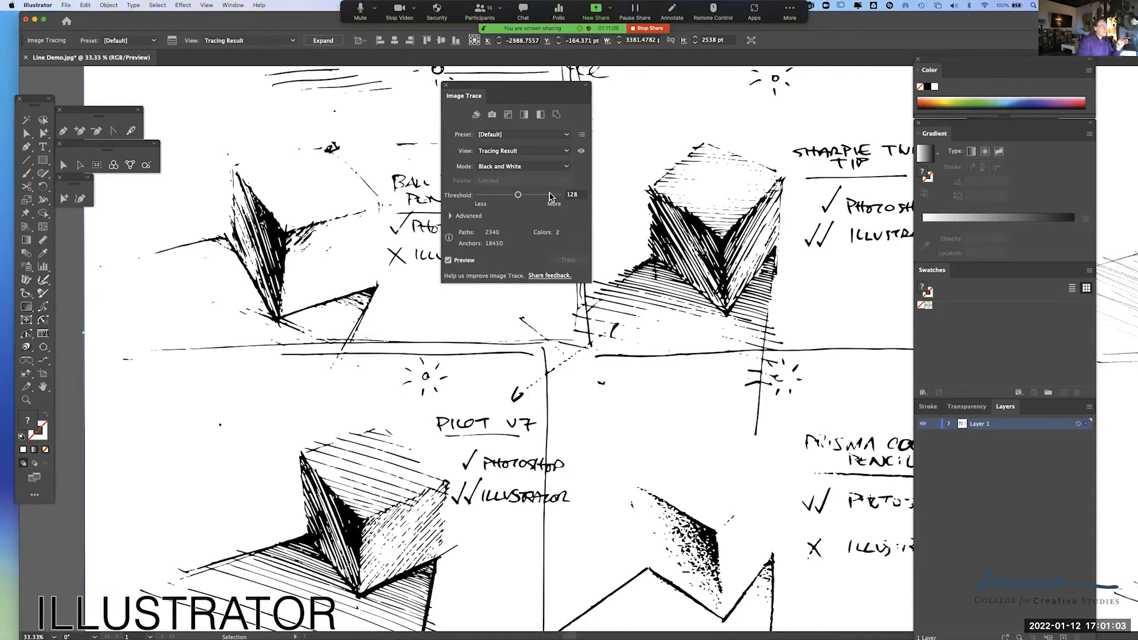
pyautogui.click(451, 217)
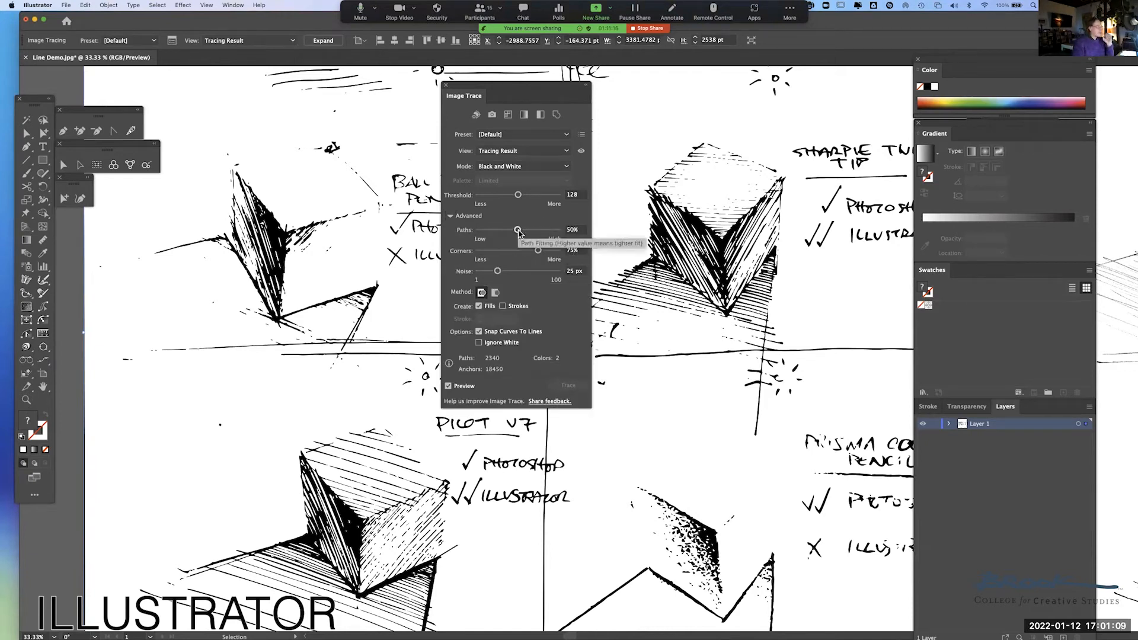
# Try tracing Noise values of 69 px, 96 px and 2 px to compare how much fine detail is kept.
pyautogui.moveTo(498, 273); pyautogui.dragTo(534, 272)
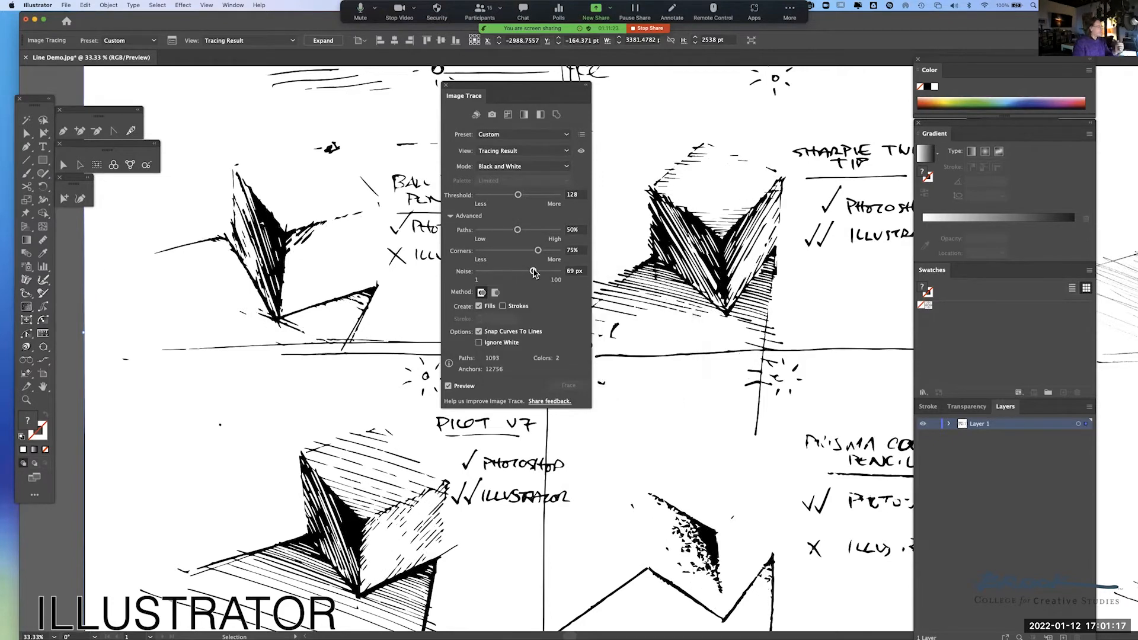
pyautogui.moveTo(534, 272); pyautogui.dragTo(556, 273)
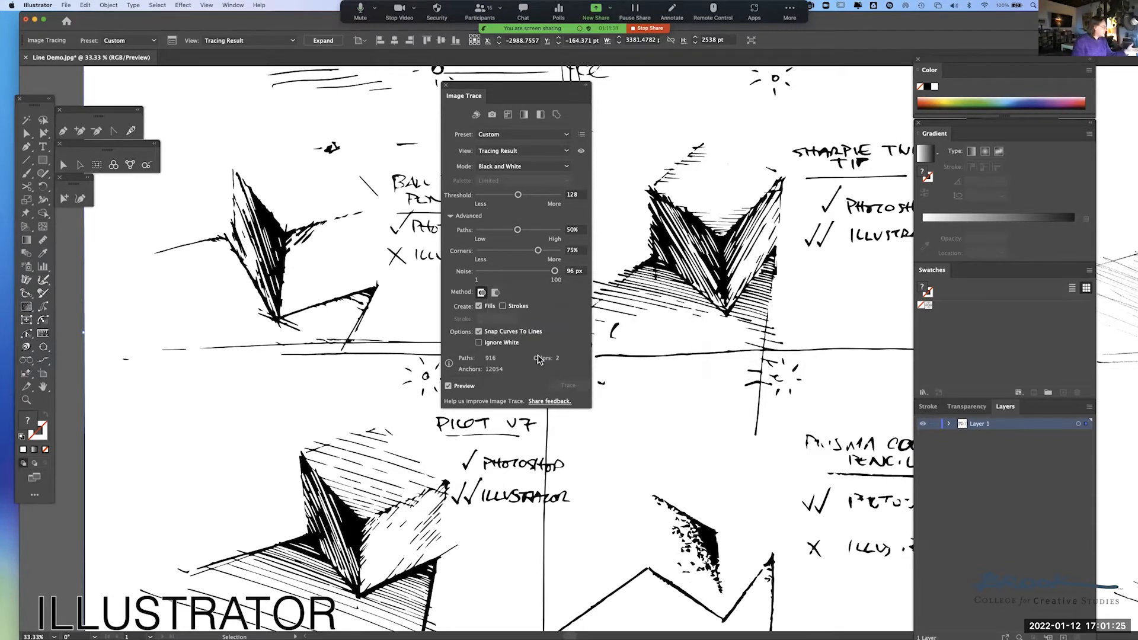
pyautogui.moveTo(554, 273); pyautogui.dragTo(479, 280)
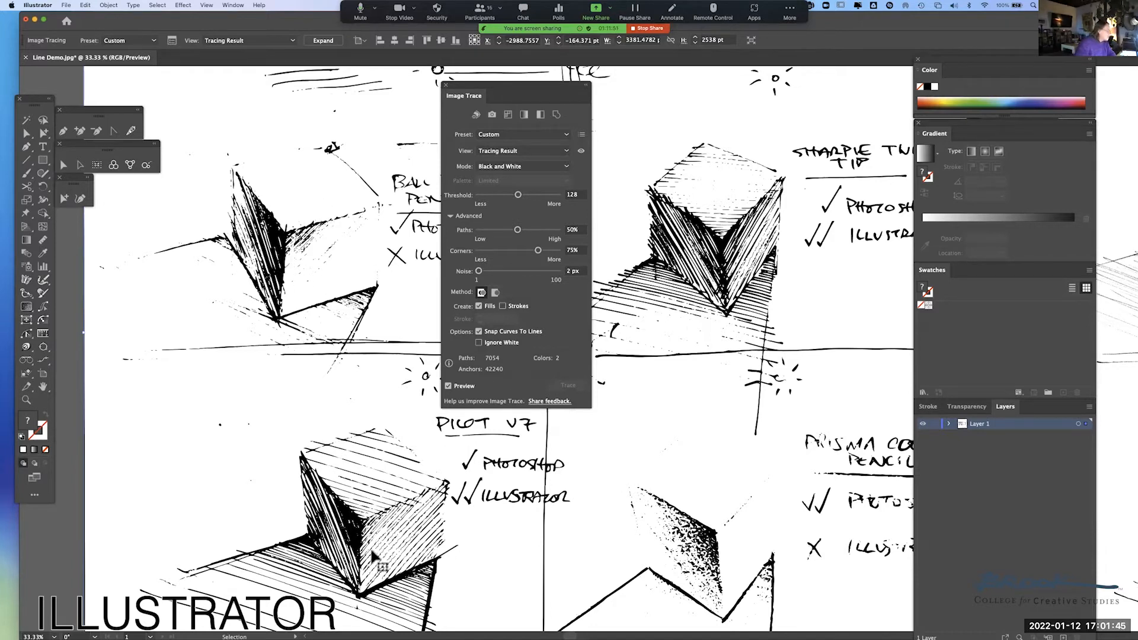
# Try a tracing Noise of 31 px, and settle on 17 px while checking the Pilot V7 and pencil cubes up close.
pyautogui.press('super+equal')
pyautogui.scroll(-8, 429, 531)
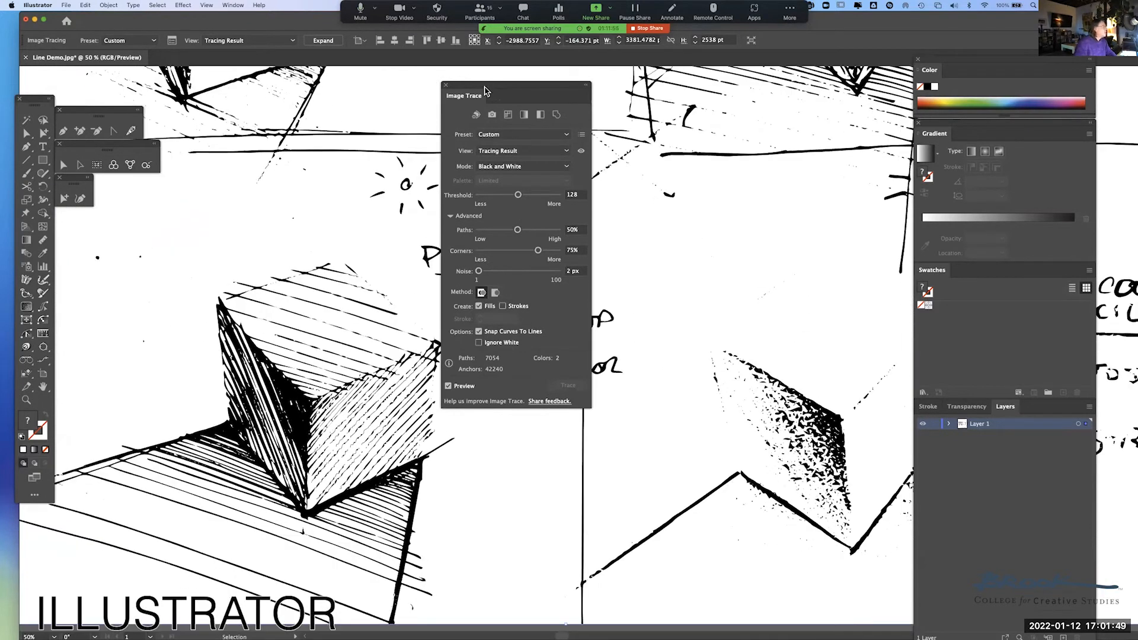
pyautogui.moveTo(485, 91); pyautogui.dragTo(556, 74)
pyautogui.moveTo(550, 255); pyautogui.dragTo(574, 256)
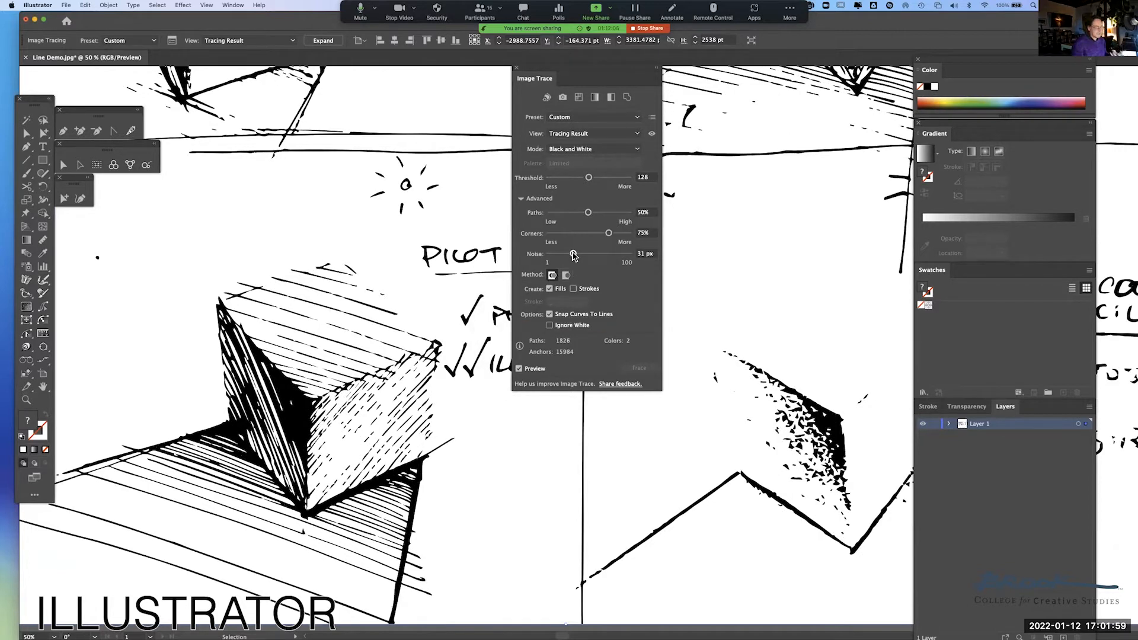
pyautogui.moveTo(573, 254); pyautogui.dragTo(562, 255)
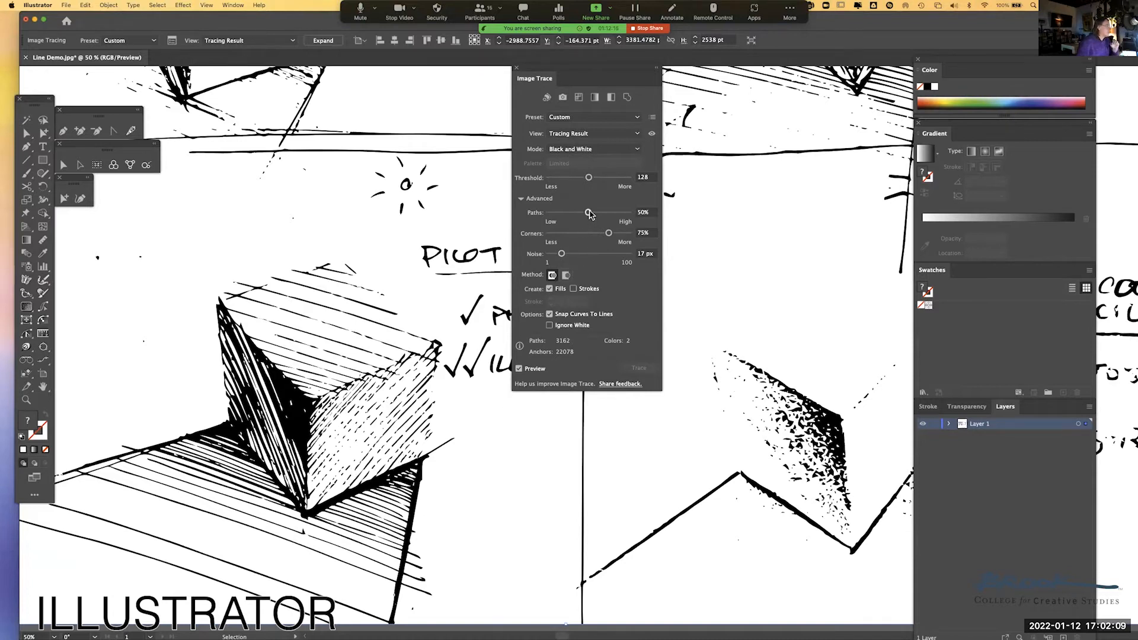
# Try black-and-white Threshold values of 185 and 69, and set the tracing's Threshold to 208.
pyautogui.moveTo(589, 180); pyautogui.dragTo(607, 181)
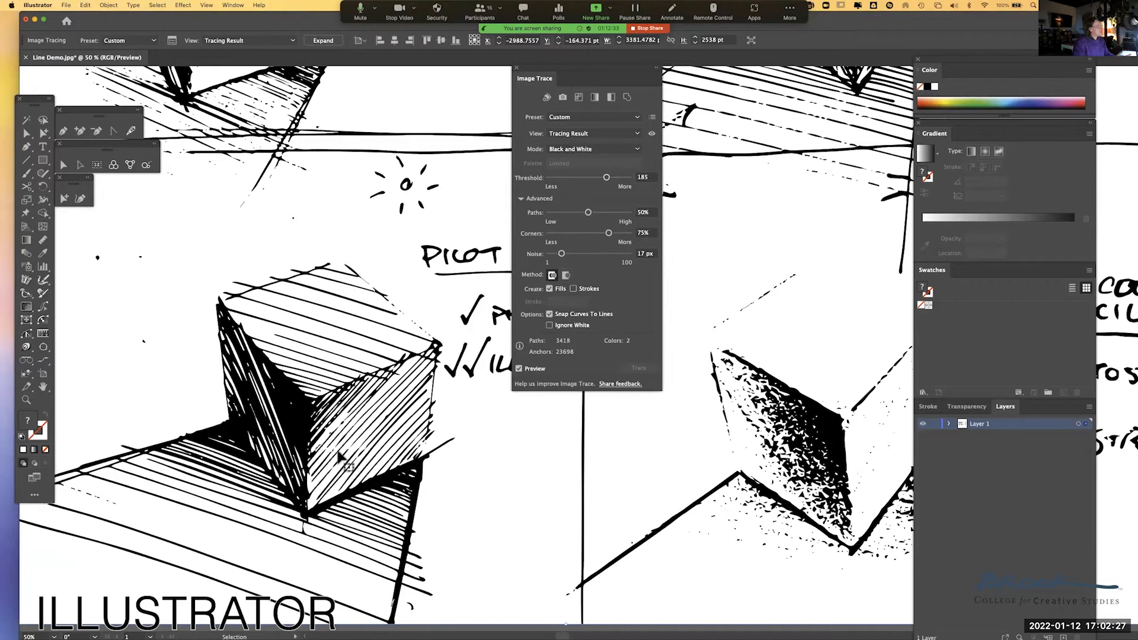
pyautogui.moveTo(604, 178); pyautogui.dragTo(569, 180)
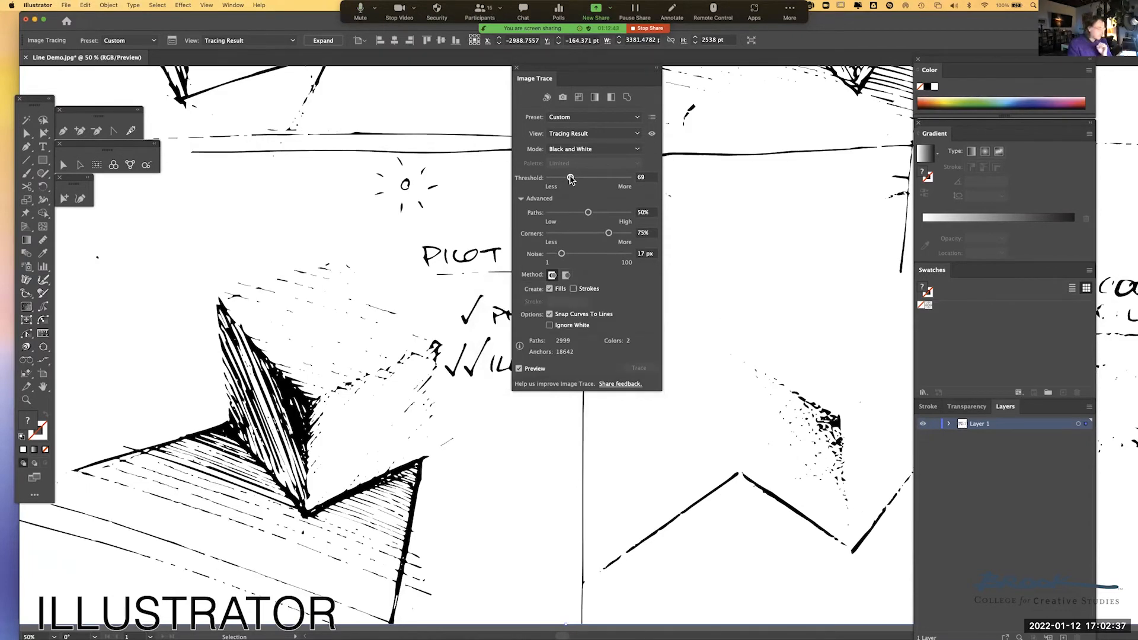
pyautogui.moveTo(571, 179); pyautogui.dragTo(614, 182)
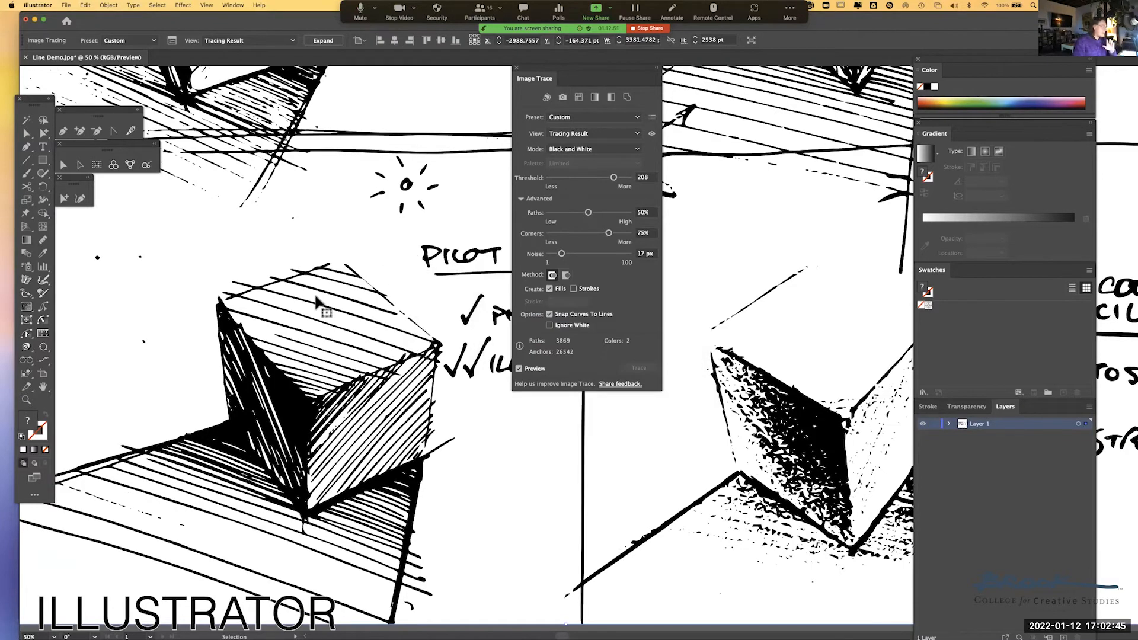
# Examine the adjusted tracing of the Pilot V7 cube up close and then the whole sketch page.
pyautogui.press('super+minus')
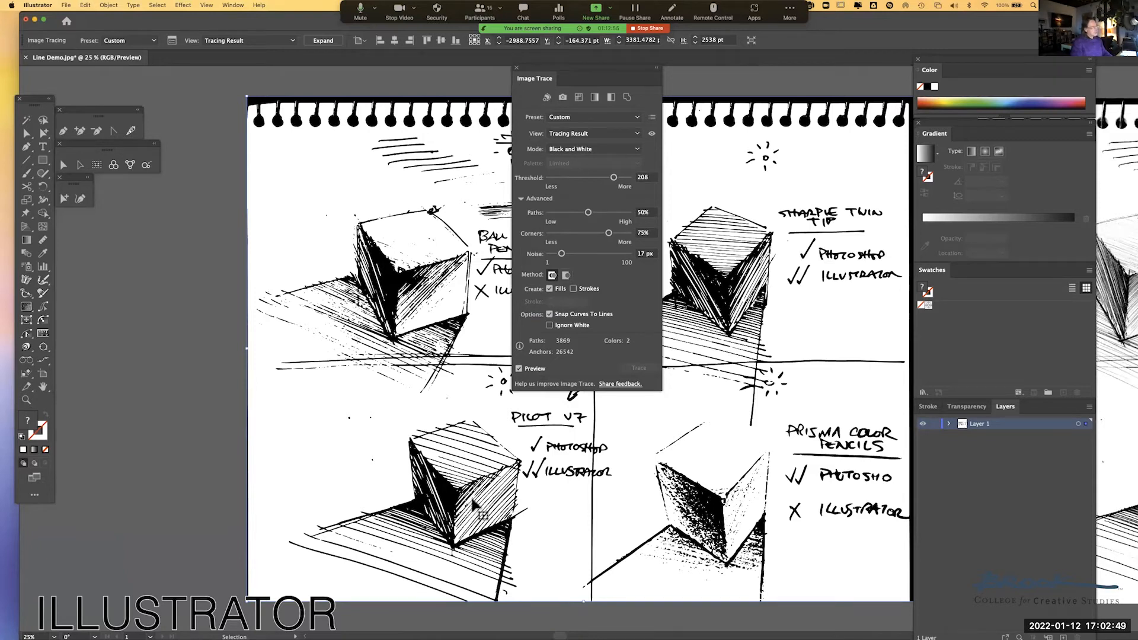
pyautogui.press('a')
pyautogui.press('super+plus')
pyautogui.press('space')
pyautogui.moveTo(475, 498); pyautogui.dragTo(403, 334)
pyautogui.moveTo(407, 374); pyautogui.dragTo(403, 328)
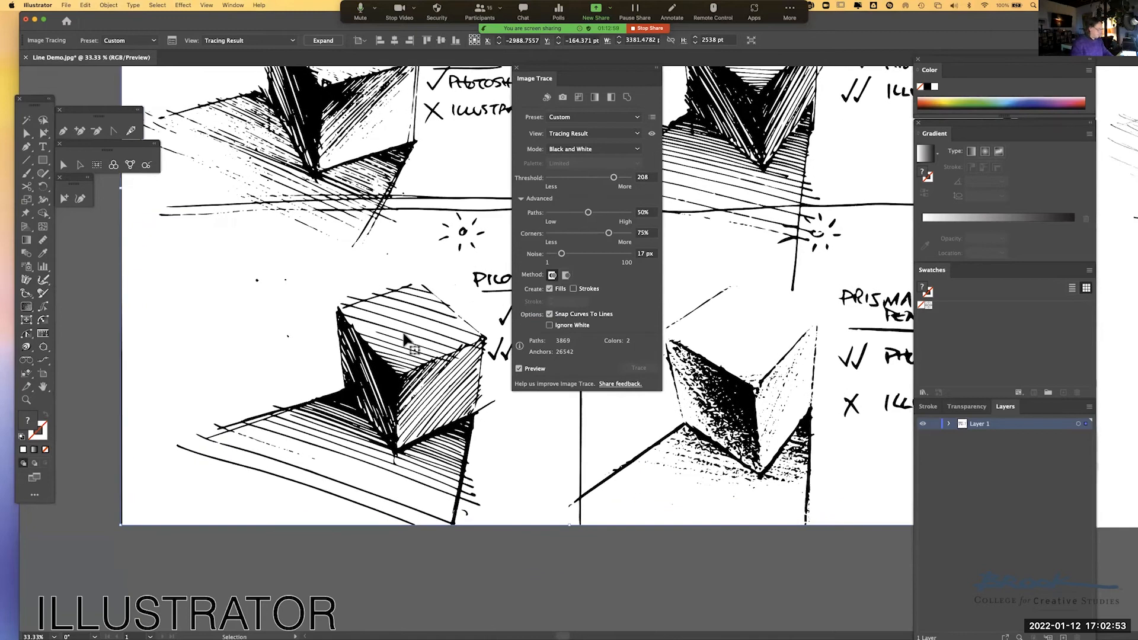
pyautogui.press('super+plus')
pyautogui.moveTo(526, 73); pyautogui.dragTo(777, 92)
pyautogui.scroll(-5, 553, 220)
pyautogui.hscroll(-3, 554, 219)
pyautogui.scroll(-2, 617, 413)
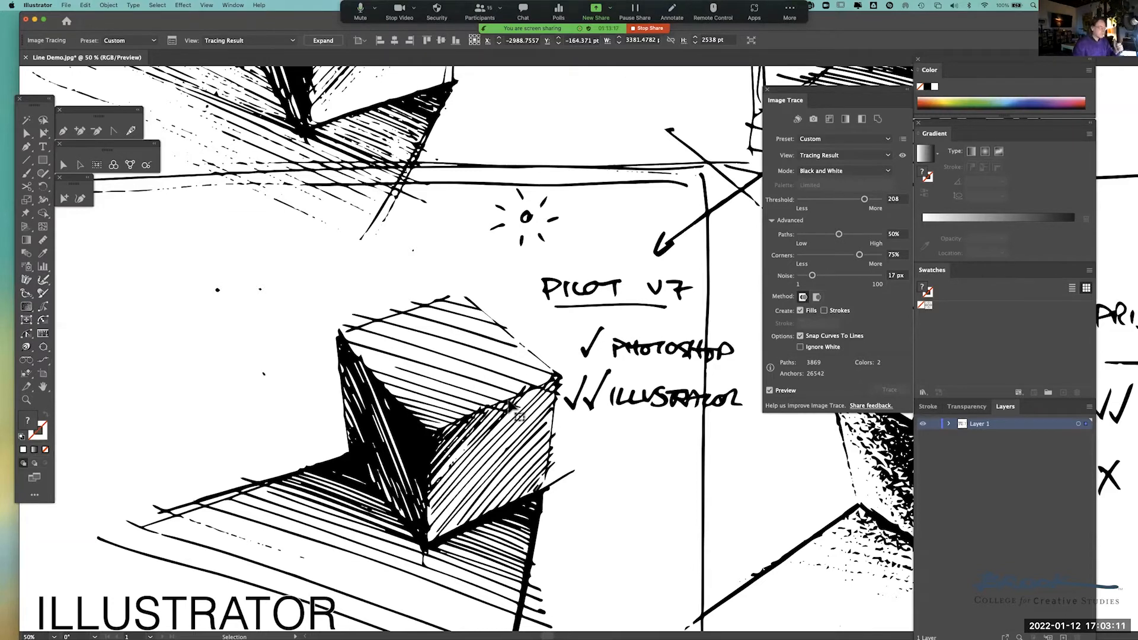
pyautogui.scroll(-3, 508, 401)
pyautogui.press('v')
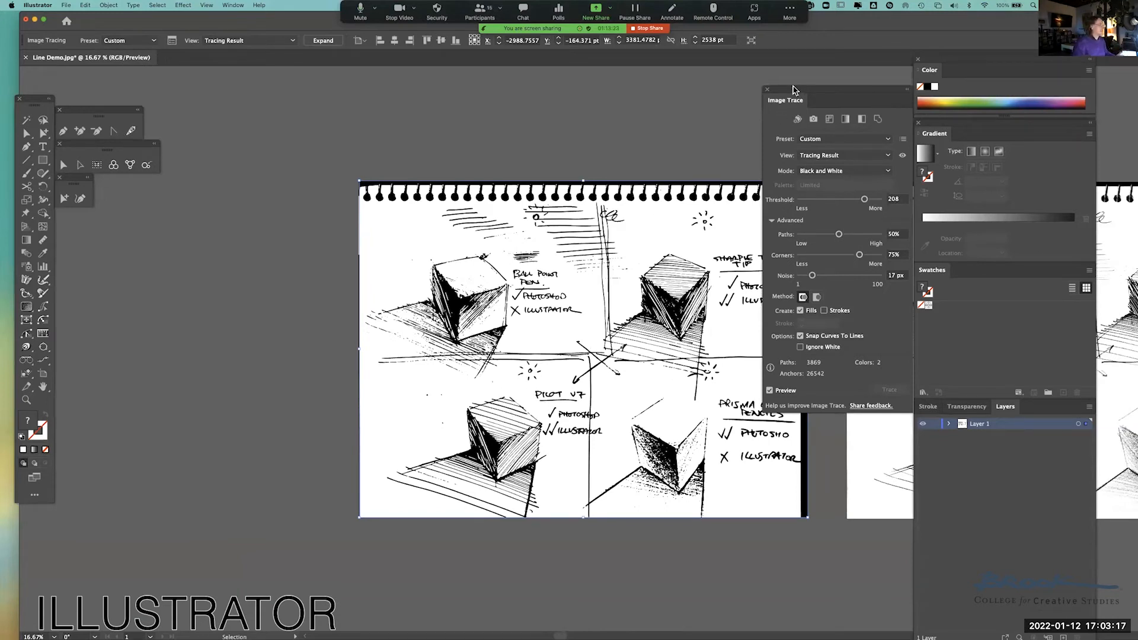
# Close the Image Trace settings and move the traced sketch slightly to the left and down.
pyautogui.moveTo(794, 89); pyautogui.dragTo(742, 87)
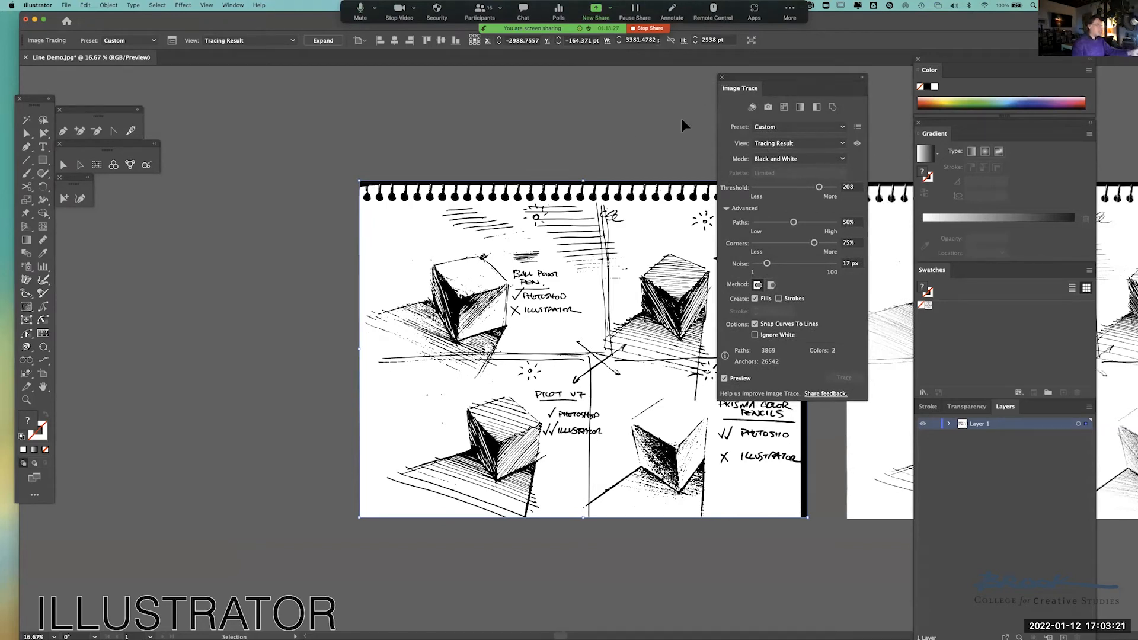
pyautogui.click(721, 77)
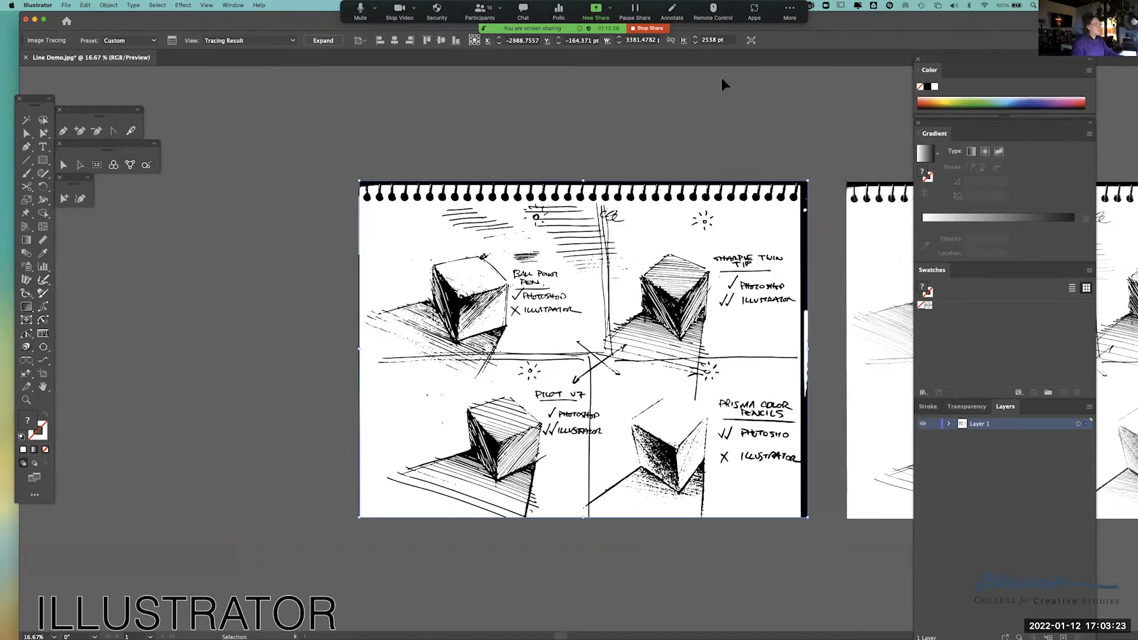
pyautogui.moveTo(562, 356); pyautogui.dragTo(495, 344)
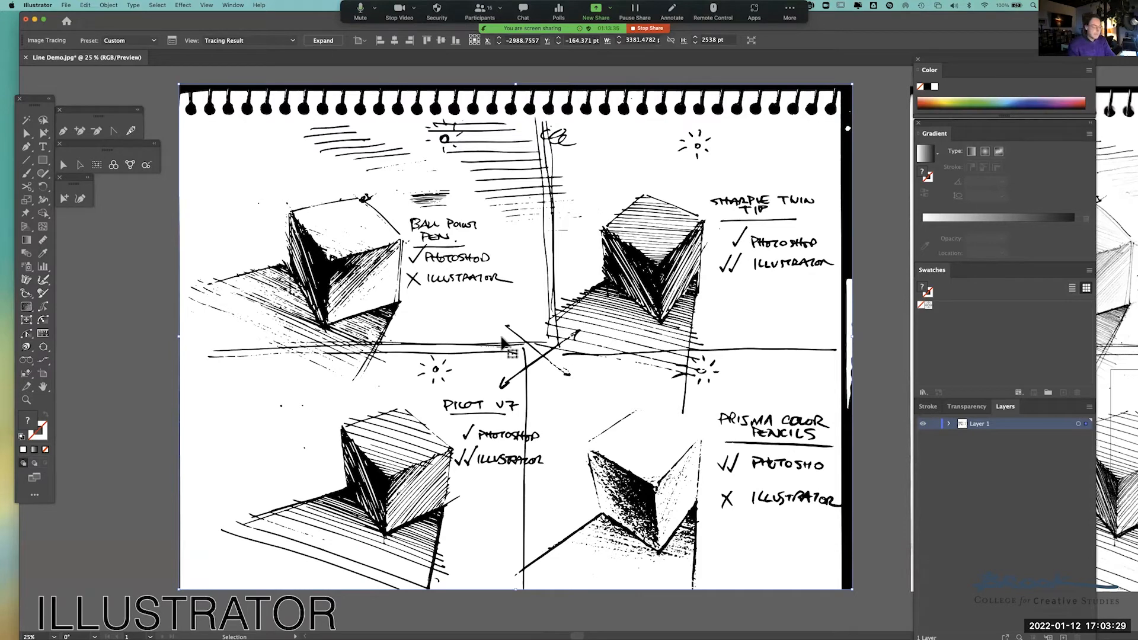
pyautogui.moveTo(522, 323)
pyautogui.mouseDown()
pyautogui.moveTo(491, 307)
pyautogui.moveTo(509, 309)
pyautogui.mouseUp()
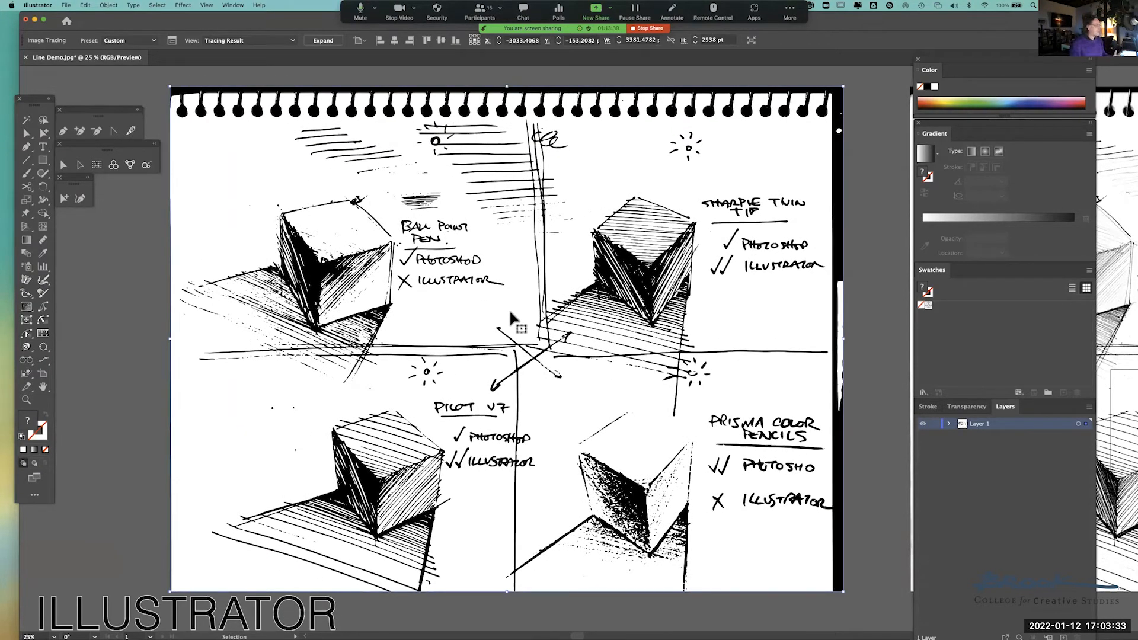
# Check the unexpanded tracing in outline mode and return to the normal preview.
pyautogui.press('a')
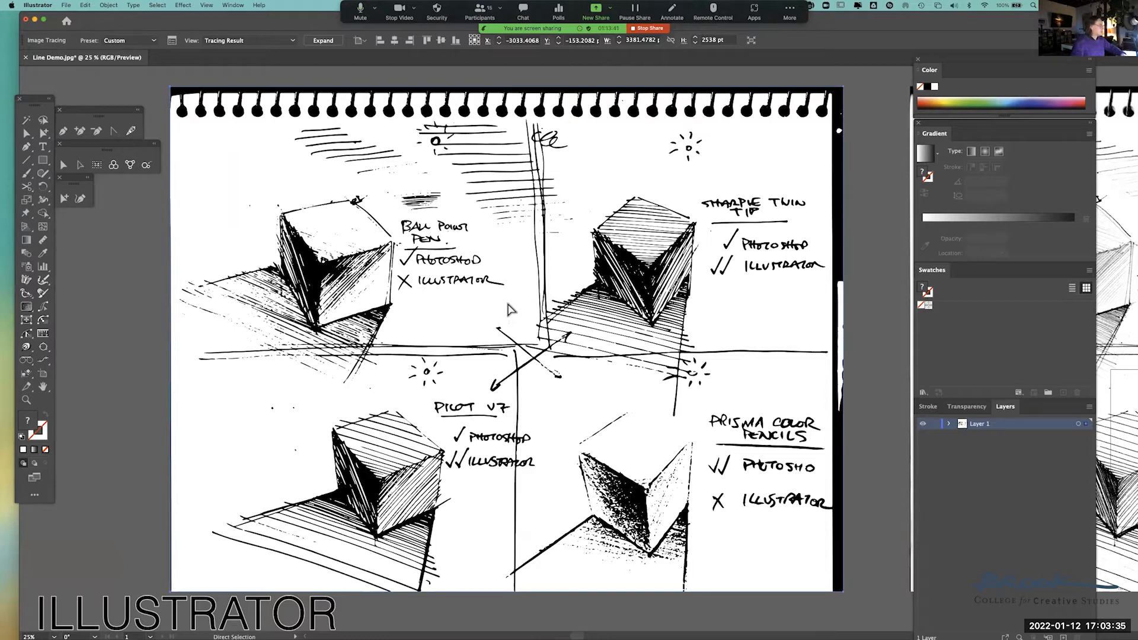
pyautogui.press('a')
pyautogui.press('super+y')
pyautogui.press('v')
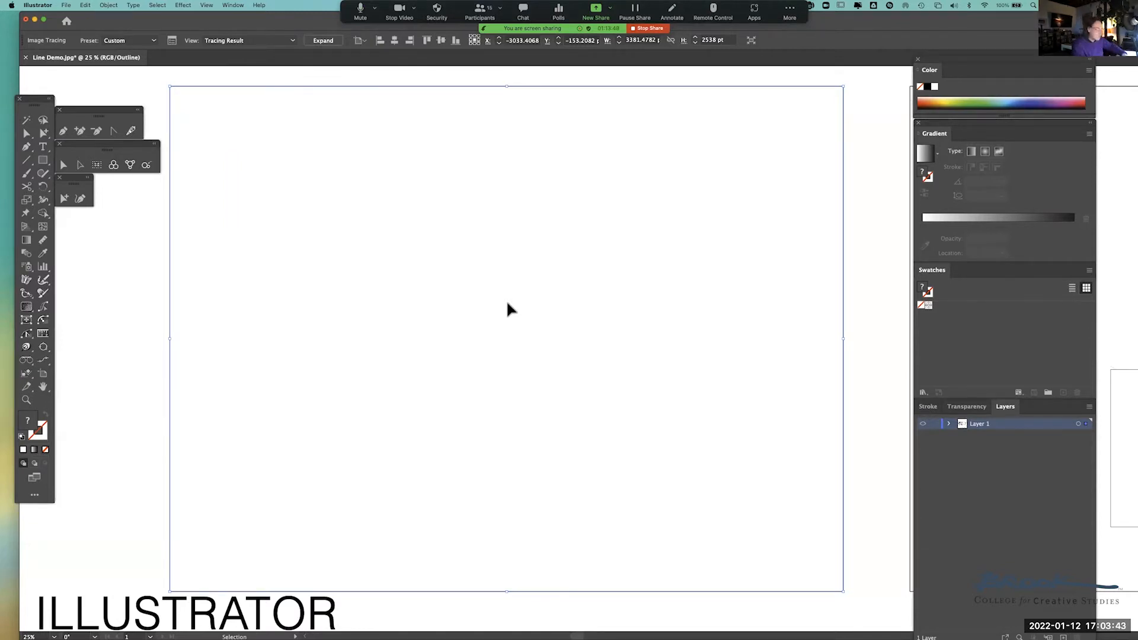
pyautogui.press('super+y')
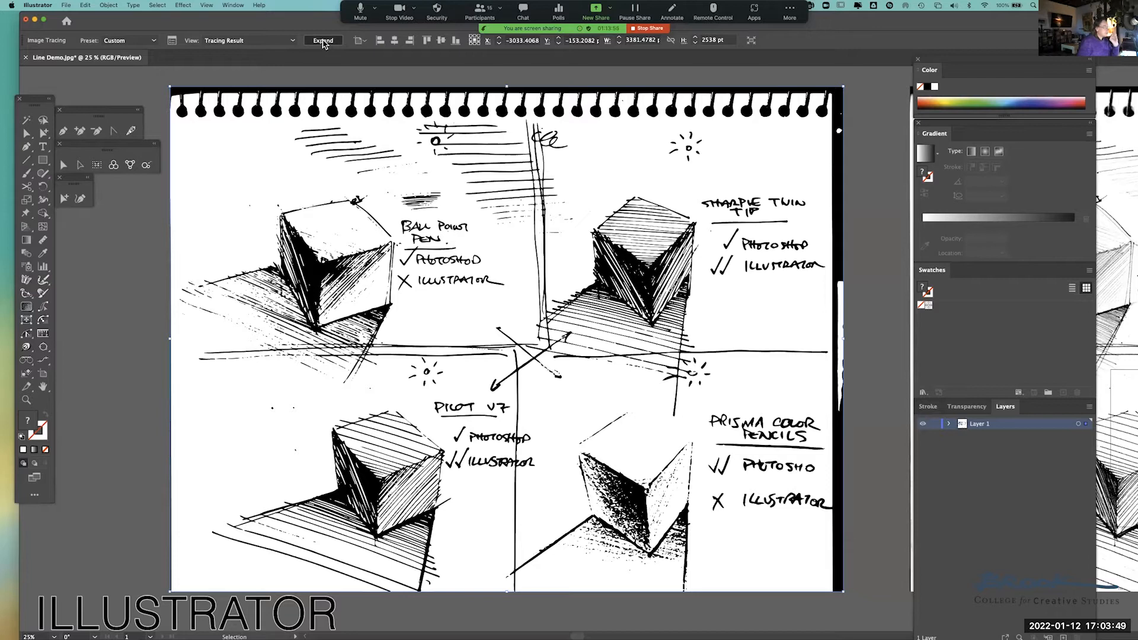
# Expand the traced sketch into editable vector paths and display them in outline mode.
pyautogui.click(324, 43)
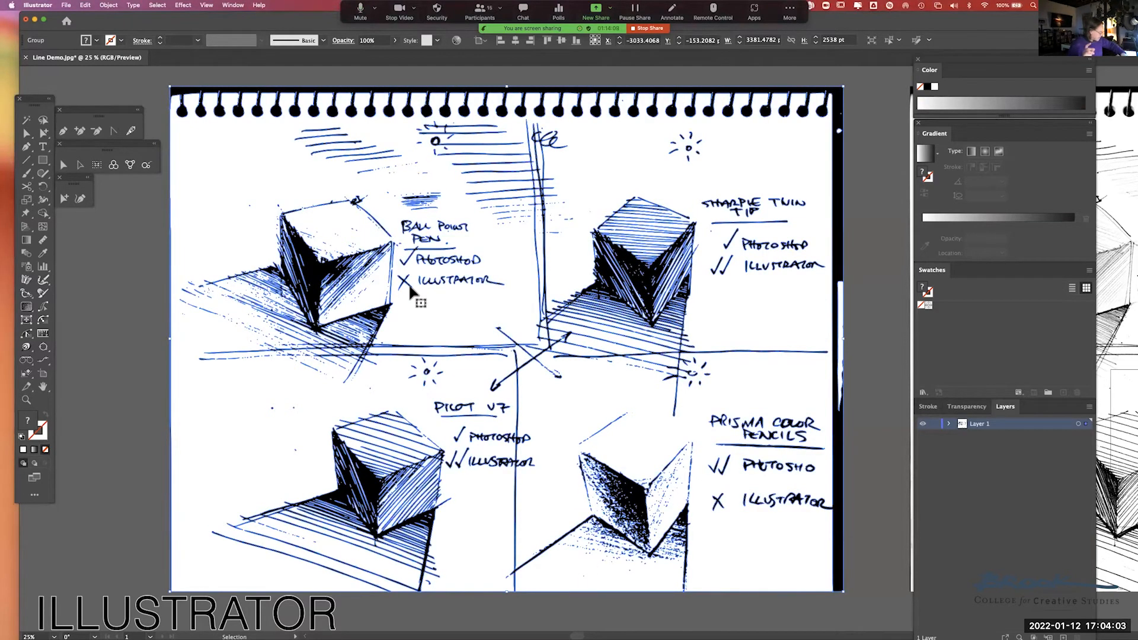
pyautogui.press('a')
pyautogui.press('super+y')
pyautogui.press('v')
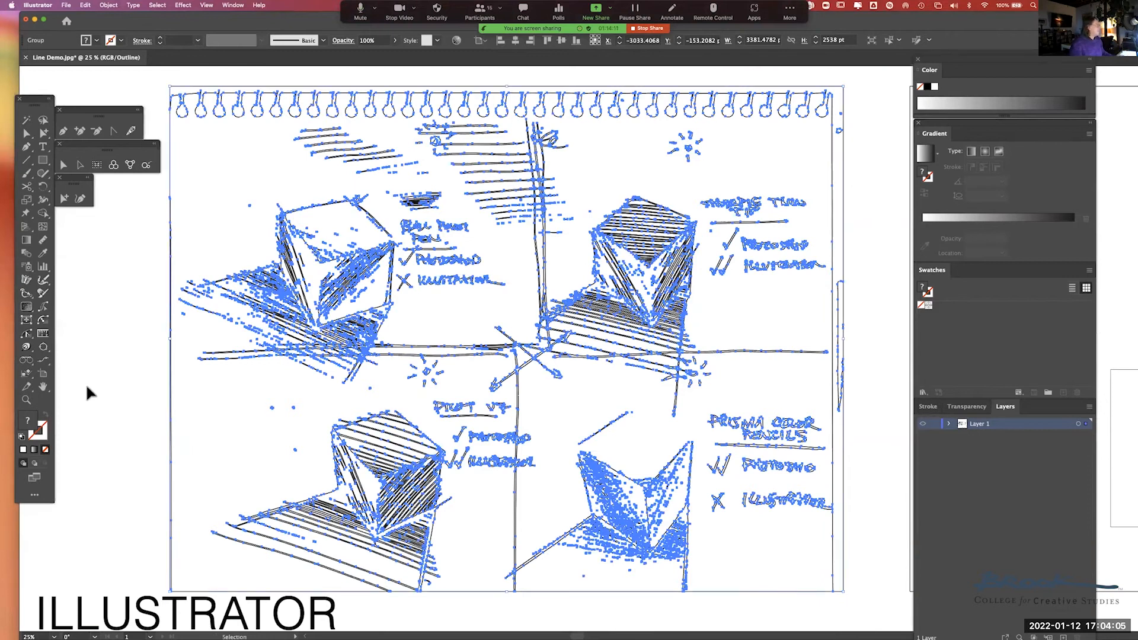
# Deselect the expanded sketch and examine the outline paths of the Pilot V7 cube up close.
pyautogui.click(87, 390)
pyautogui.press('super+equal')
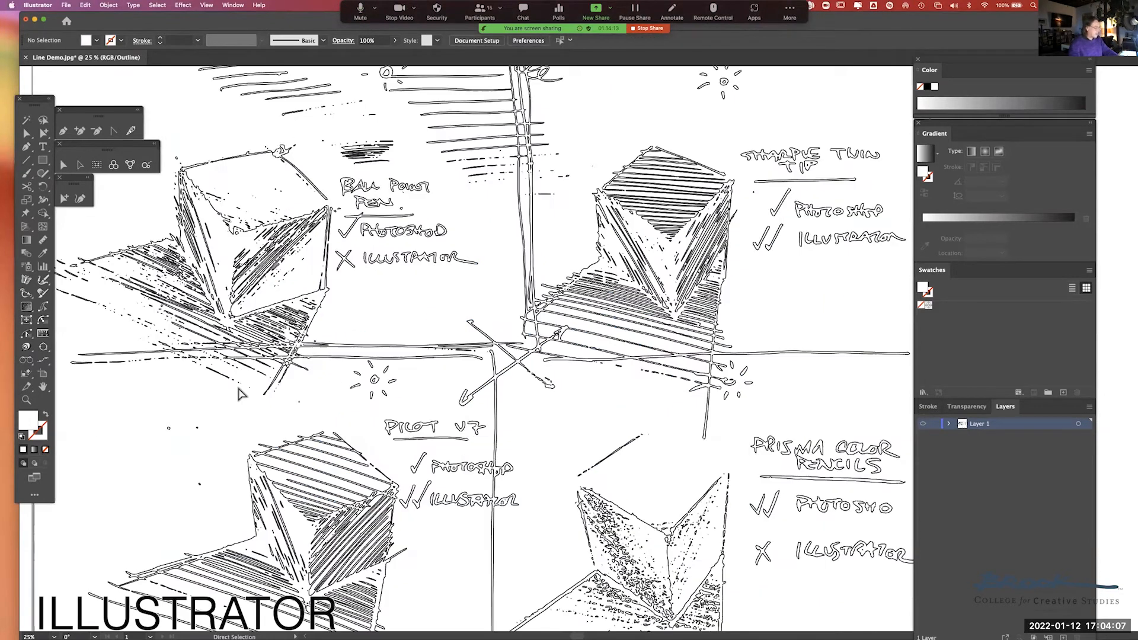
pyautogui.press('super+equal')
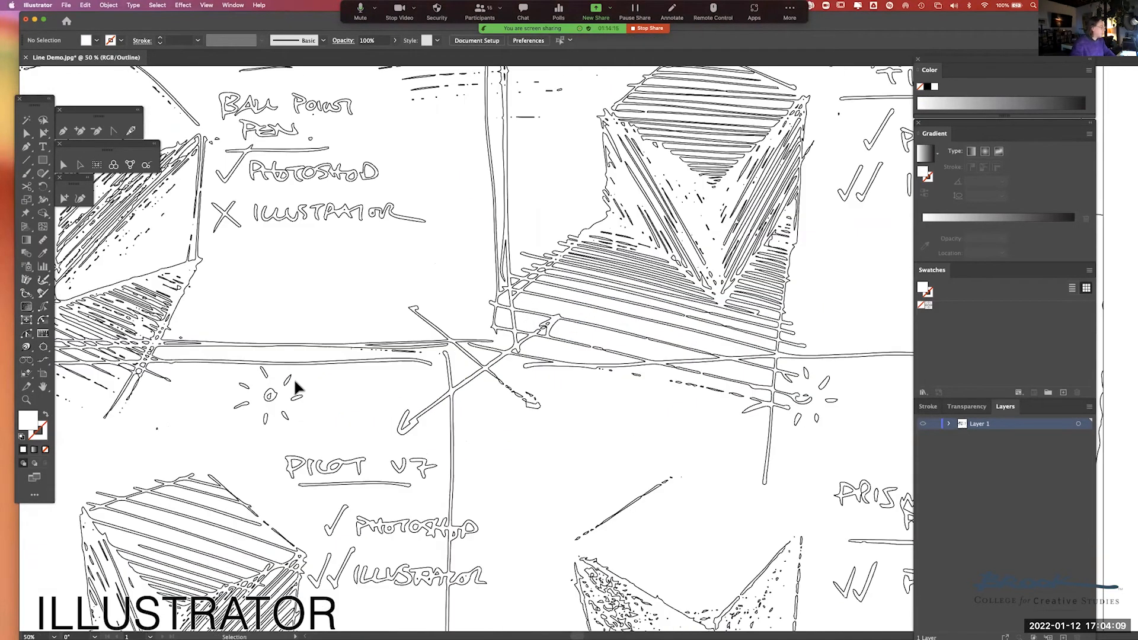
pyautogui.press('super+equal')
pyautogui.moveTo(389, 355); pyautogui.dragTo(744, 240)
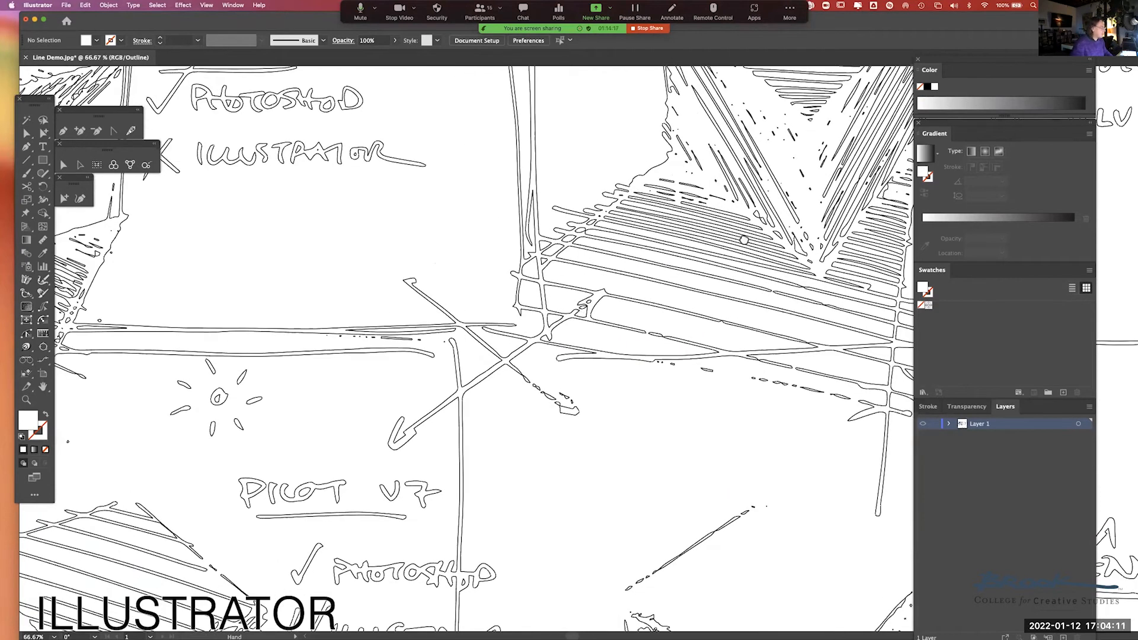
pyautogui.moveTo(632, 445); pyautogui.dragTo(685, 230)
pyautogui.press('a')
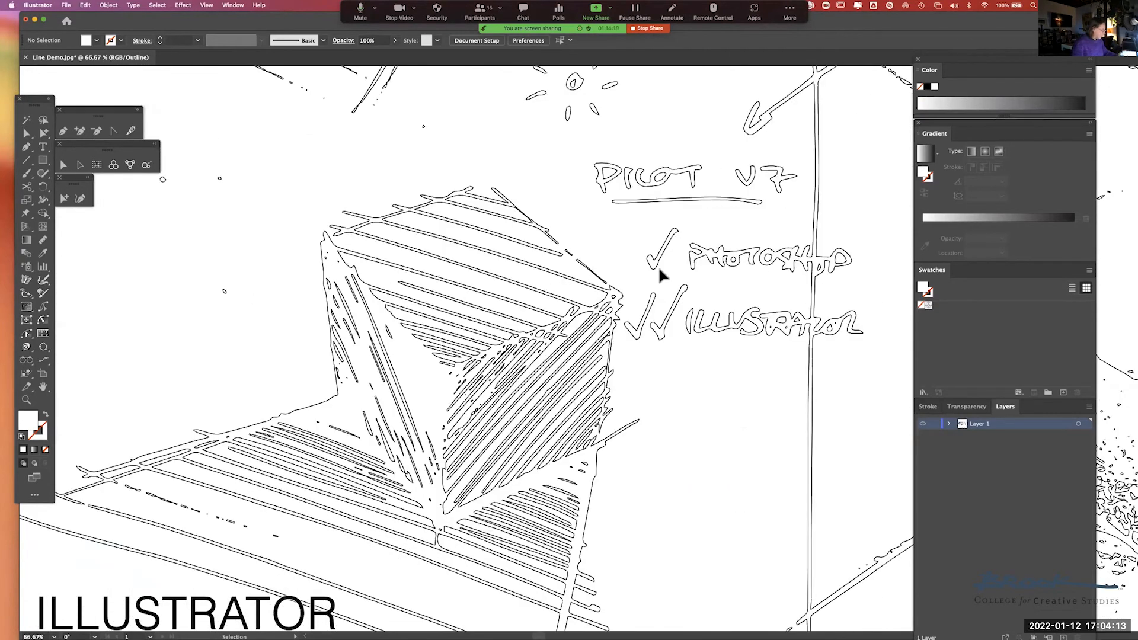
pyautogui.press('v')
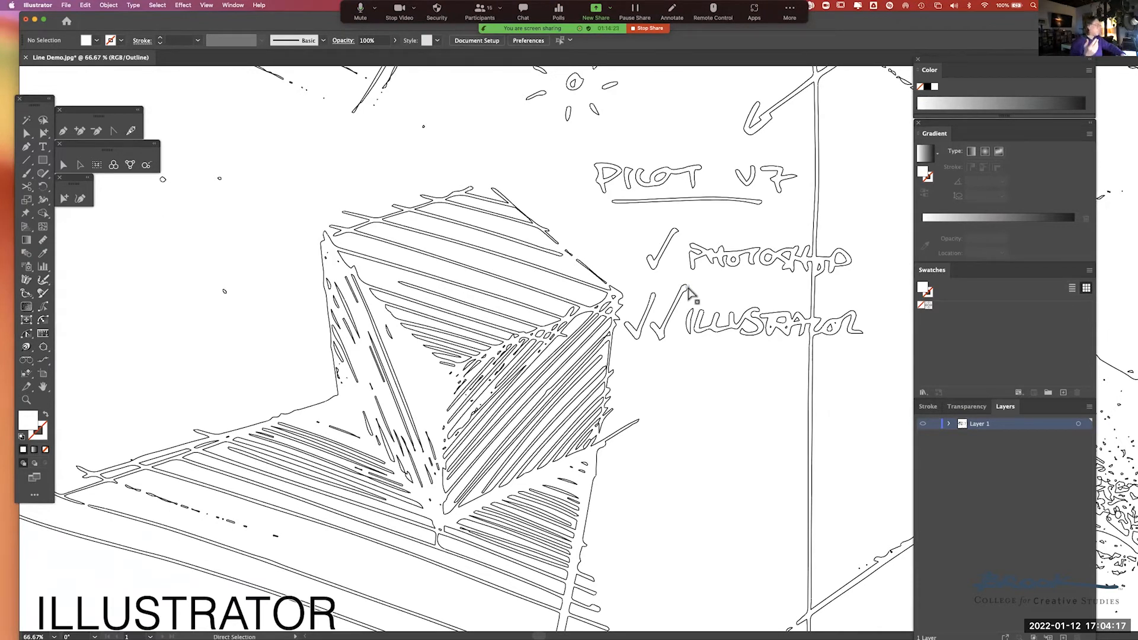
# Return to the filled preview and review the Pilot V7 cube and the whole sketch page.
pyautogui.press('super+y')
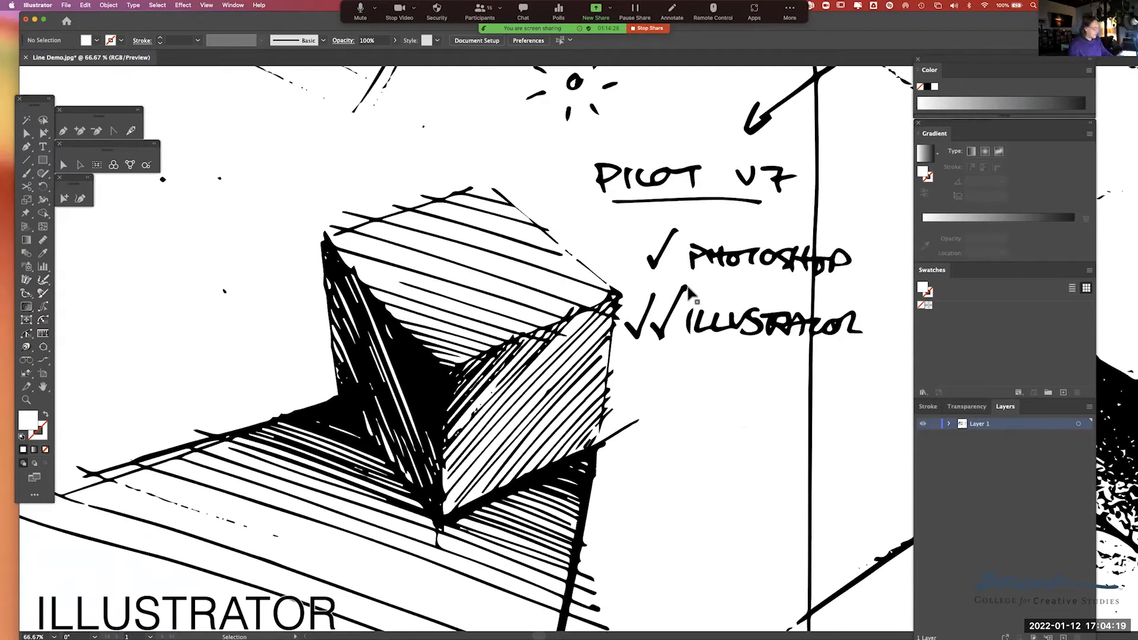
pyautogui.scroll(-3, 690, 293)
pyautogui.scroll(2, 688, 302)
pyautogui.scroll(-1, 688, 305)
pyautogui.scroll(-2, 688, 306)
pyautogui.moveTo(739, 249); pyautogui.dragTo(600, 236)
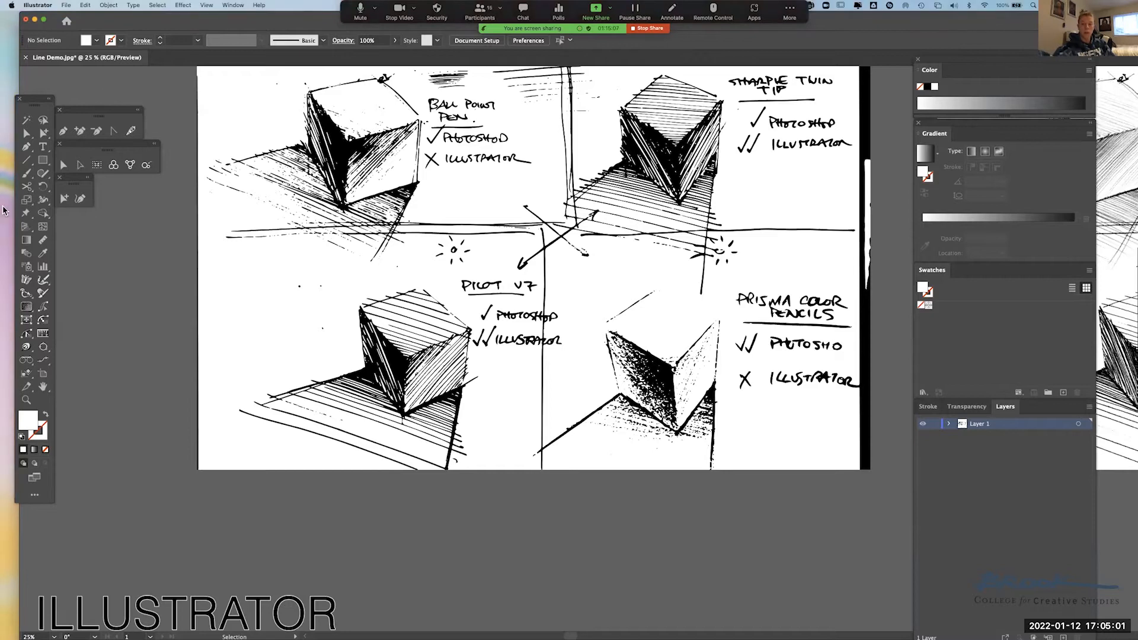
# Select the expanded sketch group to show its paths, deselect it, and undo the expansion.
pyautogui.click(475, 185)
pyautogui.scroll(5, 157, 222)
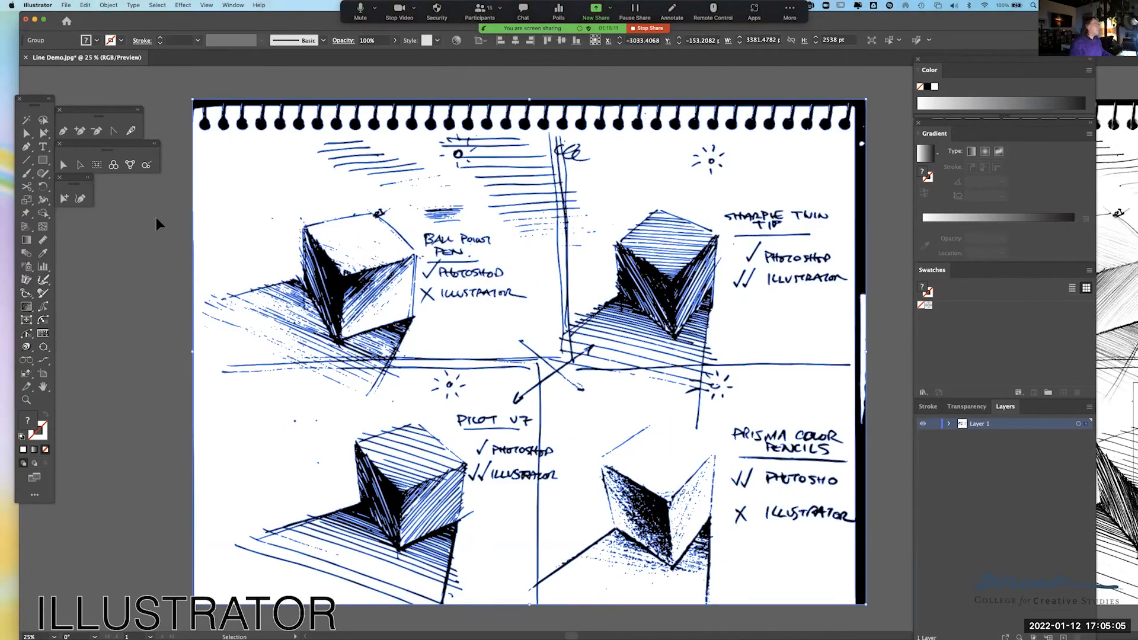
pyautogui.click(164, 220)
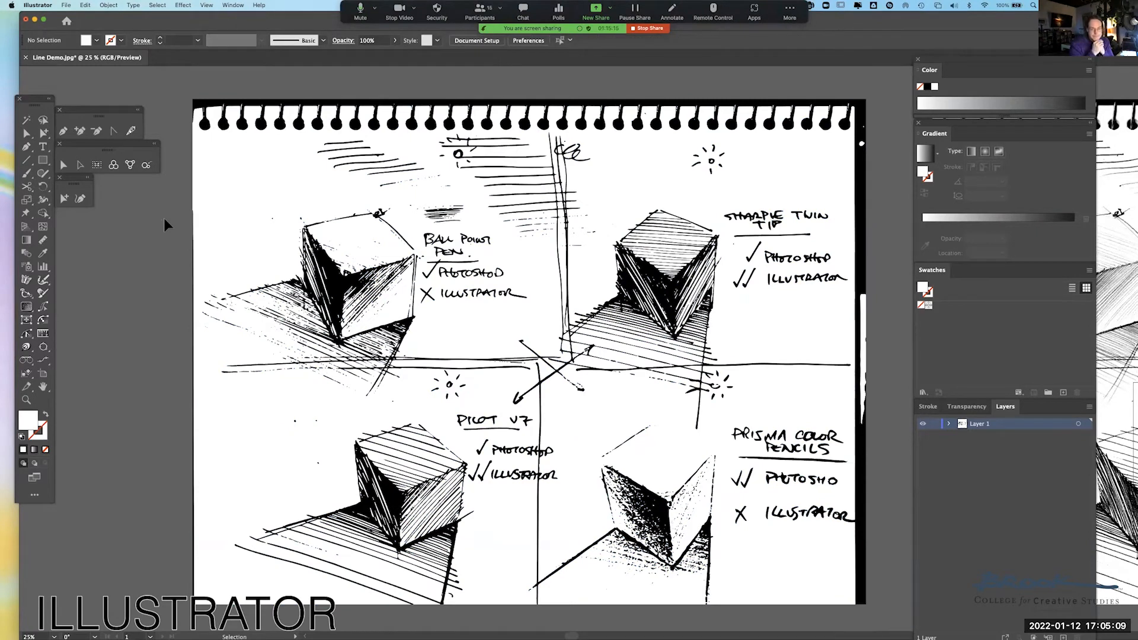
pyautogui.press('a')
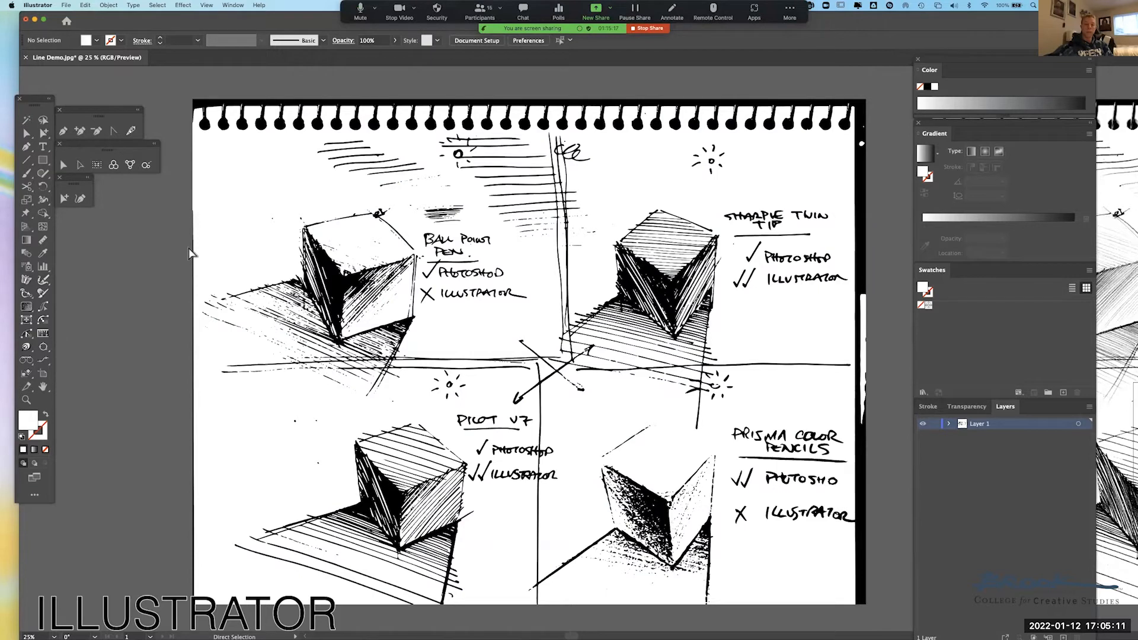
pyautogui.press('super+z')
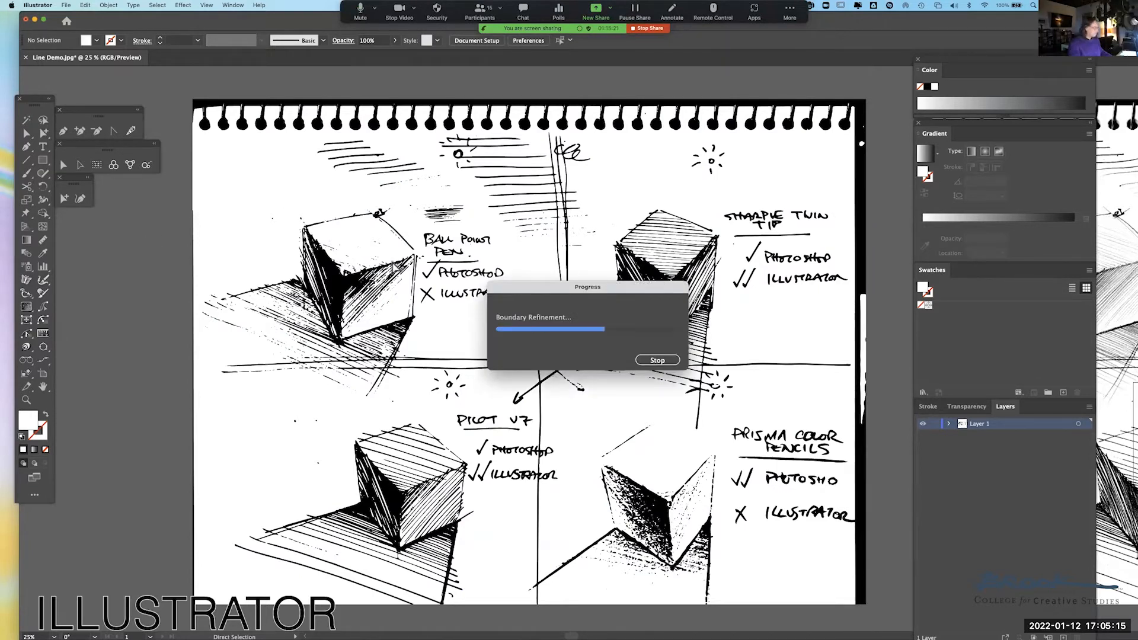
pyautogui.press('v')
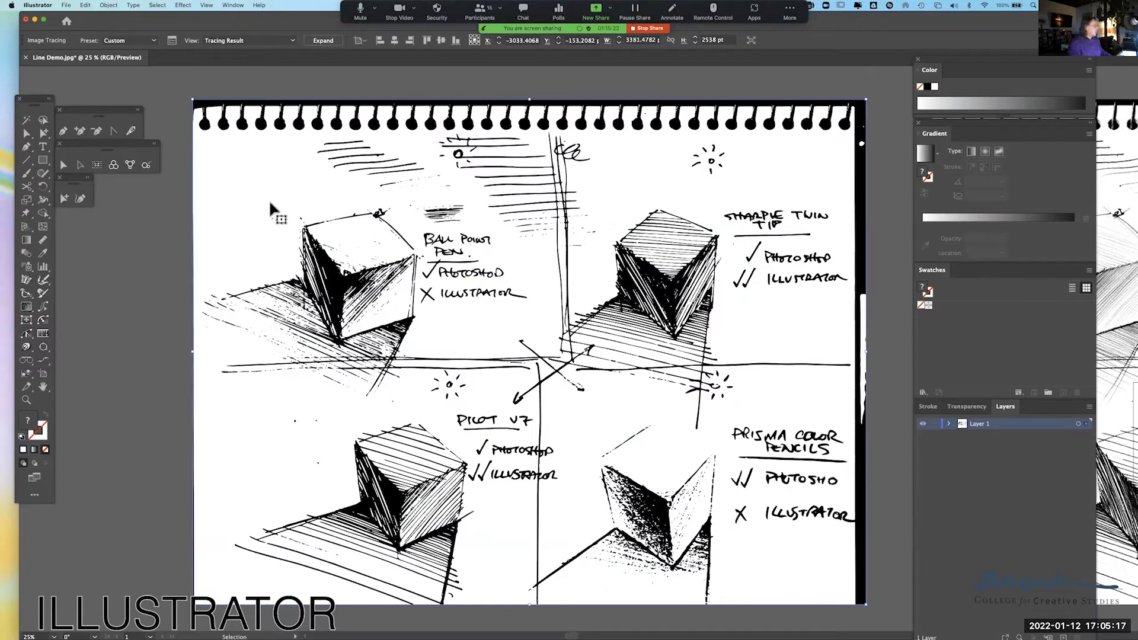
# Move the live tracing slightly left and down, and check it in outline mode.
pyautogui.moveTo(439, 244)
pyautogui.mouseDown()
pyautogui.moveTo(436, 234)
pyautogui.moveTo(412, 265)
pyautogui.mouseUp()
pyautogui.hotkey('ctrl', 'z')
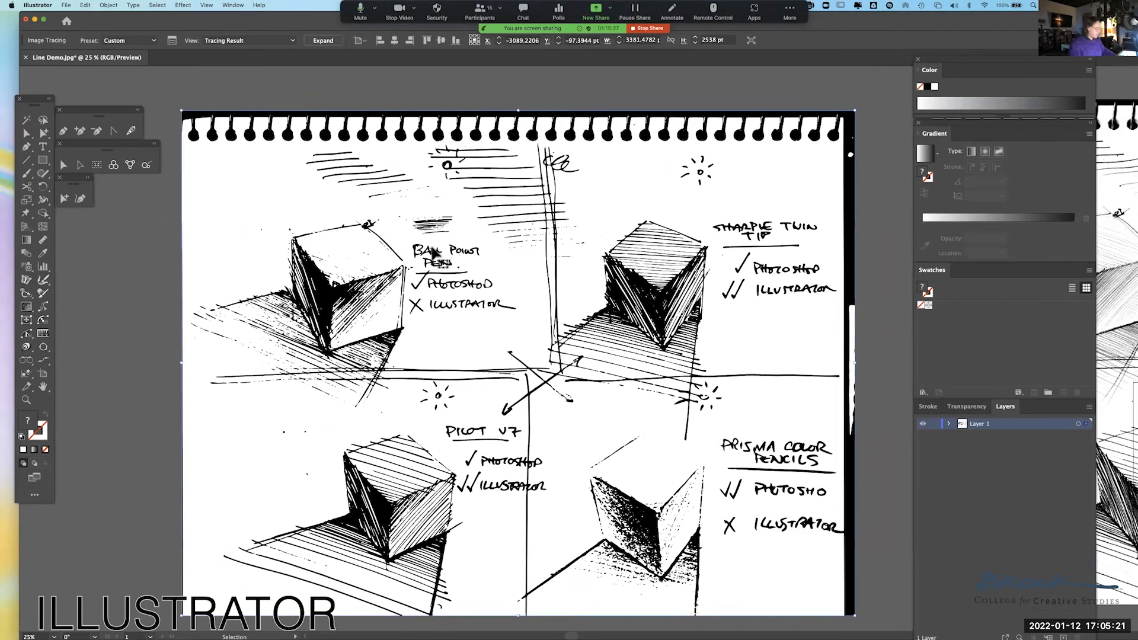
pyautogui.press('a')
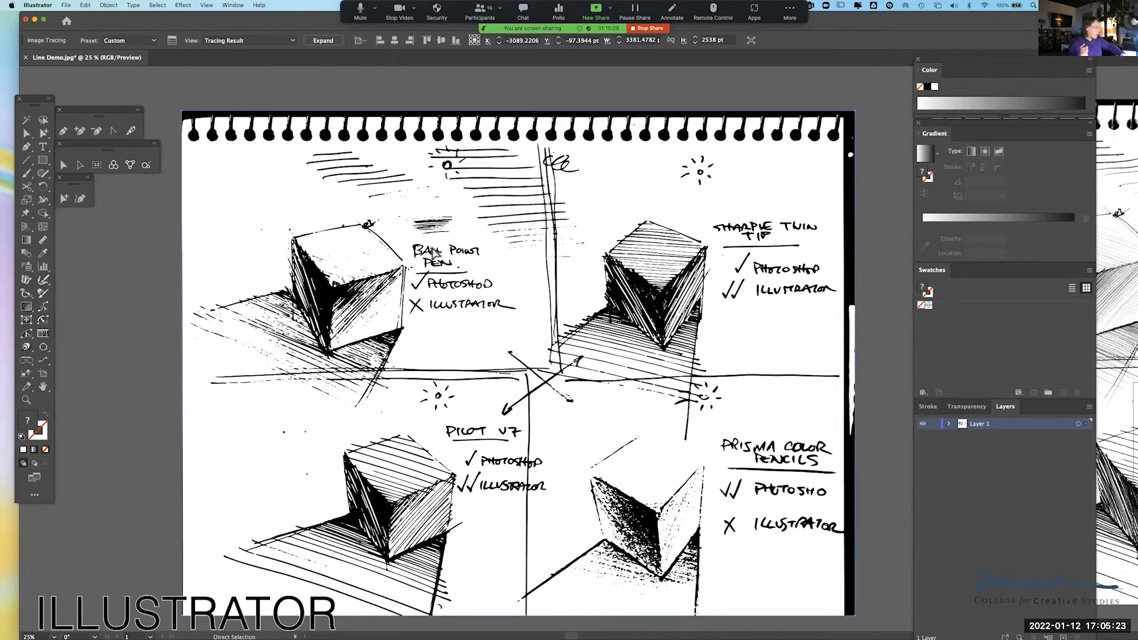
pyautogui.hotkey('ctrl', 'y')
pyautogui.press('v')
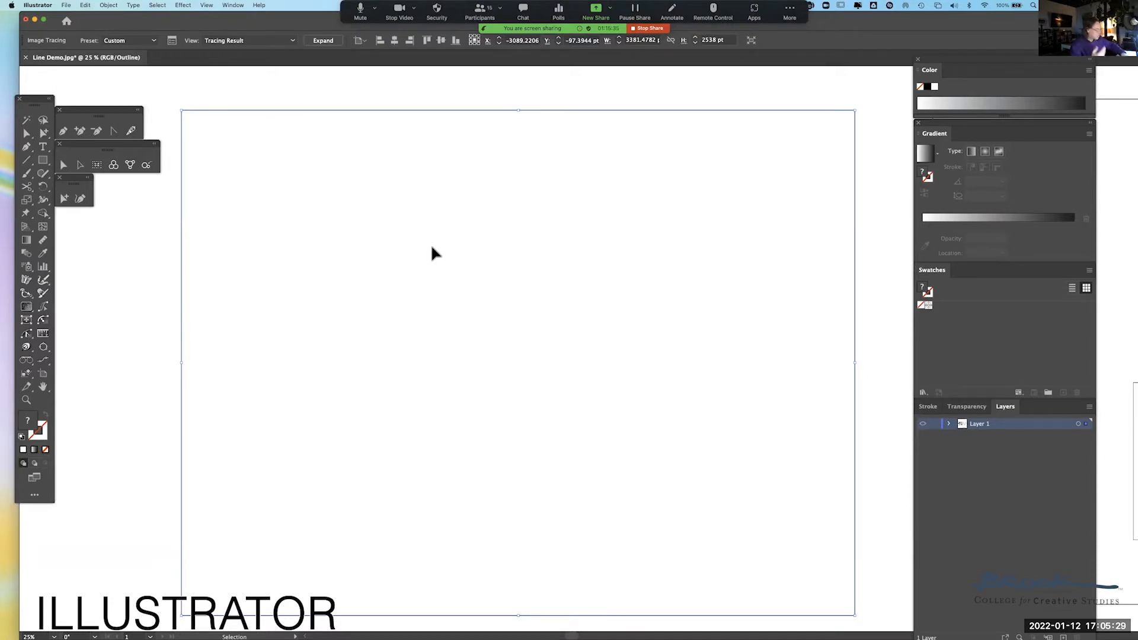
# Expand the tracing into vector paths again and compare them in preview and outline modes.
pyautogui.press('super+y')
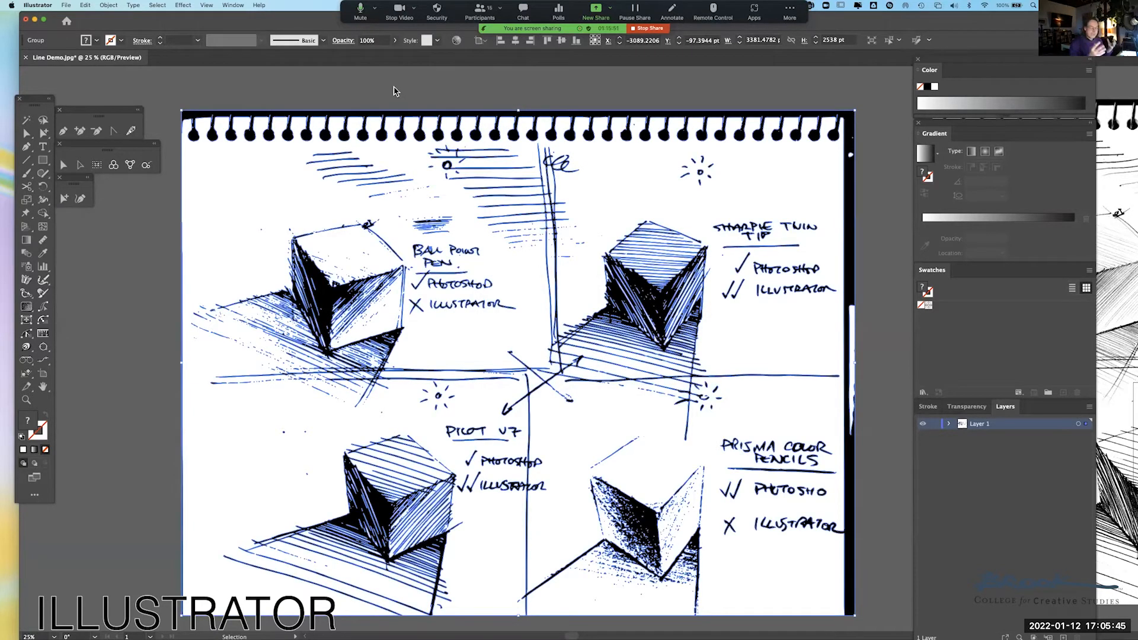
pyautogui.press('a')
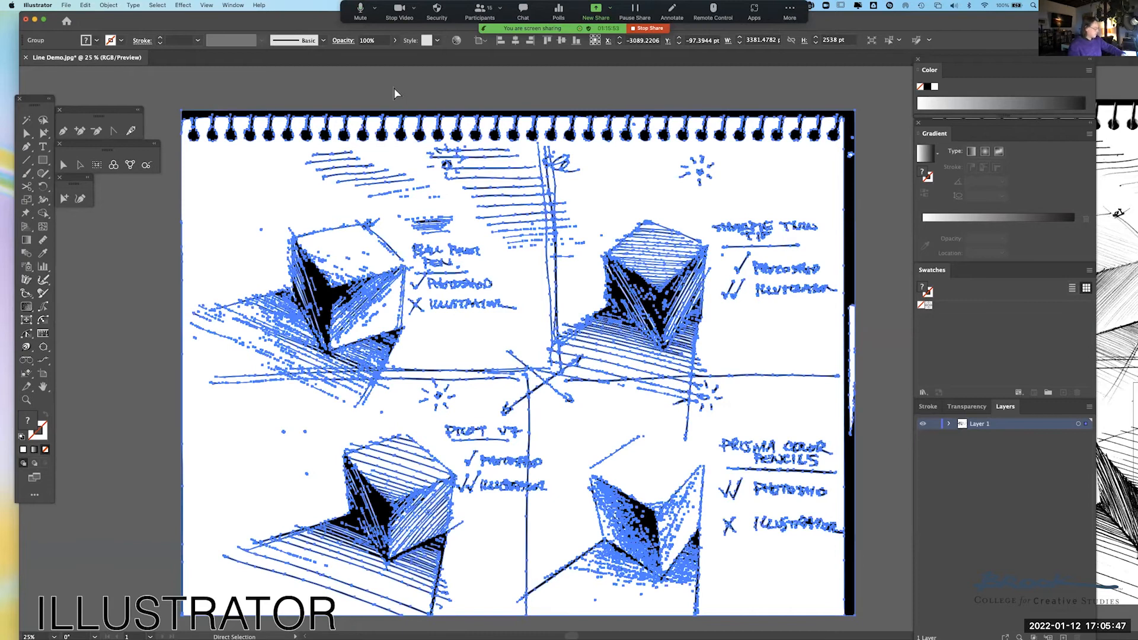
pyautogui.press('super+y')
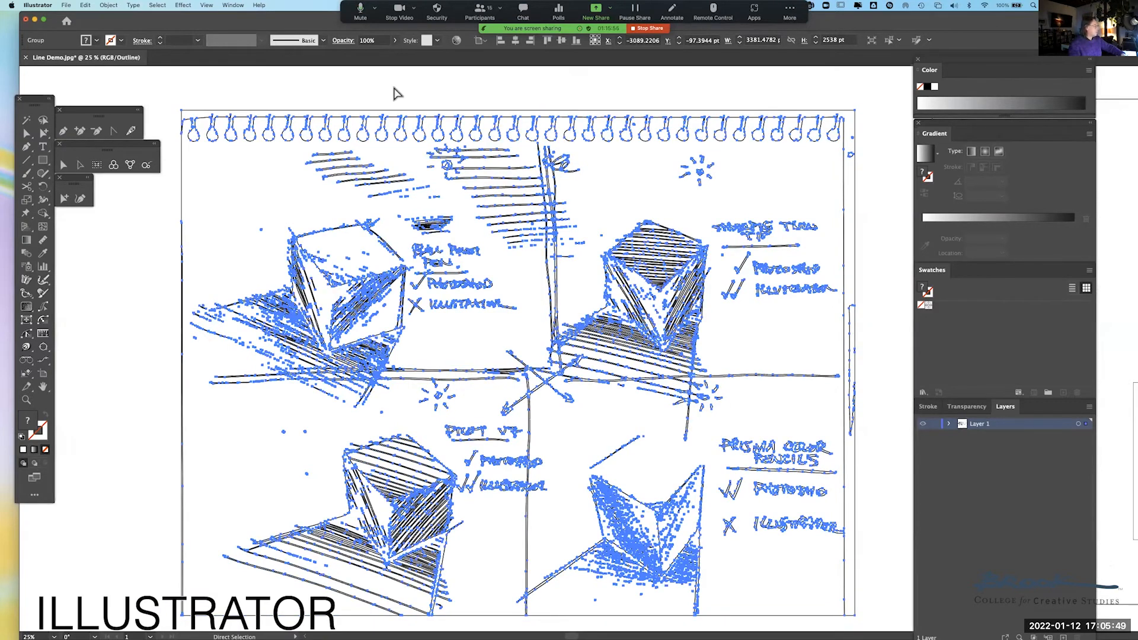
pyautogui.press('super+y')
pyautogui.press('super+y')
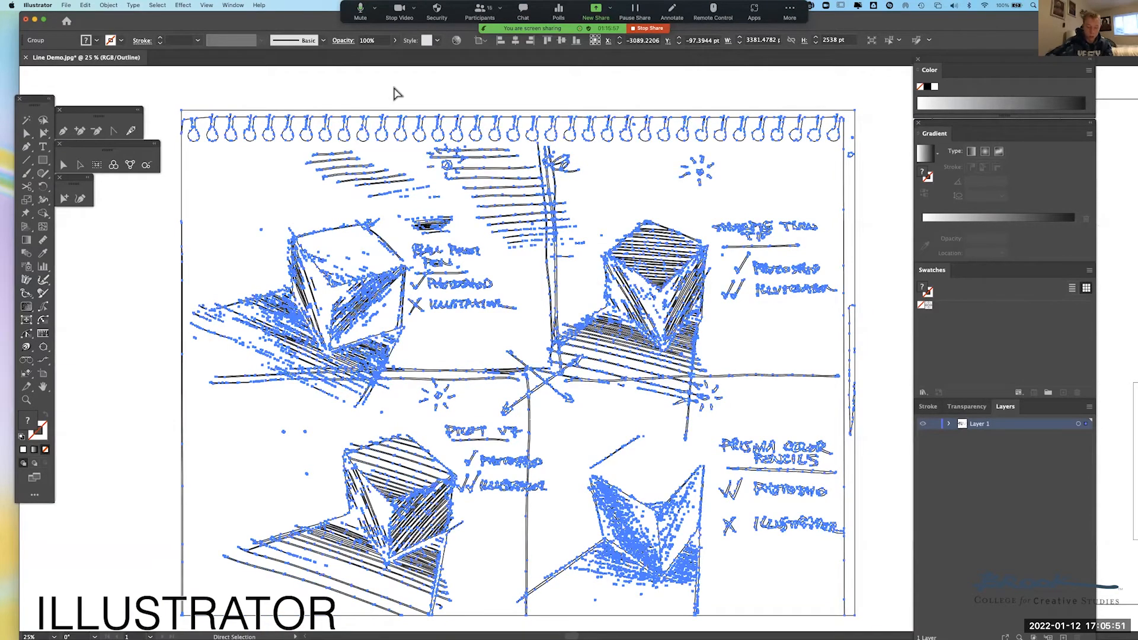
pyautogui.press('super+7')
pyautogui.press('Return')
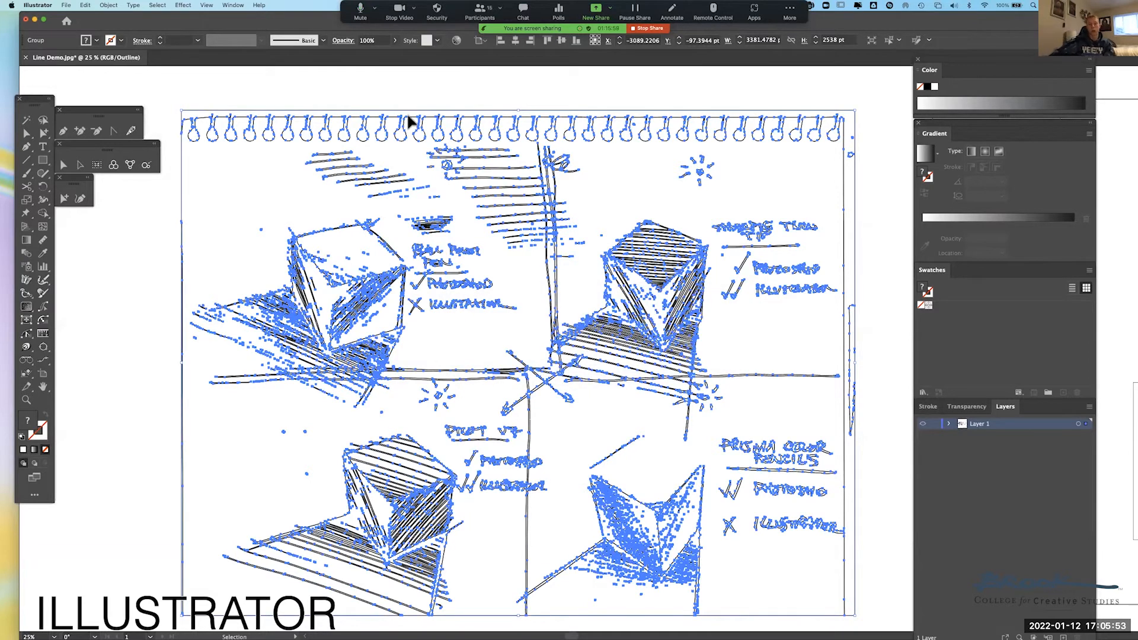
pyautogui.press('super+y')
pyautogui.press('super+y')
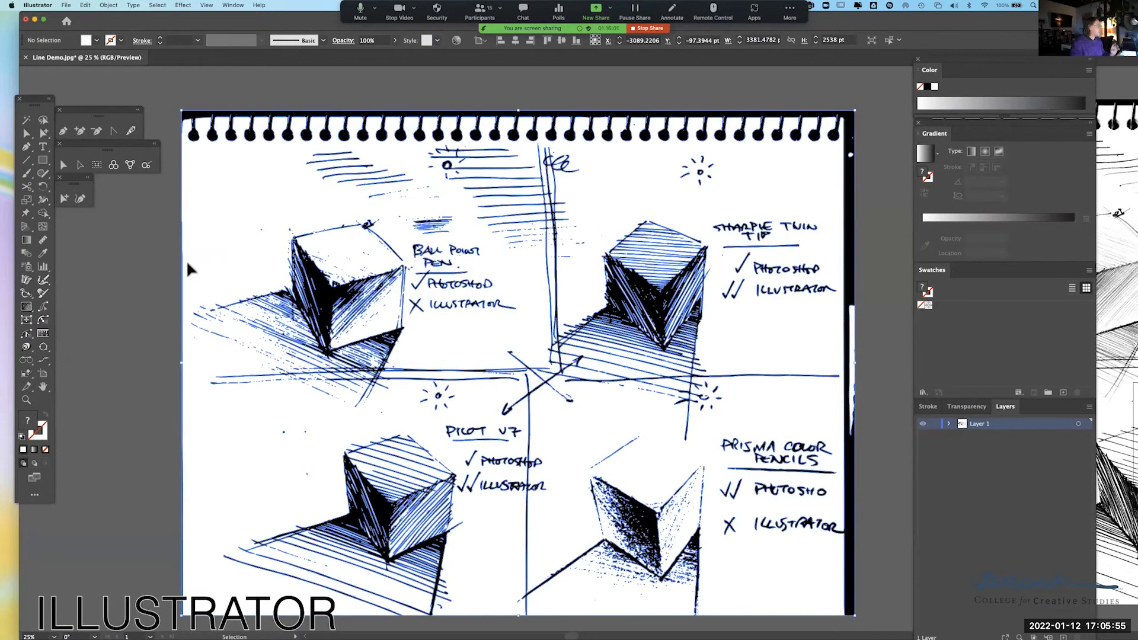
# With Direct Selection, pull an anchor point of a white gap between hatch lines on the Pilot V7 cube's top face down toward its near corner.
pyautogui.press('v')
pyautogui.click(192, 270)
pyautogui.press('super+equal')
pyautogui.press('super+equal')
pyautogui.press('super+equal')
pyautogui.press('space')
pyautogui.moveTo(386, 426); pyautogui.dragTo(597, 138)
pyautogui.moveTo(261, 220); pyautogui.dragTo(408, 104)
pyautogui.click(27, 133)
pyautogui.press('super+equal')
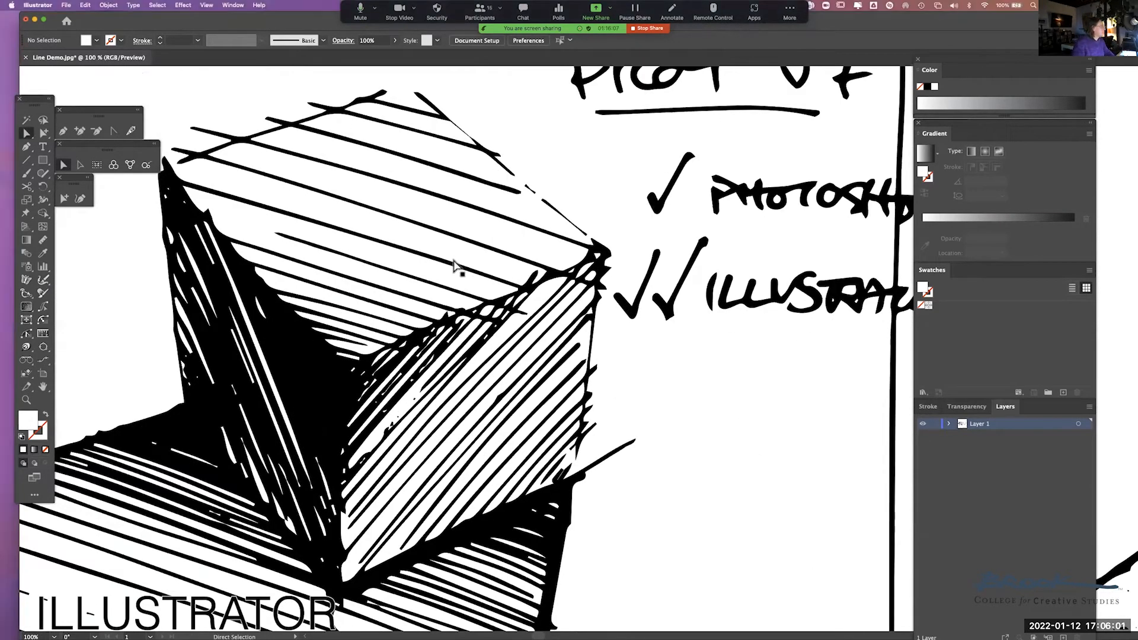
pyautogui.click(393, 278)
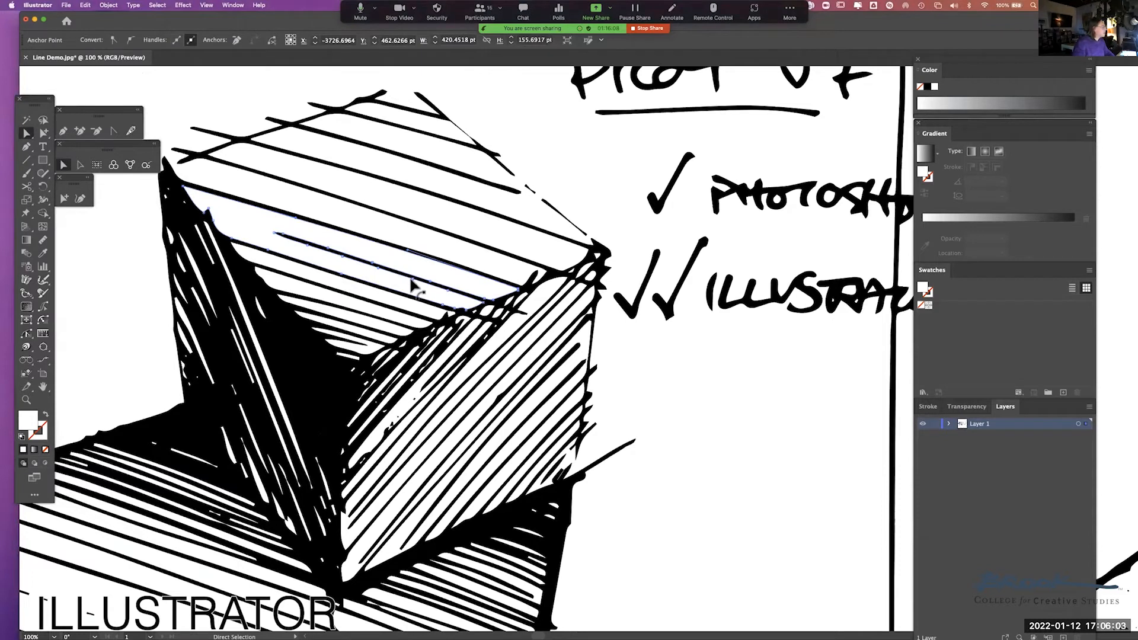
pyautogui.press('super+equal')
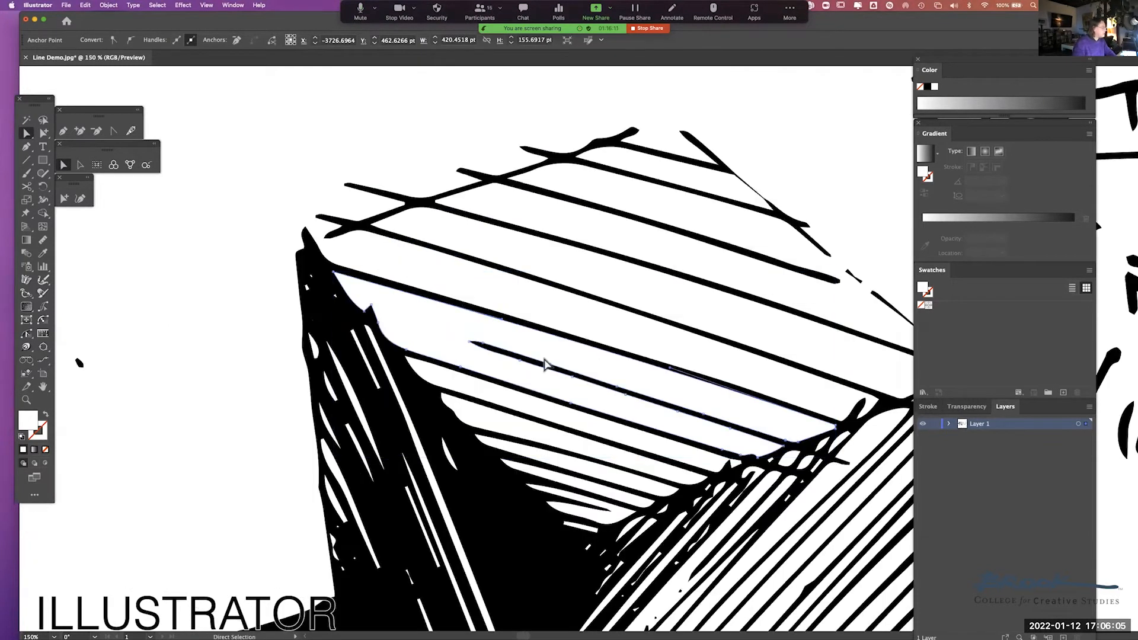
pyautogui.scroll(-3, 409, 266)
pyautogui.moveTo(357, 219); pyautogui.dragTo(334, 280)
pyautogui.press('v')
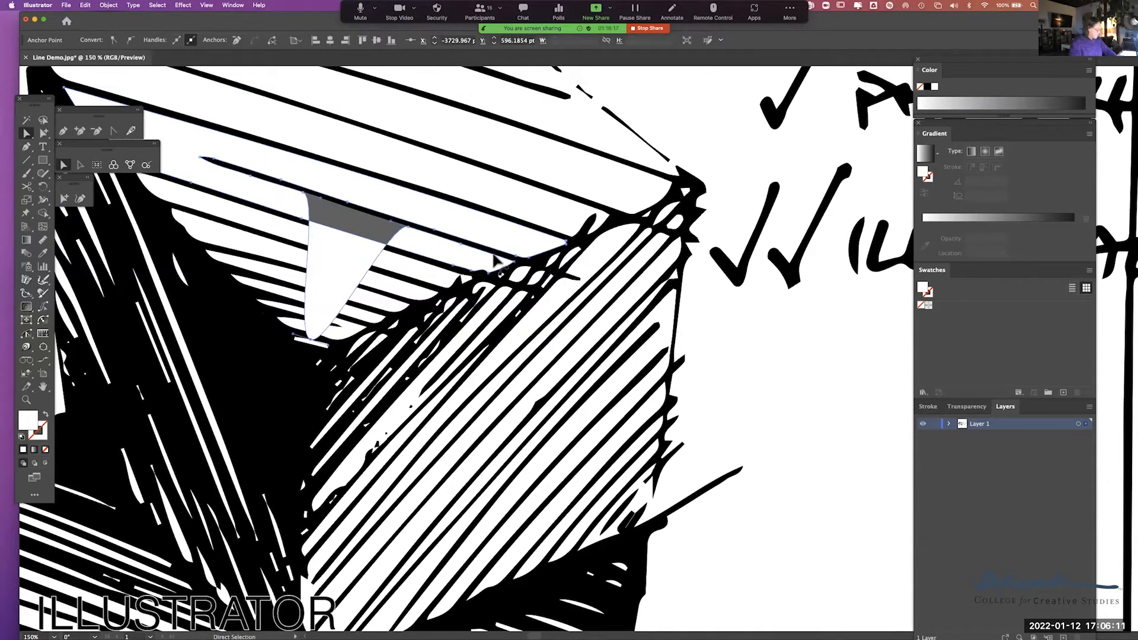
# Select the white compound path surrounding the Pilot V7 cube to inspect its anchor points.
pyautogui.press('super+minus')
pyautogui.press('super+minus')
pyautogui.press('a')
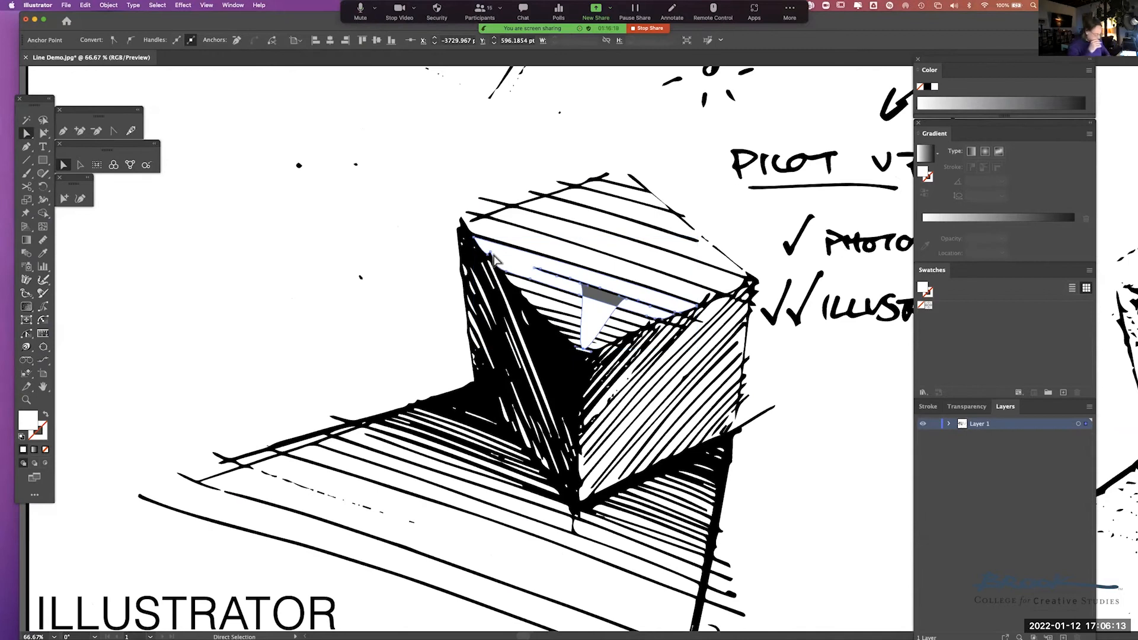
pyautogui.press('Return')
pyautogui.click(571, 415)
pyautogui.press('super+a')
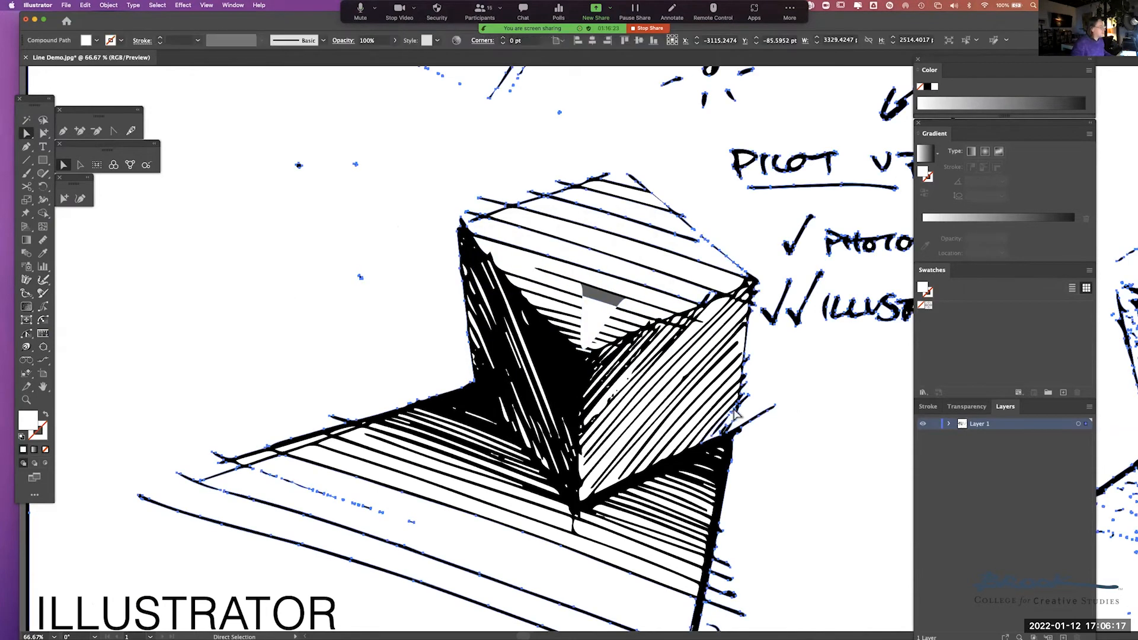
pyautogui.moveTo(785, 403); pyautogui.dragTo(861, 413)
# Pull an anchor of the white hatch gap past the cube's left edge, and move the white background compound path about 209 pt left.
pyautogui.click(630, 309)
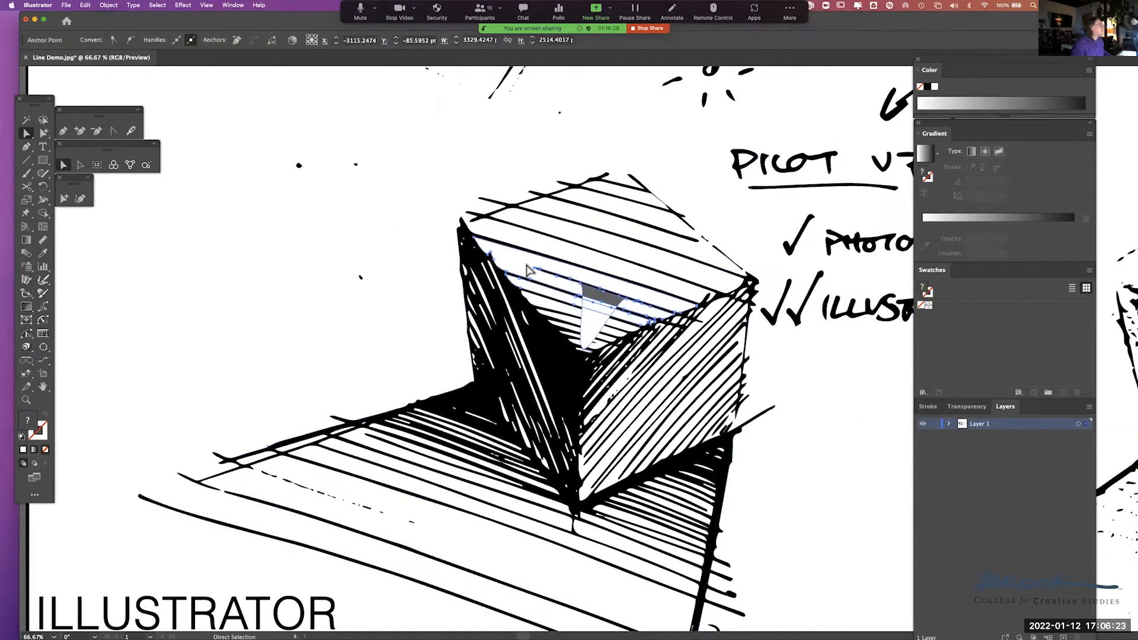
pyautogui.moveTo(535, 274); pyautogui.dragTo(449, 257)
pyautogui.press('super+a')
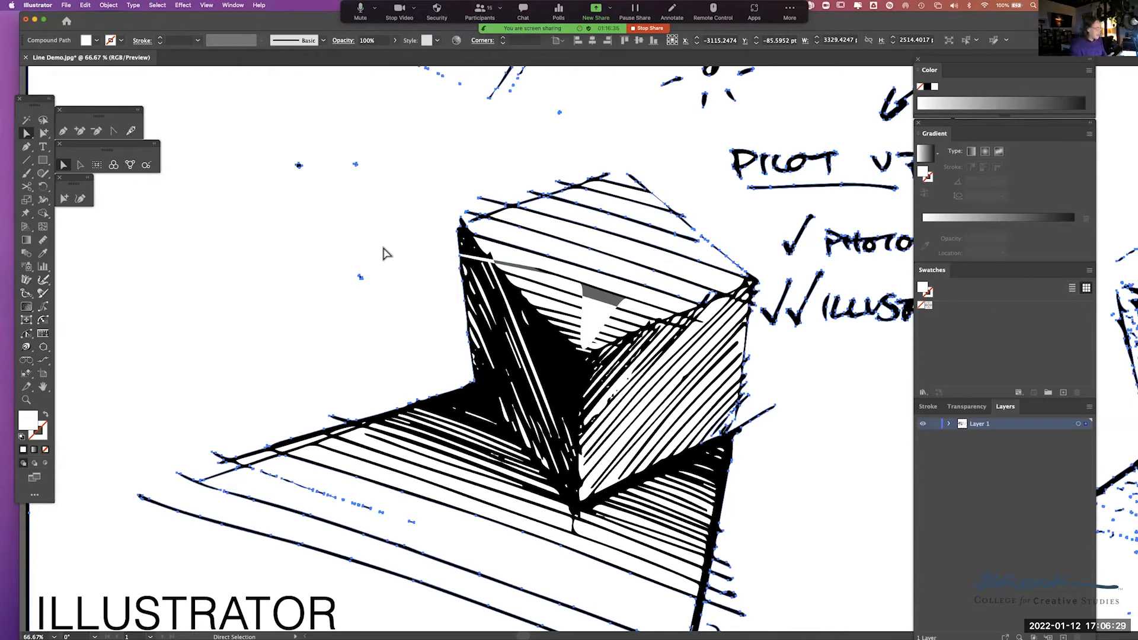
pyautogui.moveTo(473, 346); pyautogui.dragTo(355, 347)
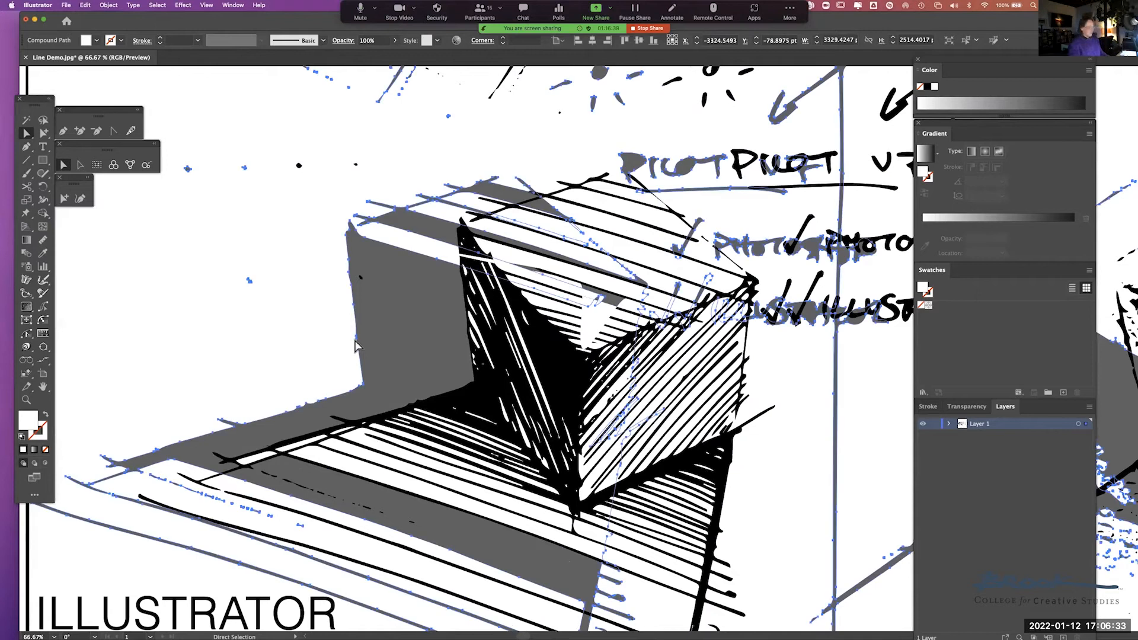
# Deselect the moved white background path and examine how the offset artwork looks across the full page and around the Pilot V7 cube.
pyautogui.press('super+shift+a')
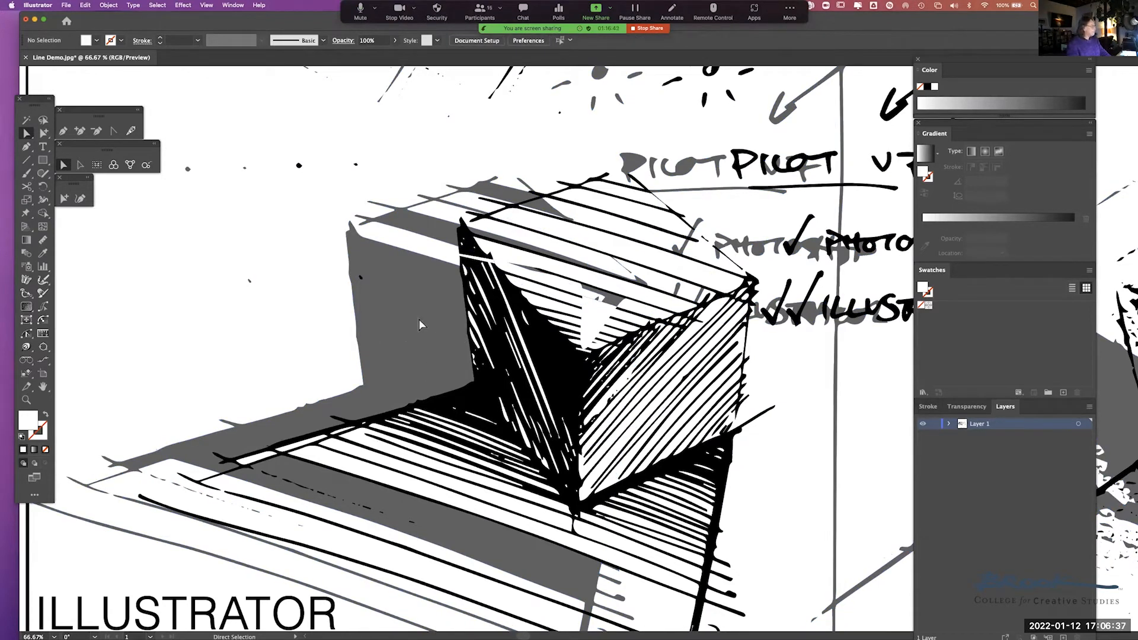
pyautogui.press('super+minus')
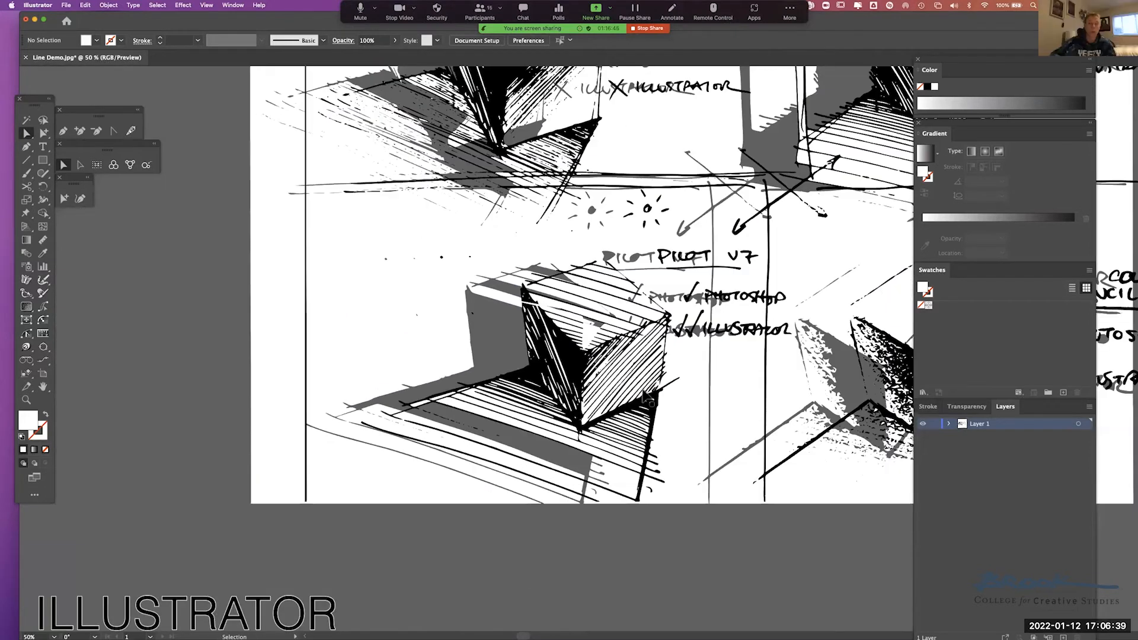
pyautogui.press('super+minus')
pyautogui.press('super+minus')
pyautogui.press('super+minus')
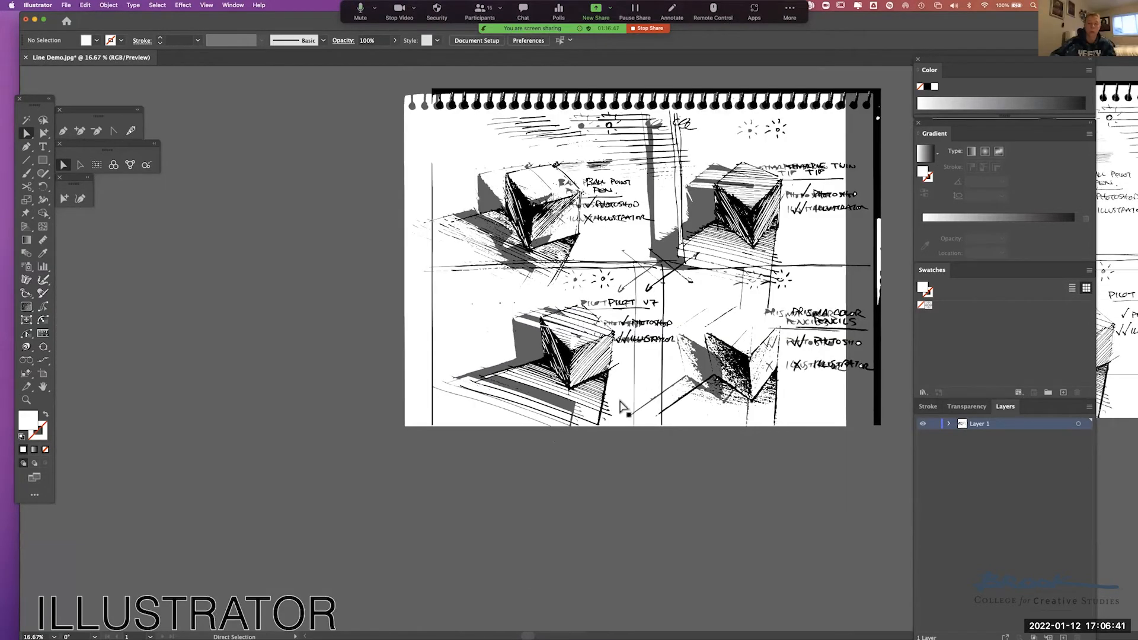
pyautogui.press('super+plus')
pyautogui.press('super+plus')
pyautogui.press('super+plus')
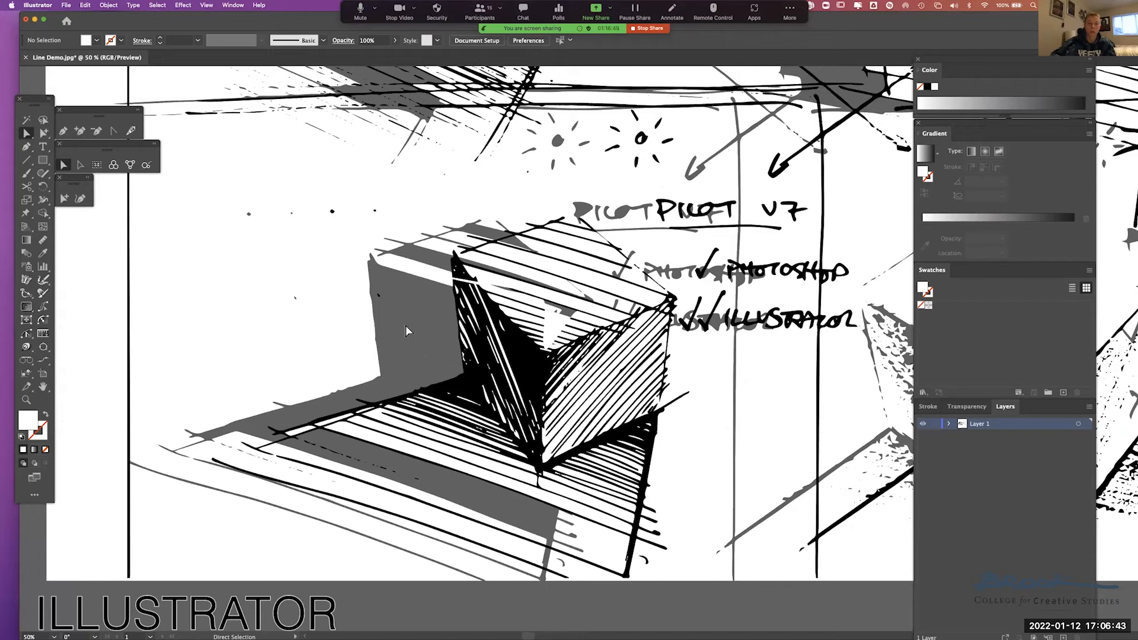
pyautogui.press('super+a')
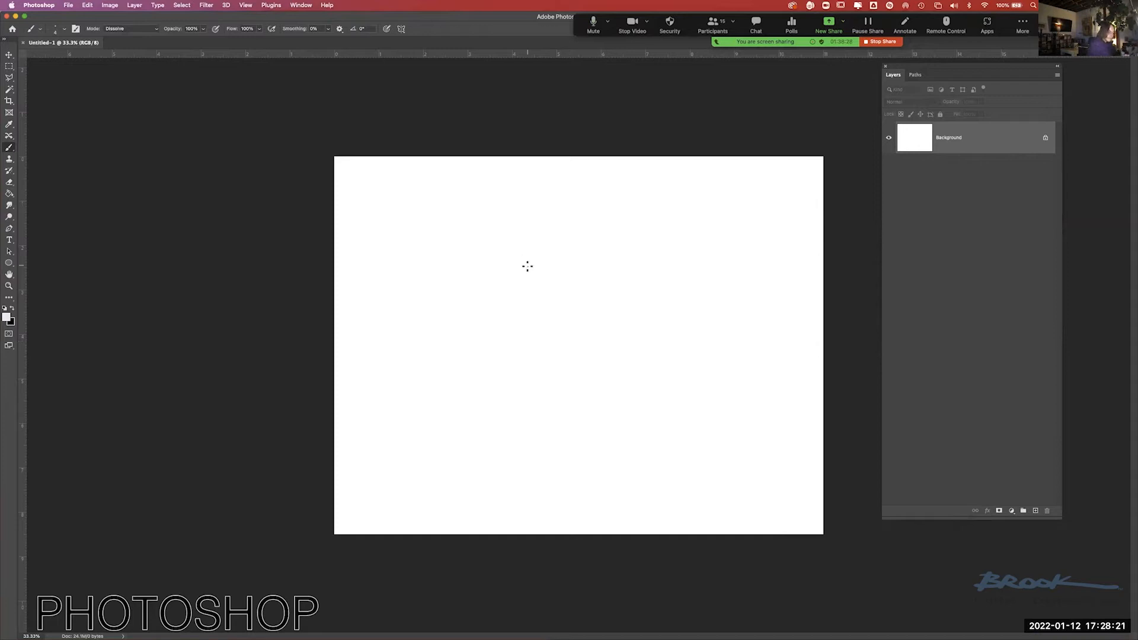
# Switch to the blank document in Photoshop and activate the Brush Tool from the group of brush tools.
pyautogui.click(9, 55)
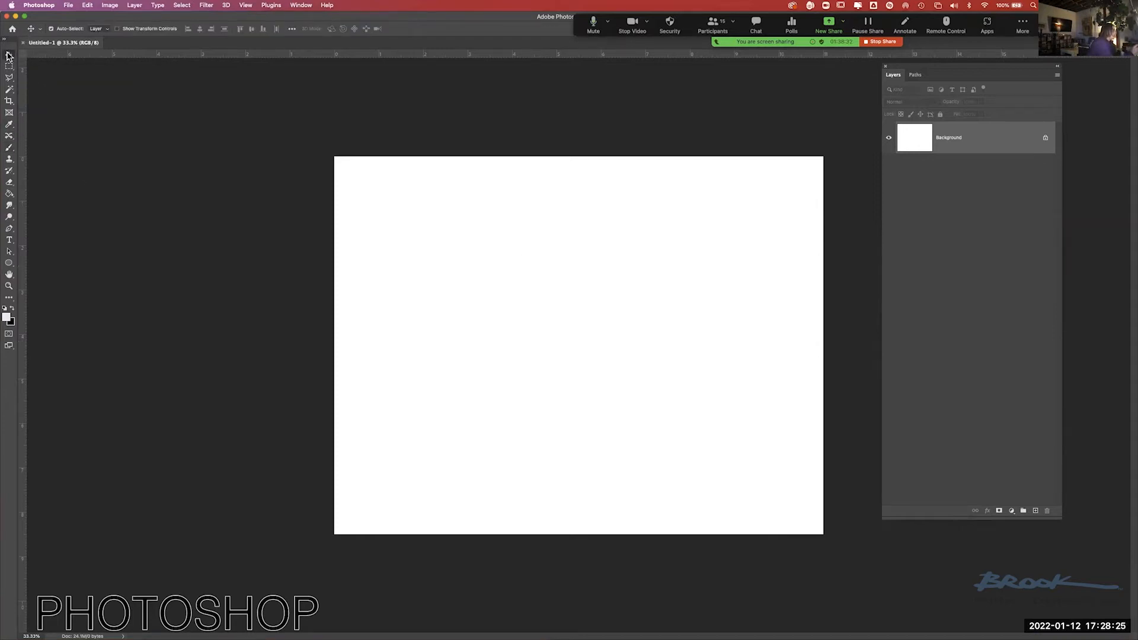
pyautogui.click(10, 150)
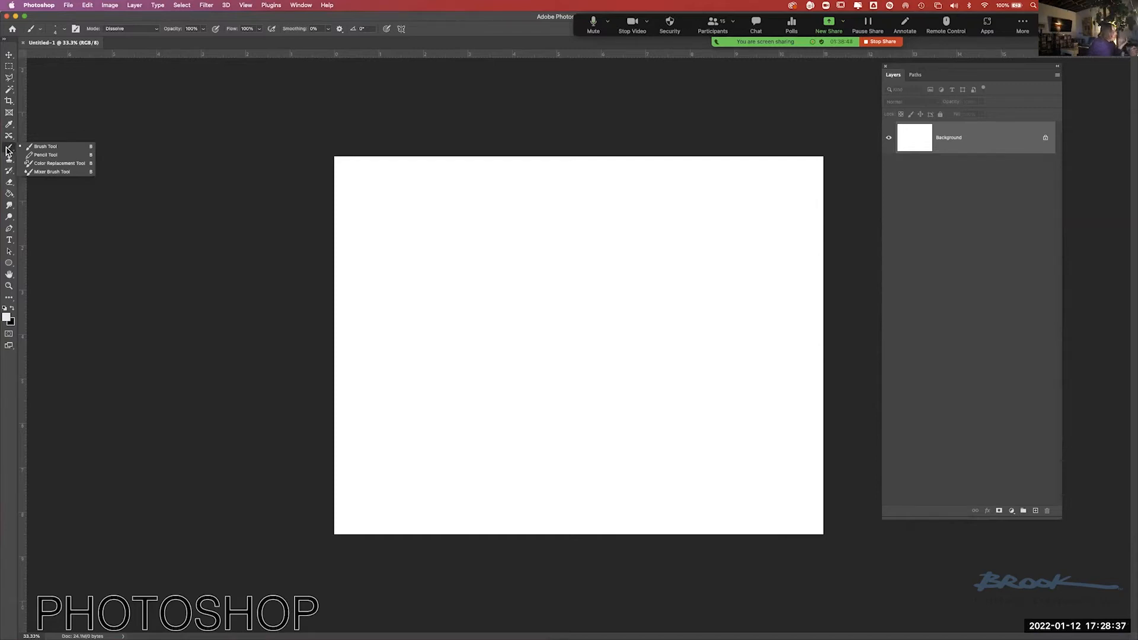
pyautogui.click(48, 148)
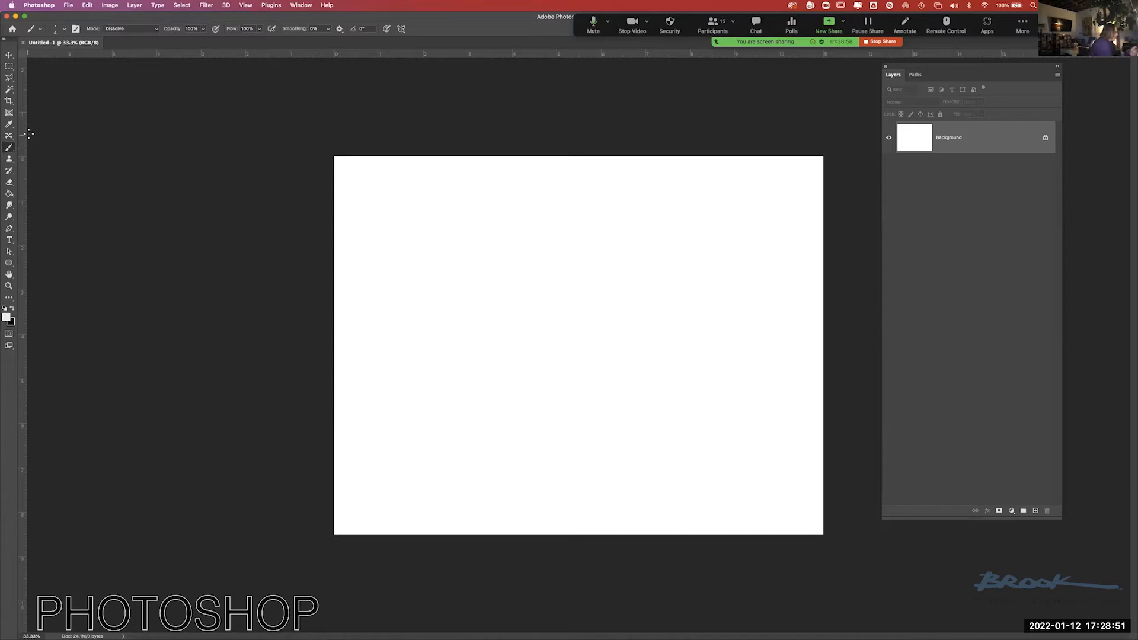
pyautogui.click(8, 150)
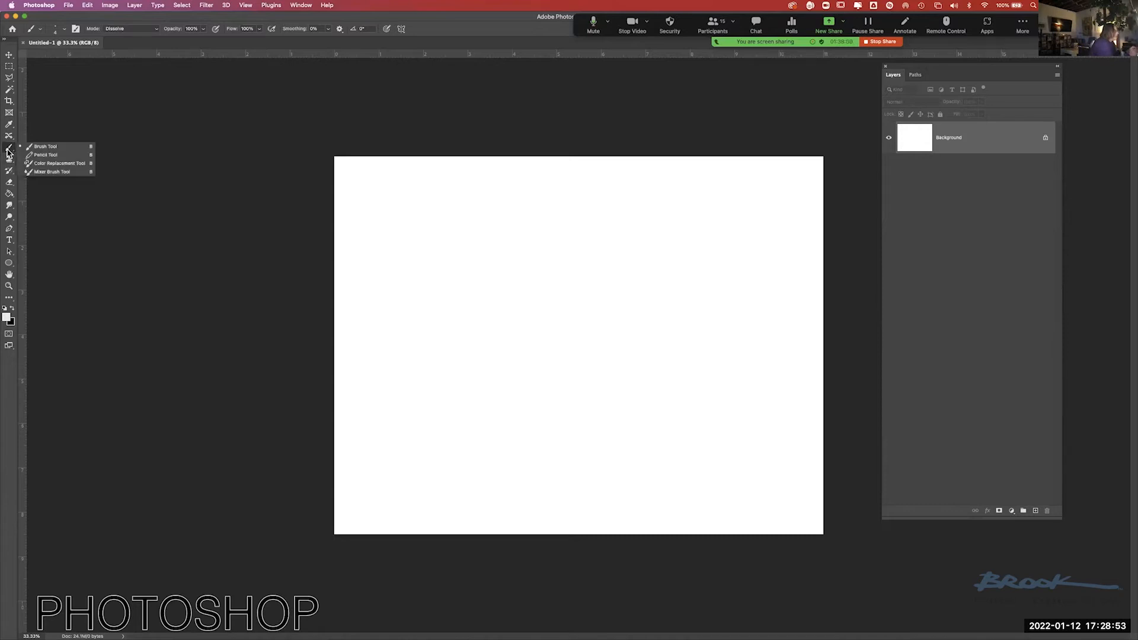
pyautogui.click(45, 148)
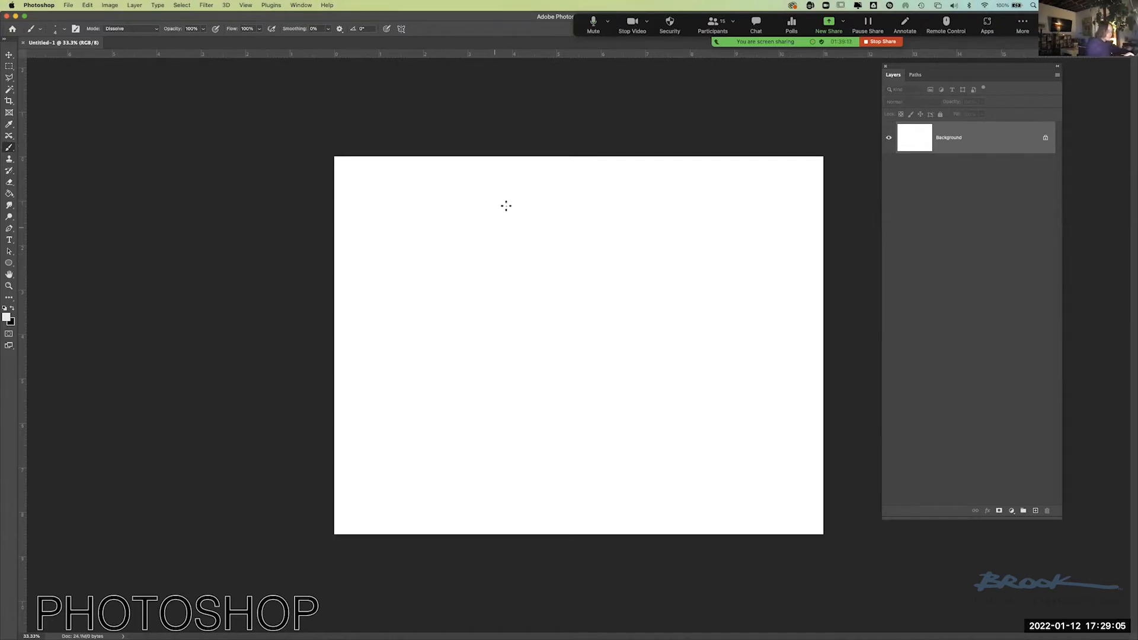
# Try light gray zigzag strokes with the brush in Dissolve mode, undoing the first, and examine the line's edges up close.
pyautogui.moveTo(498, 335)
pyautogui.mouseDown()
pyautogui.moveTo(531, 388)
pyautogui.moveTo(579, 382)
pyautogui.mouseUp()
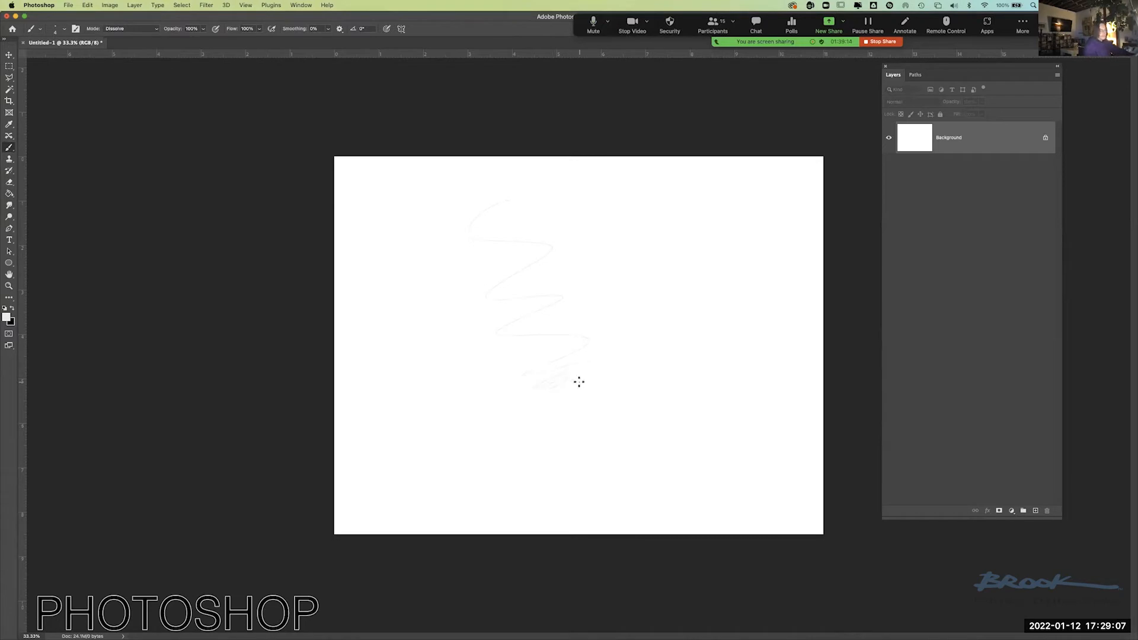
pyautogui.press('super+z')
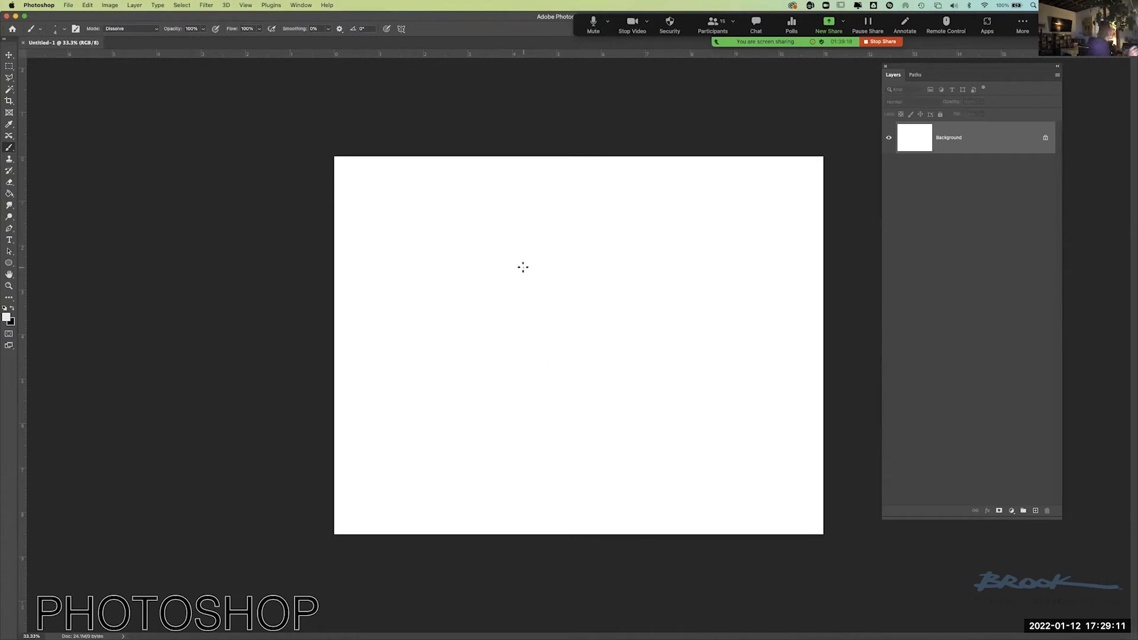
pyautogui.moveTo(494, 199)
pyautogui.mouseDown()
pyautogui.moveTo(461, 217)
pyautogui.moveTo(527, 250)
pyautogui.moveTo(506, 299)
pyautogui.moveTo(504, 351)
pyautogui.mouseUp()
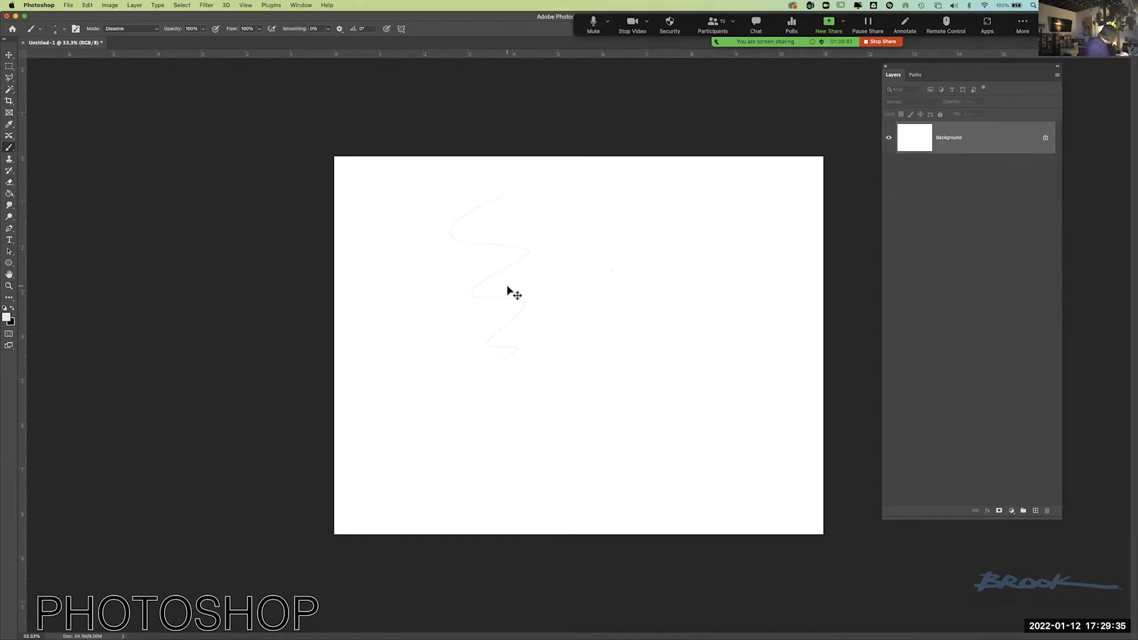
pyautogui.press('super+plus')
pyautogui.press('super+plus')
pyautogui.press('super+plus')
pyautogui.press('super+plus')
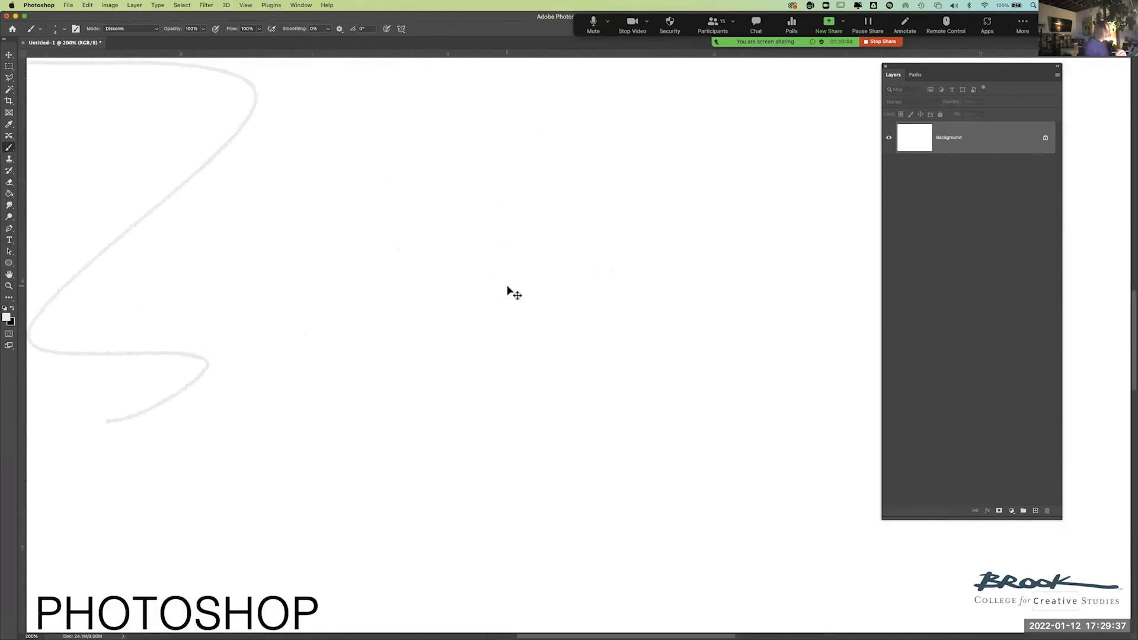
pyautogui.press('super+minus')
pyautogui.press('super+minus')
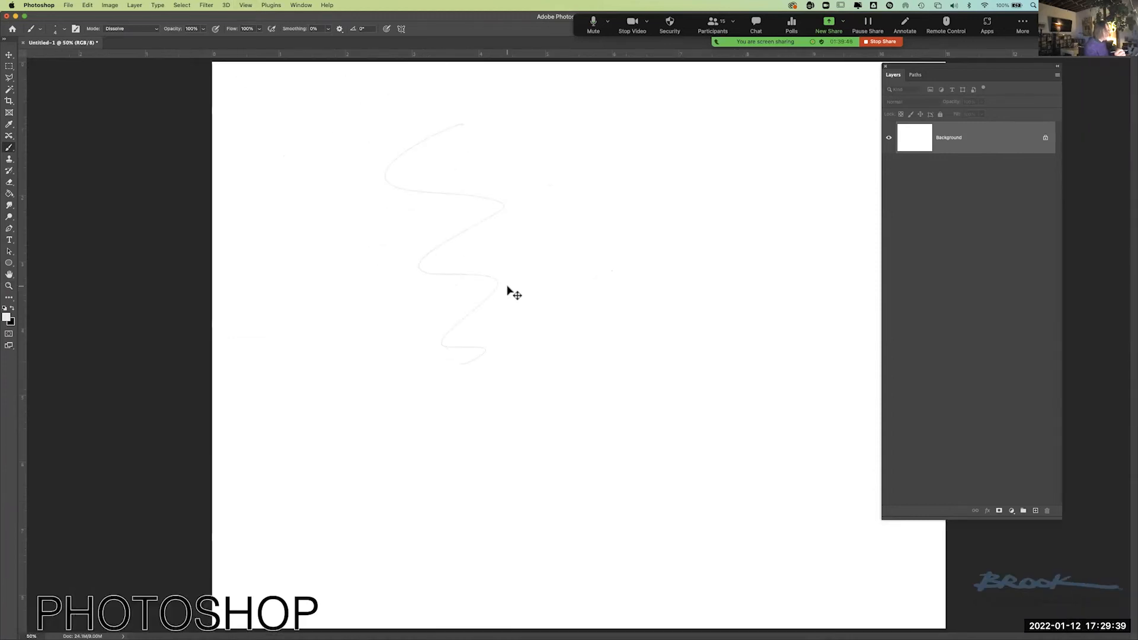
pyautogui.press('super+minus')
pyautogui.press('super+minus')
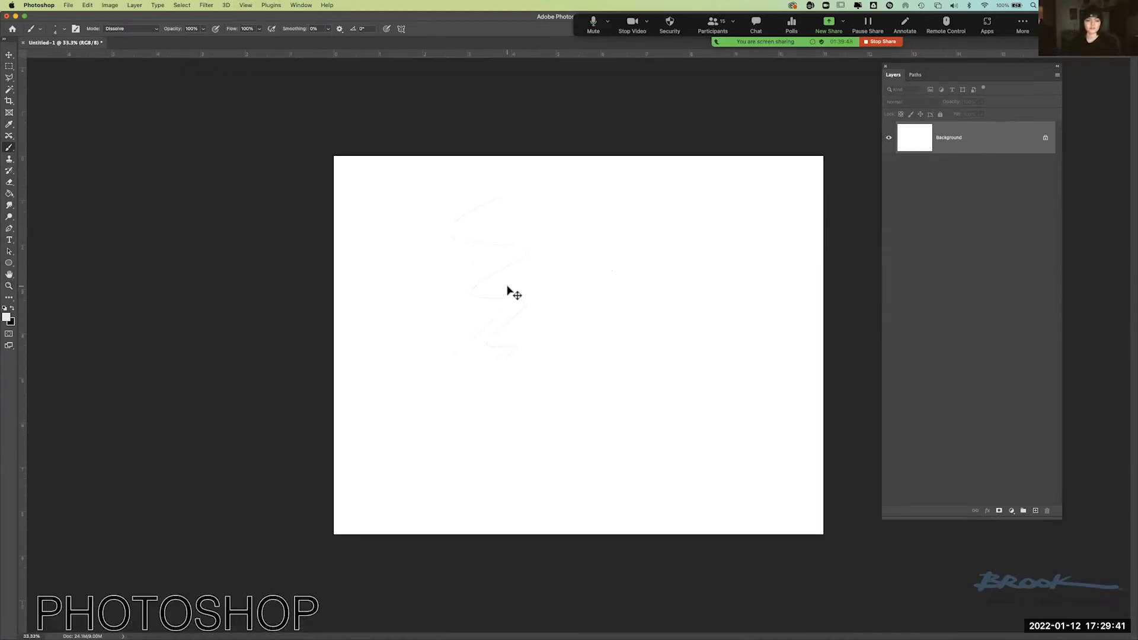
pyautogui.press('super+plus')
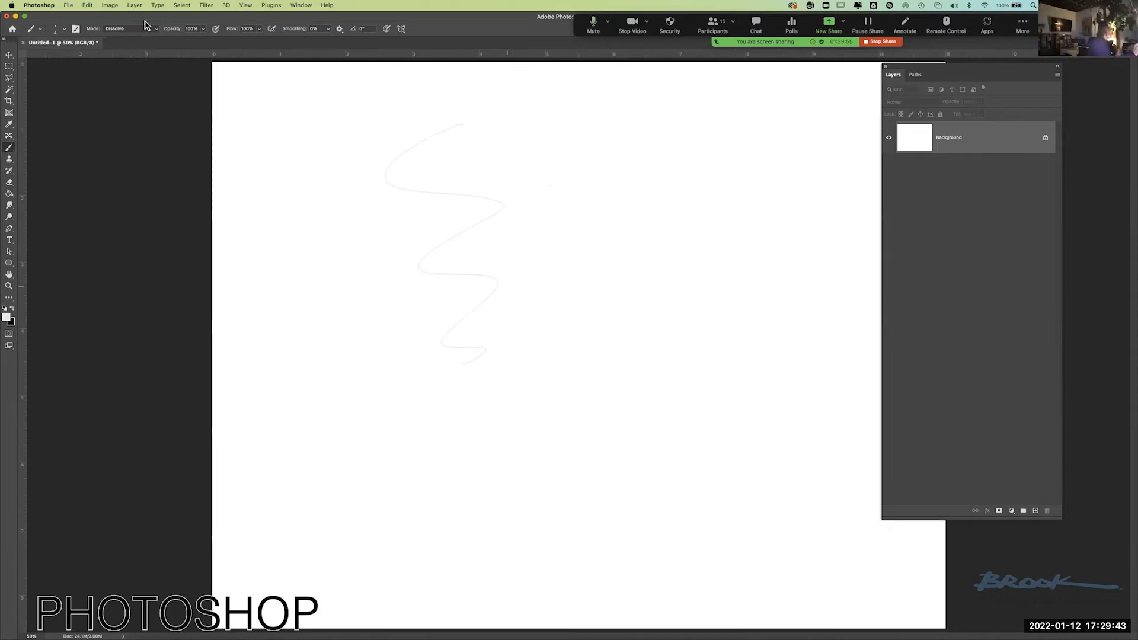
# Set the brush mode to Normal and draw a second light gray zigzag beside the first to compare their edges.
pyautogui.click(166, 29)
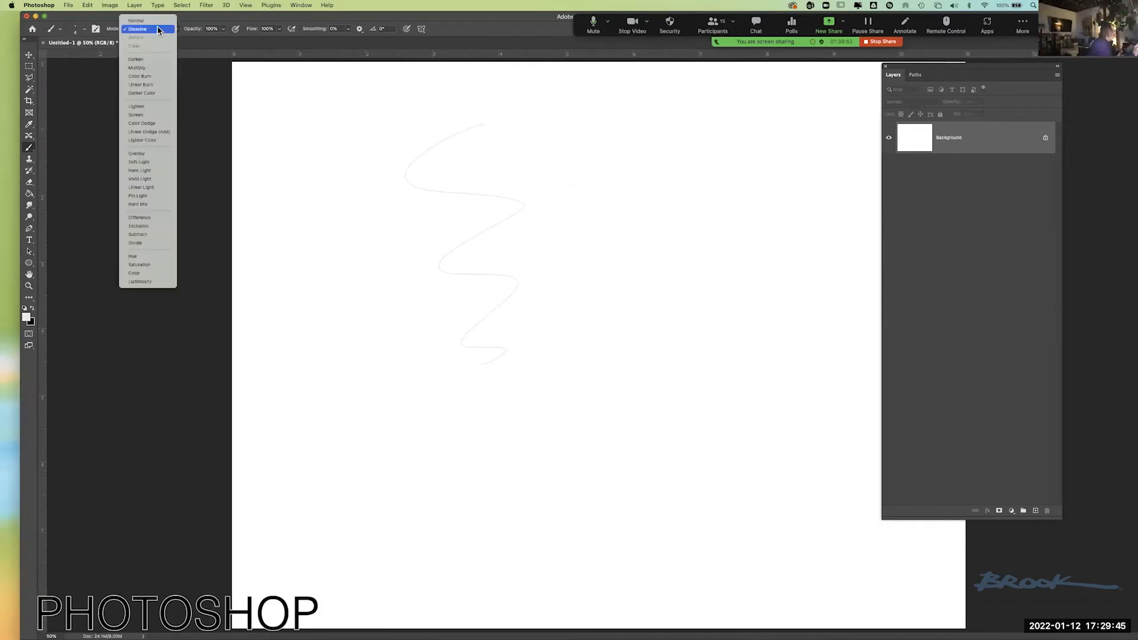
pyautogui.click(154, 26)
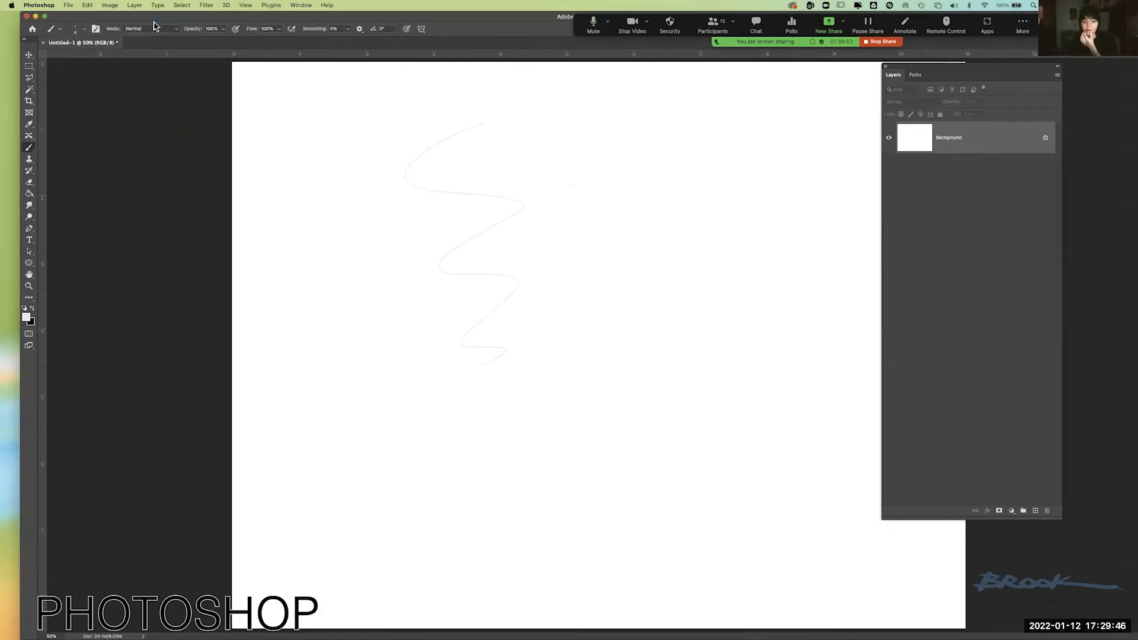
pyautogui.moveTo(632, 152)
pyautogui.mouseDown()
pyautogui.moveTo(597, 224)
pyautogui.moveTo(629, 318)
pyautogui.mouseUp()
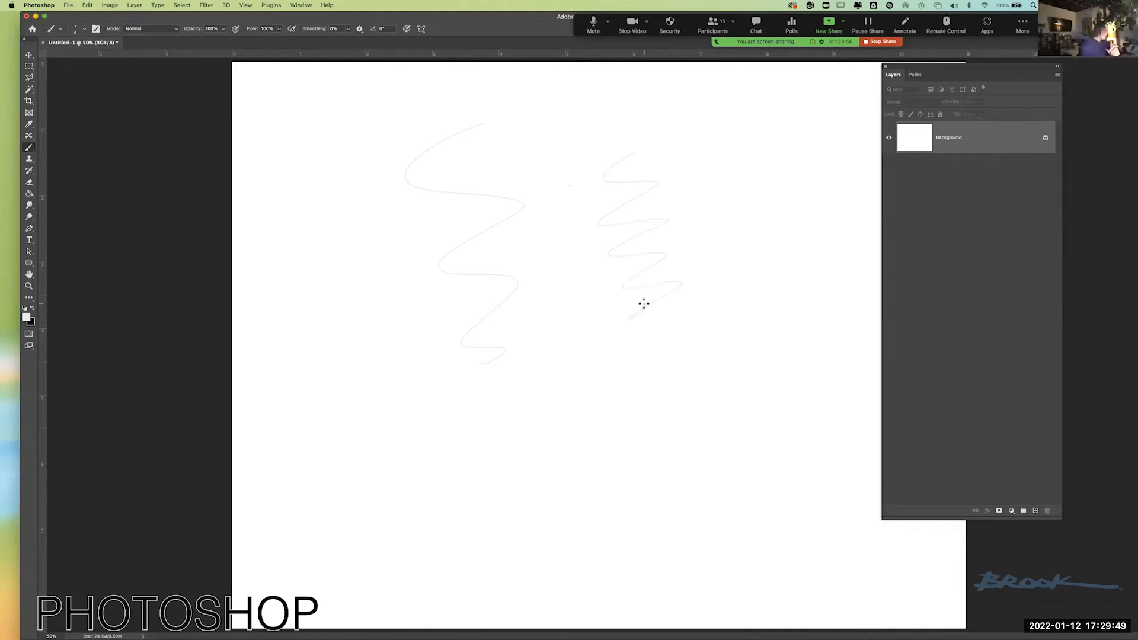
pyautogui.press('super+1')
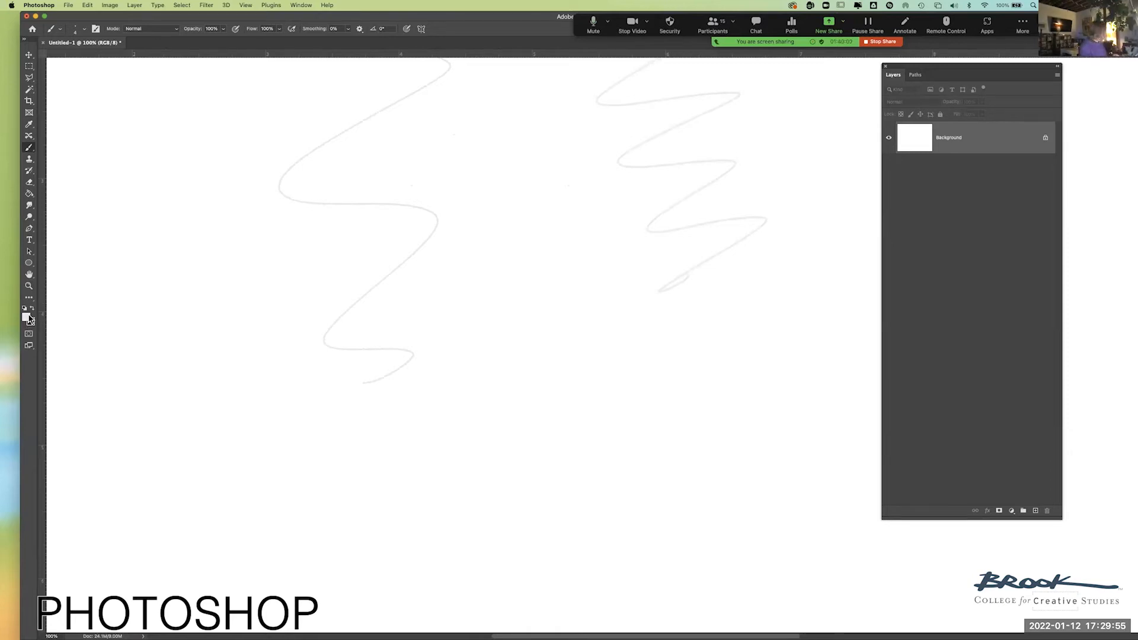
pyautogui.press('super+minus')
pyautogui.press('super+minus')
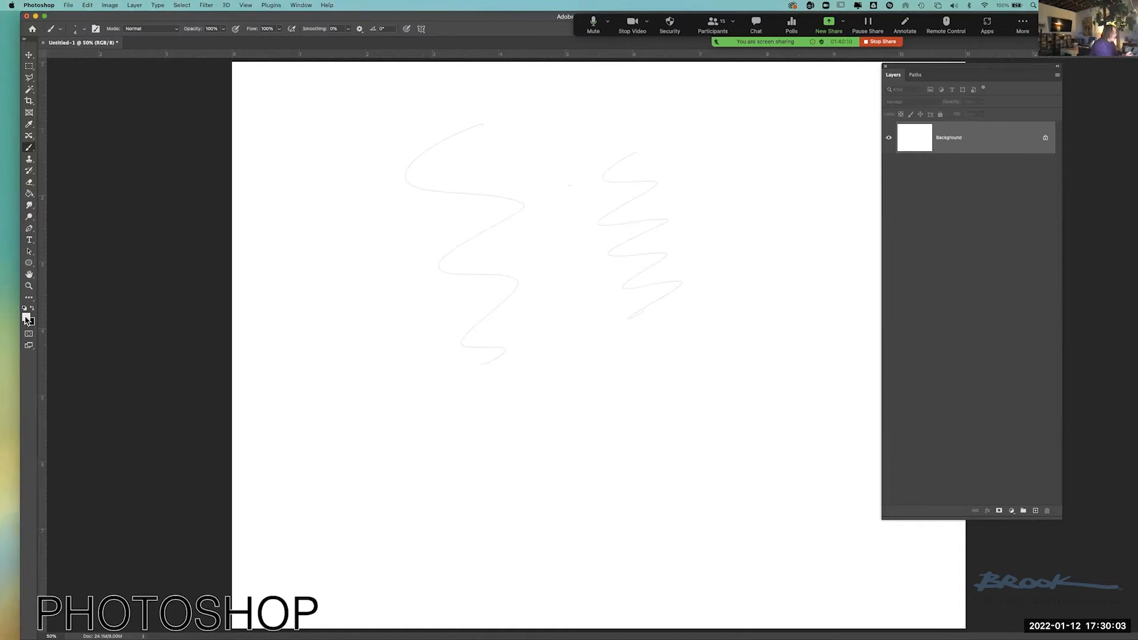
# Choose a very light gray as the foreground color in the Color Picker.
pyautogui.click(27, 318)
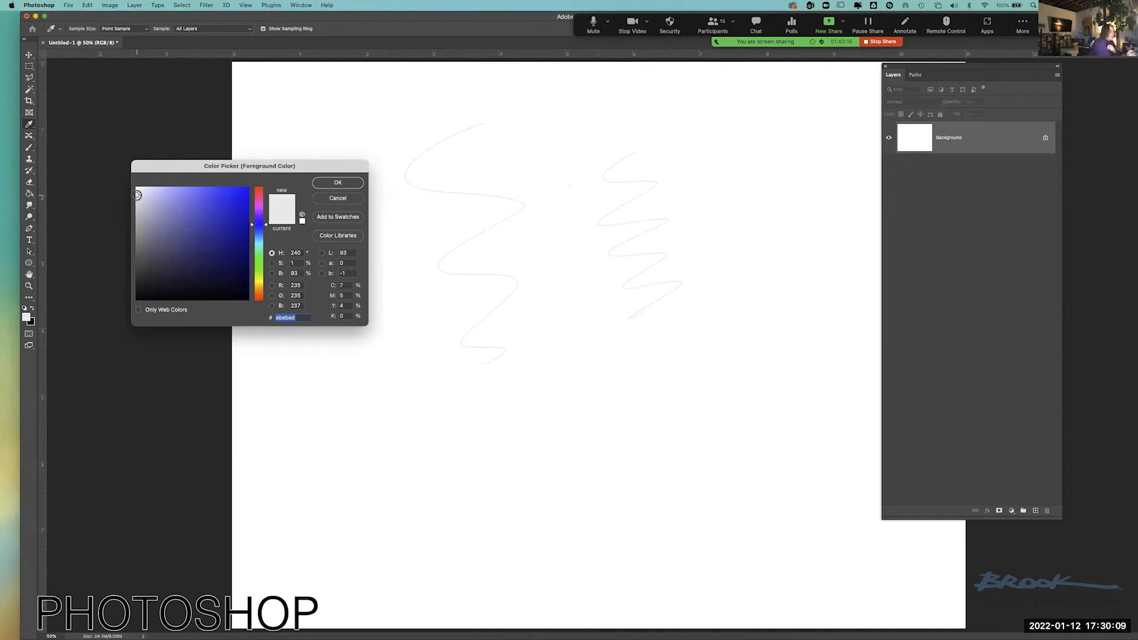
pyautogui.moveTo(139, 194)
pyautogui.mouseDown()
pyautogui.moveTo(132, 172)
pyautogui.moveTo(136, 197)
pyautogui.mouseUp()
pyautogui.click(343, 187)
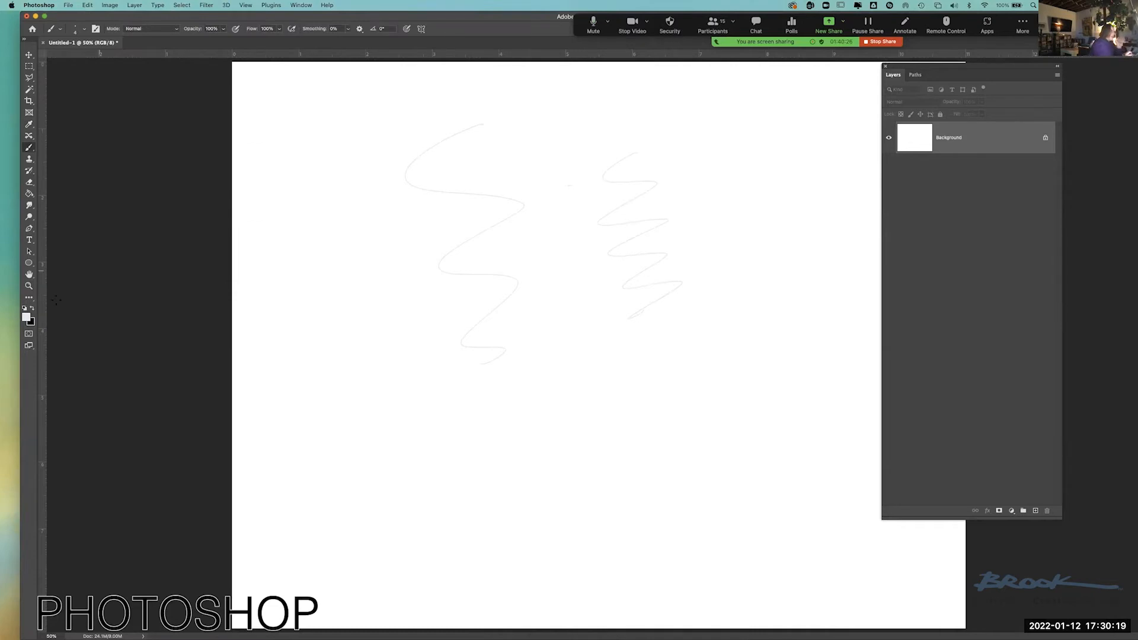
# Swap the foreground and background colors repeatedly until black is the foreground, and draw looping black strokes over the gray zigzags.
pyautogui.click(32, 311)
pyautogui.click(33, 311)
pyautogui.click(33, 311)
pyautogui.click(33, 311)
pyautogui.click(32, 311)
pyautogui.click(32, 311)
pyautogui.click(33, 310)
pyautogui.click(33, 311)
pyautogui.click(32, 311)
pyautogui.click(32, 310)
pyautogui.click(32, 310)
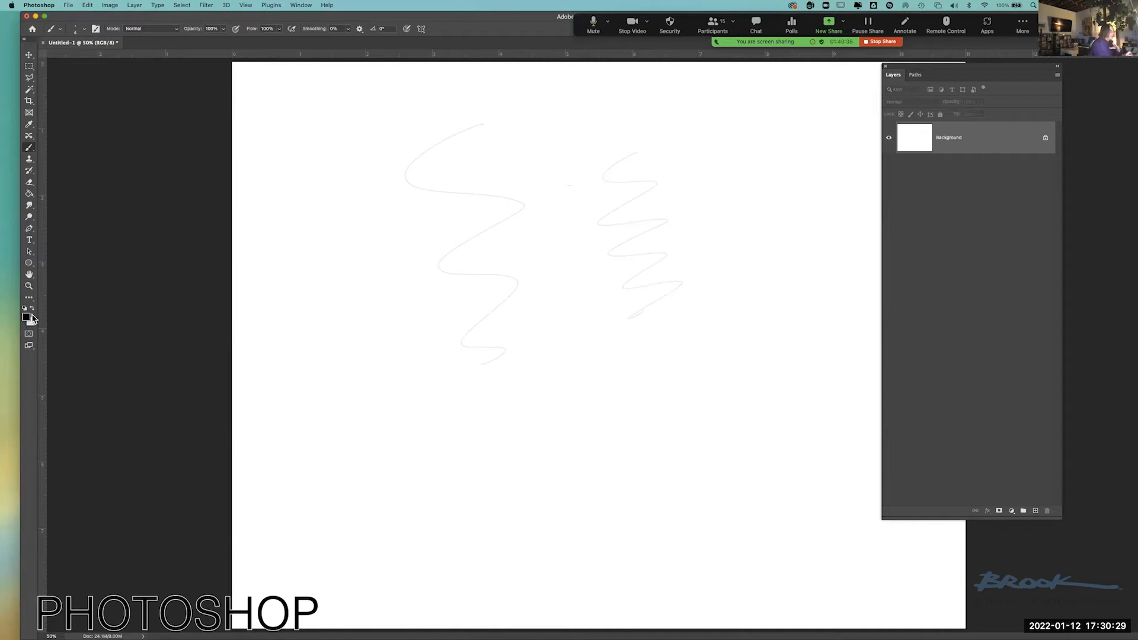
pyautogui.click(33, 310)
pyautogui.click(32, 310)
pyautogui.moveTo(406, 193)
pyautogui.mouseDown()
pyautogui.moveTo(375, 244)
pyautogui.moveTo(381, 303)
pyautogui.moveTo(528, 261)
pyautogui.mouseUp()
pyautogui.moveTo(419, 325)
pyautogui.mouseDown()
pyautogui.moveTo(565, 272)
pyautogui.moveTo(585, 396)
pyautogui.mouseUp()
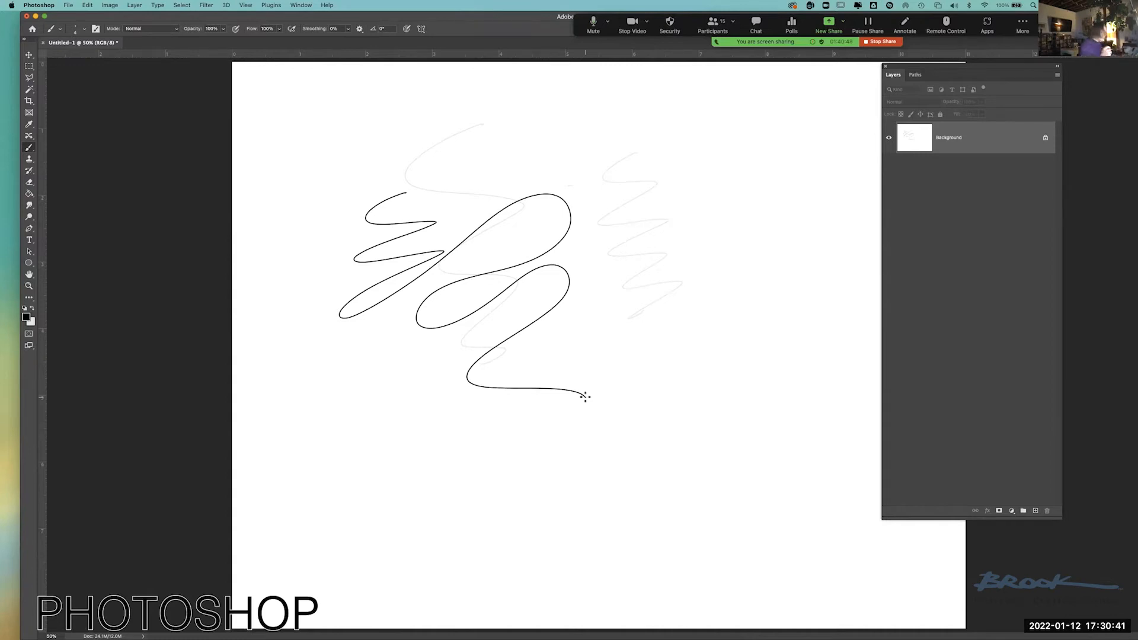
# Undo the black loops and gray zigzags, and move the Layers panel clear of the canvas.
pyautogui.press('super+z')
pyautogui.press('super+z')
pyautogui.press('super+z')
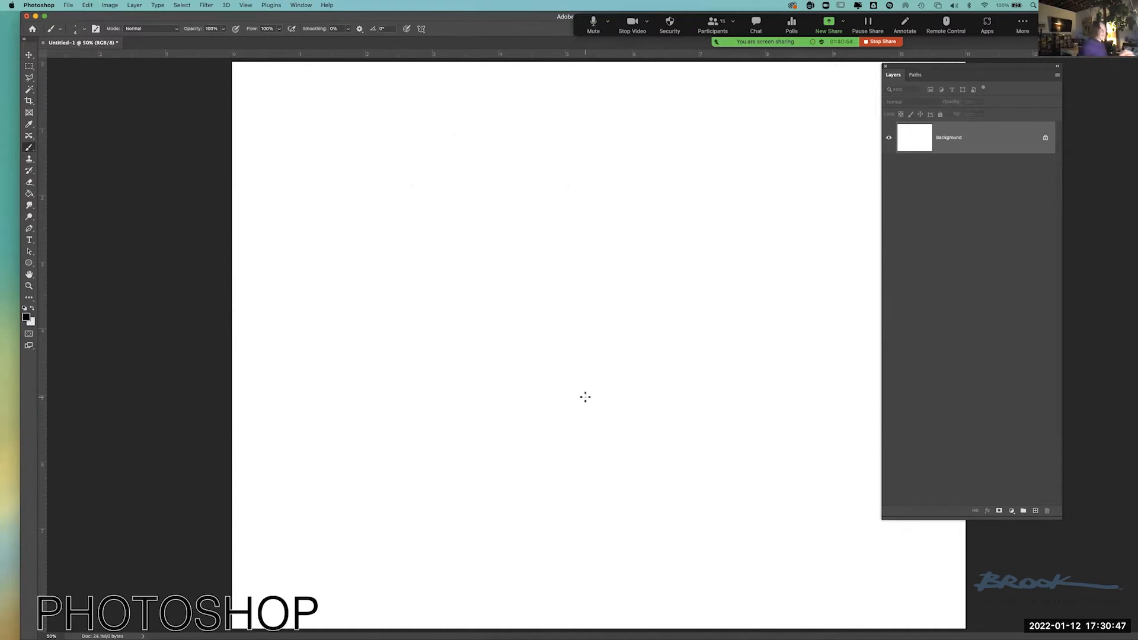
pyautogui.moveTo(912, 67); pyautogui.dragTo(1003, 65)
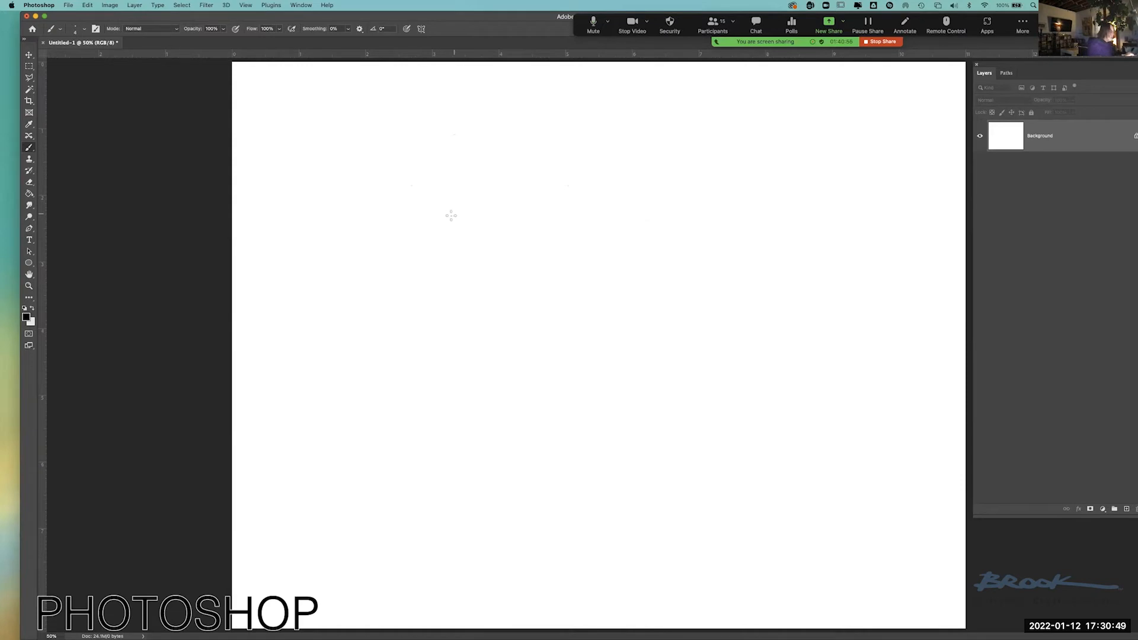
# Try six roughly parallel, rising curved strokes with the black brush across the upper half of the canvas, and undo them all.
pyautogui.moveTo(342, 232); pyautogui.dragTo(541, 144)
pyautogui.moveTo(378, 240); pyautogui.dragTo(572, 168)
pyautogui.moveTo(407, 259); pyautogui.dragTo(656, 173)
pyautogui.moveTo(419, 282); pyautogui.dragTo(721, 179)
pyautogui.moveTo(463, 301); pyautogui.dragTo(759, 203)
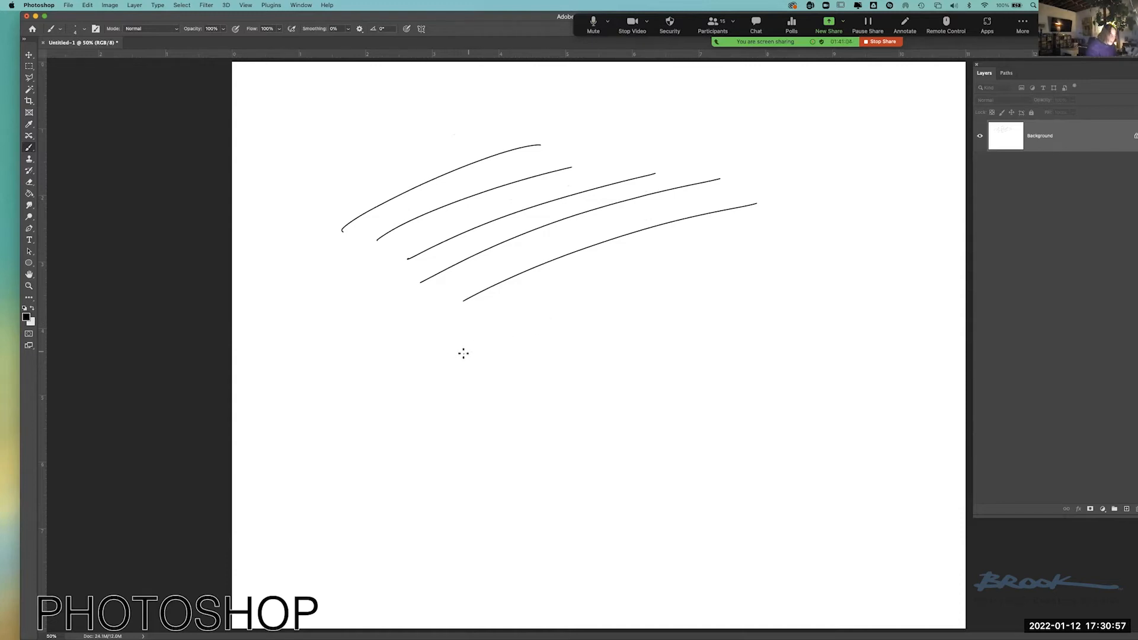
pyautogui.moveTo(455, 358)
pyautogui.mouseDown()
pyautogui.moveTo(576, 301)
pyautogui.moveTo(762, 252)
pyautogui.mouseUp()
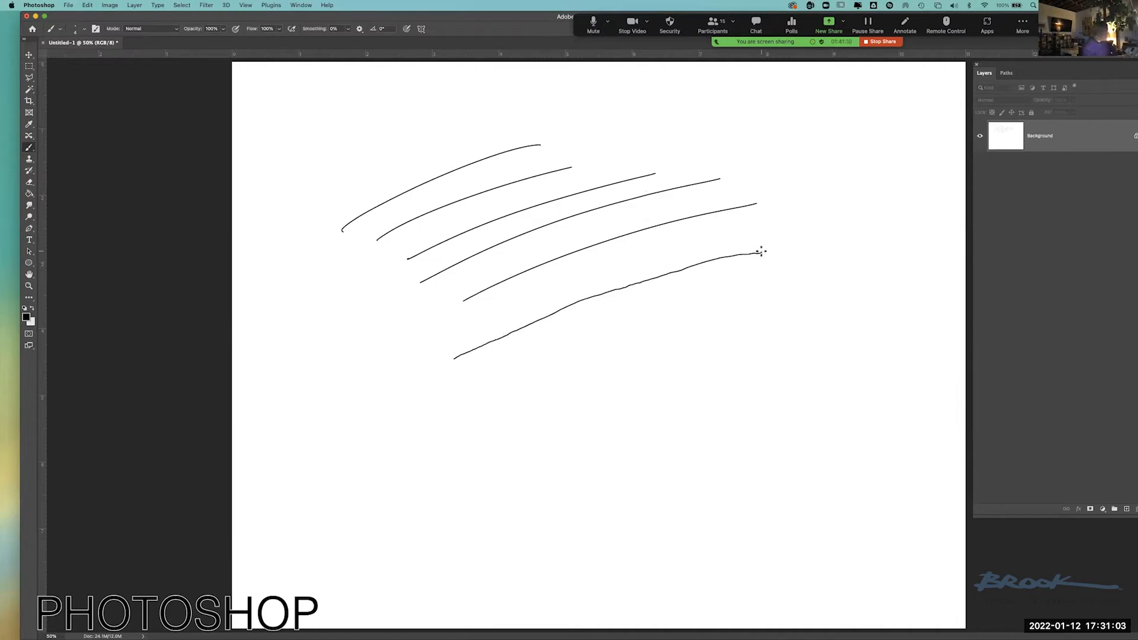
pyautogui.press('super+z')
pyautogui.press('super+z')
pyautogui.press('super+z')
pyautogui.press('super+z')
pyautogui.press('super+z')
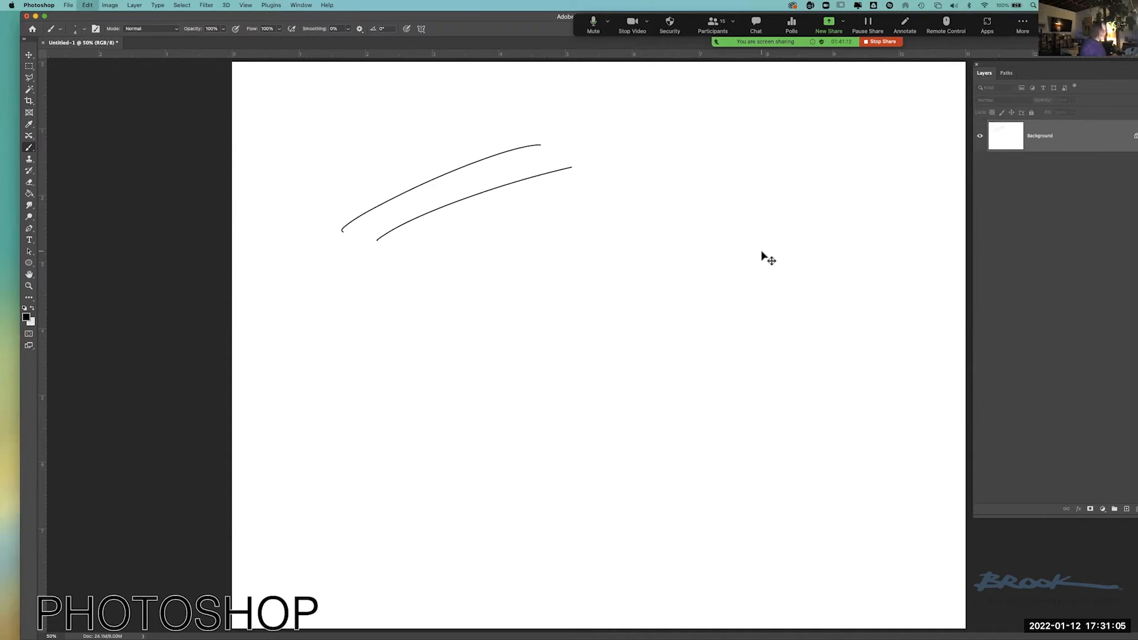
pyautogui.press('super+z')
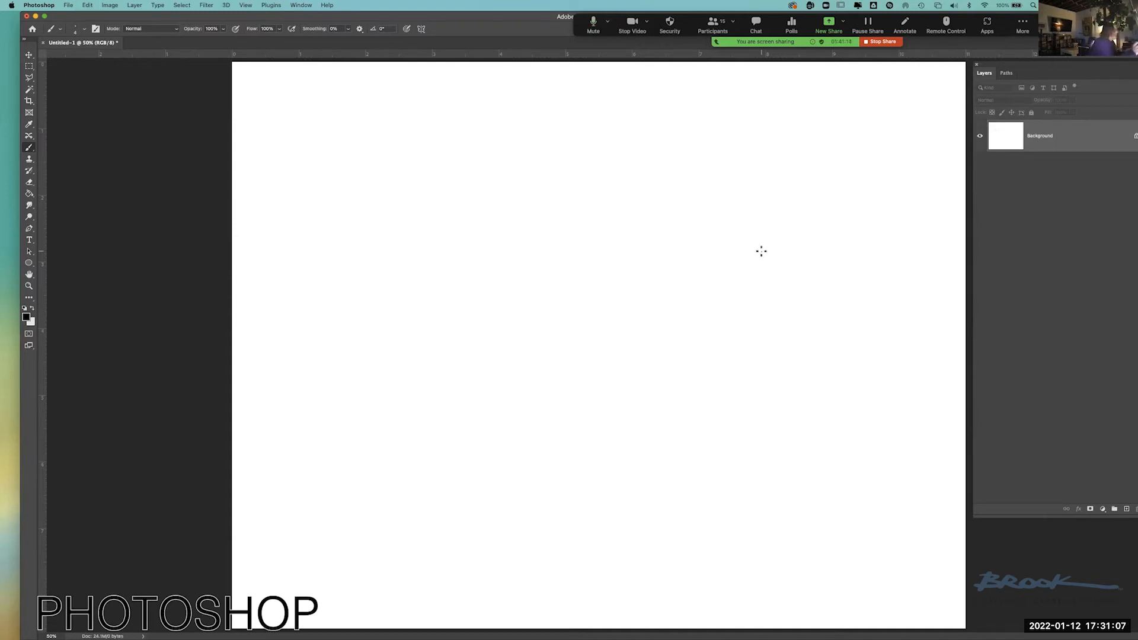
# Select the Soft Round Pressure Opacity and Flow brush preset and draw a thin wavy black stroke across the middle of the canvas.
pyautogui.click(79, 31)
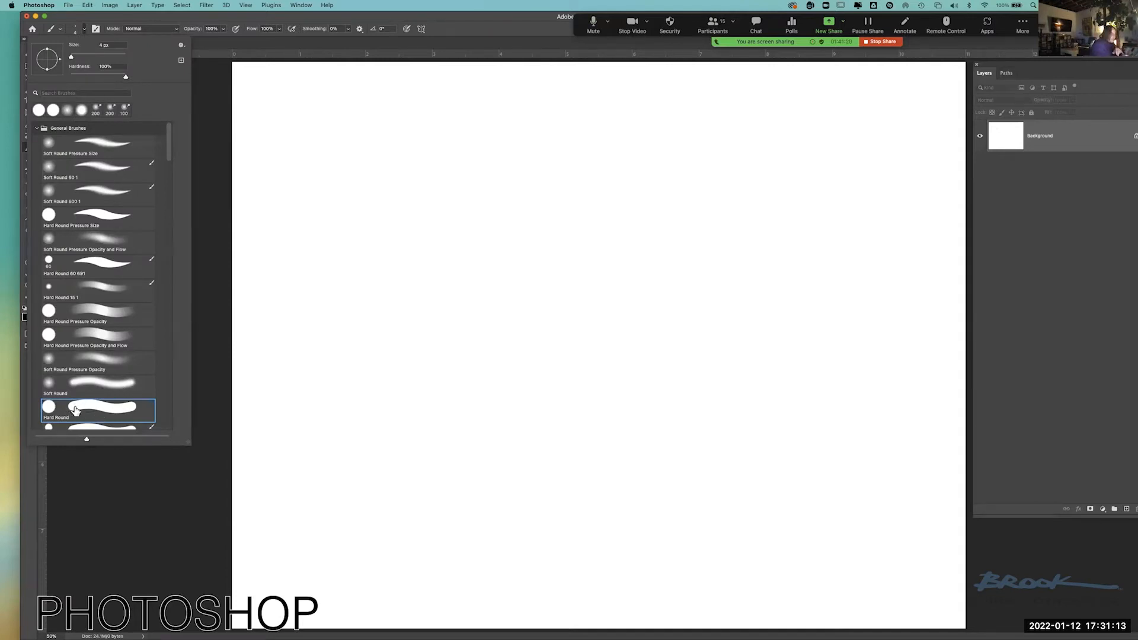
pyautogui.click(69, 19)
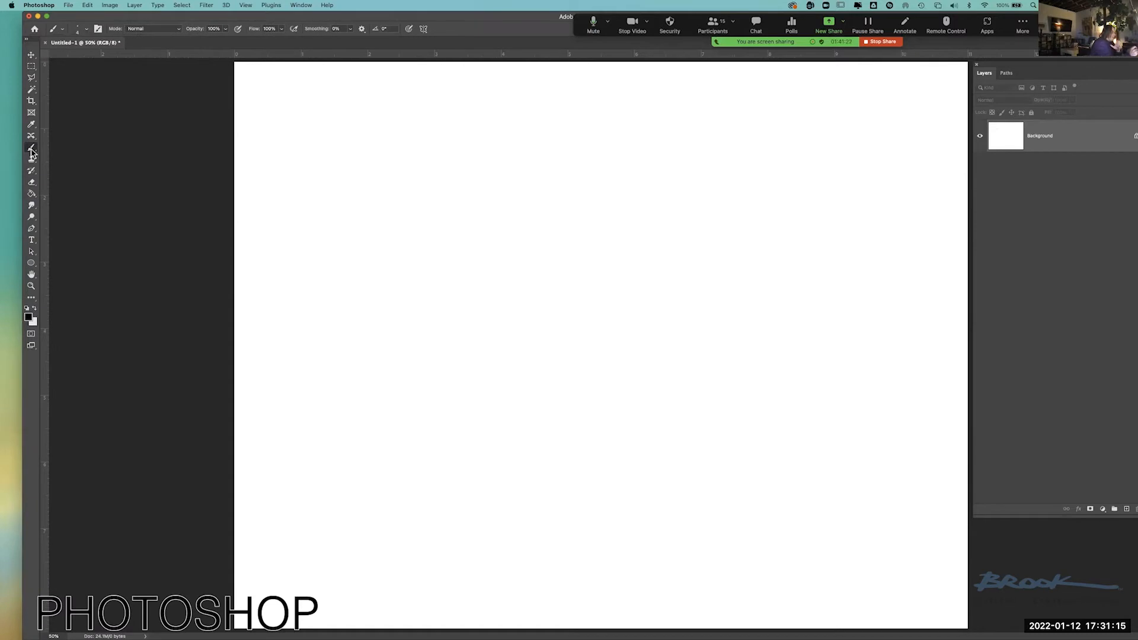
pyautogui.click(91, 31)
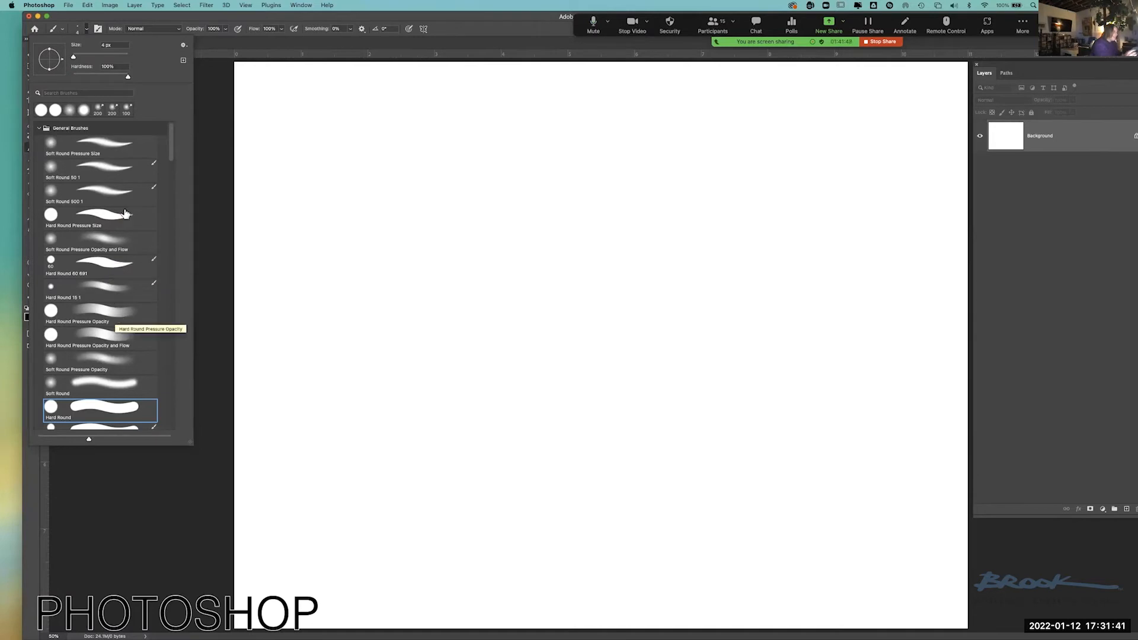
pyautogui.click(106, 243)
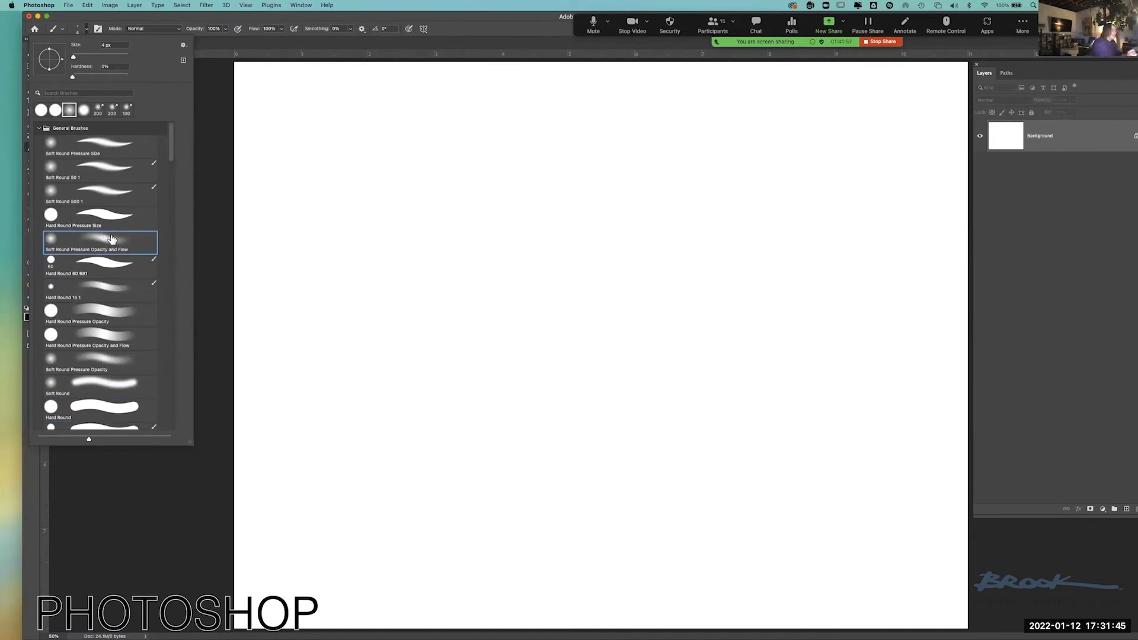
pyautogui.click(211, 233)
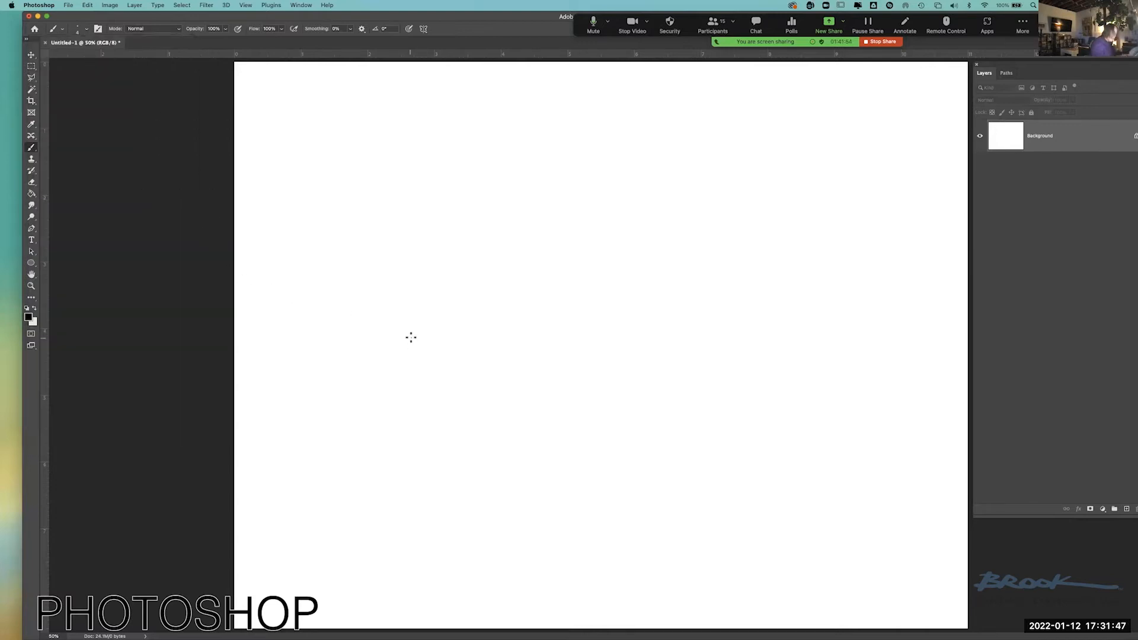
pyautogui.moveTo(410, 334)
pyautogui.mouseDown()
pyautogui.moveTo(453, 289)
pyautogui.moveTo(458, 310)
pyautogui.moveTo(544, 271)
pyautogui.moveTo(525, 294)
pyautogui.moveTo(560, 289)
pyautogui.moveTo(565, 326)
pyautogui.mouseUp()
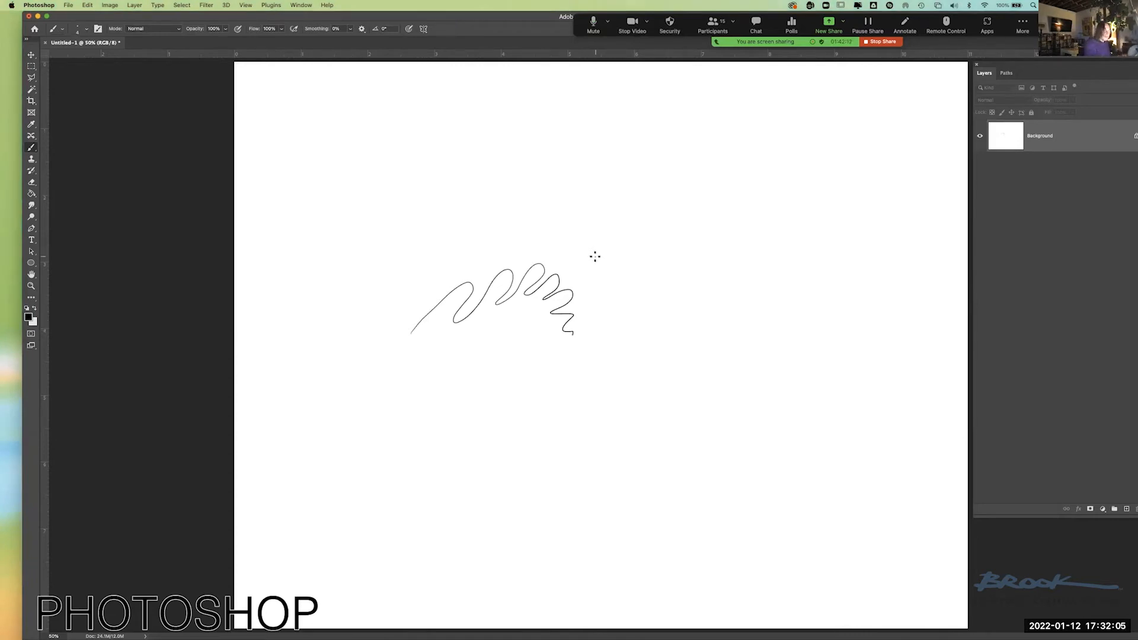
# Enlarge the soft brush and draw a thick, winding stroke above the thin wavy line, varying the pressure.
pyautogui.press(']')
pyautogui.press(']')
pyautogui.press(']')
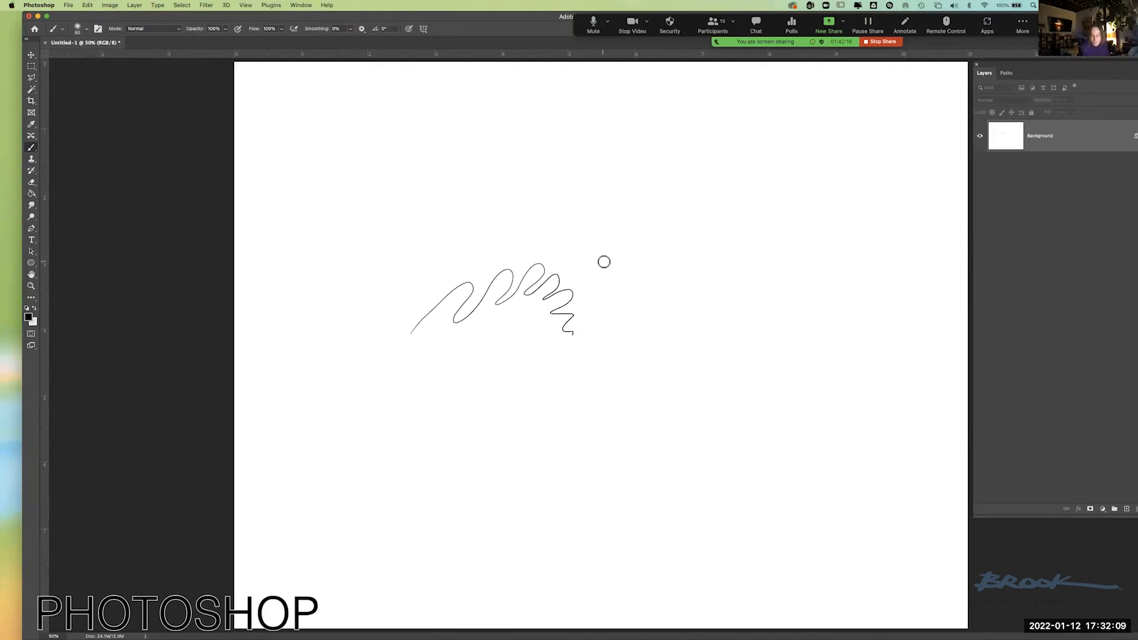
pyautogui.press('[')
pyautogui.press('[')
pyautogui.press(']')
pyautogui.press(']')
pyautogui.press(']')
pyautogui.press(']')
pyautogui.moveTo(463, 232)
pyautogui.mouseDown()
pyautogui.moveTo(567, 155)
pyautogui.moveTo(616, 175)
pyautogui.moveTo(573, 211)
pyautogui.moveTo(696, 198)
pyautogui.moveTo(634, 244)
pyautogui.moveTo(723, 277)
pyautogui.moveTo(691, 294)
pyautogui.mouseUp()
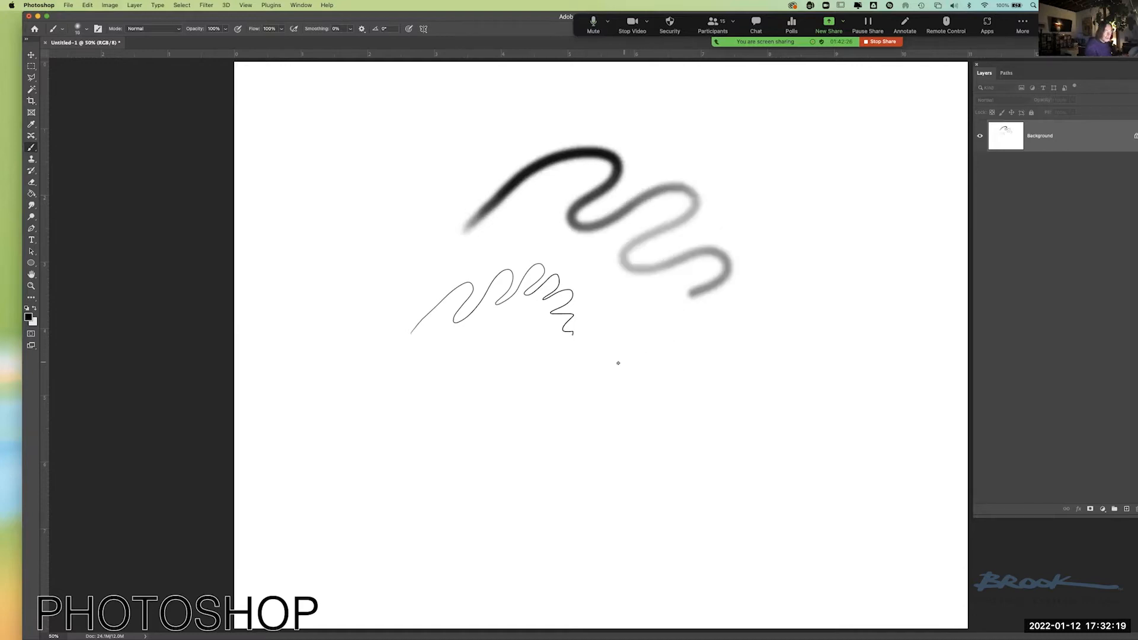
# Draw a thin rising curve below the winding stroke, and with an enlarged brush add a broader, soft gray curve beside it.
pyautogui.moveTo(623, 354); pyautogui.dragTo(714, 336)
pyautogui.press(']')
pyautogui.press(']')
pyautogui.press(']')
pyautogui.press(']')
pyautogui.press(']')
pyautogui.press(']')
pyautogui.press(']')
pyautogui.press(']')
pyautogui.moveTo(644, 372)
pyautogui.mouseDown()
pyautogui.moveTo(682, 357)
pyautogui.moveTo(818, 339)
pyautogui.mouseUp()
# Enlarge the brush greatly and paint one huge, soft gray smudge across the lower-right part of the canvas.
pyautogui.press(']')
pyautogui.press(']')
pyautogui.press(']')
pyautogui.press(']')
pyautogui.press(']')
pyautogui.press(']')
pyautogui.press(']')
pyautogui.press(']')
pyautogui.press(']')
pyautogui.press(']')
pyautogui.press(']')
pyautogui.press(']')
pyautogui.press(']')
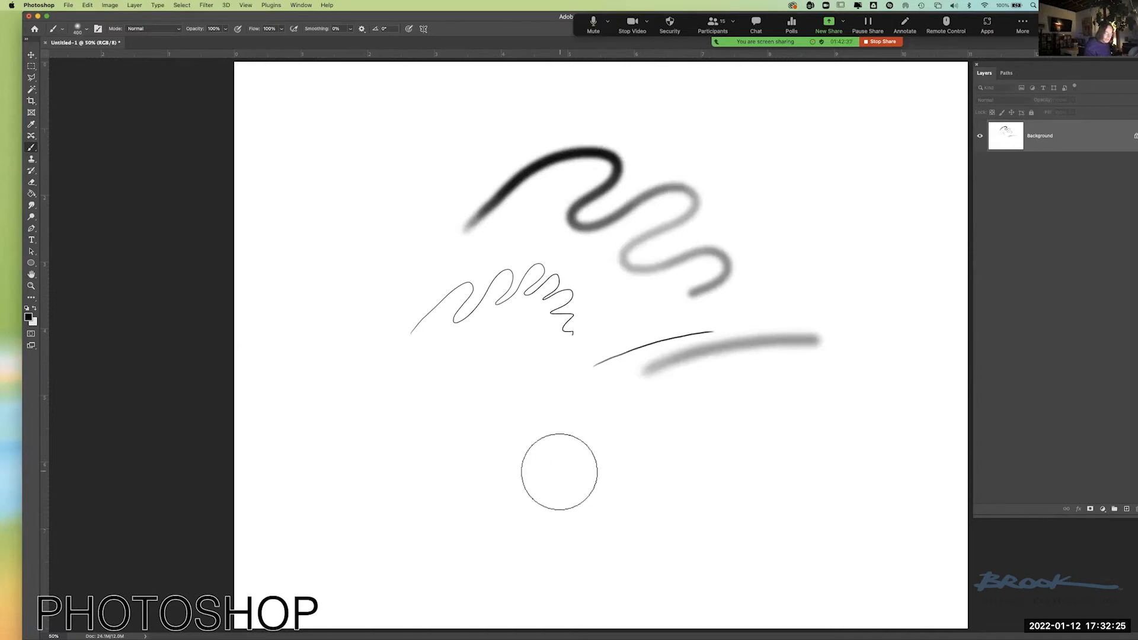
pyautogui.moveTo(584, 470)
pyautogui.mouseDown()
pyautogui.moveTo(703, 430)
pyautogui.moveTo(866, 415)
pyautogui.mouseUp()
# Reduce the soft brush to 80 px and draw a dark, slightly rising stroke just above the thin curve.
pyautogui.press('[')
pyautogui.press('[')
pyautogui.press('[')
pyautogui.press('[')
pyautogui.press('[')
pyautogui.press('[')
pyautogui.press('[')
pyautogui.press('[')
pyautogui.press('[')
pyautogui.press('[')
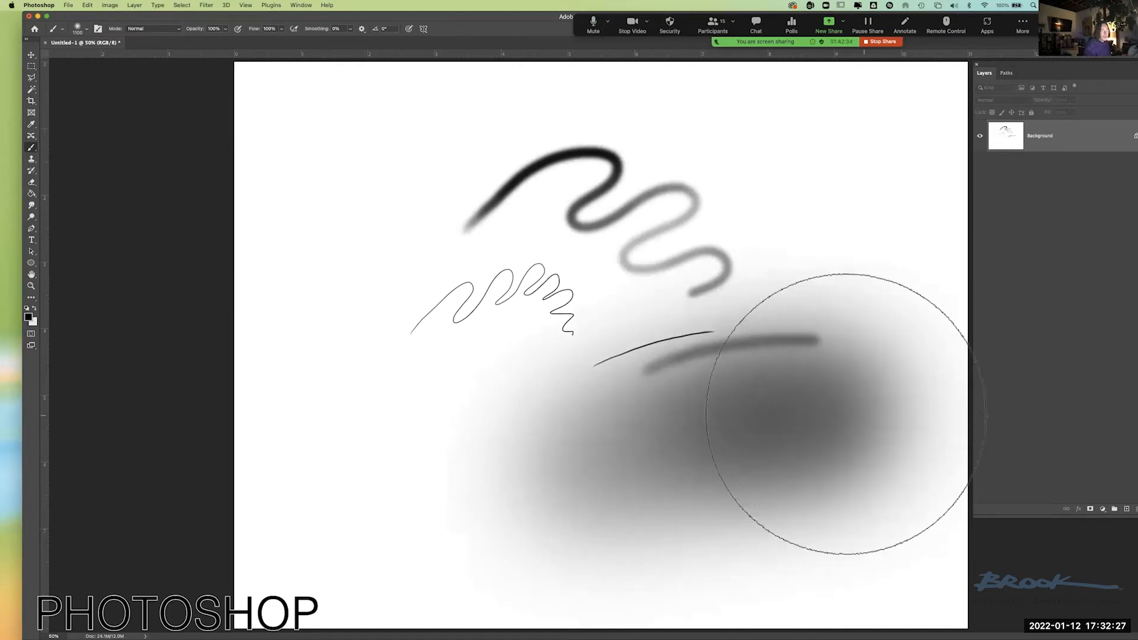
pyautogui.press('[')
pyautogui.press('[')
pyautogui.press('[')
pyautogui.press('[')
pyautogui.press('[')
pyautogui.press('[')
pyautogui.press('[')
pyautogui.press('[')
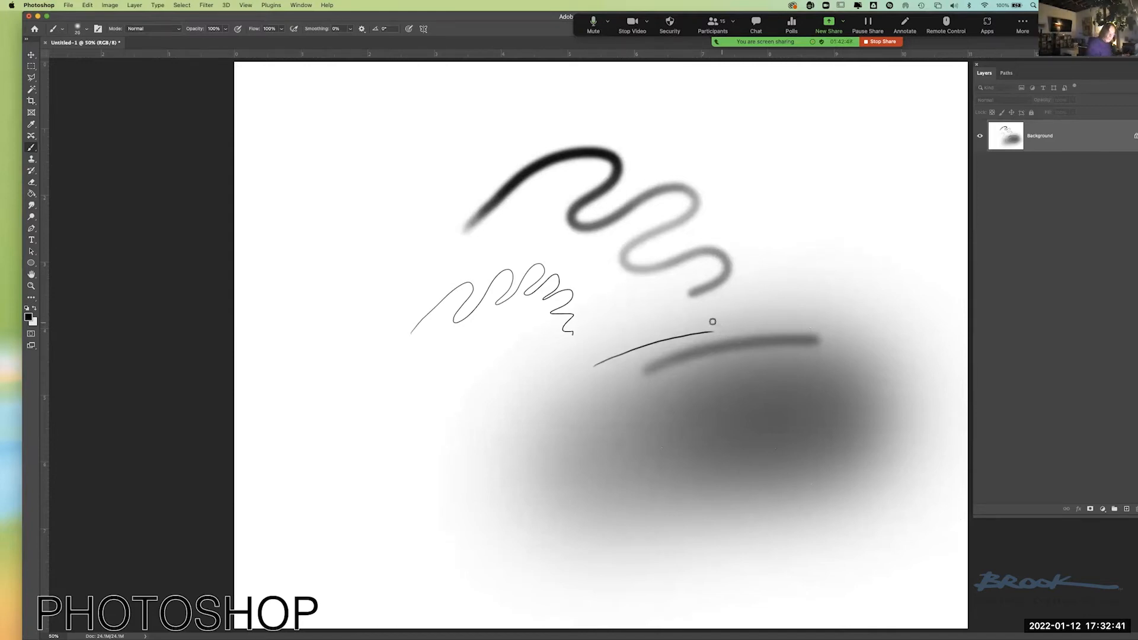
pyautogui.moveTo(606, 319); pyautogui.dragTo(796, 280)
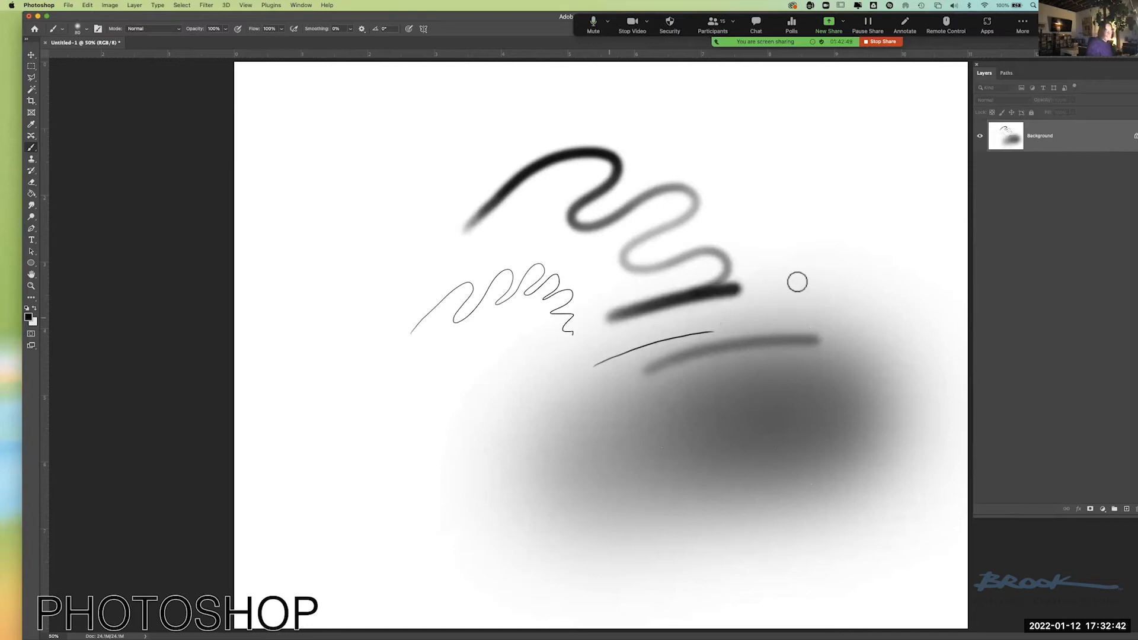
# Select the Hard Round 60 brush preset and draw a long tapered black arc and shorter strokes across the canvas's upper part.
pyautogui.click(79, 31)
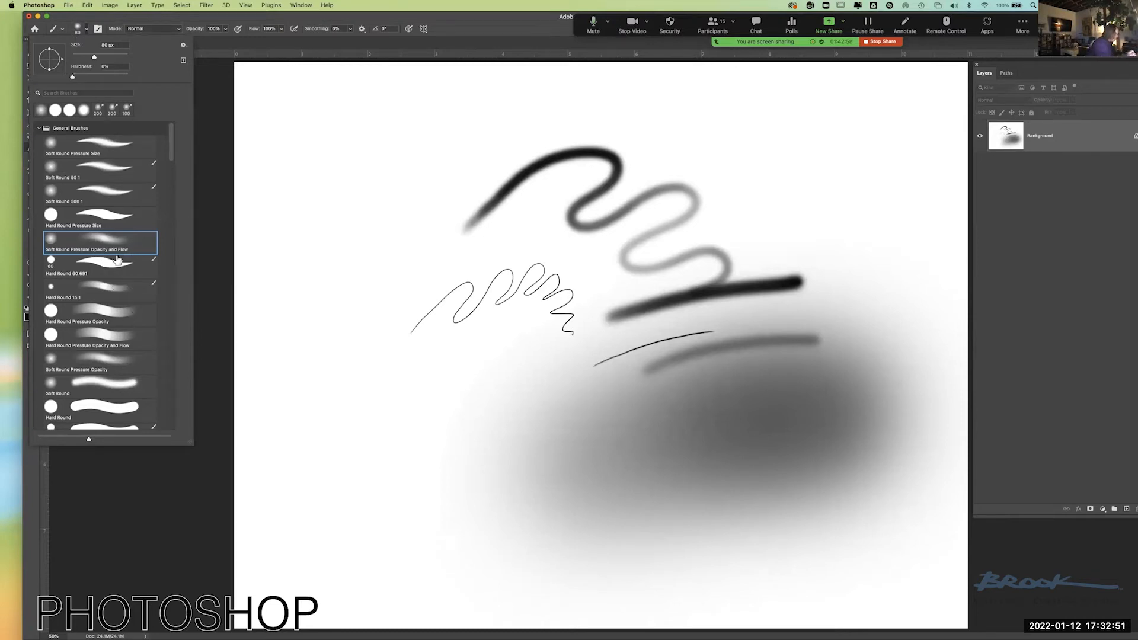
pyautogui.click(104, 266)
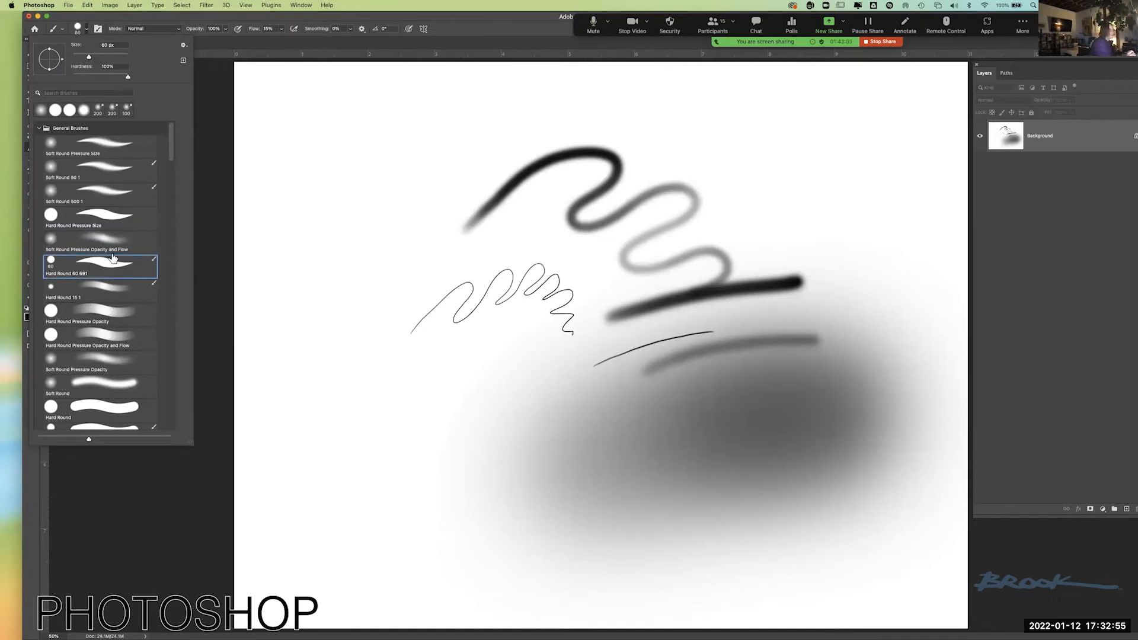
pyautogui.click(460, 25)
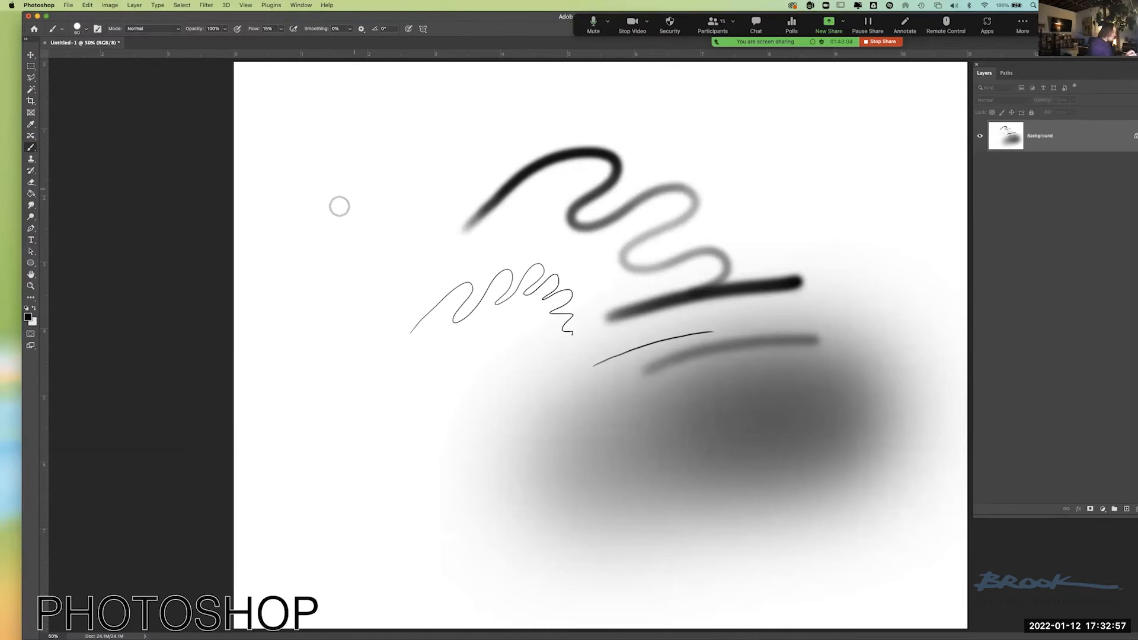
pyautogui.moveTo(316, 219)
pyautogui.mouseDown()
pyautogui.moveTo(489, 136)
pyautogui.moveTo(692, 111)
pyautogui.mouseUp()
pyautogui.moveTo(639, 165)
pyautogui.mouseDown()
pyautogui.moveTo(703, 150)
pyautogui.moveTo(830, 150)
pyautogui.mouseUp()
pyautogui.moveTo(634, 204); pyautogui.dragTo(836, 174)
# Shrink the hard round brush and draw a series of thin, tapering, rising strokes down through the gray smudge.
pyautogui.press('[')
pyautogui.press('[')
pyautogui.press('[')
pyautogui.press('[')
pyautogui.press('[')
pyautogui.press('[')
pyautogui.press('[')
pyautogui.press('[')
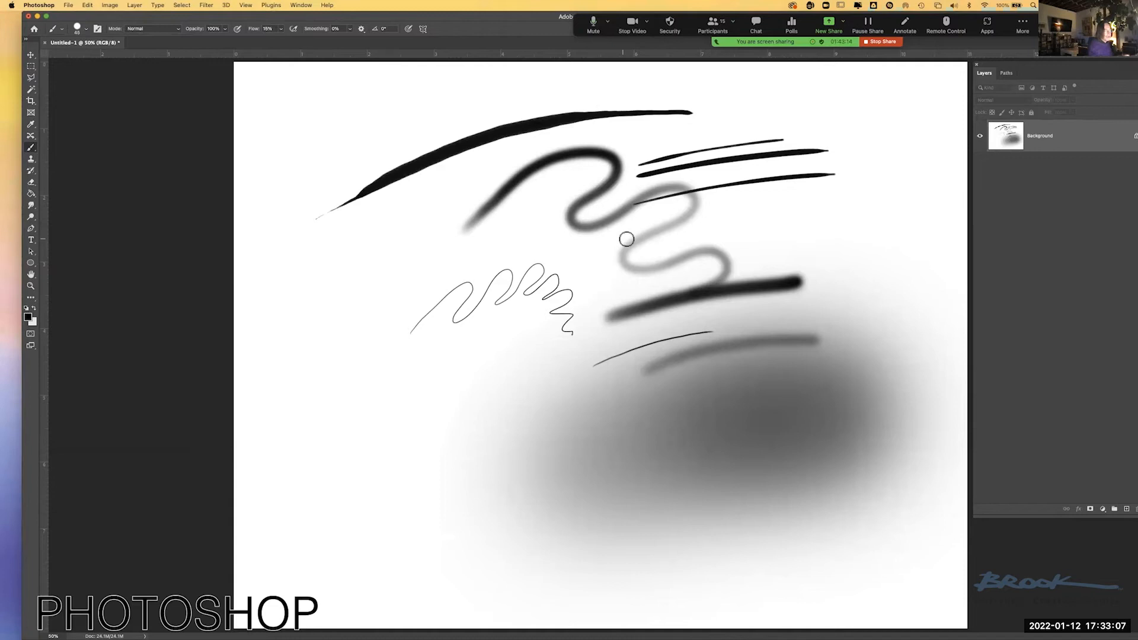
pyautogui.moveTo(562, 264)
pyautogui.mouseDown()
pyautogui.moveTo(804, 203)
pyautogui.moveTo(617, 258)
pyautogui.moveTo(836, 217)
pyautogui.mouseUp()
pyautogui.moveTo(582, 296)
pyautogui.mouseDown()
pyautogui.moveTo(748, 255)
pyautogui.moveTo(877, 243)
pyautogui.mouseUp()
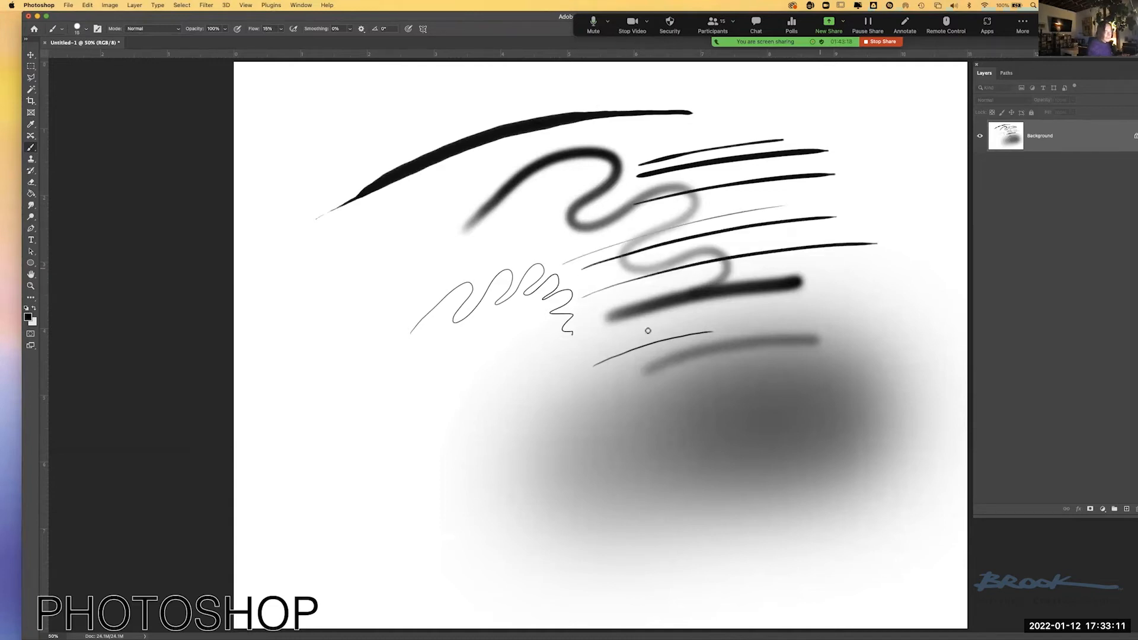
pyautogui.moveTo(441, 403)
pyautogui.mouseDown()
pyautogui.moveTo(566, 349)
pyautogui.moveTo(752, 305)
pyautogui.mouseUp()
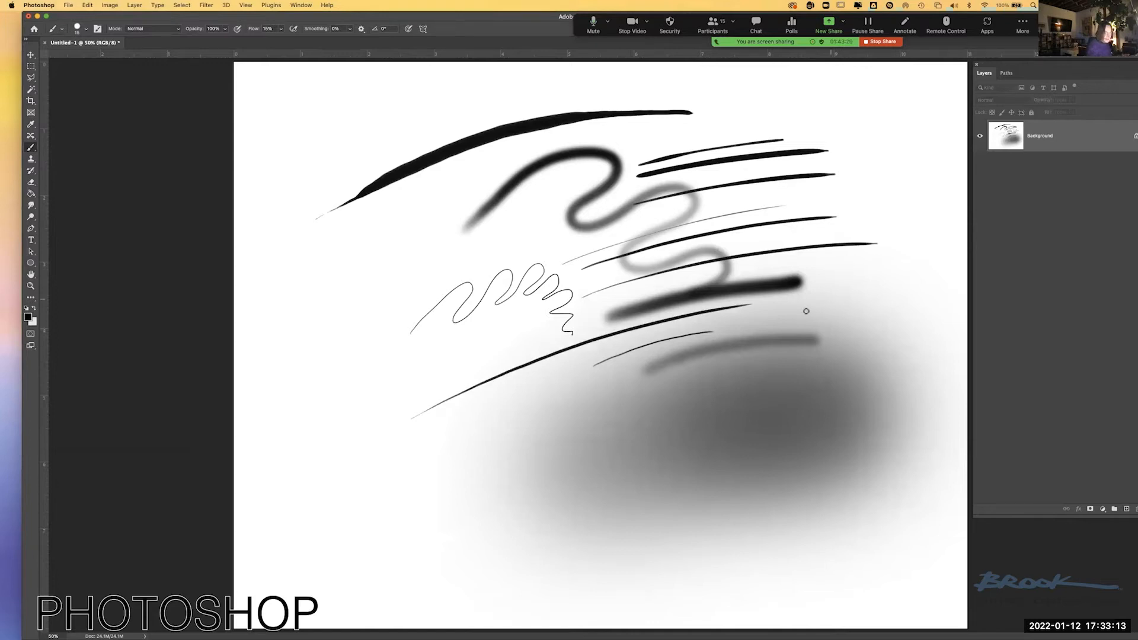
pyautogui.moveTo(468, 464)
pyautogui.mouseDown()
pyautogui.moveTo(683, 372)
pyautogui.moveTo(839, 345)
pyautogui.mouseUp()
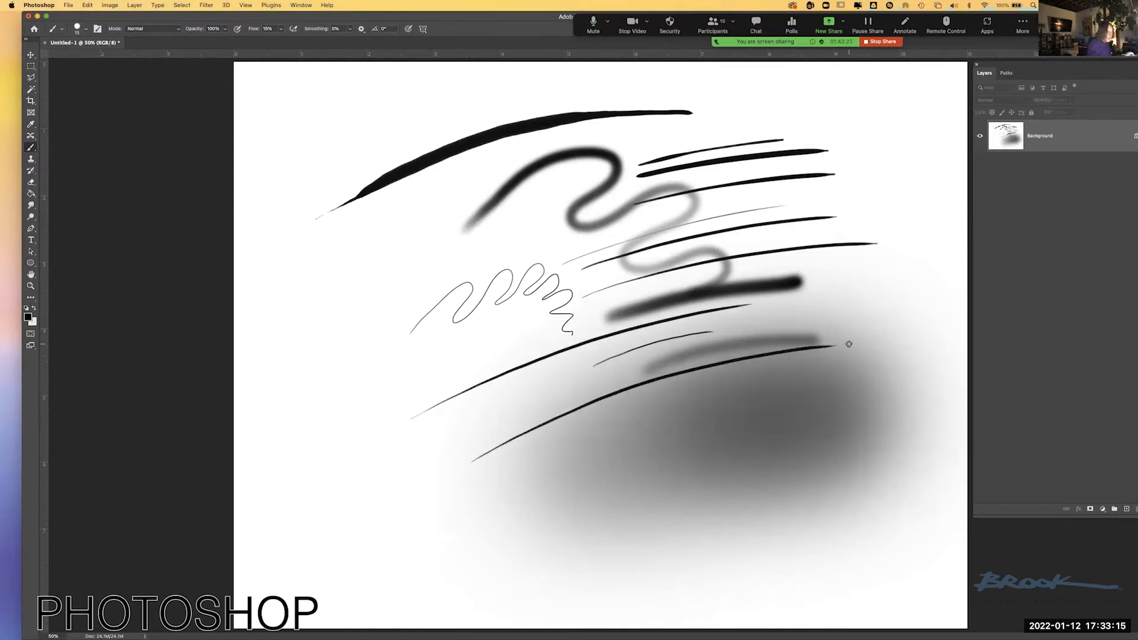
# Draw an open rounded outline on the canvas's left side and shade its left end with diagonal hatching.
pyautogui.moveTo(406, 211)
pyautogui.mouseDown()
pyautogui.moveTo(304, 277)
pyautogui.moveTo(445, 299)
pyautogui.mouseUp()
pyautogui.moveTo(349, 259)
pyautogui.mouseDown()
pyautogui.moveTo(304, 310)
pyautogui.moveTo(327, 306)
pyautogui.moveTo(322, 324)
pyautogui.moveTo(338, 328)
pyautogui.moveTo(354, 244)
pyautogui.mouseUp()
pyautogui.moveTo(301, 283)
pyautogui.mouseDown()
pyautogui.moveTo(360, 226)
pyautogui.moveTo(346, 233)
pyautogui.mouseUp()
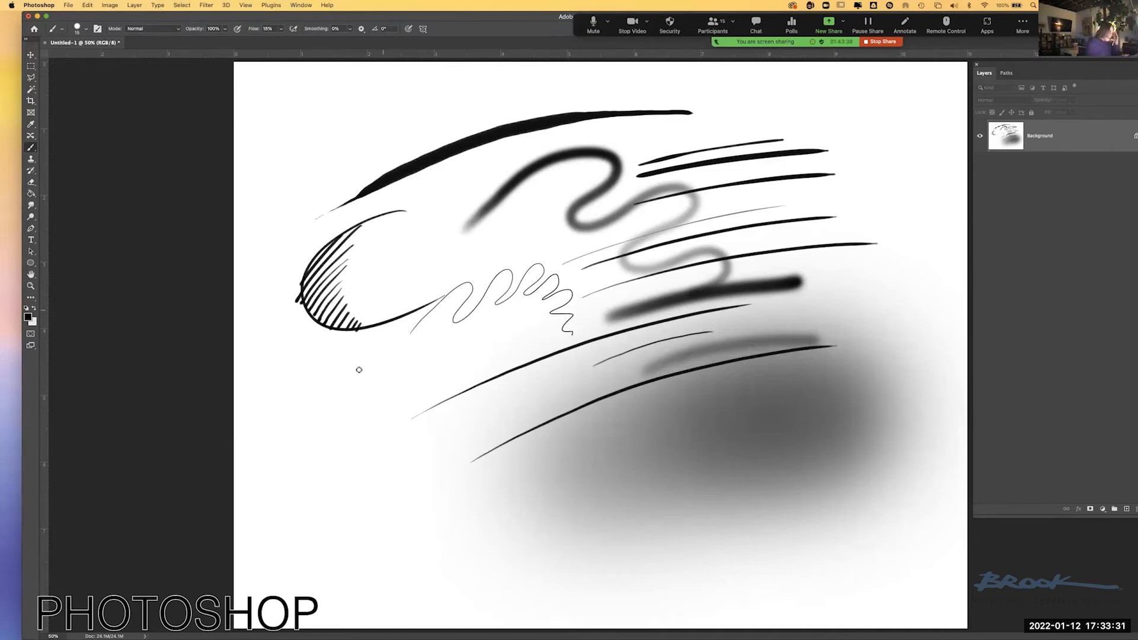
# Draw a rising curve across the lower edge of the gray smudge and a looping squiggle below the hatched shape.
pyautogui.moveTo(503, 523)
pyautogui.mouseDown()
pyautogui.moveTo(580, 517)
pyautogui.moveTo(745, 459)
pyautogui.mouseUp()
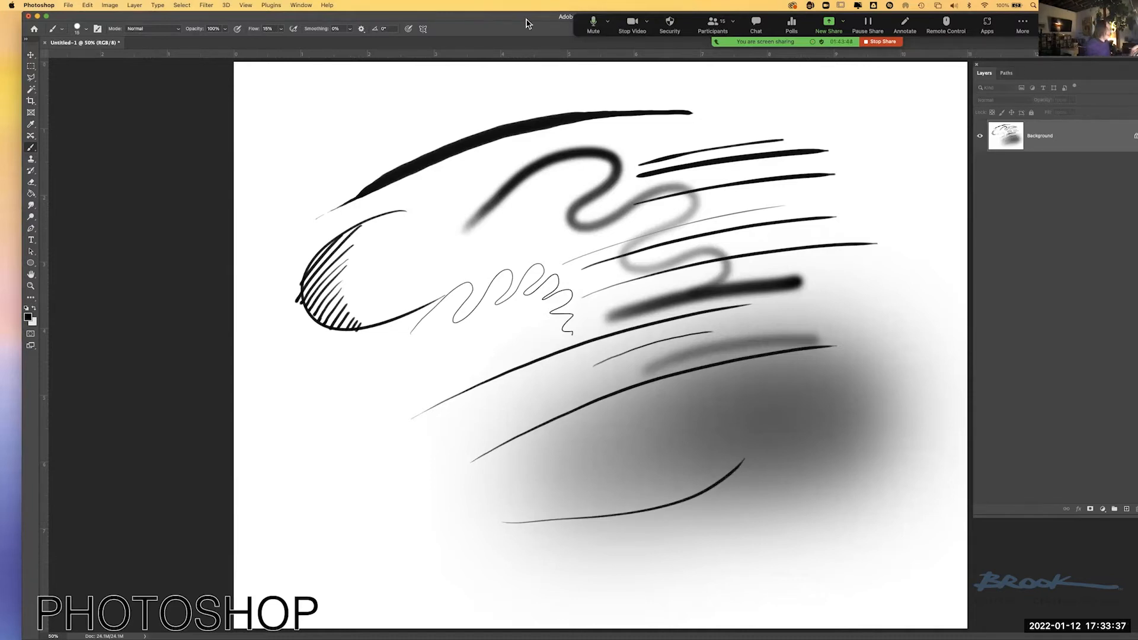
pyautogui.moveTo(492, 20); pyautogui.dragTo(458, 19)
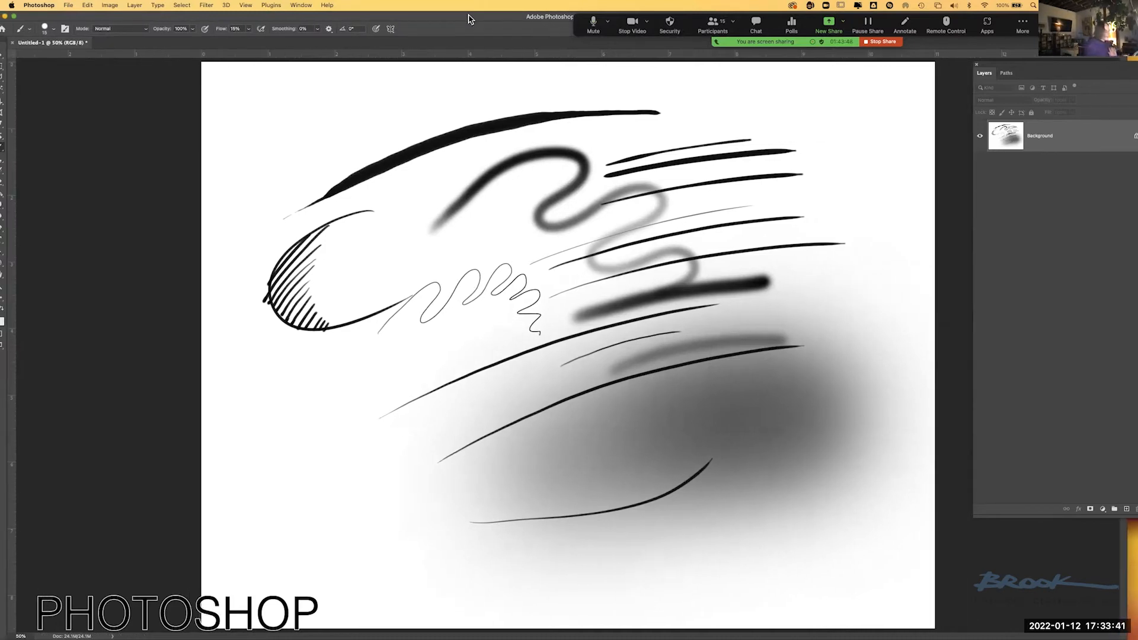
pyautogui.moveTo(323, 359)
pyautogui.mouseDown()
pyautogui.moveTo(376, 351)
pyautogui.moveTo(308, 388)
pyautogui.moveTo(365, 374)
pyautogui.moveTo(333, 401)
pyautogui.moveTo(362, 411)
pyautogui.moveTo(338, 461)
pyautogui.moveTo(387, 462)
pyautogui.mouseUp()
pyautogui.moveTo(99, 20); pyautogui.dragTo(125, 21)
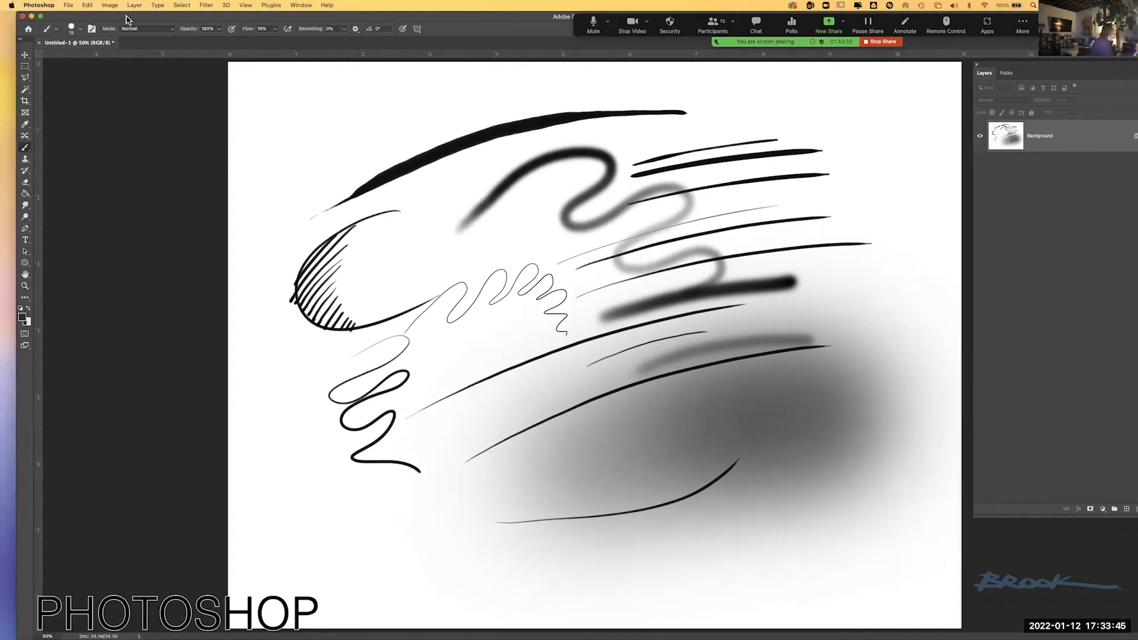
# Select the Hard Round Pressure Opacity brush preset and, with a larger size, draw long fading strokes along the top of the canvas.
pyautogui.click(80, 28)
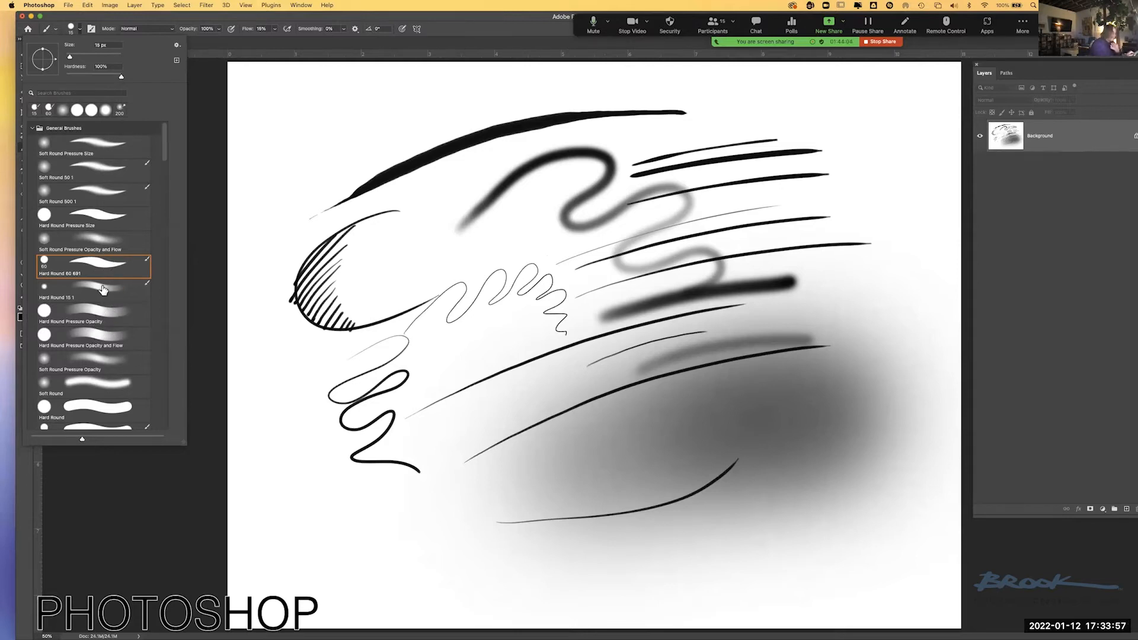
pyautogui.click(106, 313)
pyautogui.click(323, 142)
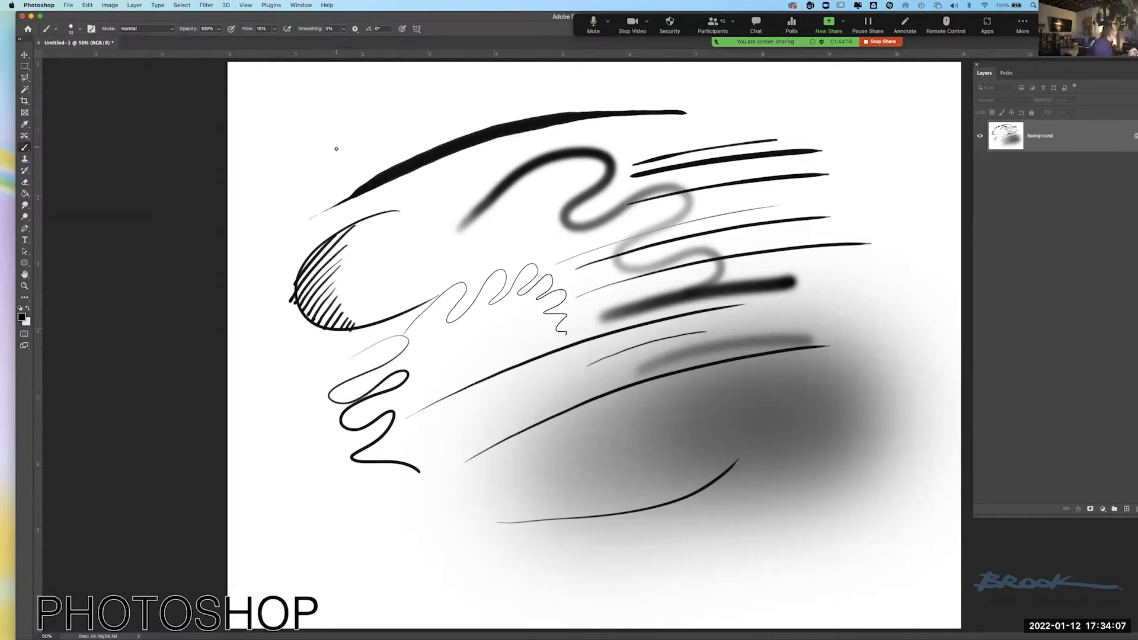
pyautogui.press(']')
pyautogui.press(']')
pyautogui.moveTo(278, 184)
pyautogui.mouseDown()
pyautogui.moveTo(373, 137)
pyautogui.moveTo(503, 96)
pyautogui.moveTo(639, 86)
pyautogui.moveTo(770, 93)
pyautogui.mouseUp()
pyautogui.moveTo(273, 143)
pyautogui.mouseDown()
pyautogui.moveTo(451, 85)
pyautogui.moveTo(513, 77)
pyautogui.mouseUp()
# Shrink the brush and add several fine, pressure-varied lines around the strokes in the upper part of the canvas.
pyautogui.press('[')
pyautogui.press('[')
pyautogui.press('[')
pyautogui.moveTo(360, 166); pyautogui.dragTo(530, 106)
pyautogui.moveTo(416, 142)
pyautogui.mouseDown()
pyautogui.moveTo(617, 97)
pyautogui.moveTo(497, 117)
pyautogui.moveTo(708, 89)
pyautogui.mouseUp()
pyautogui.moveTo(617, 136)
pyautogui.mouseDown()
pyautogui.moveTo(802, 115)
pyautogui.moveTo(796, 130)
pyautogui.moveTo(868, 137)
pyautogui.mouseUp()
pyautogui.moveTo(706, 206); pyautogui.dragTo(884, 188)
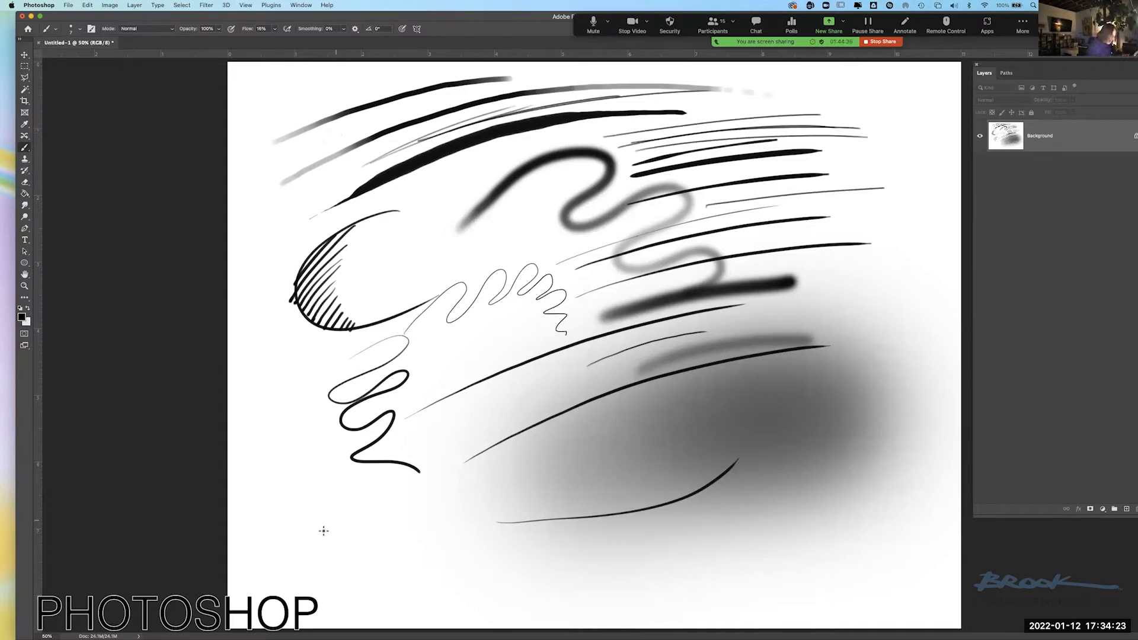
# Sketch a loose cube in perspective in the lower-left area of the canvas, below the squiggle.
pyautogui.moveTo(313, 507)
pyautogui.mouseDown()
pyautogui.moveTo(340, 594)
pyautogui.moveTo(445, 559)
pyautogui.mouseUp()
pyautogui.moveTo(363, 584); pyautogui.dragTo(442, 540)
pyautogui.moveTo(305, 511)
pyautogui.mouseDown()
pyautogui.moveTo(409, 484)
pyautogui.moveTo(421, 567)
pyautogui.mouseUp()
pyautogui.moveTo(395, 488)
pyautogui.mouseDown()
pyautogui.moveTo(441, 449)
pyautogui.moveTo(461, 526)
pyautogui.mouseUp()
pyautogui.moveTo(435, 563); pyautogui.dragTo(477, 508)
pyautogui.moveTo(318, 505)
pyautogui.mouseDown()
pyautogui.moveTo(361, 468)
pyautogui.moveTo(439, 442)
pyautogui.mouseUp()
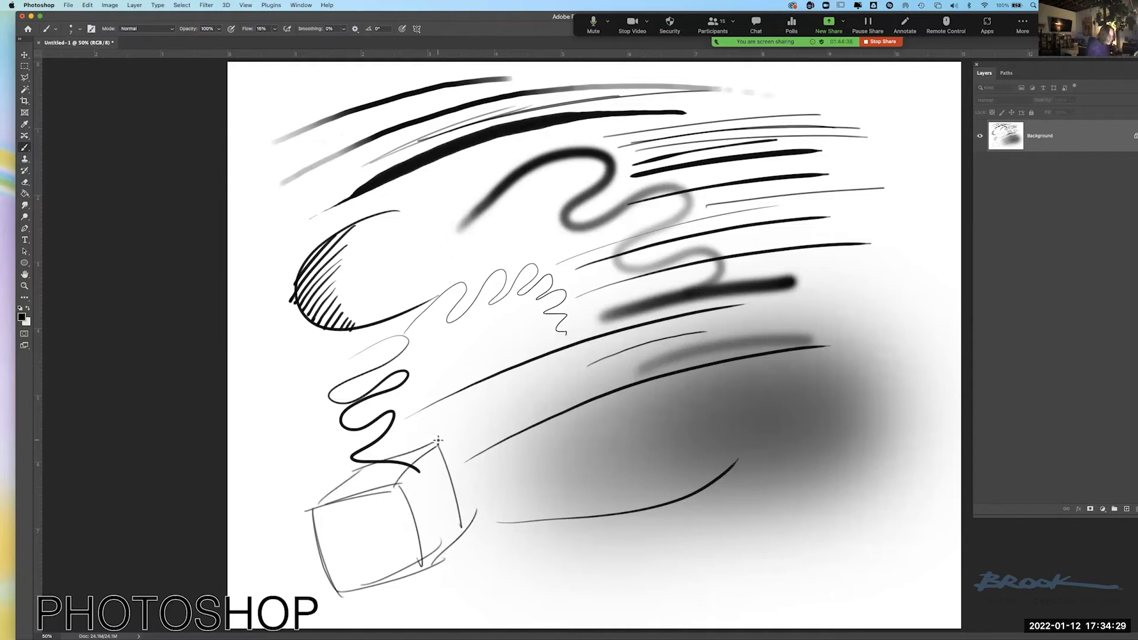
# Switch back to the Hard Round 60 brush preset at a reduced size, placing a dot in the canvas's upper-left area.
pyautogui.click(73, 29)
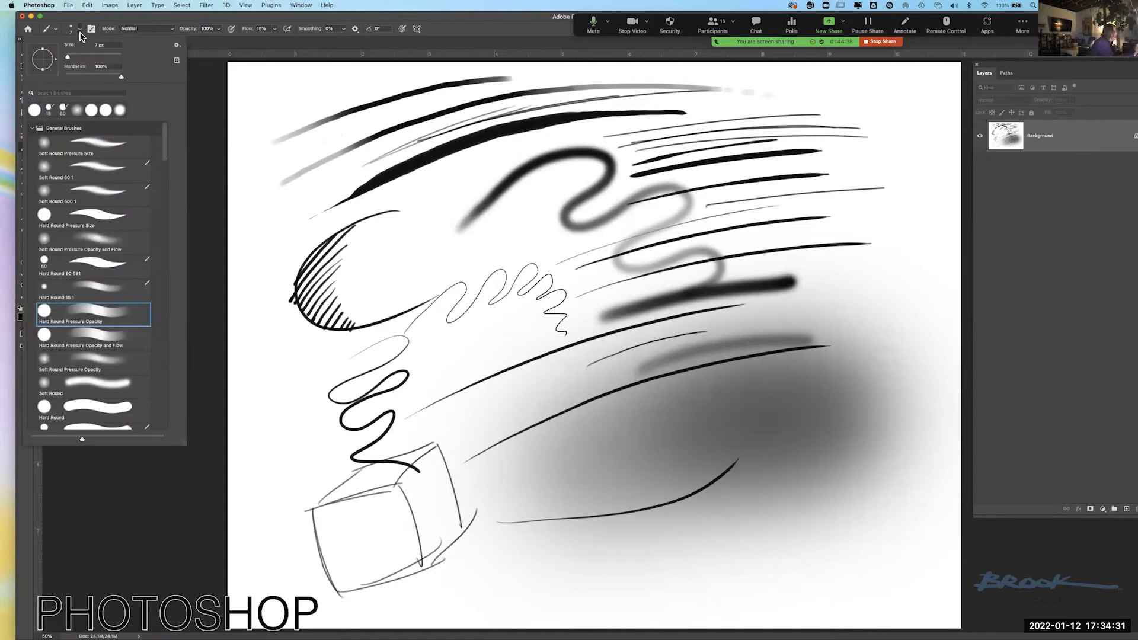
pyautogui.click(116, 261)
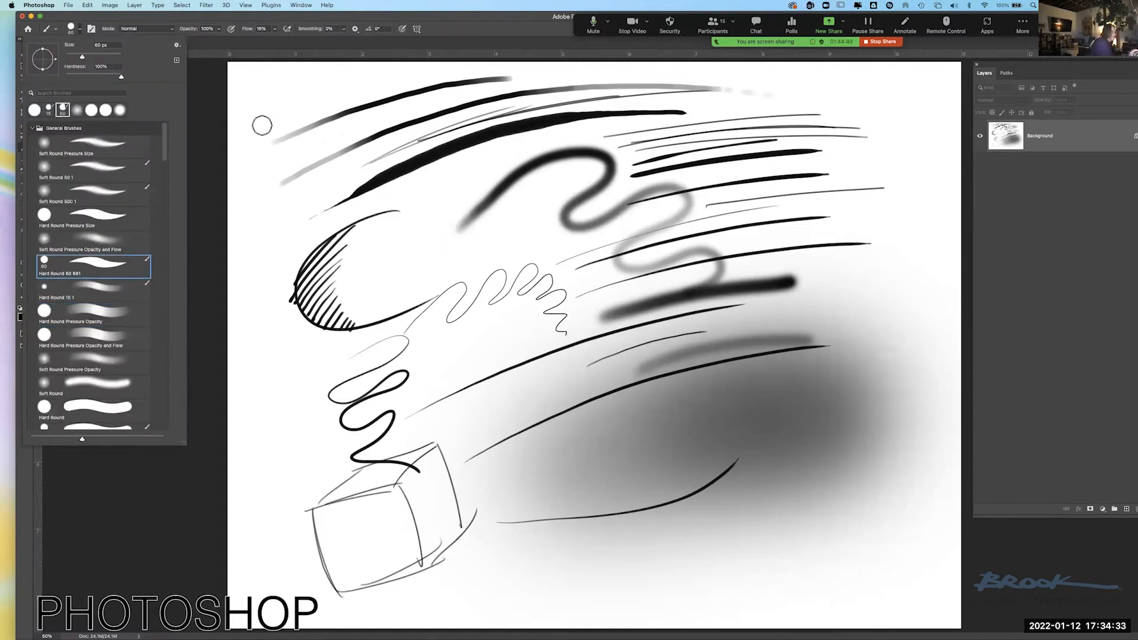
pyautogui.click(262, 125)
pyautogui.press('[')
pyautogui.press('[')
pyautogui.press('[')
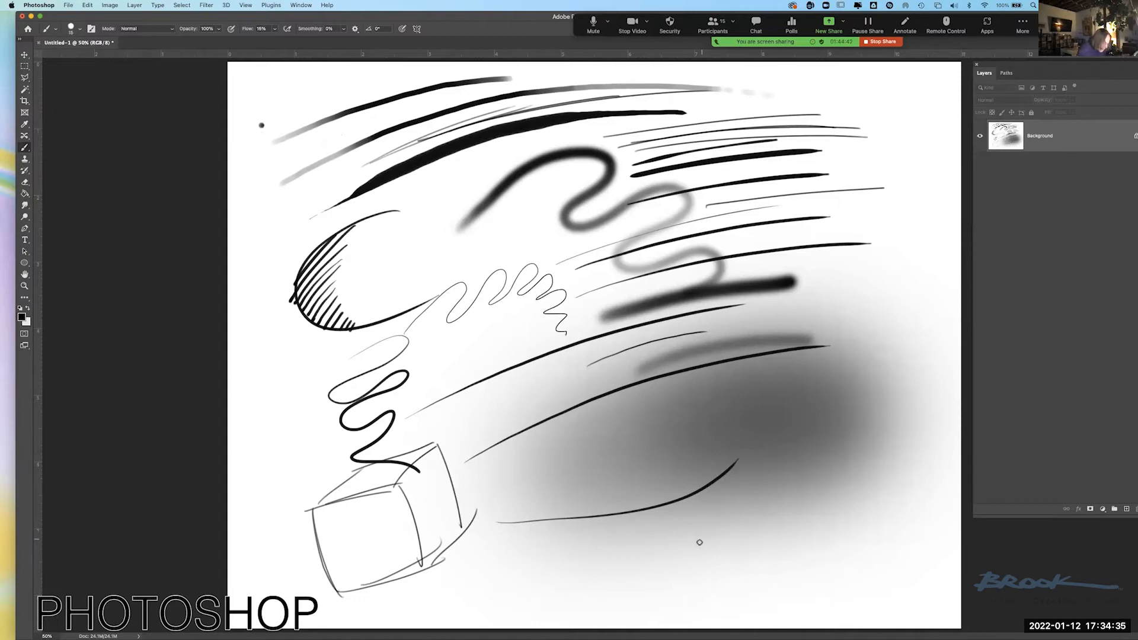
# Sketch a second, tilted cube with thin lines in the lower-right area of the canvas, below the gray smudge.
pyautogui.moveTo(684, 536); pyautogui.dragTo(761, 495)
pyautogui.moveTo(715, 593); pyautogui.dragTo(809, 546)
pyautogui.moveTo(682, 521); pyautogui.dragTo(736, 598)
pyautogui.moveTo(755, 488); pyautogui.dragTo(805, 552)
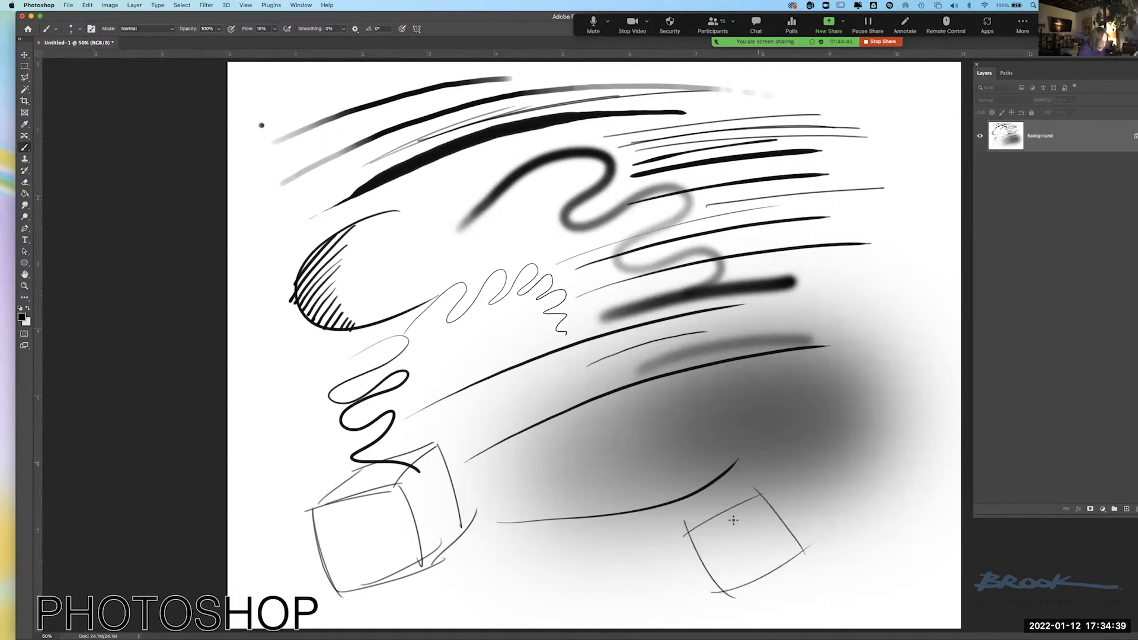
pyautogui.moveTo(724, 587); pyautogui.dragTo(733, 624)
pyautogui.moveTo(686, 529)
pyautogui.mouseDown()
pyautogui.moveTo(710, 587)
pyautogui.moveTo(738, 613)
pyautogui.mouseUp()
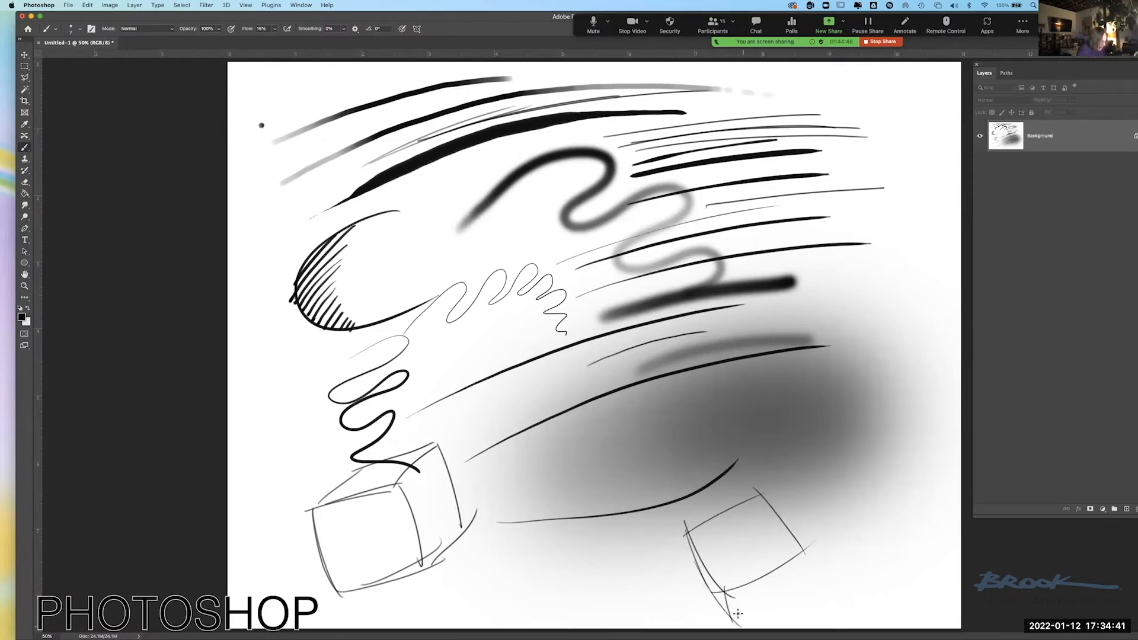
pyautogui.moveTo(804, 549)
pyautogui.mouseDown()
pyautogui.moveTo(791, 604)
pyautogui.moveTo(812, 591)
pyautogui.mouseUp()
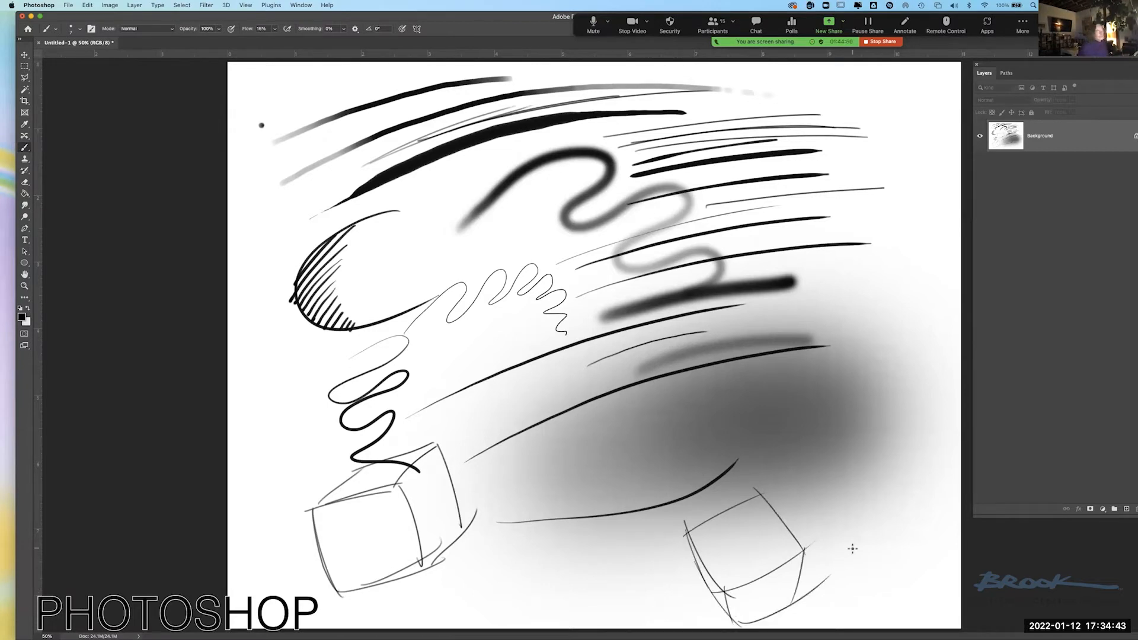
# Shift the document window and move the Layers panel inward so that the whole panel is in view.
pyautogui.click(24, 149)
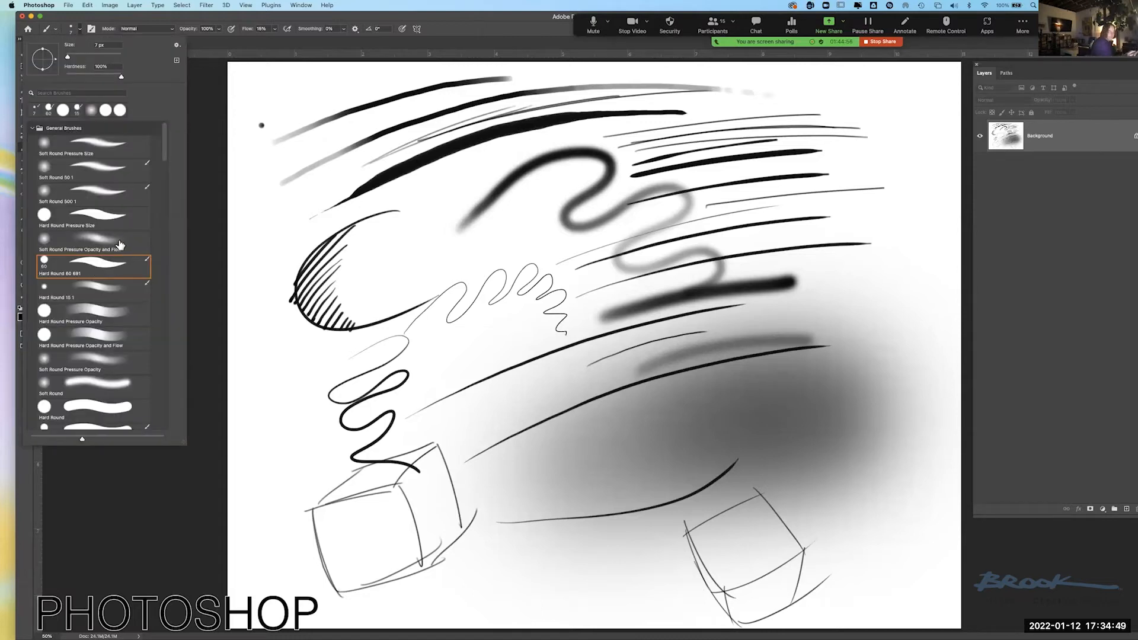
pyautogui.click(273, 240)
pyautogui.moveTo(513, 15); pyautogui.dragTo(487, 12)
pyautogui.moveTo(1028, 67); pyautogui.dragTo(953, 66)
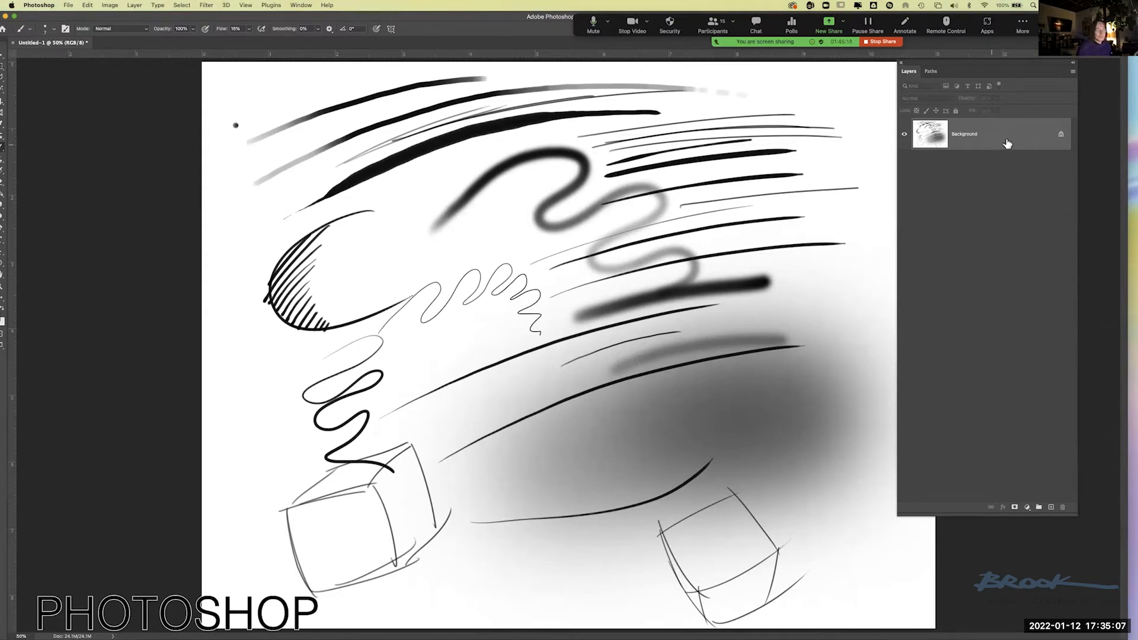
# Unlock the Background layer to make it a regular layer, and turn its visibility off and on.
pyautogui.click(1061, 136)
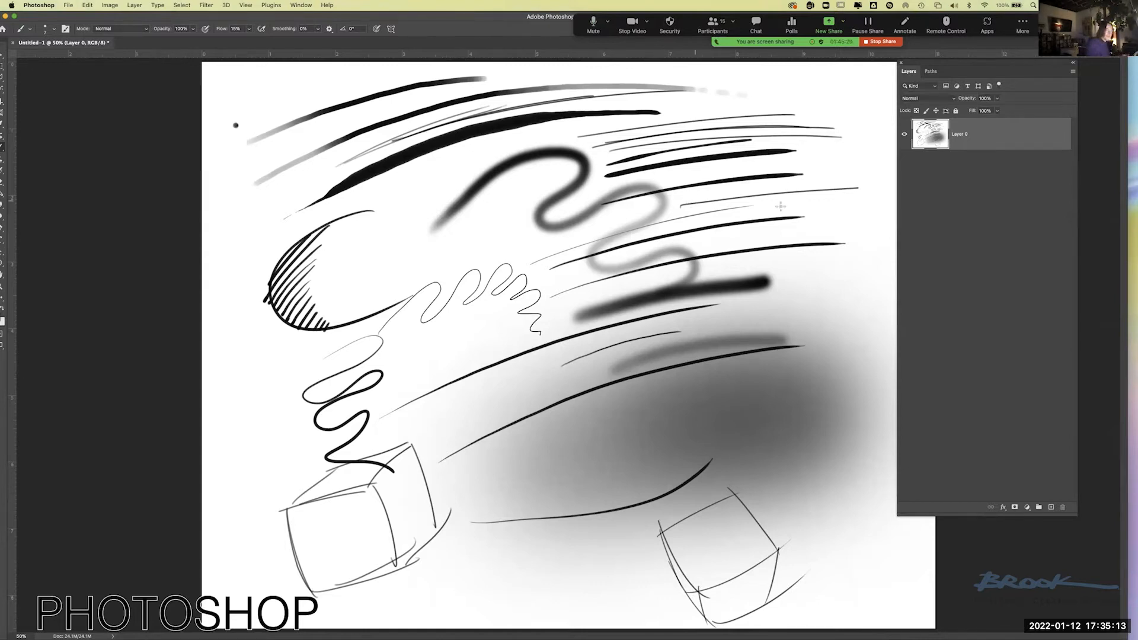
pyautogui.click(904, 136)
pyautogui.click(904, 136)
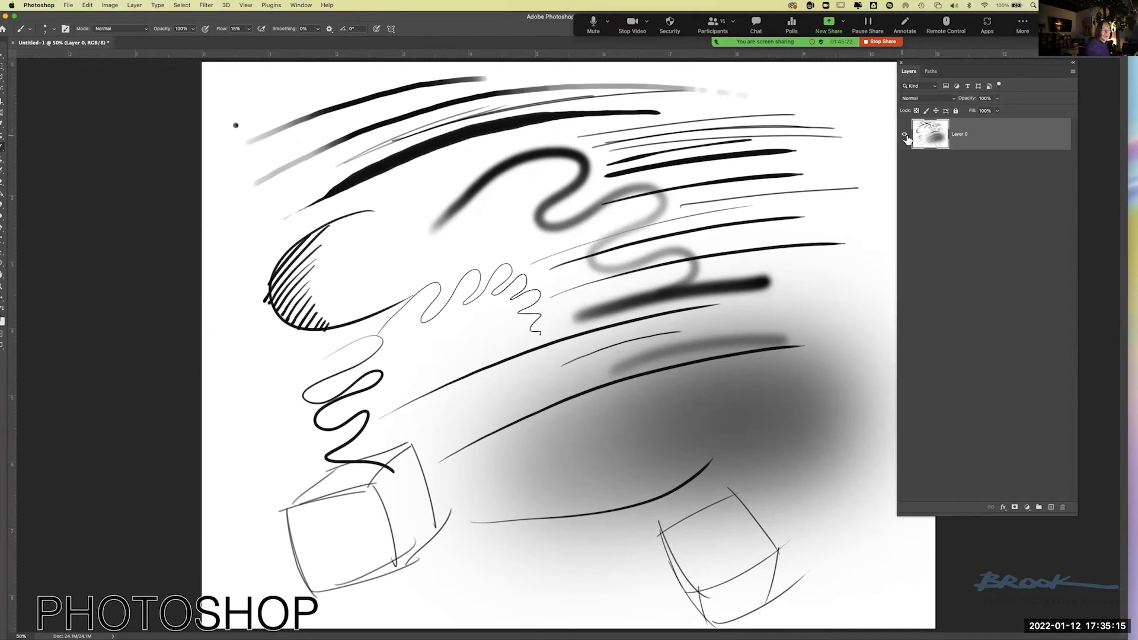
# Lock all attributes of the layer, testing its visibility toggle and switching the full lock off and on again.
pyautogui.click(957, 111)
pyautogui.click(905, 134)
pyautogui.click(905, 135)
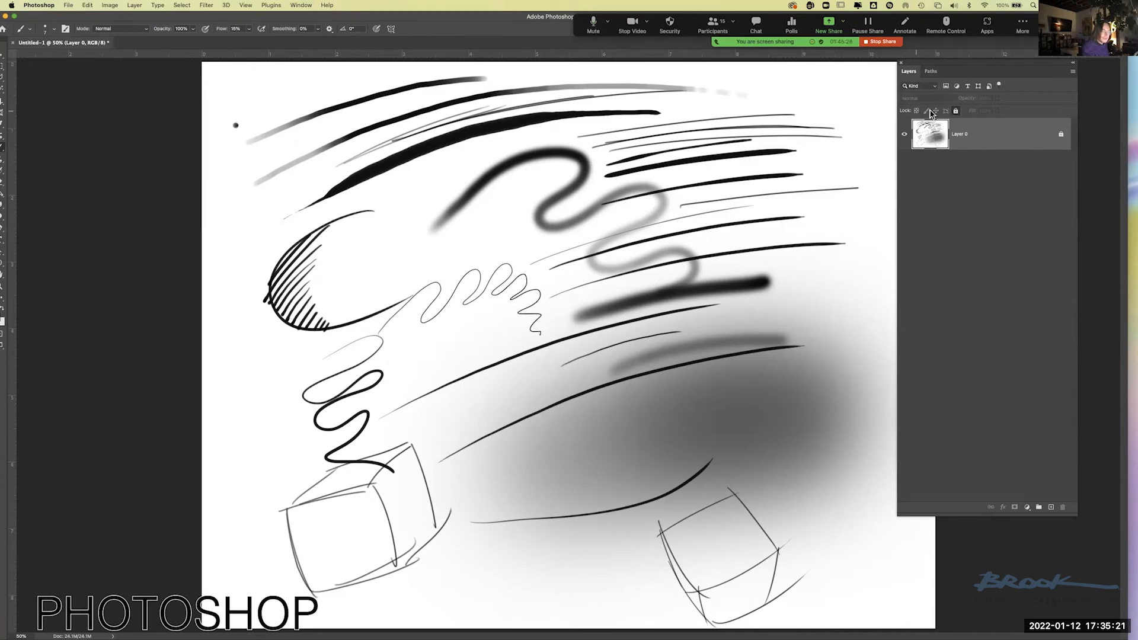
pyautogui.click(956, 112)
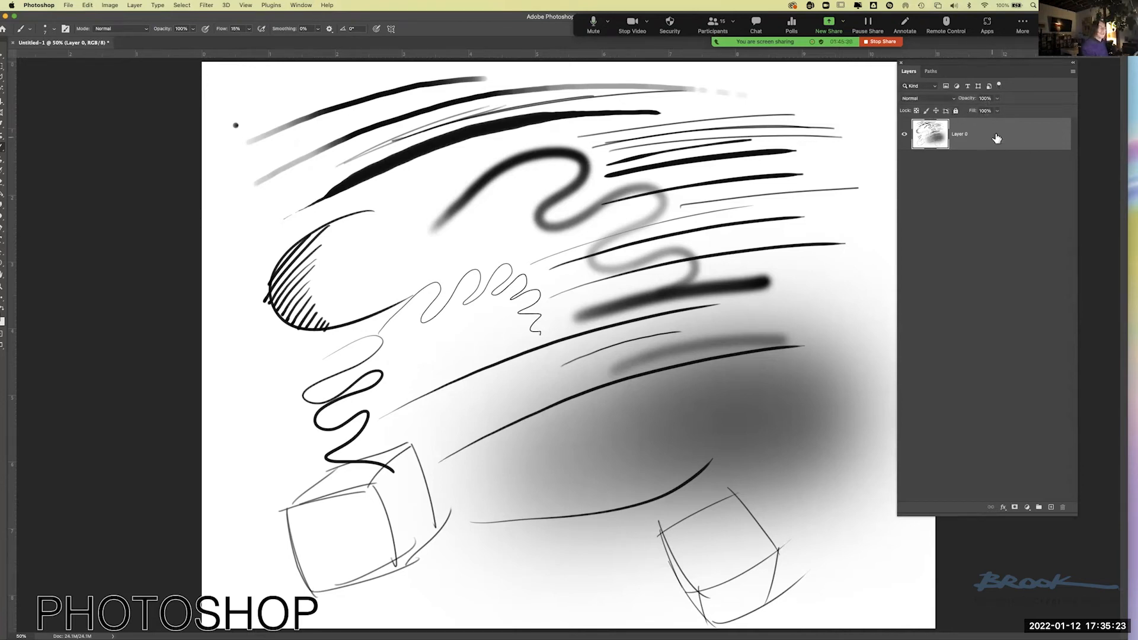
pyautogui.click(956, 112)
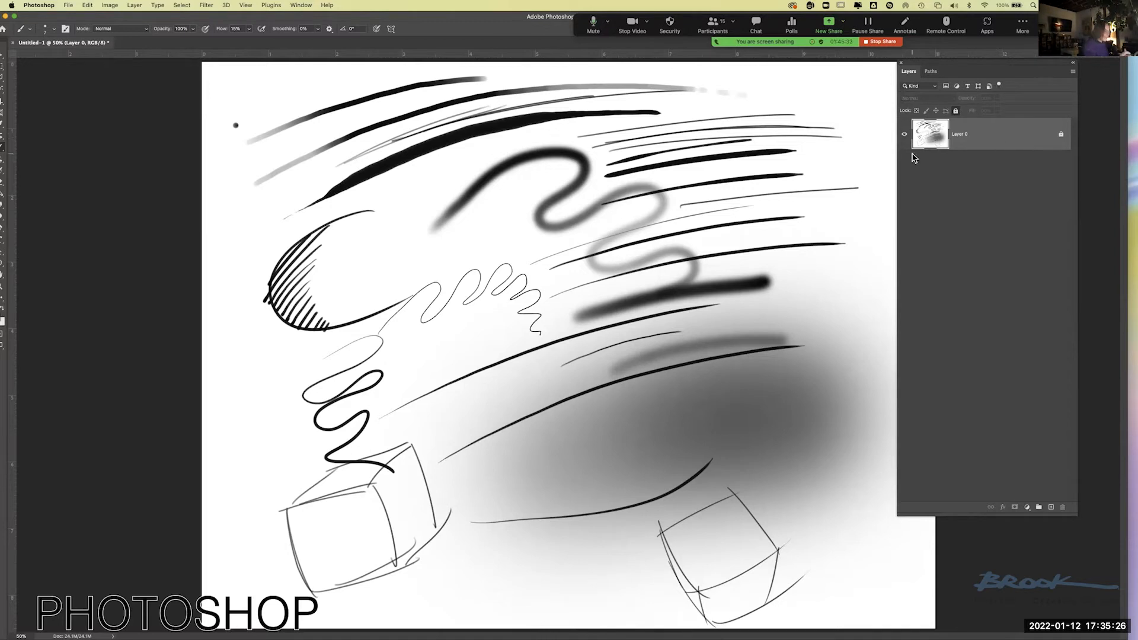
# Shift the document window so the tools are in view, and try to erase on the locked layer with the Eraser tool.
pyautogui.doubleClick(91, 18)
pyautogui.click(48, 185)
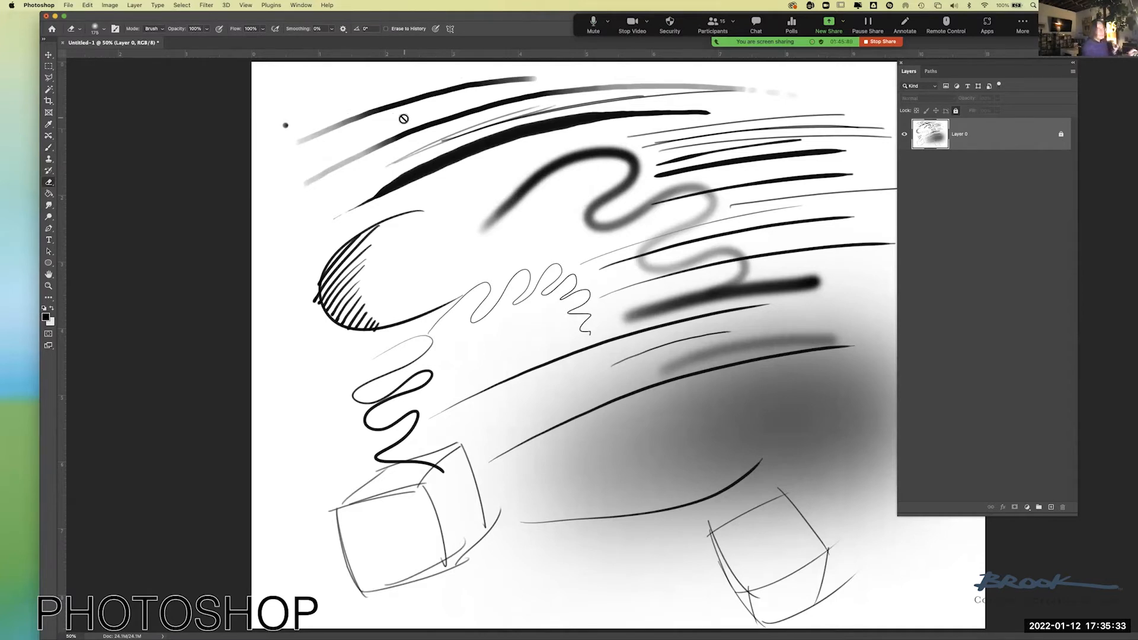
pyautogui.click(439, 150)
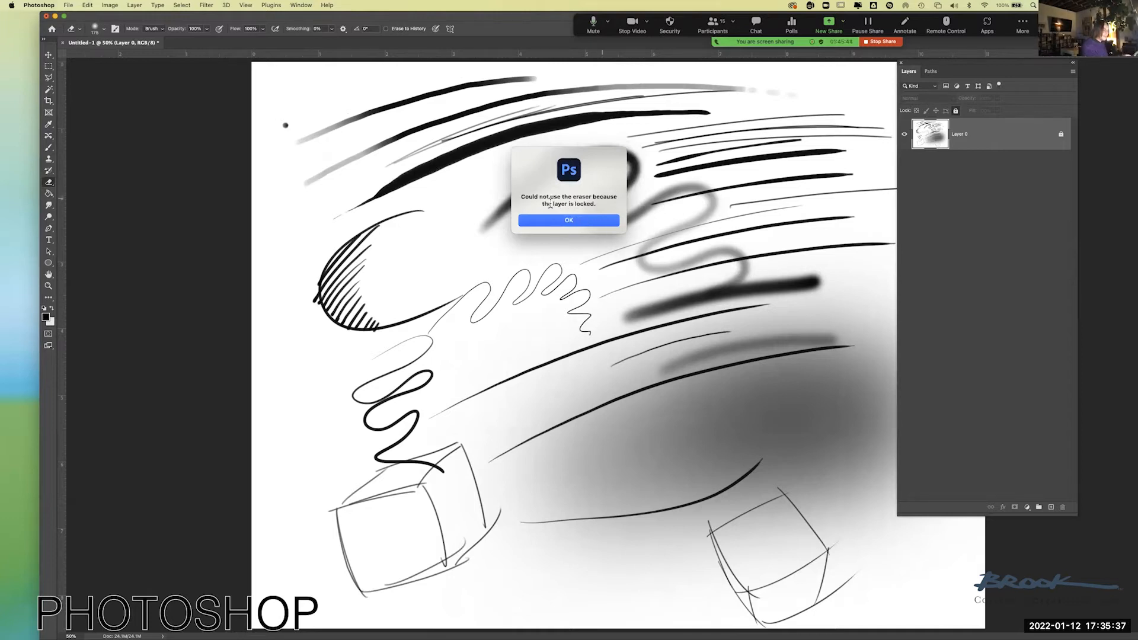
pyautogui.click(570, 221)
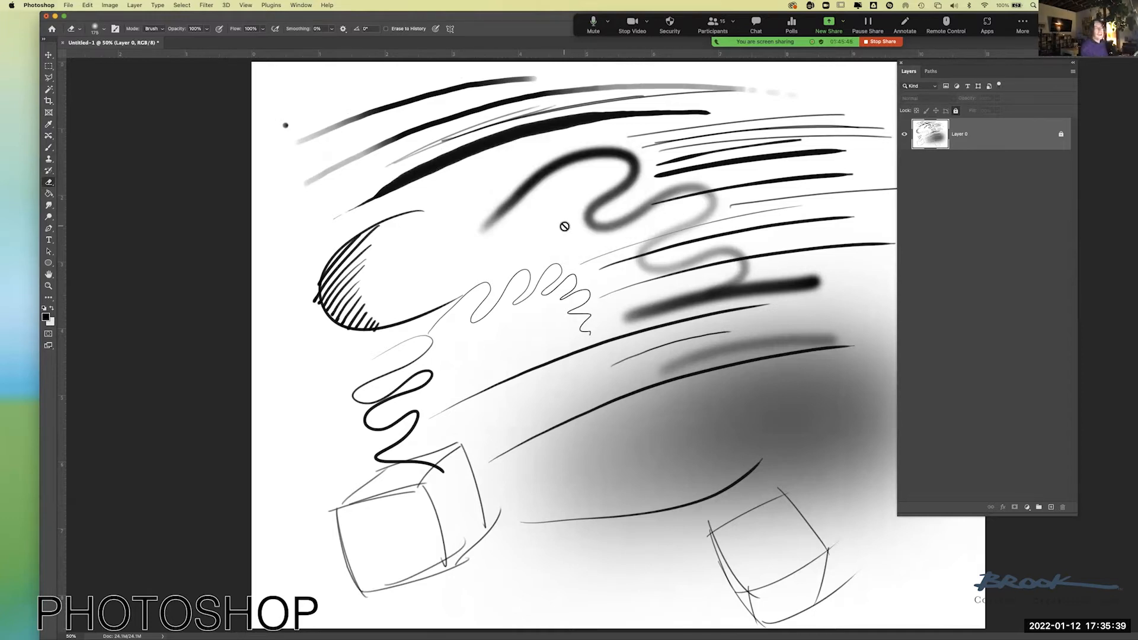
# Unlock the layer and erase a large rounded patch through to transparency in the upper middle of the canvas.
pyautogui.click(1061, 134)
pyautogui.moveTo(557, 149)
pyautogui.mouseDown()
pyautogui.moveTo(575, 168)
pyautogui.moveTo(537, 220)
pyautogui.moveTo(542, 237)
pyautogui.moveTo(534, 160)
pyautogui.moveTo(501, 193)
pyautogui.moveTo(500, 285)
pyautogui.mouseUp()
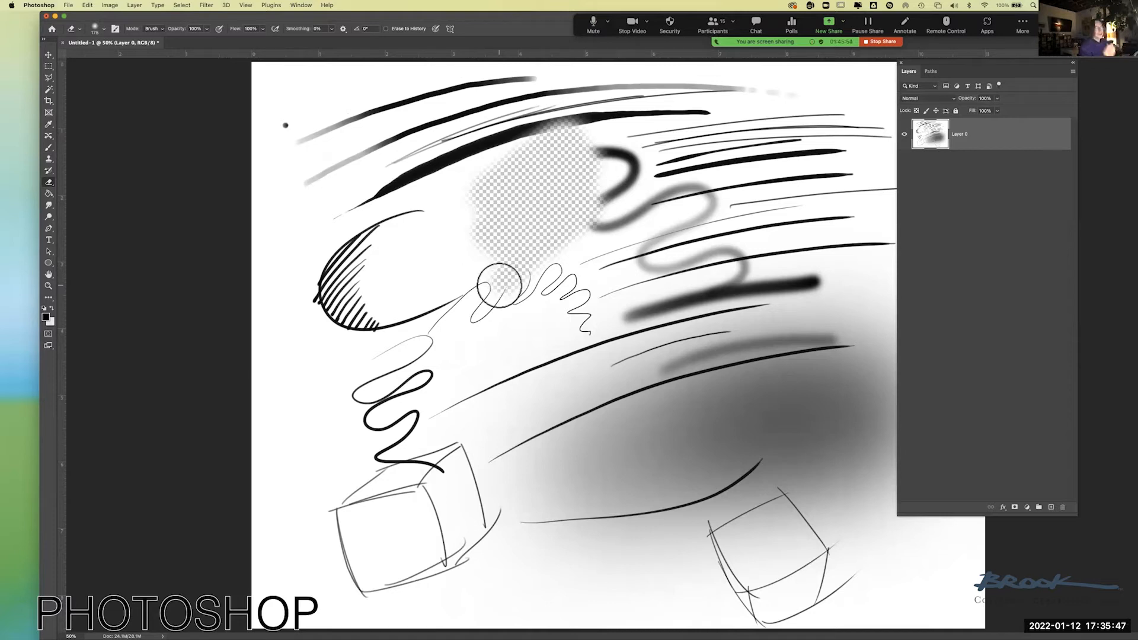
pyautogui.moveTo(500, 285); pyautogui.dragTo(501, 290)
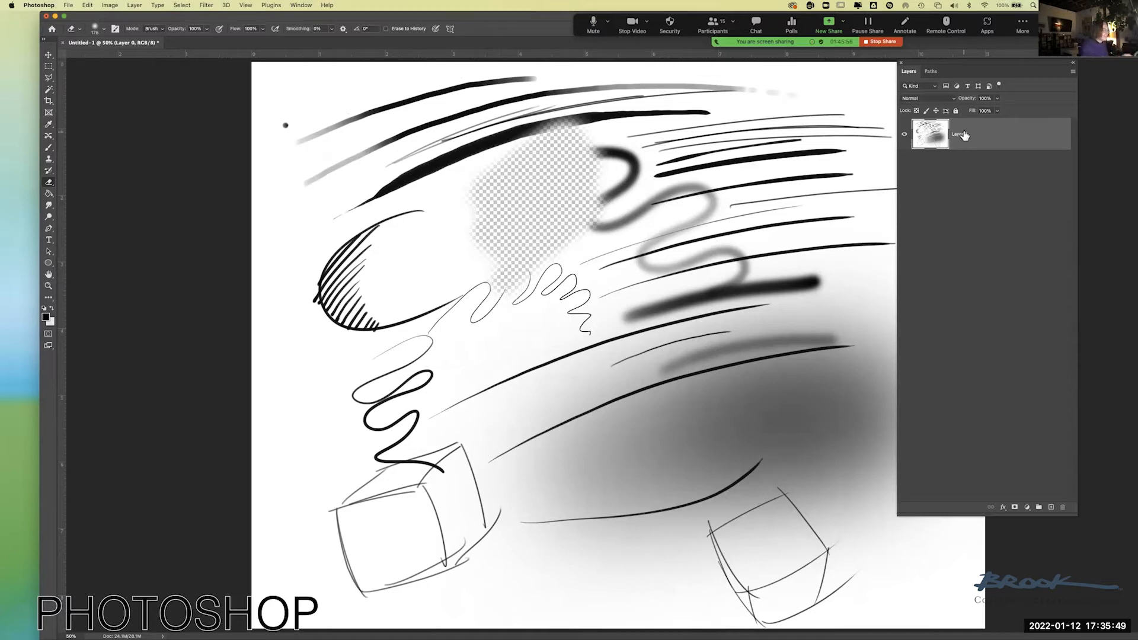
pyautogui.moveTo(553, 153); pyautogui.dragTo(521, 157)
pyautogui.moveTo(575, 225)
pyautogui.mouseDown()
pyautogui.moveTo(590, 245)
pyautogui.moveTo(564, 272)
pyautogui.moveTo(575, 274)
pyautogui.moveTo(625, 200)
pyautogui.moveTo(581, 159)
pyautogui.moveTo(611, 184)
pyautogui.moveTo(616, 220)
pyautogui.moveTo(599, 241)
pyautogui.mouseUp()
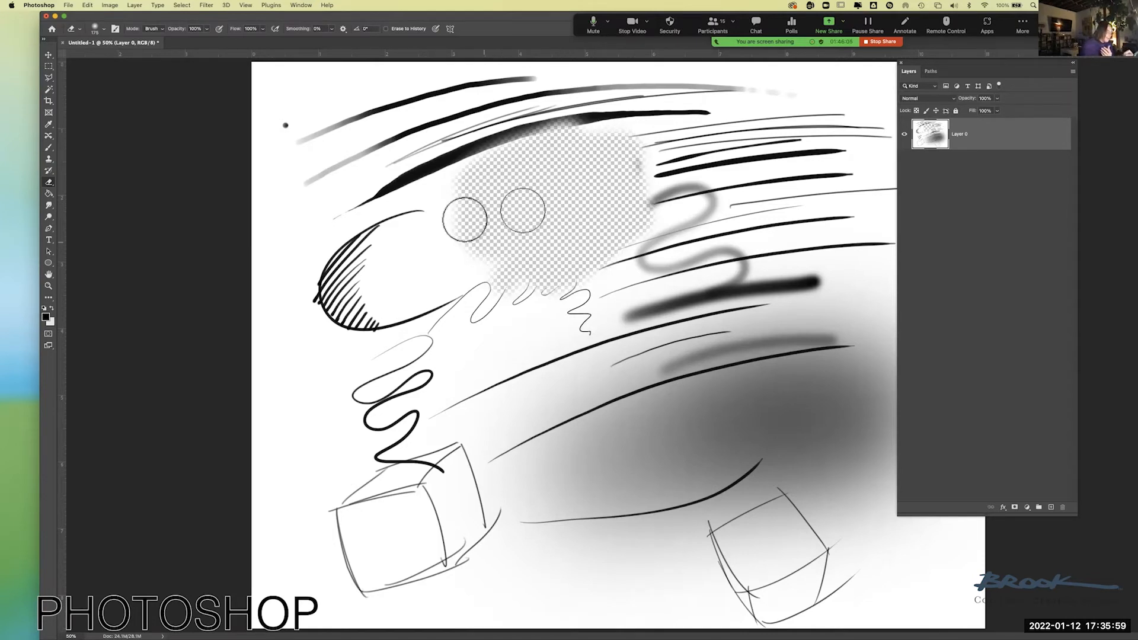
pyautogui.moveTo(464, 219); pyautogui.dragTo(492, 261)
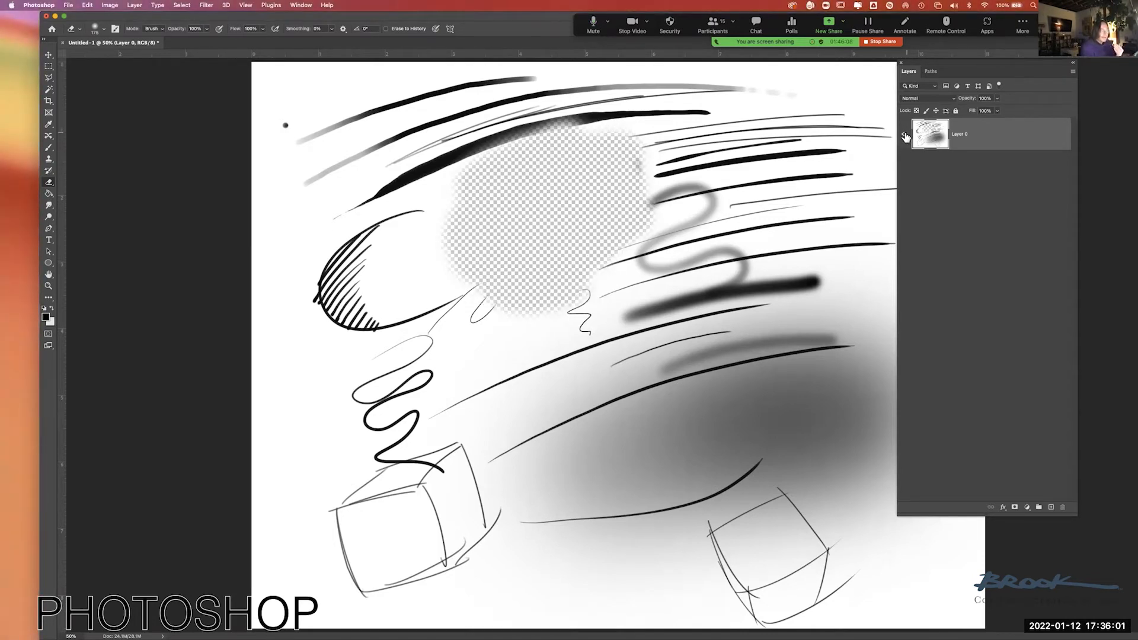
# Toggle the drawing layer's visibility to compare the canvas with and without it, leaving the layer hidden.
pyautogui.click(905, 137)
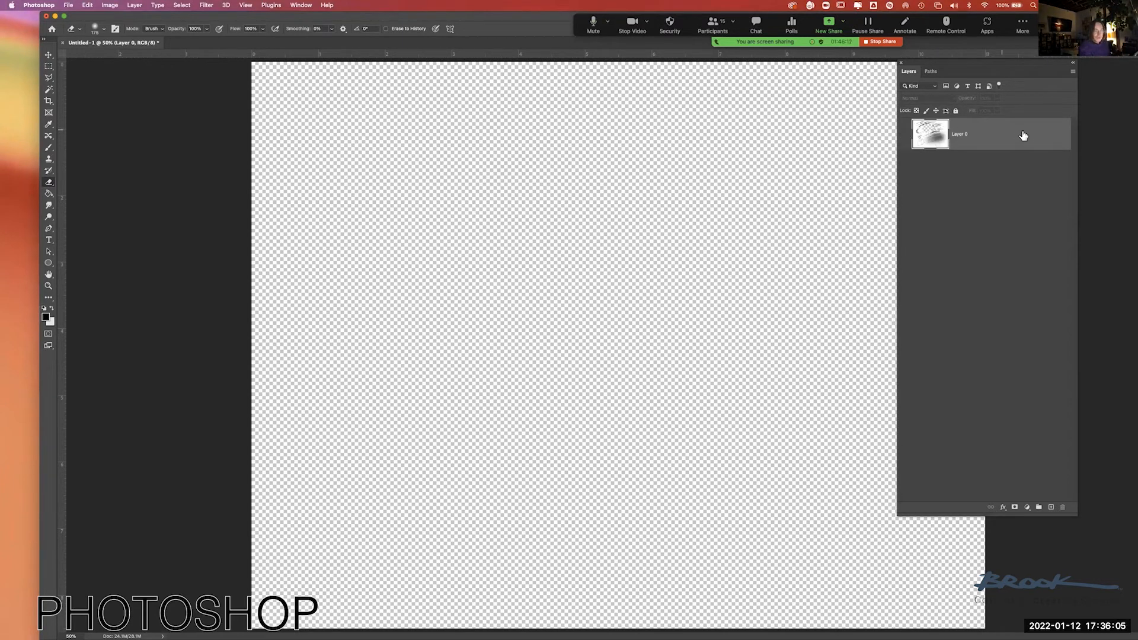
pyautogui.click(905, 137)
pyautogui.click(906, 137)
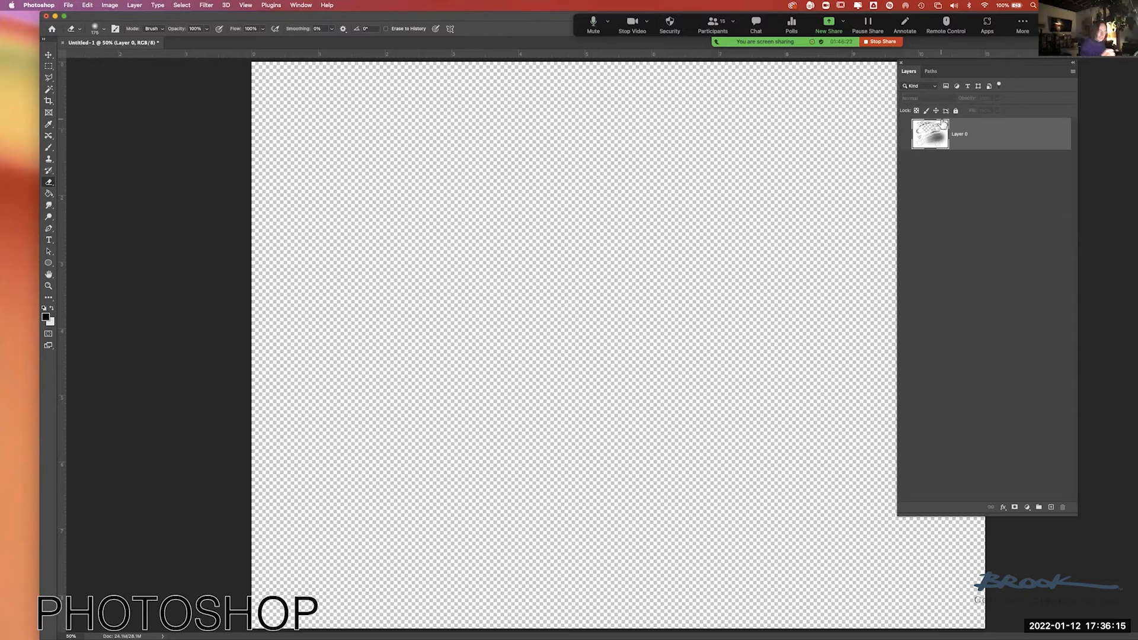
# Try repeatedly to delete the document's only layer, and check the layer commands for a delete option.
pyautogui.moveTo(1034, 137); pyautogui.dragTo(1064, 509)
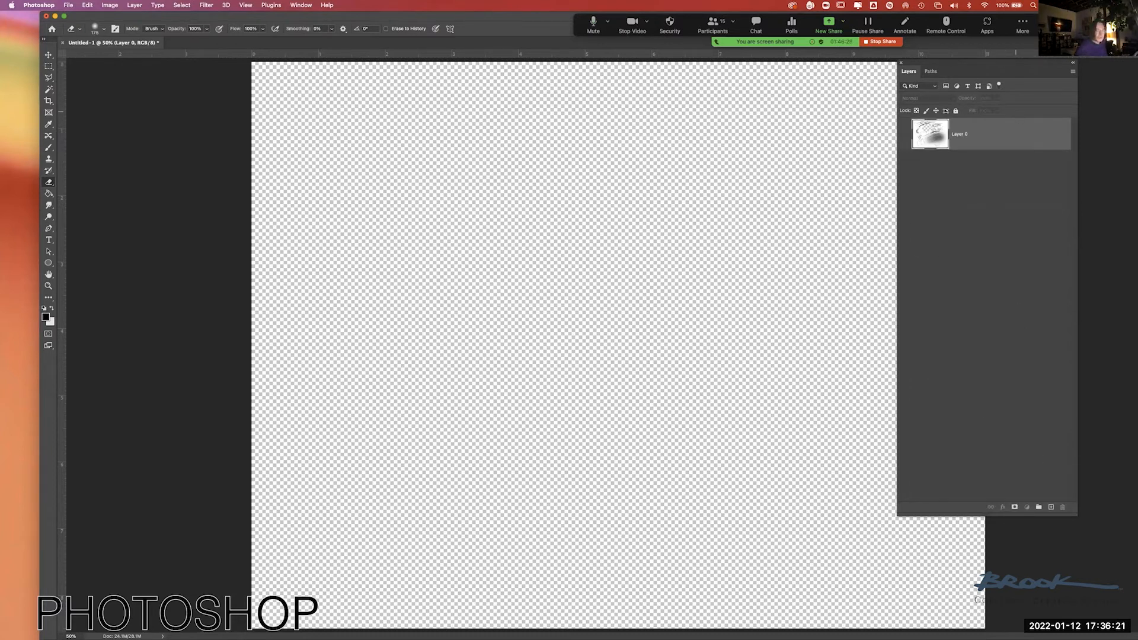
pyautogui.click(1073, 71)
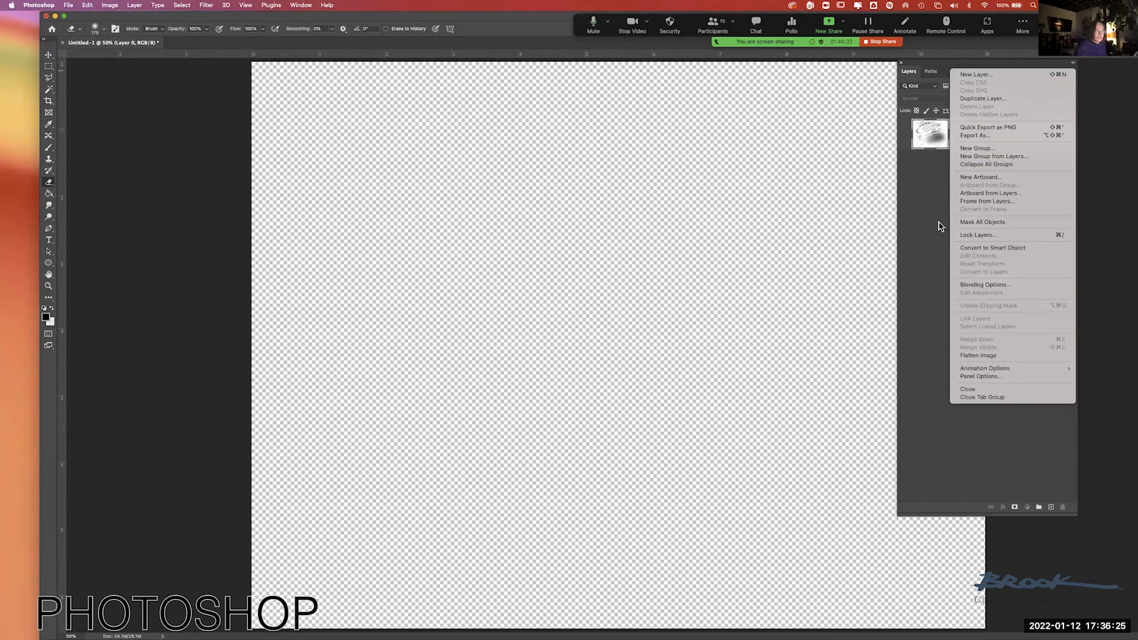
pyautogui.click(996, 132)
pyautogui.moveTo(995, 134); pyautogui.dragTo(1062, 508)
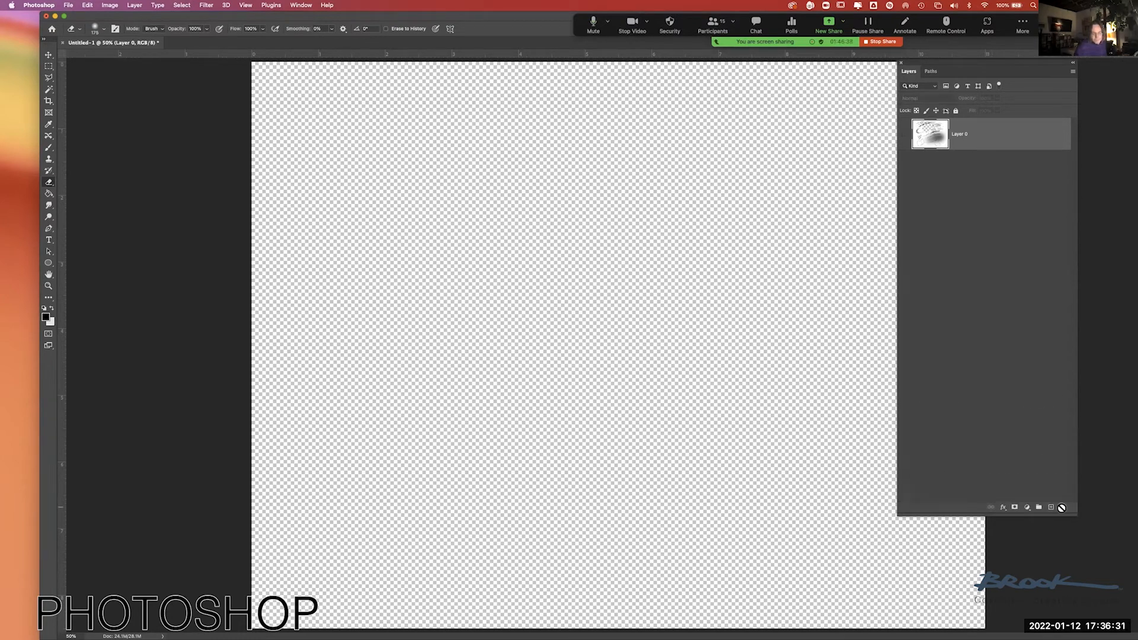
pyautogui.moveTo(998, 133); pyautogui.dragTo(1063, 508)
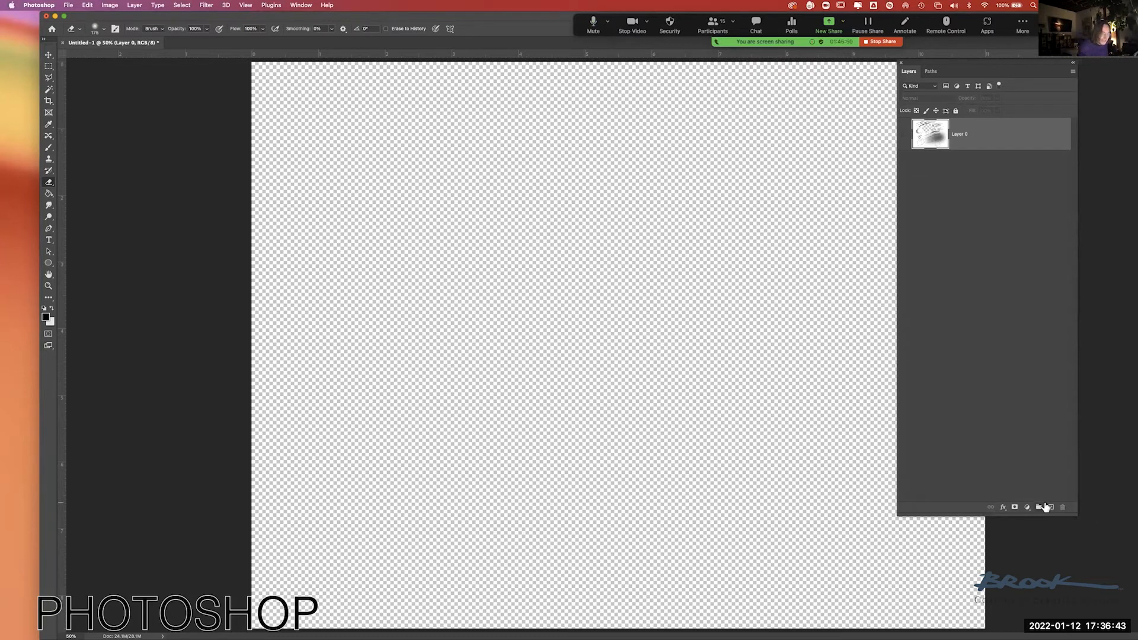
# Make the drawing layer visible again, and replace it with a new empty layer by deleting Layer 0.
pyautogui.click(906, 134)
pyautogui.click(906, 135)
pyautogui.click(906, 134)
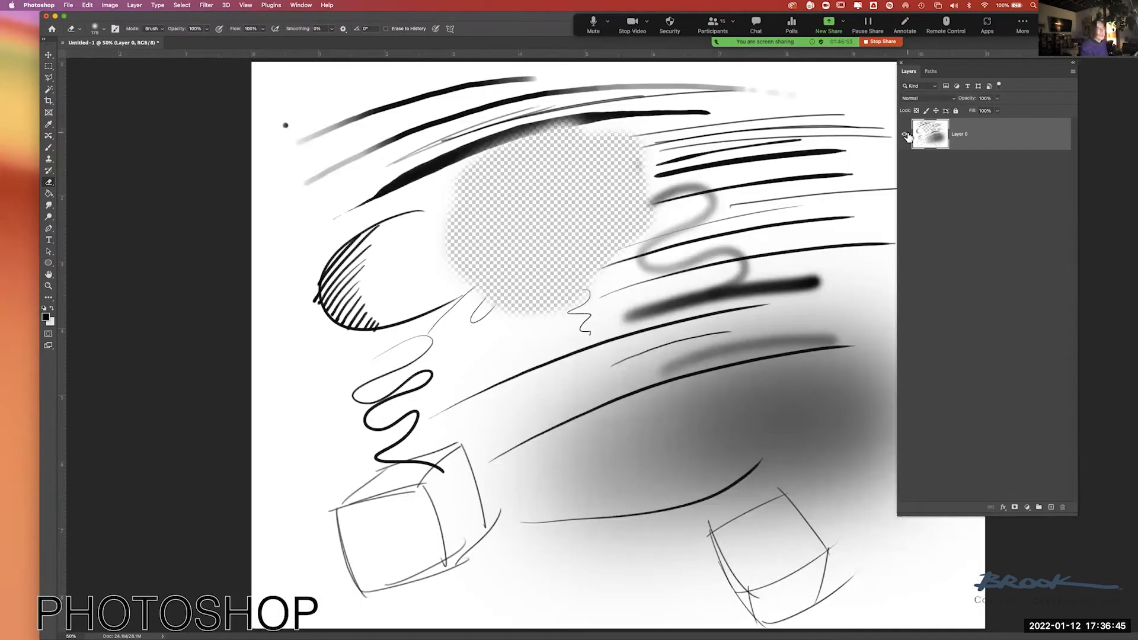
pyautogui.click(1051, 507)
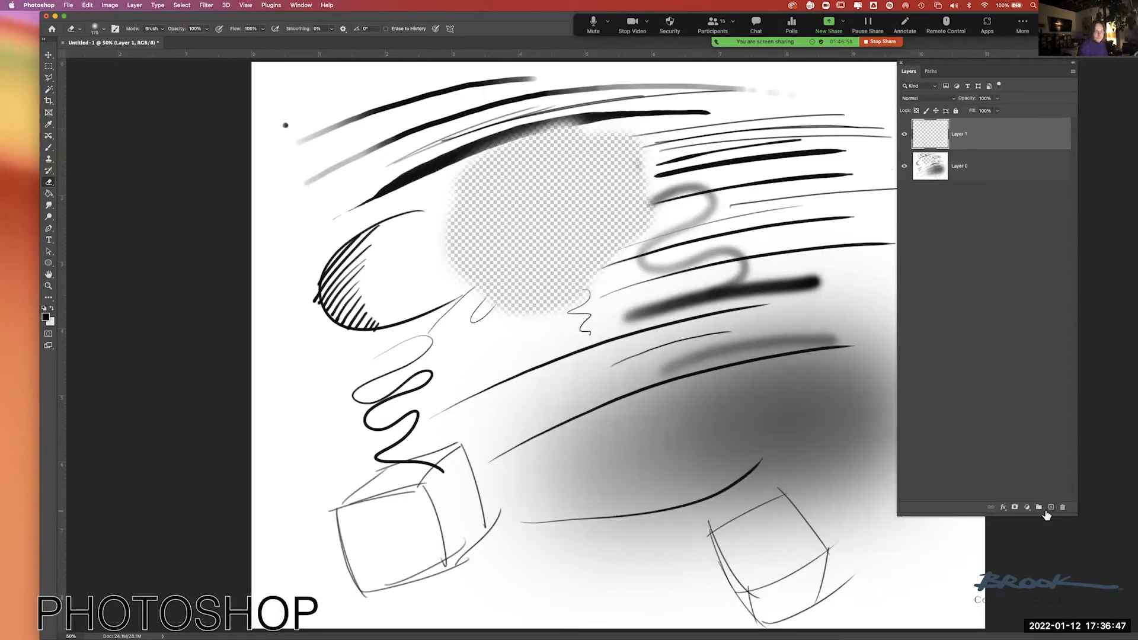
pyautogui.moveTo(995, 168); pyautogui.dragTo(1063, 507)
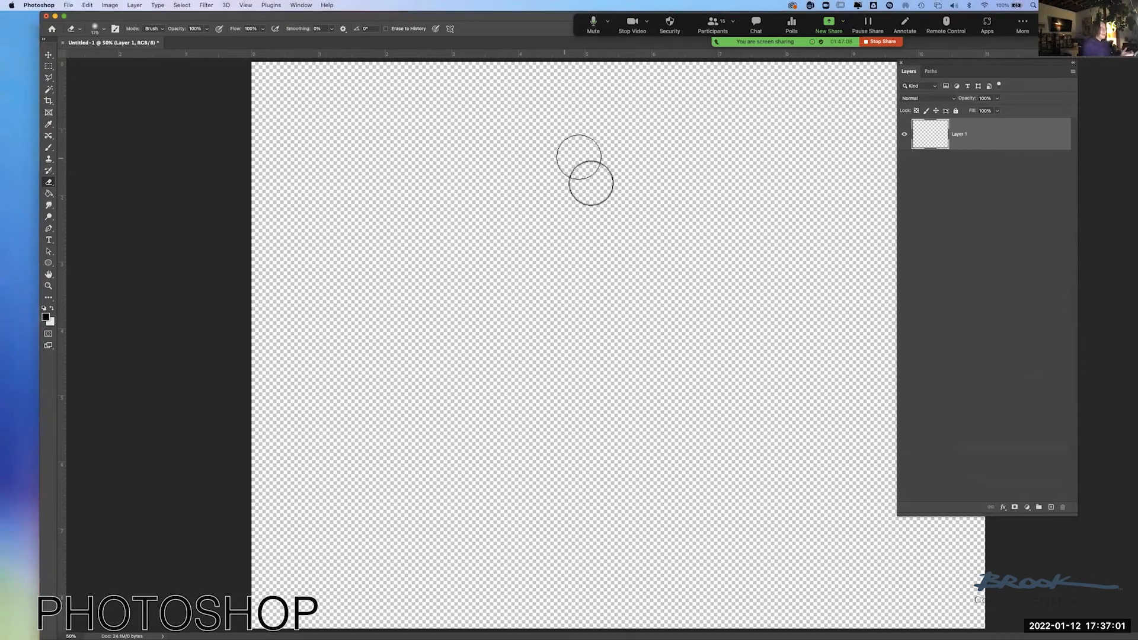
# Paint a long winding black squiggle with the Brush tool on Layer 1, and add a new empty layer above it.
pyautogui.press('b')
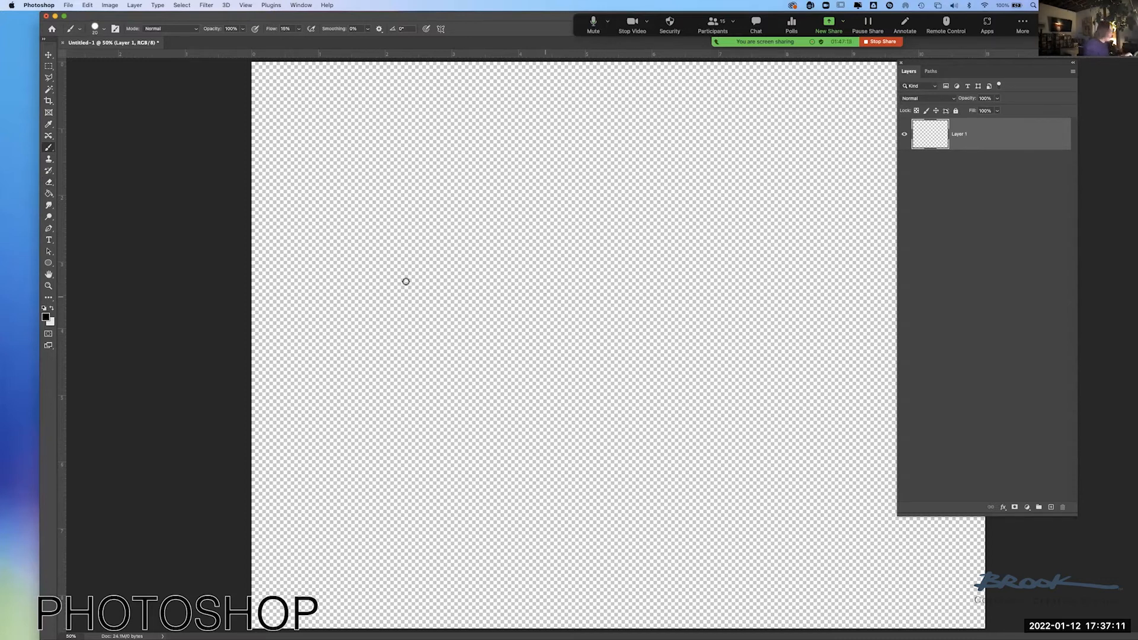
pyautogui.moveTo(393, 295)
pyautogui.mouseDown()
pyautogui.moveTo(523, 222)
pyautogui.moveTo(498, 280)
pyautogui.moveTo(635, 203)
pyautogui.moveTo(513, 295)
pyautogui.moveTo(646, 247)
pyautogui.moveTo(560, 309)
pyautogui.moveTo(683, 309)
pyautogui.moveTo(543, 356)
pyautogui.moveTo(716, 379)
pyautogui.moveTo(467, 468)
pyautogui.mouseUp()
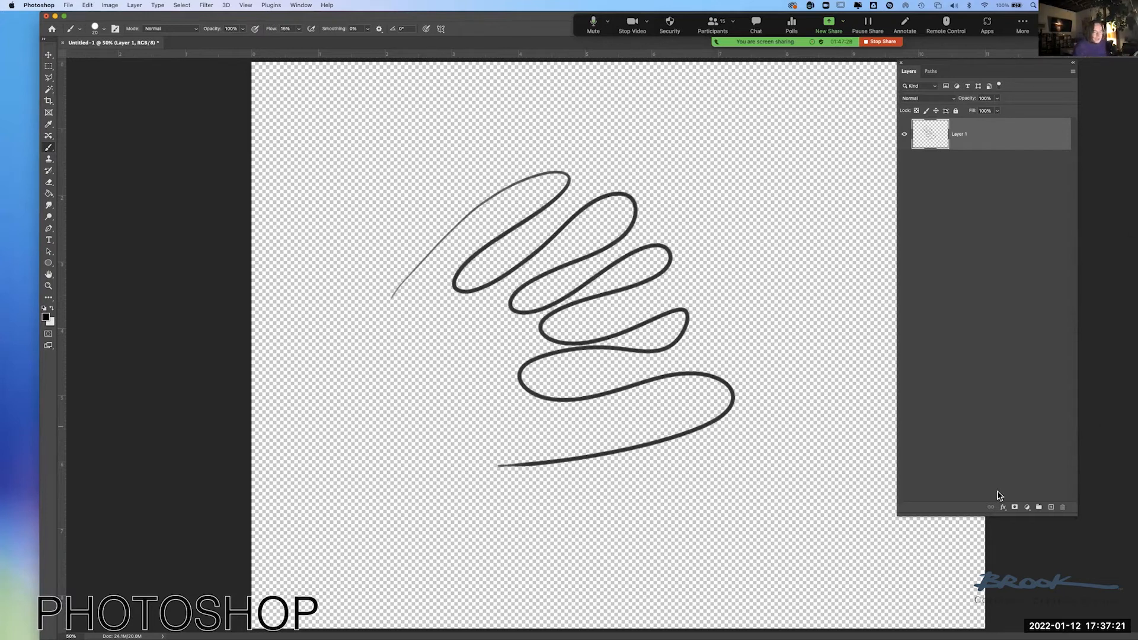
pyautogui.click(1050, 508)
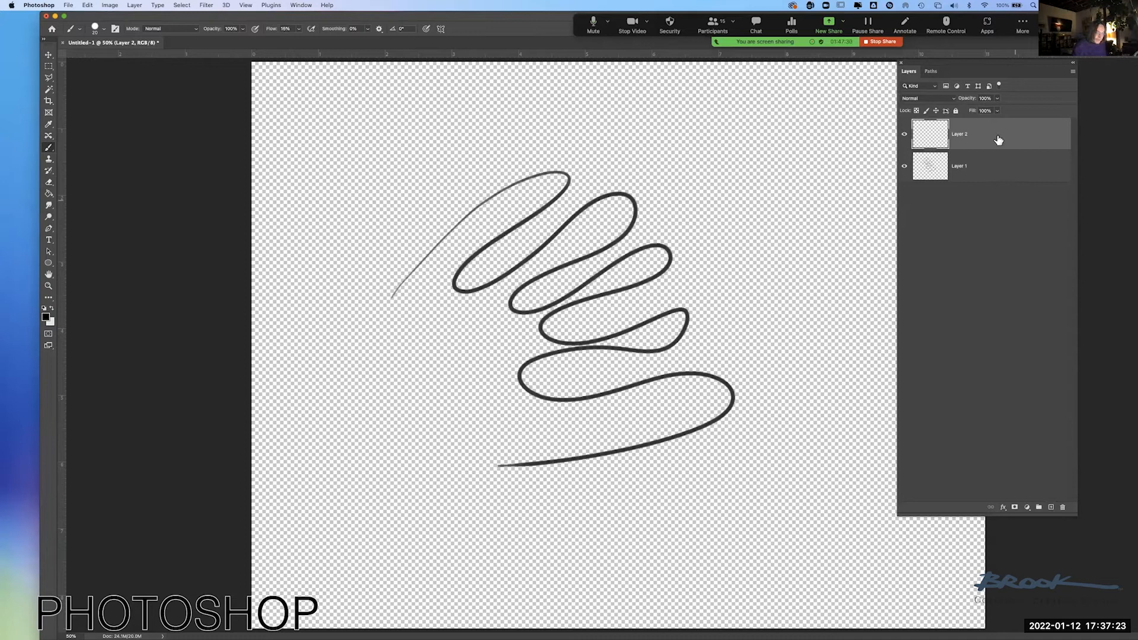
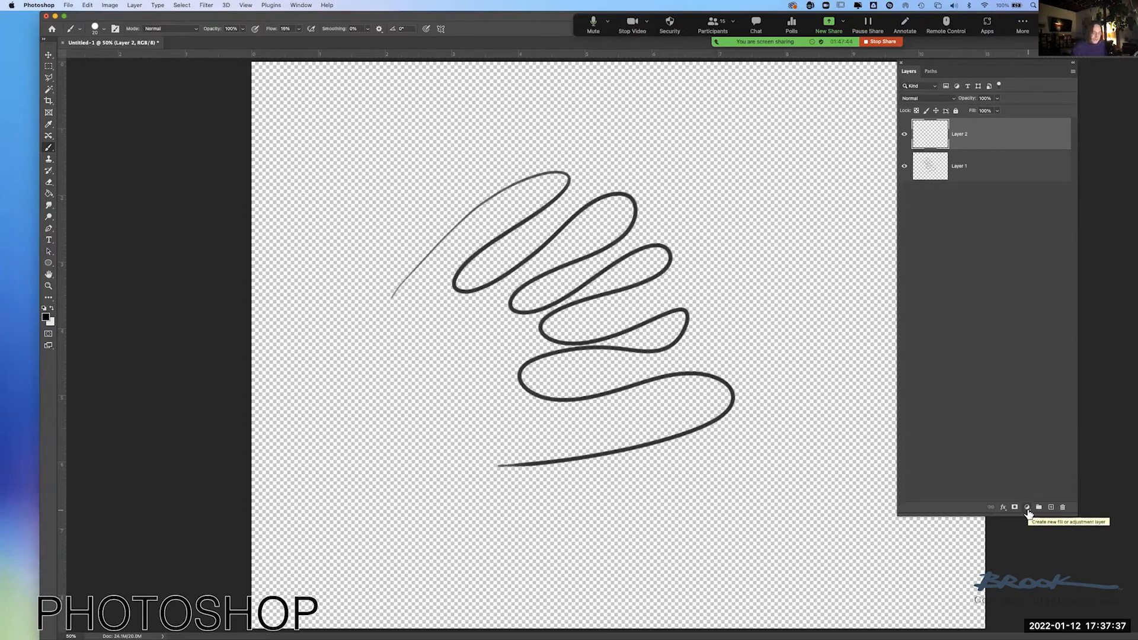
# Create a white Solid Color fill layer and move it beneath the squiggle's layer as a background.
pyautogui.click(1028, 509)
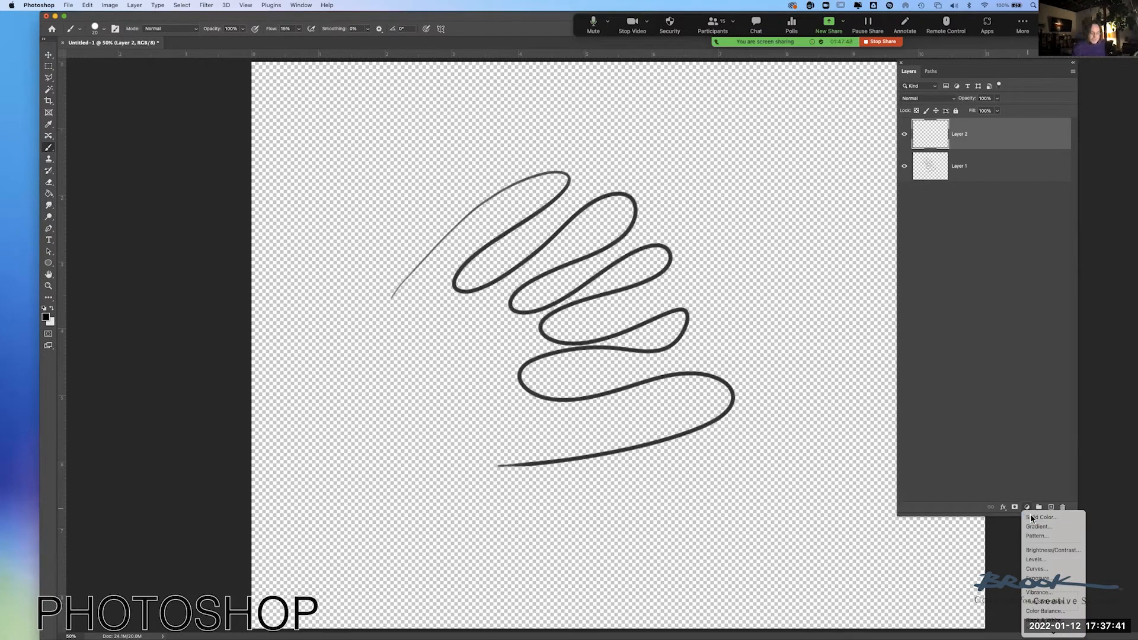
pyautogui.click(1033, 518)
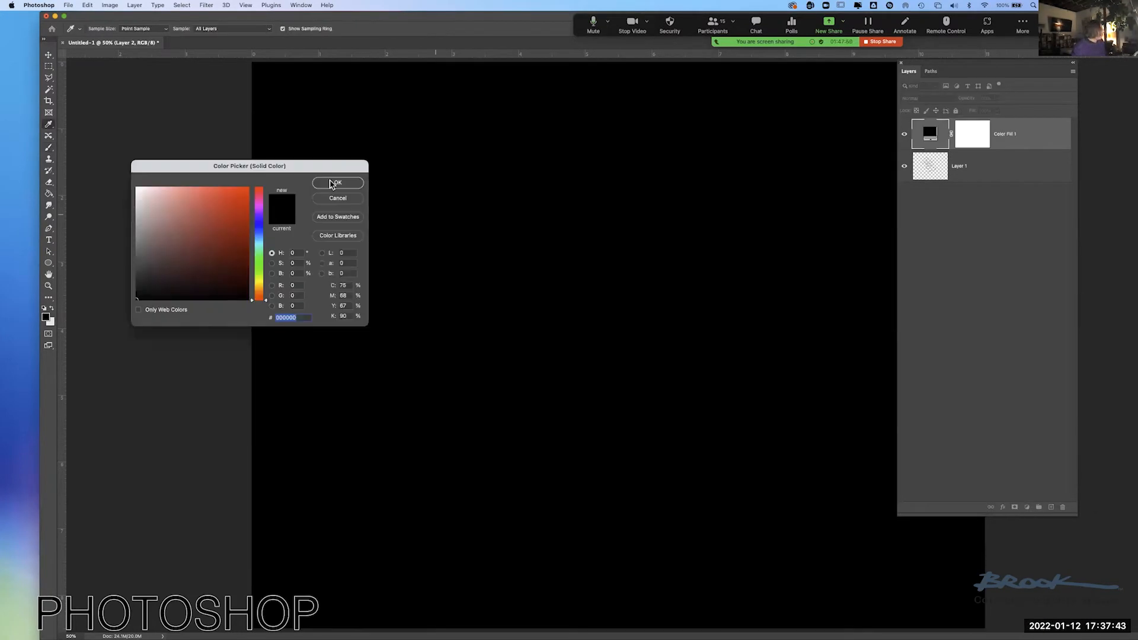
pyautogui.moveTo(213, 206); pyautogui.dragTo(128, 178)
pyautogui.click(330, 183)
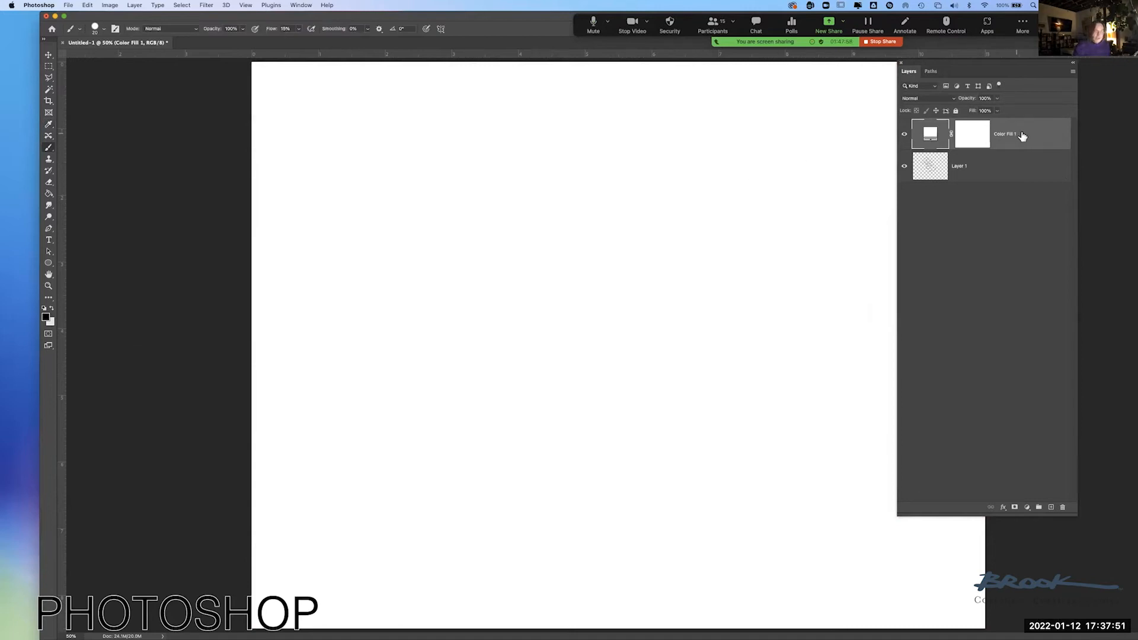
pyautogui.moveTo(1021, 134); pyautogui.dragTo(1013, 204)
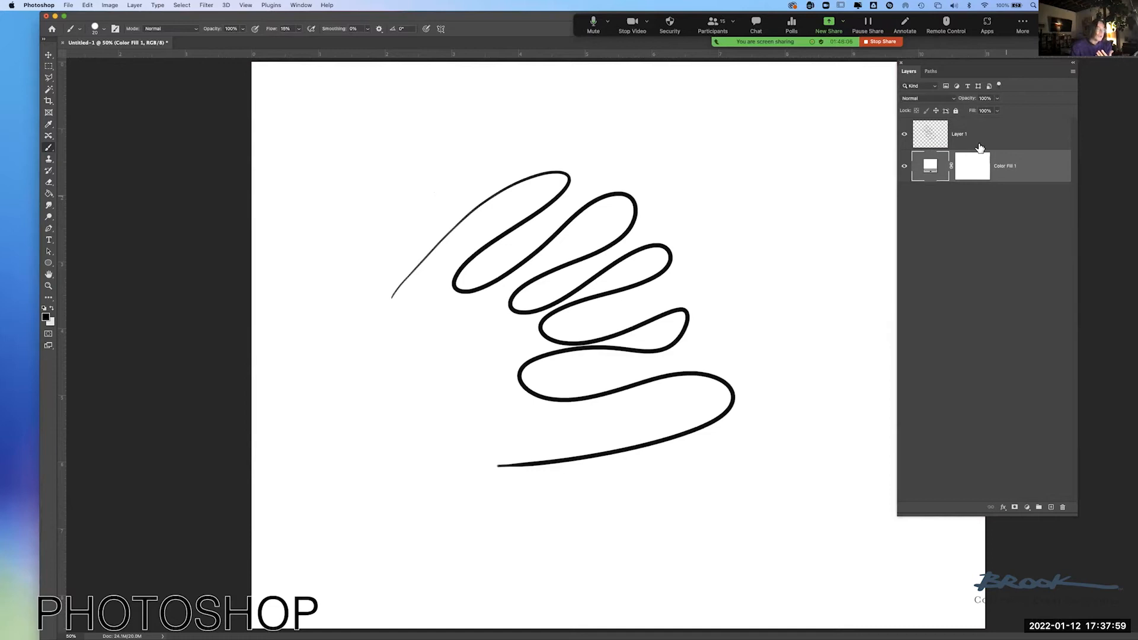
# Add an empty layer between the squiggle's layer and the white fill, and hide the squiggle's layer.
pyautogui.click(906, 135)
pyautogui.click(906, 136)
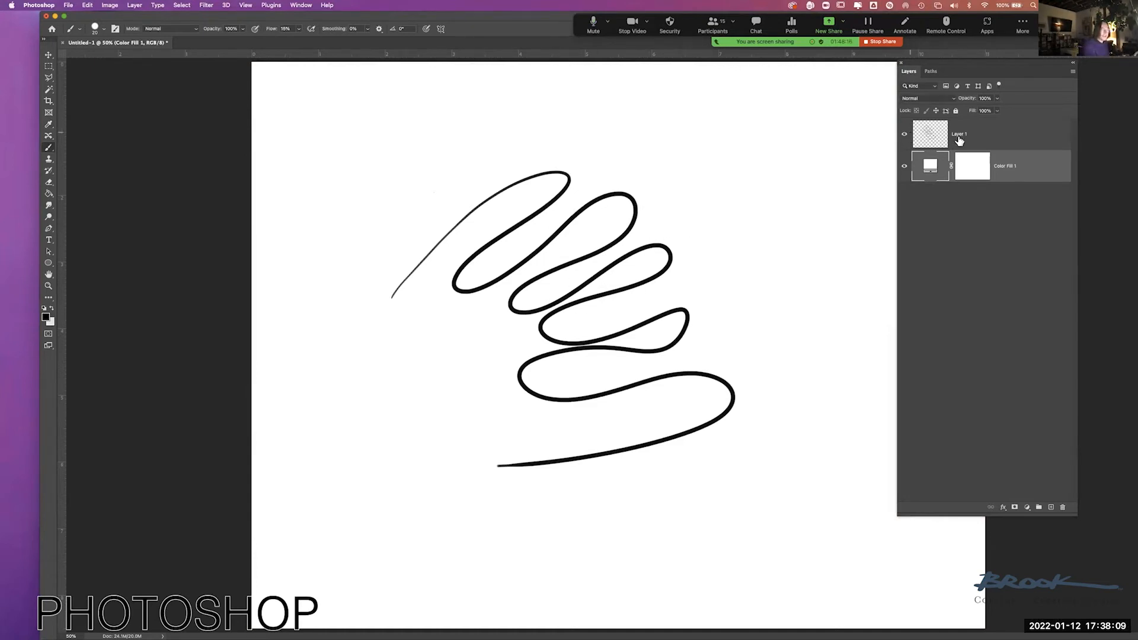
pyautogui.click(1051, 507)
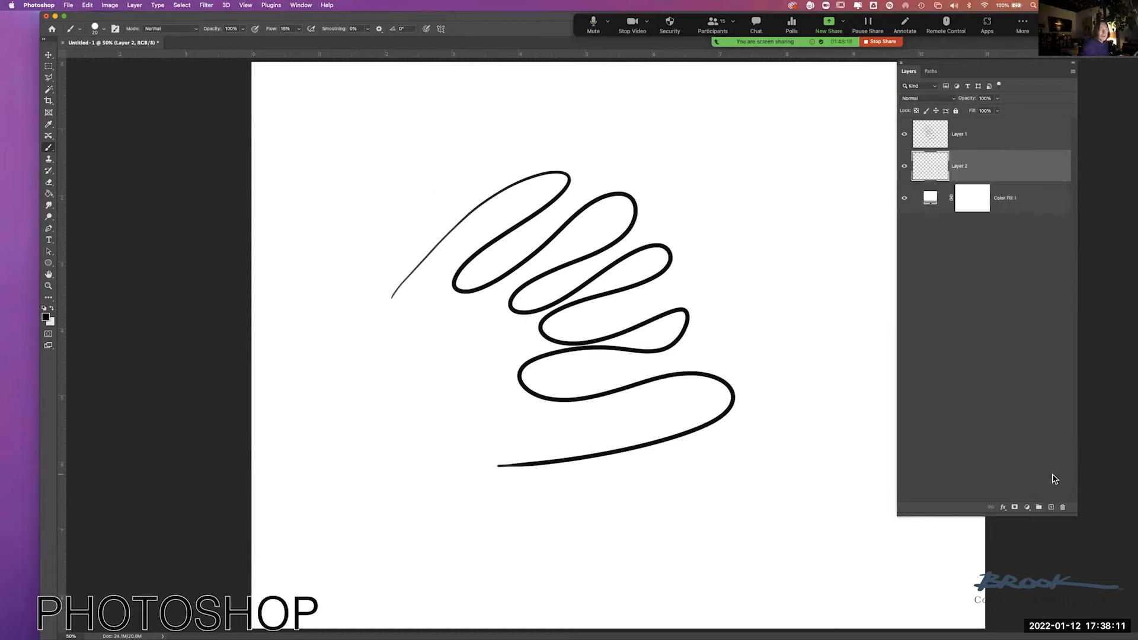
pyautogui.click(906, 134)
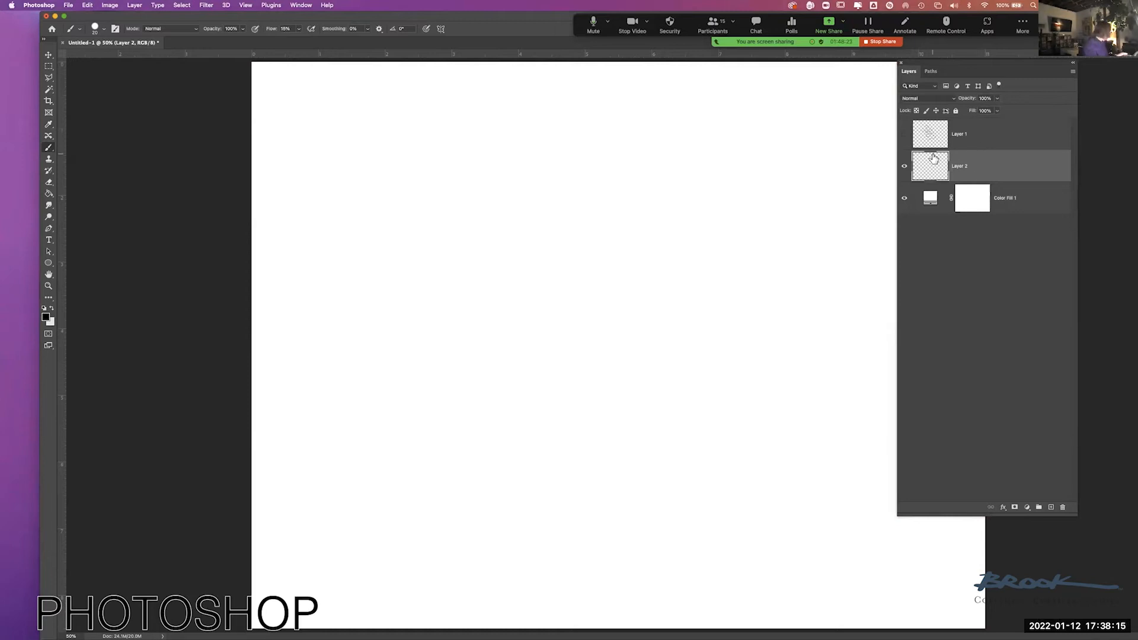
# Paint a test squiggle on the new empty layer and undo it.
pyautogui.moveTo(558, 145)
pyautogui.mouseDown()
pyautogui.moveTo(563, 201)
pyautogui.moveTo(491, 248)
pyautogui.moveTo(614, 233)
pyautogui.moveTo(492, 326)
pyautogui.moveTo(639, 355)
pyautogui.mouseUp()
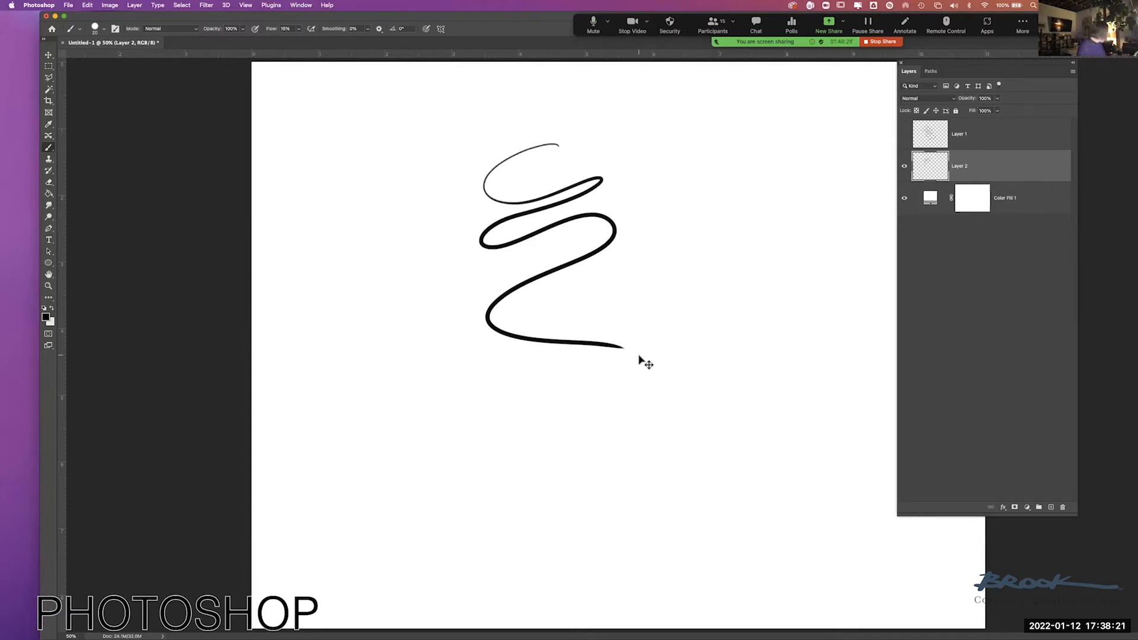
pyautogui.press('super+z')
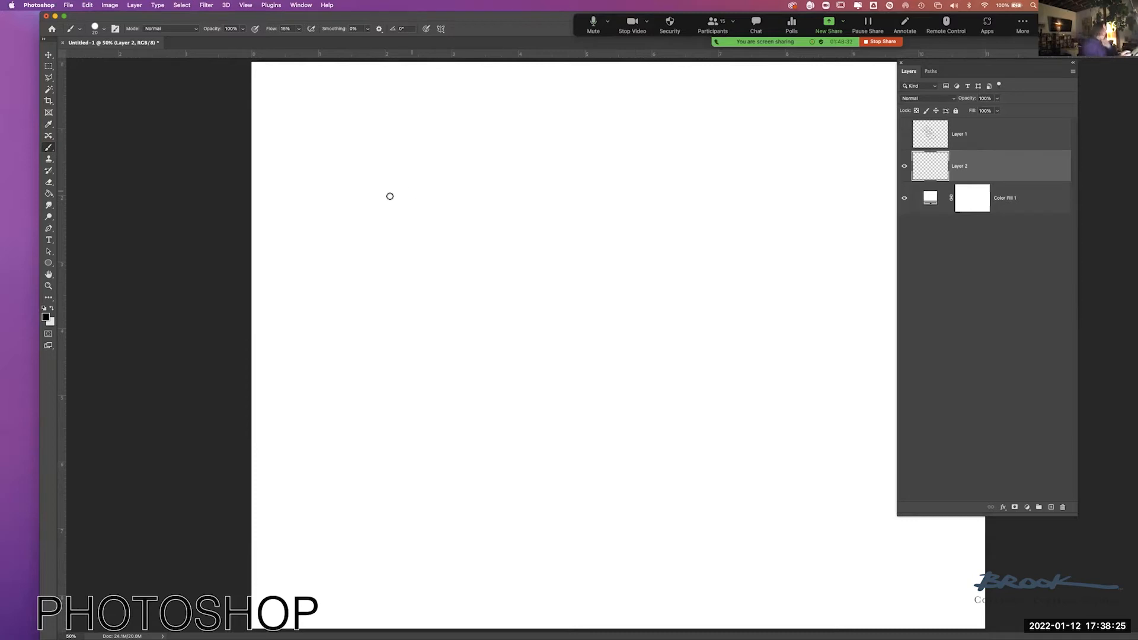
# Reduce the brush size and set the brush's flow to 100%.
pyautogui.press('[')
pyautogui.press('[')
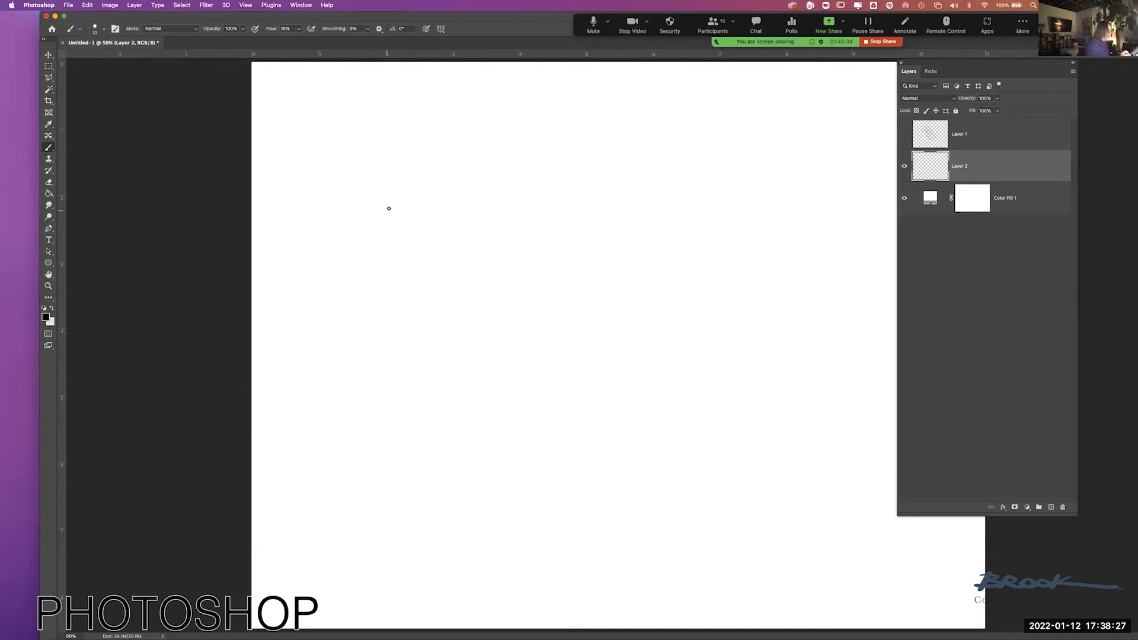
pyautogui.doubleClick(289, 28)
pyautogui.write('100')
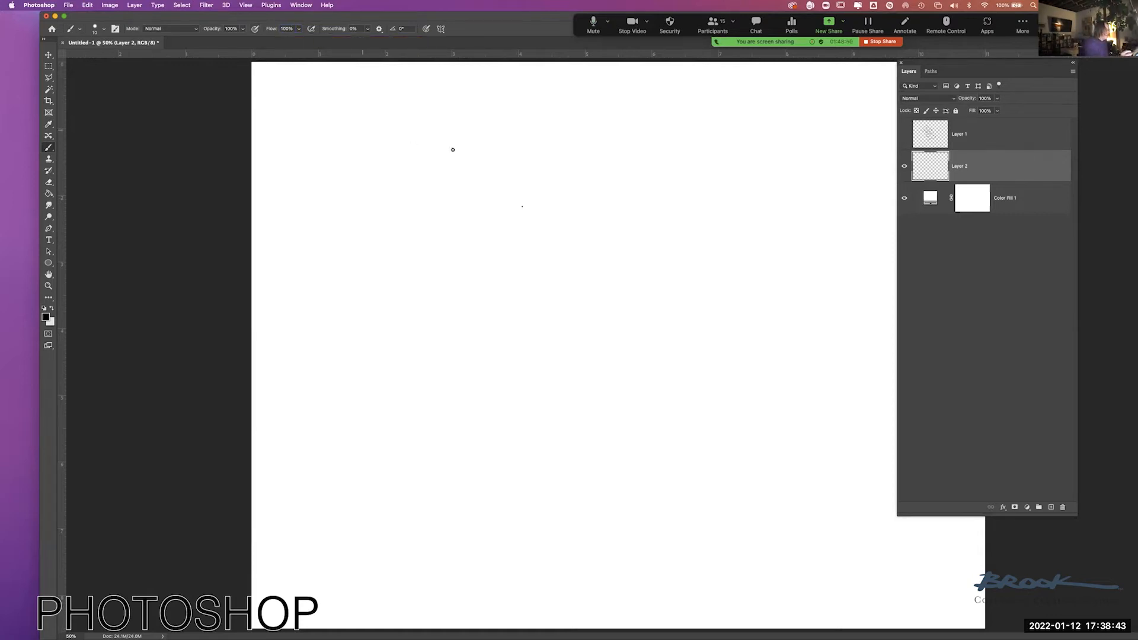
# Sketch a box's tilted top face with four overlapping black brush strokes and draw the front vertical edge down from its near corner.
pyautogui.moveTo(381, 249); pyautogui.dragTo(547, 154)
pyautogui.moveTo(380, 226)
pyautogui.mouseDown()
pyautogui.moveTo(448, 311)
pyautogui.moveTo(500, 352)
pyautogui.moveTo(585, 275)
pyautogui.mouseUp()
pyautogui.moveTo(470, 158); pyautogui.dragTo(648, 315)
pyautogui.moveTo(534, 315); pyautogui.dragTo(601, 257)
pyautogui.moveTo(489, 348); pyautogui.dragTo(498, 457)
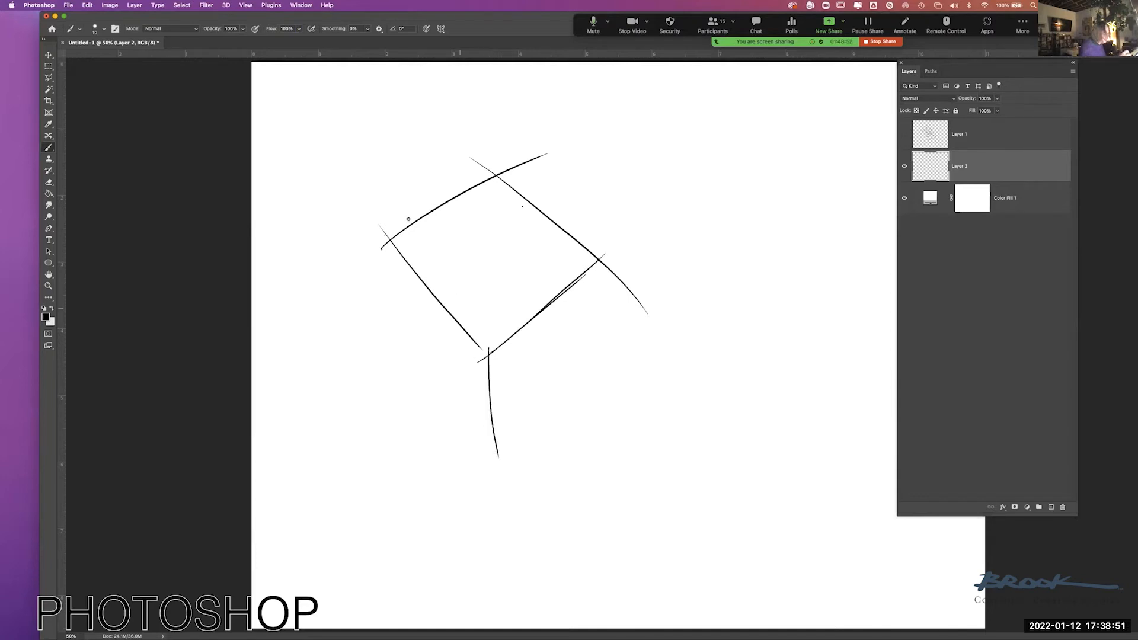
# Complete the box sketch with the left and right vertical edges and the two bottom edges.
pyautogui.moveTo(391, 235); pyautogui.dragTo(414, 350)
pyautogui.moveTo(600, 251); pyautogui.dragTo(576, 360)
pyautogui.moveTo(494, 428); pyautogui.dragTo(611, 326)
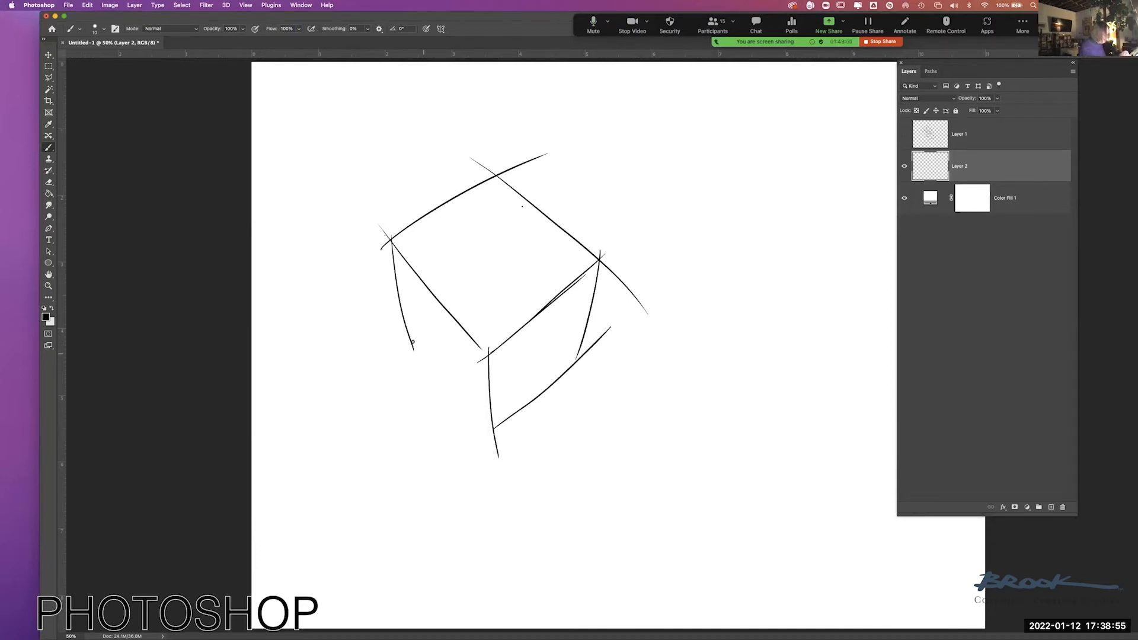
pyautogui.moveTo(398, 316); pyautogui.dragTo(504, 446)
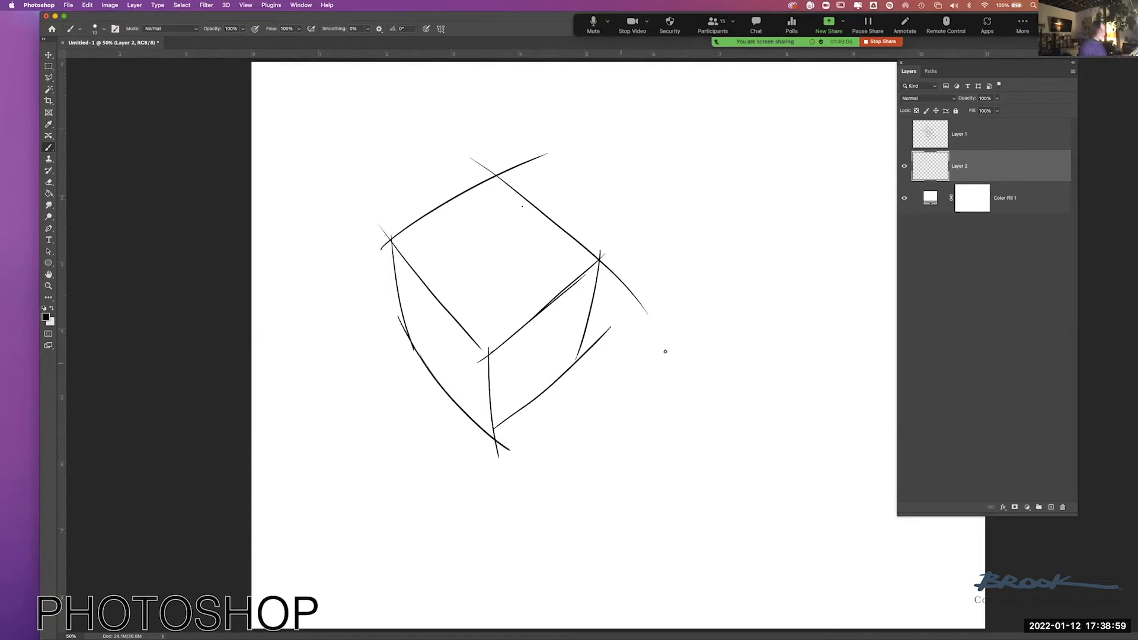
# Draw a series of roughly parallel, gently curved practice strokes to the right of the box.
pyautogui.moveTo(522, 21); pyautogui.dragTo(419, 22)
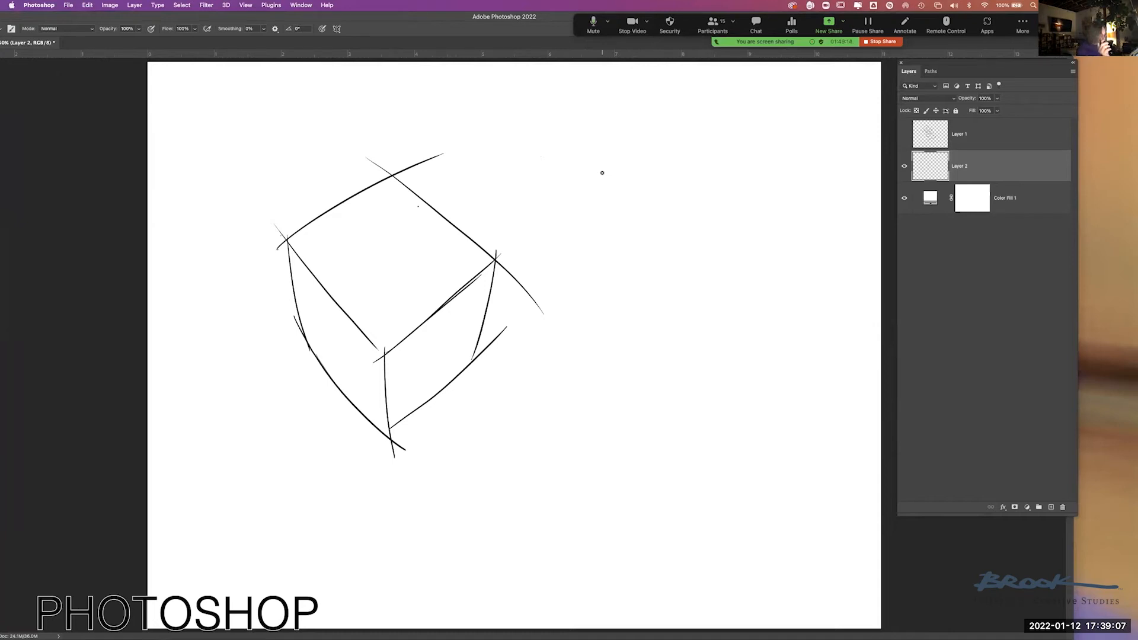
pyautogui.moveTo(517, 219); pyautogui.dragTo(710, 123)
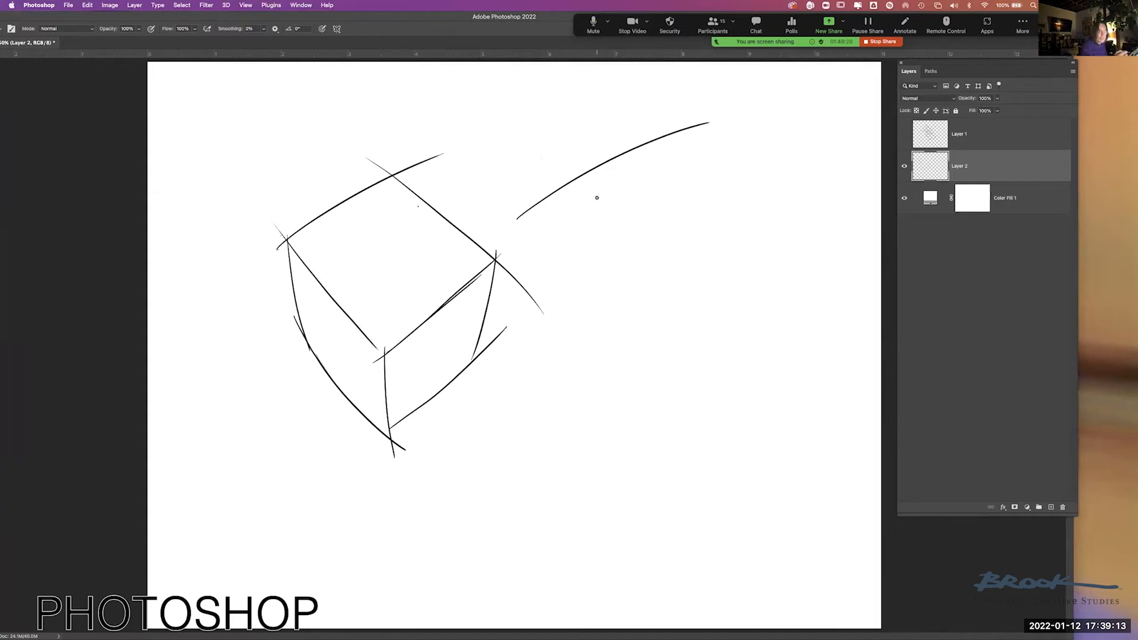
pyautogui.moveTo(542, 244); pyautogui.dragTo(683, 175)
pyautogui.moveTo(575, 223); pyautogui.dragTo(769, 152)
pyautogui.moveTo(689, 175); pyautogui.dragTo(787, 148)
pyautogui.moveTo(564, 288); pyautogui.dragTo(714, 208)
pyautogui.moveTo(582, 264); pyautogui.dragTo(761, 186)
pyautogui.moveTo(578, 256); pyautogui.dragTo(797, 172)
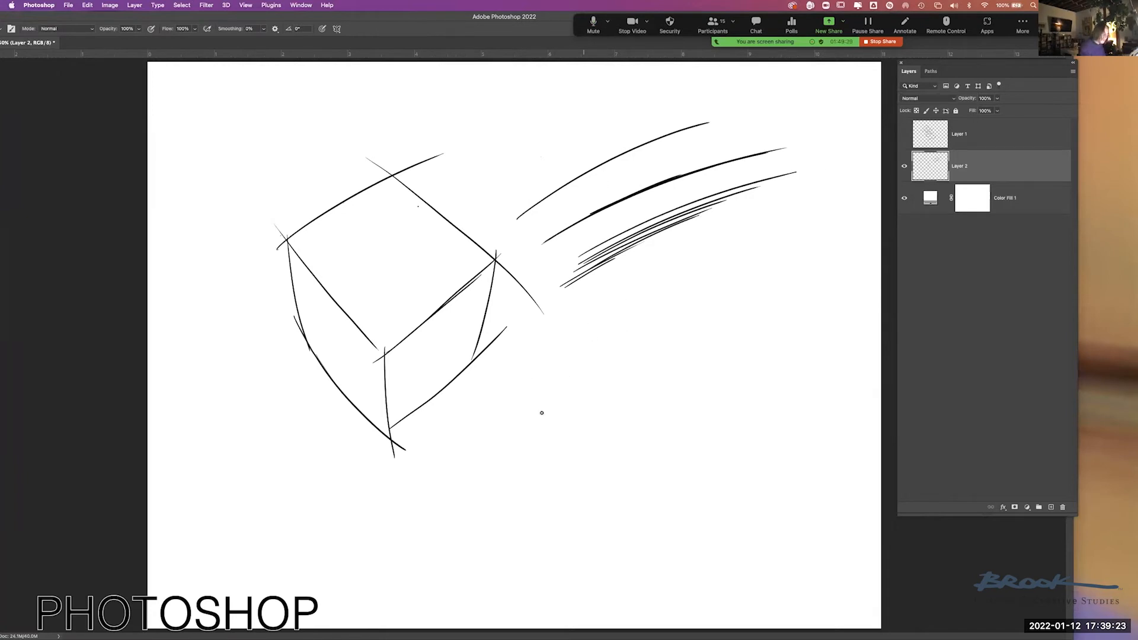
# Try two long arcs crossing into a leaf shape below the practice strokes, and undo both.
pyautogui.moveTo(471, 531); pyautogui.dragTo(744, 294)
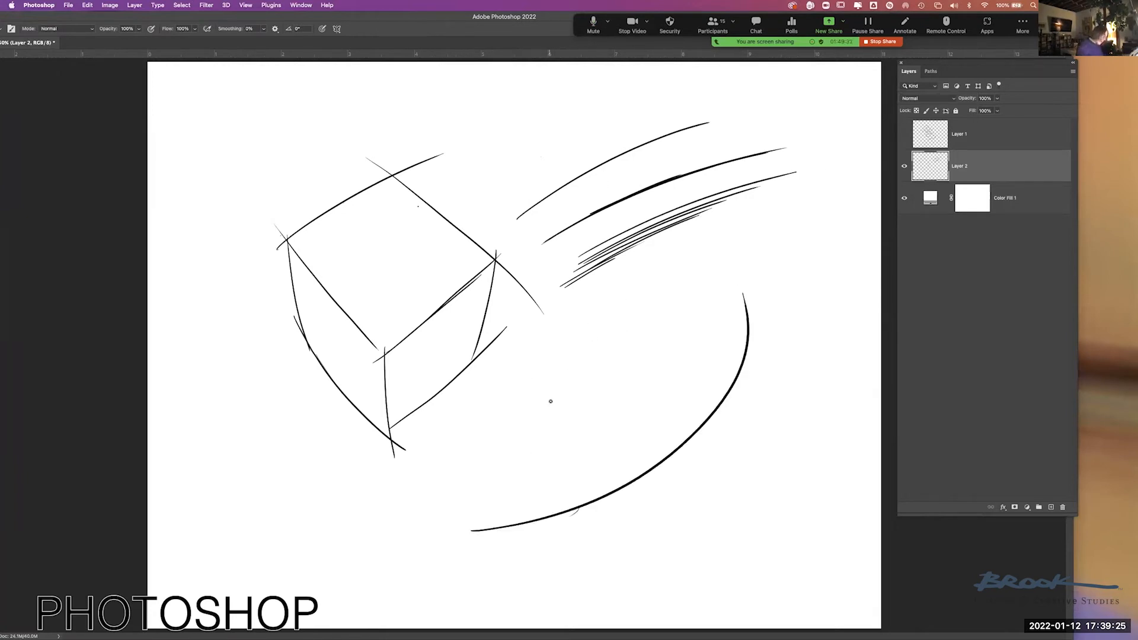
pyautogui.moveTo(492, 540); pyautogui.dragTo(802, 318)
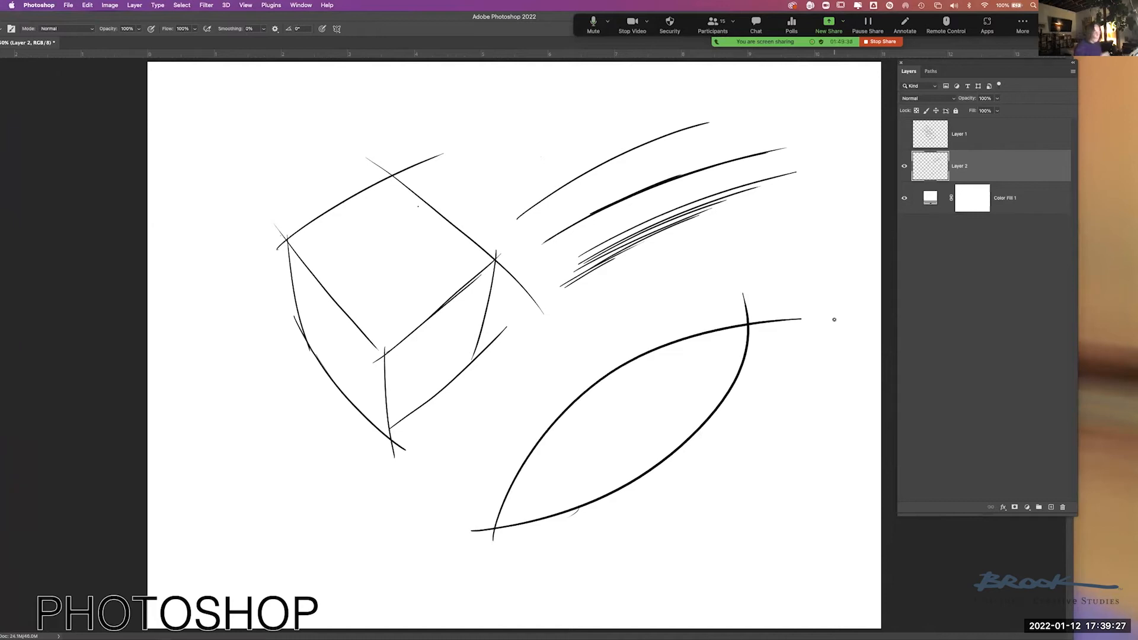
pyautogui.press('super+z')
pyautogui.press('super+z')
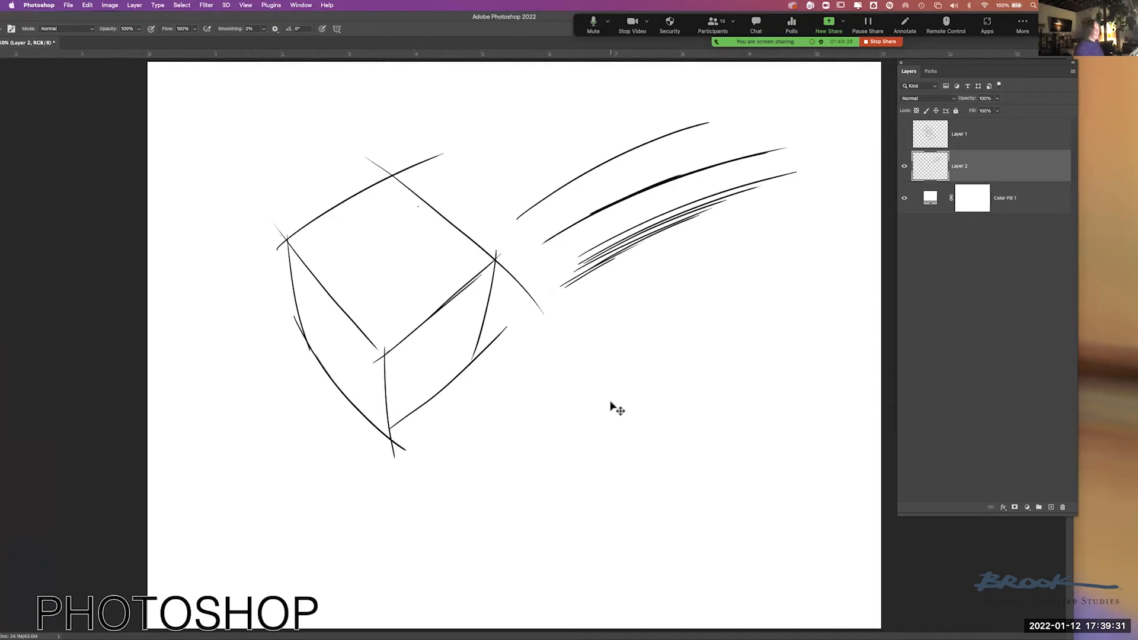
# Undo all the curved practice strokes and the entire box sketch.
pyautogui.press('super+z')
pyautogui.press('super+z')
pyautogui.press('super+z')
pyautogui.press('super+z')
pyautogui.press('super+z')
pyautogui.press('super+z')
pyautogui.press('super+z')
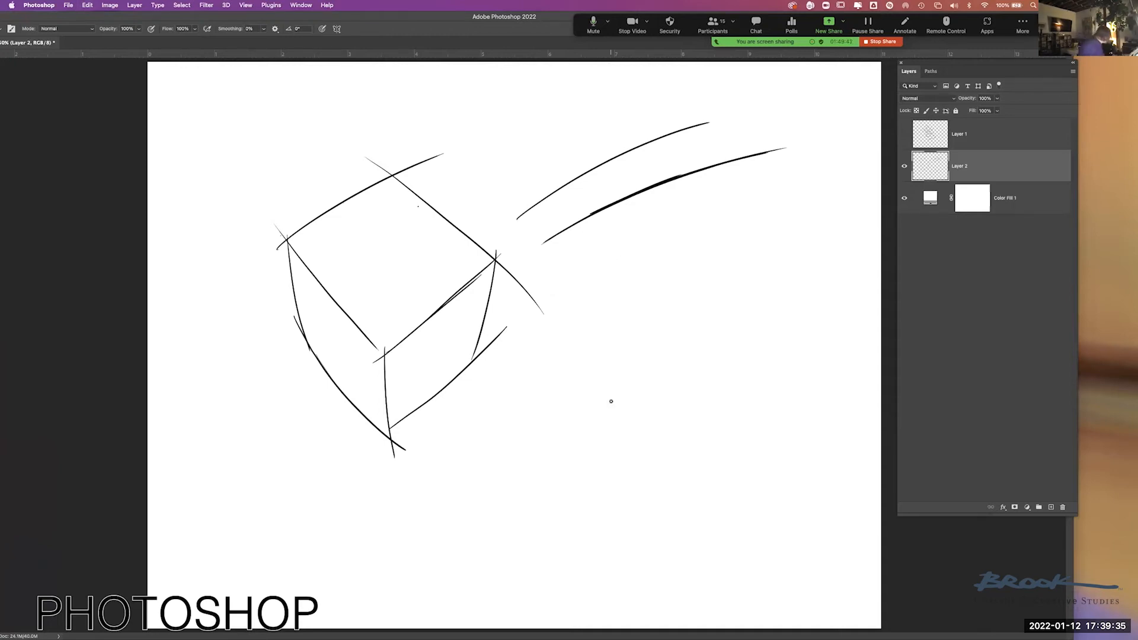
pyautogui.press('super+z')
pyautogui.press('super+z')
pyautogui.press('super+z')
pyautogui.press('super+z')
pyautogui.press('super+z')
pyautogui.press('super+z')
pyautogui.press('super+z')
pyautogui.press('super+z')
pyautogui.press('super+z')
pyautogui.press('super+z')
pyautogui.press('super+z')
pyautogui.press('super+z')
pyautogui.press('super+z')
pyautogui.press('super+z')
pyautogui.press('super+z')
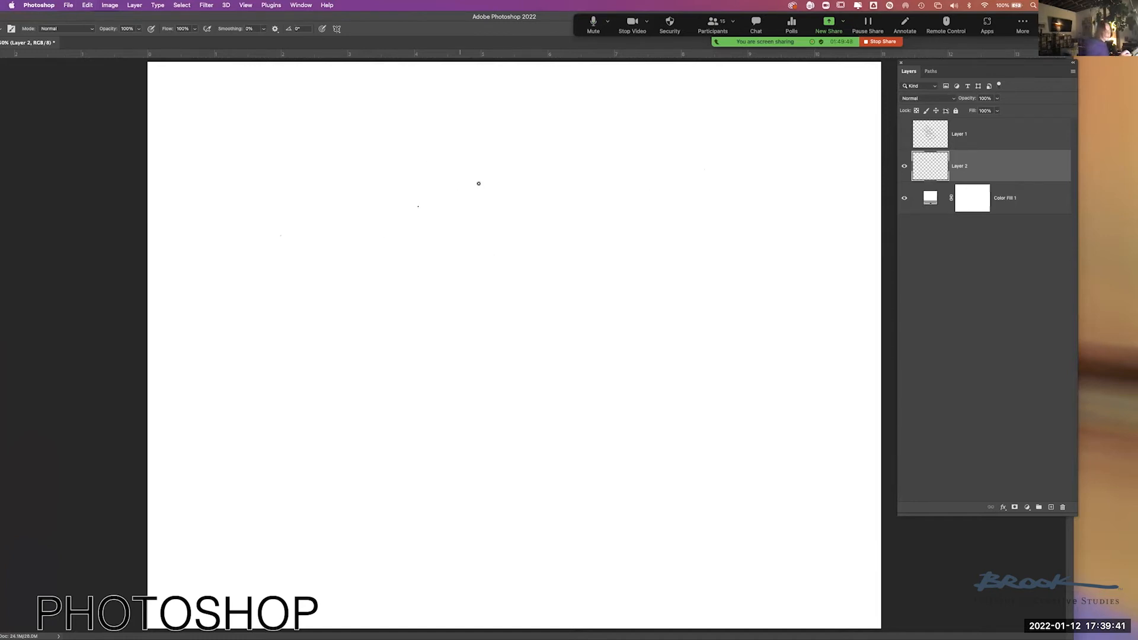
# Sketch the tilted top face of a new box with four long strokes that cross at the corners, redrawing the near and far-right edges.
pyautogui.moveTo(555, 129)
pyautogui.mouseDown()
pyautogui.moveTo(336, 242)
pyautogui.moveTo(382, 274)
pyautogui.moveTo(443, 350)
pyautogui.moveTo(573, 261)
pyautogui.mouseUp()
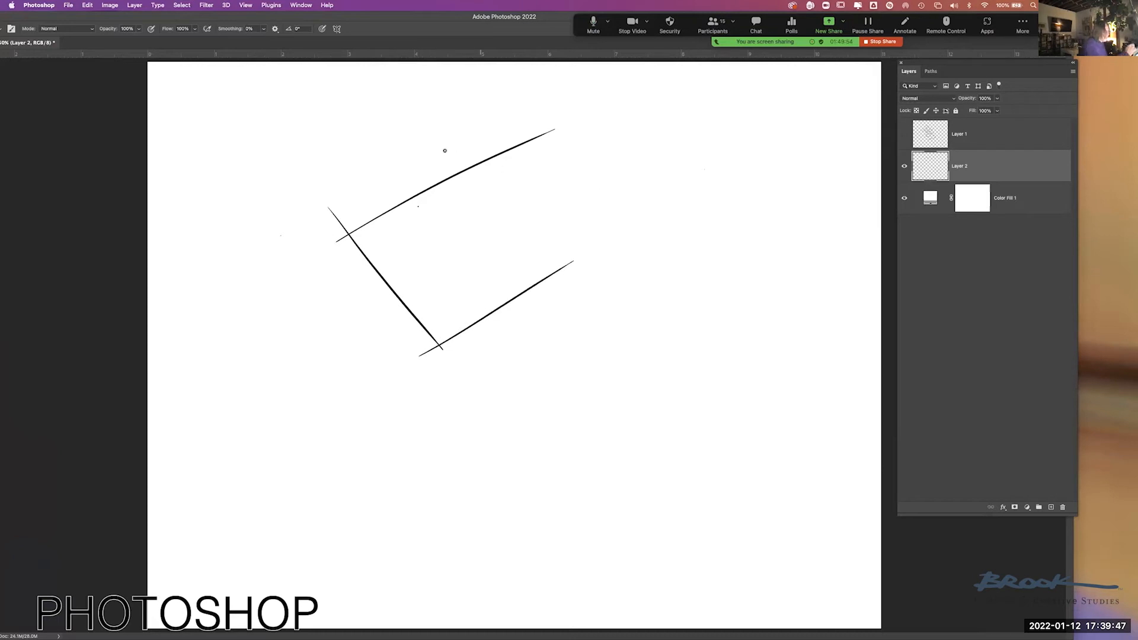
pyautogui.moveTo(383, 151); pyautogui.dragTo(757, 278)
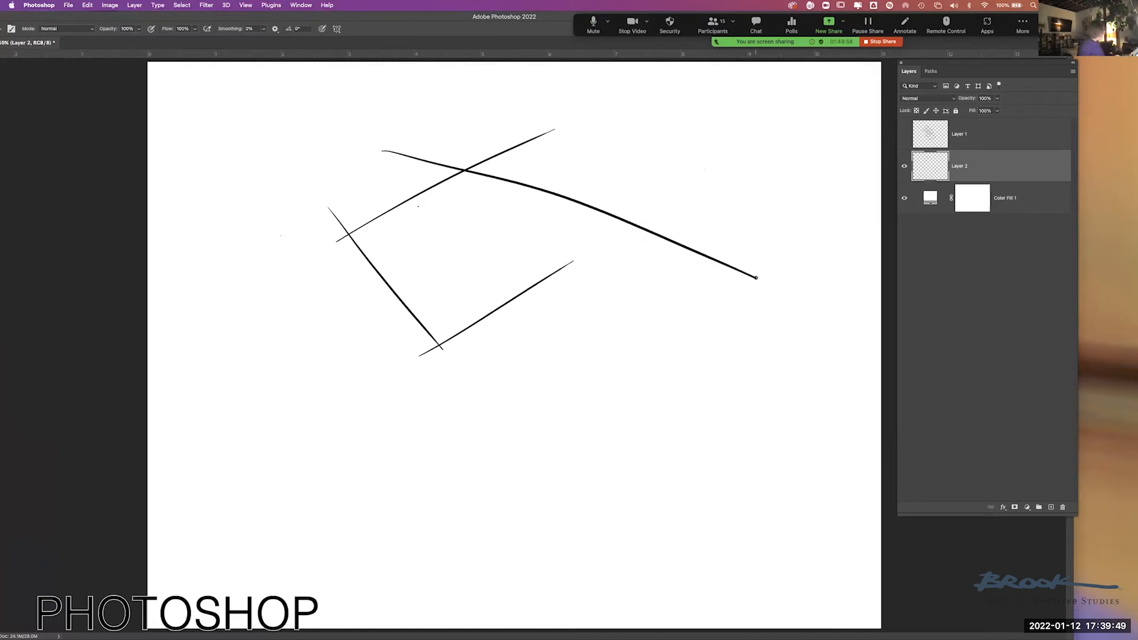
pyautogui.press('super+z')
pyautogui.moveTo(409, 148); pyautogui.dragTo(721, 260)
pyautogui.press('super+z')
pyautogui.moveTo(420, 141)
pyautogui.mouseDown()
pyautogui.moveTo(724, 330)
pyautogui.moveTo(676, 332)
pyautogui.moveTo(753, 405)
pyautogui.moveTo(713, 388)
pyautogui.mouseUp()
pyautogui.press('super+z')
pyautogui.press('super+z')
pyautogui.press('super+z')
pyautogui.press('super+z')
pyautogui.moveTo(411, 359); pyautogui.dragTo(571, 246)
pyautogui.moveTo(447, 176); pyautogui.dragTo(631, 302)
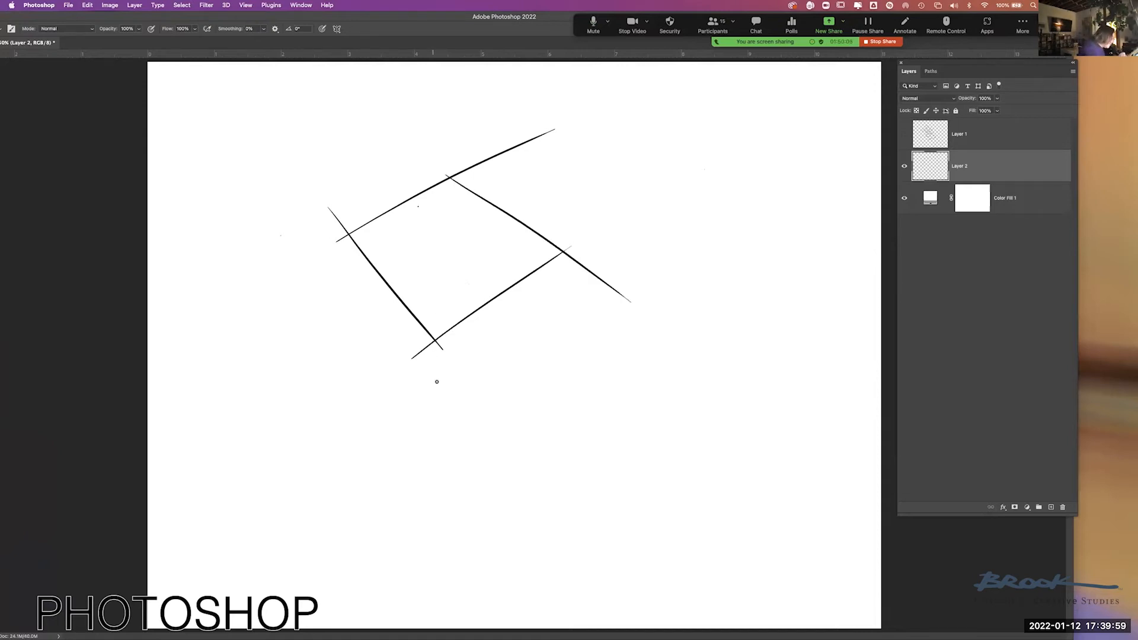
# Sketch the box's front and left vertical edges as strokes running through the near and left corners of the top face.
pyautogui.moveTo(430, 440); pyautogui.dragTo(438, 319)
pyautogui.moveTo(356, 352); pyautogui.dragTo(354, 191)
pyautogui.moveTo(507, 433); pyautogui.dragTo(549, 180)
pyautogui.press('super+z')
# Draw the box's right vertical edge with the Brush through the top face's right corner, undoing and repeating the stroke until it is clean.
pyautogui.press('z')
pyautogui.moveTo(544, 371); pyautogui.dragTo(577, 232)
pyautogui.press('super+minus')
pyautogui.press('super+minus')
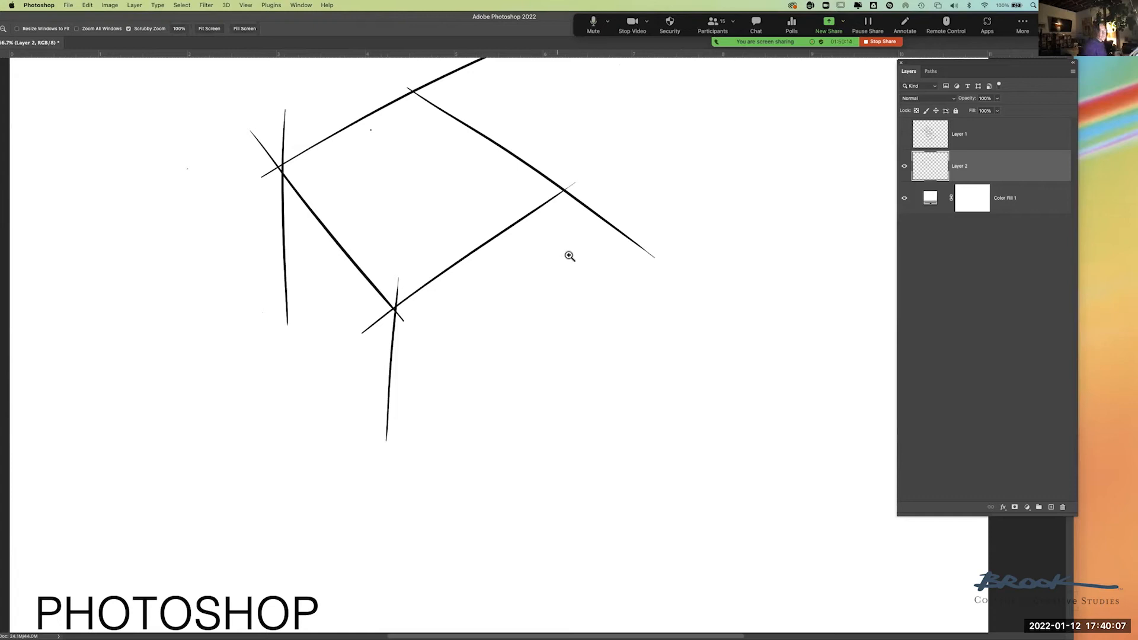
pyautogui.moveTo(157, 16); pyautogui.dragTo(222, 16)
pyautogui.press('b')
pyautogui.moveTo(591, 145); pyautogui.dragTo(560, 381)
pyautogui.hotkey('ctrl', 'z')
pyautogui.moveTo(614, 323); pyautogui.dragTo(661, 145)
pyautogui.hotkey('ctrl', 'z')
pyautogui.moveTo(597, 353); pyautogui.dragTo(658, 181)
pyautogui.hotkey('ctrl', 'z')
pyautogui.hotkey('ctrl', 'z')
pyautogui.moveTo(603, 381)
pyautogui.mouseDown()
pyautogui.moveTo(696, 158)
pyautogui.moveTo(685, 169)
pyautogui.mouseUp()
pyautogui.hotkey('ctrl', 'z')
pyautogui.moveTo(584, 377); pyautogui.dragTo(637, 144)
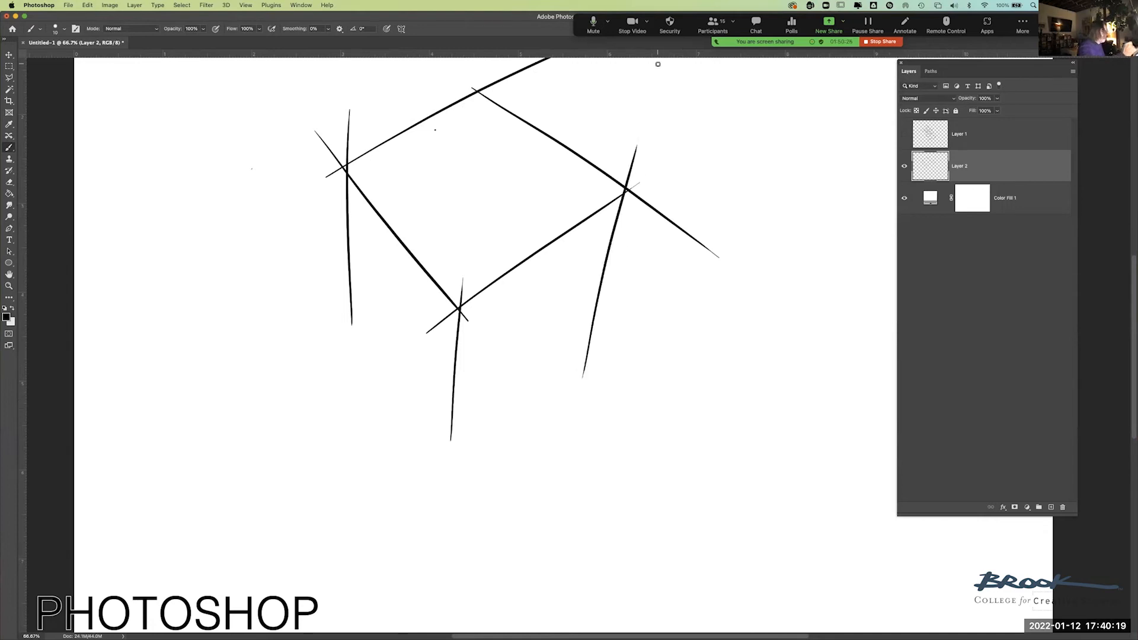
# Sketch the box's right and left bottom edges meeting at the front vertical edge, redrawing the left one.
pyautogui.moveTo(437, 449); pyautogui.dragTo(619, 309)
pyautogui.moveTo(339, 271); pyautogui.dragTo(492, 497)
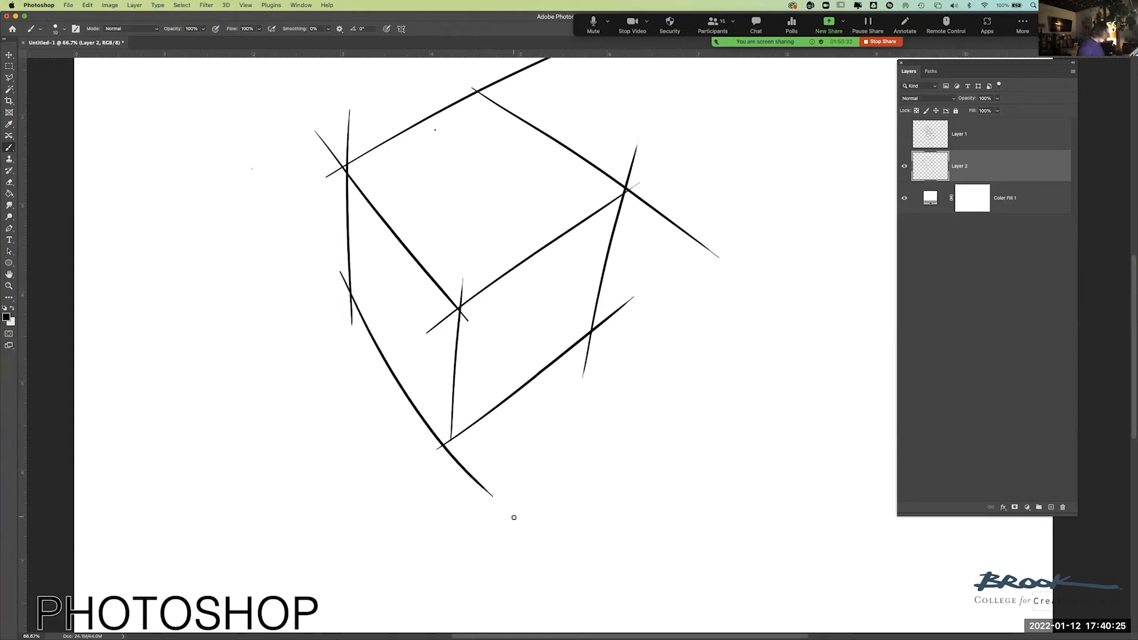
pyautogui.press('super+z')
pyautogui.moveTo(339, 279); pyautogui.dragTo(495, 476)
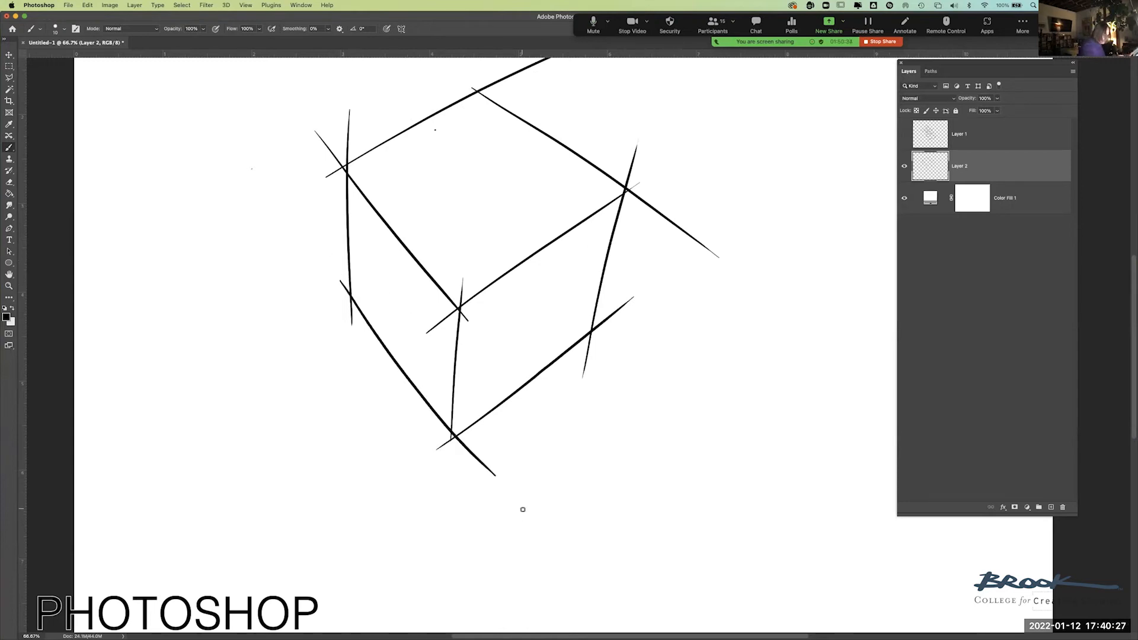
pyautogui.press('super+z')
pyautogui.moveTo(350, 309); pyautogui.dragTo(497, 489)
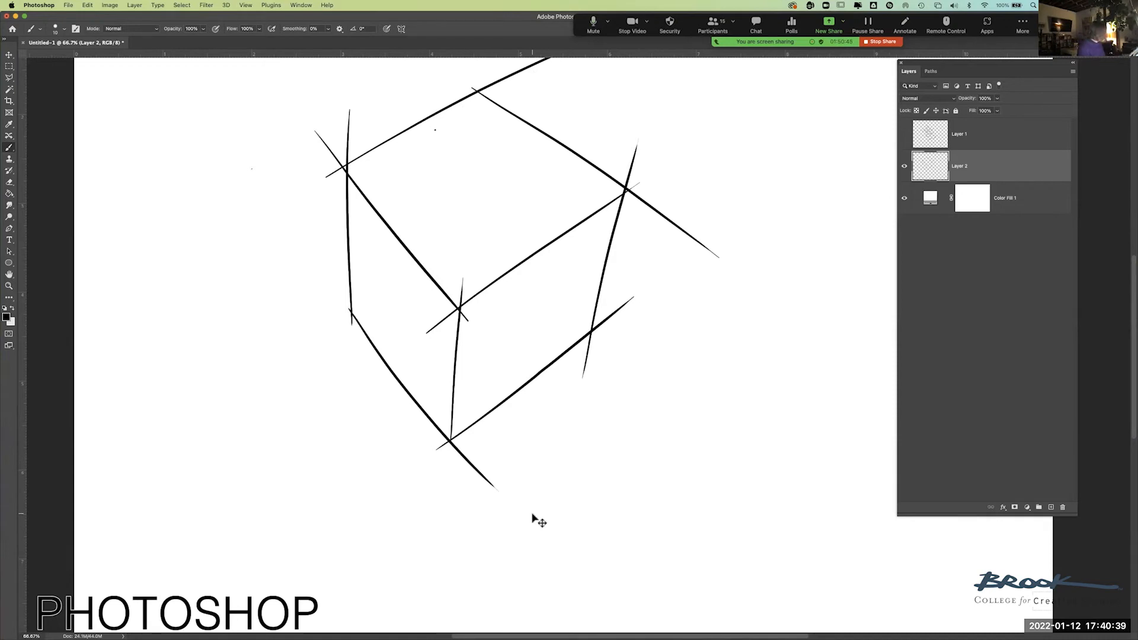
# Examine the box sketch's line quality, tapered stroke ends and corner intersections up close.
pyautogui.press('super+minus')
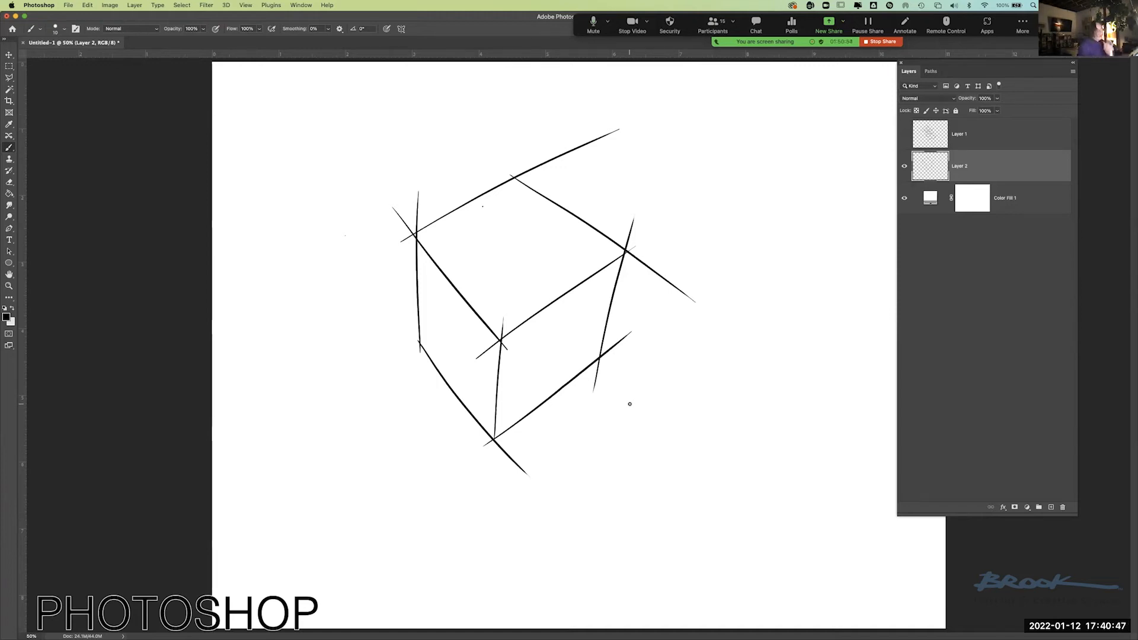
pyautogui.press('super+space')
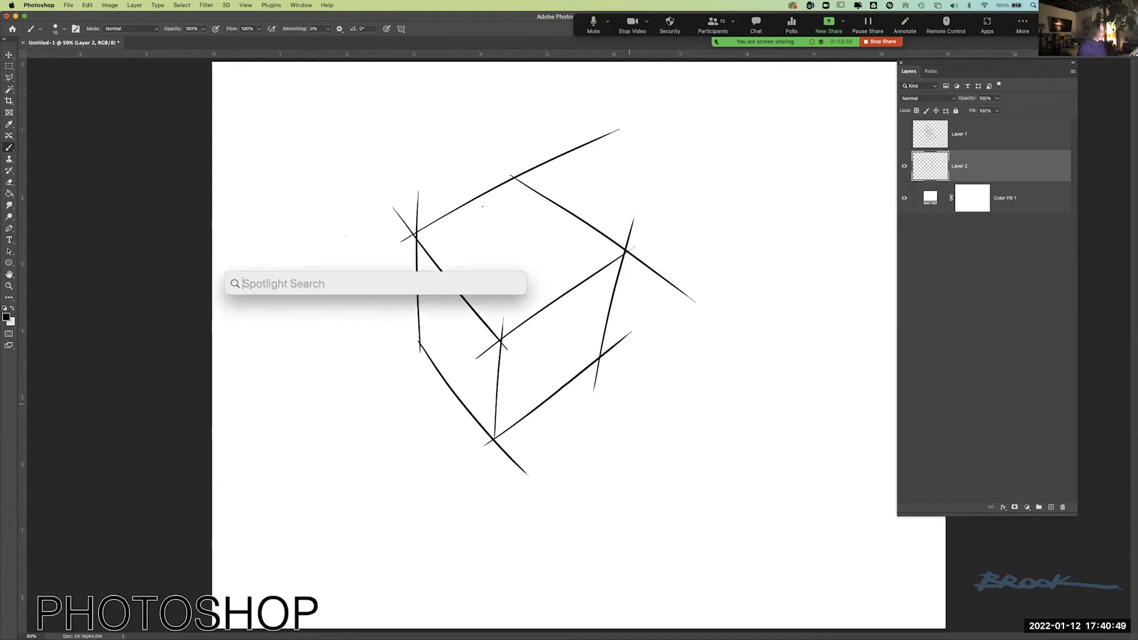
pyautogui.press('Escape')
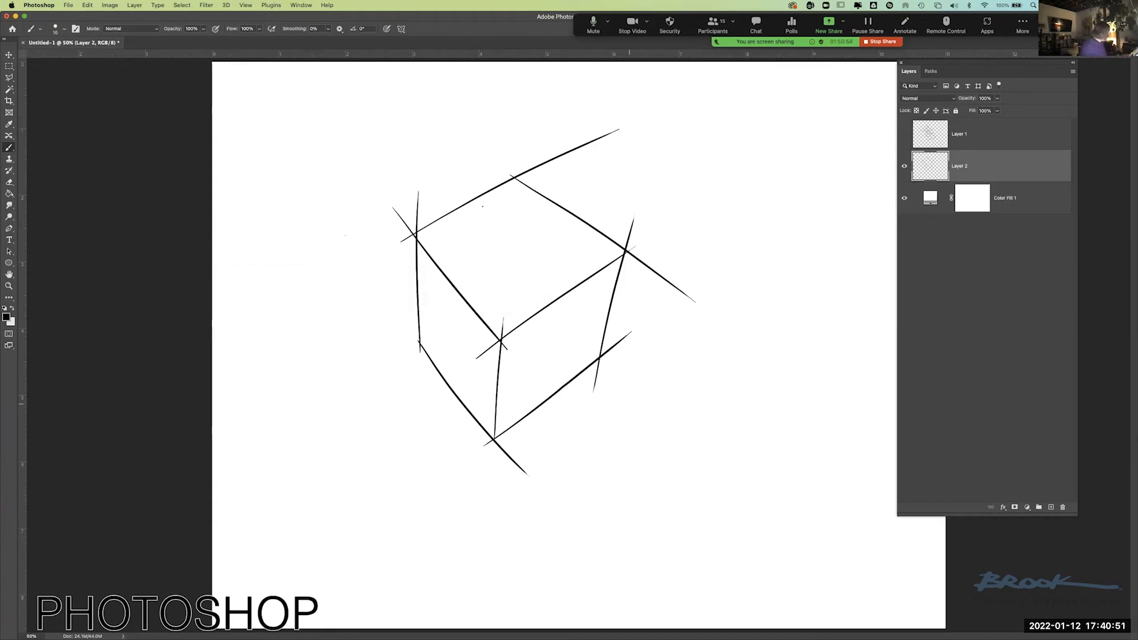
pyautogui.press('super+equal')
pyautogui.press('super+equal')
pyautogui.press('super+equal')
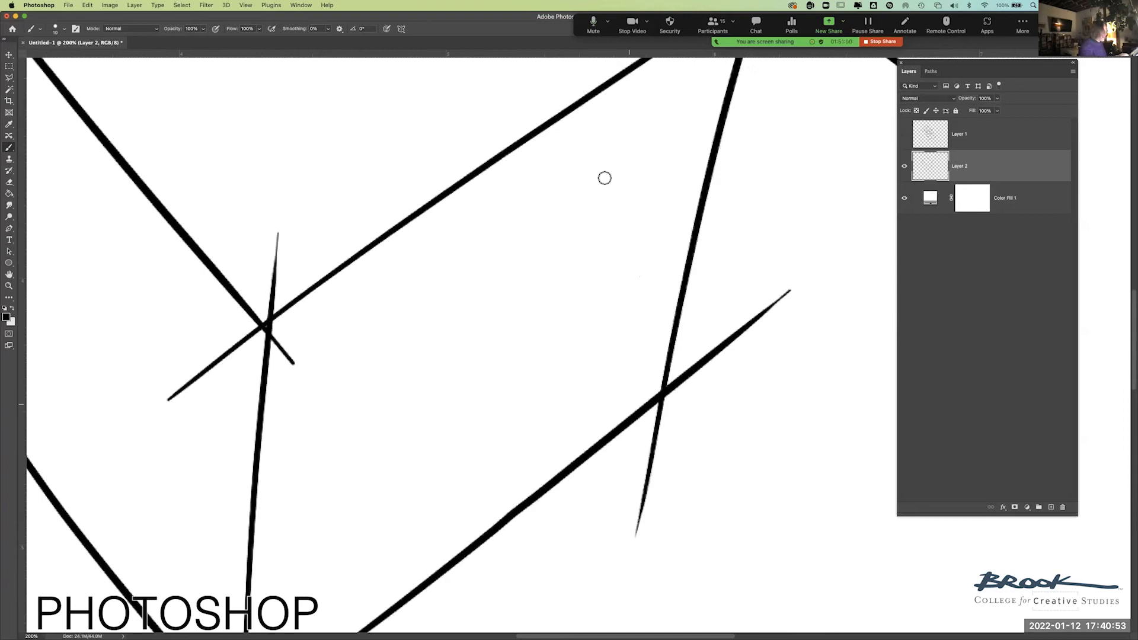
pyautogui.moveTo(582, 211); pyautogui.dragTo(433, 390)
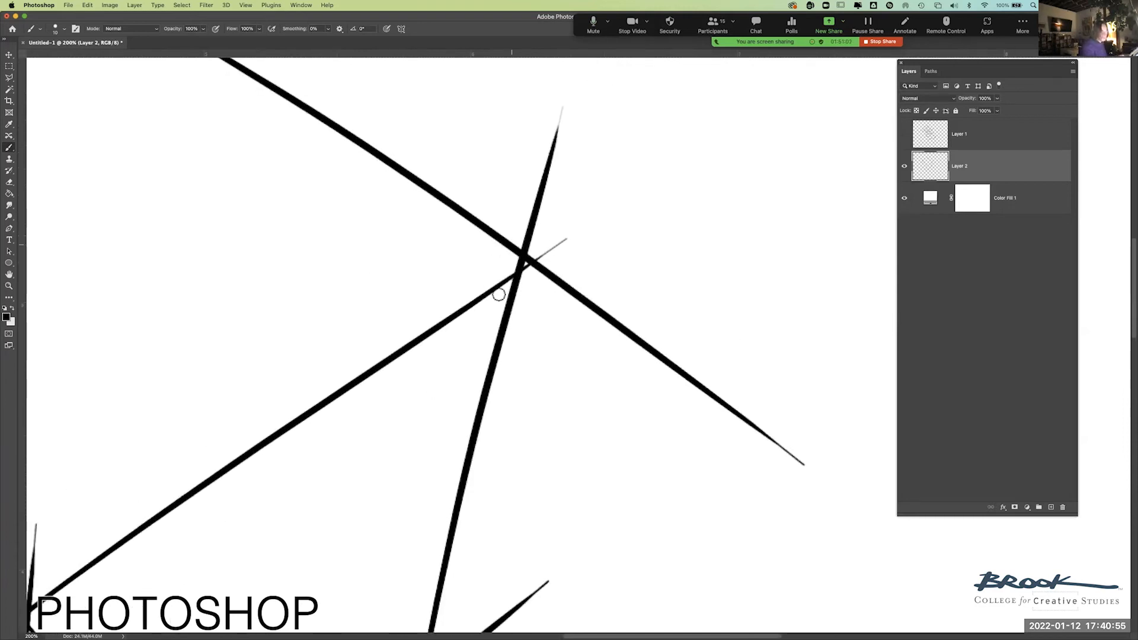
pyautogui.press('super')
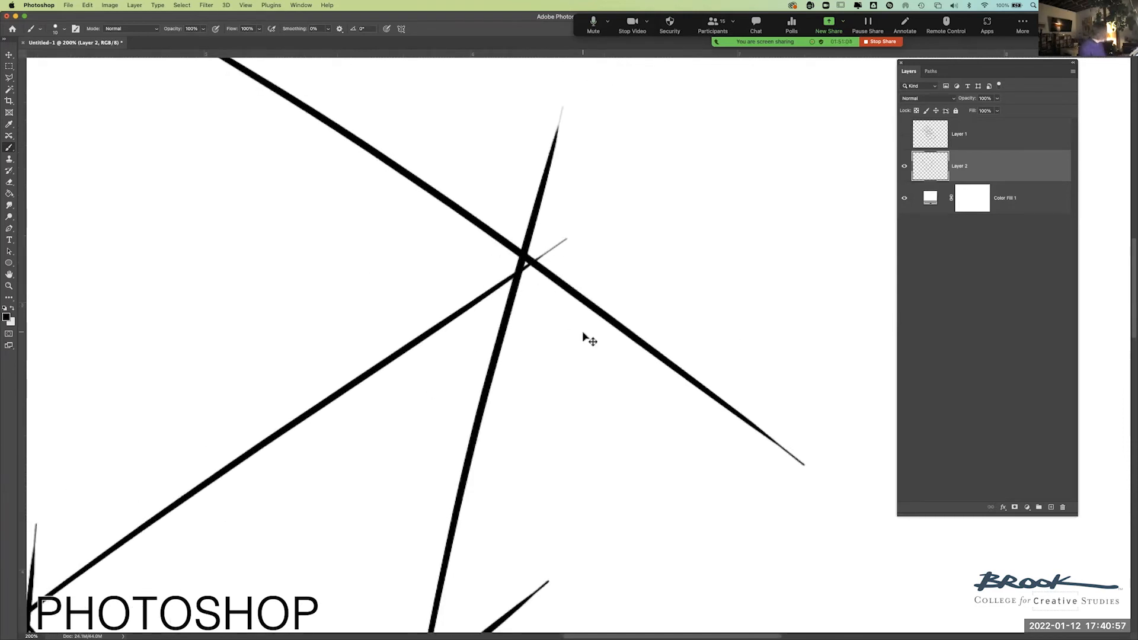
pyautogui.press('super+minus')
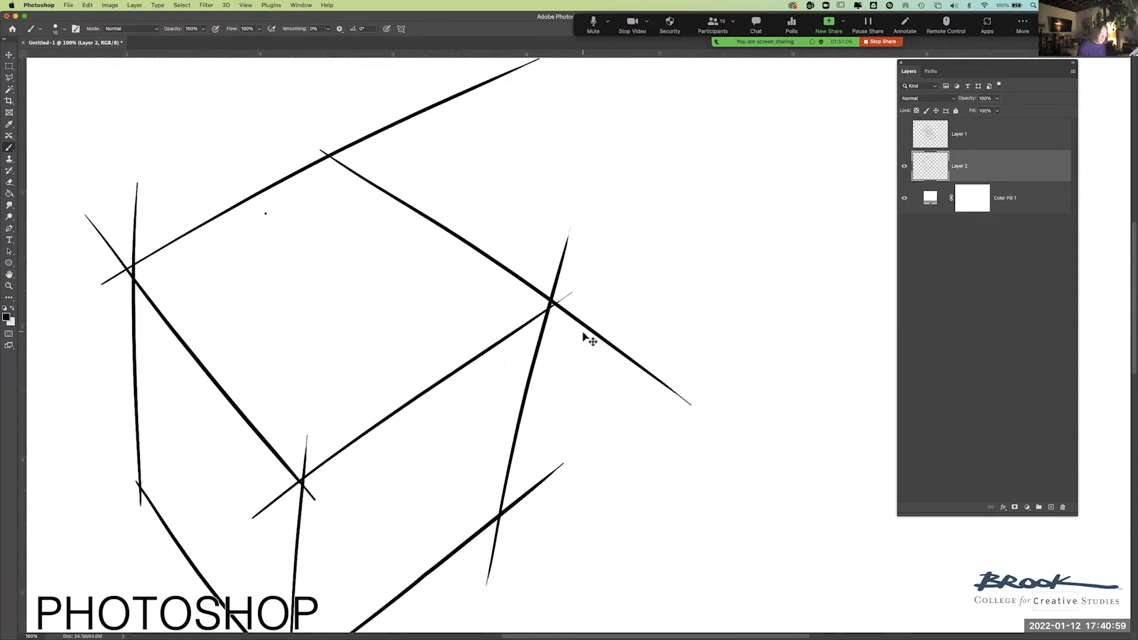
pyautogui.moveTo(516, 401); pyautogui.dragTo(510, 315)
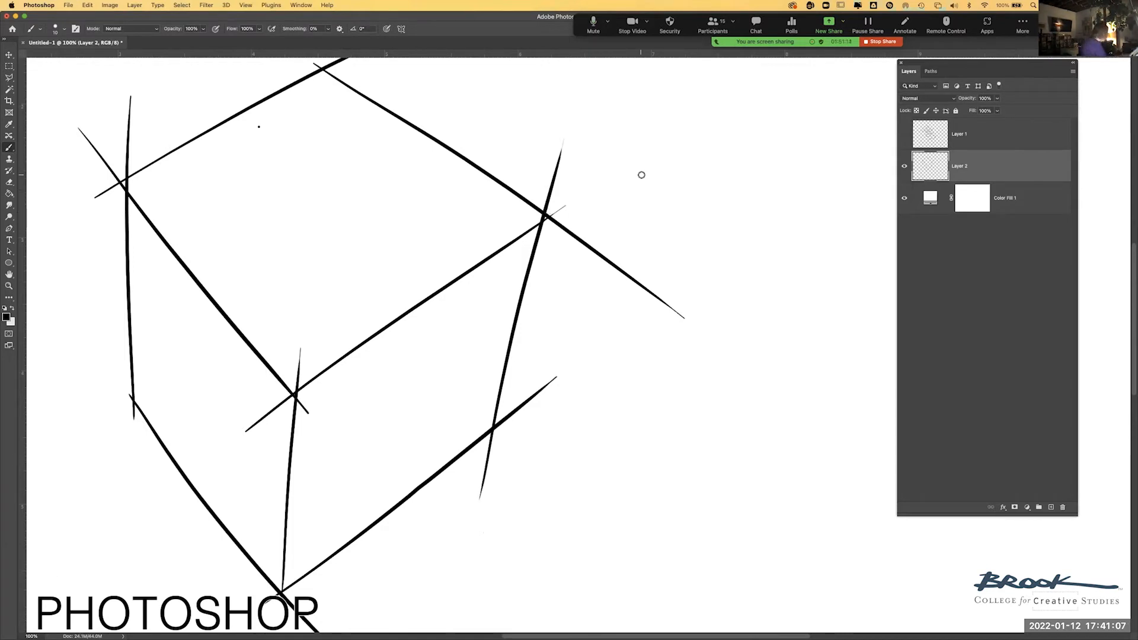
pyautogui.scroll(-1, 567, 348)
pyautogui.moveTo(600, 325); pyautogui.dragTo(376, 294)
pyautogui.scroll(-3, 445, 301)
pyautogui.hscroll(-3, 444, 301)
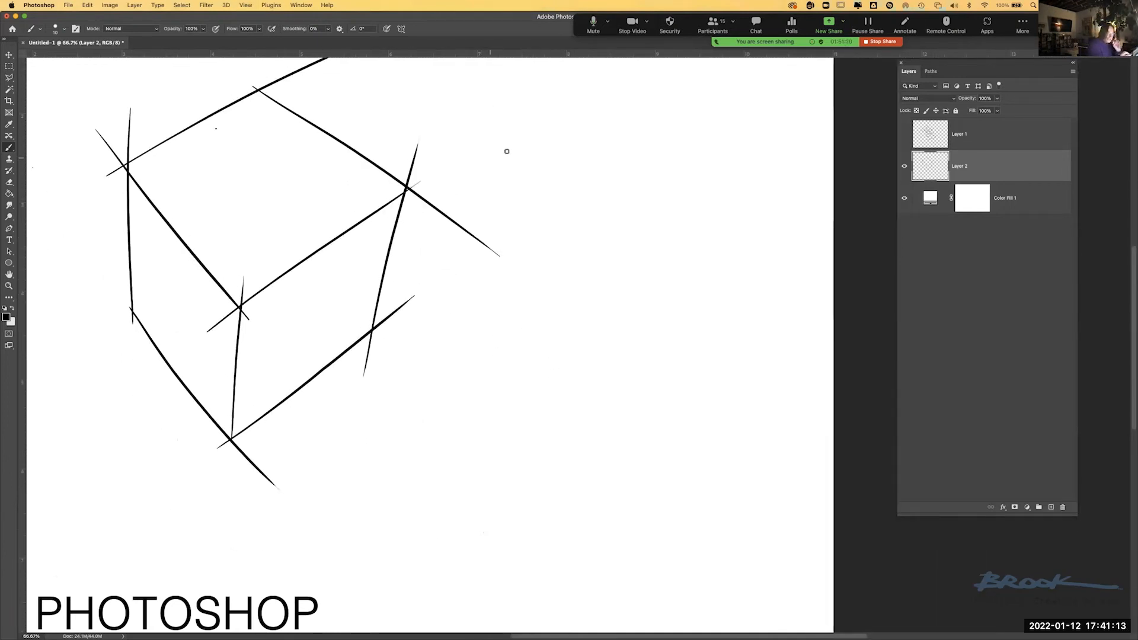
pyautogui.moveTo(507, 147); pyautogui.dragTo(508, 191)
pyautogui.press('super+z')
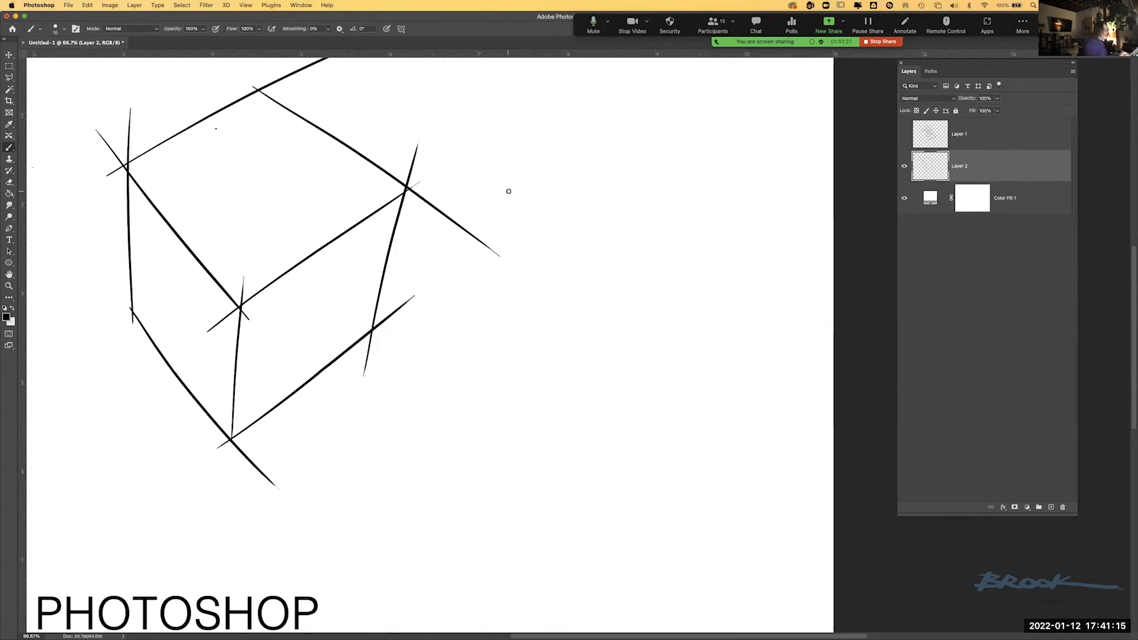
# Set the brush mode to Dissolve and draw a long diagonal stroke in the empty area to the right of the box.
pyautogui.click(157, 31)
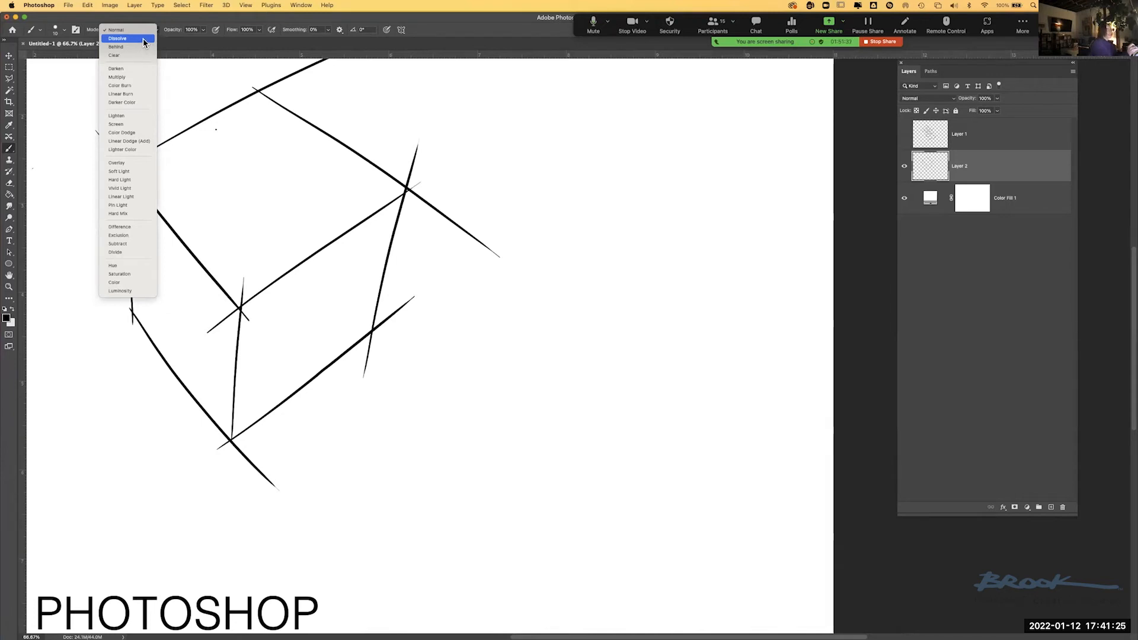
pyautogui.click(144, 38)
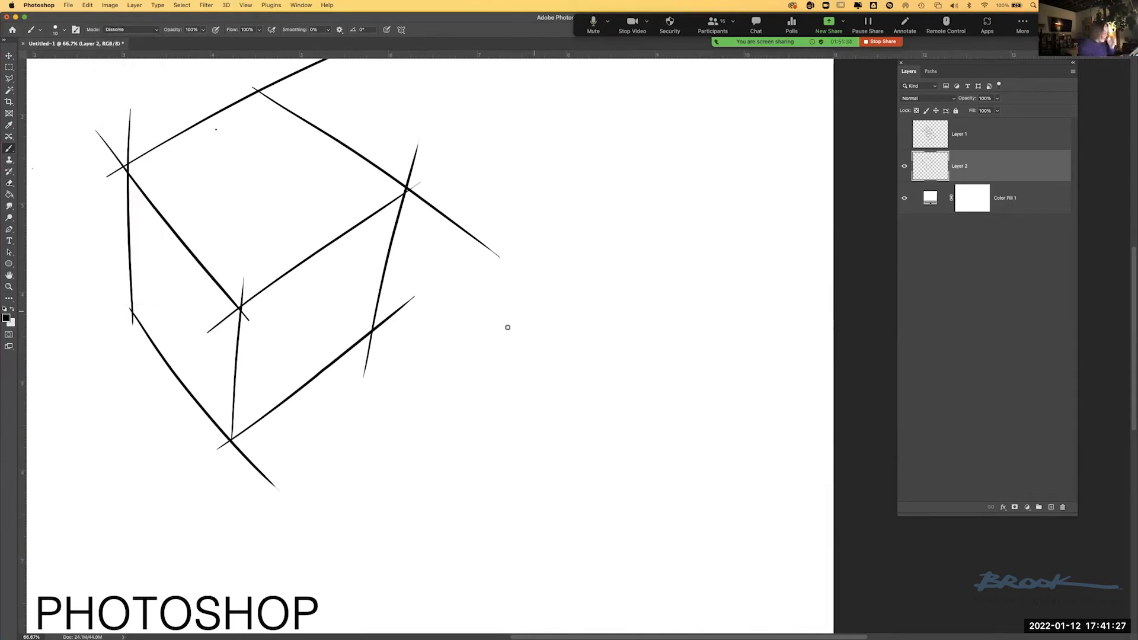
pyautogui.moveTo(464, 378); pyautogui.dragTo(661, 184)
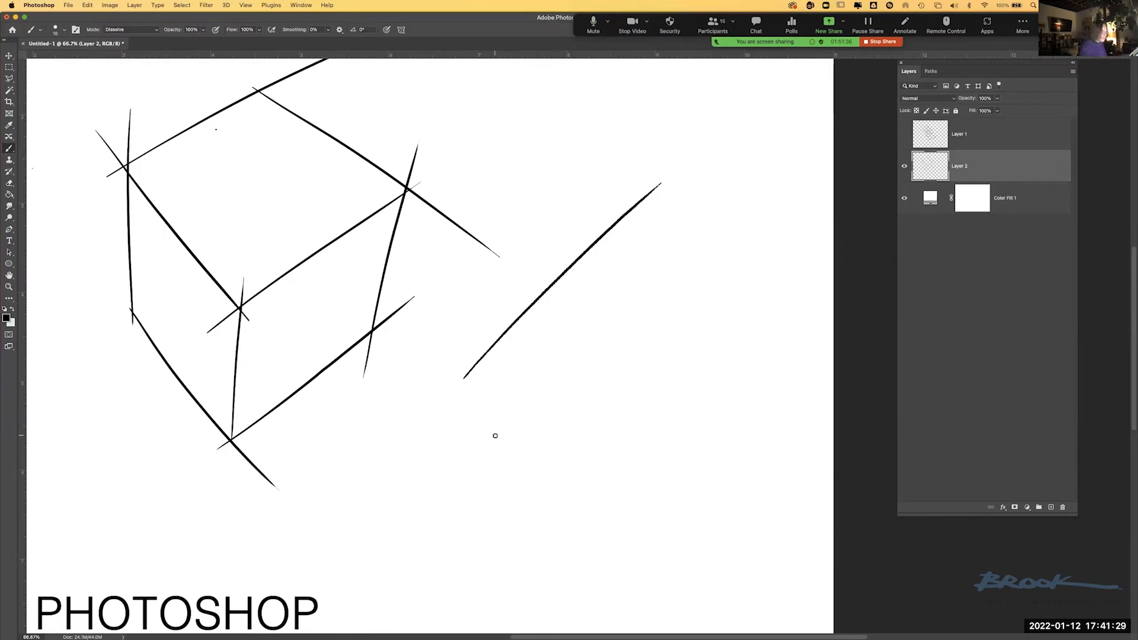
pyautogui.press('super+plus')
pyautogui.press('super+plus')
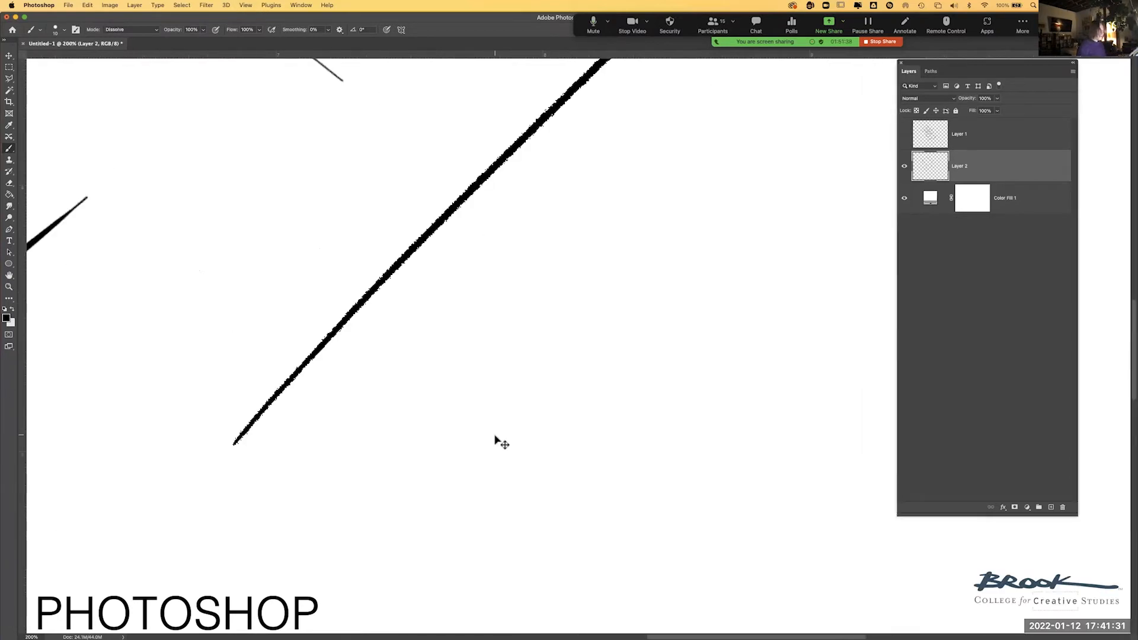
pyautogui.press('super+minus')
pyautogui.press('super+minus')
# Build a second box's top face around the diagonal stroke by adding its near, far and right edges.
pyautogui.moveTo(418, 351); pyautogui.dragTo(665, 375)
pyautogui.moveTo(538, 240); pyautogui.dragTo(747, 240)
pyautogui.moveTo(714, 194); pyautogui.dragTo(671, 382)
# Draw the second box's left and front-right vertical edges, its bottom edge and a curved right side line.
pyautogui.moveTo(478, 345); pyautogui.dragTo(486, 369)
pyautogui.moveTo(523, 435); pyautogui.dragTo(485, 361)
pyautogui.moveTo(481, 426); pyautogui.dragTo(711, 442)
pyautogui.moveTo(670, 368); pyautogui.dragTo(669, 445)
pyautogui.moveTo(705, 240); pyautogui.dragTo(692, 356)
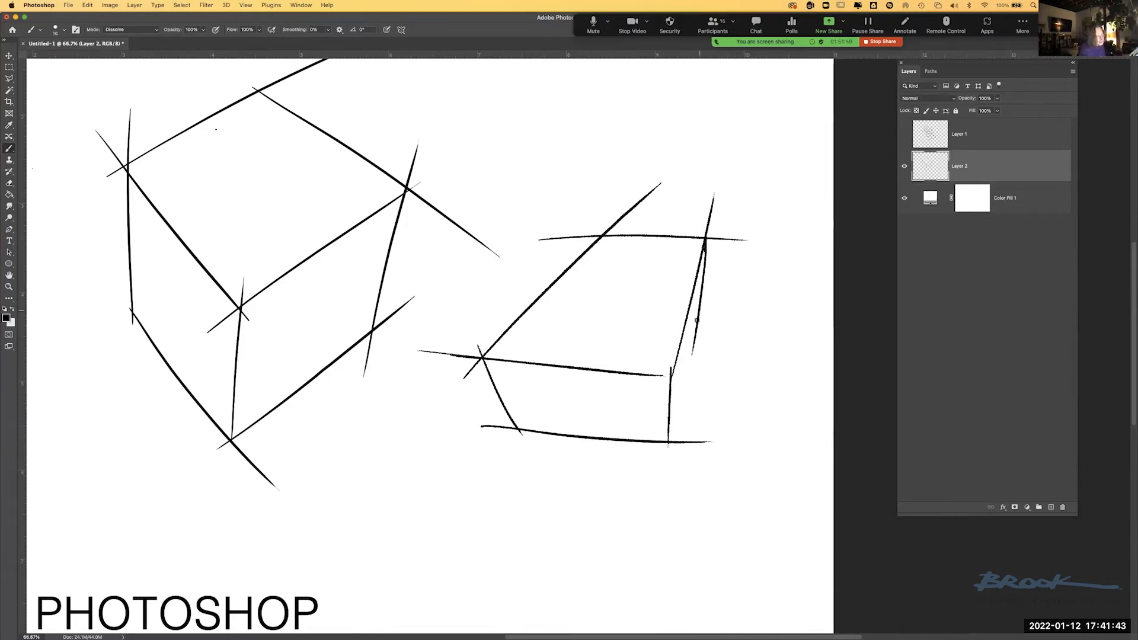
pyautogui.moveTo(704, 246); pyautogui.dragTo(647, 494)
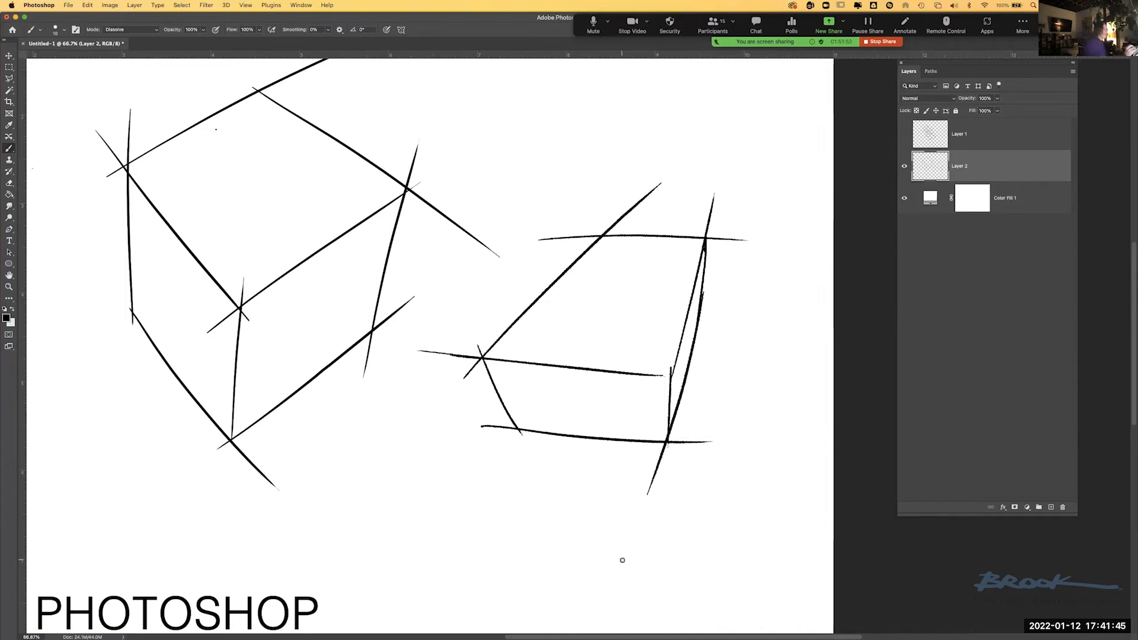
# Draw a small circle around the right end of the second box's near top edge.
pyautogui.moveTo(132, 35); pyautogui.dragTo(143, 34)
pyautogui.moveTo(633, 360)
pyautogui.mouseDown()
pyautogui.moveTo(662, 376)
pyautogui.moveTo(629, 386)
pyautogui.moveTo(660, 378)
pyautogui.mouseUp()
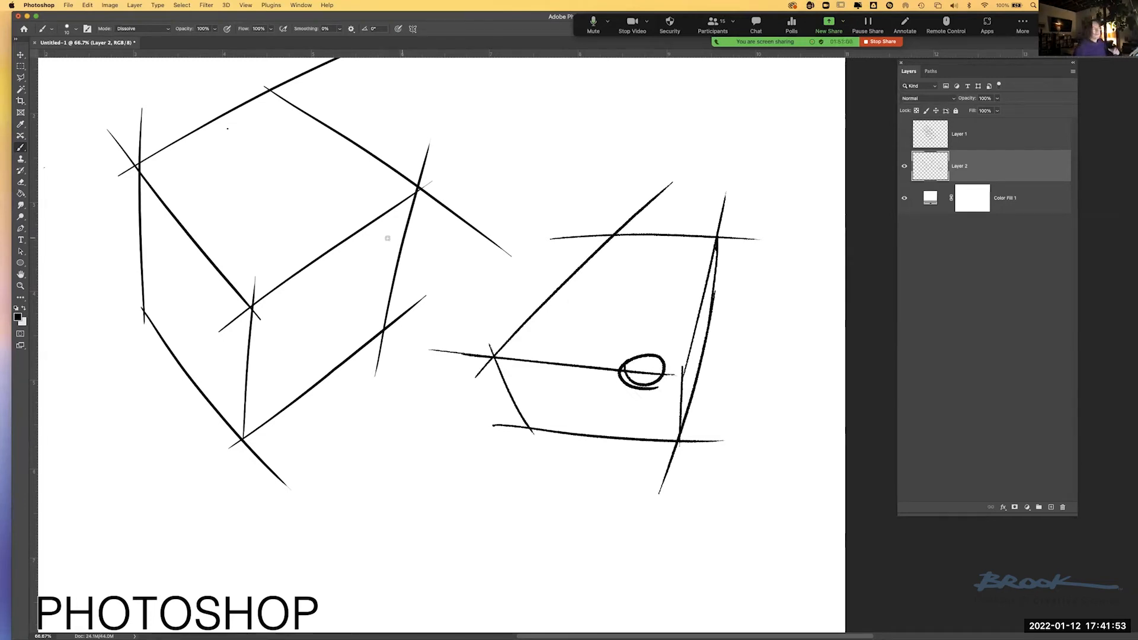
# Open the recent file Scan.psd and bring the Prisma Color pencils cube into close view.
pyautogui.click(68, 6)
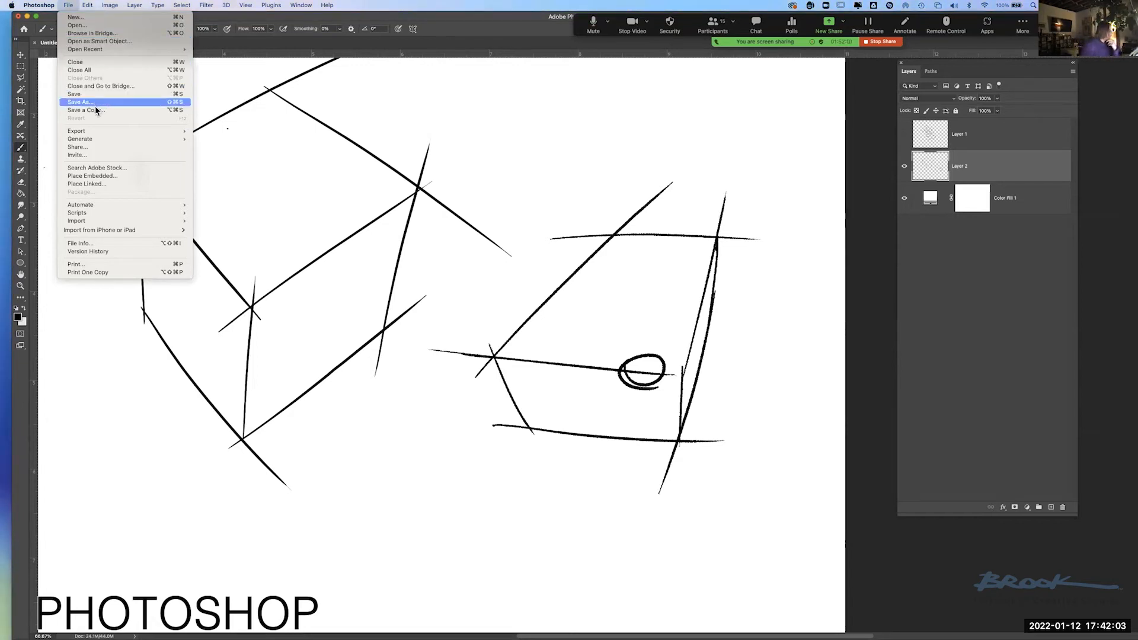
pyautogui.moveTo(95, 50)
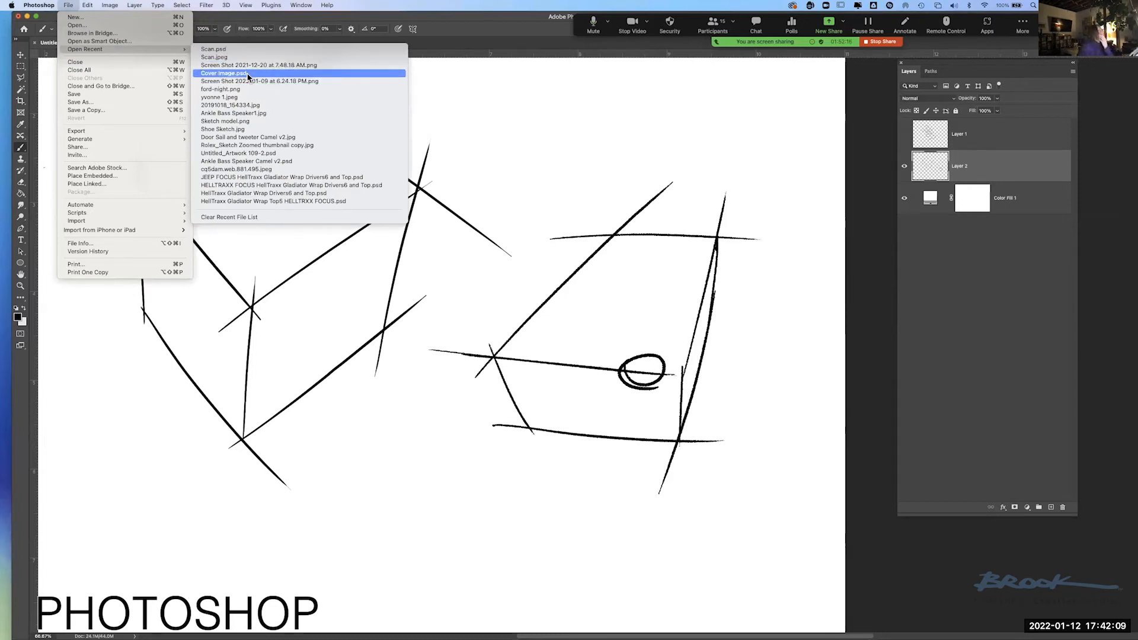
pyautogui.click(223, 50)
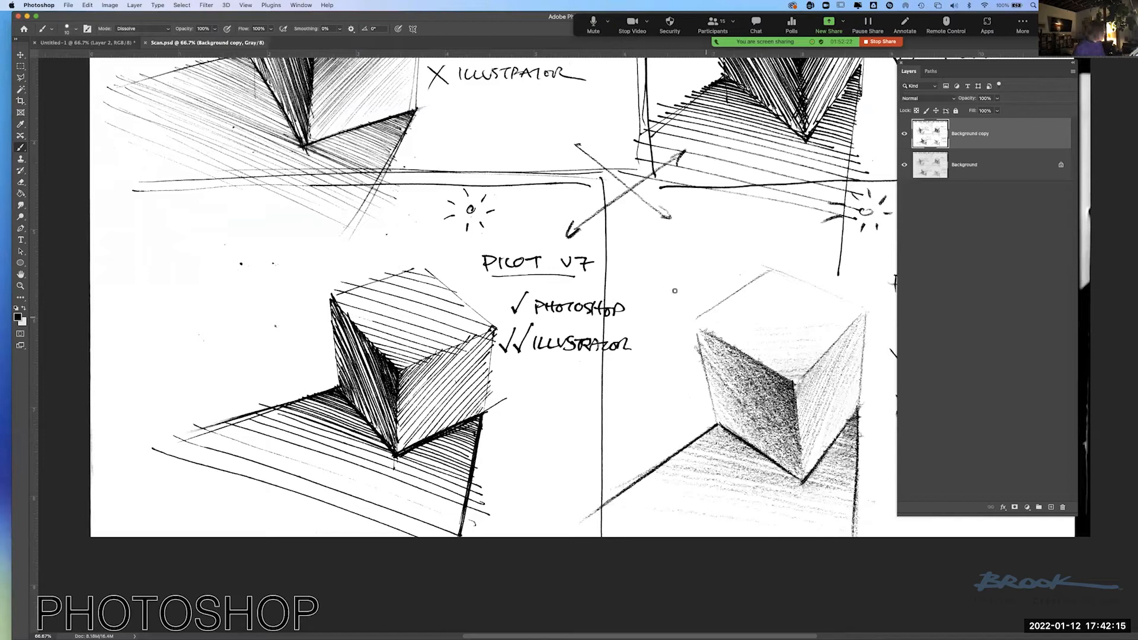
pyautogui.moveTo(713, 278); pyautogui.dragTo(432, 226)
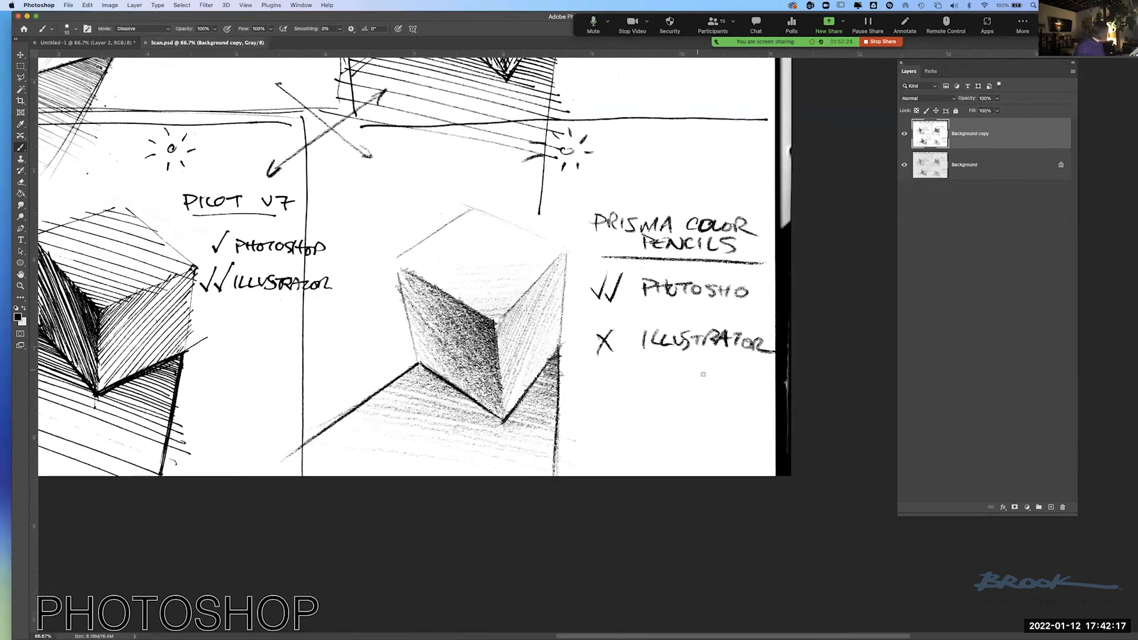
pyautogui.press('super+plus')
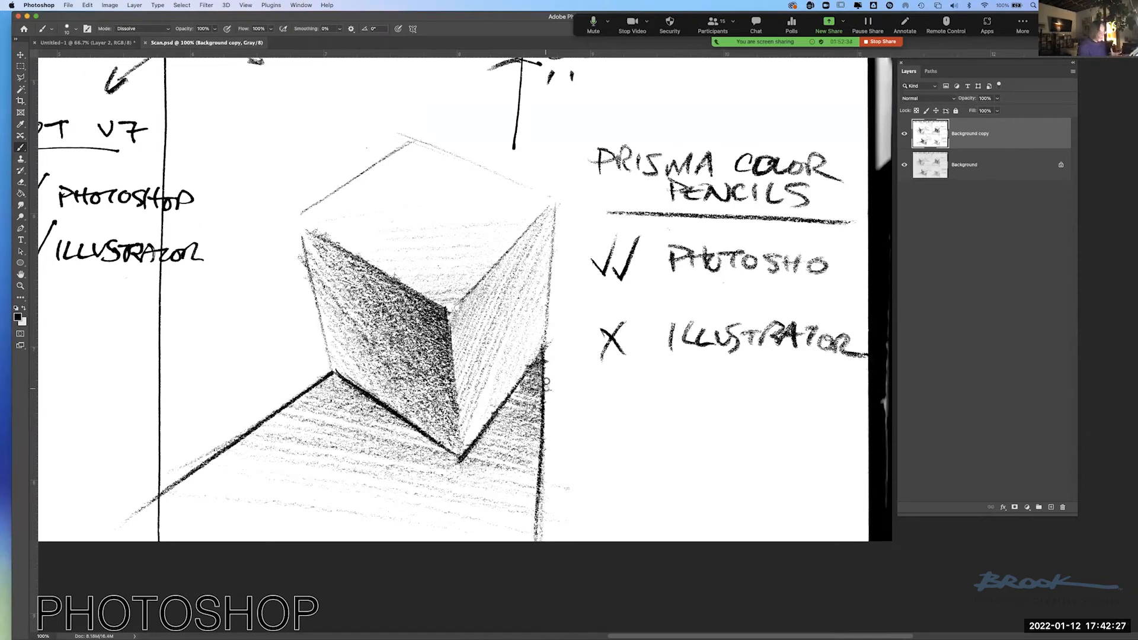
# Lower the brush opacity to 71%, testing it with scribbles beside the pencil cube and undoing them.
pyautogui.click(20, 148)
pyautogui.click(57, 147)
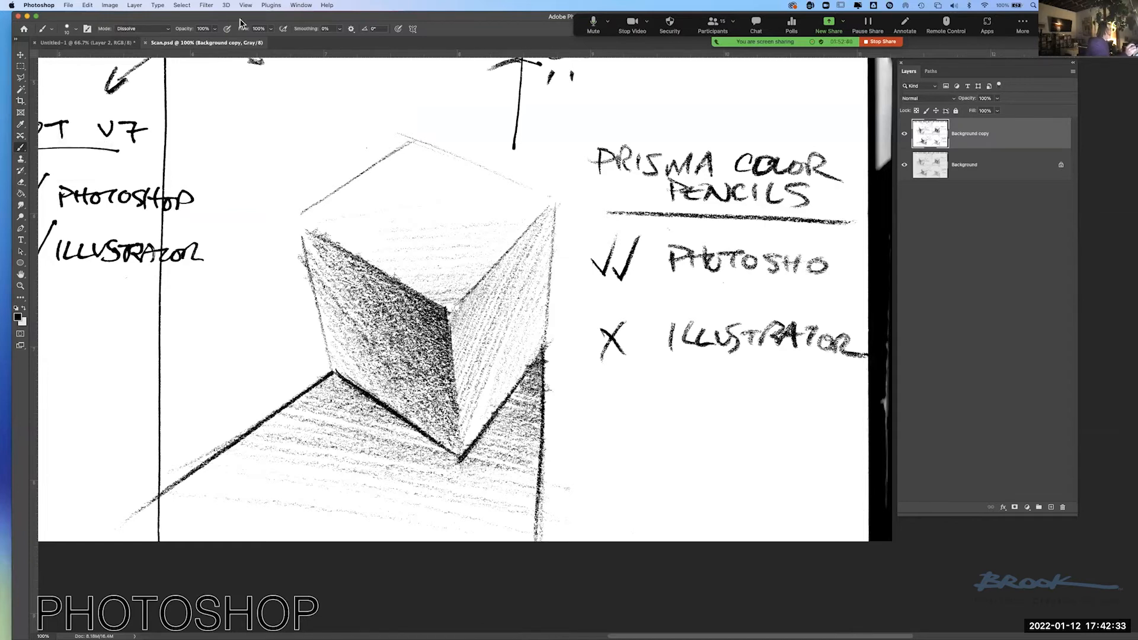
pyautogui.moveTo(305, 108)
pyautogui.mouseDown()
pyautogui.moveTo(275, 208)
pyautogui.moveTo(293, 199)
pyautogui.mouseUp()
pyautogui.press('super+z')
pyautogui.moveTo(216, 29); pyautogui.dragTo(203, 47)
pyautogui.moveTo(325, 146); pyautogui.dragTo(265, 233)
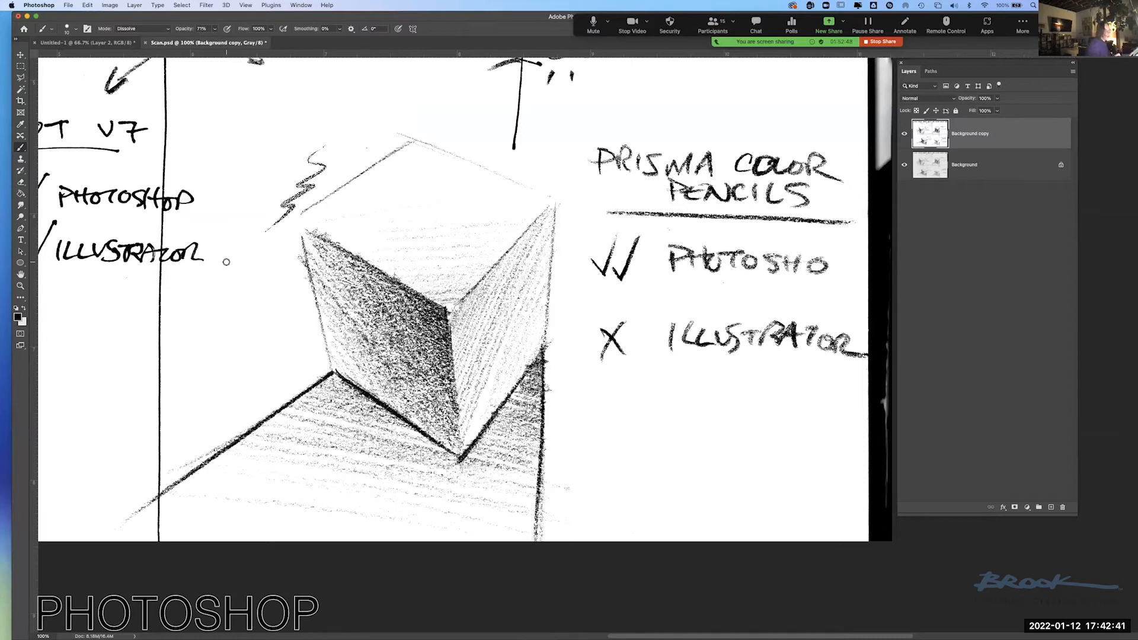
pyautogui.press('super+z')
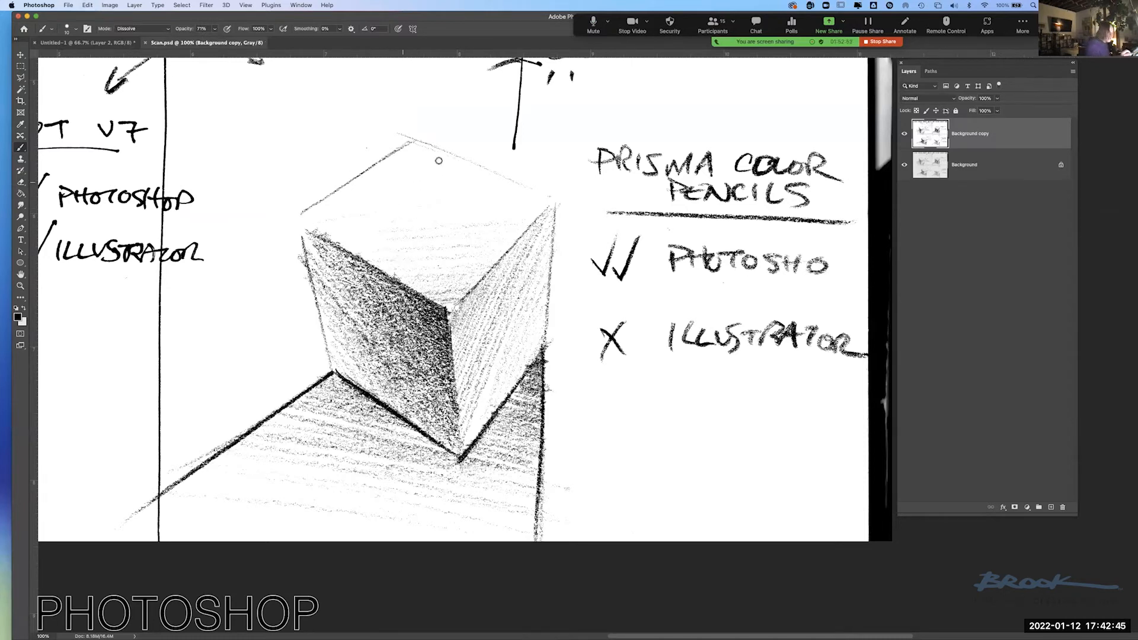
# Hatch the pencil cube's top face and the shadow beside its right face, extending the right base edge past its corner.
pyautogui.moveTo(442, 302)
pyautogui.mouseDown()
pyautogui.moveTo(477, 278)
pyautogui.moveTo(396, 271)
pyautogui.moveTo(495, 256)
pyautogui.moveTo(361, 254)
pyautogui.moveTo(541, 231)
pyautogui.moveTo(313, 231)
pyautogui.moveTo(569, 218)
pyautogui.moveTo(342, 206)
pyautogui.moveTo(556, 198)
pyautogui.moveTo(363, 179)
pyautogui.moveTo(547, 168)
pyautogui.mouseUp()
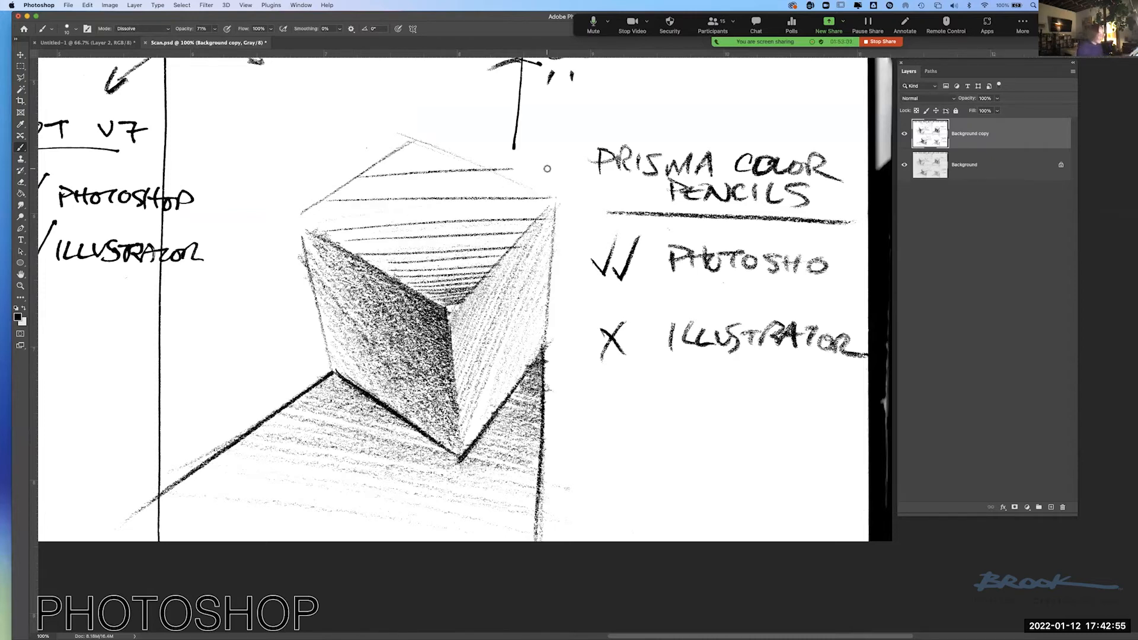
pyautogui.moveTo(463, 455); pyautogui.dragTo(583, 292)
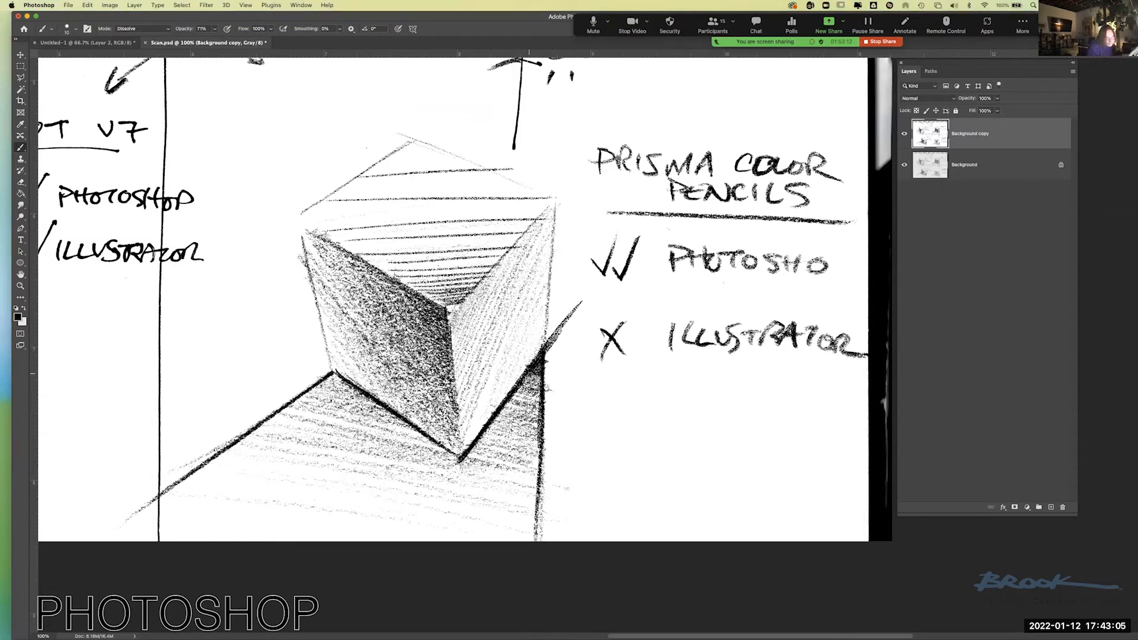
pyautogui.moveTo(526, 395)
pyautogui.mouseDown()
pyautogui.moveTo(502, 442)
pyautogui.moveTo(478, 458)
pyautogui.moveTo(548, 460)
pyautogui.mouseUp()
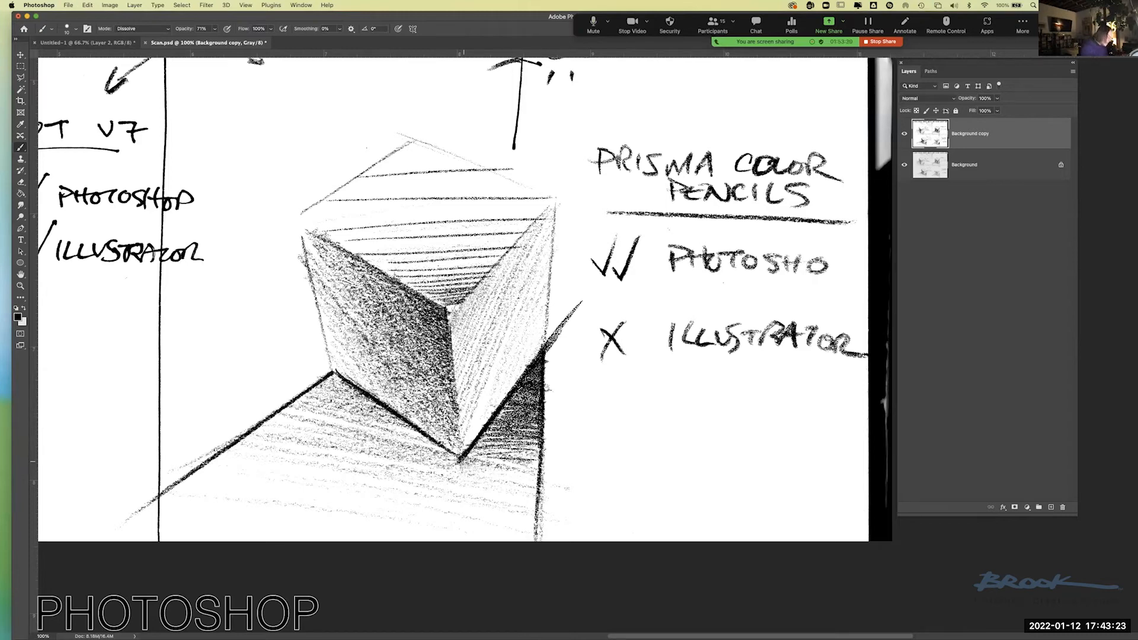
# Try dark overshooting strokes along the cube's left base edge and undo them.
pyautogui.moveTo(457, 454)
pyautogui.mouseDown()
pyautogui.moveTo(261, 318)
pyautogui.moveTo(504, 467)
pyautogui.mouseUp()
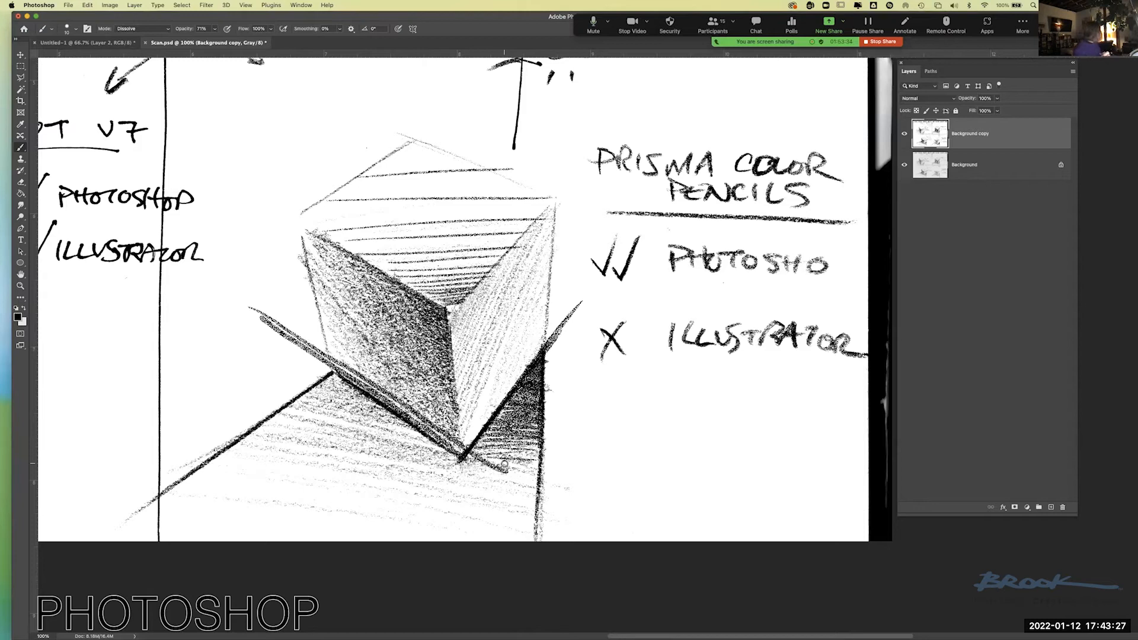
pyautogui.press('super+z')
pyautogui.press('z')
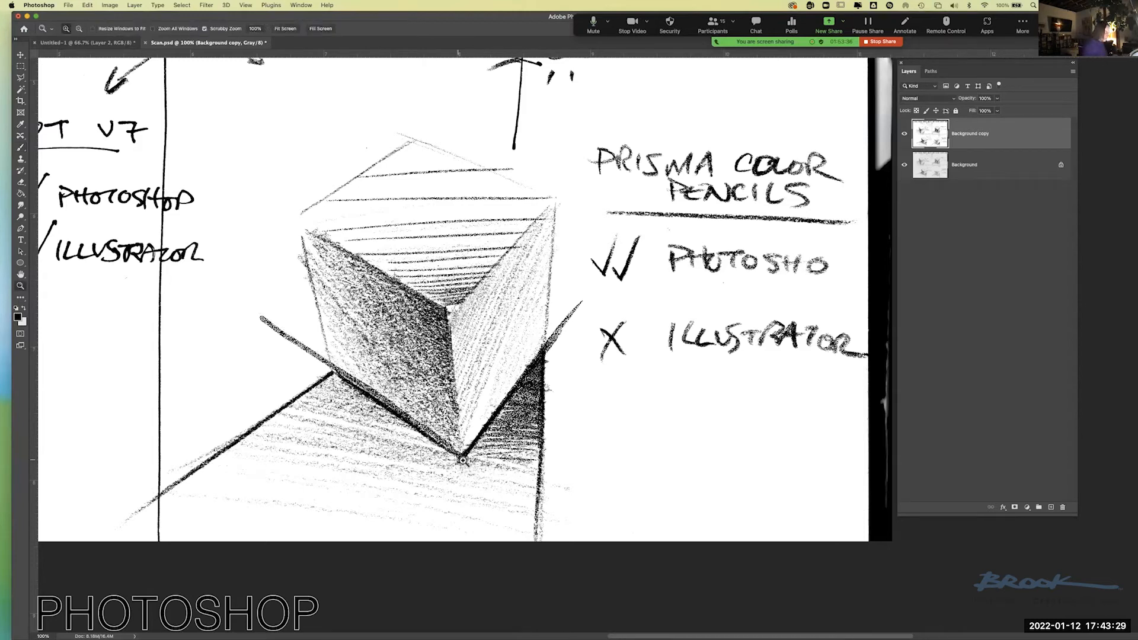
pyautogui.press('super+z')
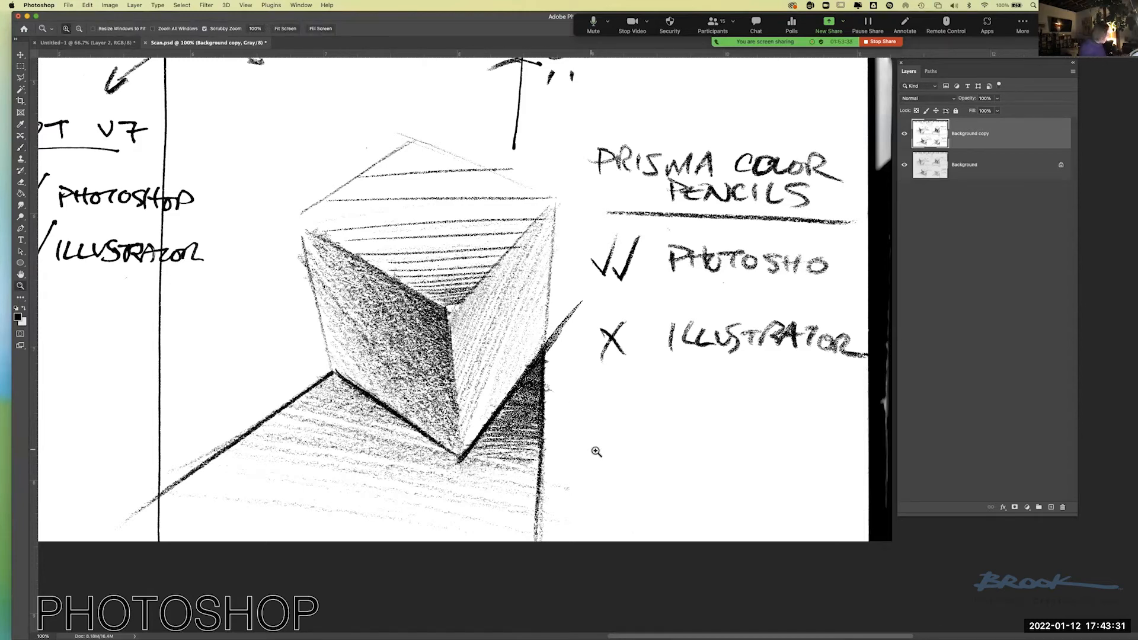
# Practise dense parallel diagonal strokes over the Prisma Color notes and cross them with opposing diagonals over the cube.
pyautogui.press('b')
pyautogui.moveTo(569, 473); pyautogui.dragTo(811, 263)
pyautogui.moveTo(399, 483)
pyautogui.mouseDown()
pyautogui.moveTo(578, 283)
pyautogui.moveTo(801, 77)
pyautogui.mouseUp()
pyautogui.moveTo(745, 193); pyautogui.dragTo(543, 389)
pyautogui.moveTo(827, 137); pyautogui.dragTo(568, 414)
pyautogui.moveTo(774, 185); pyautogui.dragTo(564, 404)
pyautogui.moveTo(821, 135); pyautogui.dragTo(580, 427)
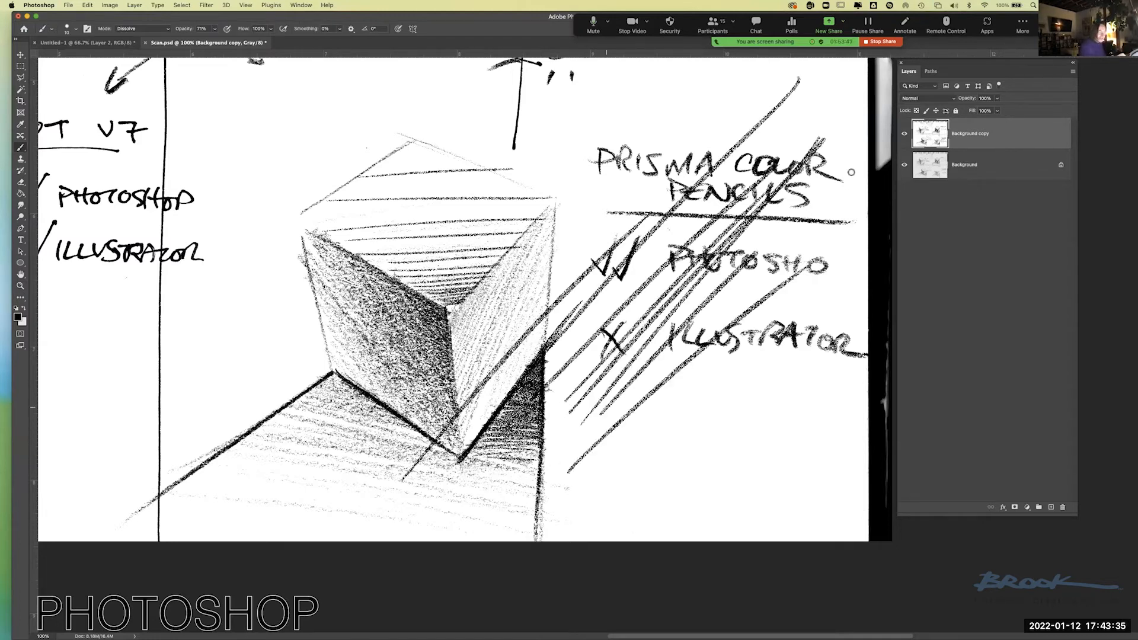
pyautogui.moveTo(849, 183); pyautogui.dragTo(597, 445)
pyautogui.moveTo(817, 242); pyautogui.dragTo(612, 445)
pyautogui.moveTo(785, 274); pyautogui.dragTo(585, 473)
pyautogui.moveTo(836, 199); pyautogui.dragTo(610, 438)
pyautogui.moveTo(825, 210); pyautogui.dragTo(578, 465)
pyautogui.moveTo(761, 238); pyautogui.dragTo(575, 443)
pyautogui.moveTo(841, 178); pyautogui.dragTo(601, 428)
pyautogui.moveTo(720, 415); pyautogui.dragTo(395, 183)
pyautogui.moveTo(335, 146); pyautogui.dragTo(800, 415)
pyautogui.moveTo(703, 444); pyautogui.dragTo(361, 173)
pyautogui.moveTo(214, 113); pyautogui.dragTo(718, 471)
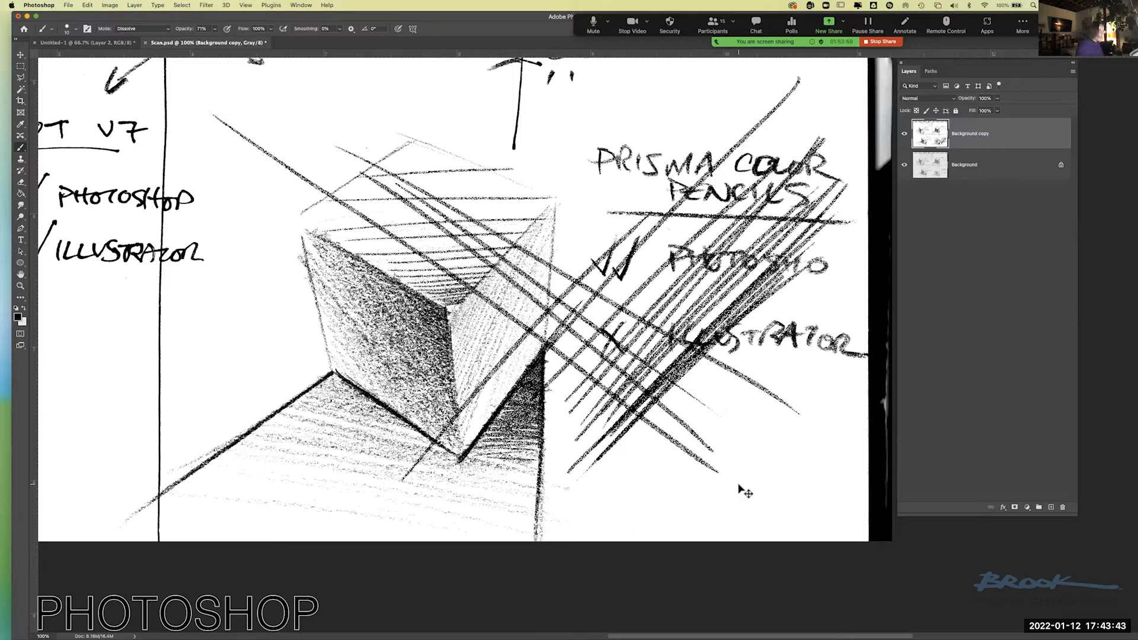
# Undo all the diagonal practice strokes drawn over the notes and the cube.
pyautogui.press('super+z')
pyautogui.press('super+z')
pyautogui.press('super+z')
pyautogui.press('super+z')
pyautogui.press('super+z')
pyautogui.press('super+z')
pyautogui.press('super+z')
pyautogui.press('super+z')
pyautogui.press('super+z')
pyautogui.press('super+z')
pyautogui.press('super+z')
pyautogui.press('super+z')
pyautogui.press('super+z')
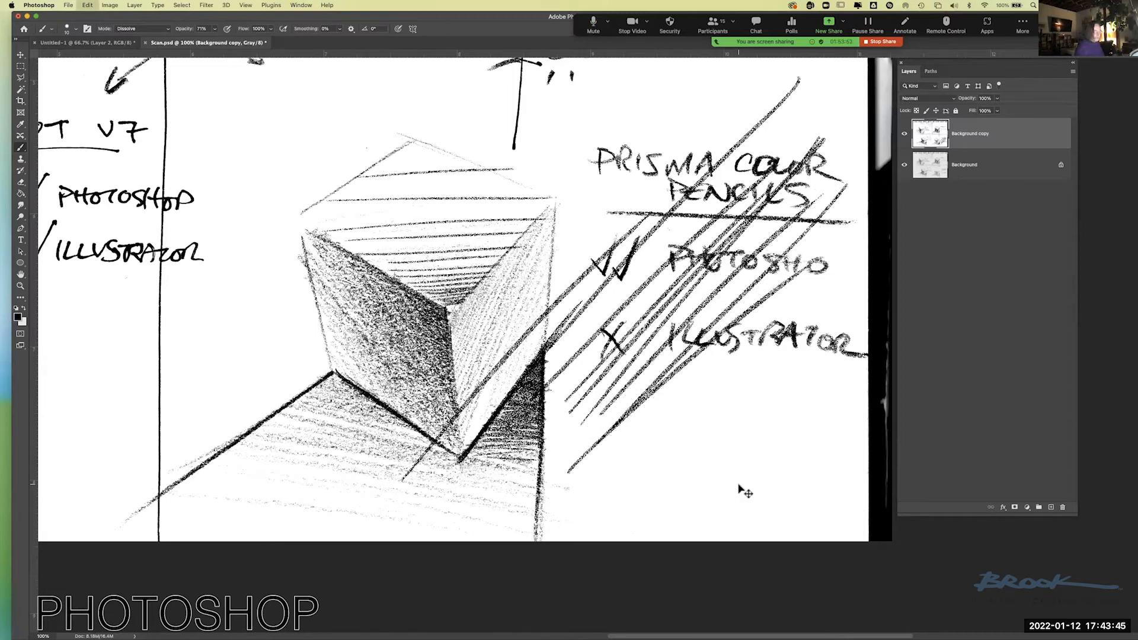
pyautogui.press('super+z')
pyautogui.press('super+z')
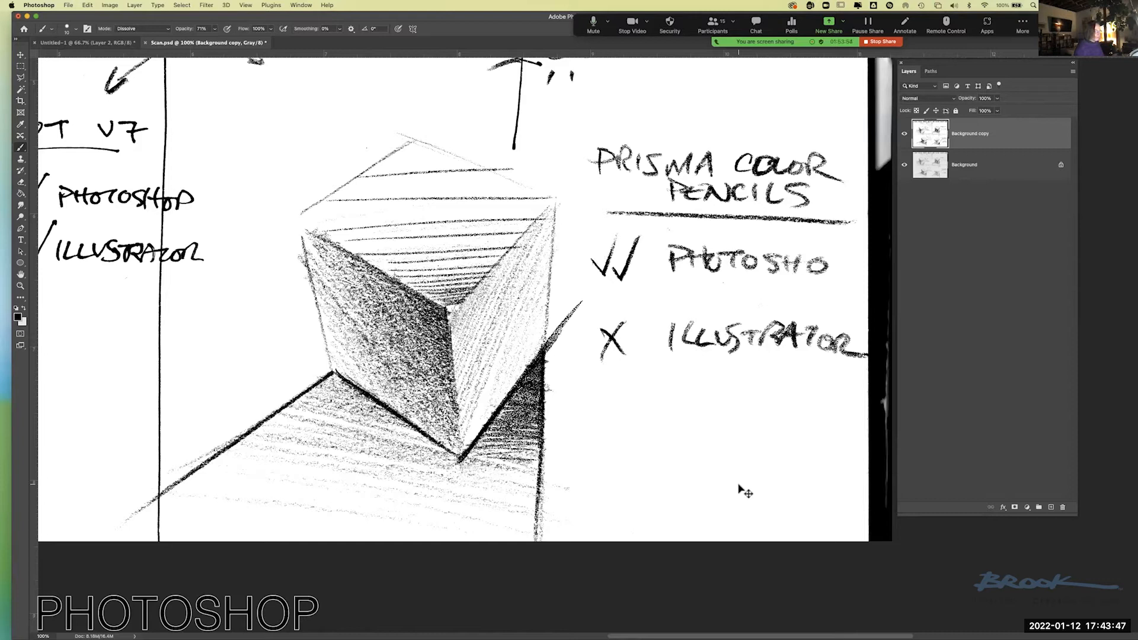
# Rotate the canvas and redraw the cube's left base edge as a bold stroke running past its left corner.
pyautogui.moveTo(249, 312); pyautogui.dragTo(309, 354)
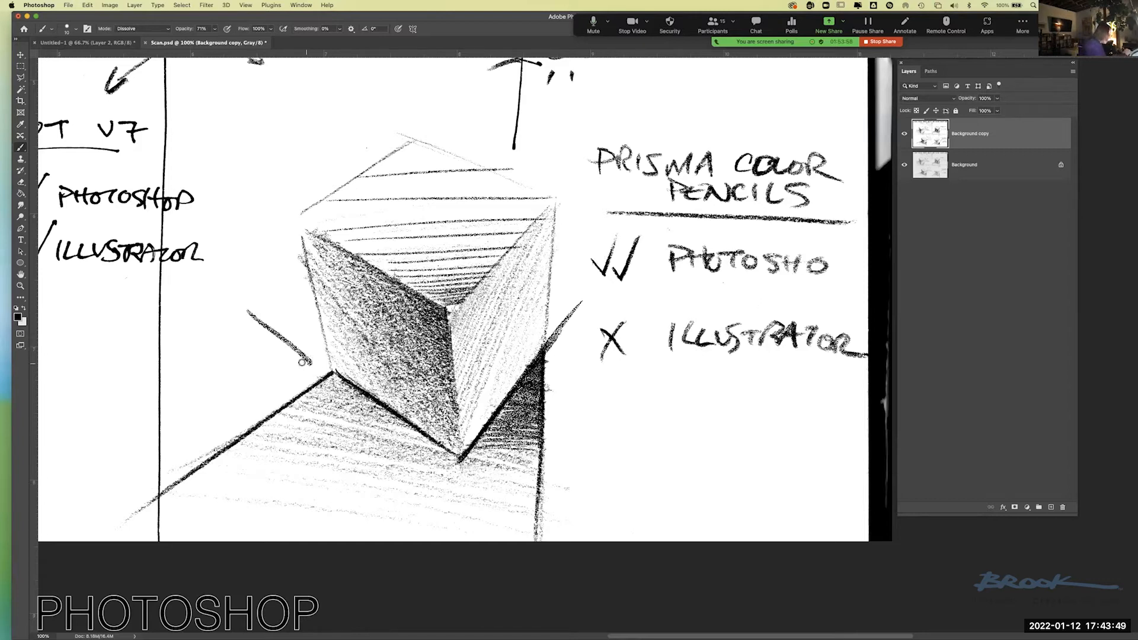
pyautogui.press('super+z')
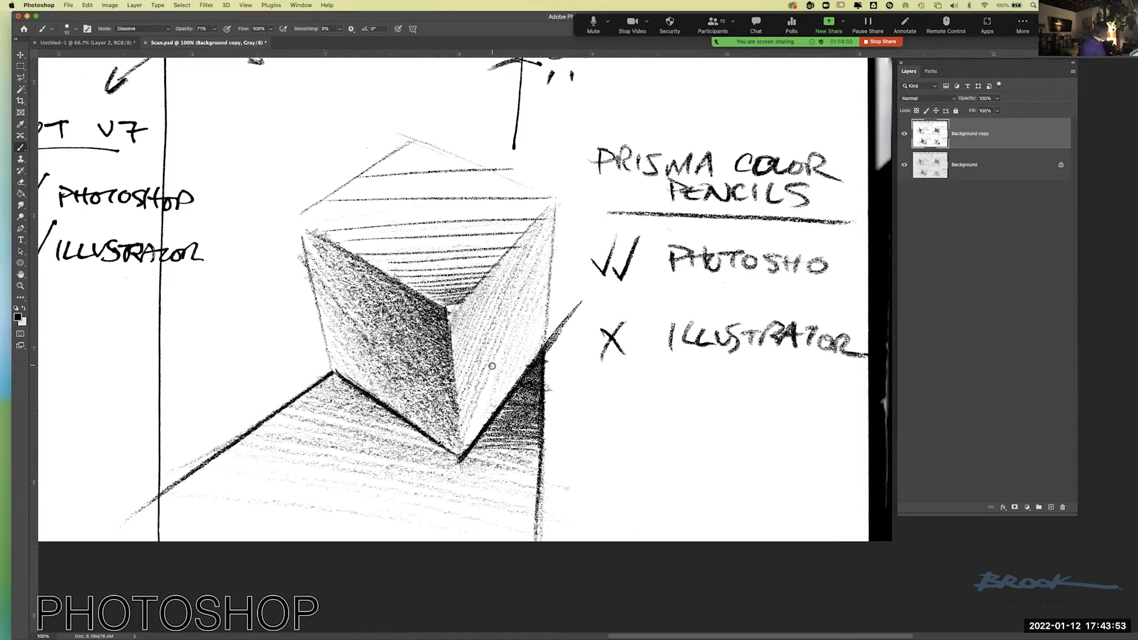
pyautogui.press('r')
pyautogui.moveTo(418, 368); pyautogui.dragTo(516, 177)
pyautogui.moveTo(705, 239)
pyautogui.mouseDown()
pyautogui.moveTo(715, 241)
pyautogui.moveTo(550, 297)
pyautogui.moveTo(529, 317)
pyautogui.mouseUp()
pyautogui.press('b')
pyautogui.moveTo(502, 252); pyautogui.dragTo(768, 247)
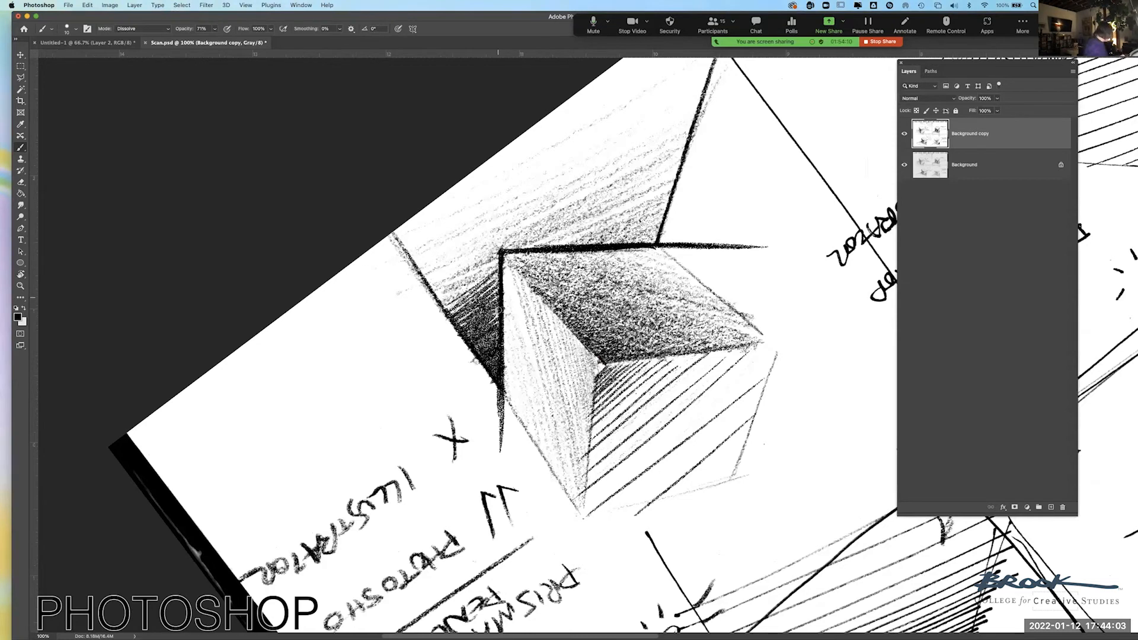
# Turn the canvas further and redraw the cube's right base edge as a bold stroke overshooting both corners.
pyautogui.press('r')
pyautogui.moveTo(530, 375); pyautogui.dragTo(521, 270)
pyautogui.press('r')
pyautogui.press('b')
pyautogui.moveTo(596, 252); pyautogui.dragTo(738, 233)
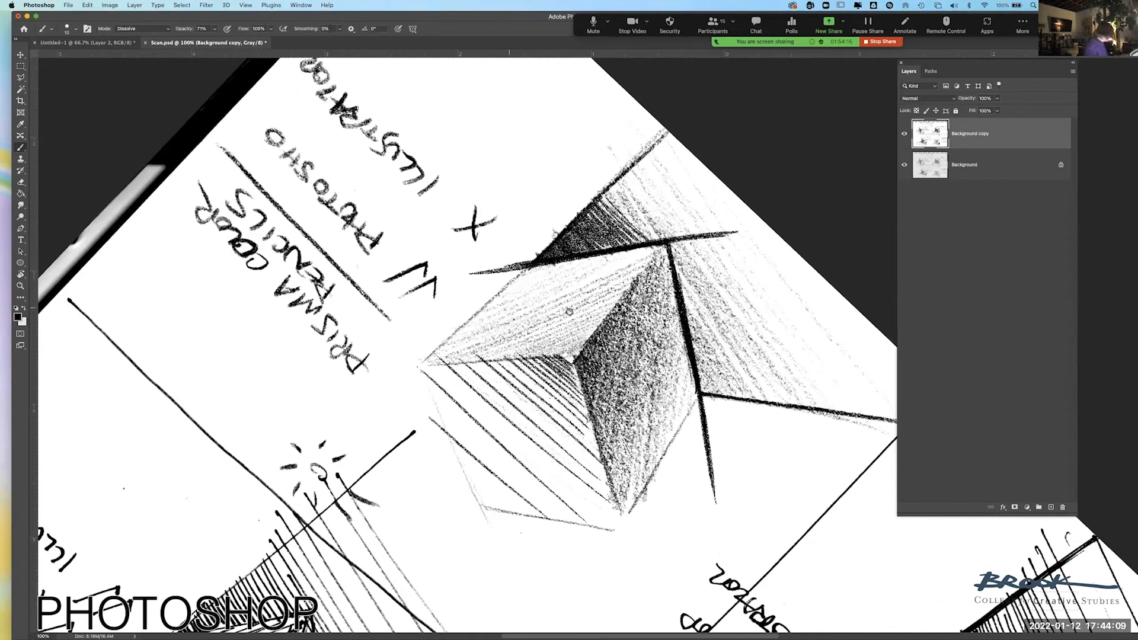
# Darken the top face's front-right, back-left and front-left edges with tapered overshooting strokes, rotating the canvas to suit each stroke.
pyautogui.press('r')
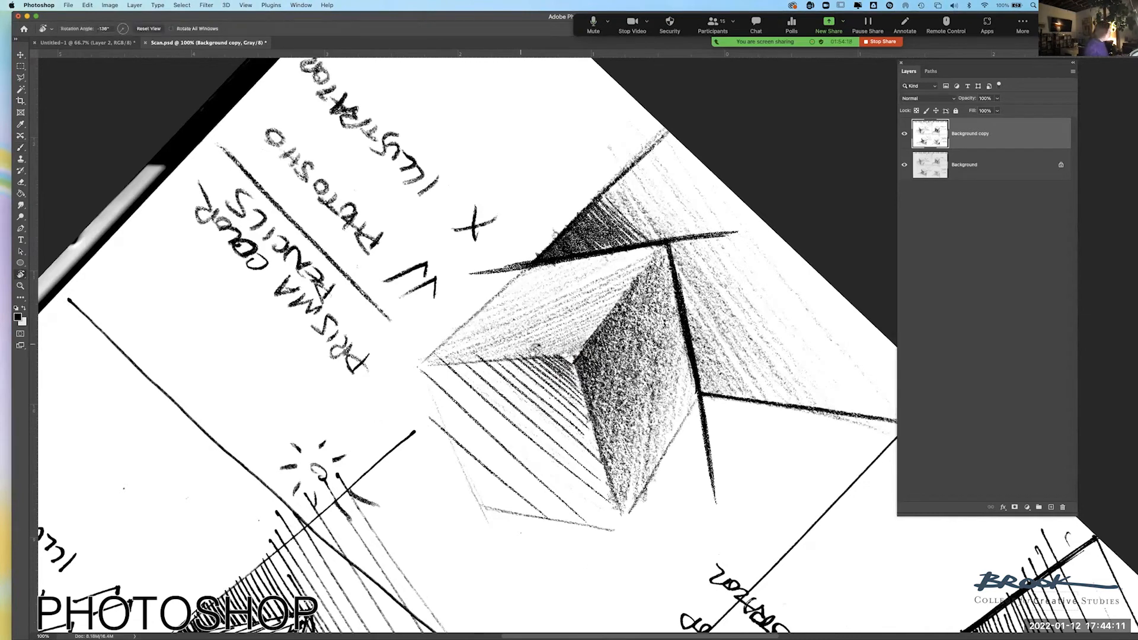
pyautogui.moveTo(473, 364); pyautogui.dragTo(706, 292)
pyautogui.press('b')
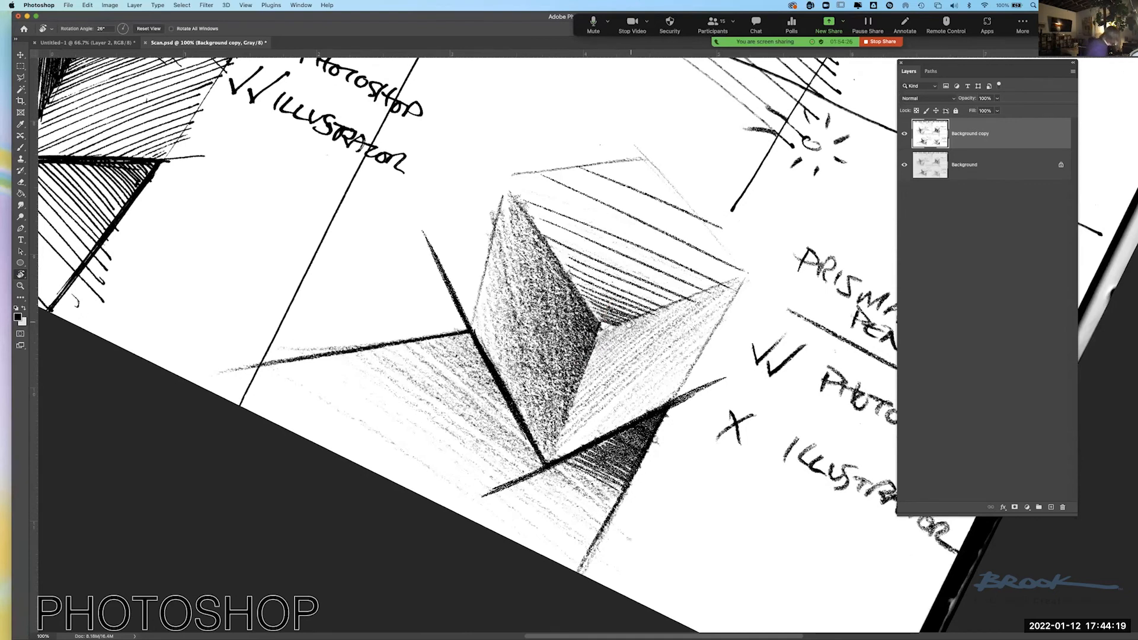
pyautogui.moveTo(608, 326); pyautogui.dragTo(768, 263)
pyautogui.moveTo(511, 176); pyautogui.dragTo(774, 141)
pyautogui.press('r')
pyautogui.moveTo(494, 371)
pyautogui.mouseDown()
pyautogui.moveTo(513, 281)
pyautogui.moveTo(634, 261)
pyautogui.mouseUp()
pyautogui.press('b')
pyautogui.moveTo(600, 358); pyautogui.dragTo(860, 360)
# Darken the cube's vertical edges with strokes that overshoot the corners, rotating the canvas to suit each stroke.
pyautogui.press('r')
pyautogui.moveTo(461, 248)
pyautogui.mouseDown()
pyautogui.moveTo(605, 330)
pyautogui.moveTo(580, 330)
pyautogui.moveTo(563, 356)
pyautogui.moveTo(700, 302)
pyautogui.mouseUp()
pyautogui.press('b')
pyautogui.moveTo(576, 342); pyautogui.dragTo(762, 283)
pyautogui.moveTo(438, 277); pyautogui.dragTo(595, 240)
pyautogui.press('r')
pyautogui.moveTo(463, 438)
pyautogui.mouseDown()
pyautogui.moveTo(585, 193)
pyautogui.moveTo(707, 216)
pyautogui.moveTo(561, 217)
pyautogui.mouseUp()
pyautogui.press('b')
pyautogui.moveTo(517, 251)
pyautogui.mouseDown()
pyautogui.moveTo(667, 153)
pyautogui.moveTo(729, 249)
pyautogui.moveTo(714, 392)
pyautogui.moveTo(711, 380)
pyautogui.mouseUp()
pyautogui.press('r')
pyautogui.press('b')
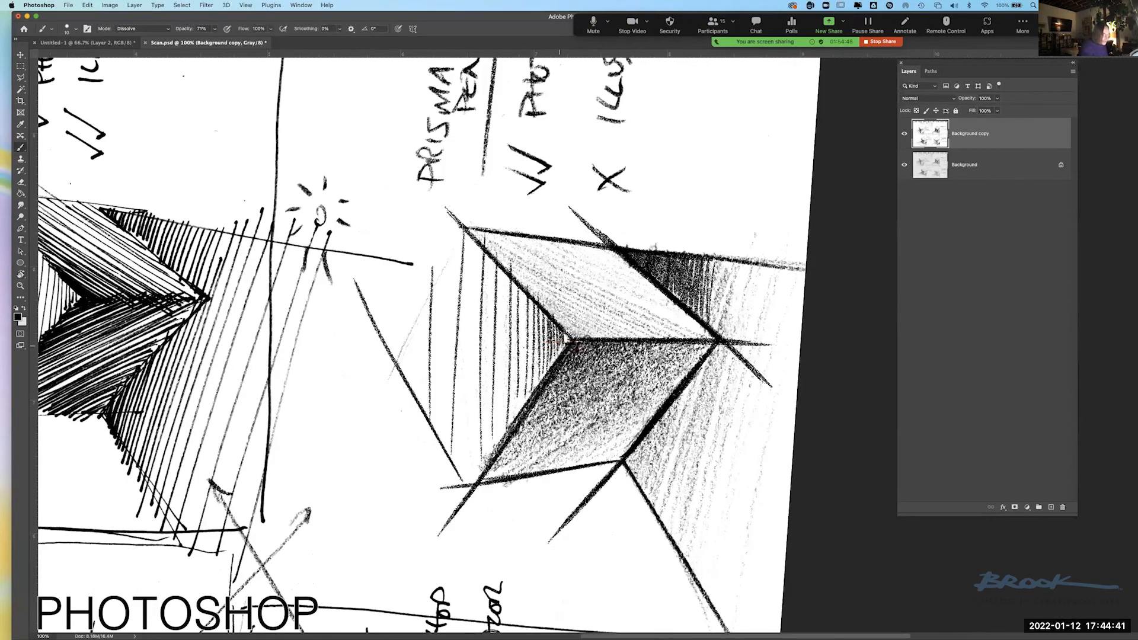
# Hatch the cube's dark left face, building the densest tone near the front top corner.
pyautogui.moveTo(572, 344)
pyautogui.mouseDown()
pyautogui.moveTo(616, 364)
pyautogui.moveTo(552, 380)
pyautogui.moveTo(652, 392)
pyautogui.mouseUp()
pyautogui.moveTo(569, 344)
pyautogui.mouseDown()
pyautogui.moveTo(614, 368)
pyautogui.moveTo(664, 351)
pyautogui.mouseUp()
pyautogui.moveTo(534, 386); pyautogui.dragTo(620, 378)
pyautogui.moveTo(693, 351)
pyautogui.mouseDown()
pyautogui.moveTo(507, 483)
pyautogui.moveTo(491, 471)
pyautogui.moveTo(714, 359)
pyautogui.moveTo(512, 470)
pyautogui.moveTo(638, 431)
pyautogui.moveTo(590, 467)
pyautogui.moveTo(672, 410)
pyautogui.mouseUp()
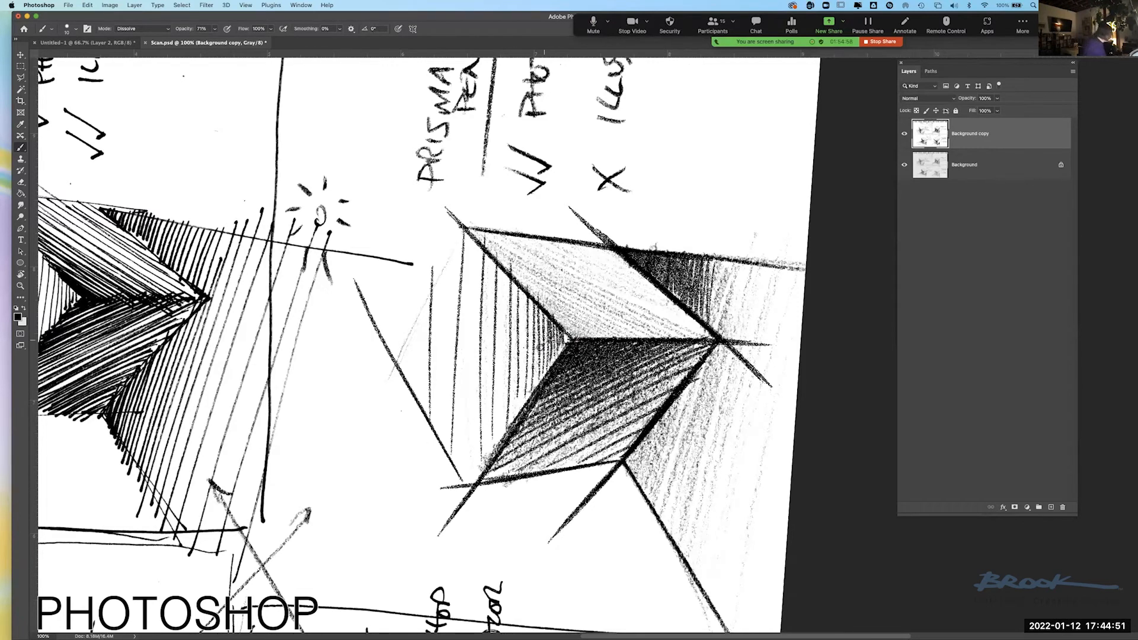
# Darken the top face's back-right edge with an overshooting stroke and turn the canvas nearly upright to view the whole cube.
pyautogui.press('r')
pyautogui.moveTo(461, 383); pyautogui.dragTo(430, 367)
pyautogui.press('b')
pyautogui.moveTo(423, 247); pyautogui.dragTo(580, 172)
pyautogui.press('r')
pyautogui.moveTo(441, 279)
pyautogui.mouseDown()
pyautogui.moveTo(436, 295)
pyautogui.moveTo(501, 216)
pyautogui.mouseUp()
pyautogui.press('b')
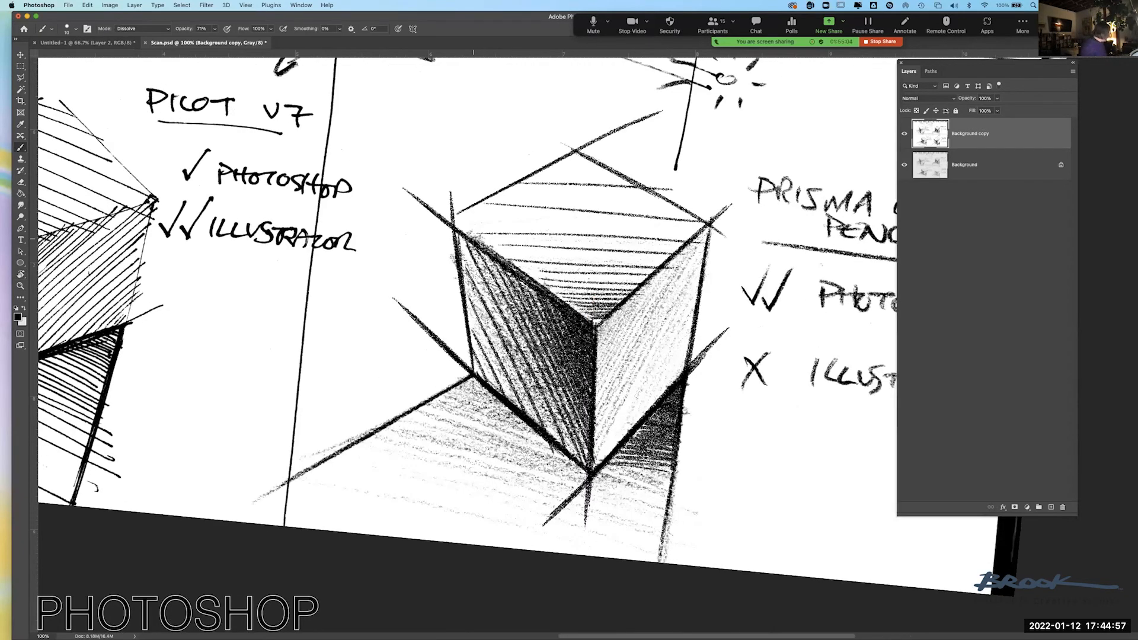
pyautogui.press('super+minus')
pyautogui.press('super+minus')
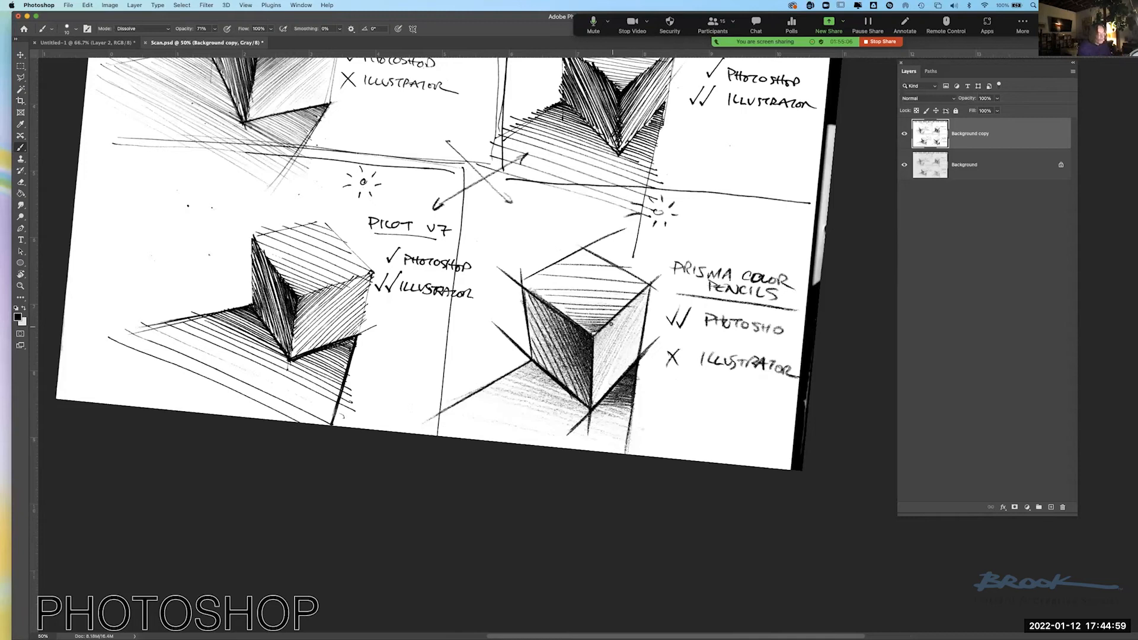
pyautogui.press('super+plus')
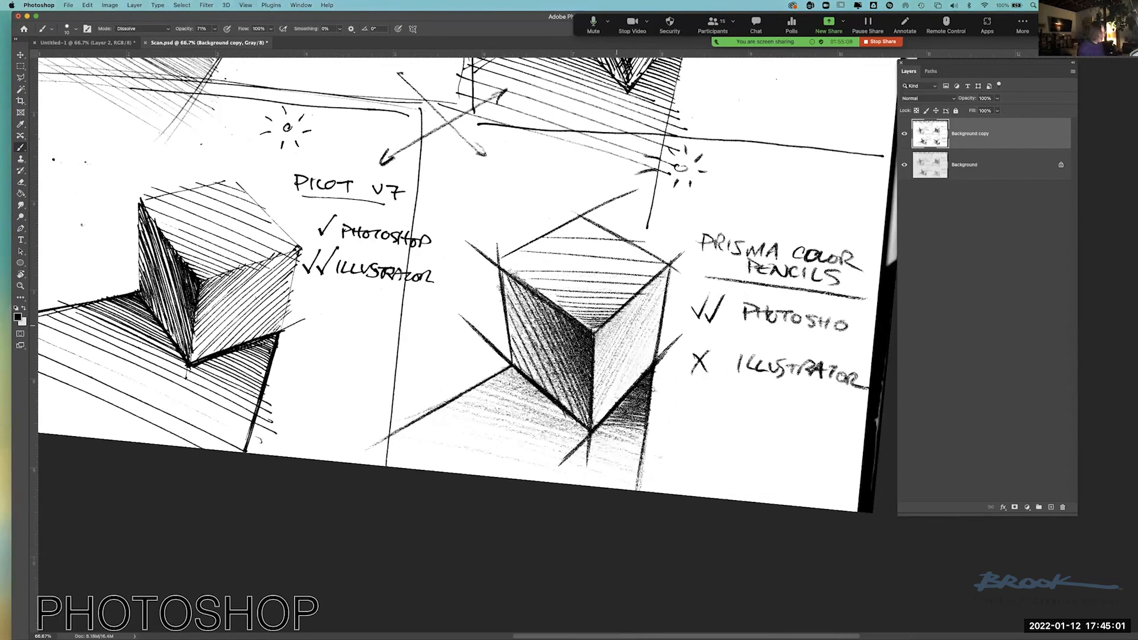
pyautogui.moveTo(672, 370); pyautogui.dragTo(654, 322)
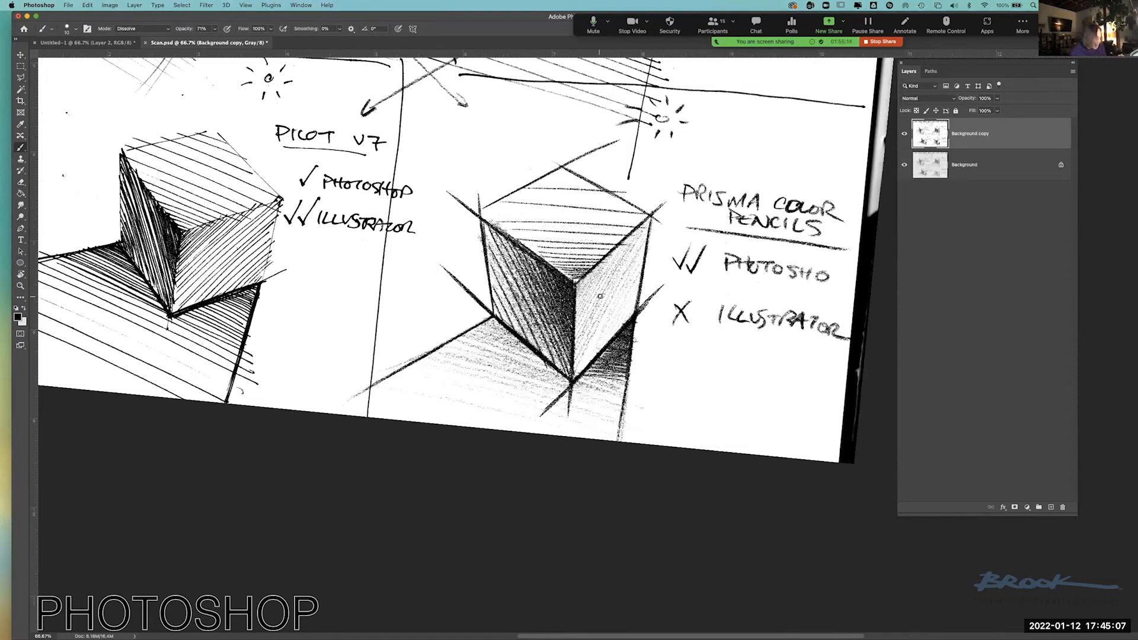
# Set the brush mode to Normal and return to the Untitled-1 box drawing.
pyautogui.click(145, 30)
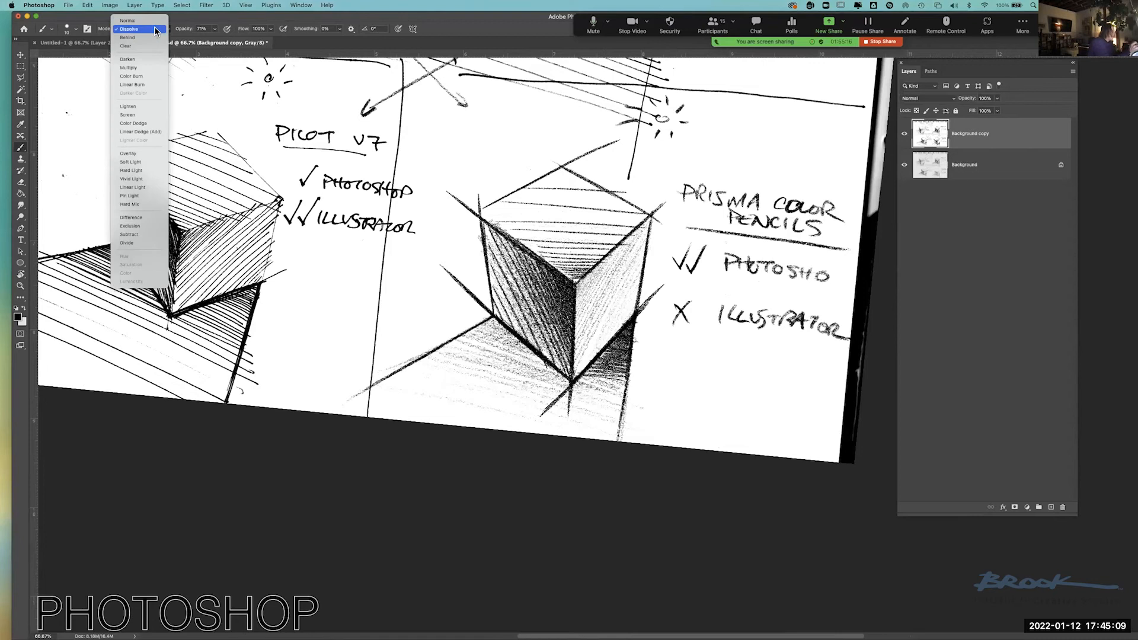
pyautogui.click(148, 22)
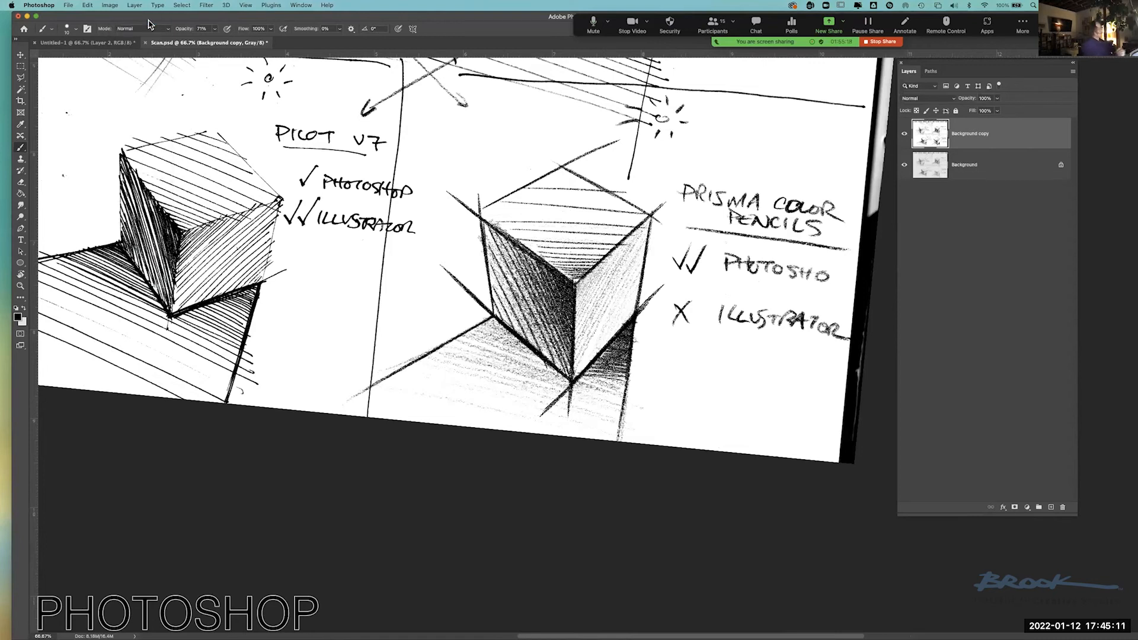
pyautogui.click(124, 44)
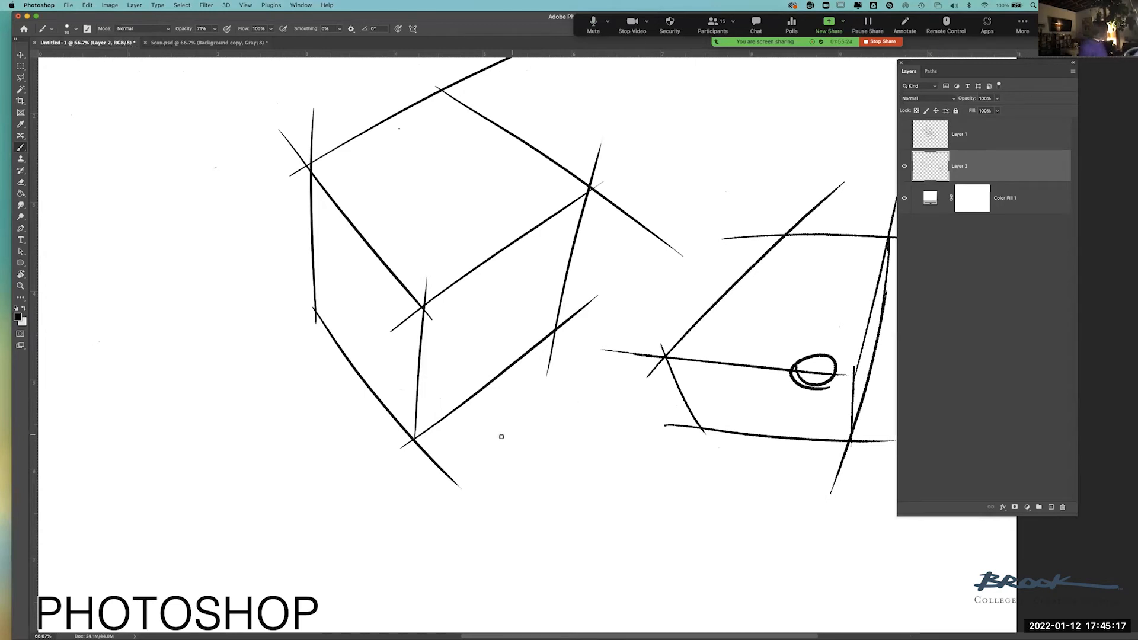
pyautogui.press('super+minus')
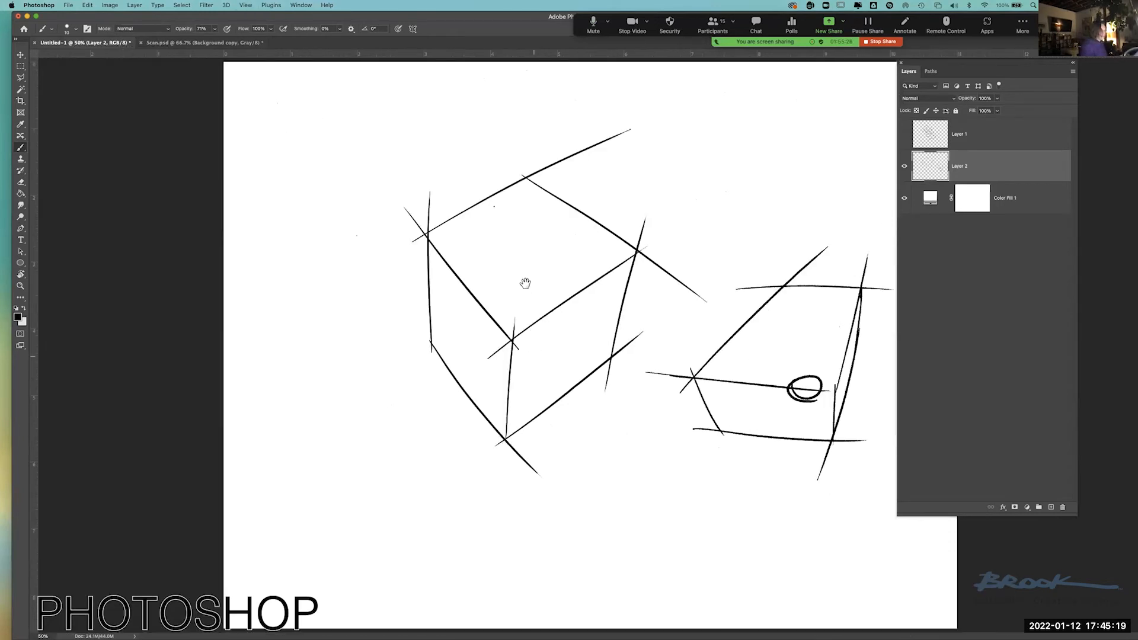
# Select the Eraser tool with a soft round tip for working on the large cube drawing.
pyautogui.press('super+equal')
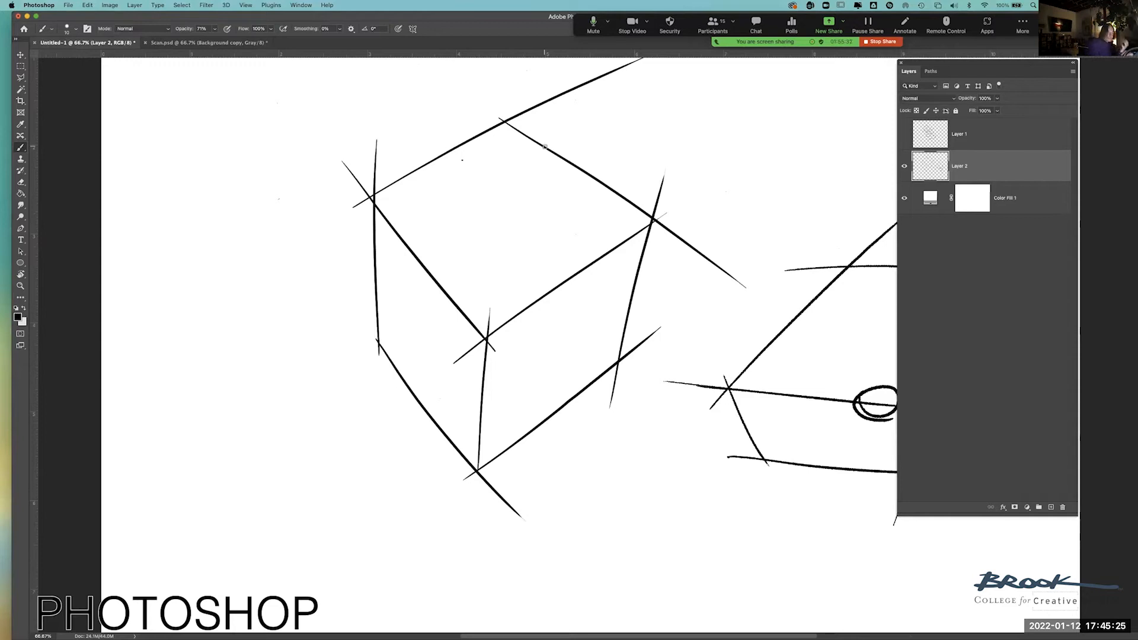
pyautogui.click(21, 184)
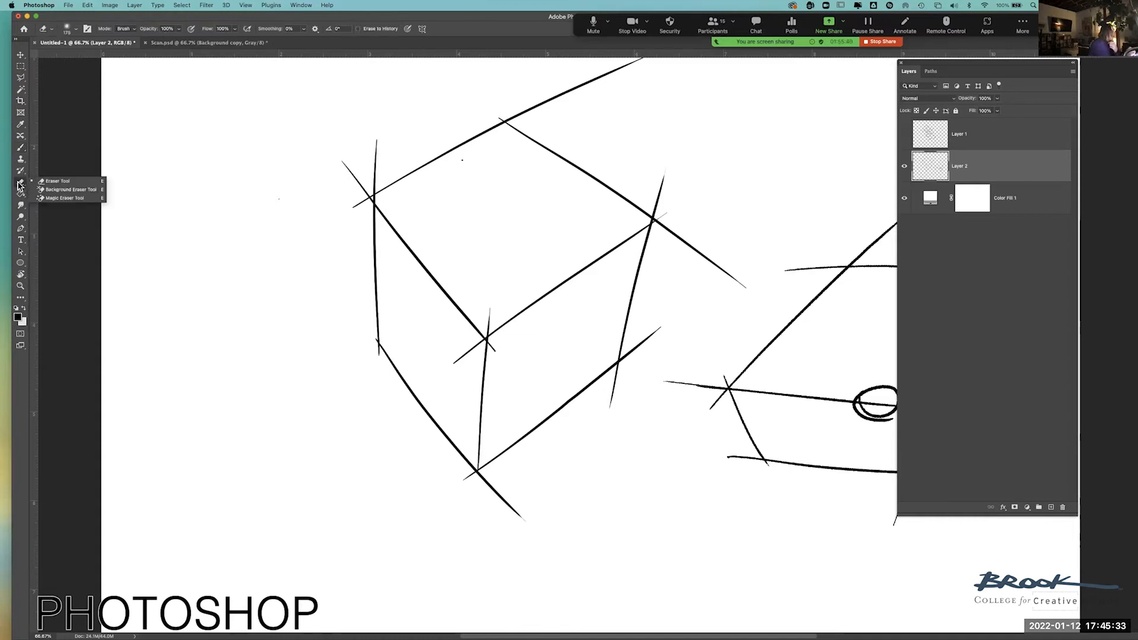
pyautogui.click(58, 183)
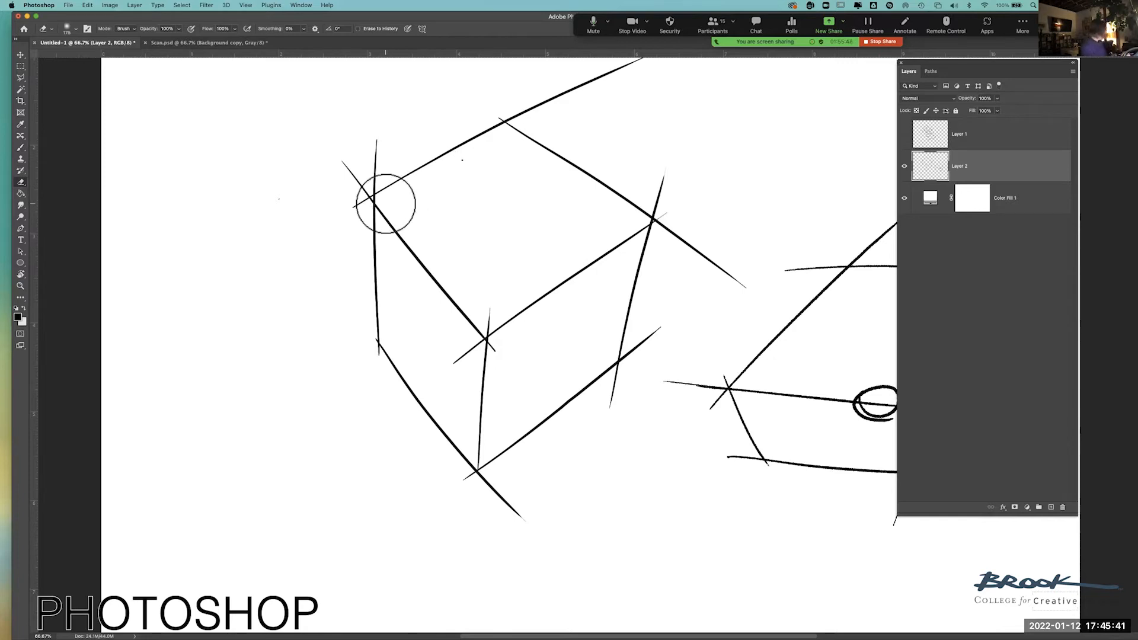
pyautogui.click(68, 30)
pyautogui.doubleClick(35, 122)
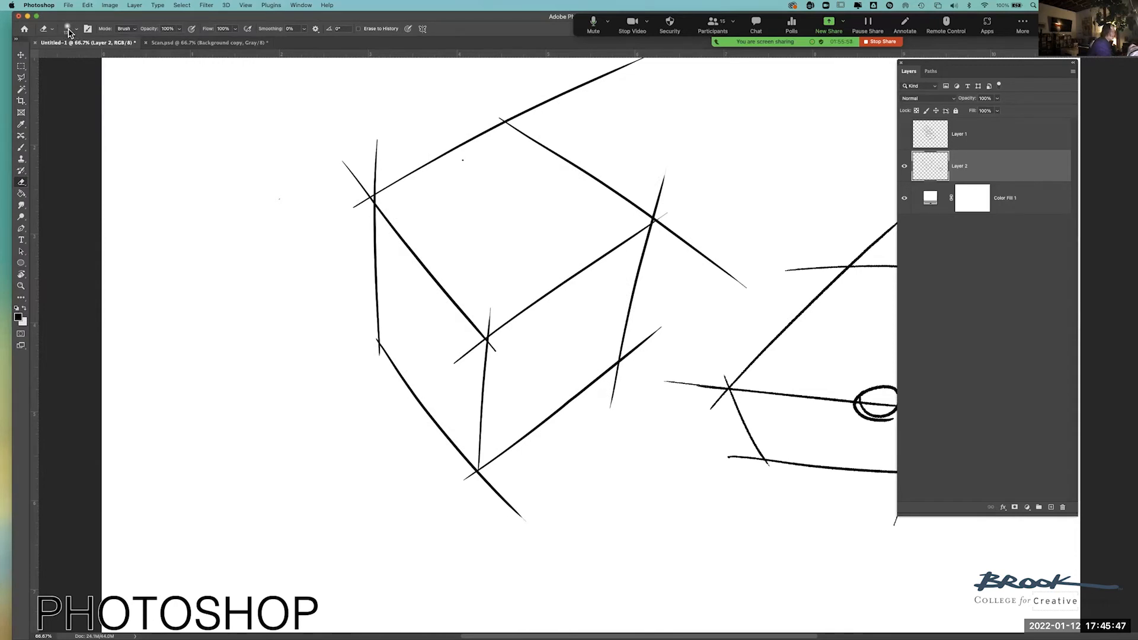
# Try erasing gaps in the cube's two back top edges with the soft eraser, and undo the strokes.
pyautogui.moveTo(424, 155)
pyautogui.mouseDown()
pyautogui.moveTo(478, 166)
pyautogui.moveTo(414, 151)
pyautogui.moveTo(452, 162)
pyautogui.mouseUp()
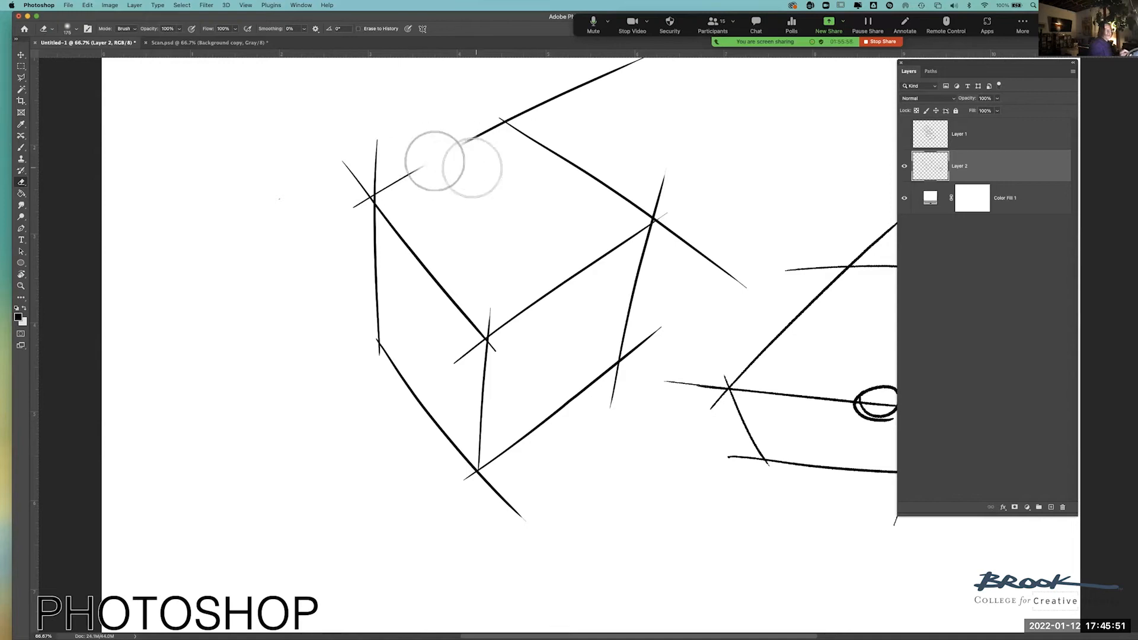
pyautogui.moveTo(570, 154); pyautogui.dragTo(615, 157)
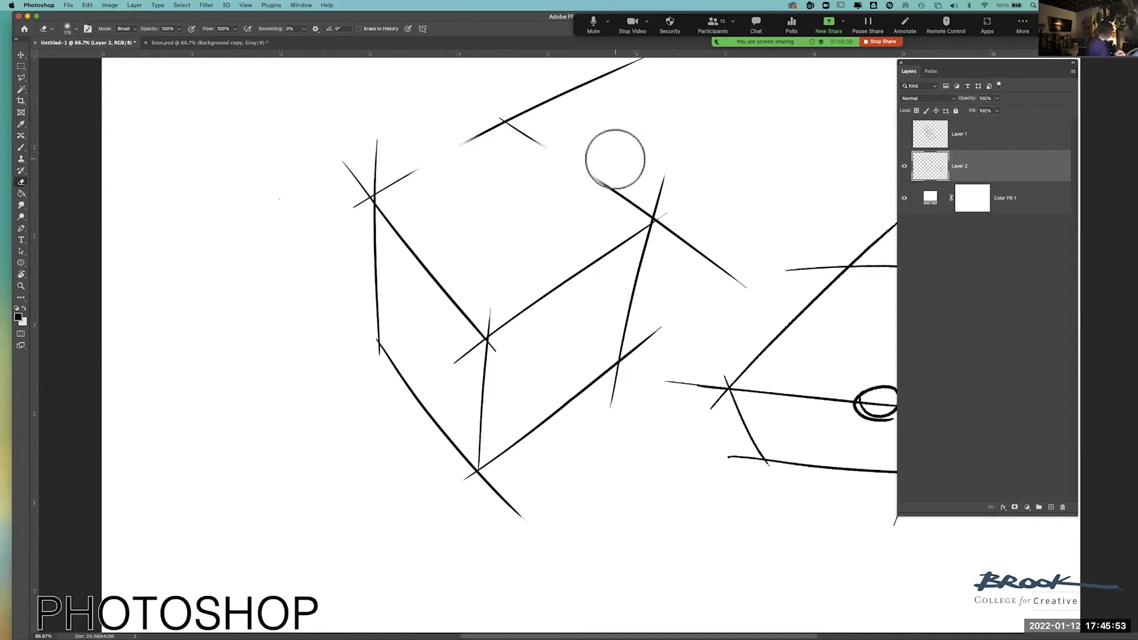
pyautogui.press('super+z')
pyautogui.press('super+z')
pyautogui.press('super+z')
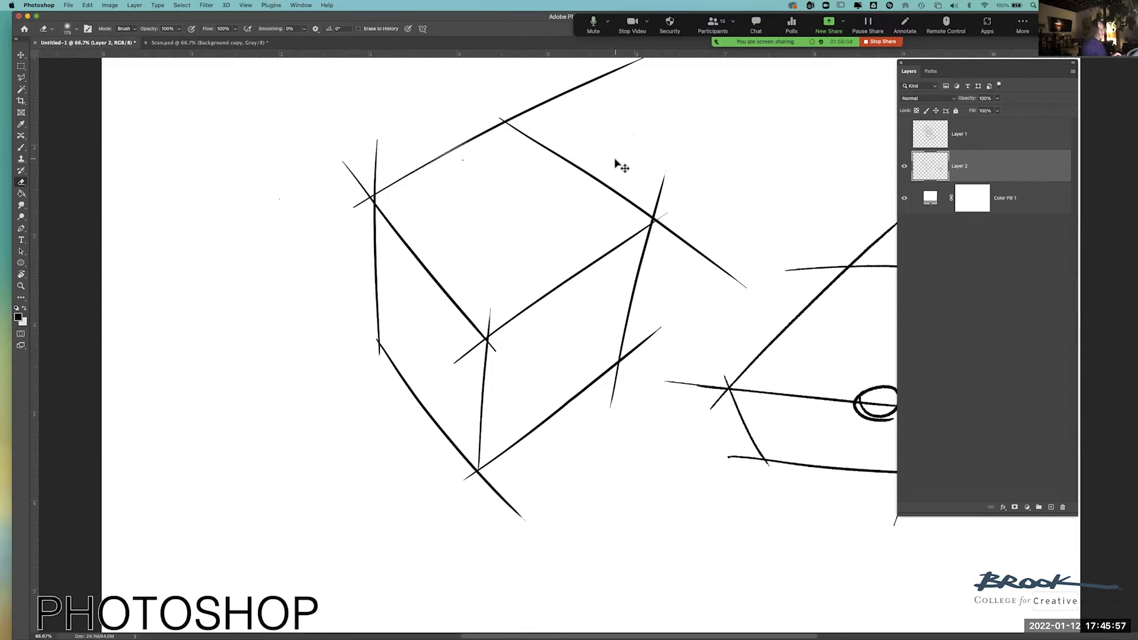
pyautogui.press('super+z')
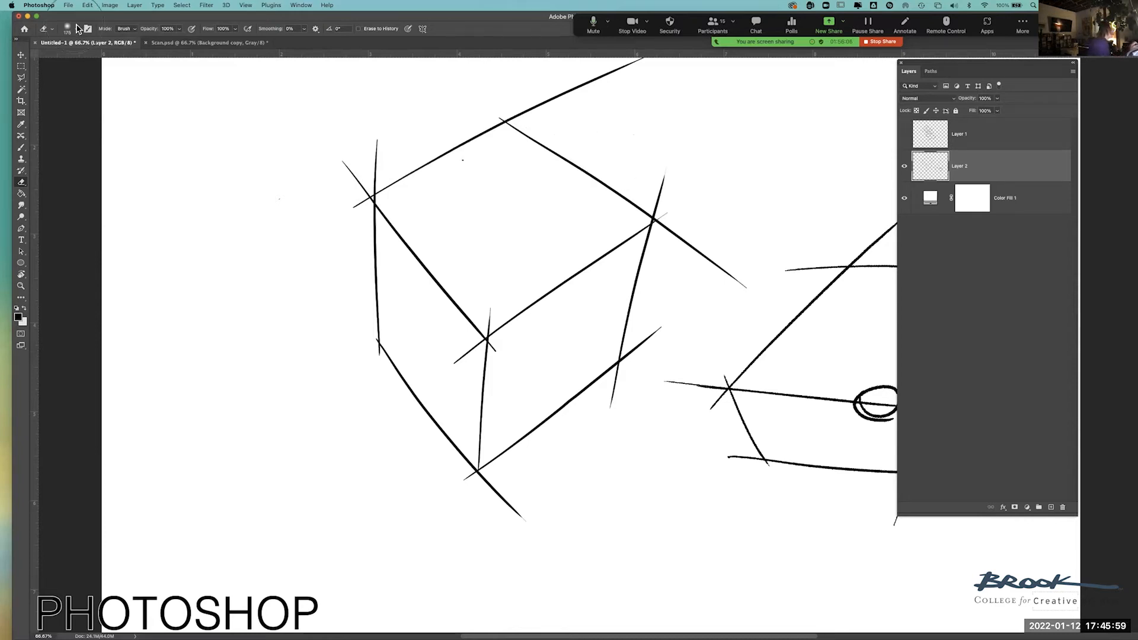
# Select the Hard Round 60 681 brush preset, make a test stroke across the cube's back-left top edge and undo it.
pyautogui.click(67, 29)
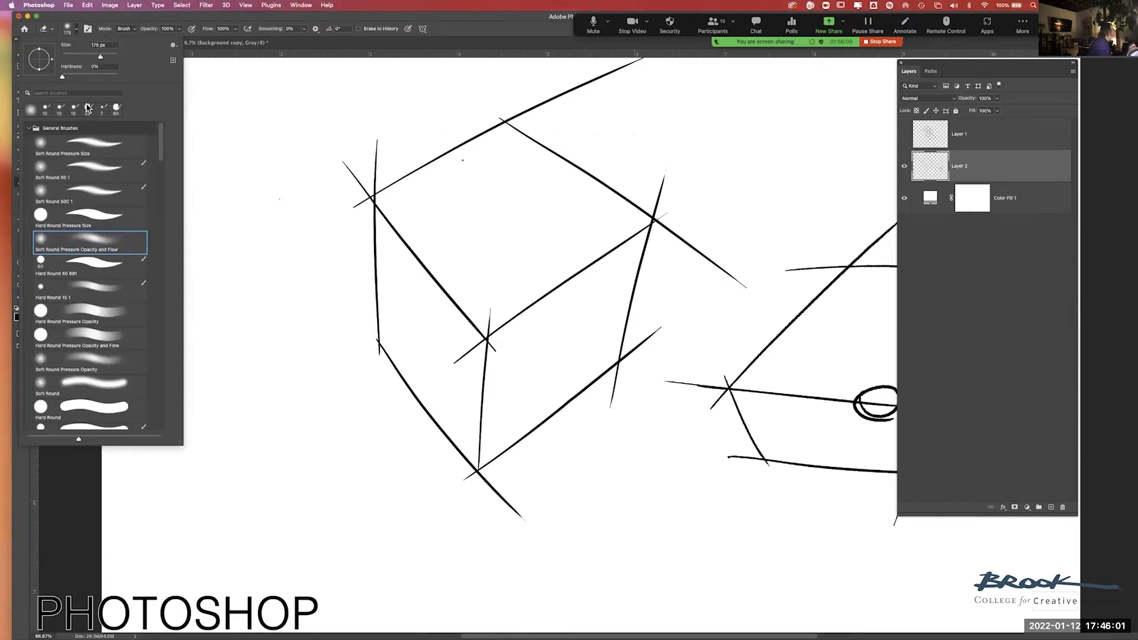
pyautogui.click(95, 262)
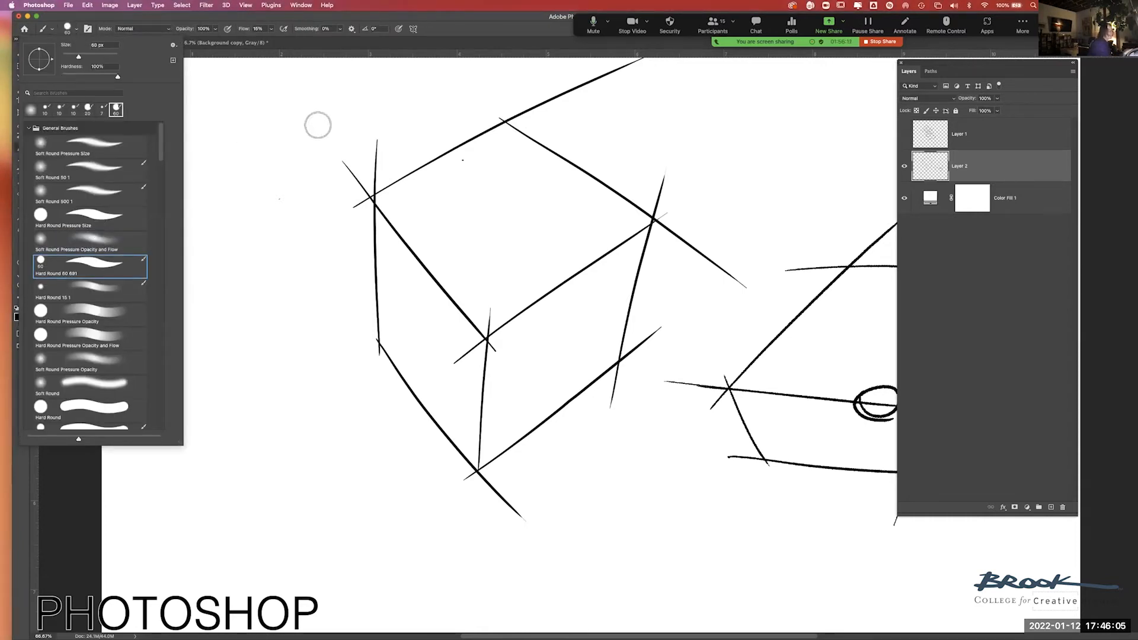
pyautogui.moveTo(417, 146); pyautogui.dragTo(469, 168)
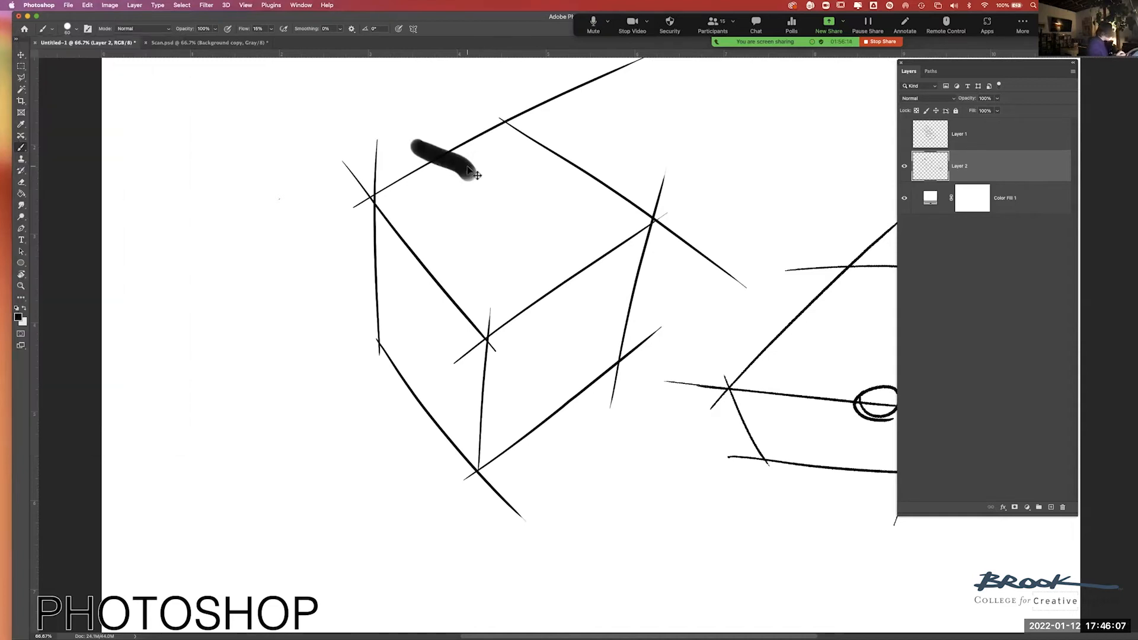
pyautogui.press('super+z')
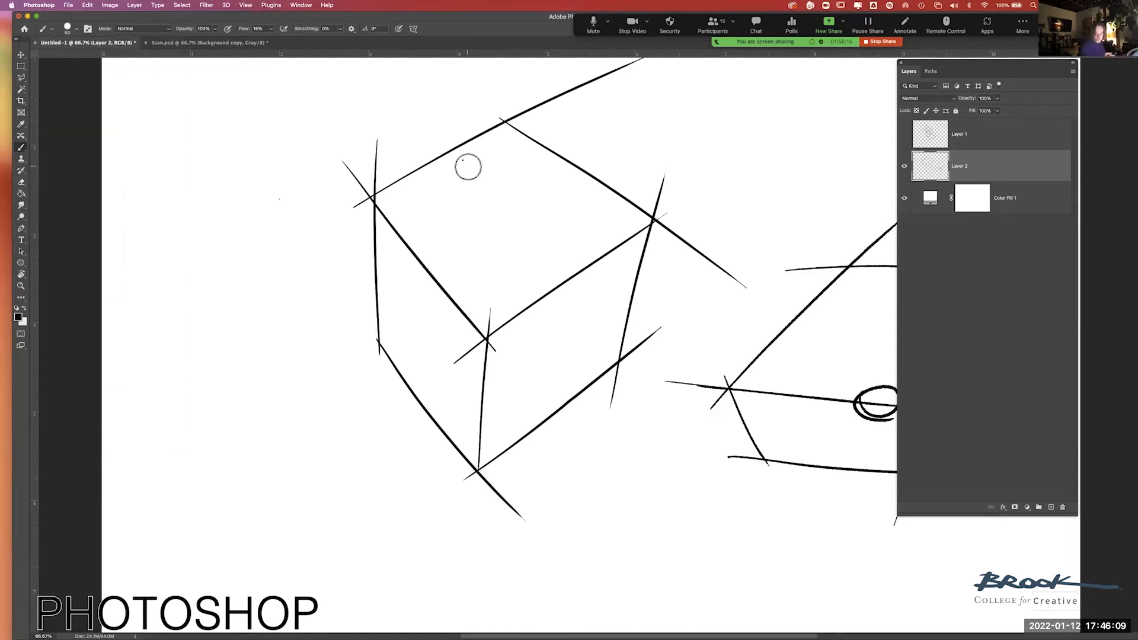
# Switch back to the Eraser, give it the Hard Round Pressure Size preset, and erase gaps in the cube's two back top edges.
pyautogui.press('e')
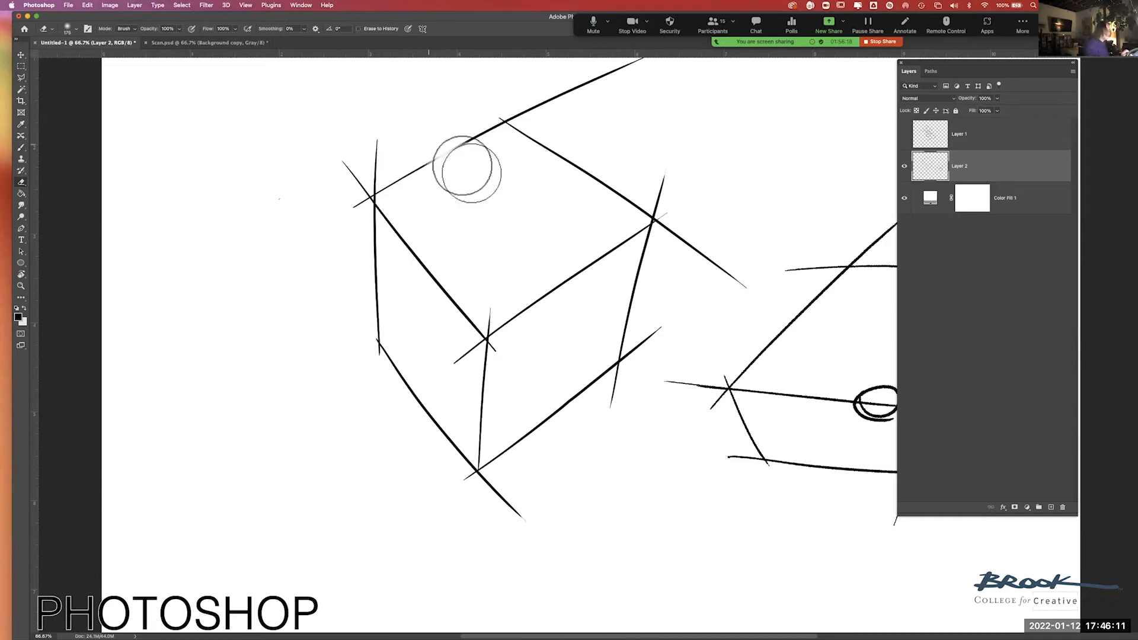
pyautogui.moveTo(441, 153); pyautogui.dragTo(446, 148)
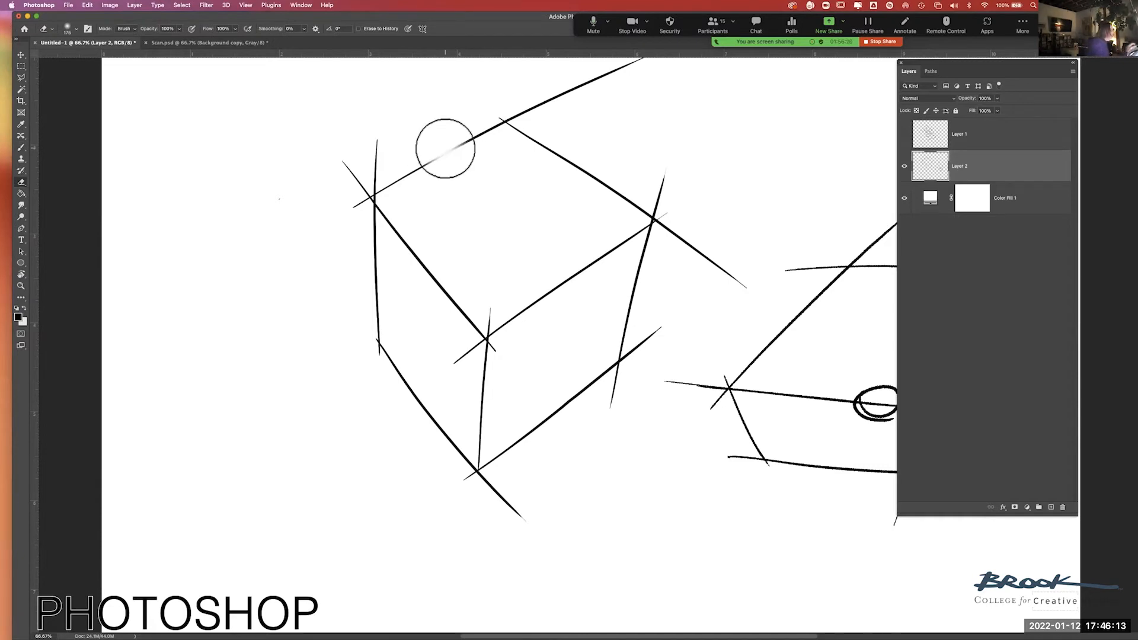
pyautogui.click(71, 28)
pyautogui.click(92, 222)
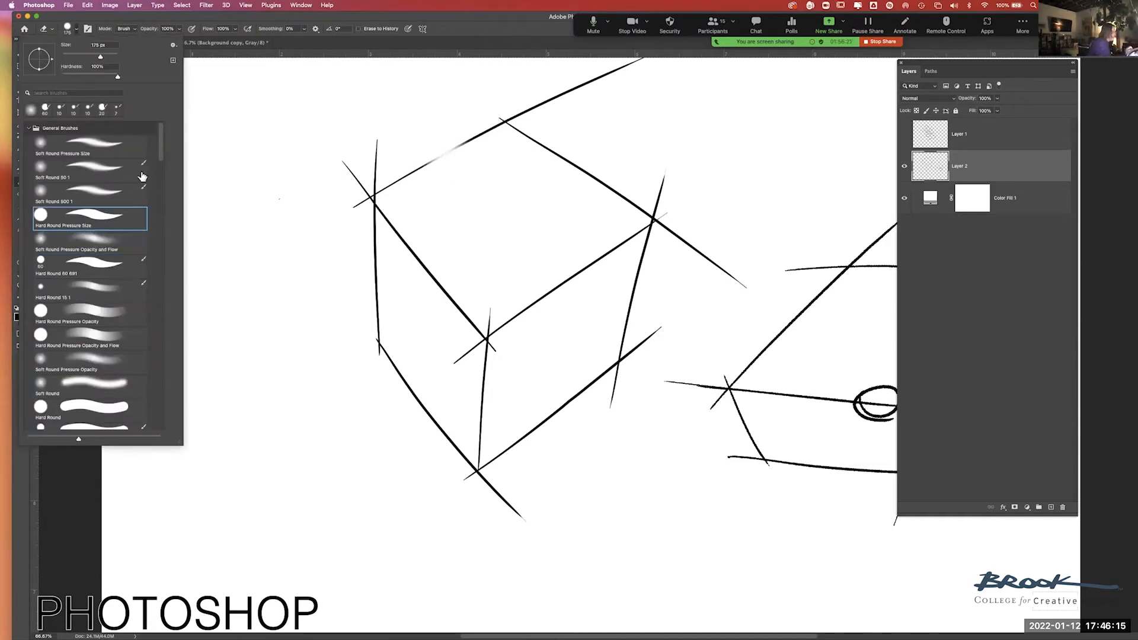
pyautogui.click(246, 133)
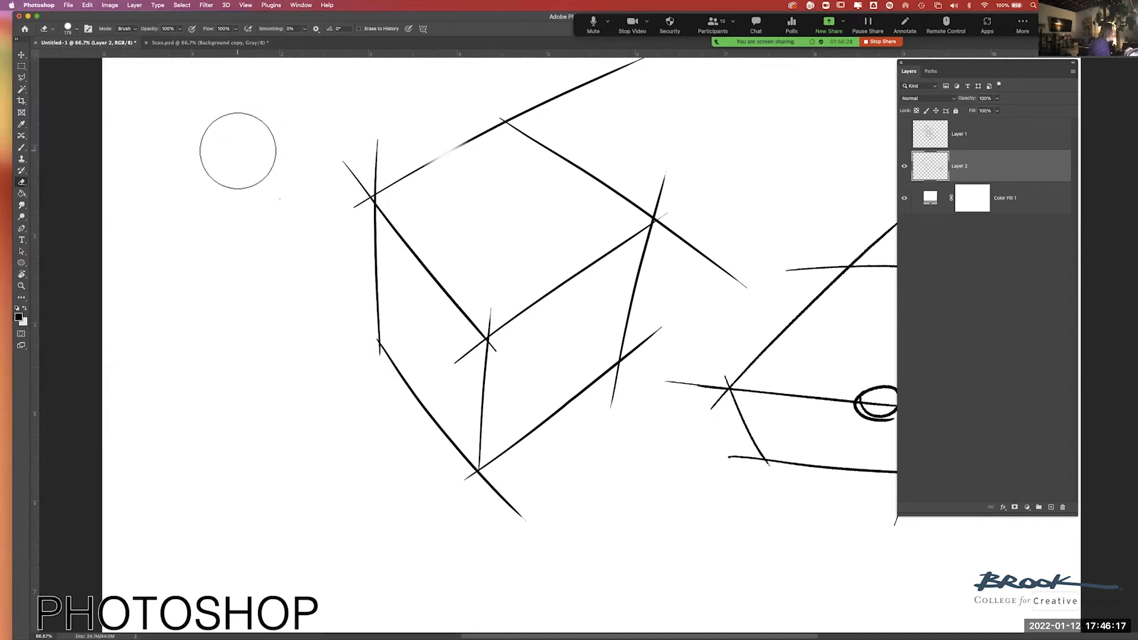
pyautogui.moveTo(427, 144)
pyautogui.mouseDown()
pyautogui.moveTo(531, 186)
pyautogui.moveTo(519, 202)
pyautogui.moveTo(616, 156)
pyautogui.moveTo(598, 168)
pyautogui.moveTo(618, 192)
pyautogui.mouseUp()
# Shrink the eraser and remove small dots along the back-right top edge near the cube's right corner.
pyautogui.press('[')
pyautogui.press('[')
pyautogui.press('[')
pyautogui.press('[')
pyautogui.press('[')
pyautogui.press('[')
pyautogui.press('[')
pyautogui.press('[')
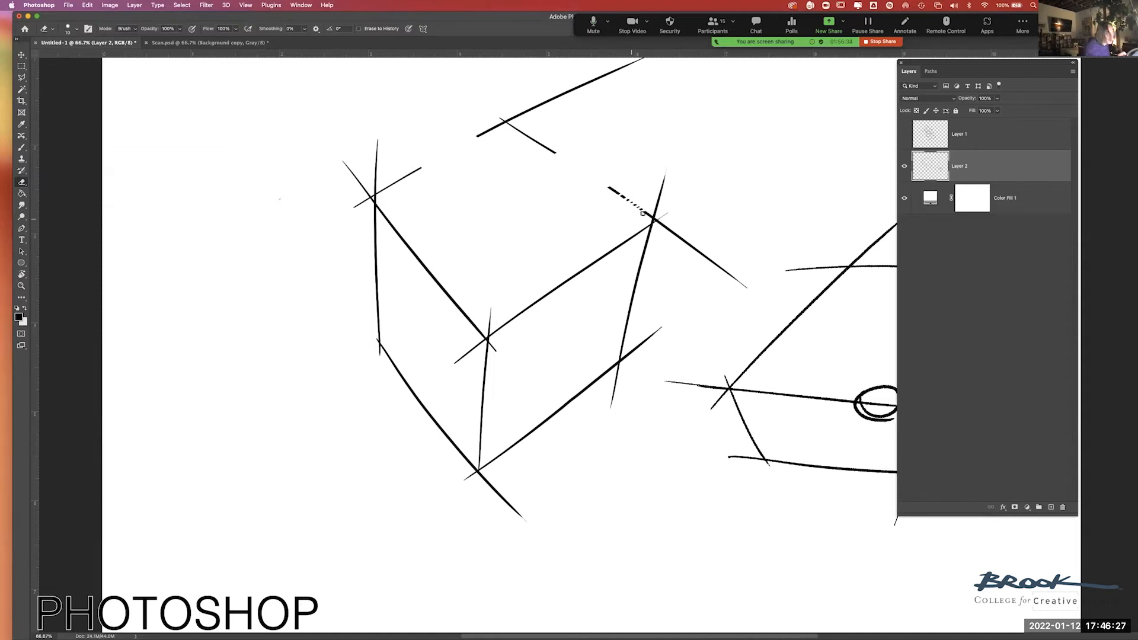
# Slightly enlarge the eraser and remove the line overshooting below the cube's bottom front corner.
pyautogui.moveTo(722, 433)
pyautogui.mouseDown()
pyautogui.moveTo(652, 385)
pyautogui.moveTo(355, 272)
pyautogui.moveTo(363, 284)
pyautogui.moveTo(586, 330)
pyautogui.mouseUp()
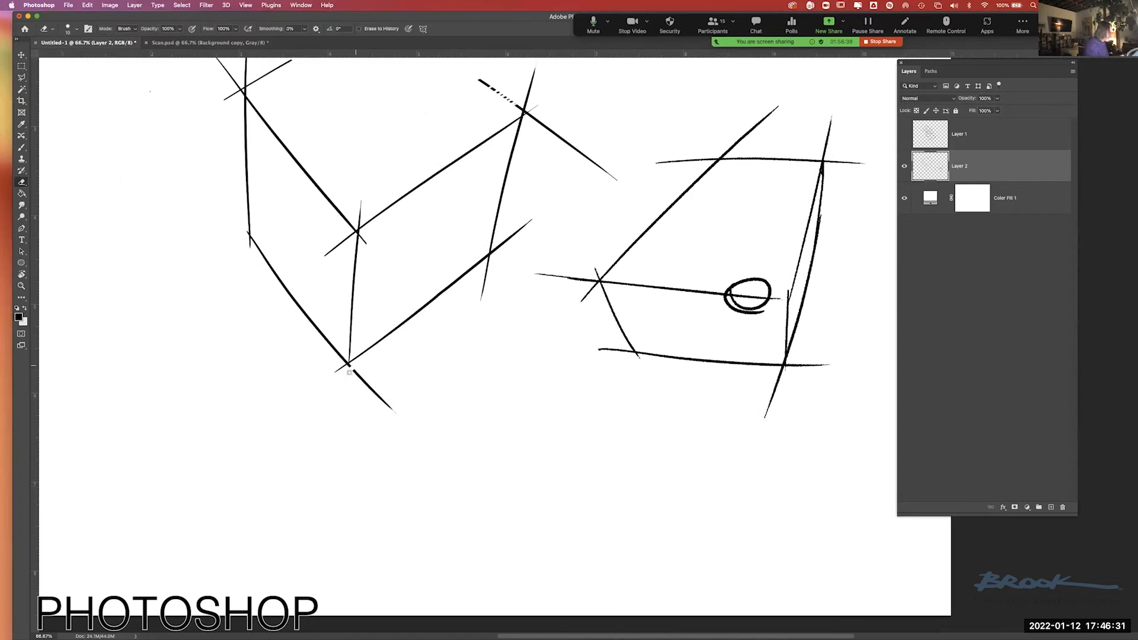
pyautogui.press(']')
pyautogui.moveTo(358, 379); pyautogui.dragTo(401, 419)
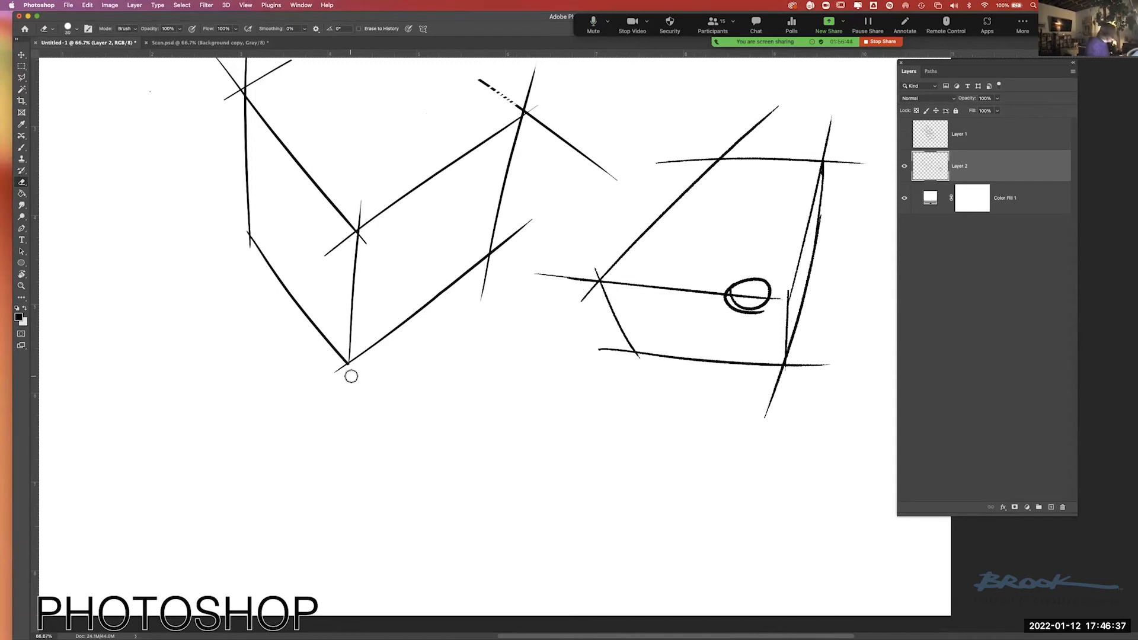
# Trim the overshooting lines at the cube's lower-right and upper-right corners with a smaller eraser.
pyautogui.press('[')
pyautogui.press('[')
pyautogui.press('[')
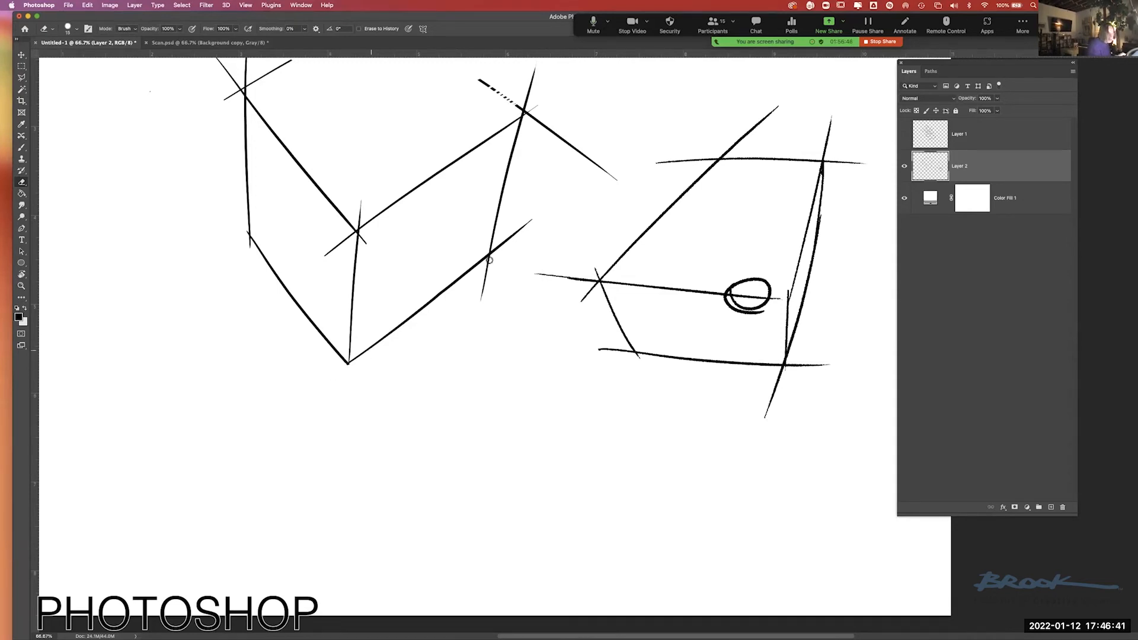
pyautogui.moveTo(490, 258); pyautogui.dragTo(489, 271)
pyautogui.moveTo(496, 254); pyautogui.dragTo(523, 229)
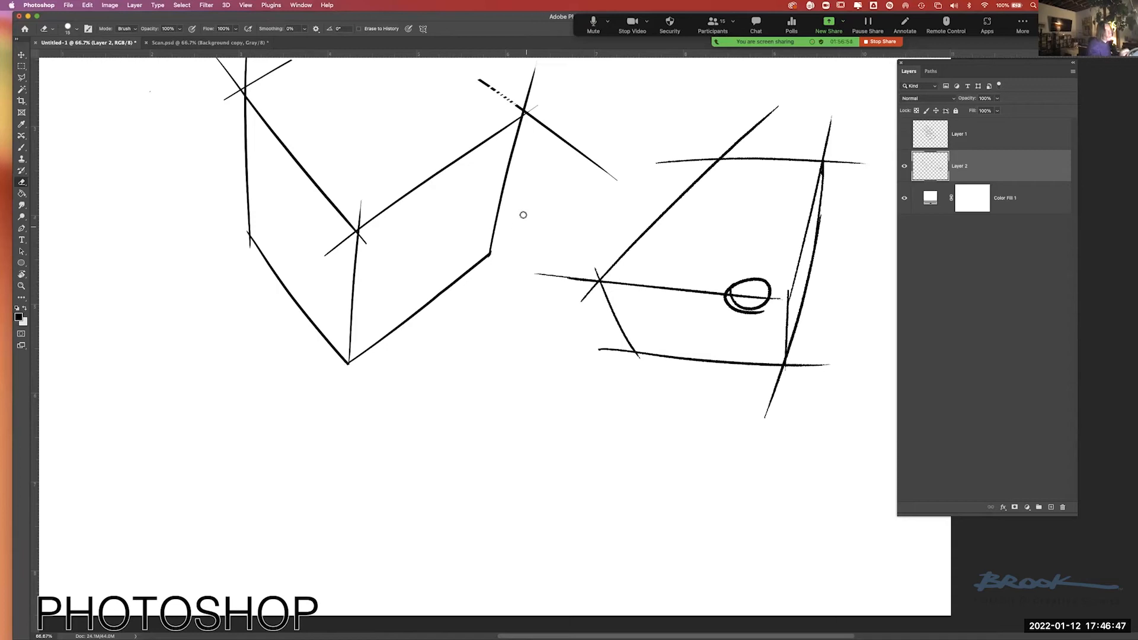
pyautogui.moveTo(532, 116); pyautogui.dragTo(619, 182)
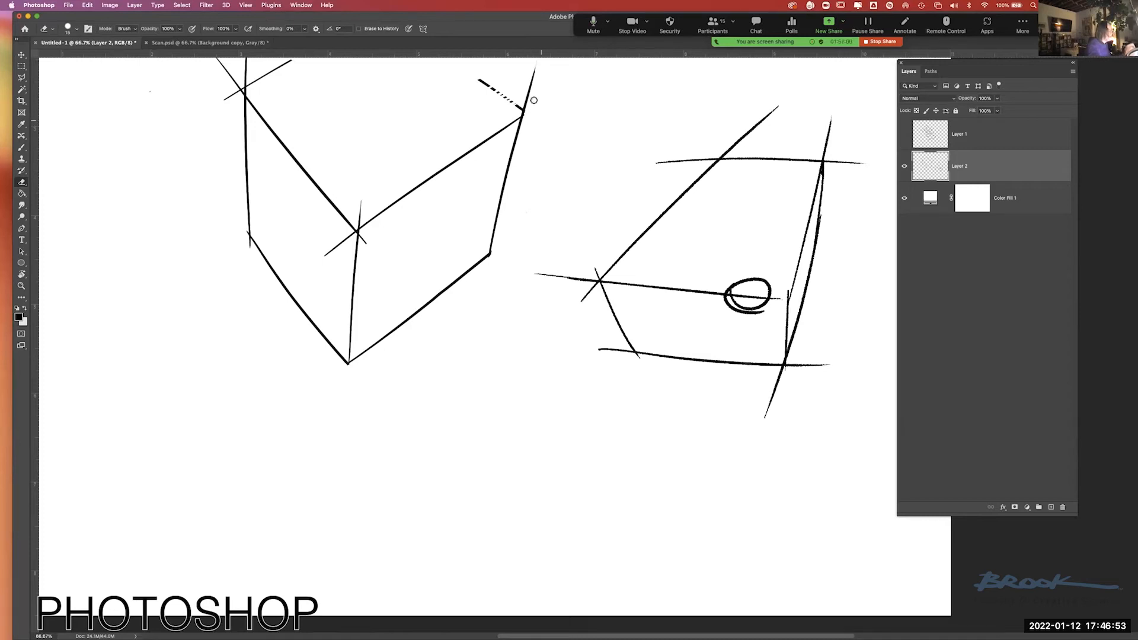
pyautogui.moveTo(525, 103); pyautogui.dragTo(534, 82)
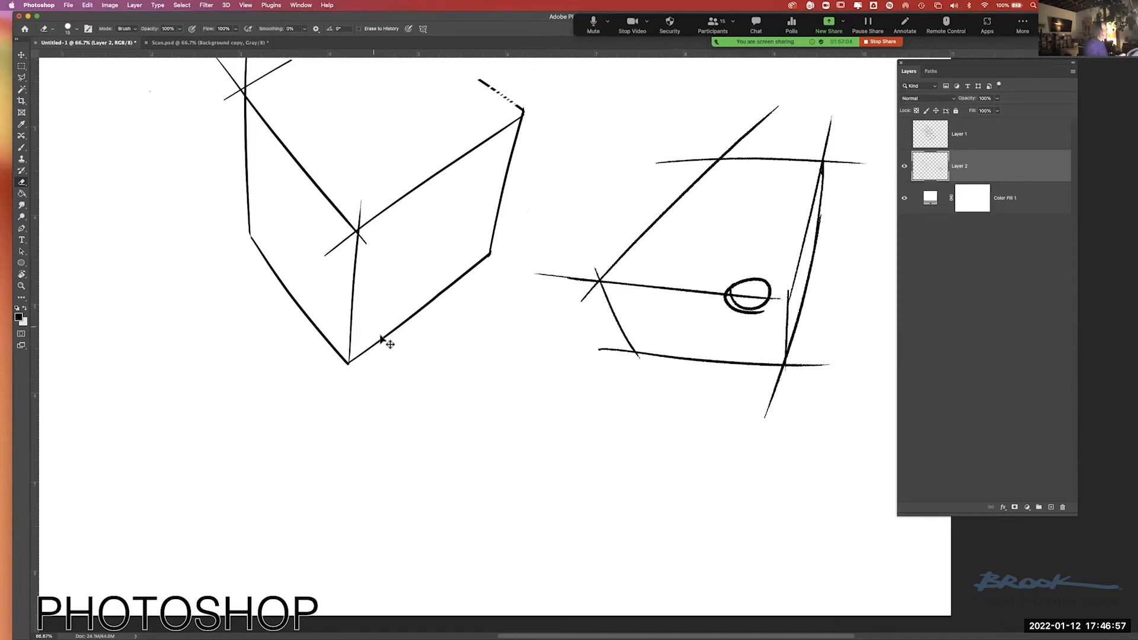
pyautogui.hotkey('alt', '[')
pyautogui.scroll(5, 338, 185)
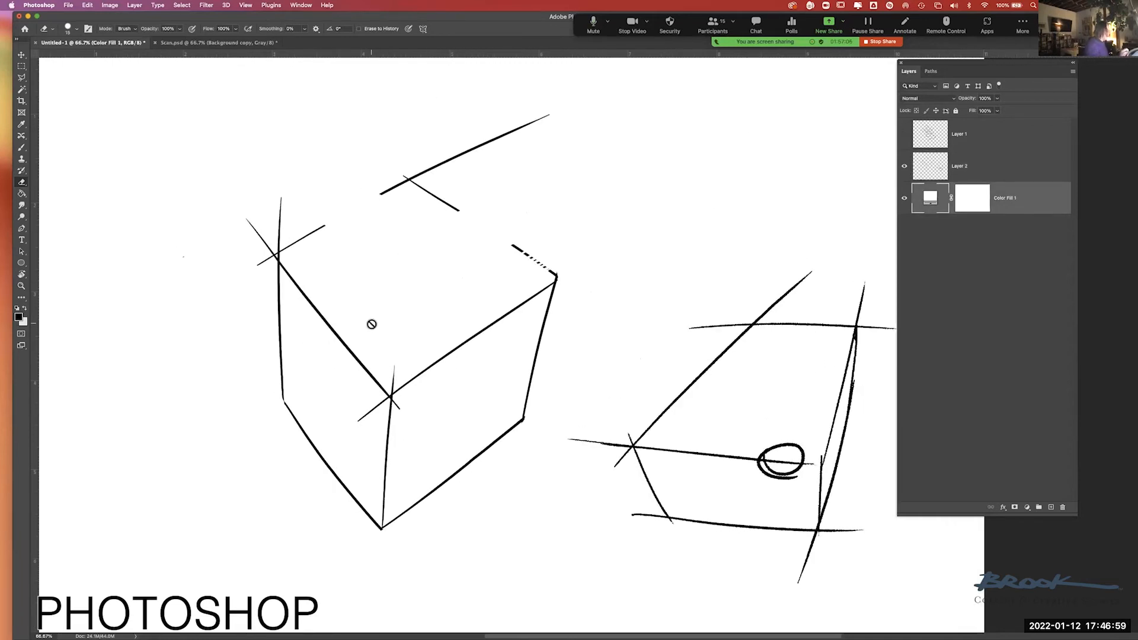
pyautogui.click(250, 241)
pyautogui.click(542, 231)
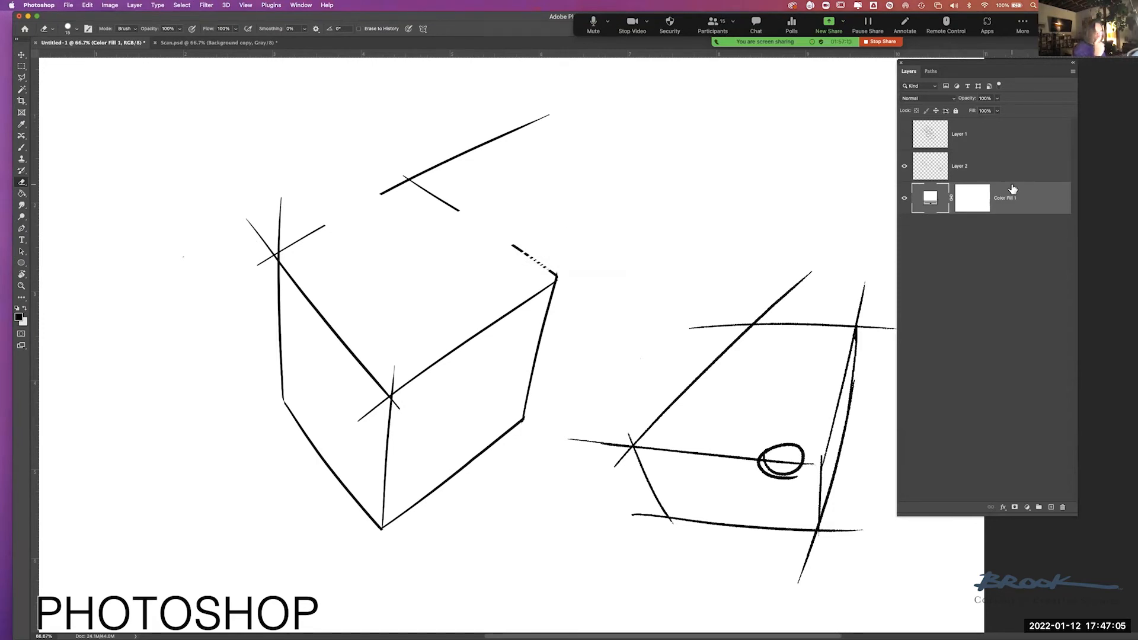
# Make Layer 2 active and erase the overshooting lines around the cube's upper-left corner.
pyautogui.click(985, 168)
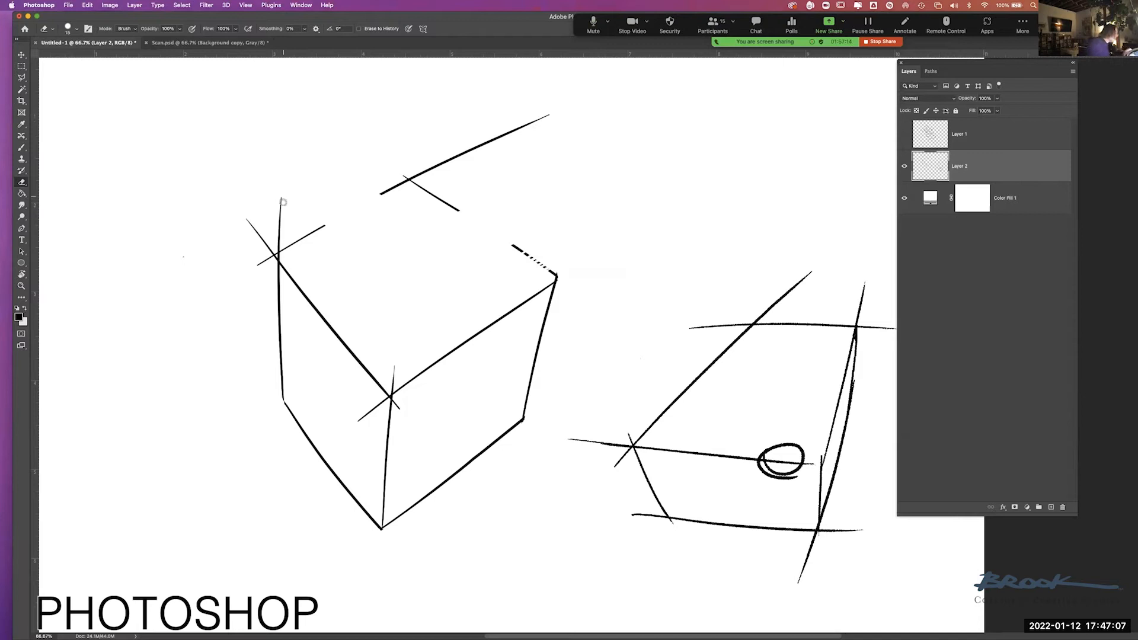
pyautogui.moveTo(267, 241); pyautogui.dragTo(270, 256)
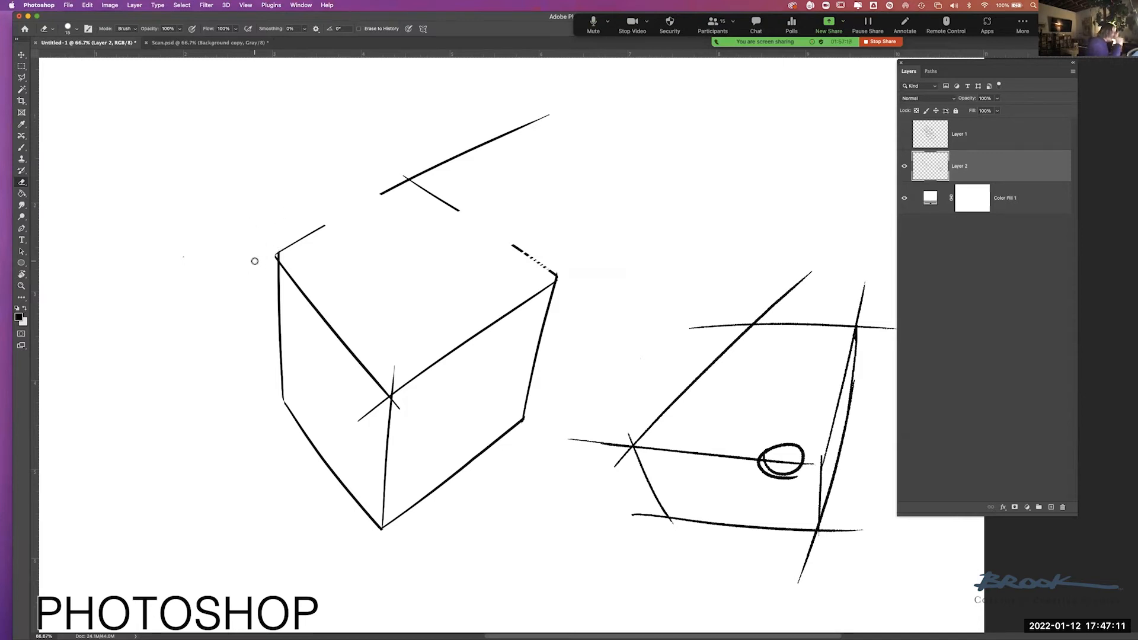
# Give the eraser the Soft Round Pressure Opacity and Flow preset, enlarge it, and fade the upper end of the right box's slanted left edge.
pyautogui.click(68, 29)
pyautogui.click(106, 245)
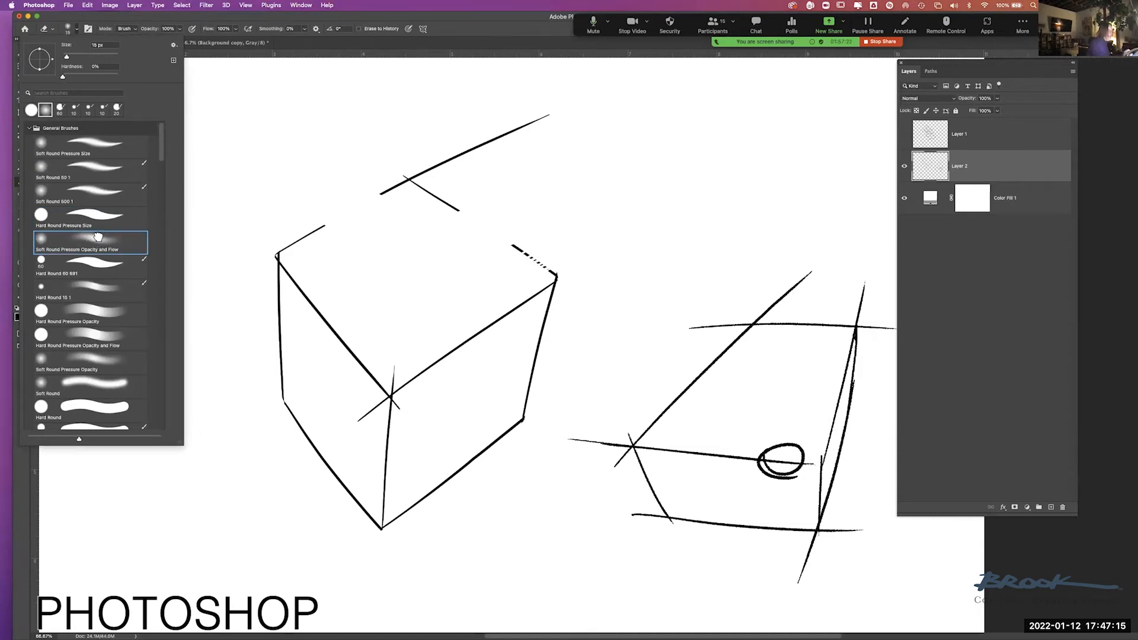
pyautogui.click(291, 162)
pyautogui.moveTo(467, 249); pyautogui.dragTo(660, 437)
pyautogui.moveTo(458, 331); pyautogui.dragTo(327, 264)
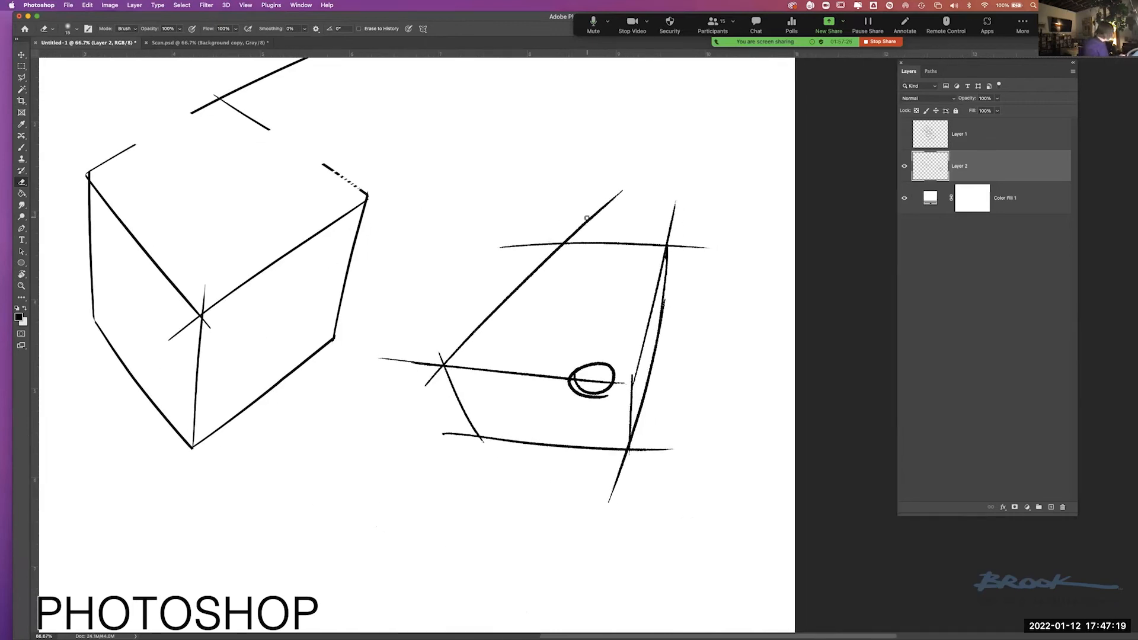
pyautogui.press(']')
pyautogui.press(']')
pyautogui.press(']')
pyautogui.press(']')
pyautogui.press(']')
pyautogui.press(']')
pyautogui.moveTo(645, 186); pyautogui.dragTo(610, 190)
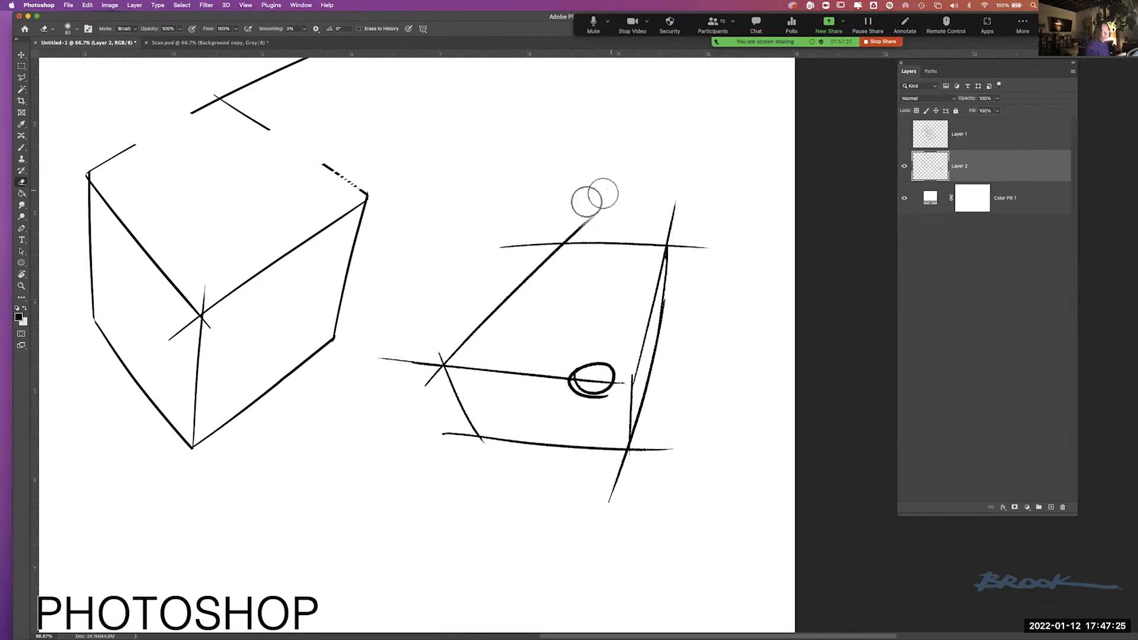
# Fade the remaining overshooting line ends around the right box's corners with the soft eraser.
pyautogui.moveTo(512, 245); pyautogui.dragTo(501, 247)
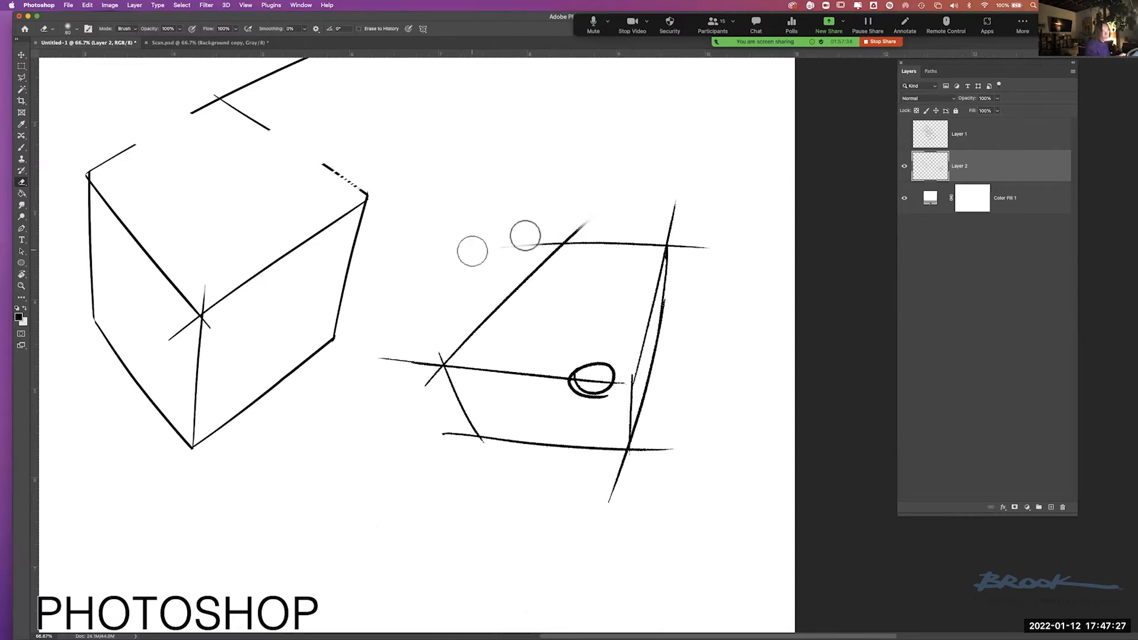
pyautogui.moveTo(544, 216)
pyautogui.mouseDown()
pyautogui.moveTo(659, 198)
pyautogui.moveTo(689, 206)
pyautogui.moveTo(685, 223)
pyautogui.moveTo(726, 235)
pyautogui.moveTo(692, 258)
pyautogui.moveTo(686, 431)
pyautogui.moveTo(673, 457)
pyautogui.moveTo(680, 434)
pyautogui.moveTo(590, 504)
pyautogui.moveTo(619, 480)
pyautogui.mouseUp()
pyautogui.moveTo(433, 432)
pyautogui.mouseDown()
pyautogui.moveTo(458, 443)
pyautogui.moveTo(441, 451)
pyautogui.moveTo(415, 364)
pyautogui.moveTo(392, 357)
pyautogui.moveTo(427, 337)
pyautogui.mouseUp()
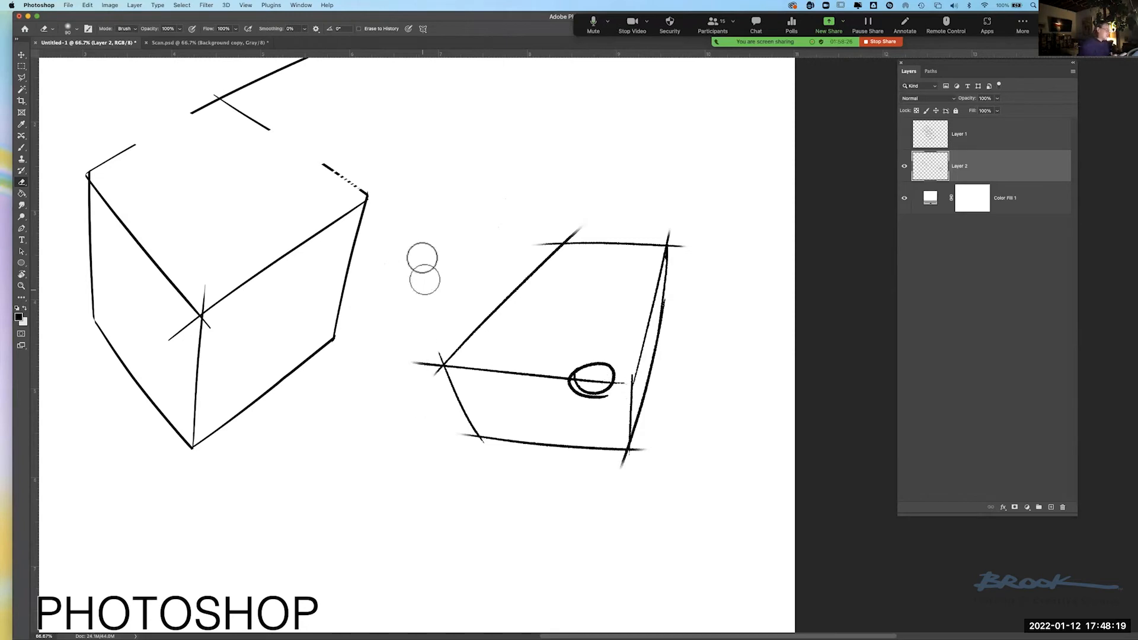
# Paint thick diagonal test strokes above the right box with the Brush tool, and add a thin one with a smaller brush.
pyautogui.click(22, 148)
pyautogui.moveTo(415, 211)
pyautogui.mouseDown()
pyautogui.moveTo(529, 154)
pyautogui.moveTo(420, 232)
pyautogui.mouseUp()
pyautogui.moveTo(659, 145)
pyautogui.mouseDown()
pyautogui.moveTo(351, 300)
pyautogui.moveTo(379, 325)
pyautogui.mouseUp()
pyautogui.press('[')
pyautogui.press('[')
pyautogui.press('[')
pyautogui.press('[')
pyautogui.press('[')
pyautogui.moveTo(437, 310); pyautogui.dragTo(628, 189)
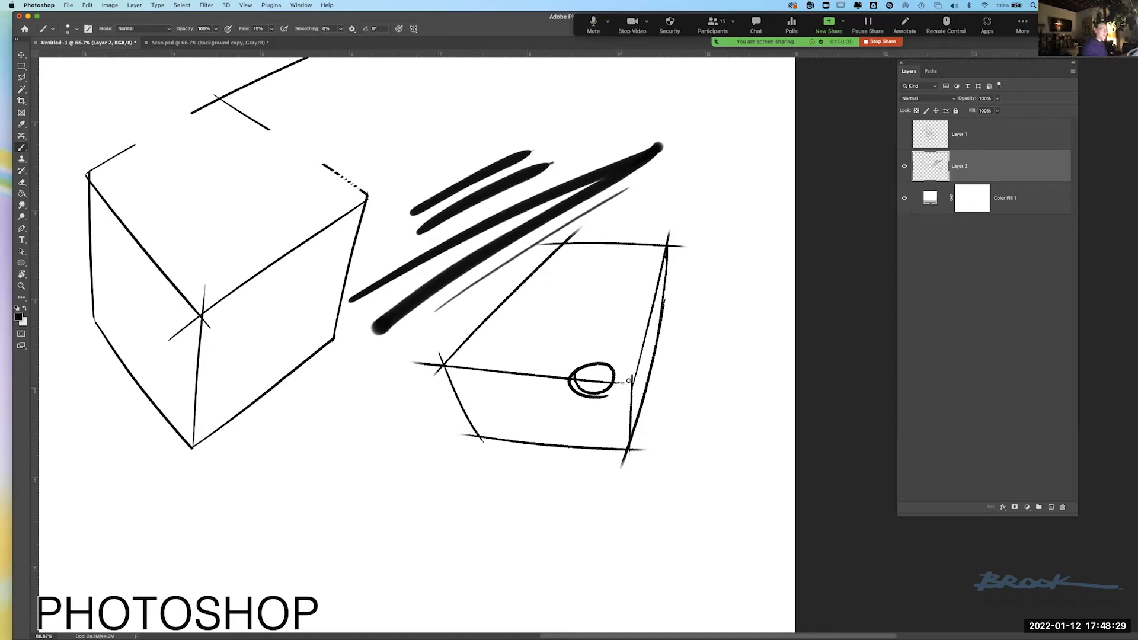
# Sketch a small box in light lines on the blank area below the cube, with overshooting corners.
pyautogui.scroll(-5, 373, 265)
pyautogui.hscroll(-2, 373, 265)
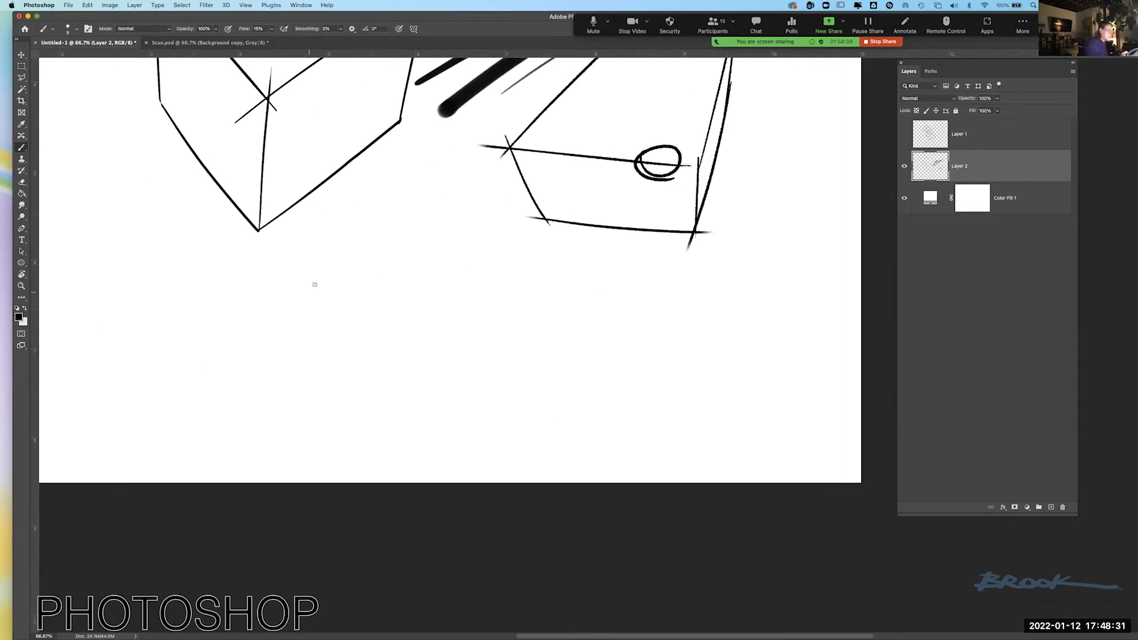
pyautogui.moveTo(399, 217); pyautogui.dragTo(271, 296)
pyautogui.moveTo(270, 276)
pyautogui.mouseDown()
pyautogui.moveTo(378, 371)
pyautogui.moveTo(472, 293)
pyautogui.mouseUp()
pyautogui.moveTo(361, 218); pyautogui.dragTo(509, 298)
pyautogui.moveTo(375, 355); pyautogui.dragTo(381, 429)
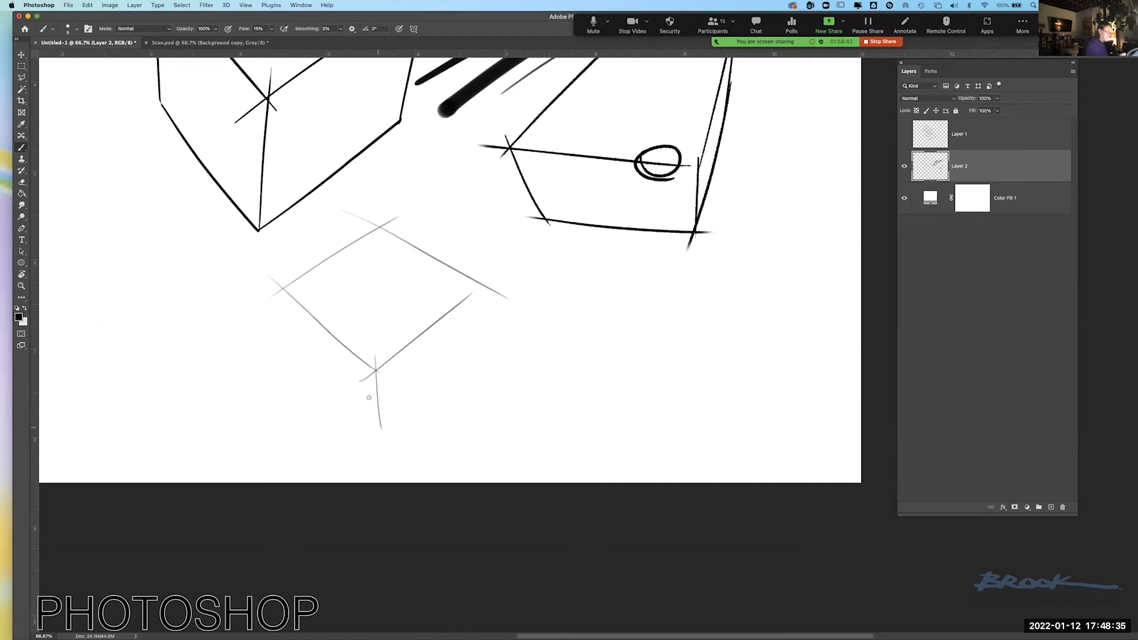
pyautogui.moveTo(286, 284)
pyautogui.mouseDown()
pyautogui.moveTo(292, 347)
pyautogui.moveTo(388, 441)
pyautogui.moveTo(507, 319)
pyautogui.moveTo(479, 358)
pyautogui.mouseUp()
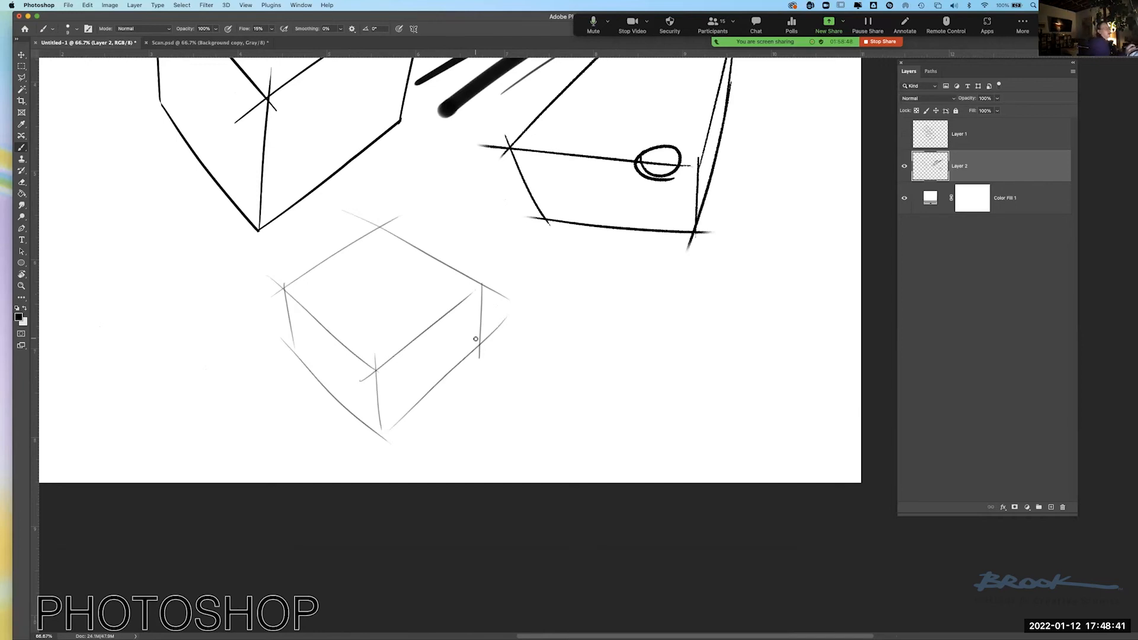
# Set the brush's flow to 100%.
pyautogui.click(259, 29)
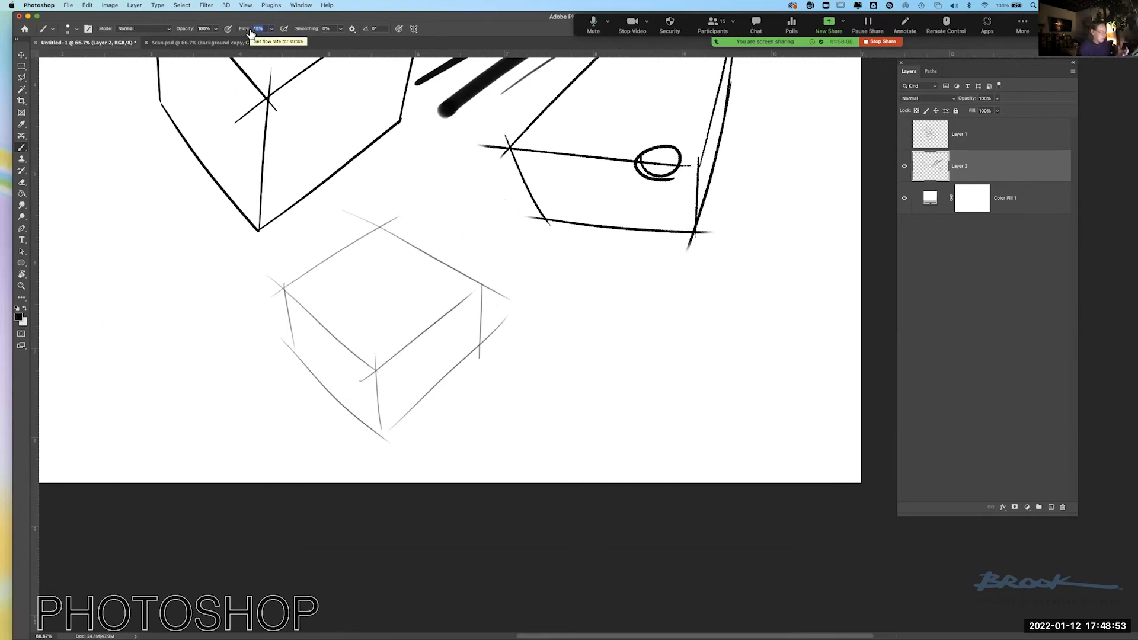
pyautogui.click(272, 28)
pyautogui.moveTo(273, 39); pyautogui.dragTo(325, 34)
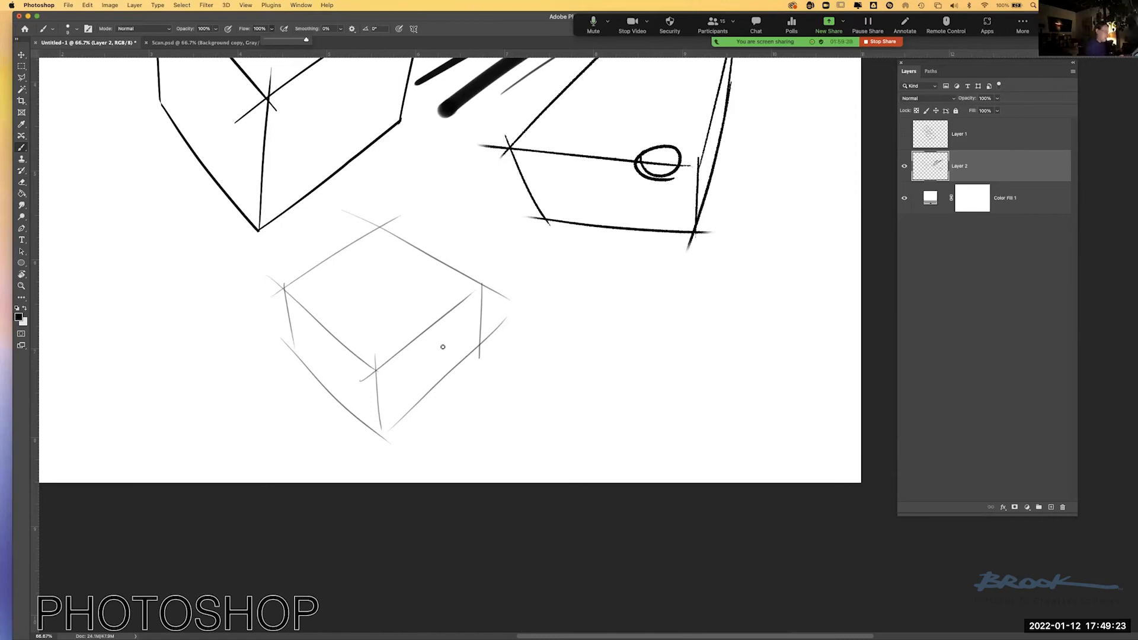
# Go over the light box's edges with darker strokes and undo the entire small box sketch.
pyautogui.moveTo(376, 365)
pyautogui.mouseDown()
pyautogui.moveTo(383, 438)
pyautogui.moveTo(492, 340)
pyautogui.mouseUp()
pyautogui.moveTo(376, 365); pyautogui.dragTo(474, 289)
pyautogui.press('super+z')
pyautogui.press('super+z')
pyautogui.press('super+z')
pyautogui.press('super+z')
pyautogui.press('super+z')
pyautogui.press('super+z')
pyautogui.press('super+z')
pyautogui.press('super+z')
pyautogui.press('super+z')
# Sketch a new small box in dark lines below the cube, letting the edges overshoot at the corners.
pyautogui.moveTo(278, 287); pyautogui.dragTo(410, 194)
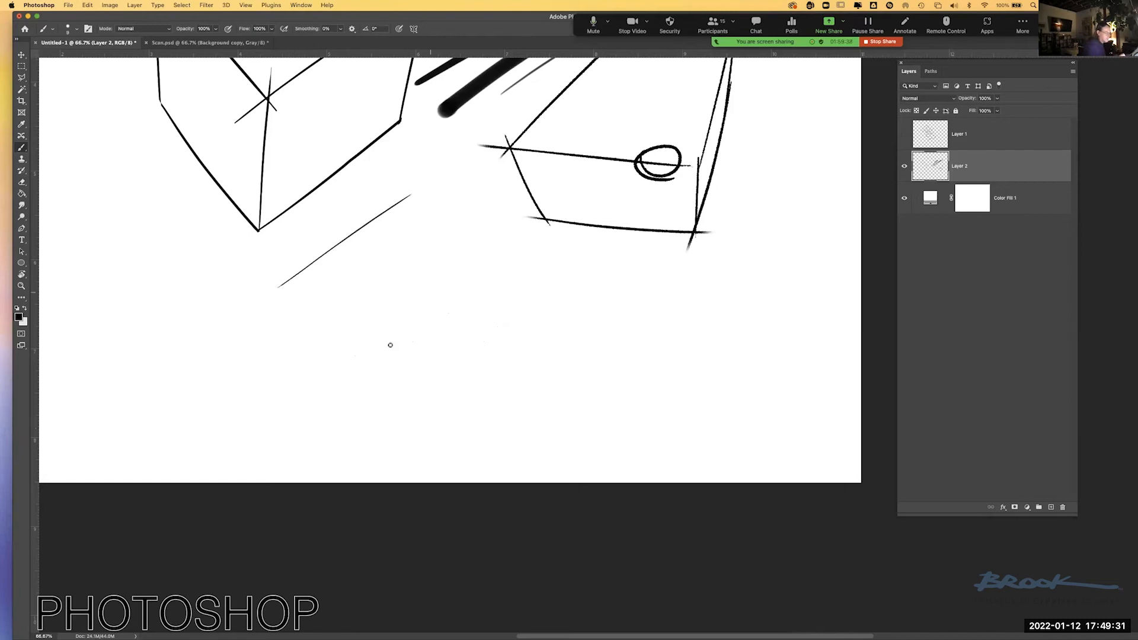
pyautogui.moveTo(362, 349); pyautogui.dragTo(496, 233)
pyautogui.moveTo(293, 265); pyautogui.dragTo(401, 348)
pyautogui.moveTo(359, 209); pyautogui.dragTo(474, 283)
pyautogui.moveTo(380, 329); pyautogui.dragTo(384, 385)
pyautogui.moveTo(304, 267)
pyautogui.mouseDown()
pyautogui.moveTo(326, 339)
pyautogui.moveTo(312, 317)
pyautogui.moveTo(403, 390)
pyautogui.moveTo(383, 395)
pyautogui.moveTo(474, 310)
pyautogui.mouseUp()
pyautogui.moveTo(458, 264); pyautogui.dragTo(445, 363)
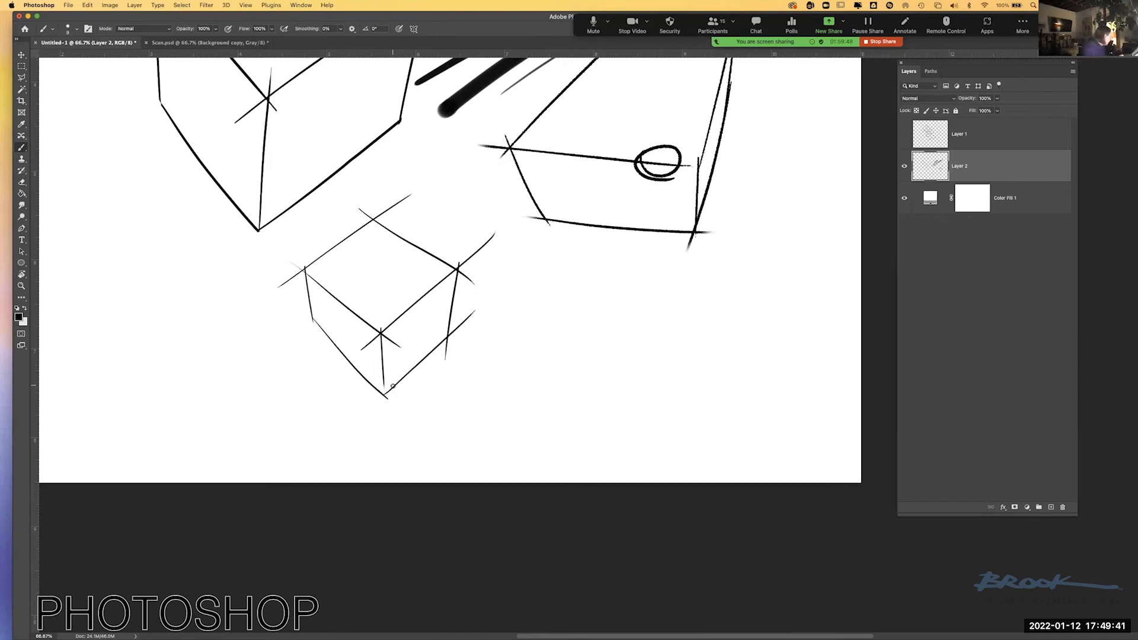
# Adjust to a slightly larger brush size and thicken the small box's lower-right outline edge.
pyautogui.press(']')
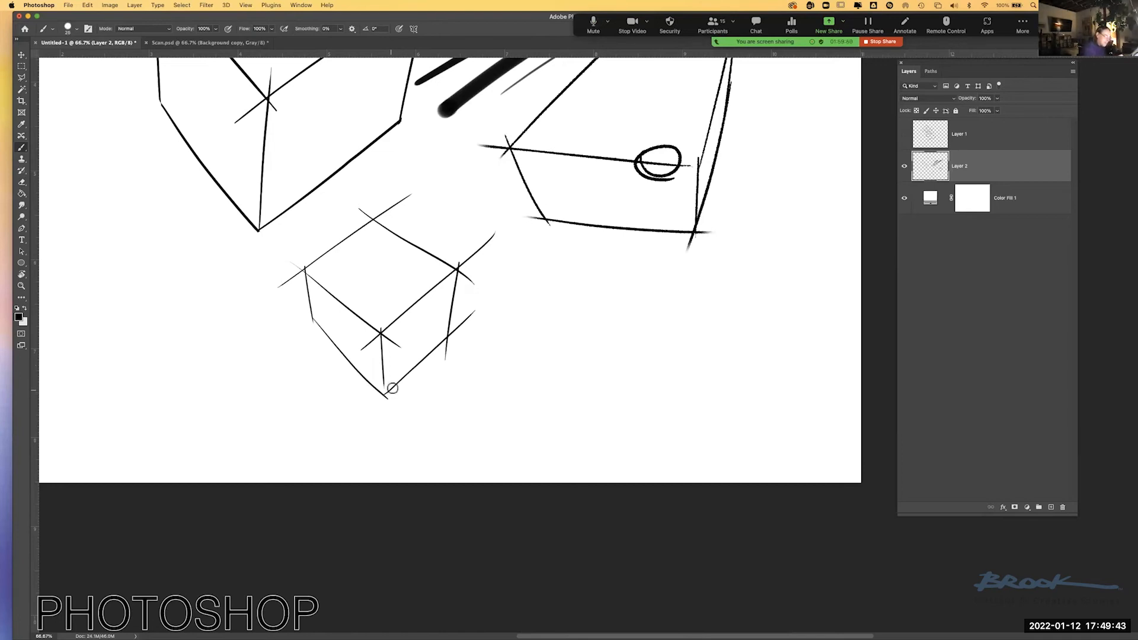
pyautogui.press(']')
pyautogui.press(']')
pyautogui.press('[')
pyautogui.press('[')
pyautogui.press('[')
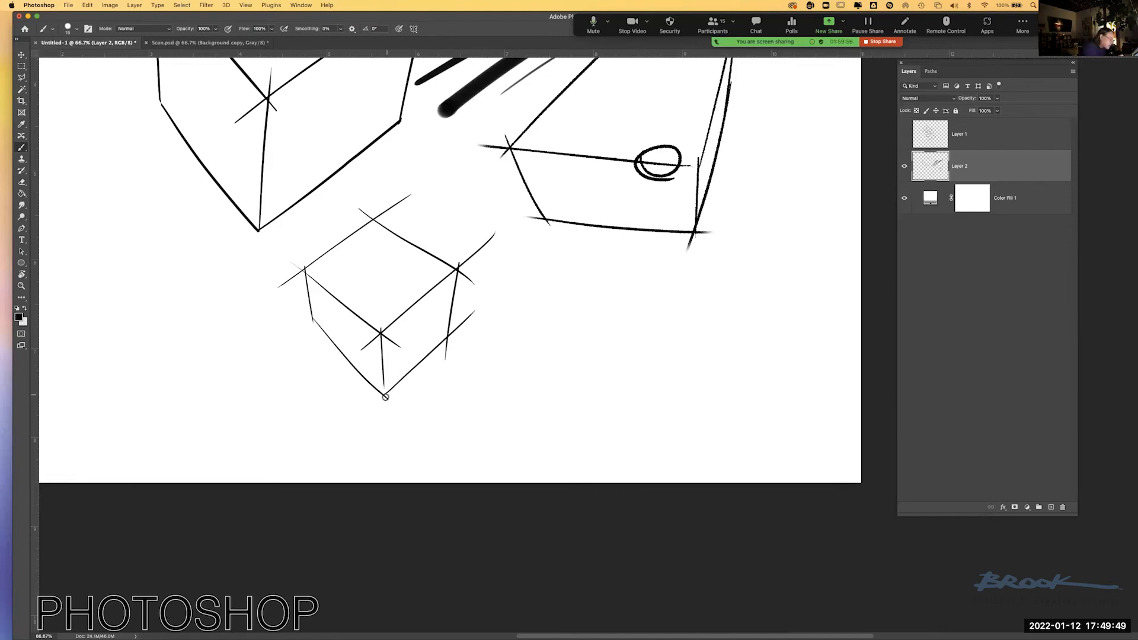
pyautogui.moveTo(418, 363)
pyautogui.mouseDown()
pyautogui.moveTo(392, 388)
pyautogui.moveTo(460, 328)
pyautogui.mouseUp()
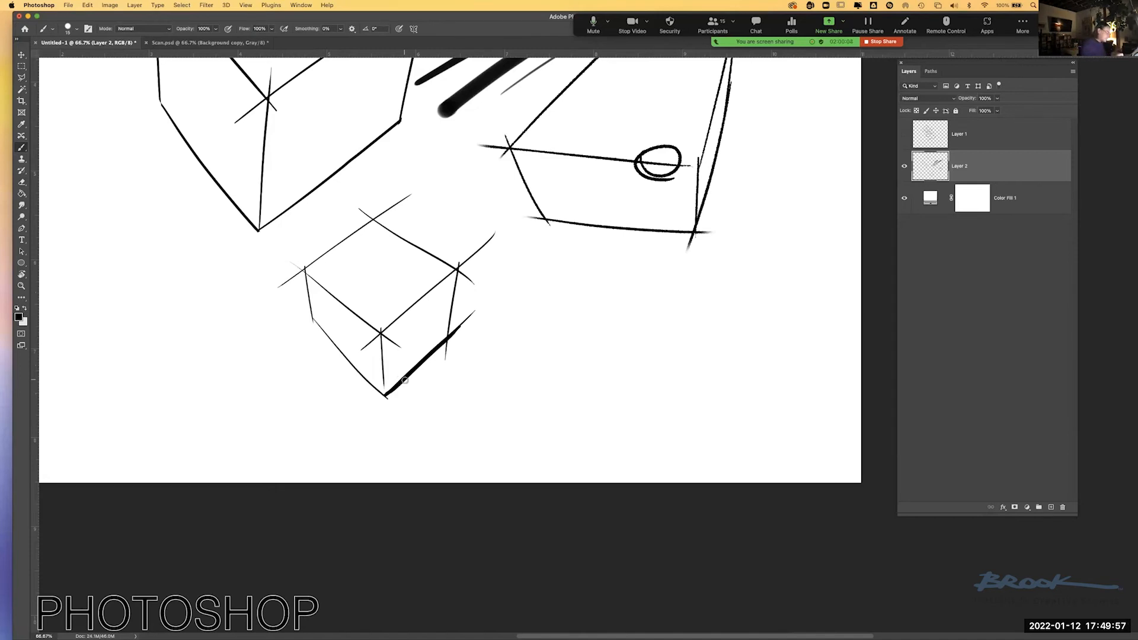
# Rotate the canvas as needed to thicken the small box's lower-left edge and its outer left and right vertical edges.
pyautogui.press('r')
pyautogui.moveTo(306, 365)
pyautogui.mouseDown()
pyautogui.moveTo(451, 178)
pyautogui.moveTo(645, 231)
pyautogui.moveTo(434, 326)
pyautogui.mouseUp()
pyautogui.click(534, 240)
pyautogui.keyDown('shift'); pyautogui.click(682, 243); pyautogui.keyUp('shift')
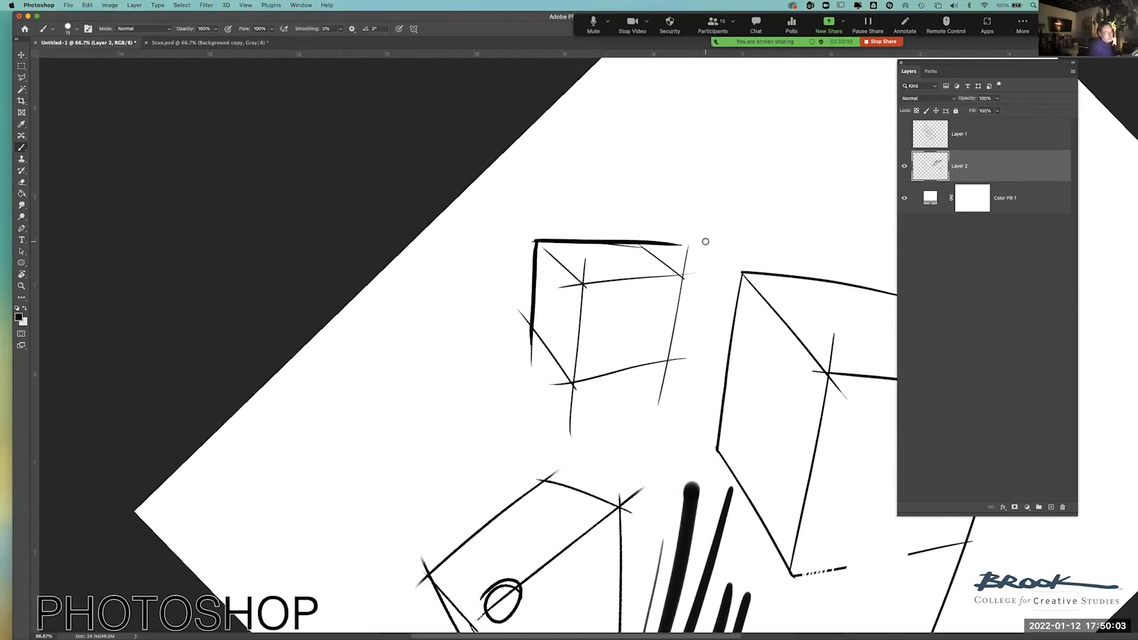
pyautogui.press('r')
pyautogui.moveTo(414, 292)
pyautogui.mouseDown()
pyautogui.moveTo(536, 465)
pyautogui.moveTo(617, 373)
pyautogui.mouseUp()
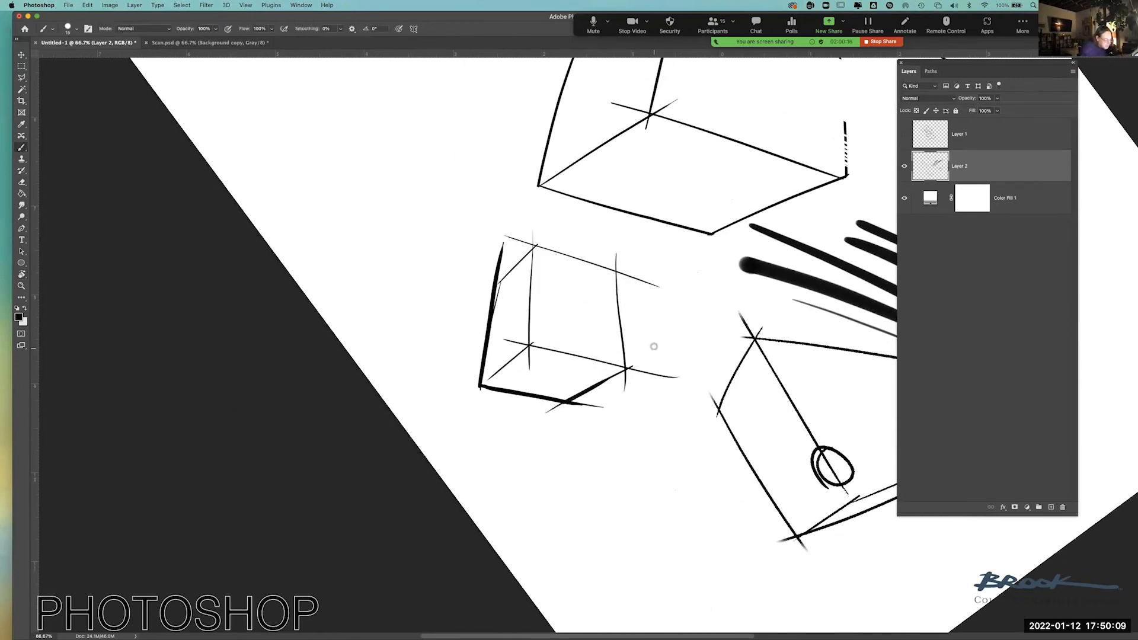
pyautogui.press('r')
pyautogui.moveTo(453, 300)
pyautogui.mouseDown()
pyautogui.moveTo(393, 386)
pyautogui.moveTo(463, 441)
pyautogui.mouseUp()
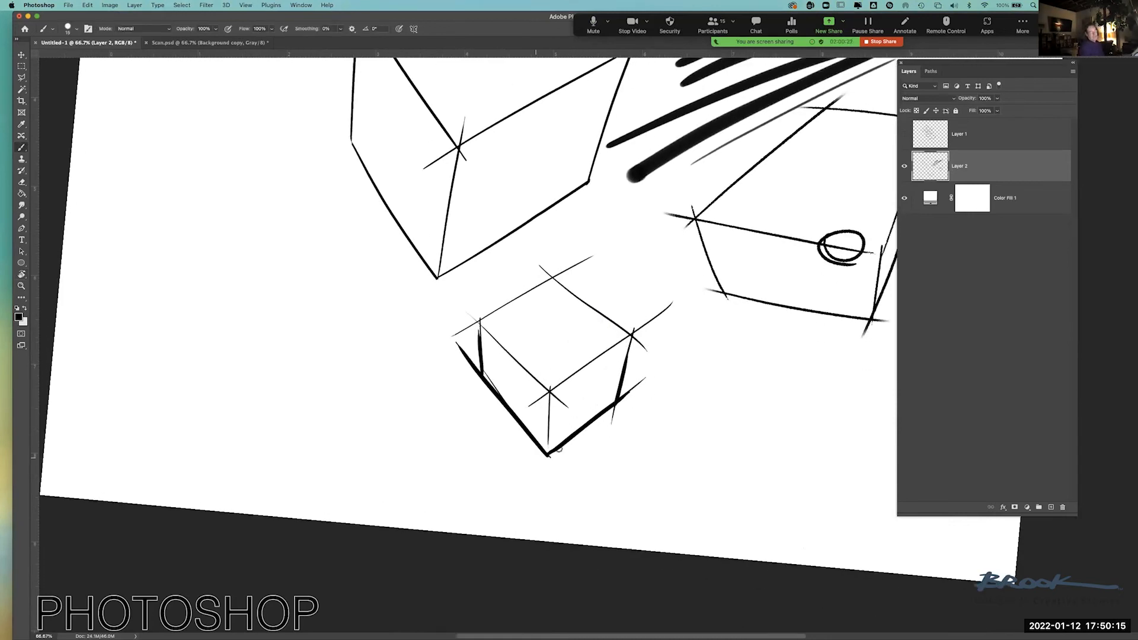
pyautogui.moveTo(550, 451); pyautogui.dragTo(636, 392)
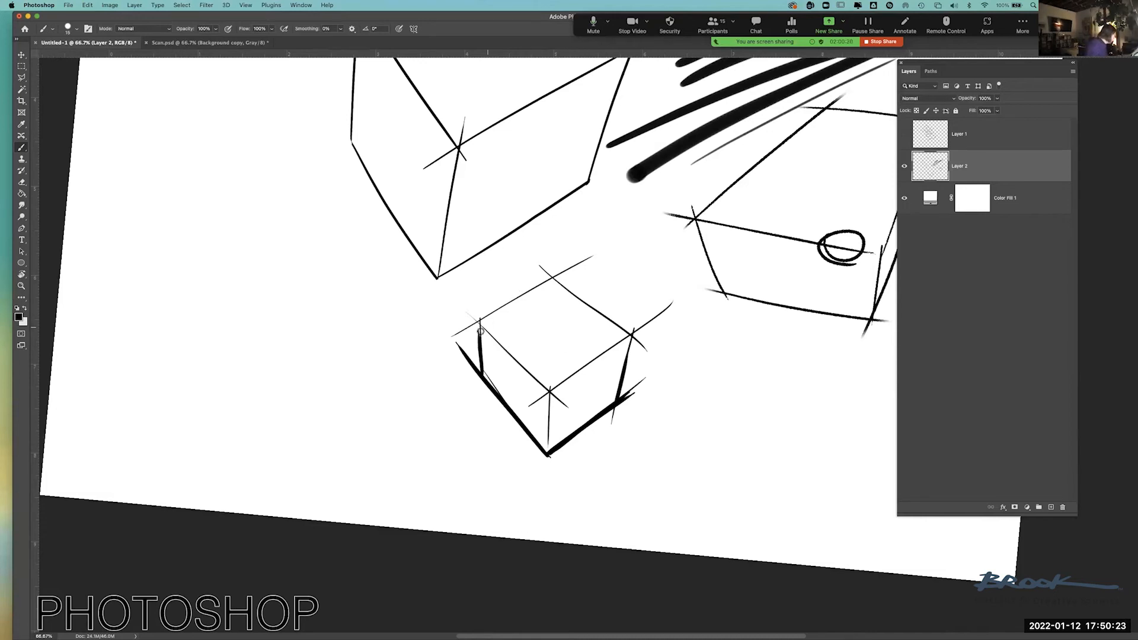
# Rotate the canvas as needed to thicken the two back edges of the small box's top face.
pyautogui.press('r')
pyautogui.moveTo(393, 318); pyautogui.dragTo(516, 326)
pyautogui.press('b')
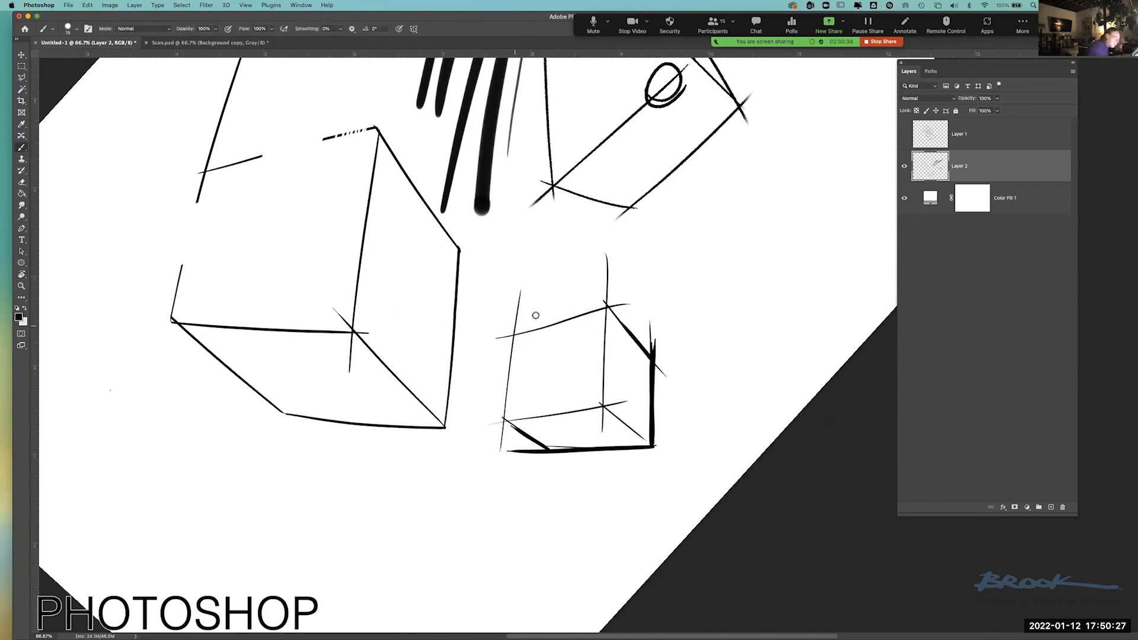
pyautogui.moveTo(512, 335); pyautogui.dragTo(578, 314)
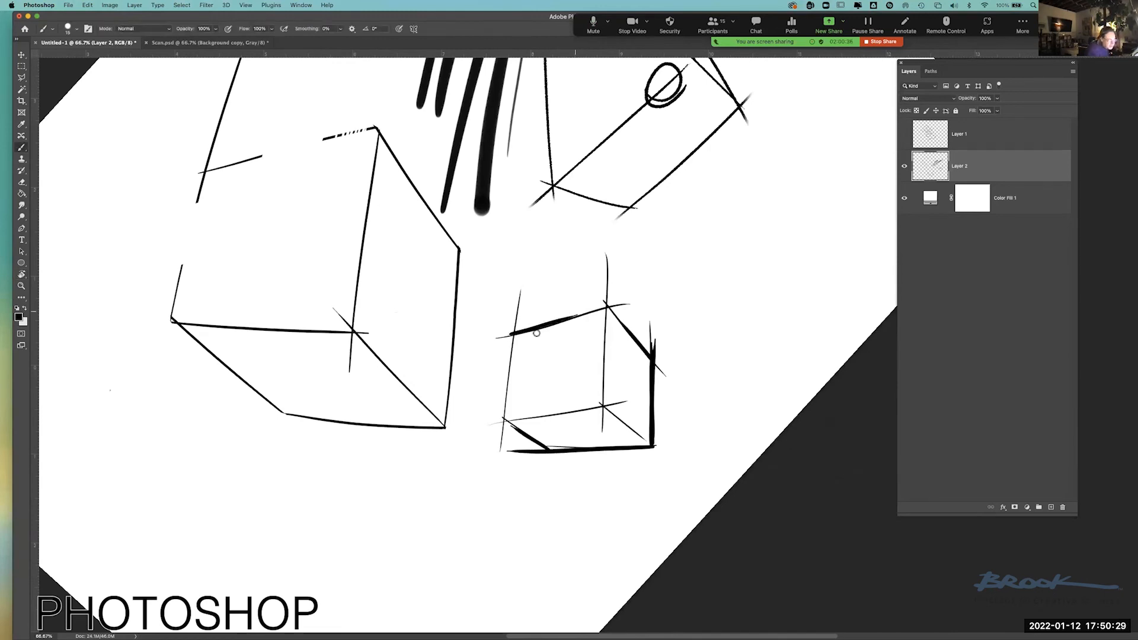
pyautogui.press('r')
pyautogui.moveTo(421, 378); pyautogui.dragTo(523, 275)
pyautogui.press('b')
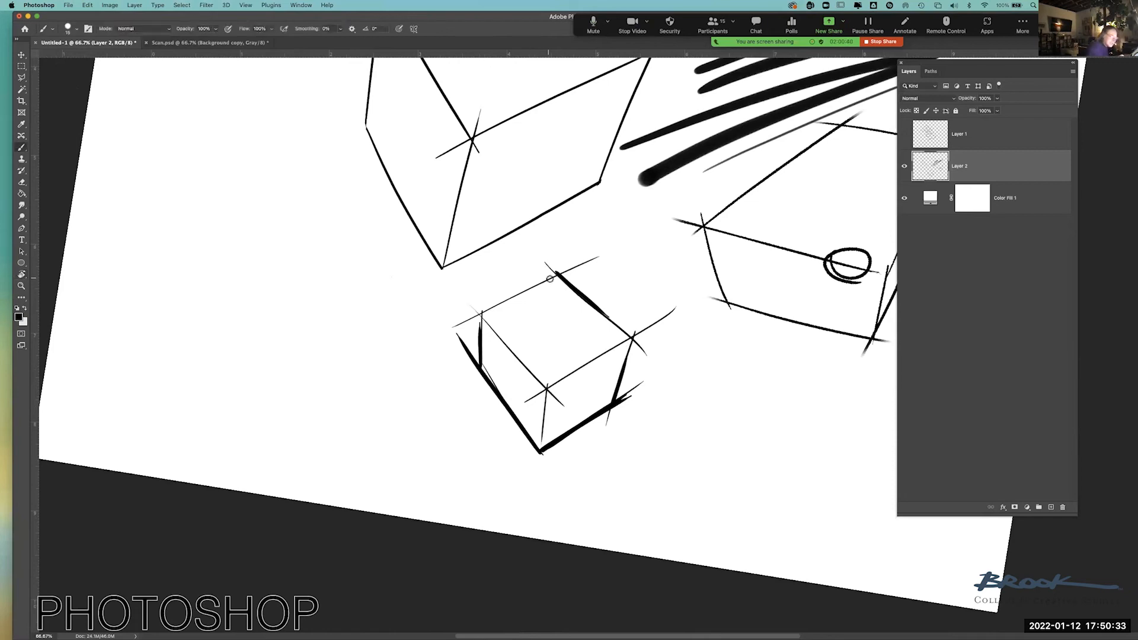
pyautogui.moveTo(504, 300); pyautogui.dragTo(568, 272)
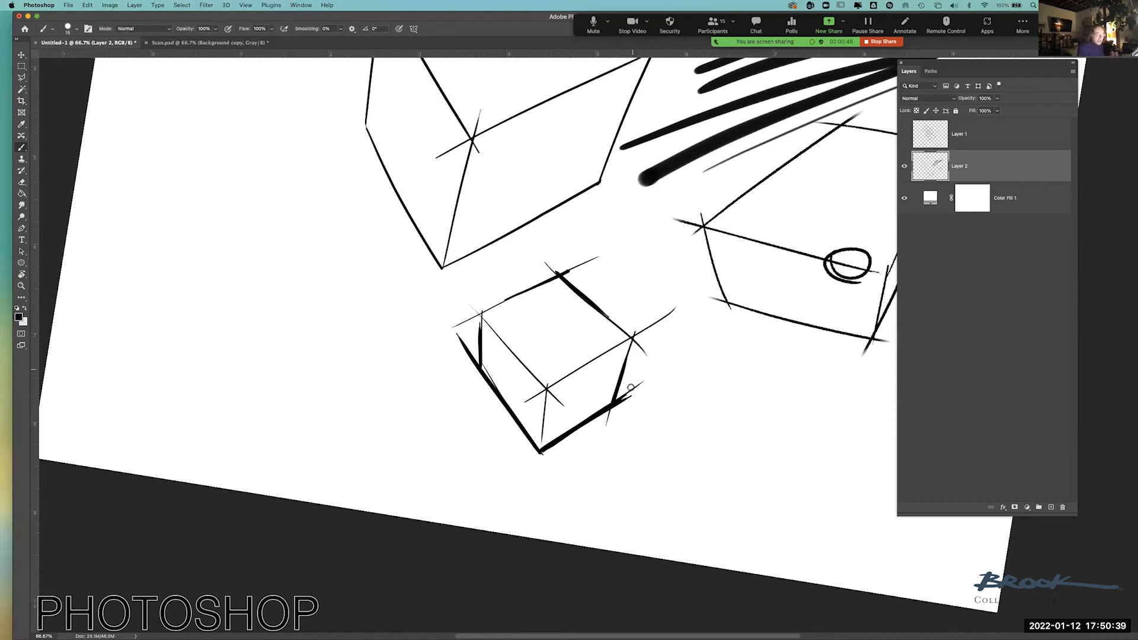
# Draw a small circle around the crossing lines above the cube and a large looping circle around the cube's top.
pyautogui.press('super+minus')
pyautogui.press('super+minus')
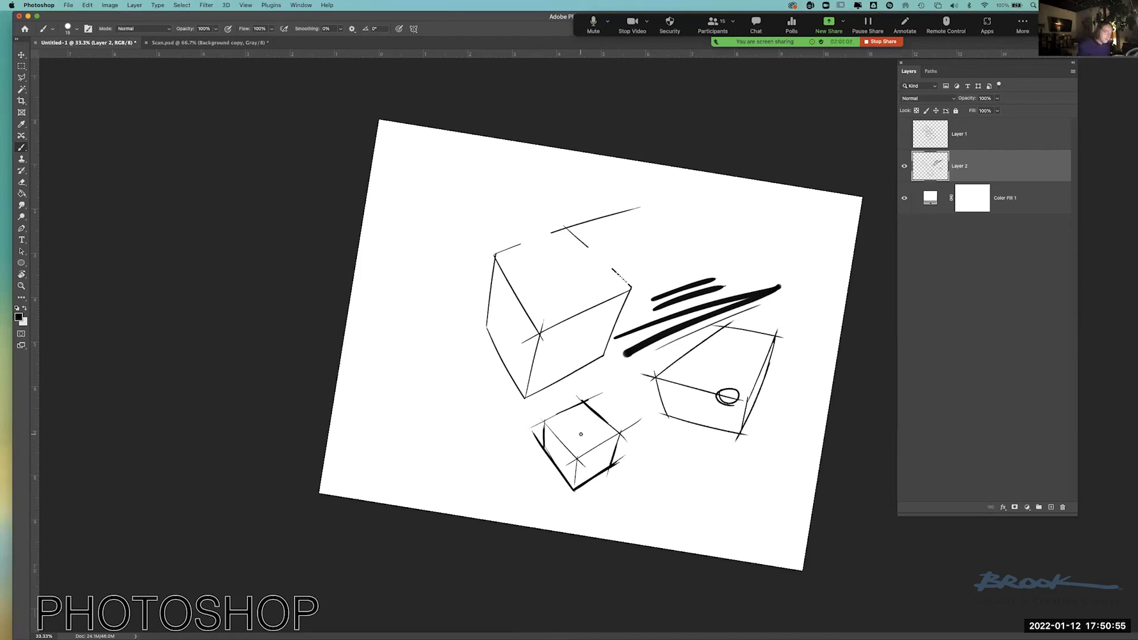
pyautogui.moveTo(548, 218); pyautogui.dragTo(570, 203)
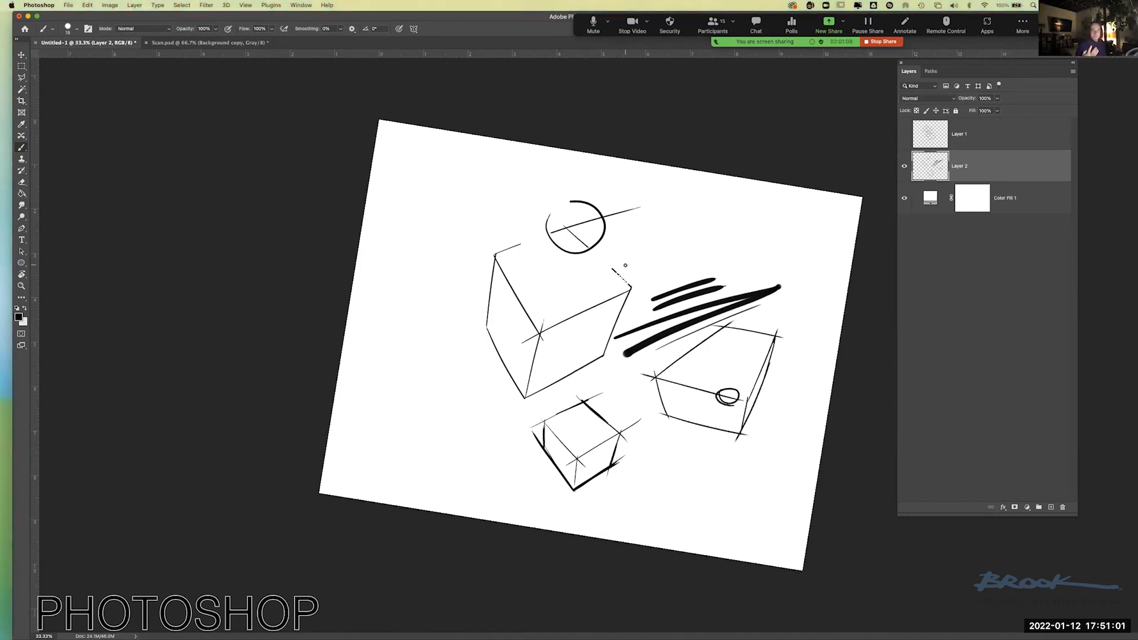
pyautogui.moveTo(536, 199)
pyautogui.mouseDown()
pyautogui.moveTo(598, 323)
pyautogui.moveTo(507, 369)
pyautogui.mouseUp()
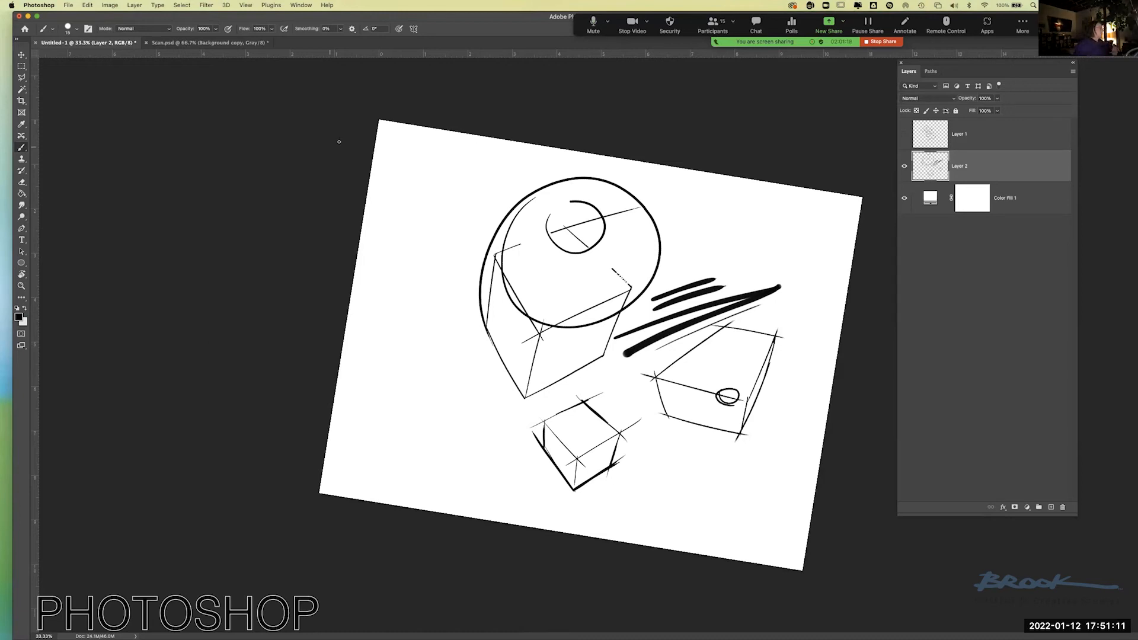
# Hide Photoshop, switch to Illustrator, and reposition its window on the desktop.
pyautogui.click(36, 5)
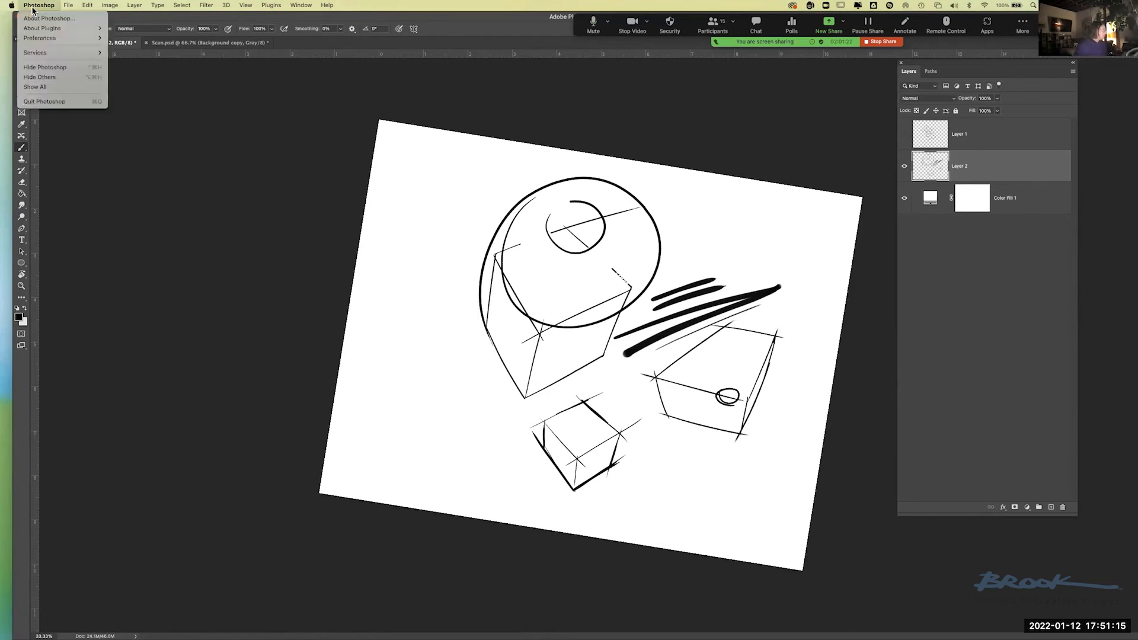
pyautogui.click(43, 67)
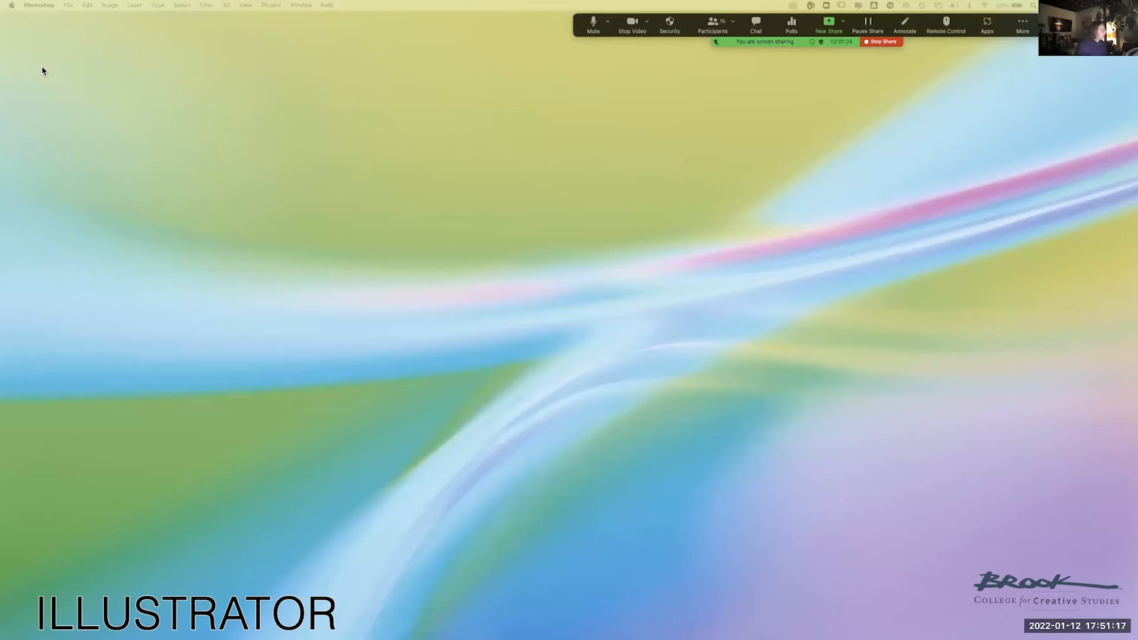
pyautogui.moveTo(3, 139)
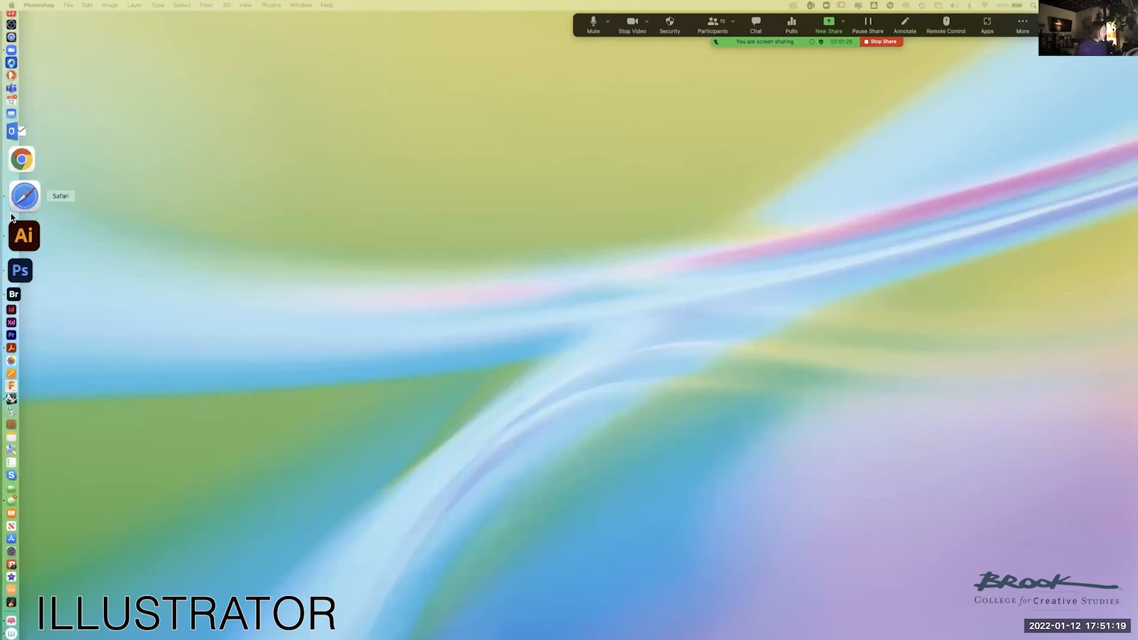
pyautogui.click(24, 220)
pyautogui.moveTo(292, 169); pyautogui.dragTo(240, 6)
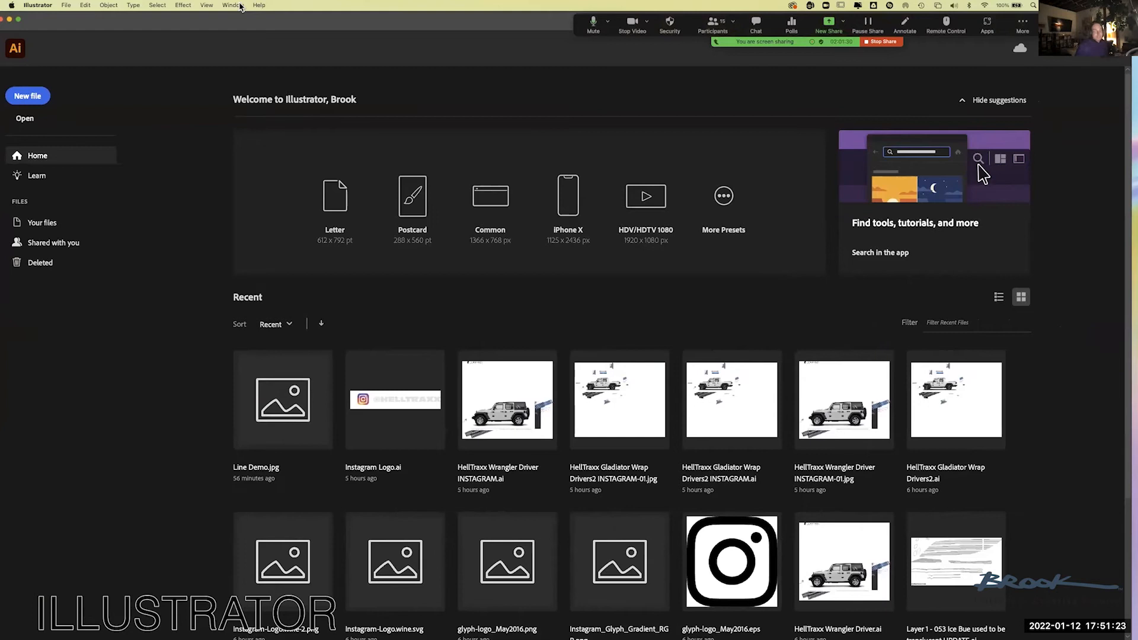
pyautogui.moveTo(227, 19); pyautogui.dragTo(234, 20)
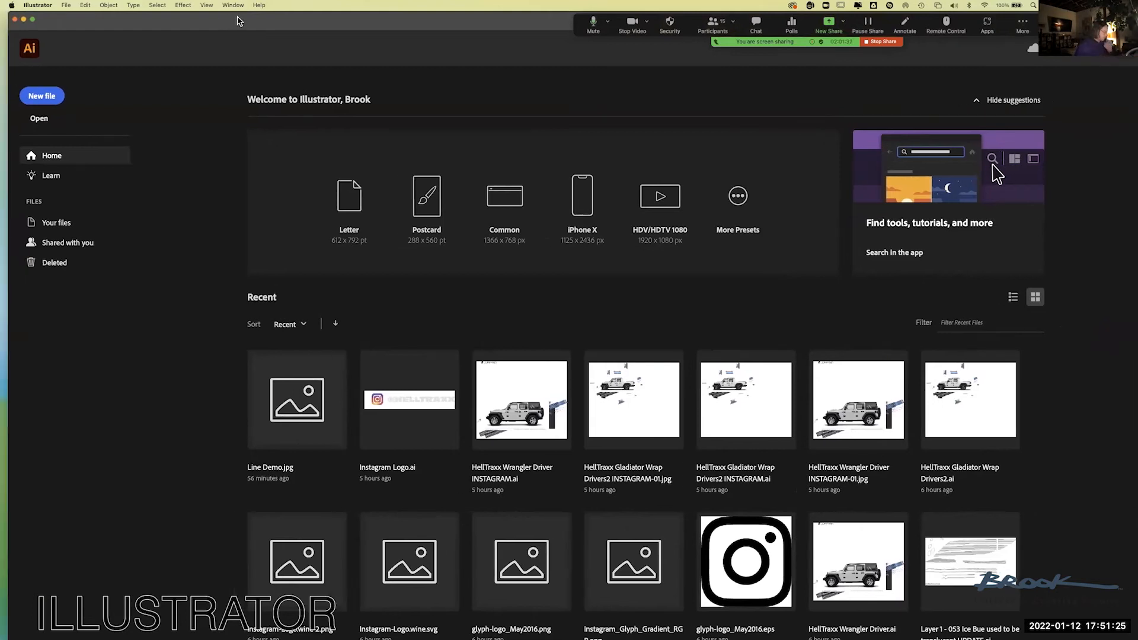
# Create a new Letter document in landscape orientation, 792 x 612 pt.
pyautogui.click(65, 7)
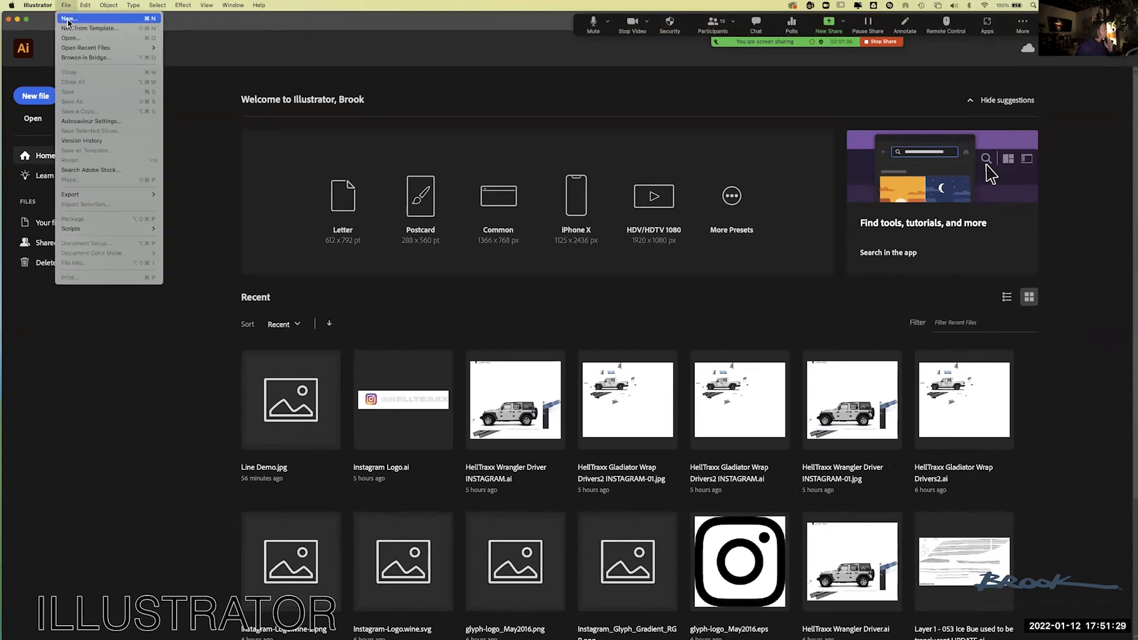
pyautogui.click(66, 18)
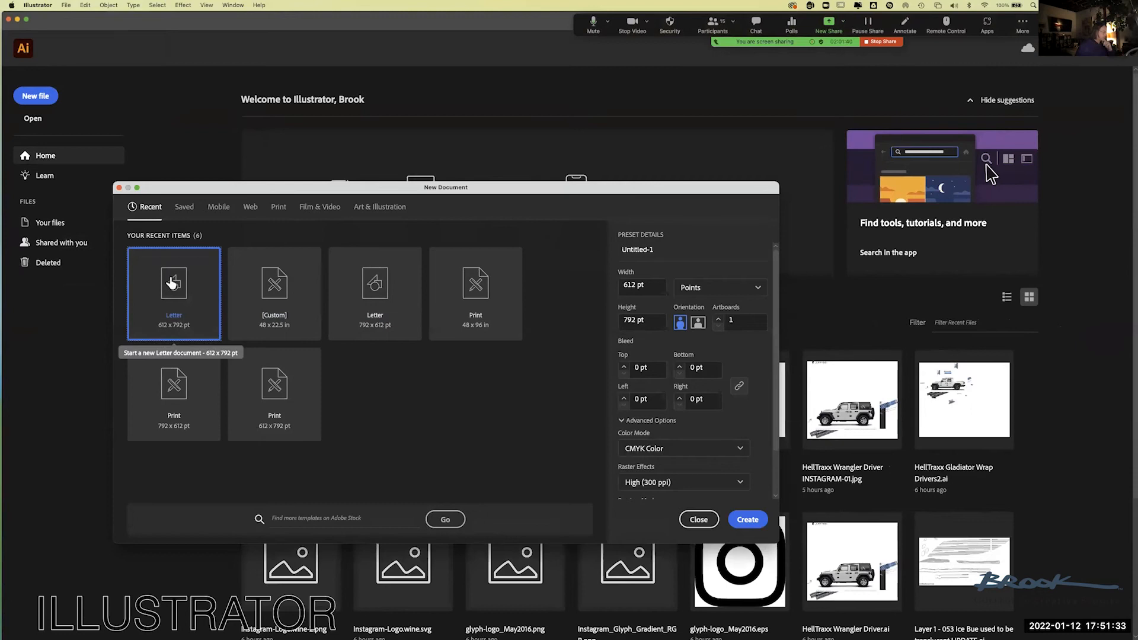
pyautogui.click(698, 328)
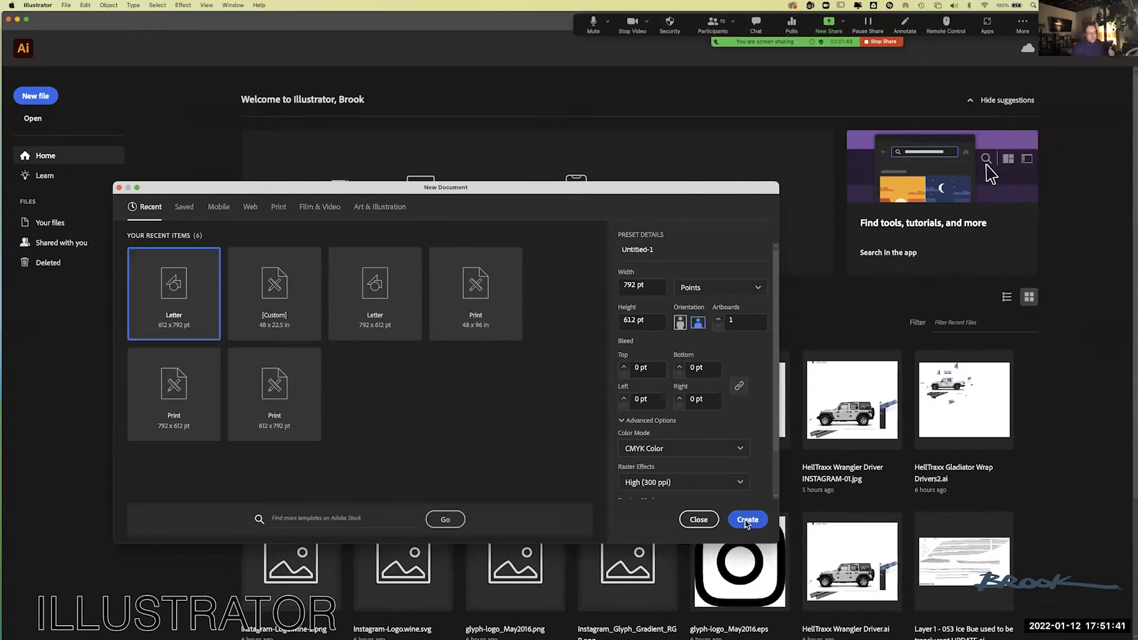
pyautogui.click(747, 521)
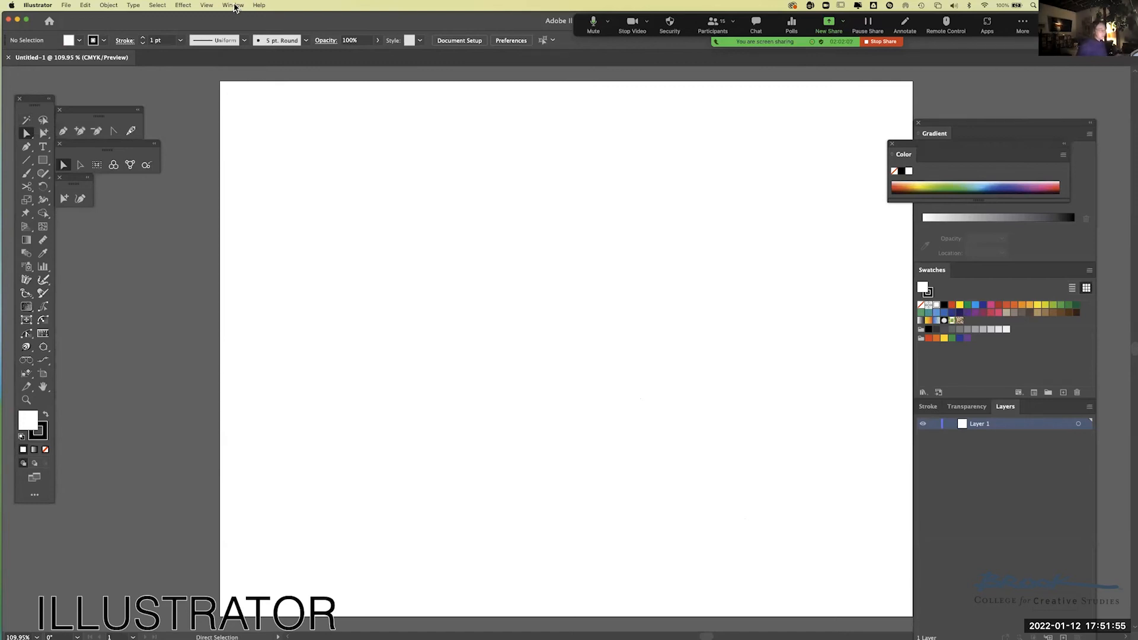
# Switch to the Essentials workspace and move the floating panel group clear of the artboard.
pyautogui.click(209, 5)
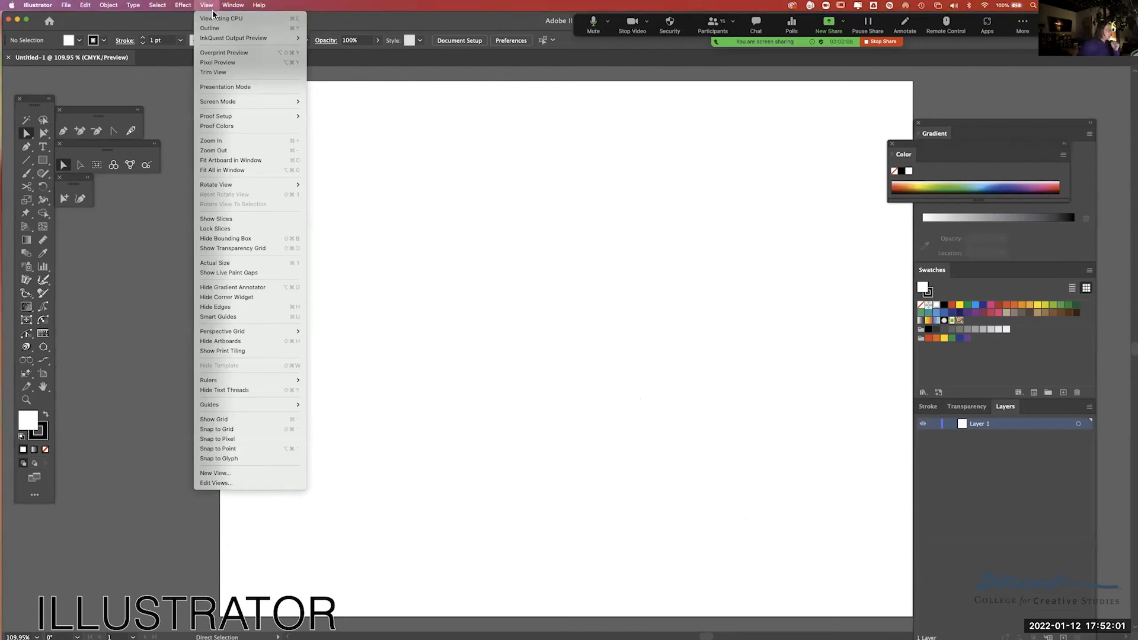
pyautogui.moveTo(233, 7)
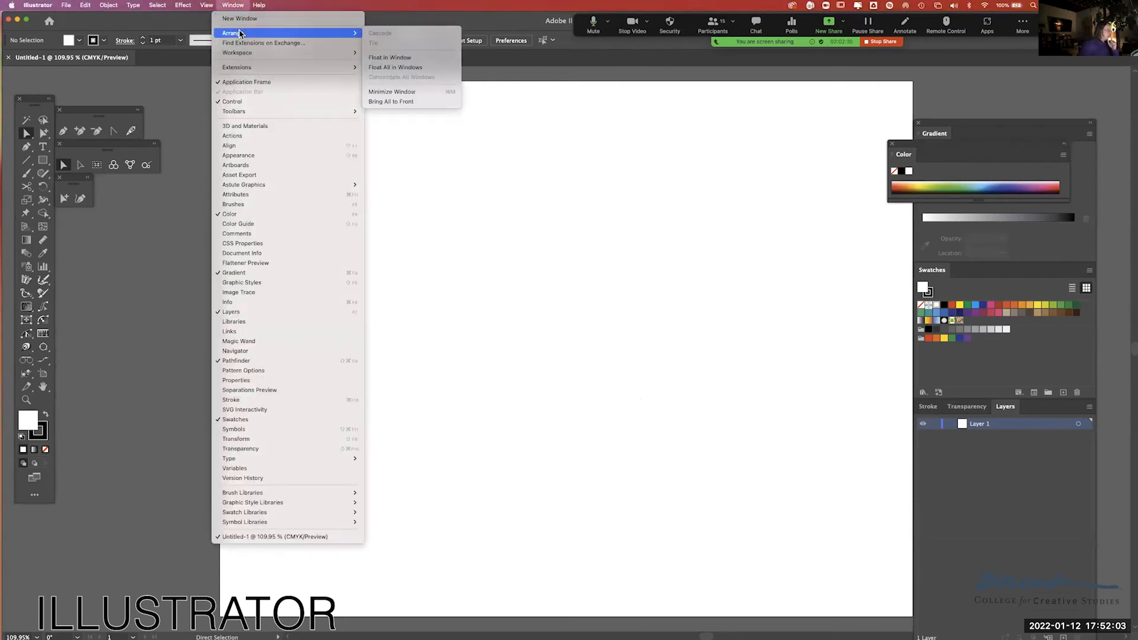
pyautogui.moveTo(252, 53)
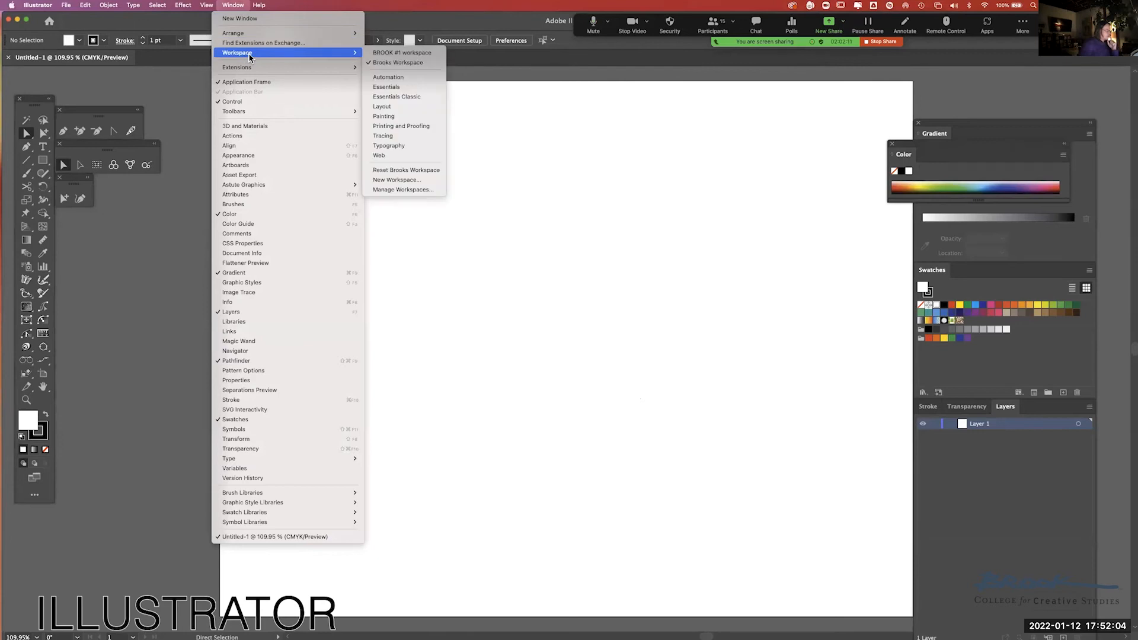
pyautogui.click(397, 89)
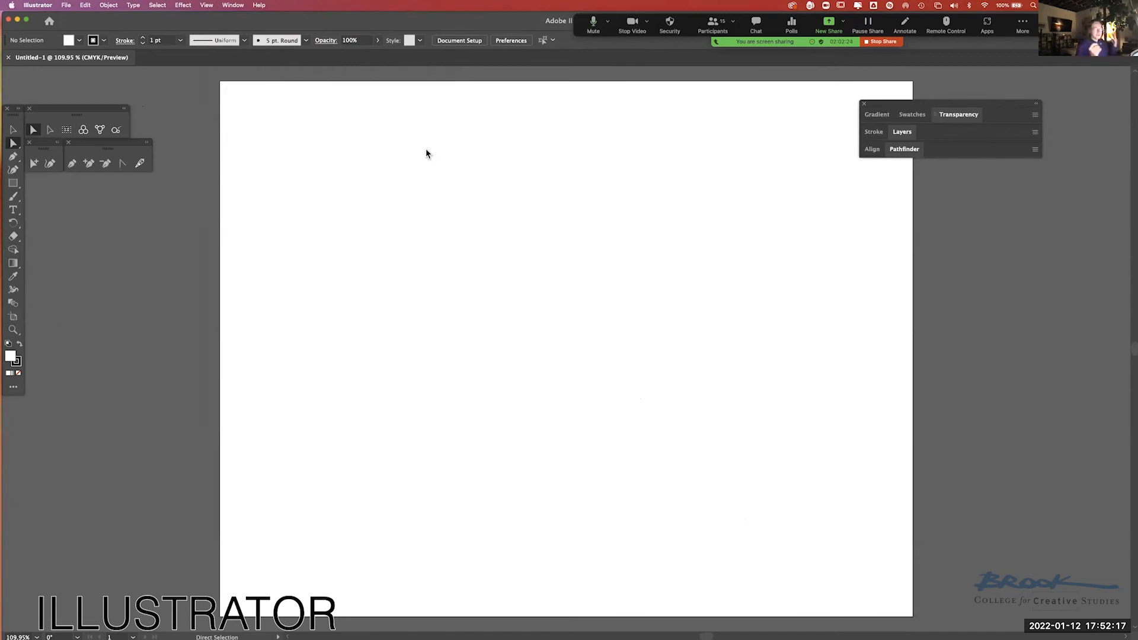
pyautogui.moveTo(890, 102); pyautogui.dragTo(929, 79)
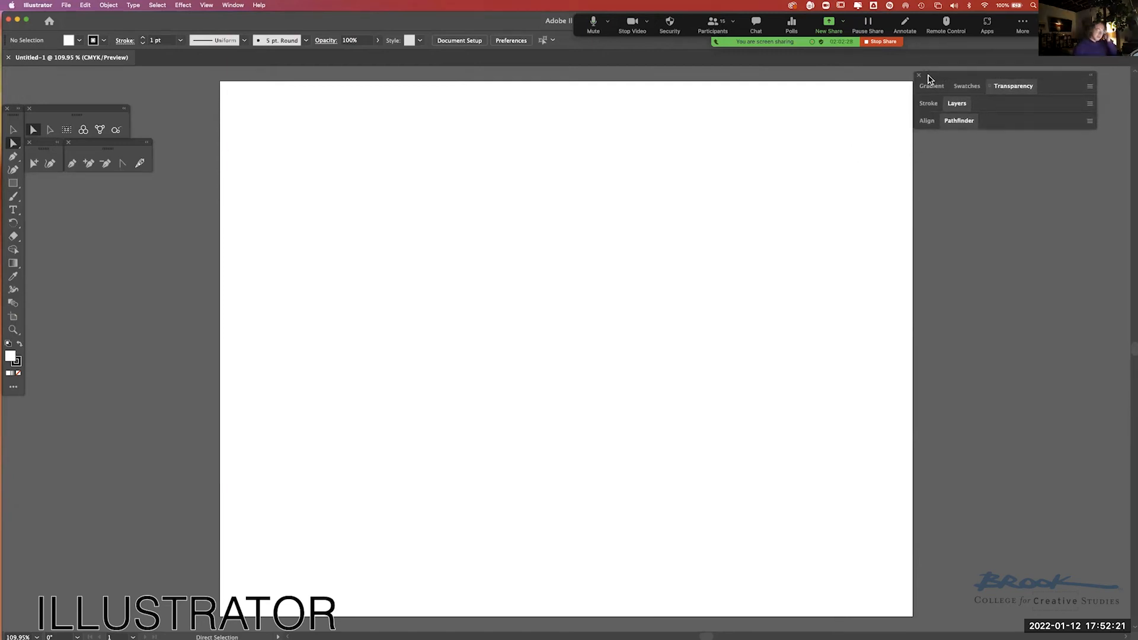
# Show the Layers panel and paint several freehand curves and squiggles across the artboard with the Paintbrush tool.
pyautogui.click(957, 105)
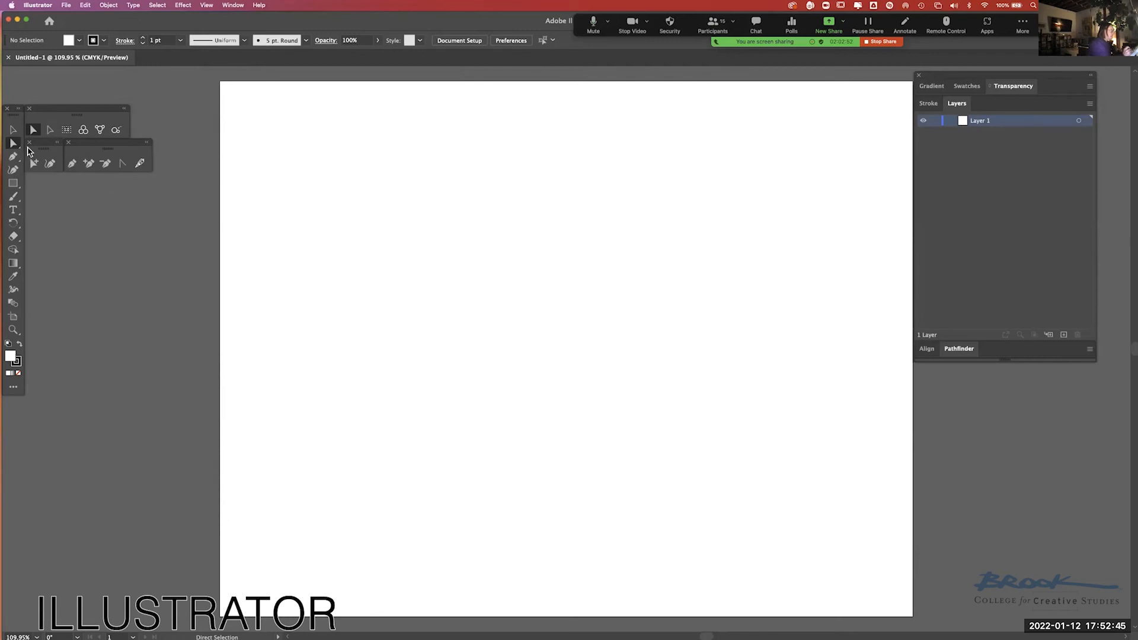
pyautogui.click(19, 204)
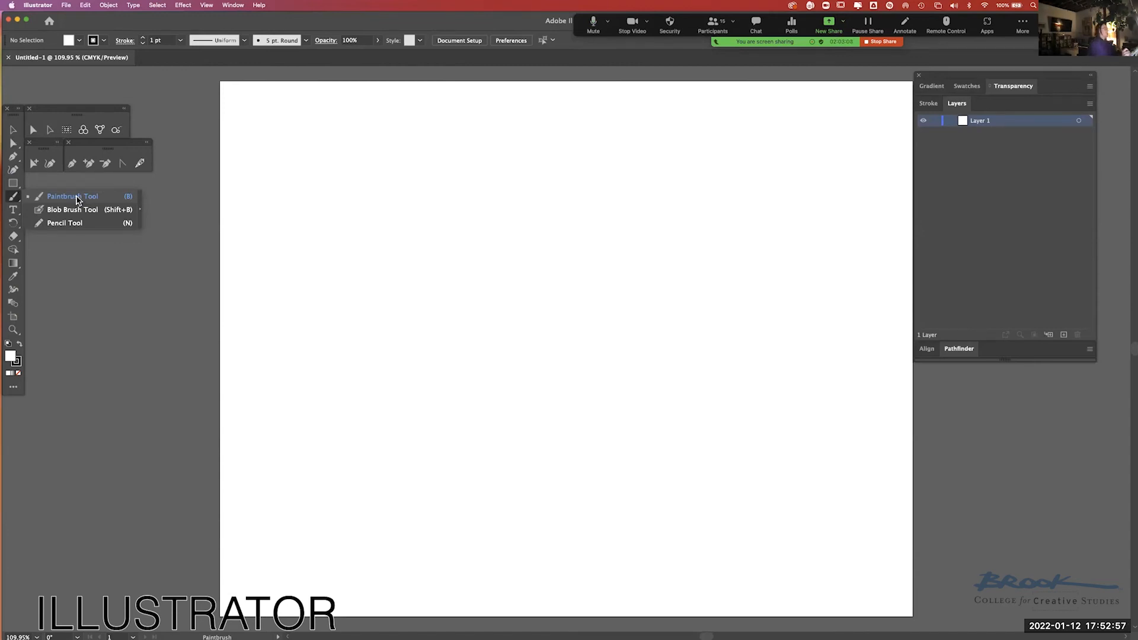
pyautogui.click(77, 202)
pyautogui.moveTo(312, 300)
pyautogui.mouseDown()
pyautogui.moveTo(473, 201)
pyautogui.moveTo(572, 160)
pyautogui.moveTo(652, 152)
pyautogui.moveTo(614, 193)
pyautogui.moveTo(450, 259)
pyautogui.moveTo(401, 320)
pyautogui.moveTo(497, 297)
pyautogui.moveTo(642, 215)
pyautogui.moveTo(693, 224)
pyautogui.mouseUp()
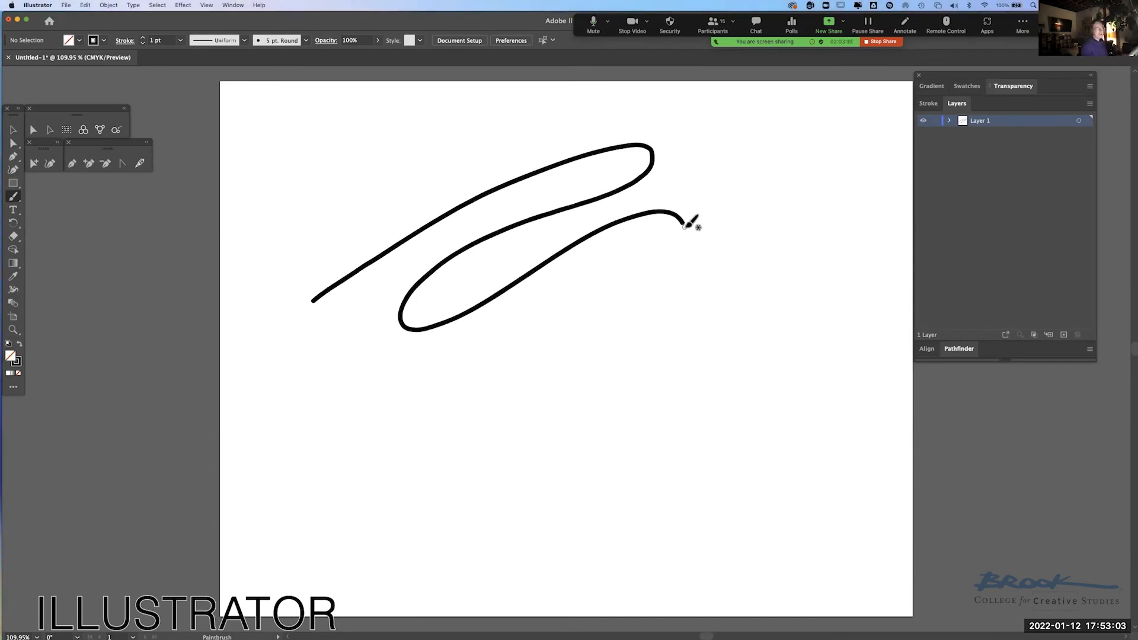
pyautogui.moveTo(423, 430)
pyautogui.mouseDown()
pyautogui.moveTo(582, 303)
pyautogui.moveTo(671, 280)
pyautogui.moveTo(744, 280)
pyautogui.moveTo(657, 320)
pyautogui.moveTo(686, 334)
pyautogui.moveTo(729, 329)
pyautogui.moveTo(681, 367)
pyautogui.moveTo(729, 388)
pyautogui.moveTo(675, 422)
pyautogui.mouseUp()
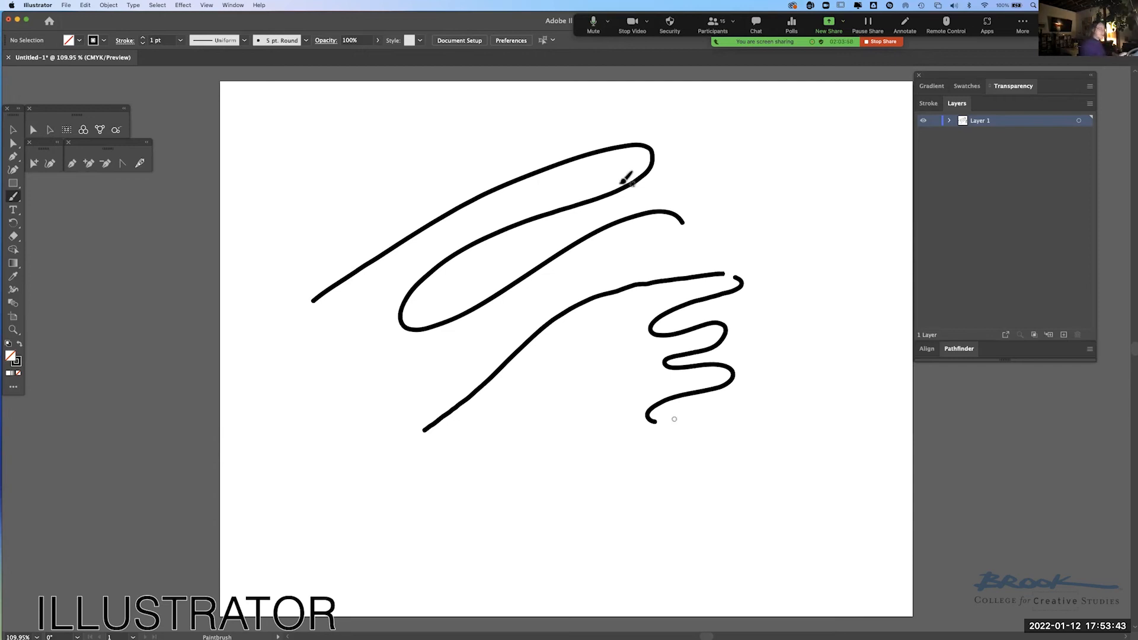
pyautogui.moveTo(437, 122)
pyautogui.mouseDown()
pyautogui.moveTo(391, 146)
pyautogui.moveTo(472, 133)
pyautogui.moveTo(410, 178)
pyautogui.moveTo(441, 205)
pyautogui.mouseUp()
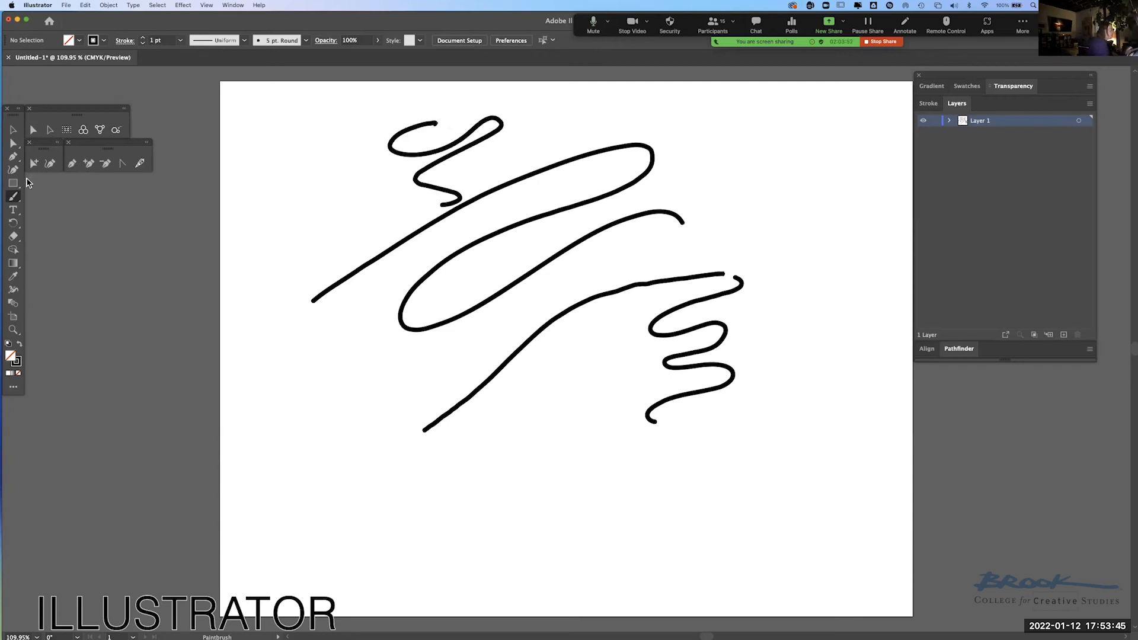
# Paint wavy strokes along the artboard's right side and lower edge in Outline view, and return to Preview.
pyautogui.click(13, 196)
pyautogui.click(58, 203)
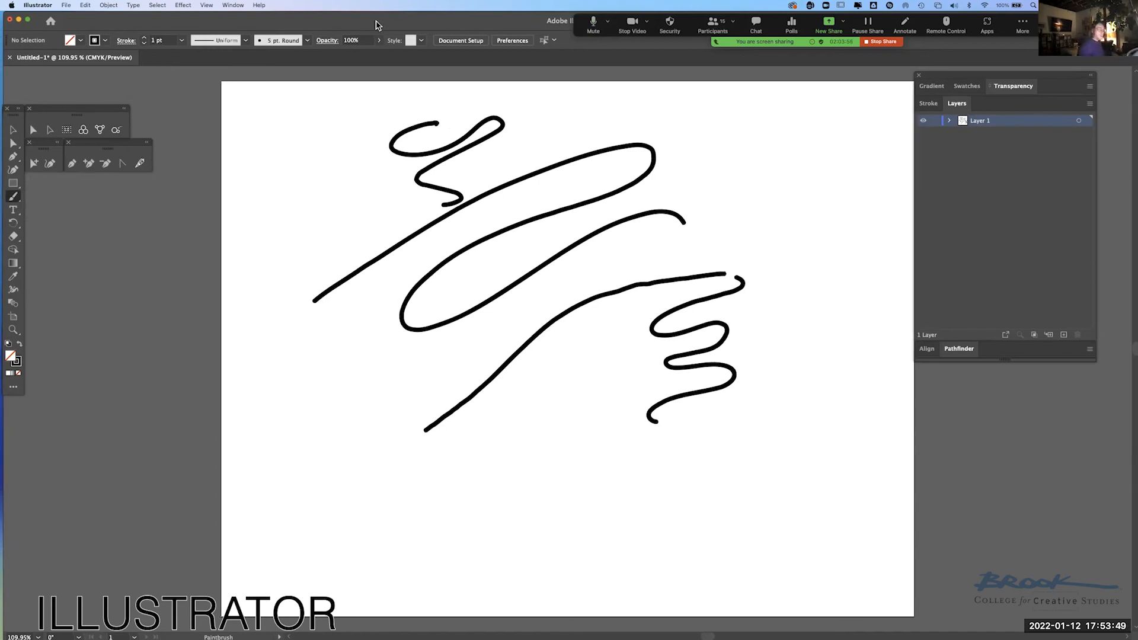
pyautogui.press('super+y')
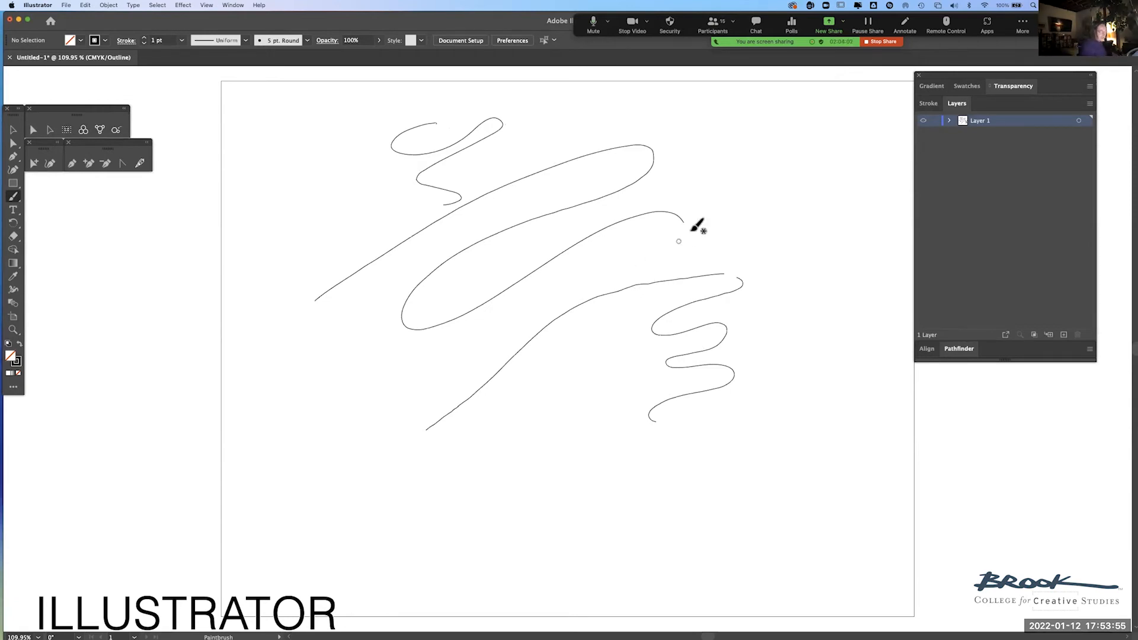
pyautogui.moveTo(749, 146)
pyautogui.mouseDown()
pyautogui.moveTo(733, 181)
pyautogui.moveTo(779, 236)
pyautogui.moveTo(809, 307)
pyautogui.moveTo(779, 415)
pyautogui.moveTo(799, 476)
pyautogui.mouseUp()
pyautogui.moveTo(729, 490); pyautogui.dragTo(524, 544)
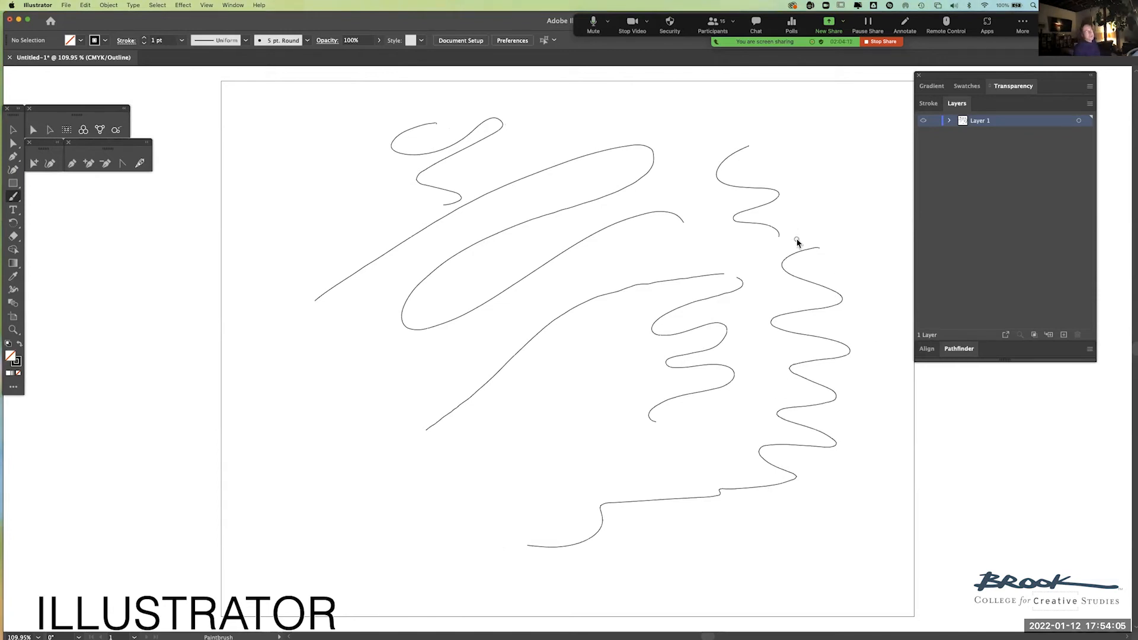
pyautogui.press('super+y')
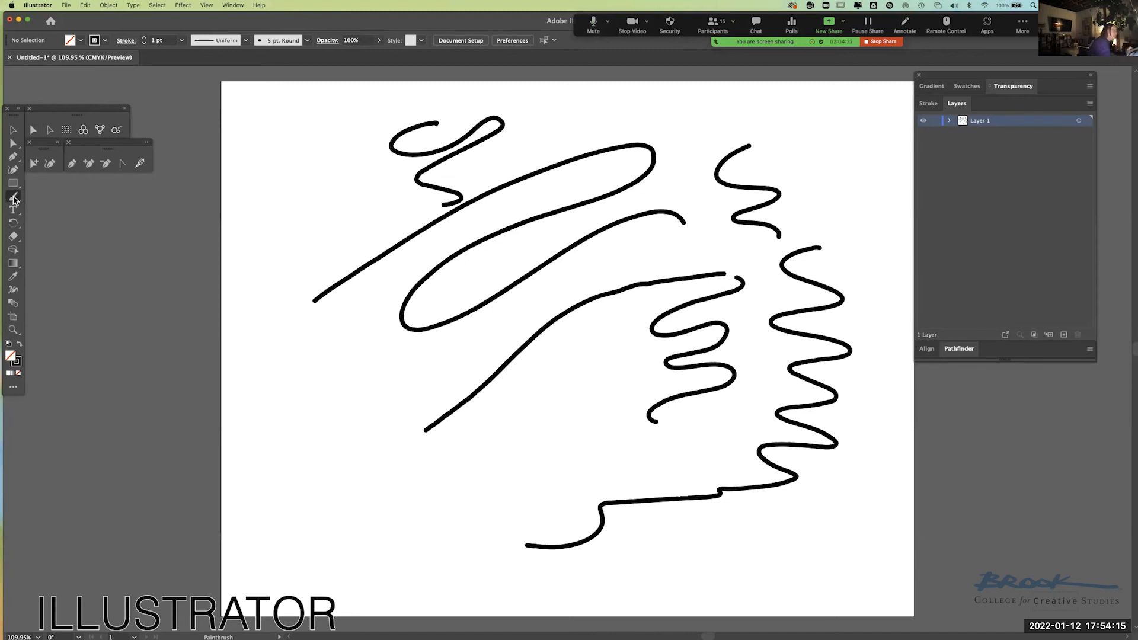
# Check the Paintbrush Tool Options and show the Brushes panel.
pyautogui.doubleClick(14, 197)
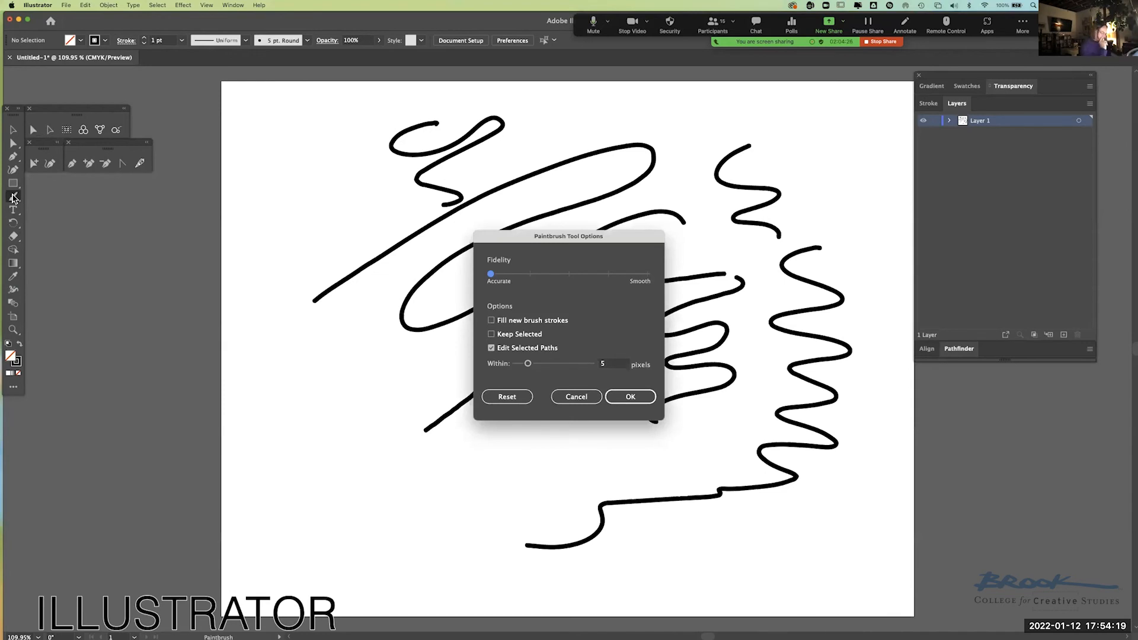
pyautogui.click(579, 396)
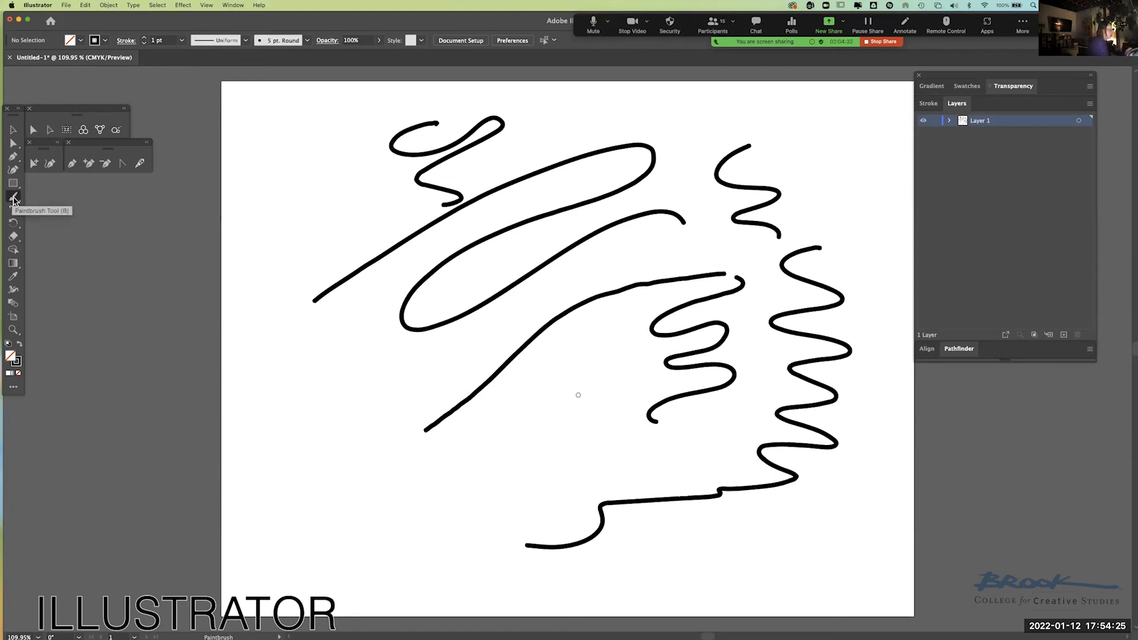
pyautogui.click(231, 6)
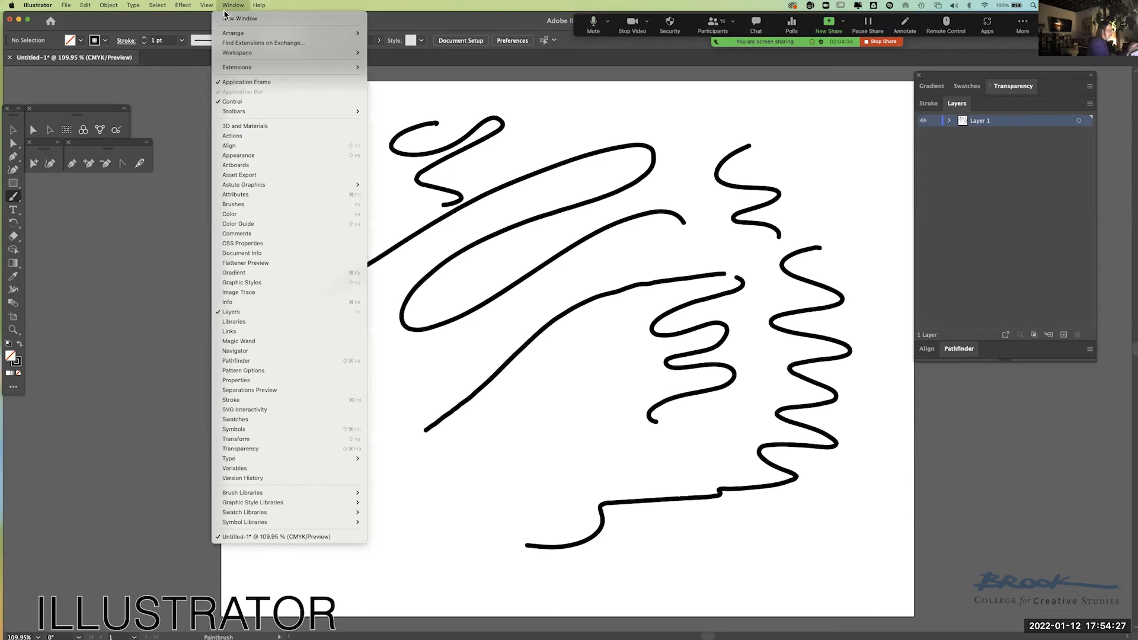
pyautogui.click(253, 205)
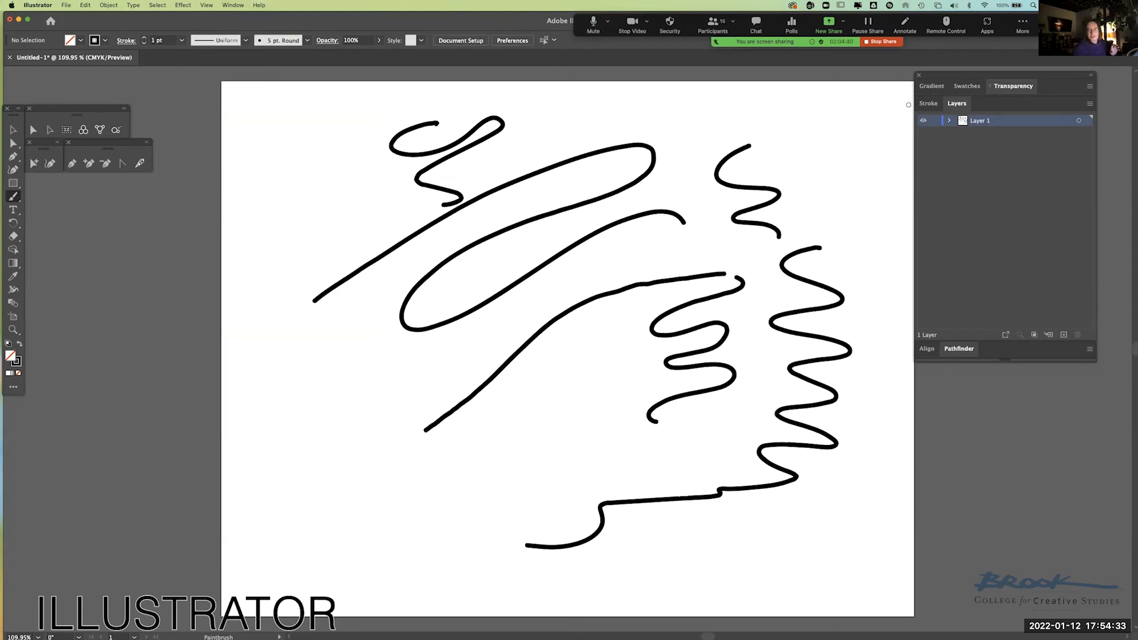
pyautogui.moveTo(801, 442)
pyautogui.mouseDown()
pyautogui.moveTo(558, 341)
pyautogui.moveTo(489, 254)
pyautogui.moveTo(422, 235)
pyautogui.mouseUp()
pyautogui.click(420, 247)
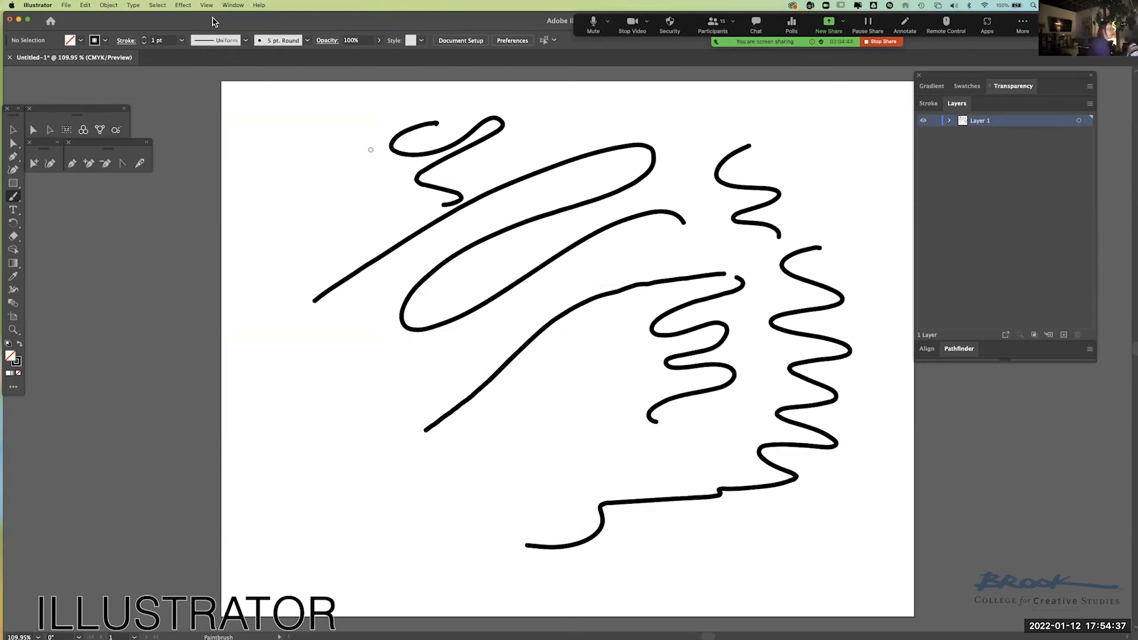
pyautogui.click(207, 6)
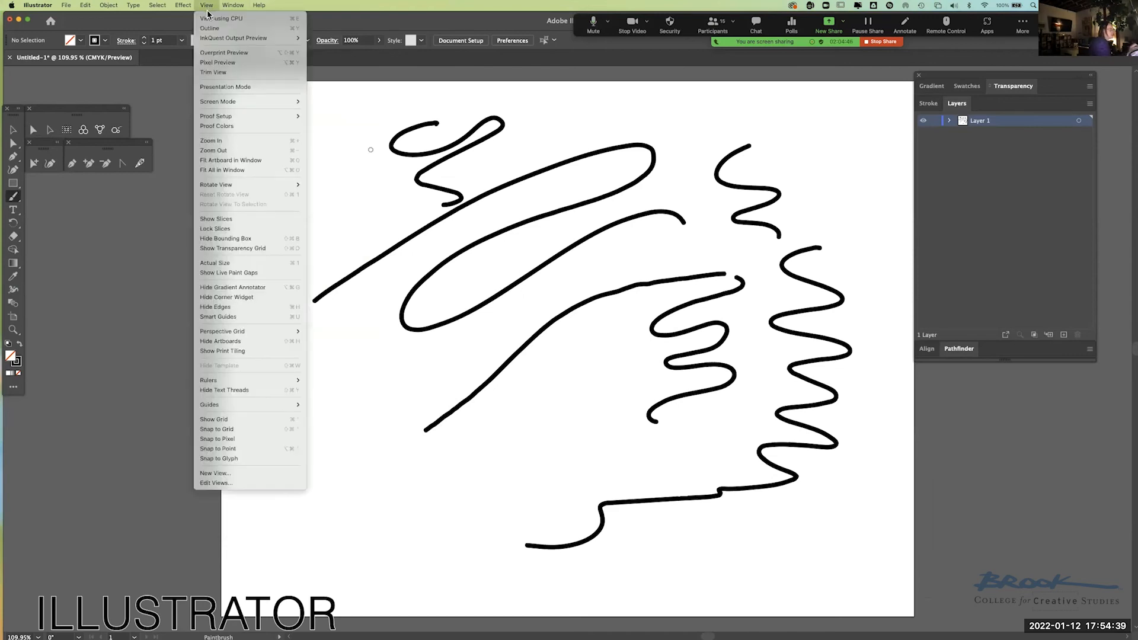
pyautogui.moveTo(234, 8)
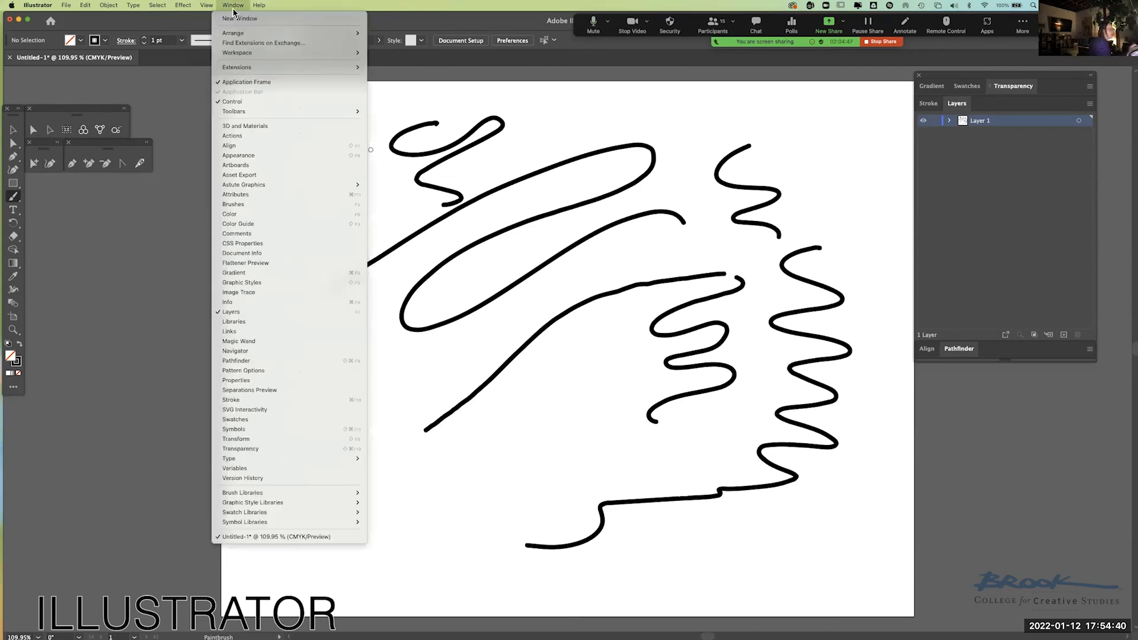
pyautogui.click(246, 207)
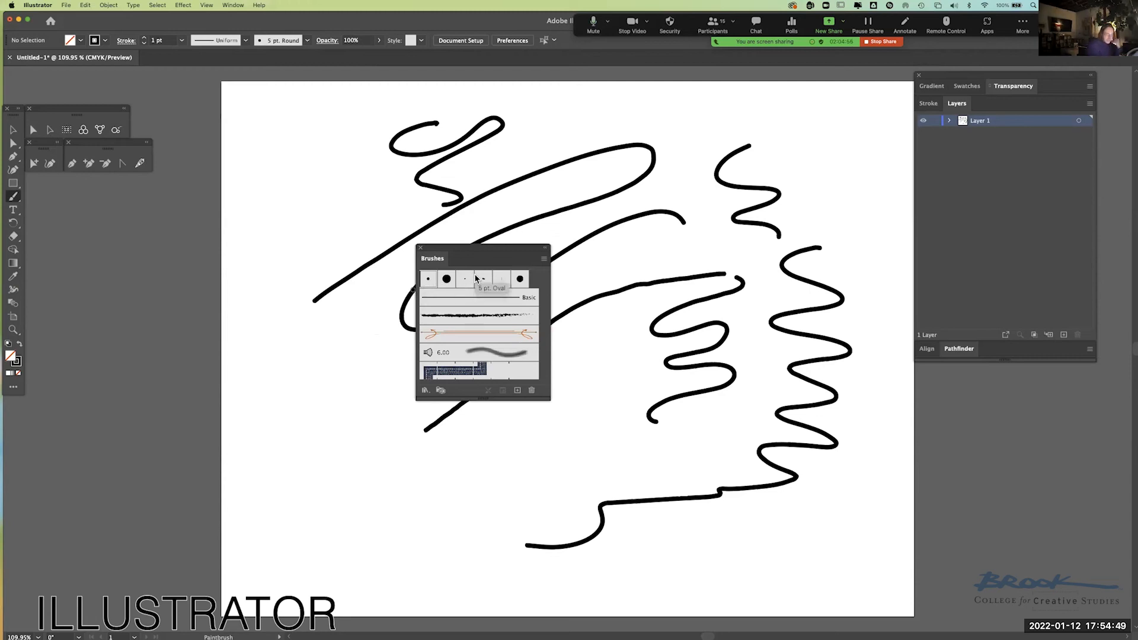
# Set the 5 pt. Round brush's size to Pressure with a 3 pt variation, leaving existing strokes as they are.
pyautogui.doubleClick(429, 278)
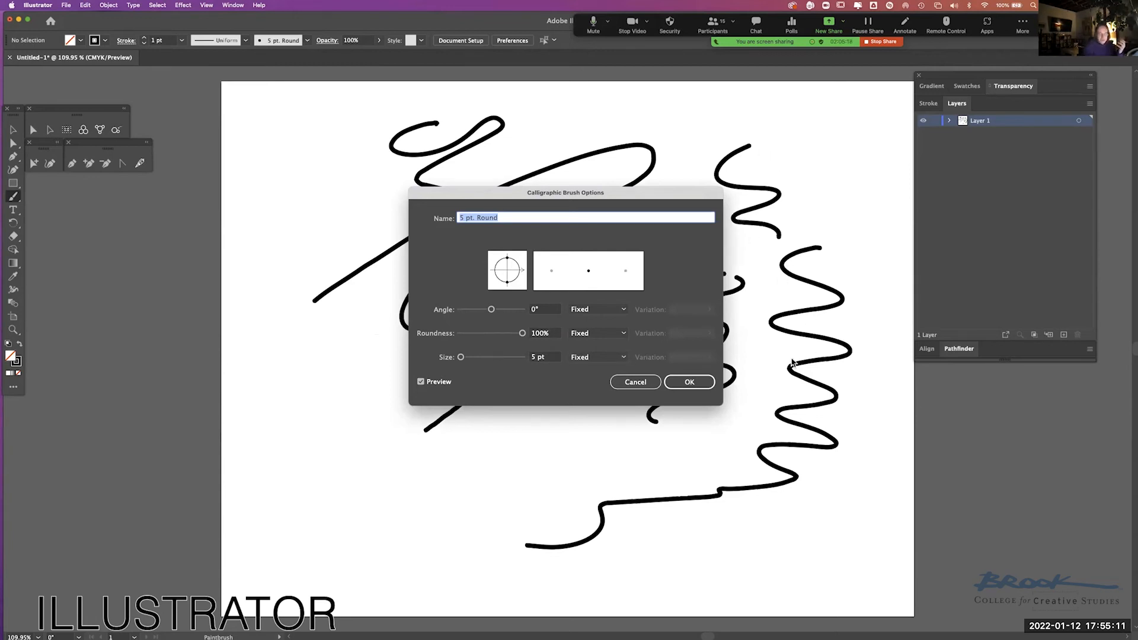
pyautogui.click(623, 359)
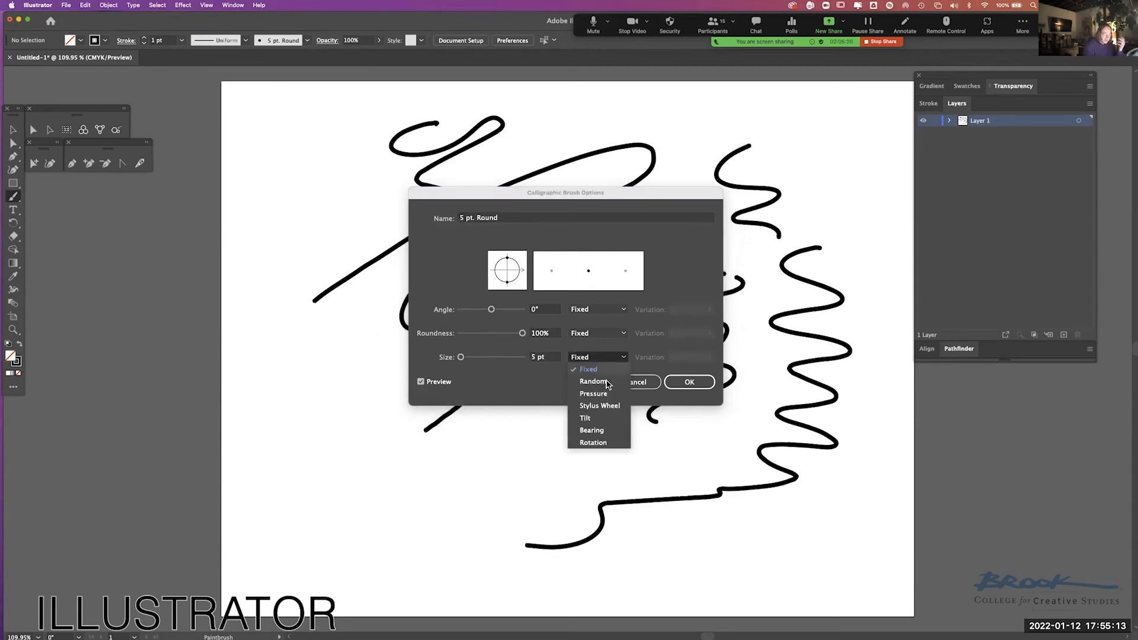
pyautogui.click(595, 394)
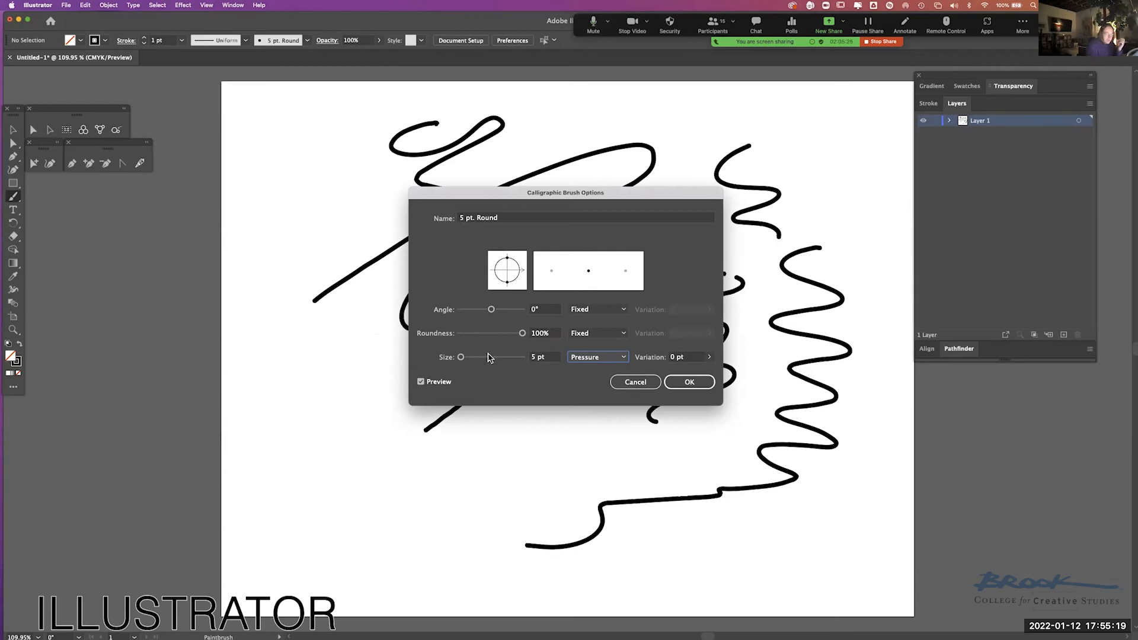
pyautogui.click(710, 358)
pyautogui.moveTo(673, 374)
pyautogui.mouseDown()
pyautogui.moveTo(699, 372)
pyautogui.moveTo(628, 379)
pyautogui.mouseUp()
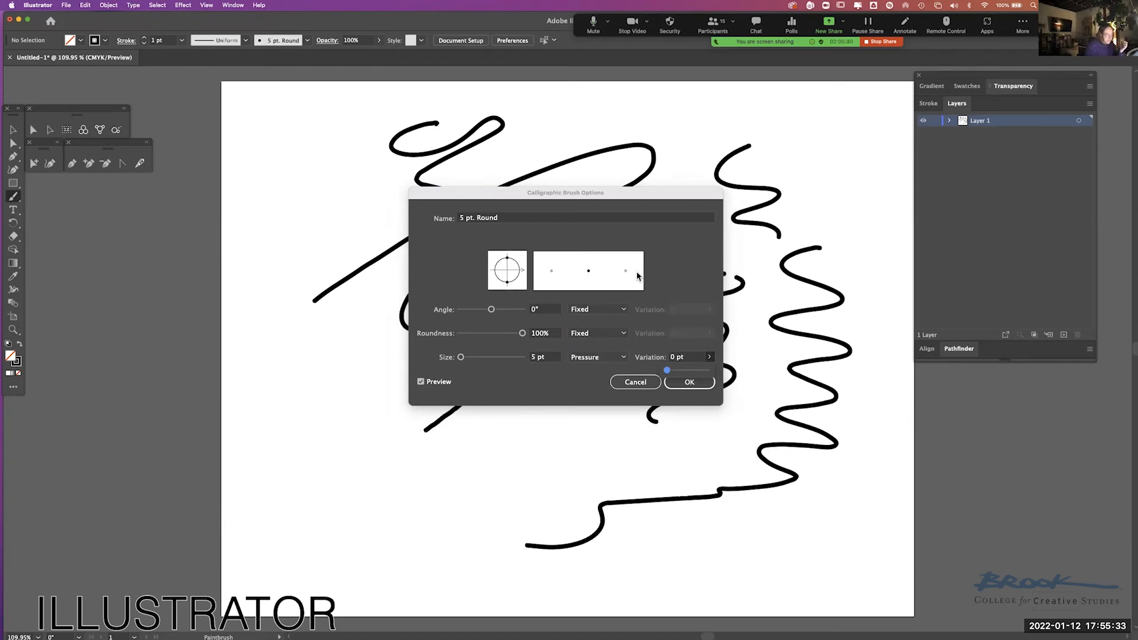
pyautogui.moveTo(670, 374); pyautogui.dragTo(688, 370)
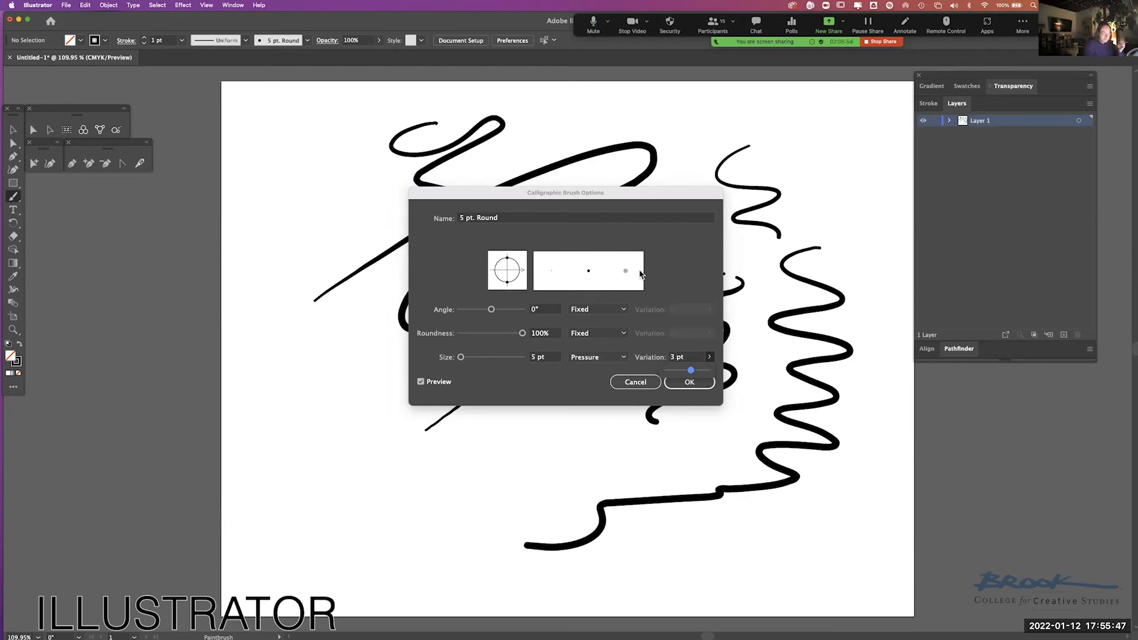
pyautogui.click(688, 383)
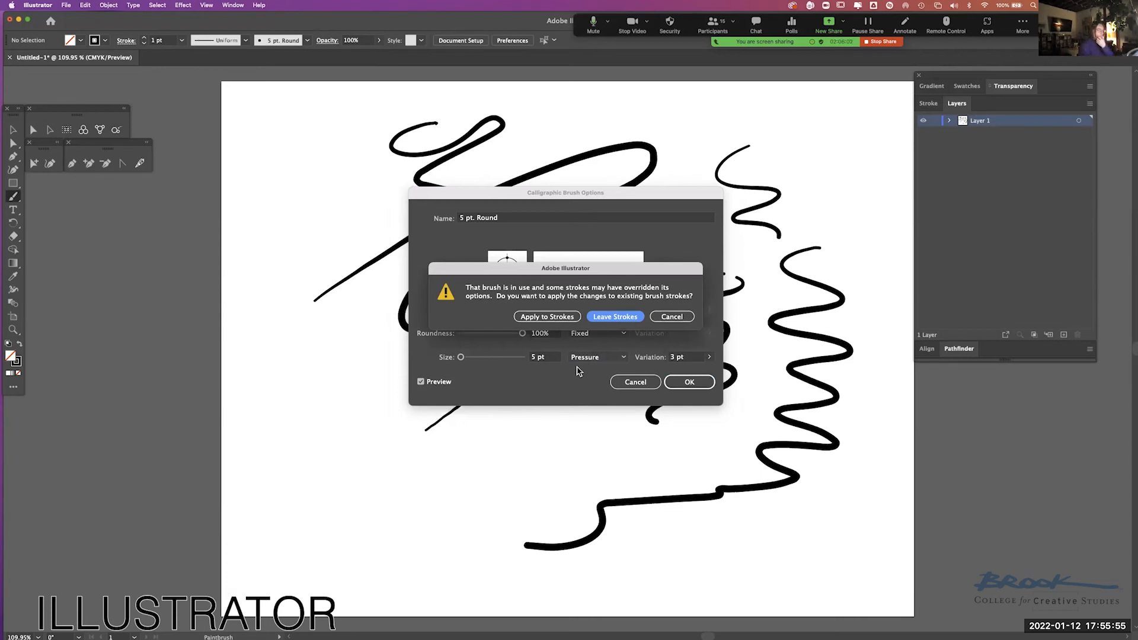
pyautogui.click(611, 318)
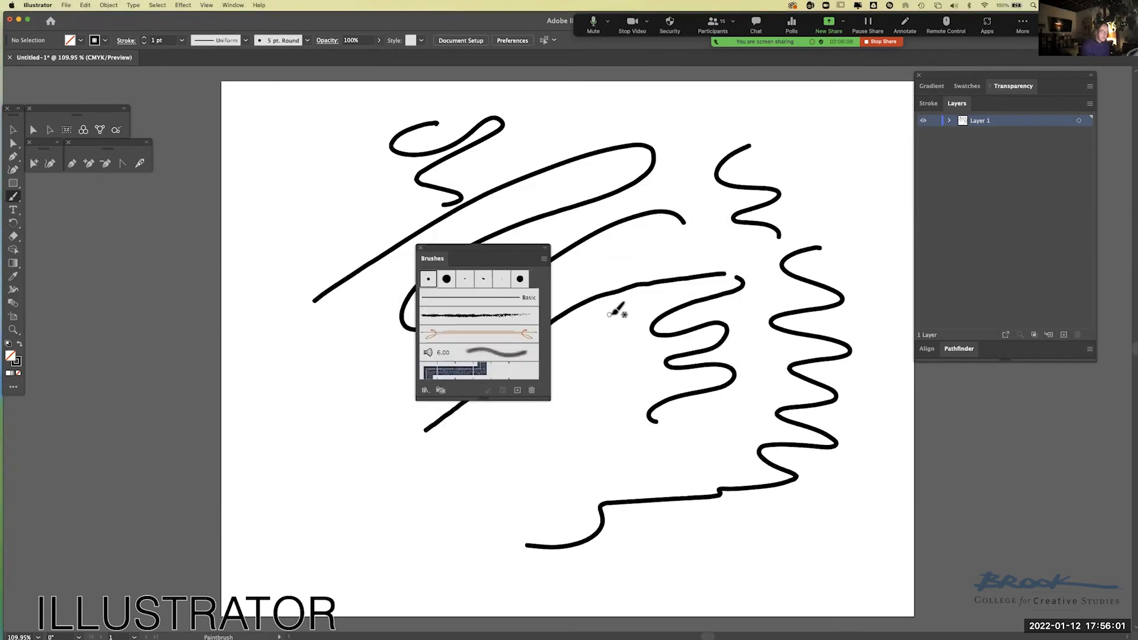
# Paint a few test strokes near the artboard's lower middle and reconfirm the 5 pt. Round brush's options.
pyautogui.moveTo(444, 488)
pyautogui.mouseDown()
pyautogui.moveTo(533, 449)
pyautogui.moveTo(557, 474)
pyautogui.moveTo(509, 515)
pyautogui.mouseUp()
pyautogui.click(542, 446)
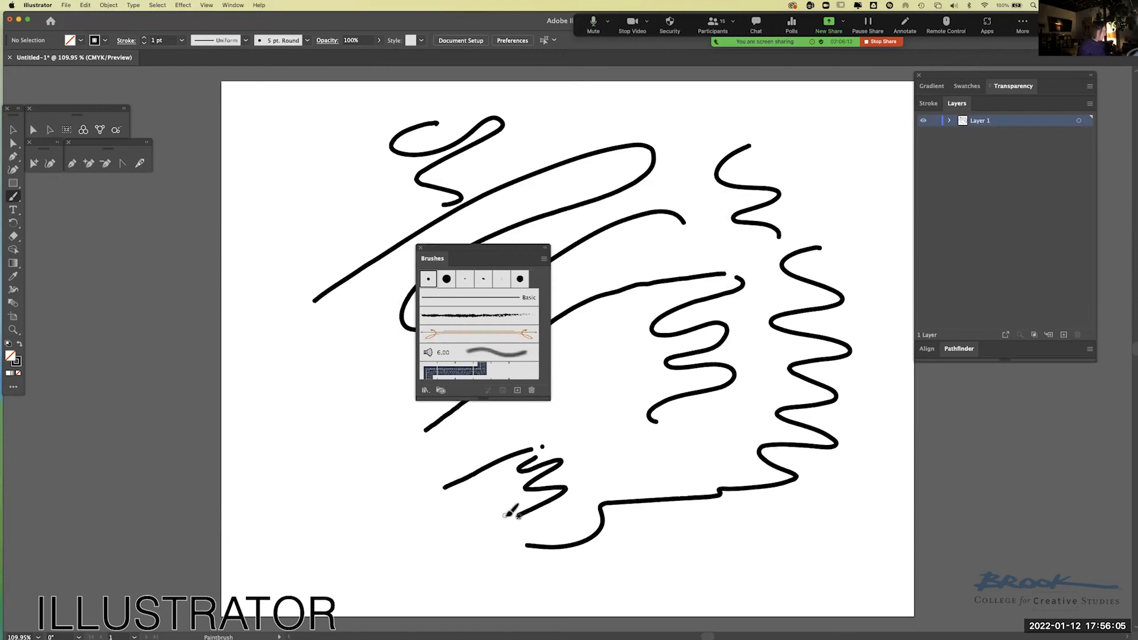
pyautogui.doubleClick(429, 281)
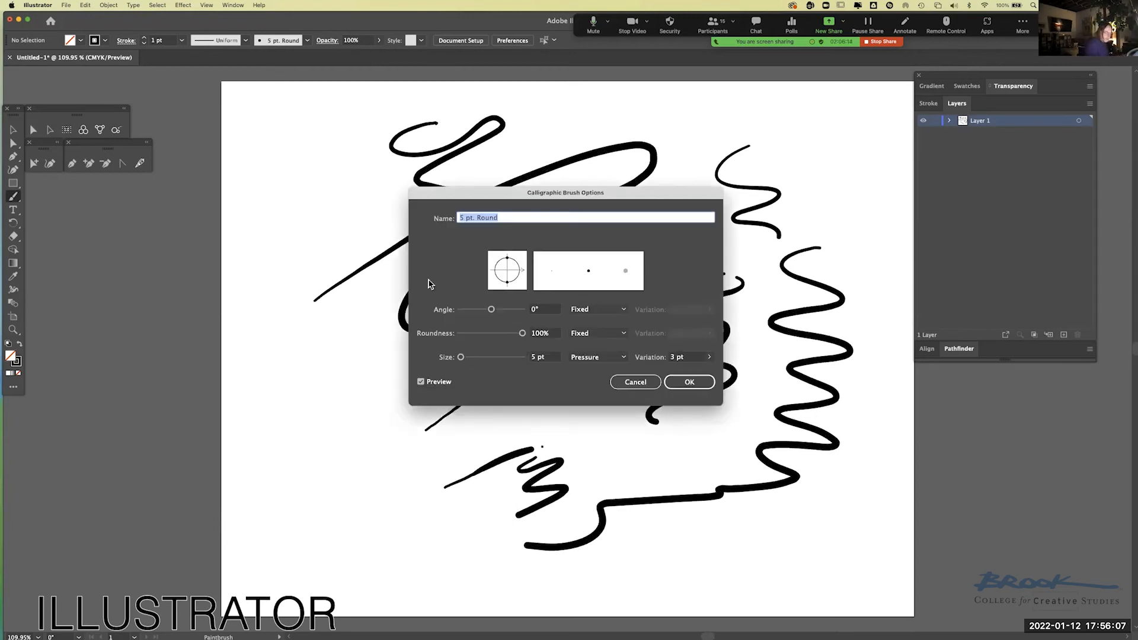
pyautogui.click(686, 382)
# Paint pressure-varied wavy strokes among the existing squiggles and three light lines along the artboard's top edge.
pyautogui.moveTo(620, 262)
pyautogui.mouseDown()
pyautogui.moveTo(658, 247)
pyautogui.moveTo(769, 268)
pyautogui.mouseUp()
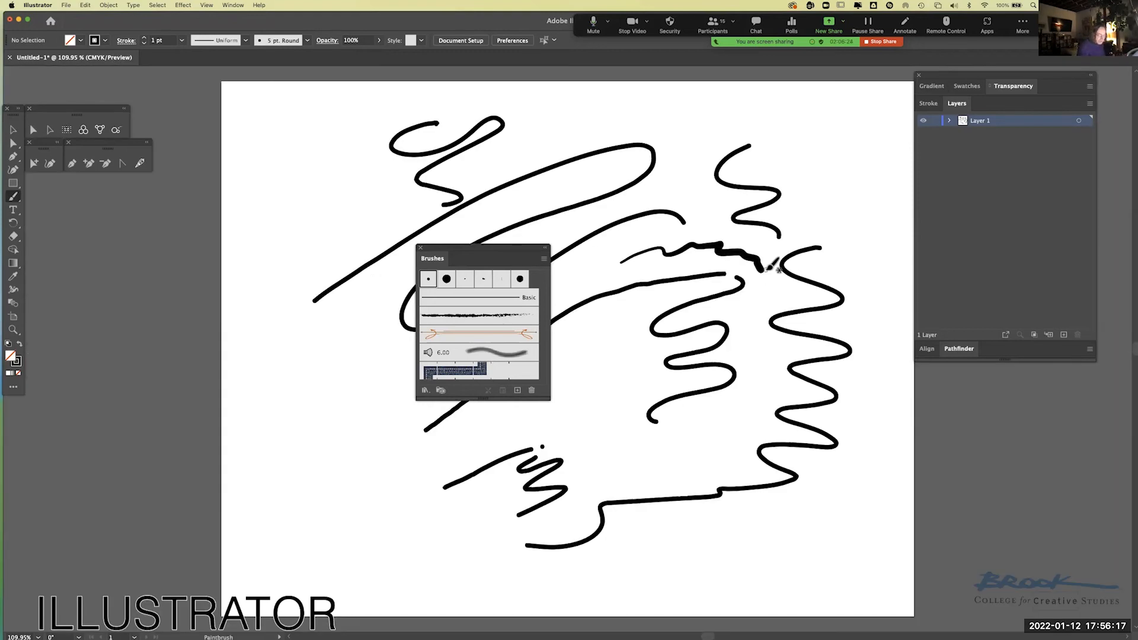
pyautogui.moveTo(635, 450)
pyautogui.mouseDown()
pyautogui.moveTo(708, 422)
pyautogui.moveTo(684, 446)
pyautogui.moveTo(695, 472)
pyautogui.moveTo(738, 471)
pyautogui.moveTo(645, 489)
pyautogui.mouseUp()
pyautogui.moveTo(574, 110); pyautogui.dragTo(681, 92)
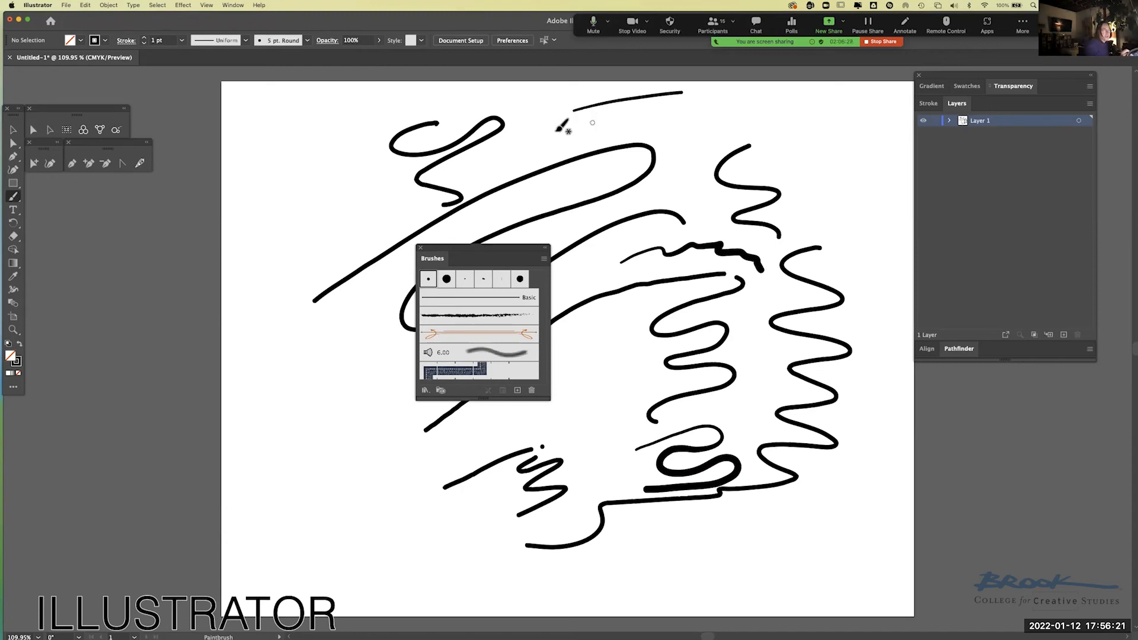
pyautogui.moveTo(562, 130); pyautogui.dragTo(746, 99)
pyautogui.moveTo(651, 134); pyautogui.dragTo(818, 104)
# Paint a series of parallel diagonal hatch lines, growing from thin to thick, in the artboard's upper-left corner.
pyautogui.moveTo(285, 184)
pyautogui.mouseDown()
pyautogui.moveTo(348, 125)
pyautogui.moveTo(284, 200)
pyautogui.mouseUp()
pyautogui.moveTo(354, 149); pyautogui.dragTo(283, 226)
pyautogui.moveTo(392, 161); pyautogui.dragTo(286, 243)
pyautogui.moveTo(408, 176)
pyautogui.mouseDown()
pyautogui.moveTo(289, 261)
pyautogui.moveTo(291, 277)
pyautogui.moveTo(455, 190)
pyautogui.mouseUp()
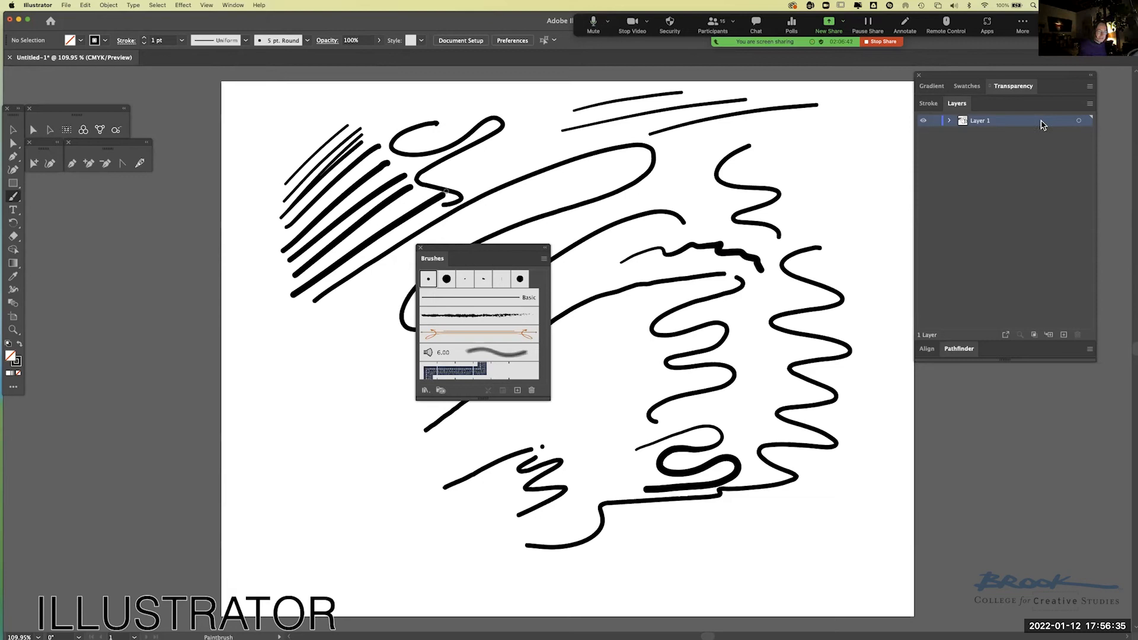
# Add a new empty layer and delete Layer 1 with all its practice strokes.
pyautogui.click(1064, 335)
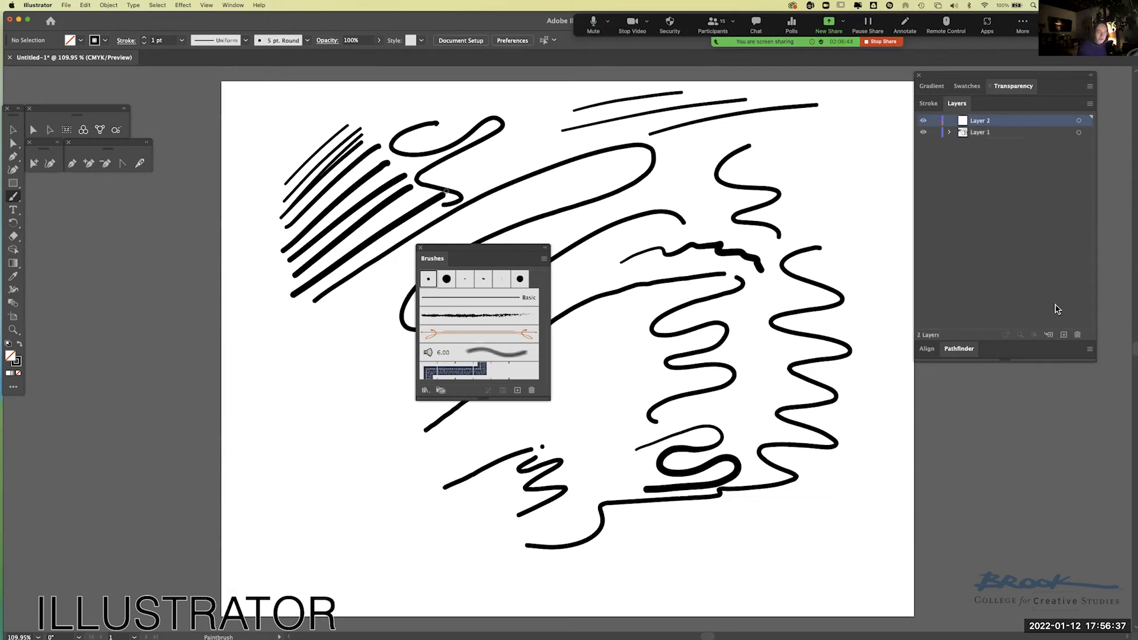
pyautogui.click(1020, 138)
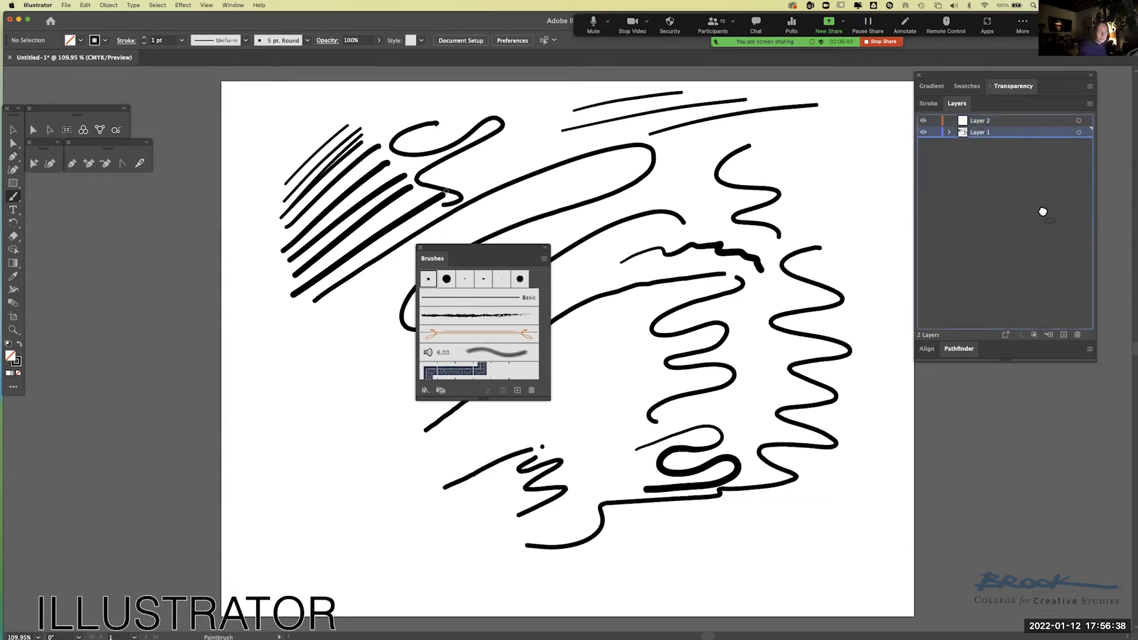
pyautogui.click(1077, 335)
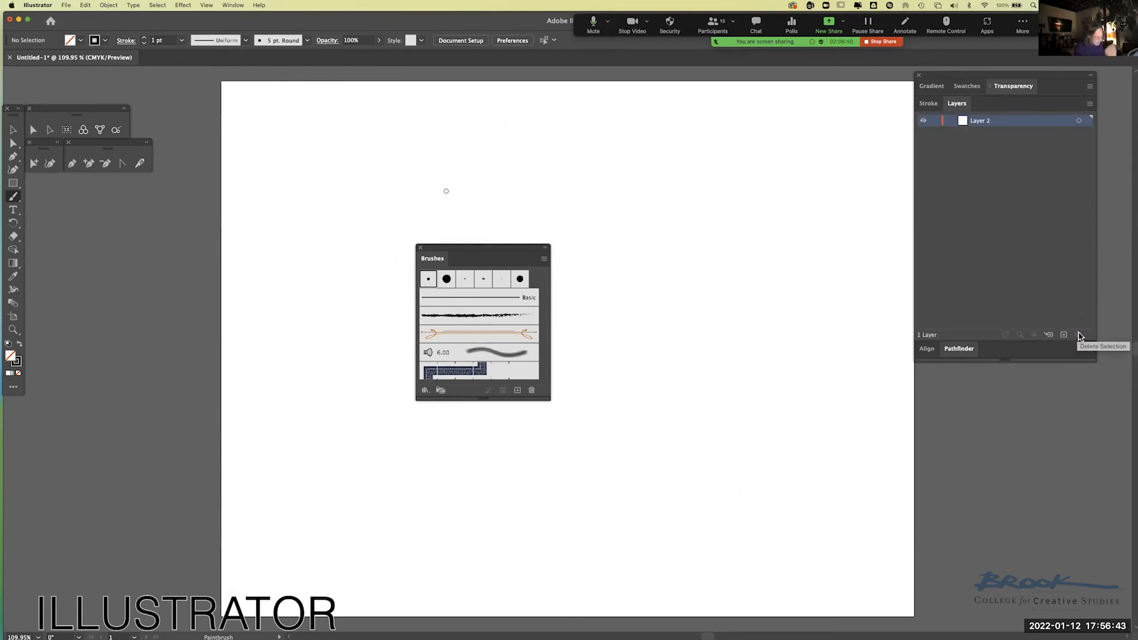
# Move the Brushes panel off the artboard to below the Layers panel, and switch to the Blob Brush tool.
pyautogui.moveTo(490, 249); pyautogui.dragTo(1017, 396)
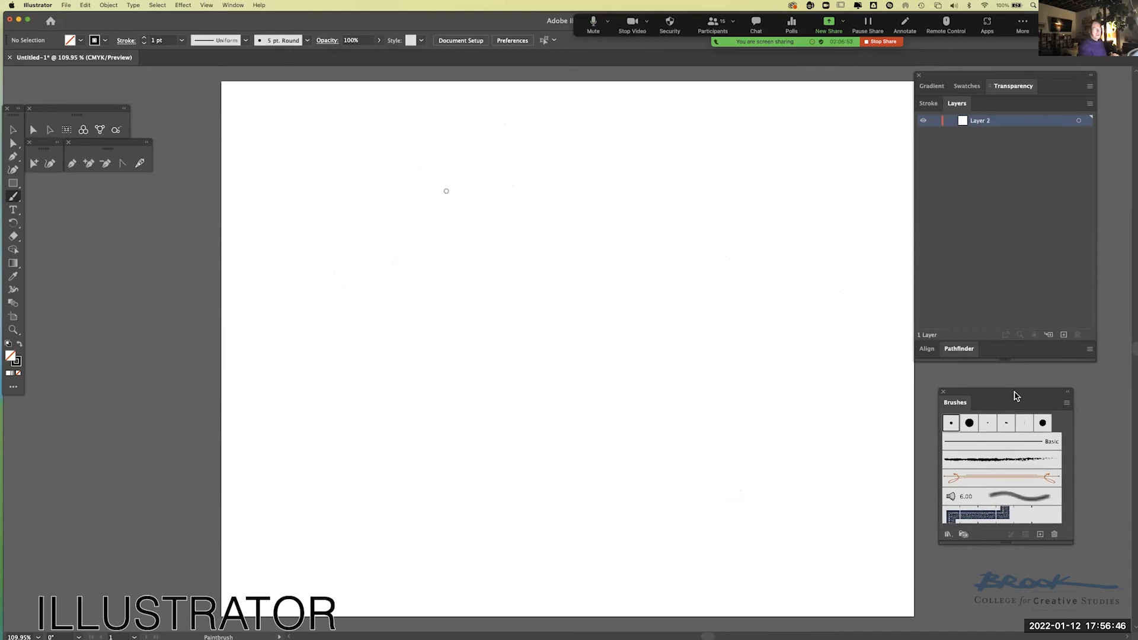
pyautogui.click(16, 199)
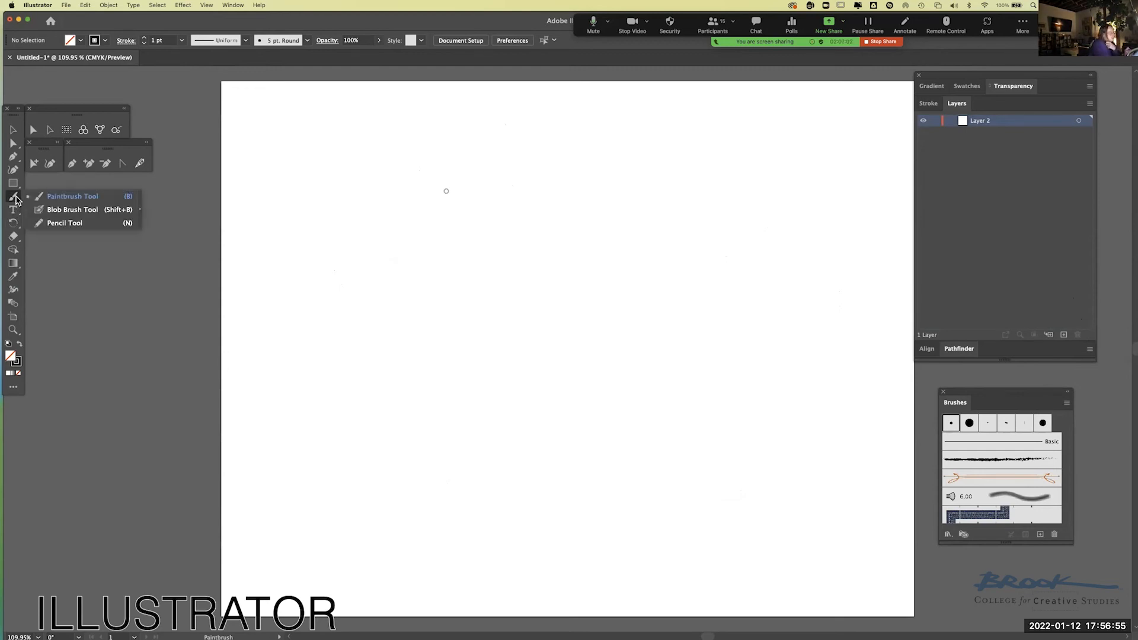
pyautogui.click(58, 211)
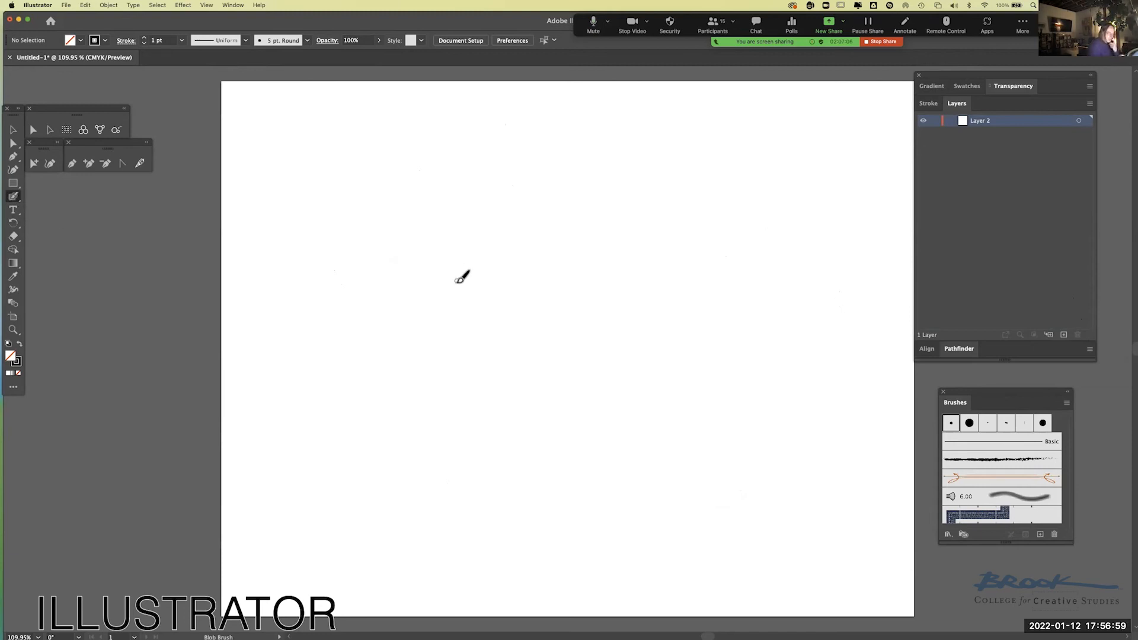
# Paint three long rising curved Blob Brush strokes across the middle of the artboard, check them in Outline view, and return to Preview.
pyautogui.moveTo(395, 310)
pyautogui.mouseDown()
pyautogui.moveTo(565, 254)
pyautogui.moveTo(686, 234)
pyautogui.mouseUp()
pyautogui.moveTo(455, 312)
pyautogui.mouseDown()
pyautogui.moveTo(543, 279)
pyautogui.moveTo(736, 259)
pyautogui.mouseUp()
pyautogui.moveTo(415, 364)
pyautogui.mouseDown()
pyautogui.moveTo(532, 324)
pyautogui.moveTo(768, 291)
pyautogui.mouseUp()
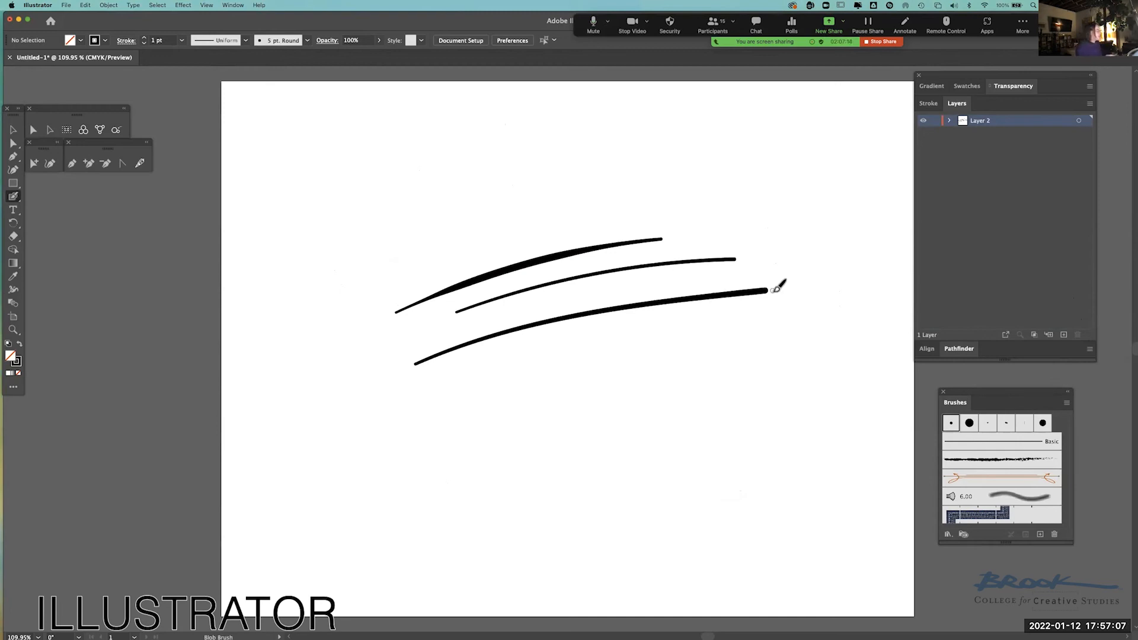
pyautogui.press('super+y')
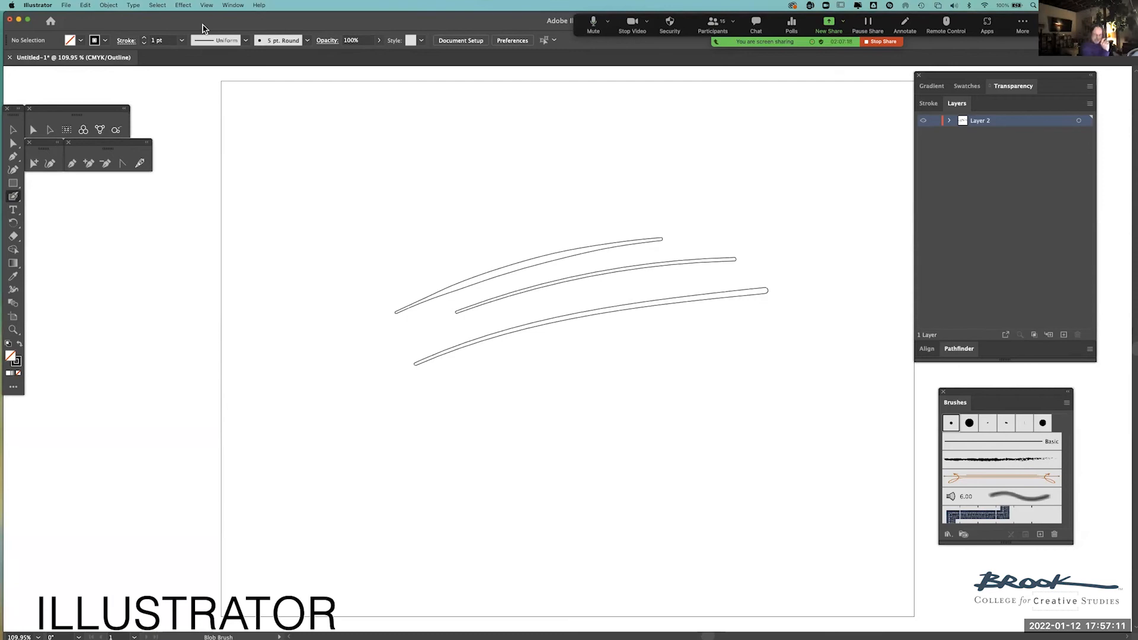
pyautogui.press('super+y')
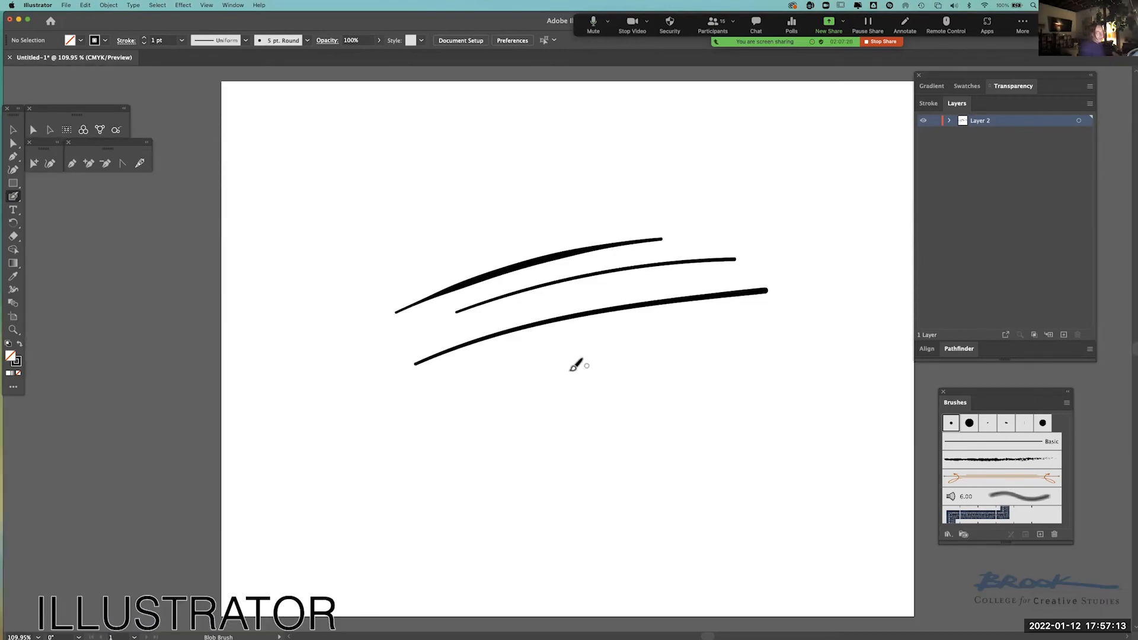
# Paint a thick looping stroke below the three curves, switch to Outline view, and paint another group of rising curves beside the loop.
pyautogui.moveTo(450, 419)
pyautogui.mouseDown()
pyautogui.moveTo(505, 365)
pyautogui.moveTo(528, 389)
pyautogui.moveTo(477, 374)
pyautogui.moveTo(481, 401)
pyautogui.moveTo(544, 355)
pyautogui.moveTo(591, 371)
pyautogui.mouseUp()
pyautogui.press('super+y')
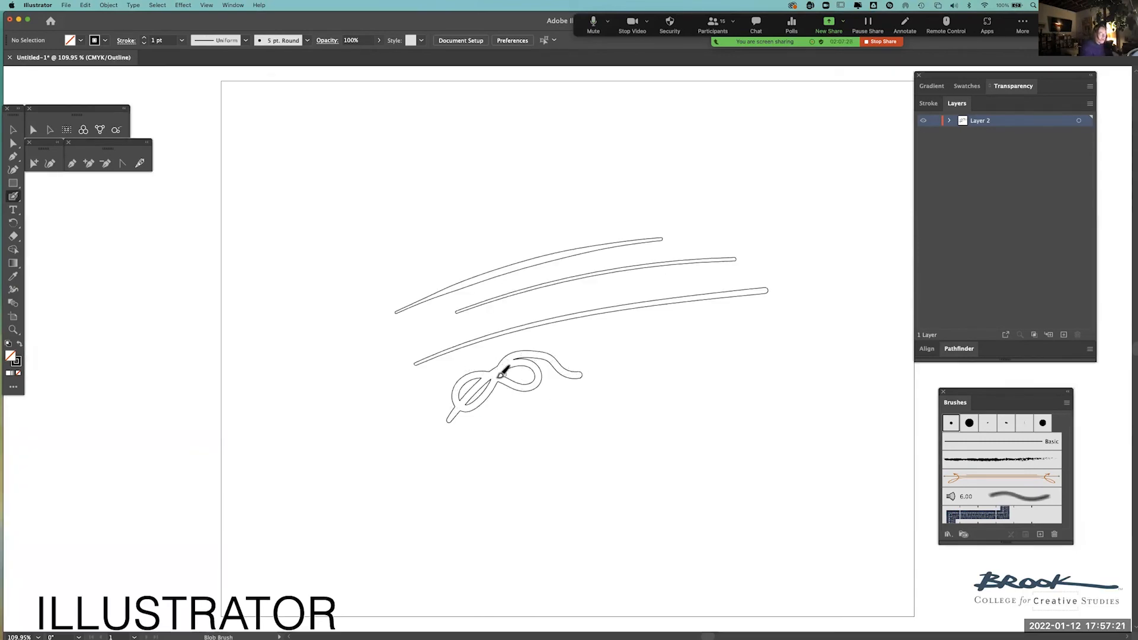
pyautogui.moveTo(560, 431)
pyautogui.mouseDown()
pyautogui.moveTo(735, 353)
pyautogui.moveTo(652, 405)
pyautogui.moveTo(791, 373)
pyautogui.mouseUp()
pyautogui.moveTo(553, 474)
pyautogui.mouseDown()
pyautogui.moveTo(795, 409)
pyautogui.moveTo(839, 413)
pyautogui.mouseUp()
# Sketch a tilted wireframe cube with overlapping edges in the artboard's upper-left area, returning from Outline to Preview while drawing.
pyautogui.moveTo(367, 161); pyautogui.dragTo(413, 124)
pyautogui.moveTo(461, 160); pyautogui.dragTo(470, 154)
pyautogui.moveTo(368, 154); pyautogui.dragTo(382, 228)
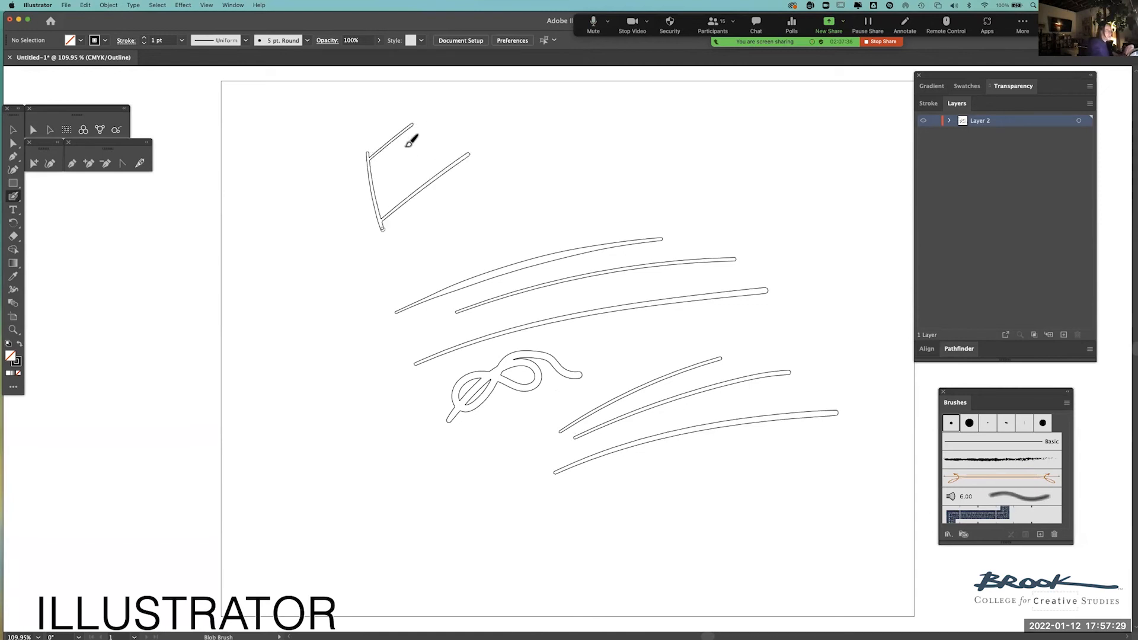
pyautogui.moveTo(414, 114); pyautogui.dragTo(436, 178)
pyautogui.press('super+y')
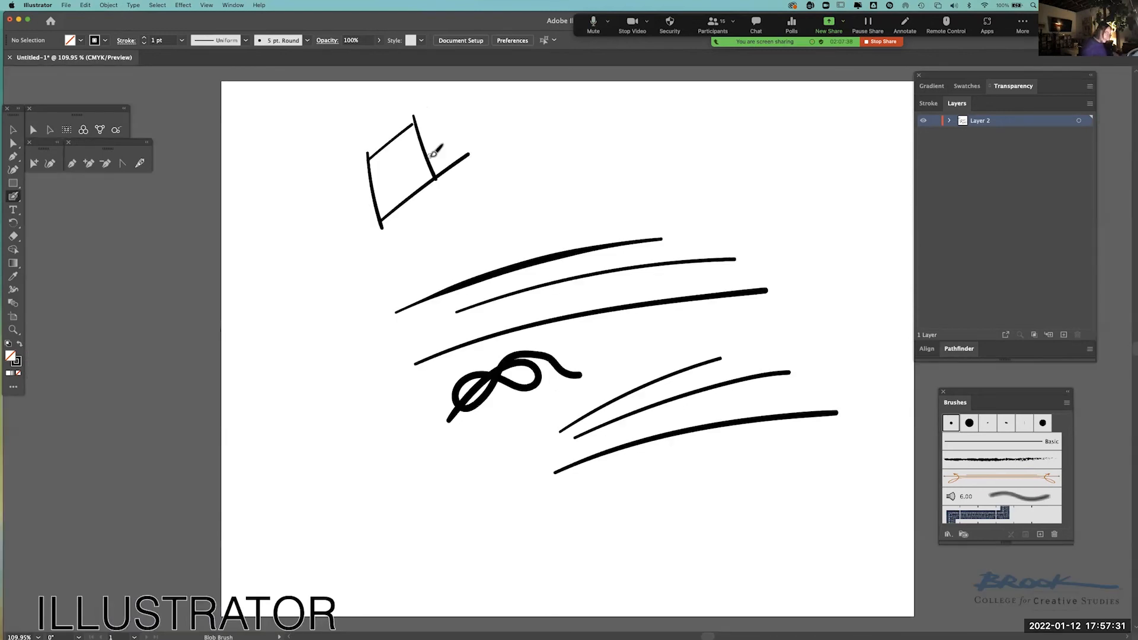
pyautogui.moveTo(382, 222); pyautogui.dragTo(442, 256)
pyautogui.moveTo(427, 172); pyautogui.dragTo(486, 209)
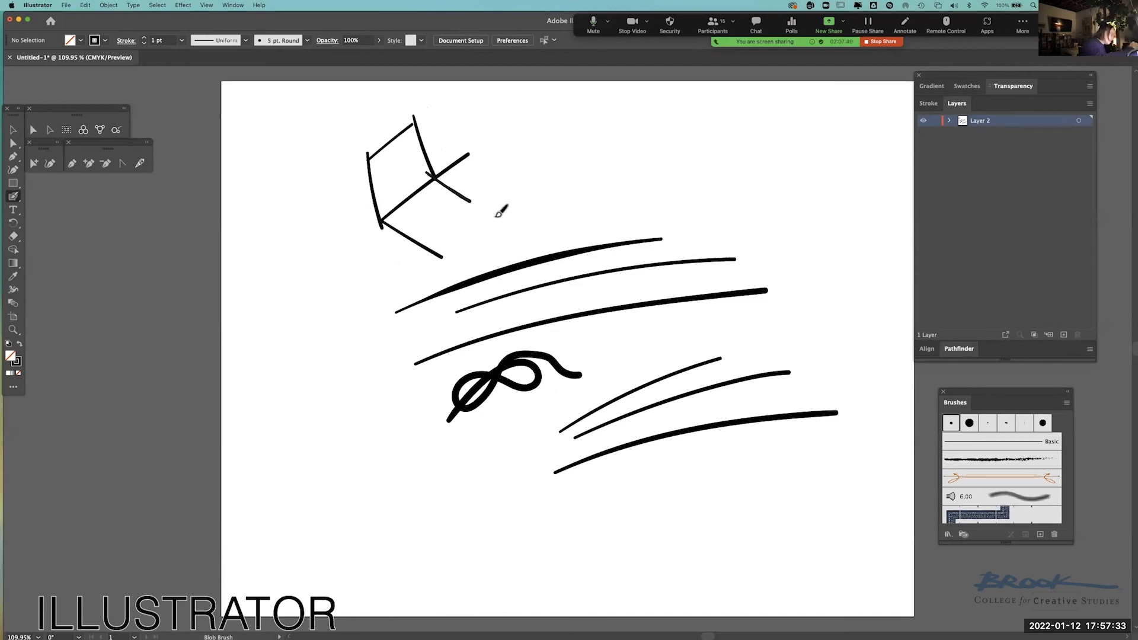
pyautogui.moveTo(438, 255); pyautogui.dragTo(503, 208)
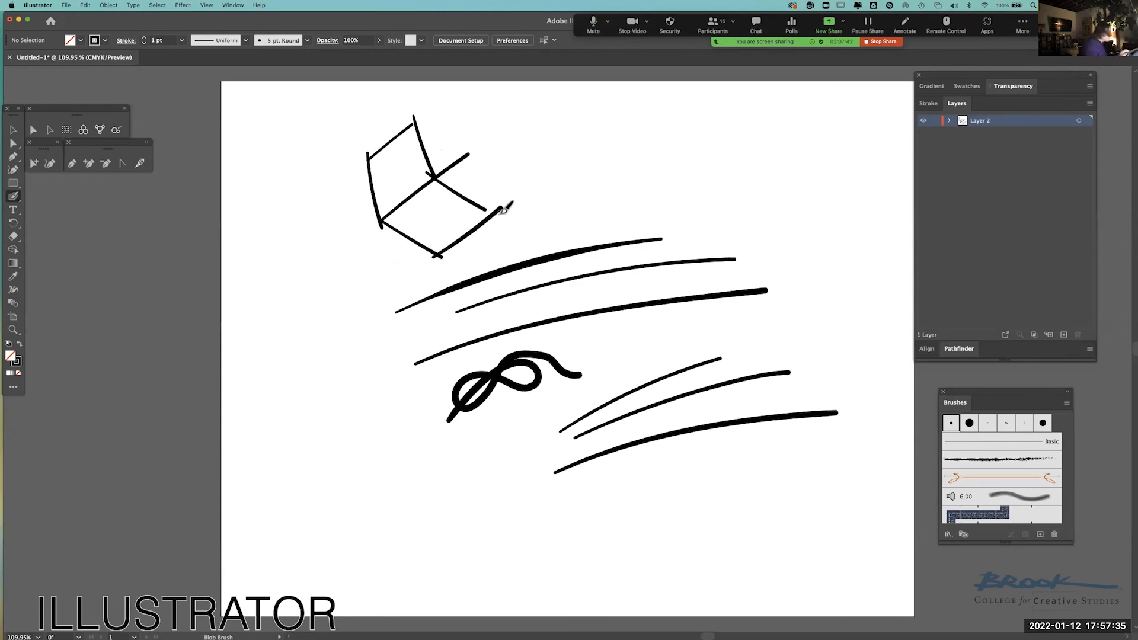
pyautogui.moveTo(418, 123)
pyautogui.mouseDown()
pyautogui.moveTo(458, 157)
pyautogui.moveTo(495, 222)
pyautogui.mouseUp()
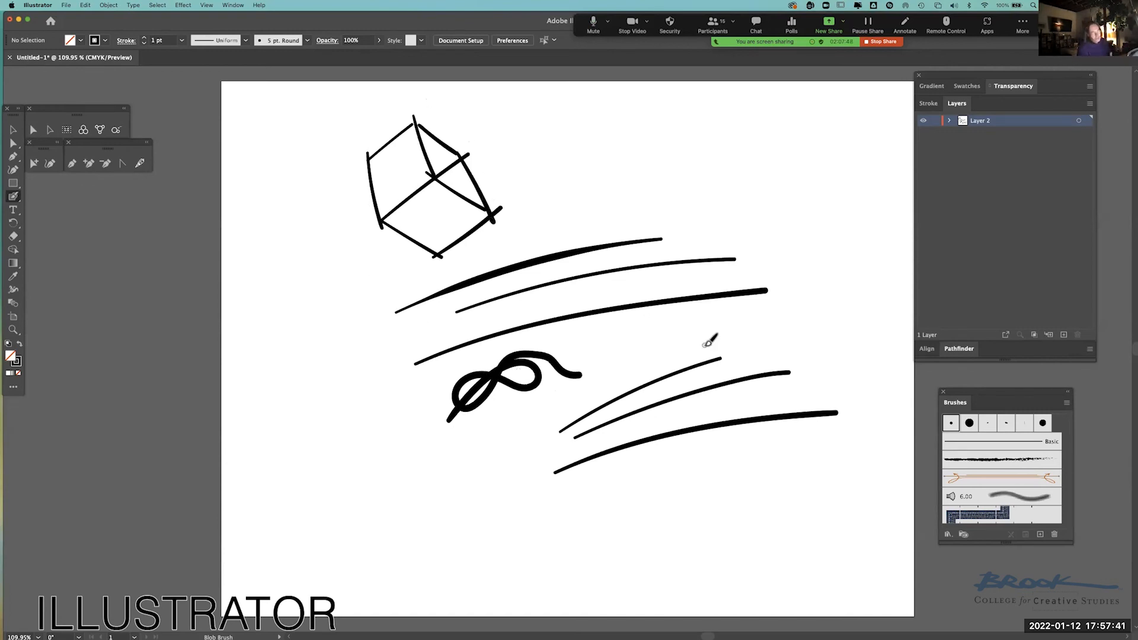
# Paint four rising strokes of growing thickness beside the cube in the artboard's upper-right area.
pyautogui.moveTo(603, 142); pyautogui.dragTo(772, 112)
pyautogui.moveTo(565, 168); pyautogui.dragTo(803, 127)
pyautogui.moveTo(577, 188)
pyautogui.mouseDown()
pyautogui.moveTo(695, 158)
pyautogui.moveTo(816, 171)
pyautogui.mouseUp()
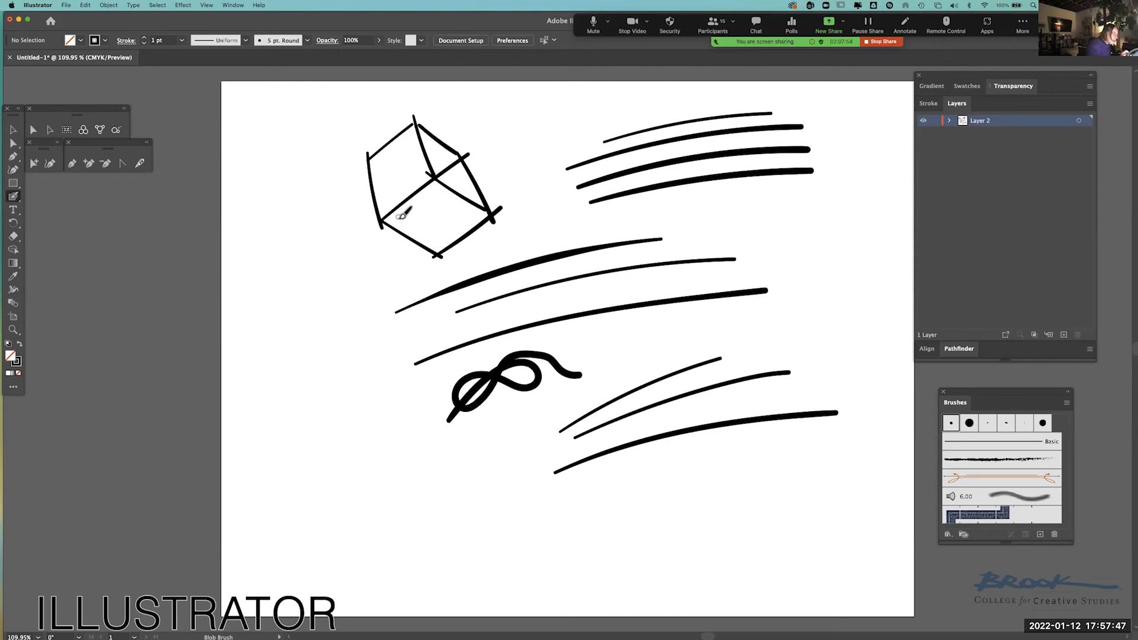
# Shade the cube's bottom face with solid black at its lower corner and thick hatch strokes above it.
pyautogui.moveTo(394, 228)
pyautogui.mouseDown()
pyautogui.moveTo(494, 215)
pyautogui.moveTo(439, 251)
pyautogui.moveTo(414, 231)
pyautogui.moveTo(472, 227)
pyautogui.moveTo(448, 238)
pyautogui.mouseUp()
pyautogui.moveTo(385, 221); pyautogui.dragTo(495, 212)
pyautogui.moveTo(398, 206)
pyautogui.mouseDown()
pyautogui.moveTo(480, 200)
pyautogui.moveTo(423, 195)
pyautogui.moveTo(478, 202)
pyautogui.moveTo(451, 189)
pyautogui.mouseUp()
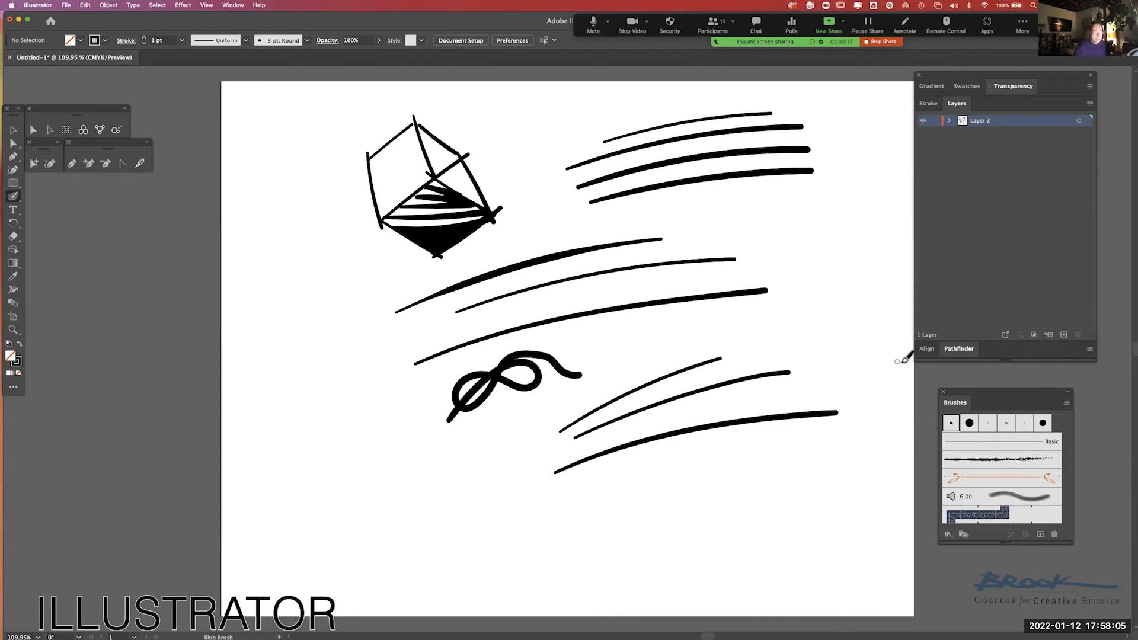
# Select all the Blob Brush artwork with the Direct Selection tool and delete it.
pyautogui.click(12, 149)
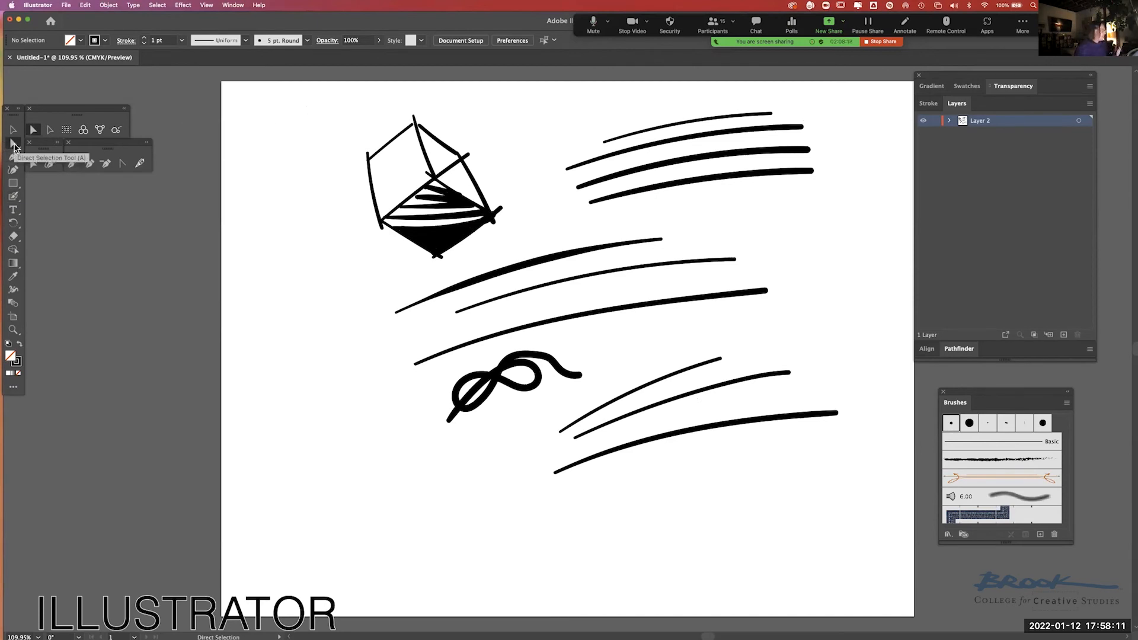
pyautogui.moveTo(278, 86); pyautogui.dragTo(872, 505)
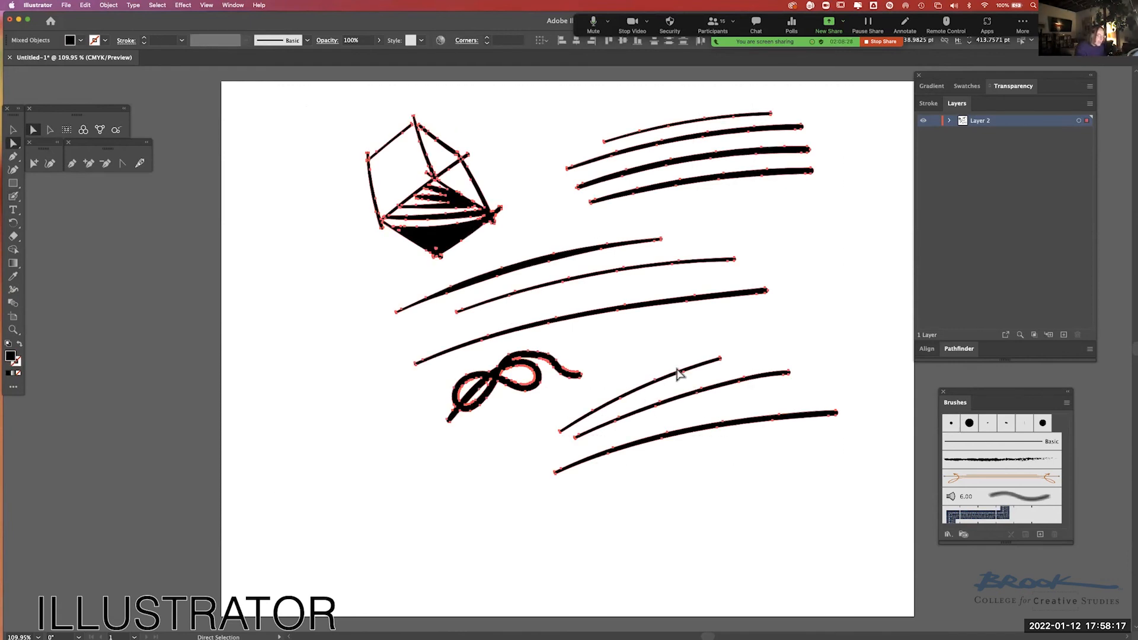
pyautogui.press('Delete')
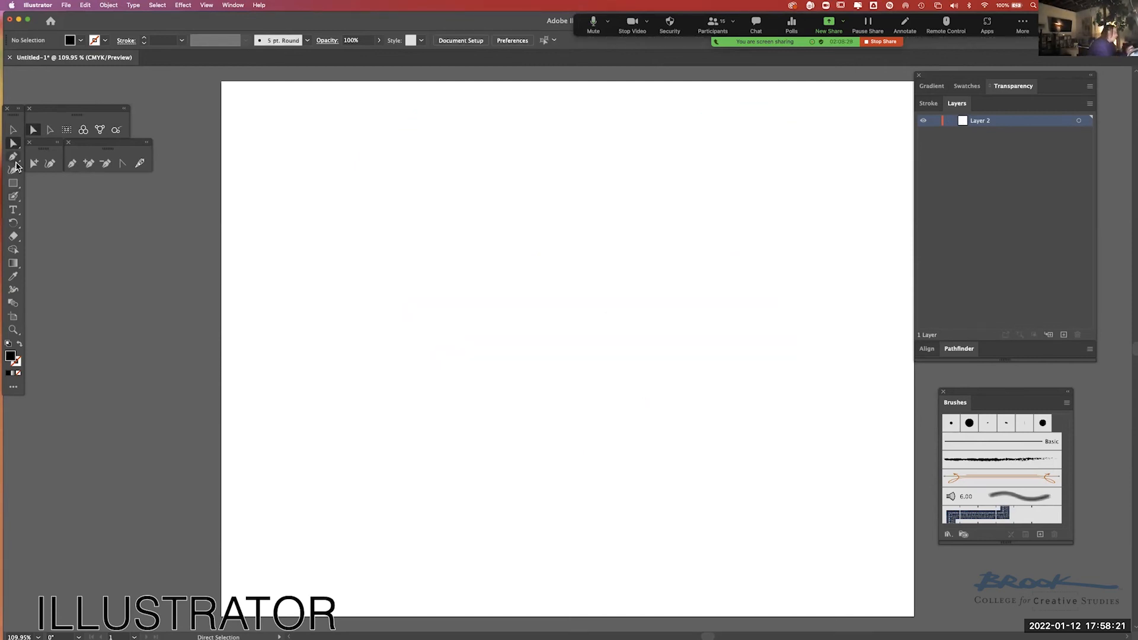
# Draw a closed, black-filled dumbbell shape with smooth curves and a narrow waist across the artboard using the Pen tool.
pyautogui.moveTo(13, 158); pyautogui.dragTo(53, 158)
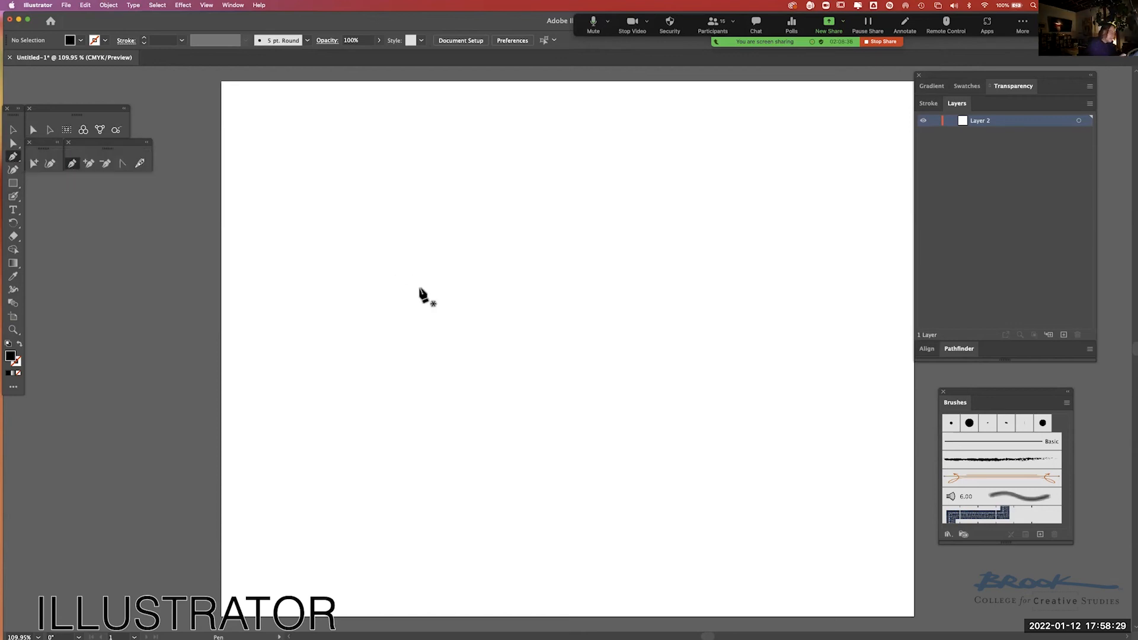
pyautogui.click(402, 339)
pyautogui.click(409, 309)
pyautogui.click(416, 282)
pyautogui.moveTo(494, 211); pyautogui.dragTo(558, 212)
pyautogui.moveTo(649, 257); pyautogui.dragTo(708, 234)
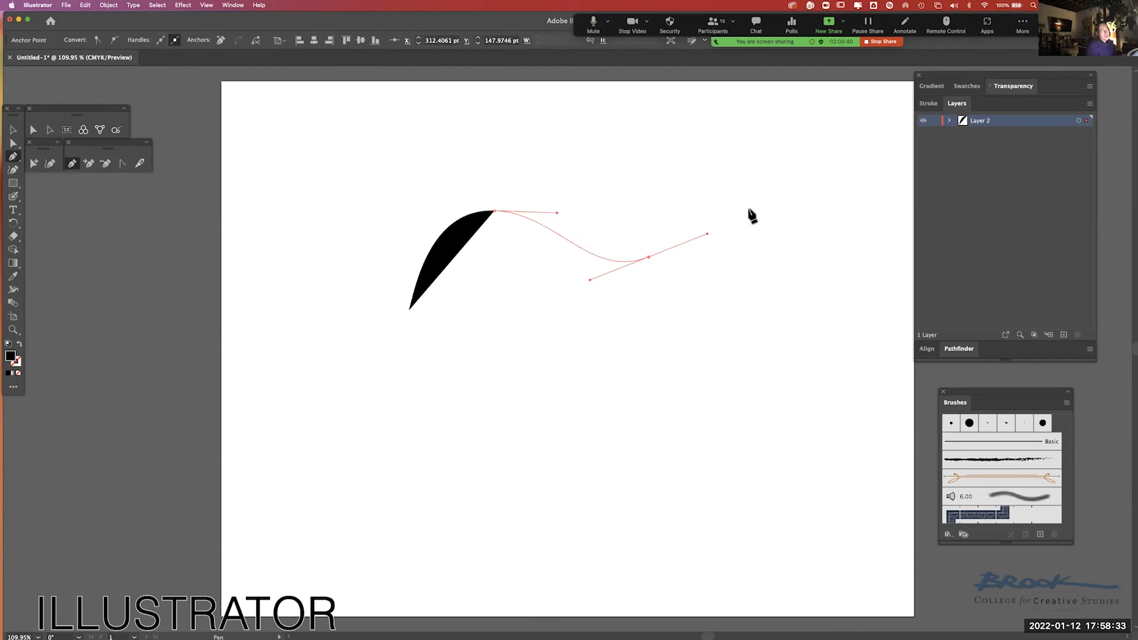
pyautogui.moveTo(796, 167); pyautogui.dragTo(866, 234)
pyautogui.moveTo(819, 344); pyautogui.dragTo(730, 371)
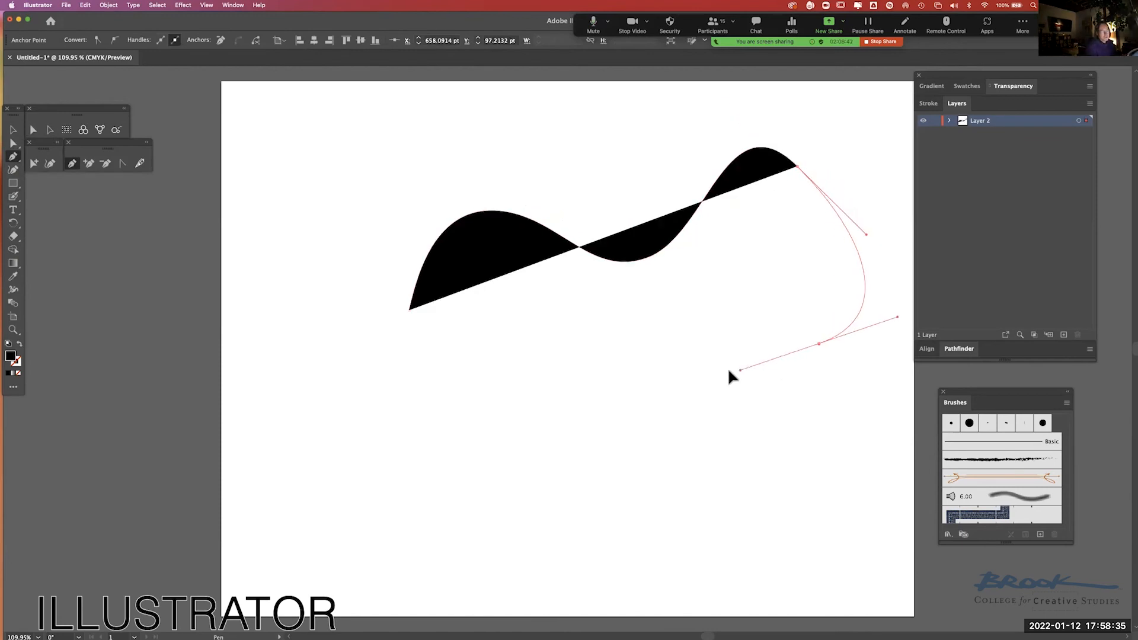
pyautogui.moveTo(663, 291); pyautogui.dragTo(596, 305)
pyautogui.moveTo(516, 413); pyautogui.dragTo(432, 425)
pyautogui.moveTo(410, 309); pyautogui.dragTo(409, 249)
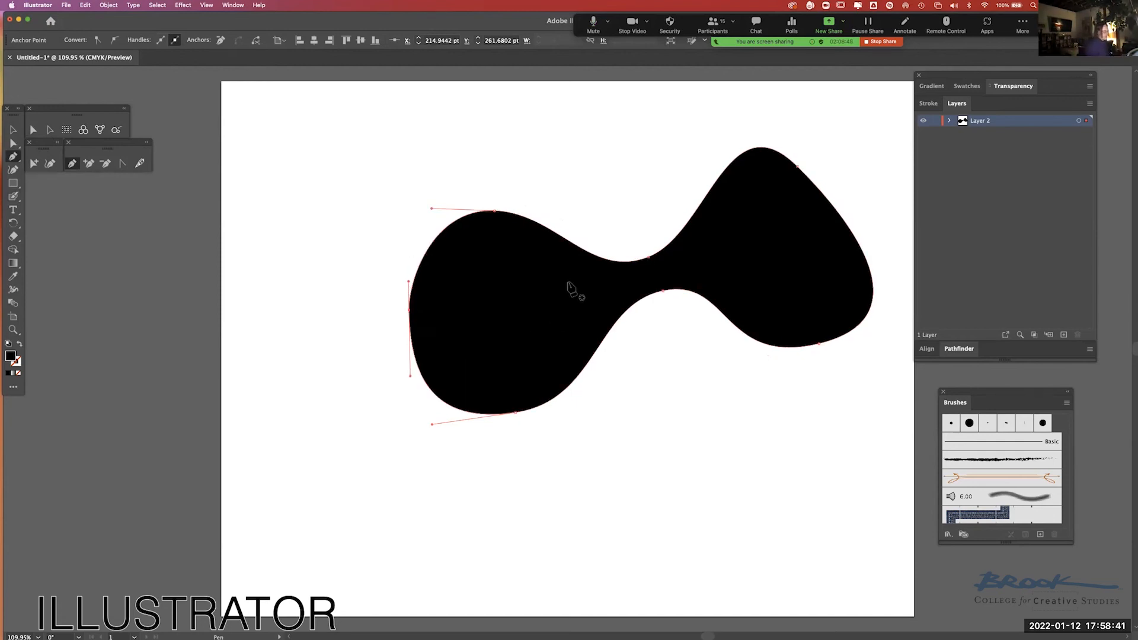
# Swap the dumbbell shape's fill and stroke back and forth, leave it with no fill and a black stroke, and close the Color panel.
pyautogui.click(20, 345)
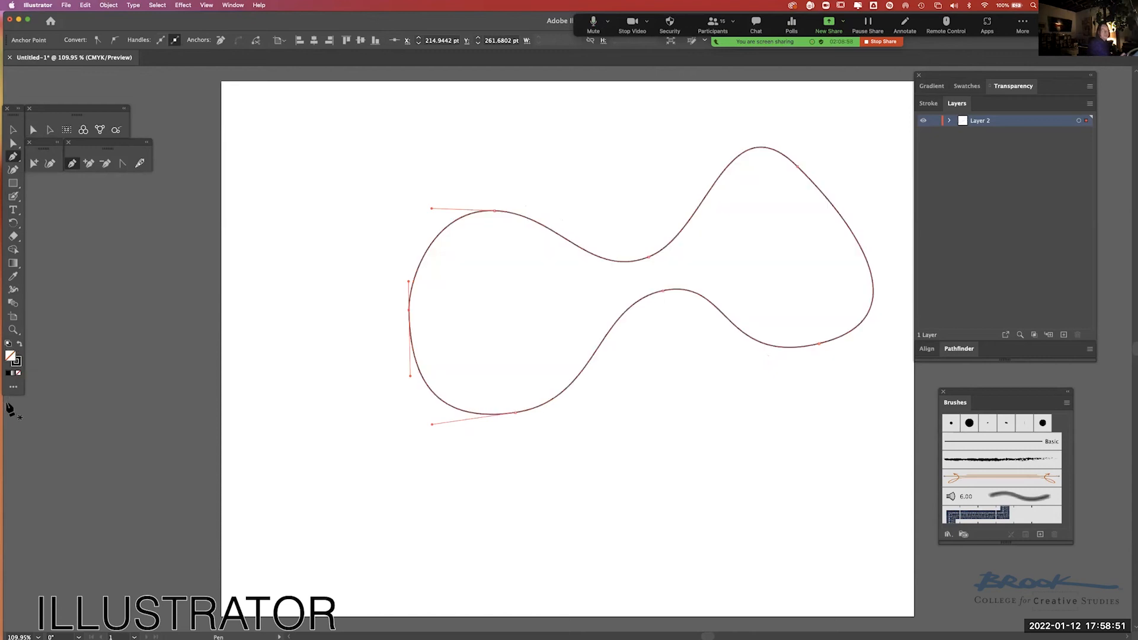
pyautogui.click(19, 347)
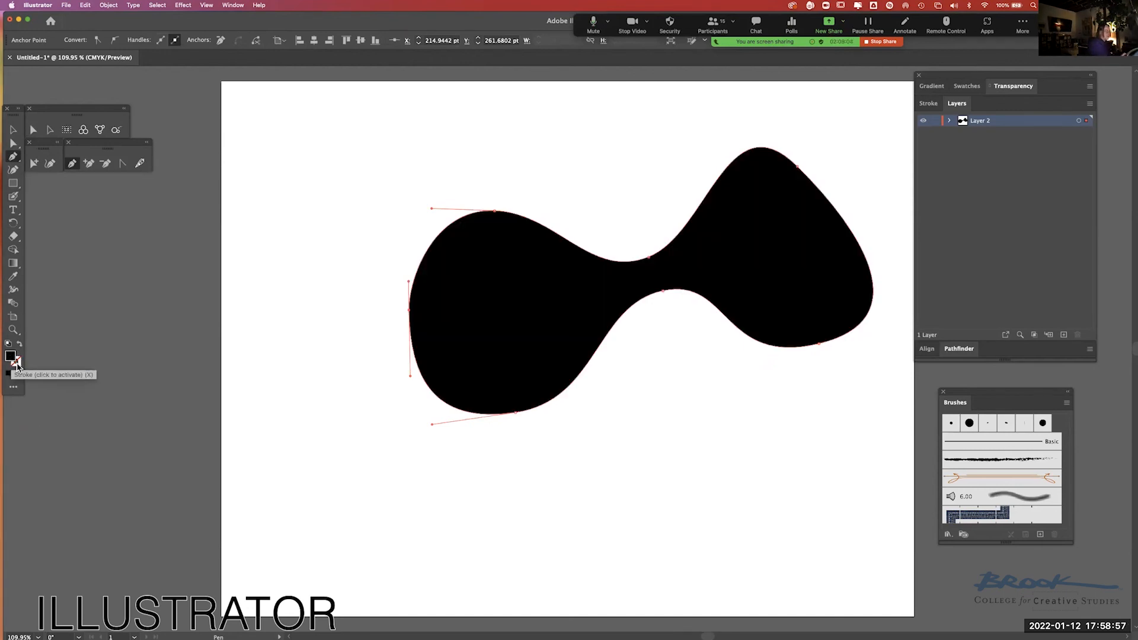
pyautogui.click(19, 373)
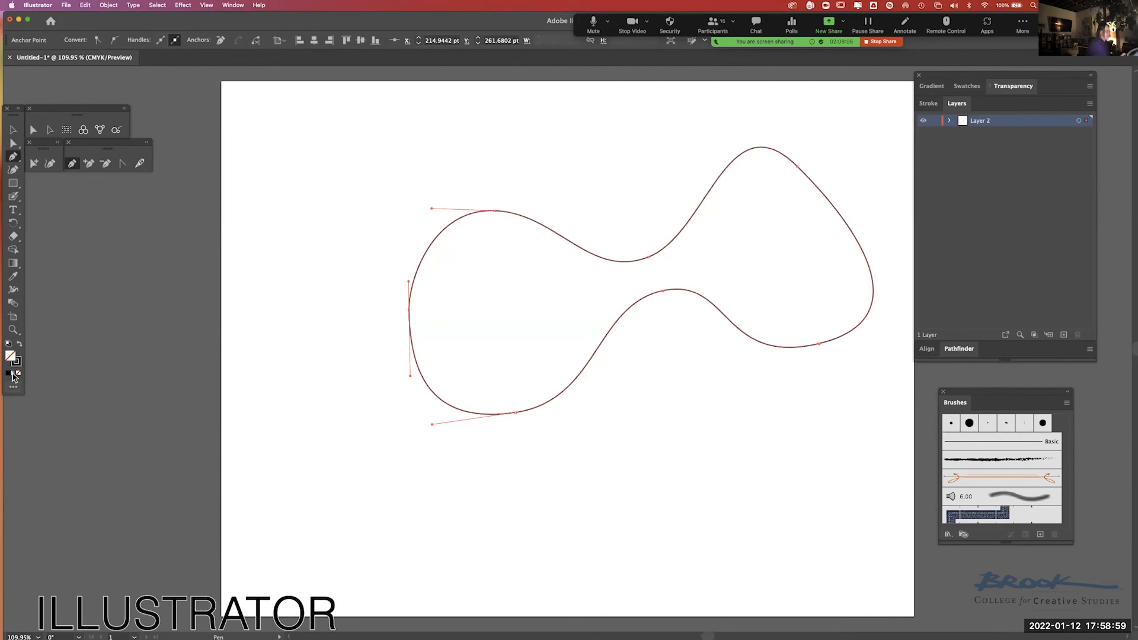
pyautogui.click(16, 362)
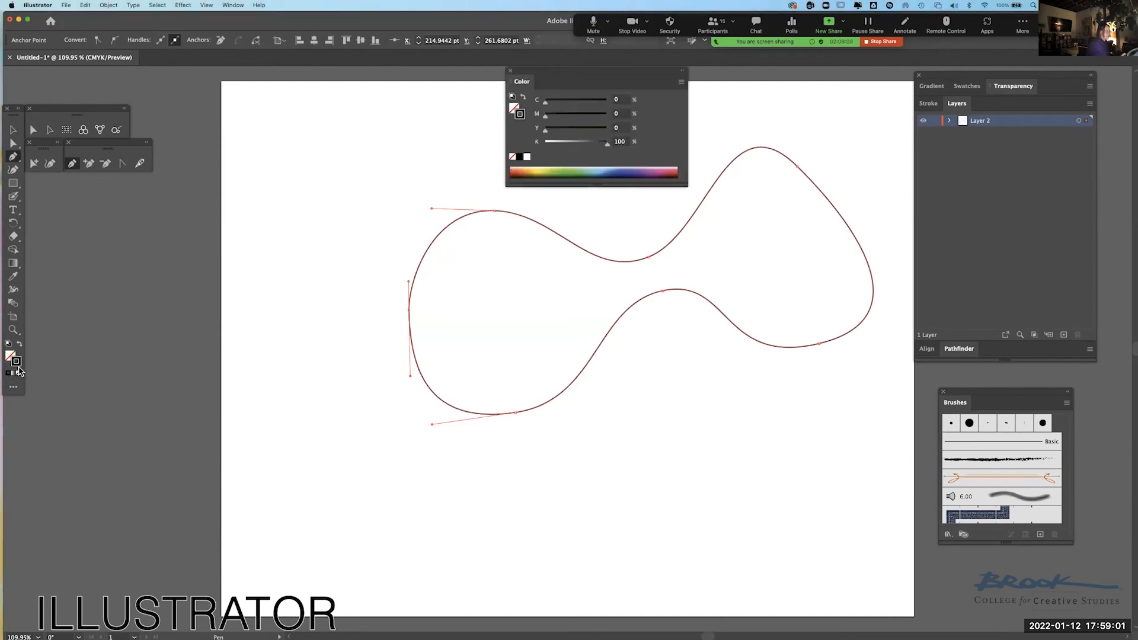
pyautogui.click(510, 71)
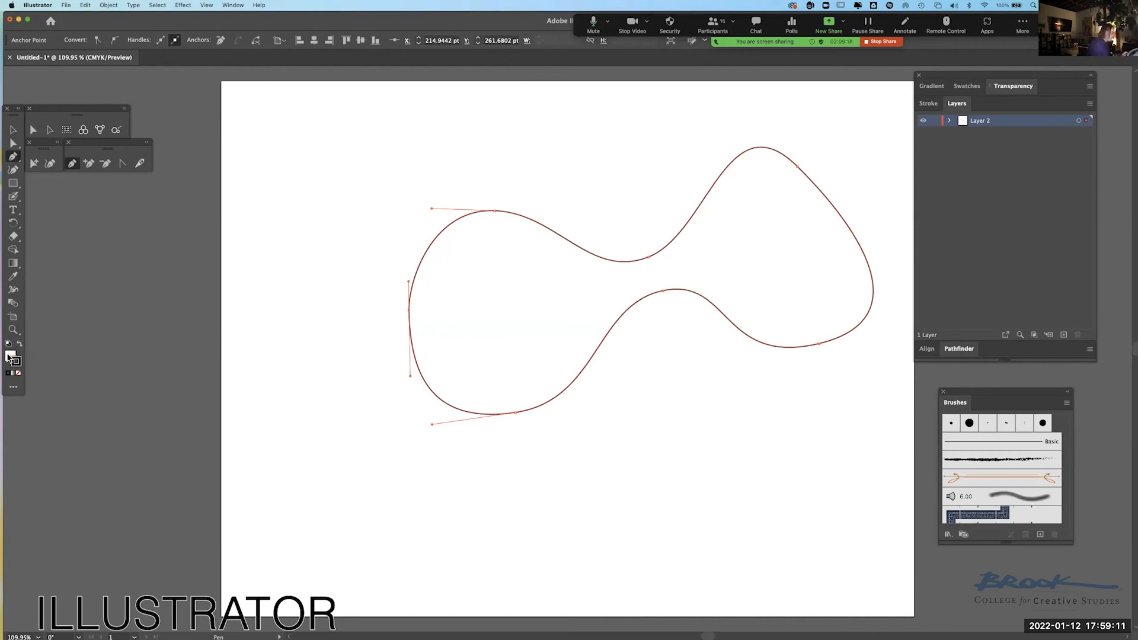
# Set the dumbbell shape's fill color to bright red.
pyautogui.doubleClick(9, 356)
pyautogui.write('FF0000')
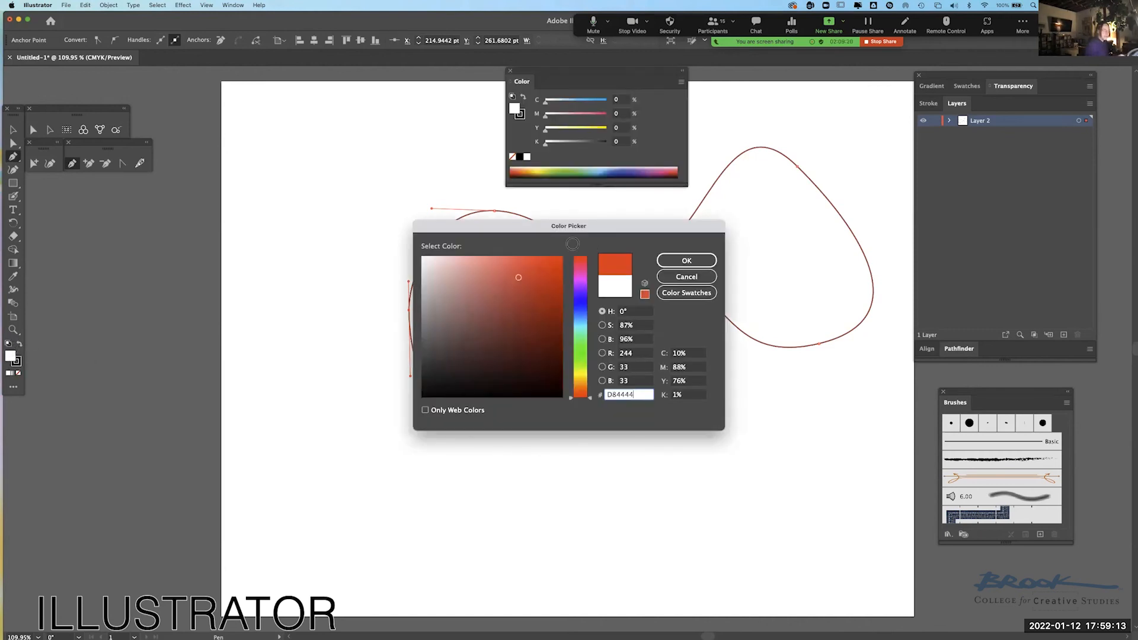
pyautogui.click(687, 260)
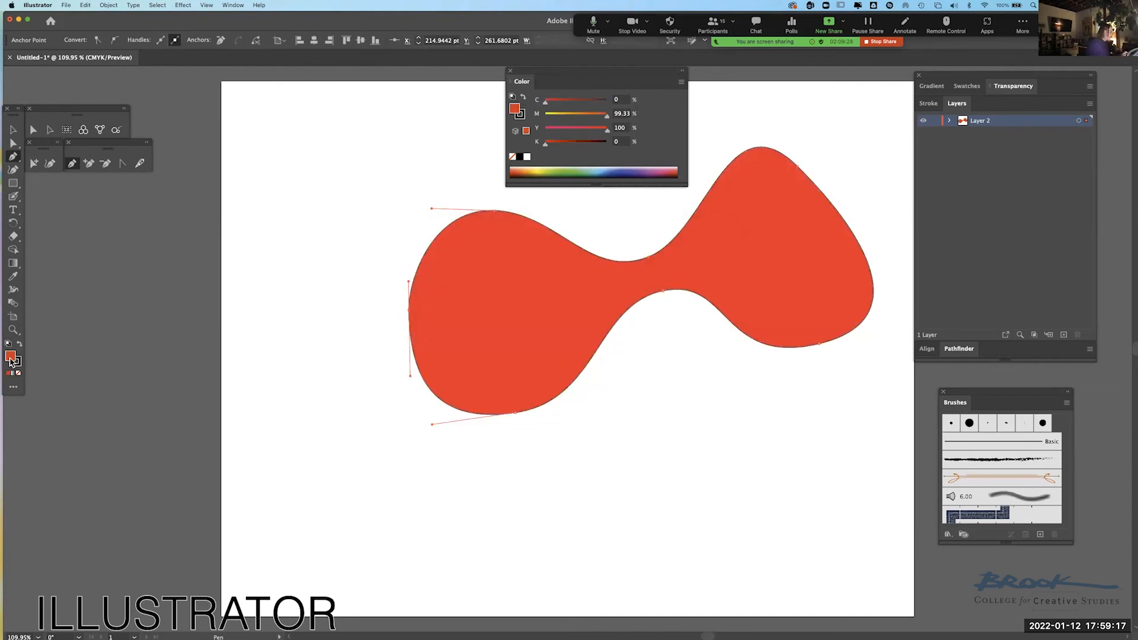
# Set the dumbbell shape's fill color to blue with hex value 0000FF.
pyautogui.doubleClick(10, 358)
pyautogui.write('0000FF')
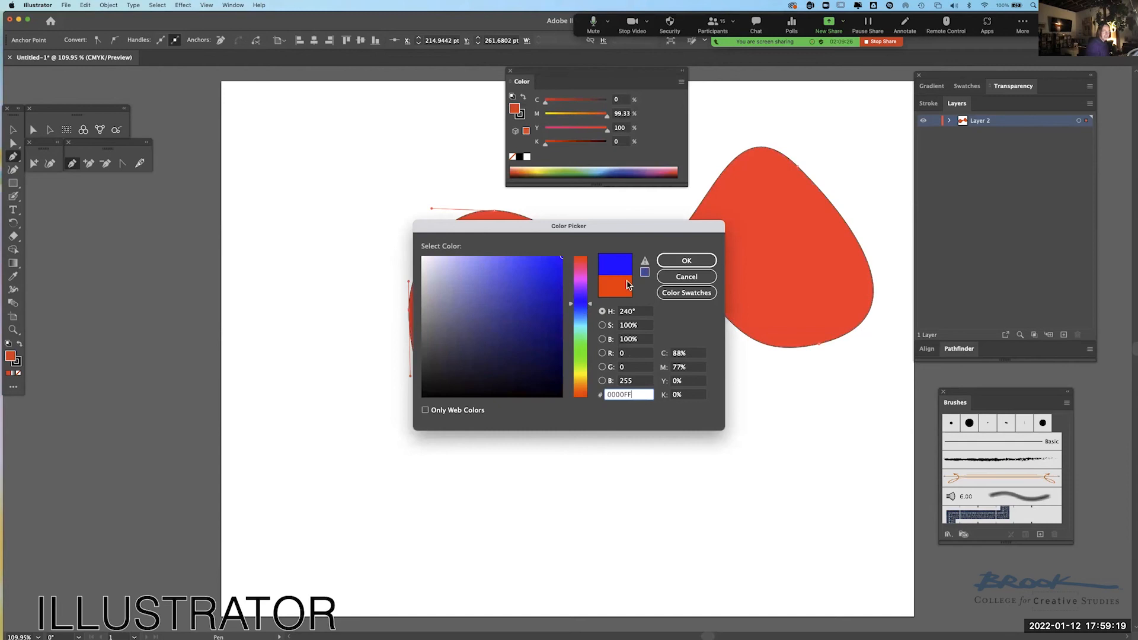
pyautogui.click(686, 261)
# Set the dumbbell shape's stroke color to crimson red.
pyautogui.doubleClick(17, 364)
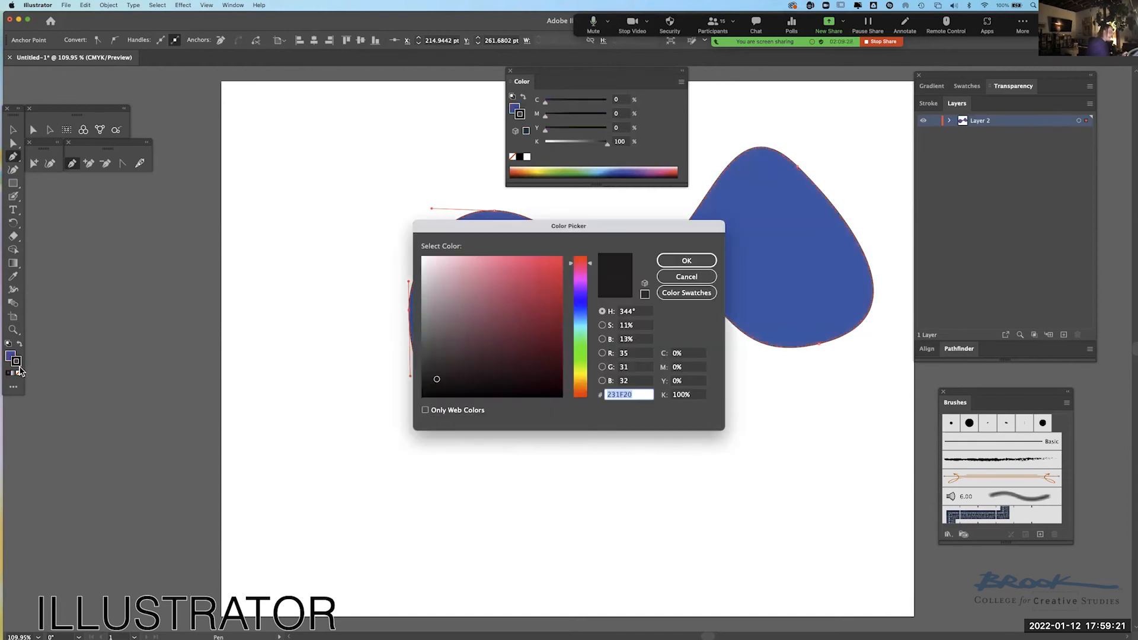
pyautogui.write('C40038')
pyautogui.click(689, 263)
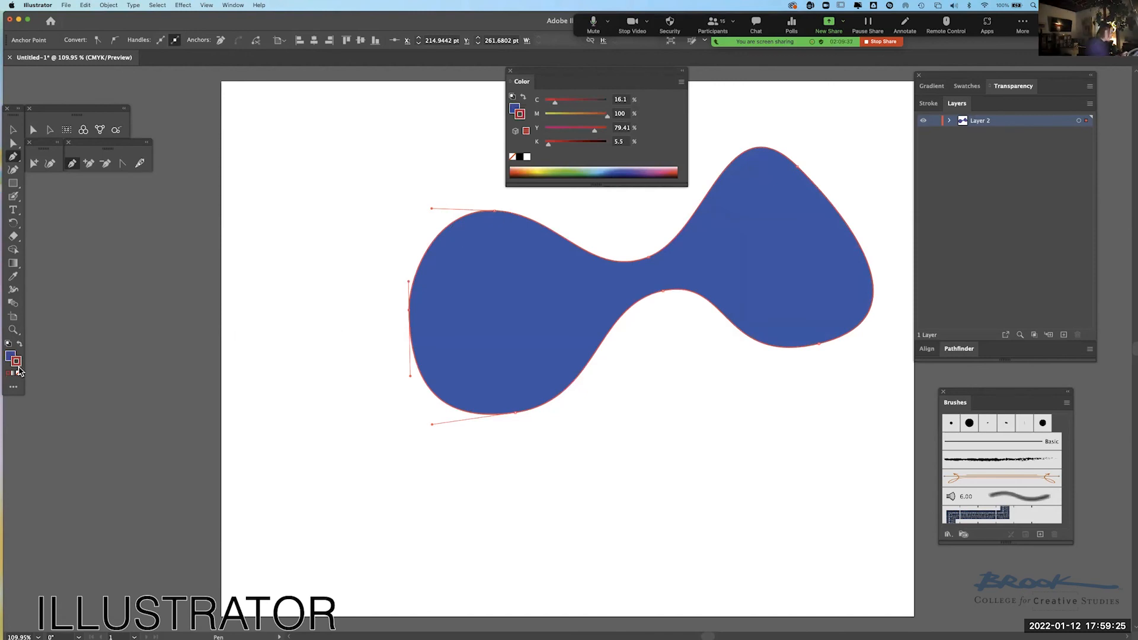
# Set the dumbbell shape's stroke color to green and deselect the shape.
pyautogui.doubleClick(17, 363)
pyautogui.moveTo(583, 326); pyautogui.dragTo(579, 356)
pyautogui.click(676, 260)
pyautogui.press('a')
pyautogui.click(332, 209)
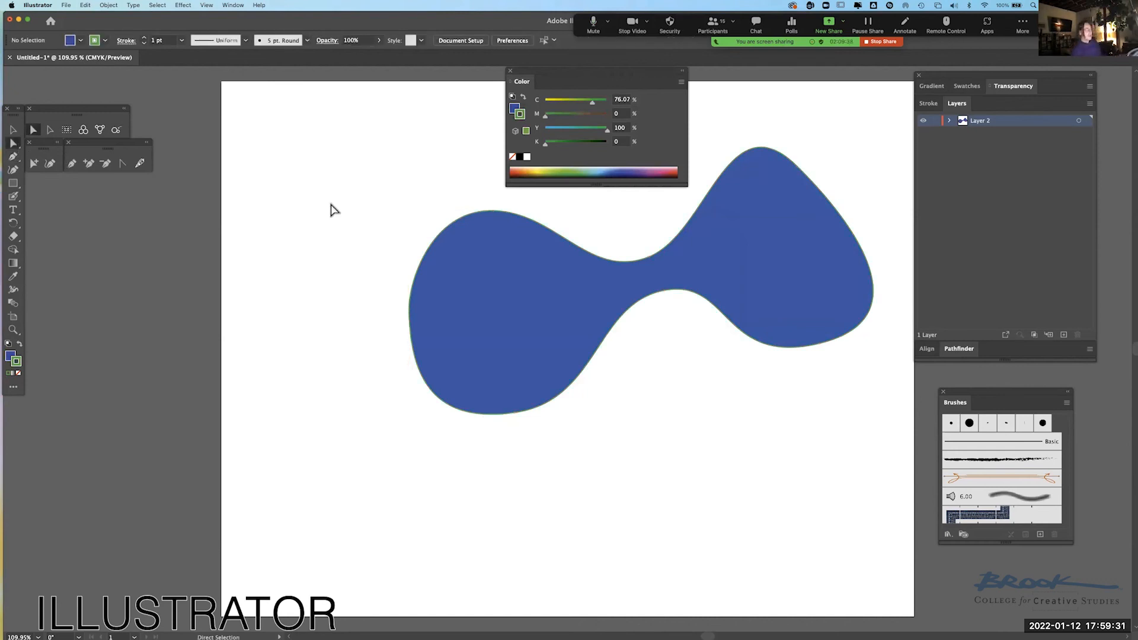
# Draw a tiny rectangle and a wide rectangle about 415 × 118 pt below the dumbbell shape, using the blue fill and green stroke.
pyautogui.click(13, 157)
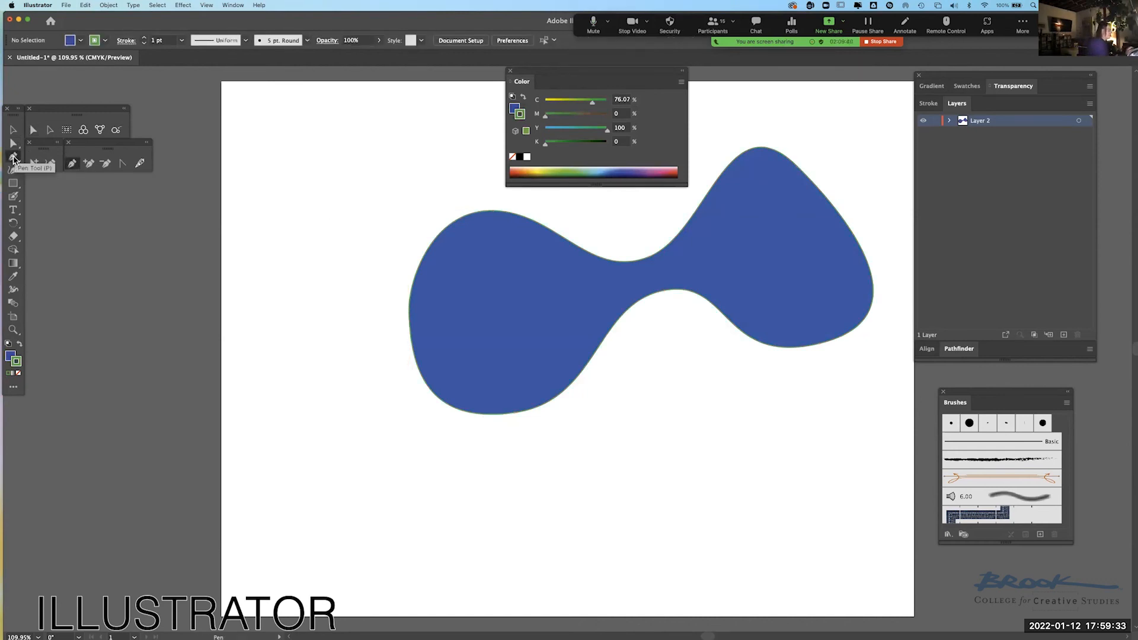
pyautogui.click(13, 184)
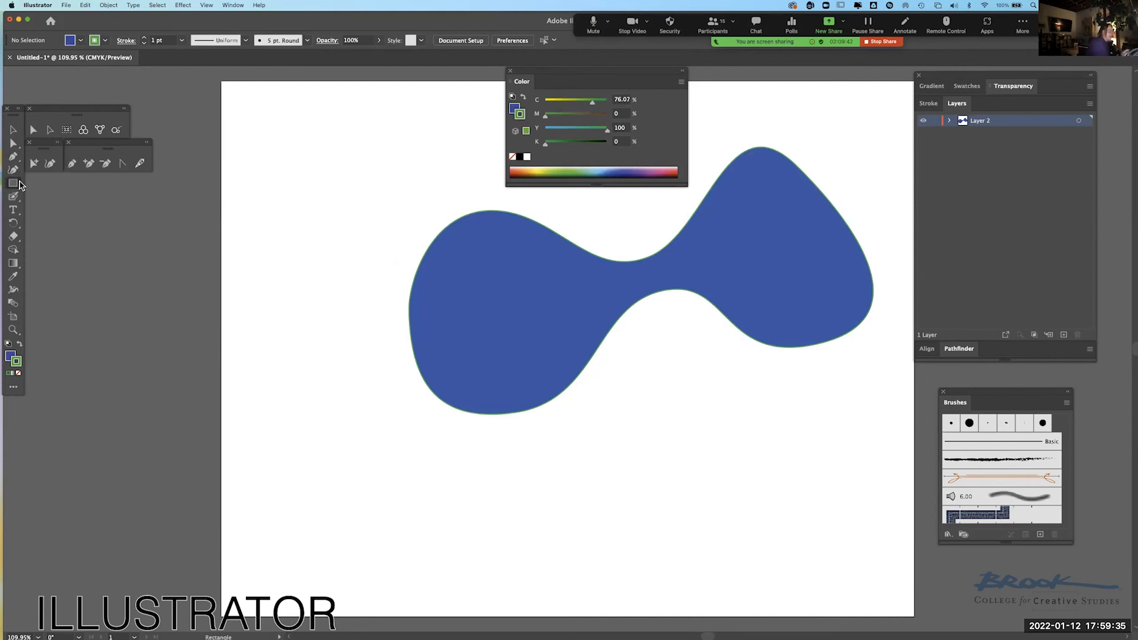
pyautogui.moveTo(355, 446); pyautogui.dragTo(368, 453)
pyautogui.moveTo(13, 183); pyautogui.dragTo(55, 188)
pyautogui.moveTo(445, 457); pyautogui.dragTo(808, 560)
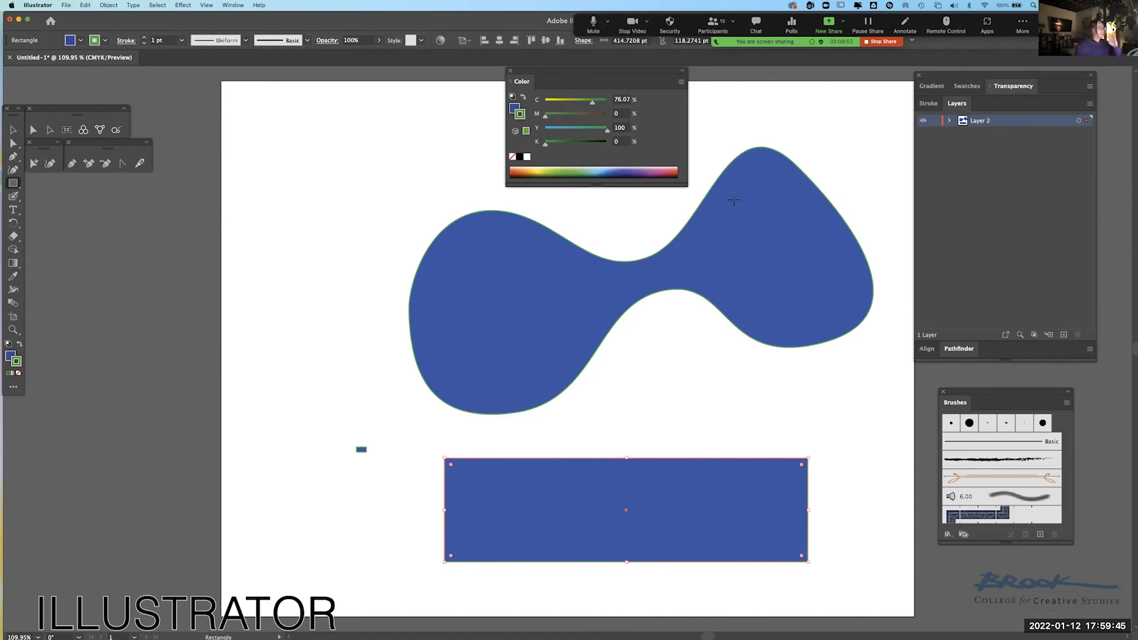
# Move the Color panel next to the Layers panel and switch to the Selection tool.
pyautogui.moveTo(622, 70); pyautogui.dragTo(848, 79)
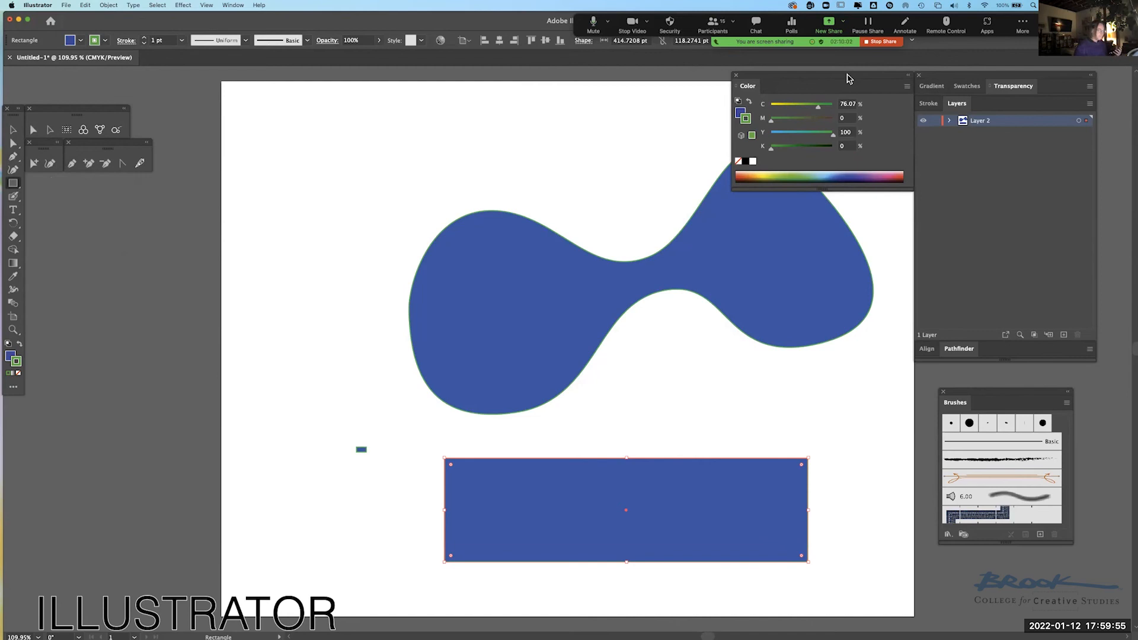
pyautogui.click(14, 130)
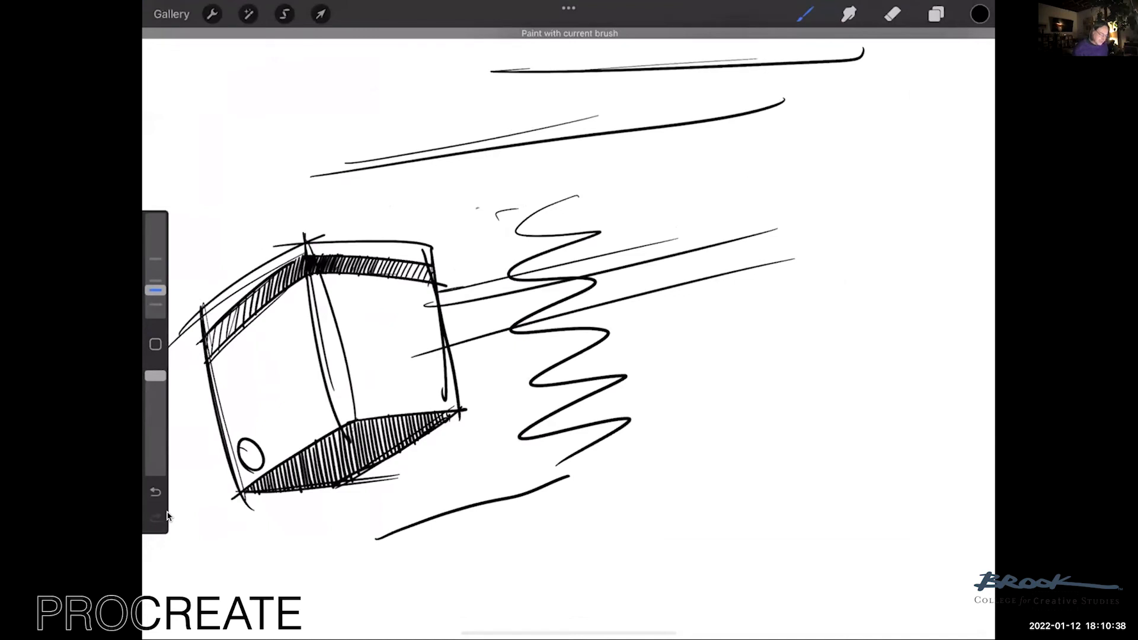
# Choose the soft-edged Untitled Brush and draw two winding S-shaped strokes of varying opacity beside the zigzag.
pyautogui.press('b')
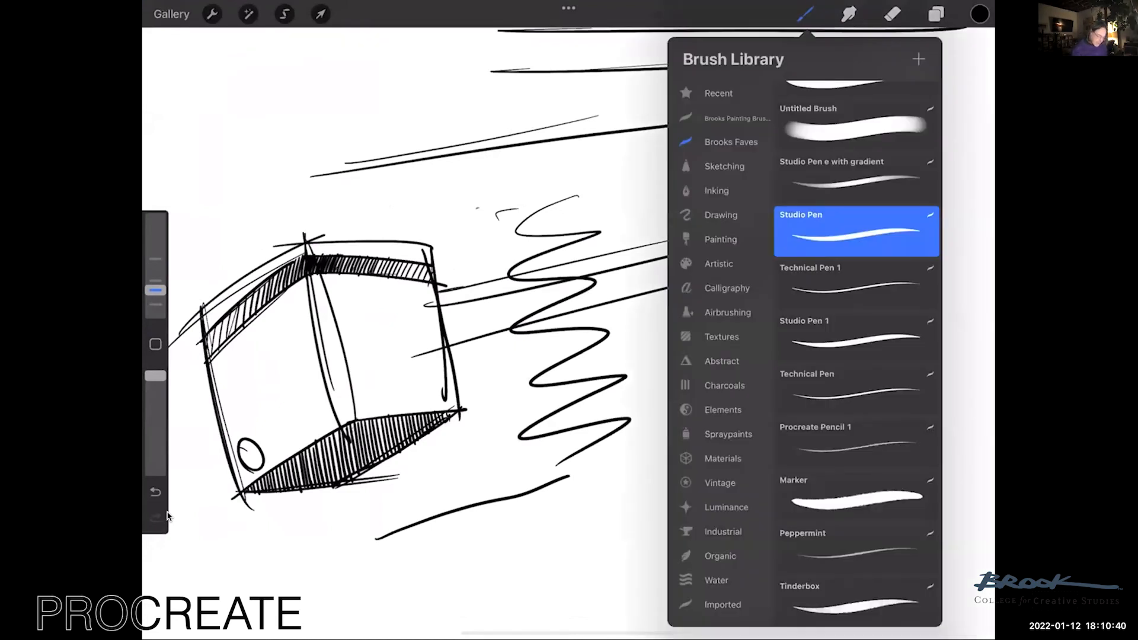
pyautogui.click(854, 125)
pyautogui.press('b')
pyautogui.moveTo(583, 197)
pyautogui.mouseDown()
pyautogui.moveTo(869, 137)
pyautogui.moveTo(879, 155)
pyautogui.moveTo(735, 181)
pyautogui.moveTo(724, 204)
pyautogui.moveTo(808, 197)
pyautogui.moveTo(831, 215)
pyautogui.moveTo(753, 265)
pyautogui.moveTo(809, 271)
pyautogui.moveTo(845, 300)
pyautogui.moveTo(748, 320)
pyautogui.moveTo(728, 347)
pyautogui.moveTo(748, 356)
pyautogui.mouseUp()
pyautogui.hscroll(10, 569, 296)
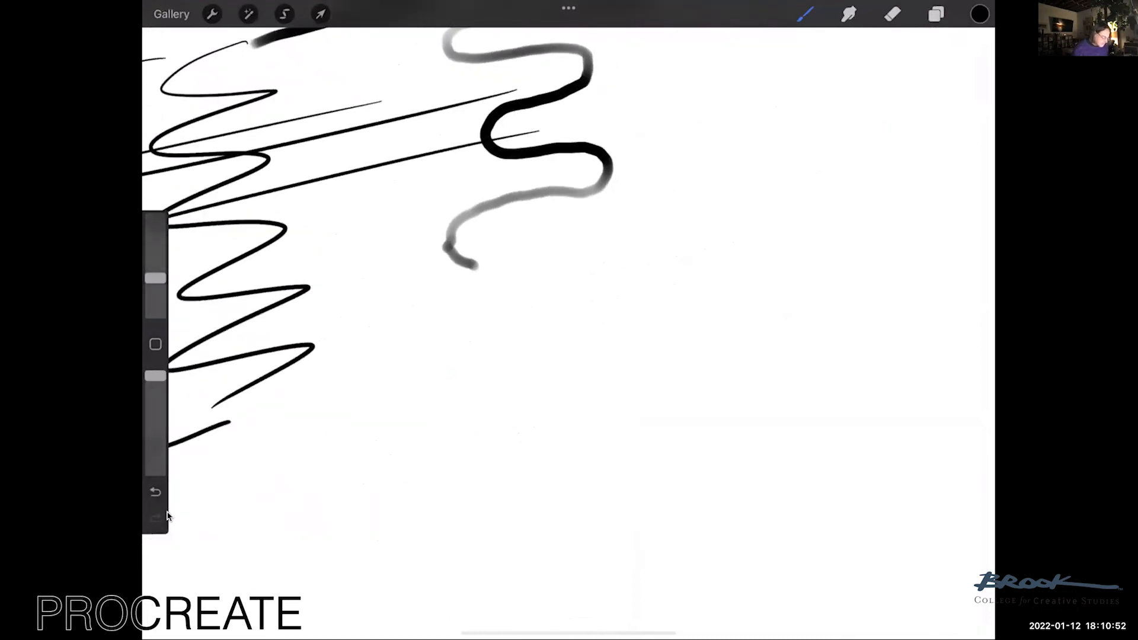
pyautogui.moveTo(805, 77)
pyautogui.mouseDown()
pyautogui.moveTo(704, 89)
pyautogui.moveTo(681, 129)
pyautogui.moveTo(710, 148)
pyautogui.moveTo(821, 137)
pyautogui.moveTo(844, 155)
pyautogui.moveTo(838, 190)
pyautogui.moveTo(655, 222)
pyautogui.moveTo(637, 282)
pyautogui.moveTo(558, 395)
pyautogui.moveTo(542, 581)
pyautogui.moveTo(587, 593)
pyautogui.mouseUp()
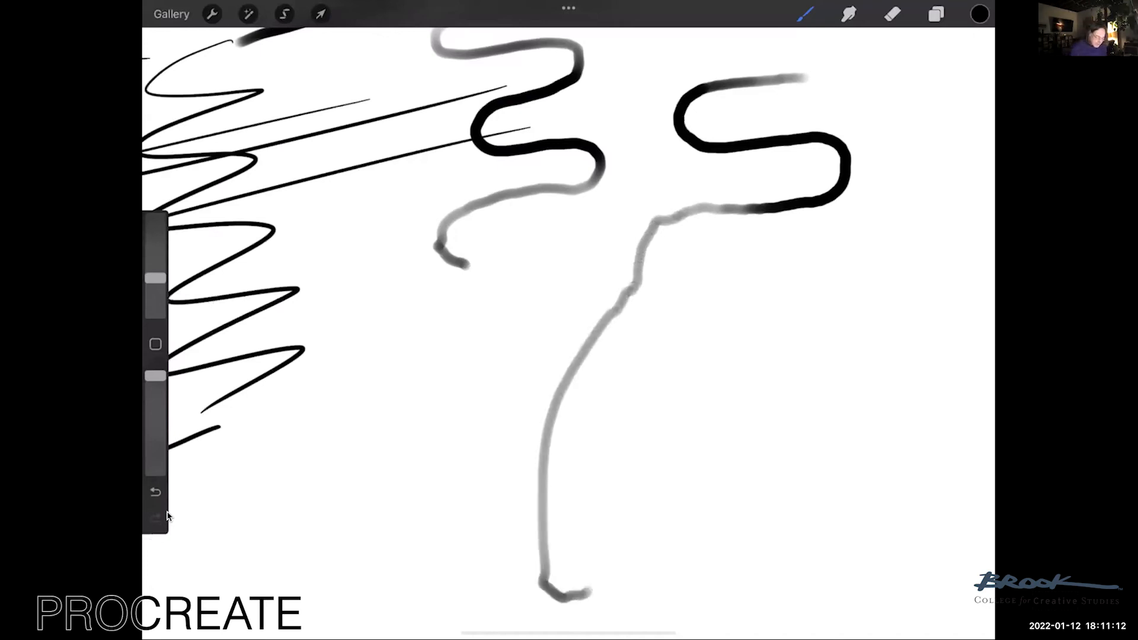
# Draw several wobbly, heavy black test strokes on either side of the long gray curve.
pyautogui.moveTo(812, 233)
pyautogui.mouseDown()
pyautogui.moveTo(793, 297)
pyautogui.moveTo(789, 471)
pyautogui.moveTo(745, 380)
pyautogui.moveTo(733, 294)
pyautogui.moveTo(781, 277)
pyautogui.mouseUp()
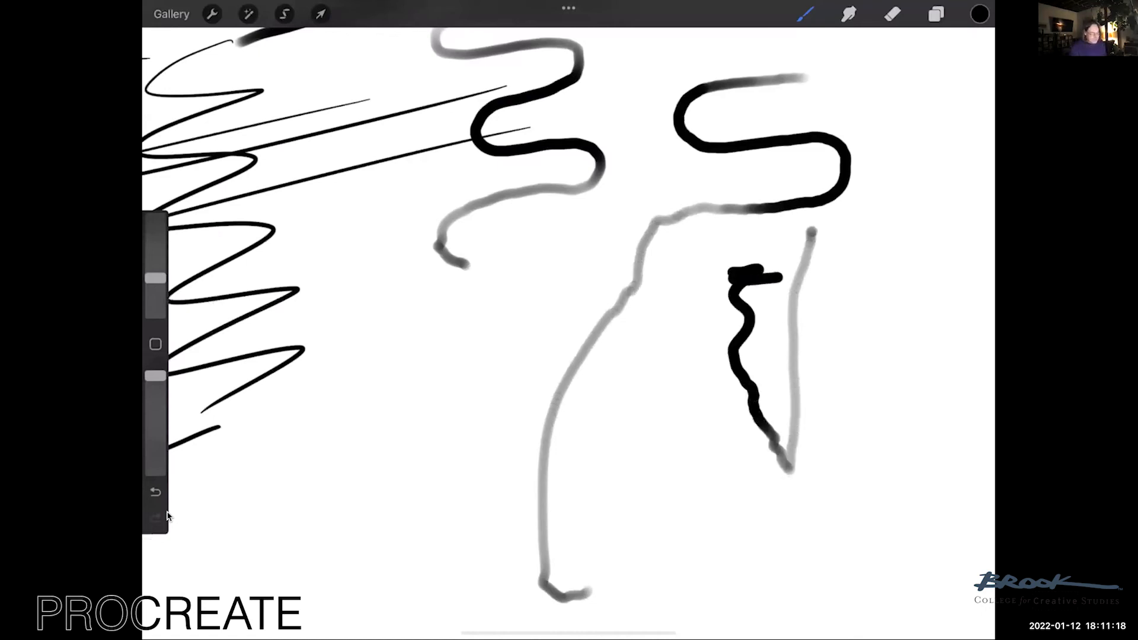
pyautogui.moveTo(458, 336); pyautogui.dragTo(515, 277)
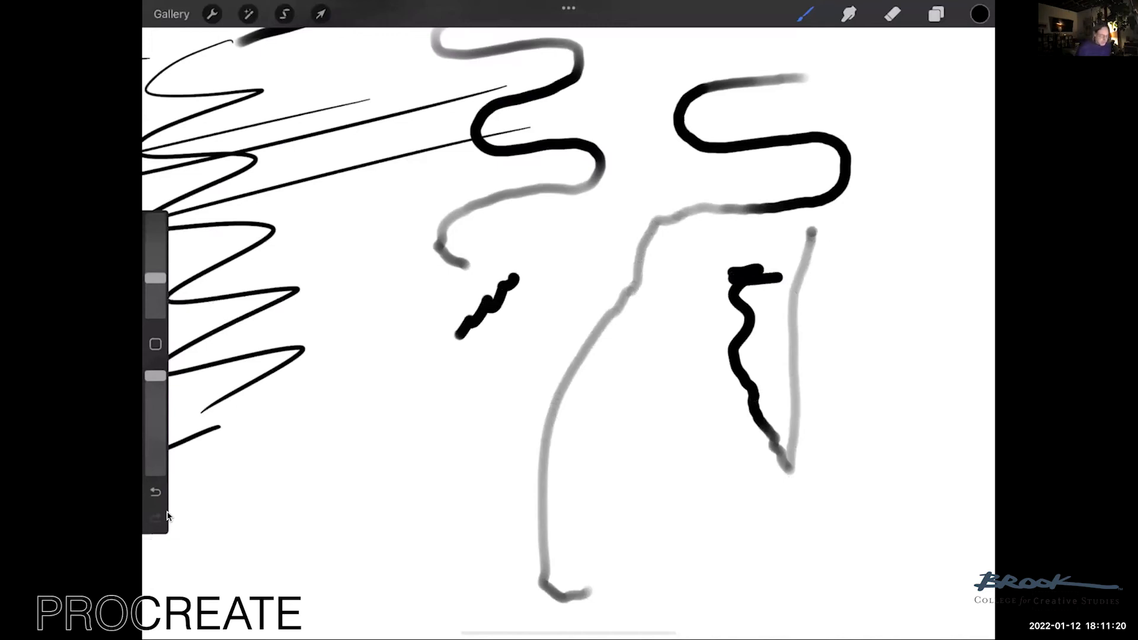
pyautogui.moveTo(593, 210); pyautogui.dragTo(487, 426)
pyautogui.moveTo(595, 209); pyautogui.dragTo(529, 331)
# Draw a nearly vertical black stroke and four slanted parallel strokes between the wobbly lines.
pyautogui.moveTo(705, 248)
pyautogui.mouseDown()
pyautogui.moveTo(684, 336)
pyautogui.moveTo(691, 469)
pyautogui.mouseUp()
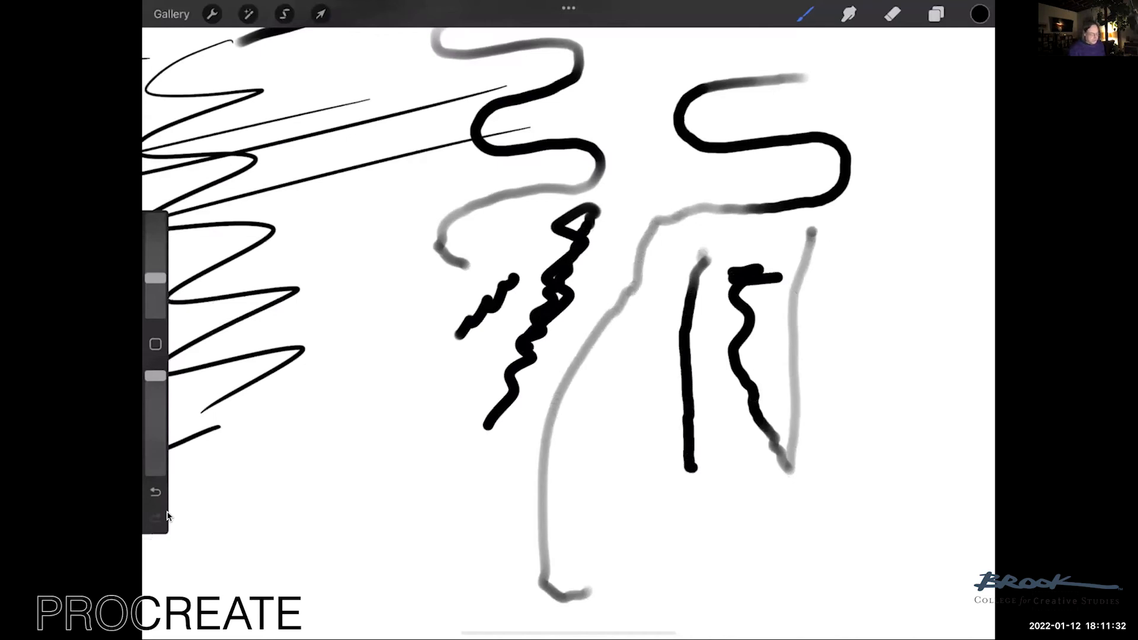
pyautogui.moveTo(672, 270); pyautogui.dragTo(613, 415)
pyautogui.moveTo(667, 320); pyautogui.dragTo(622, 465)
pyautogui.moveTo(663, 361); pyautogui.dragTo(633, 522)
pyautogui.moveTo(663, 420); pyautogui.dragTo(649, 548)
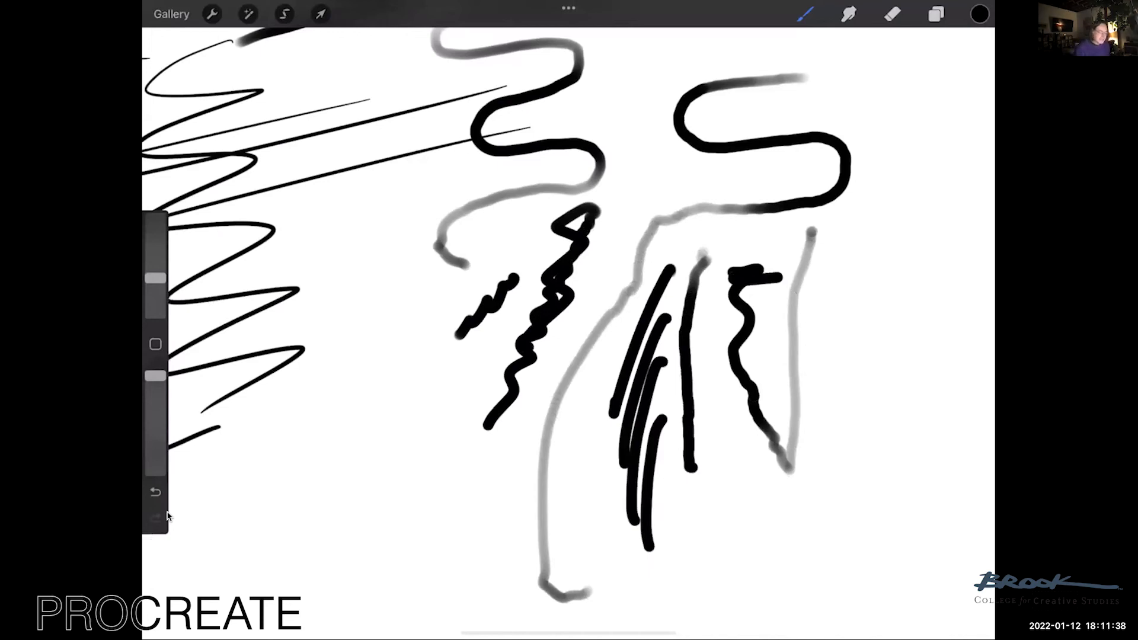
# In the brush's Stabilization settings, set the StreamLine amount to 1% and draw two test strokes on the drawing pad.
pyautogui.click(806, 13)
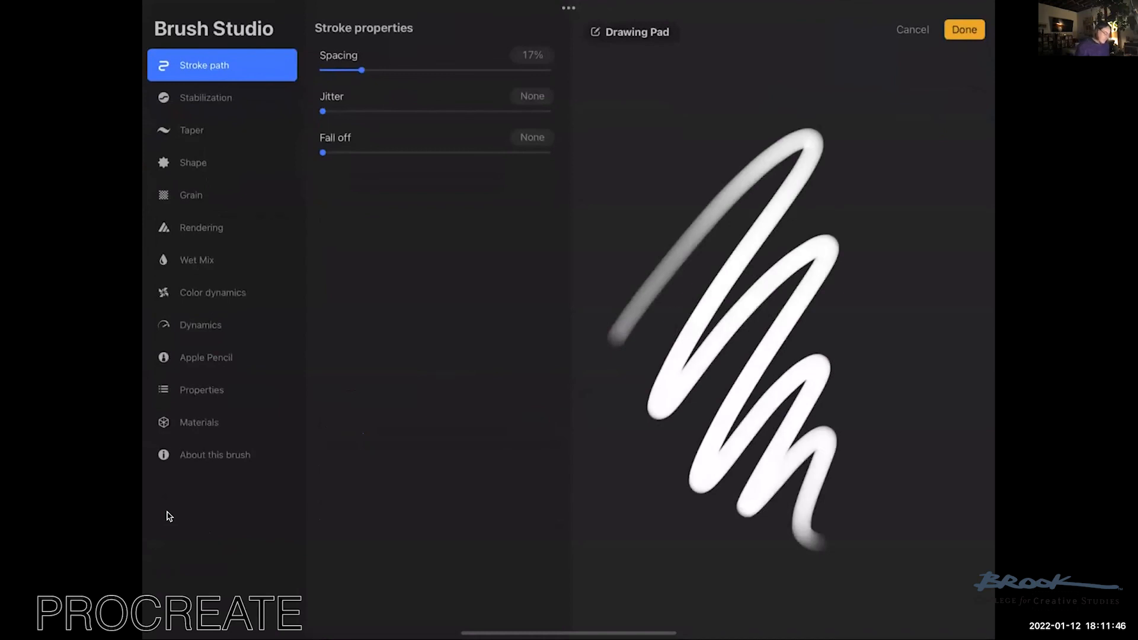
pyautogui.click(222, 98)
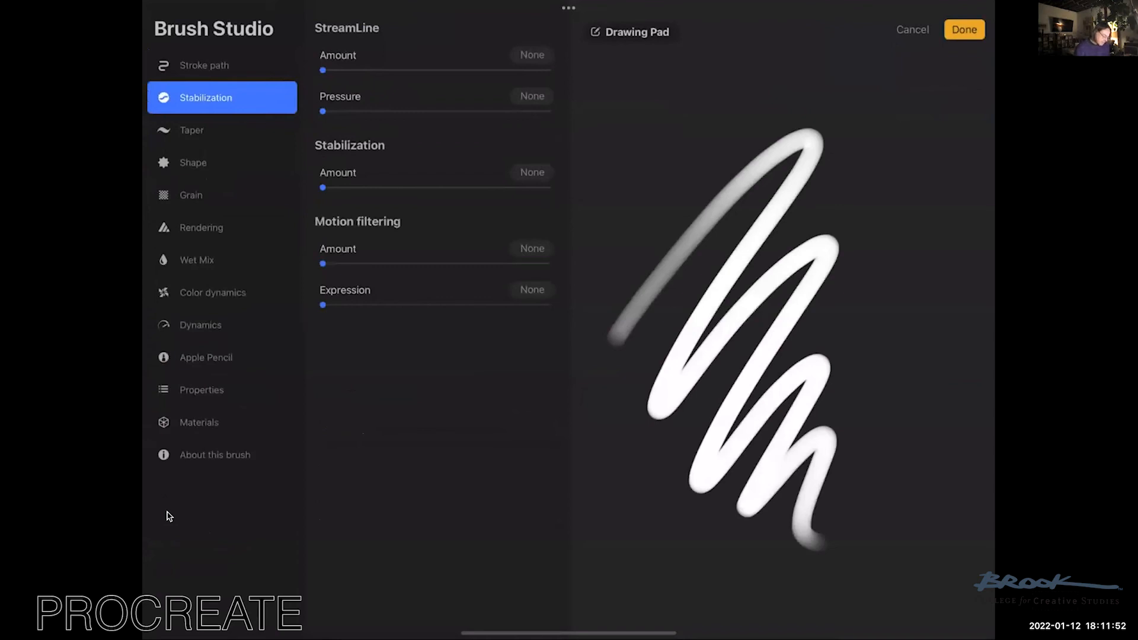
pyautogui.moveTo(322, 70)
pyautogui.mouseDown()
pyautogui.moveTo(399, 70)
pyautogui.moveTo(324, 70)
pyautogui.mouseUp()
pyautogui.click(737, 88)
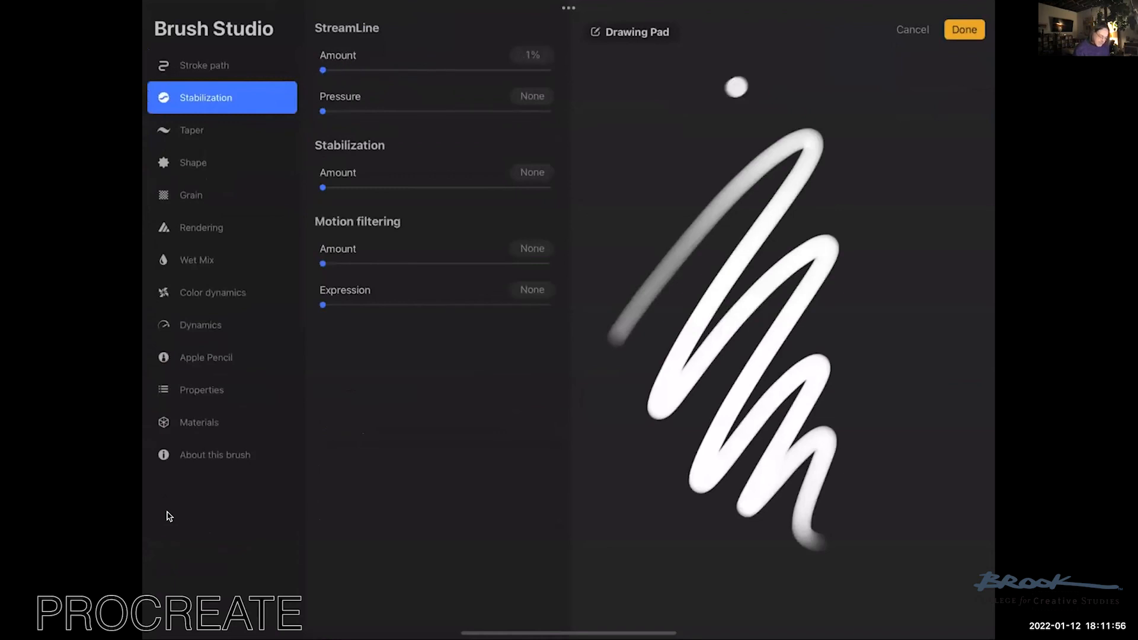
pyautogui.moveTo(740, 87)
pyautogui.mouseDown()
pyautogui.moveTo(662, 134)
pyautogui.moveTo(637, 169)
pyautogui.mouseUp()
pyautogui.moveTo(893, 106); pyautogui.dragTo(817, 240)
# Set the brush's Stabilization amount to 82% and draw a wavy stroke, an S-curve and small dabs on the drawing pad.
pyautogui.moveTo(323, 70)
pyautogui.mouseDown()
pyautogui.moveTo(368, 70)
pyautogui.moveTo(324, 70)
pyautogui.mouseUp()
pyautogui.moveTo(322, 111)
pyautogui.mouseDown()
pyautogui.moveTo(394, 111)
pyautogui.moveTo(322, 111)
pyautogui.mouseUp()
pyautogui.moveTo(322, 187)
pyautogui.mouseDown()
pyautogui.moveTo(480, 188)
pyautogui.moveTo(337, 187)
pyautogui.moveTo(470, 188)
pyautogui.moveTo(348, 187)
pyautogui.mouseUp()
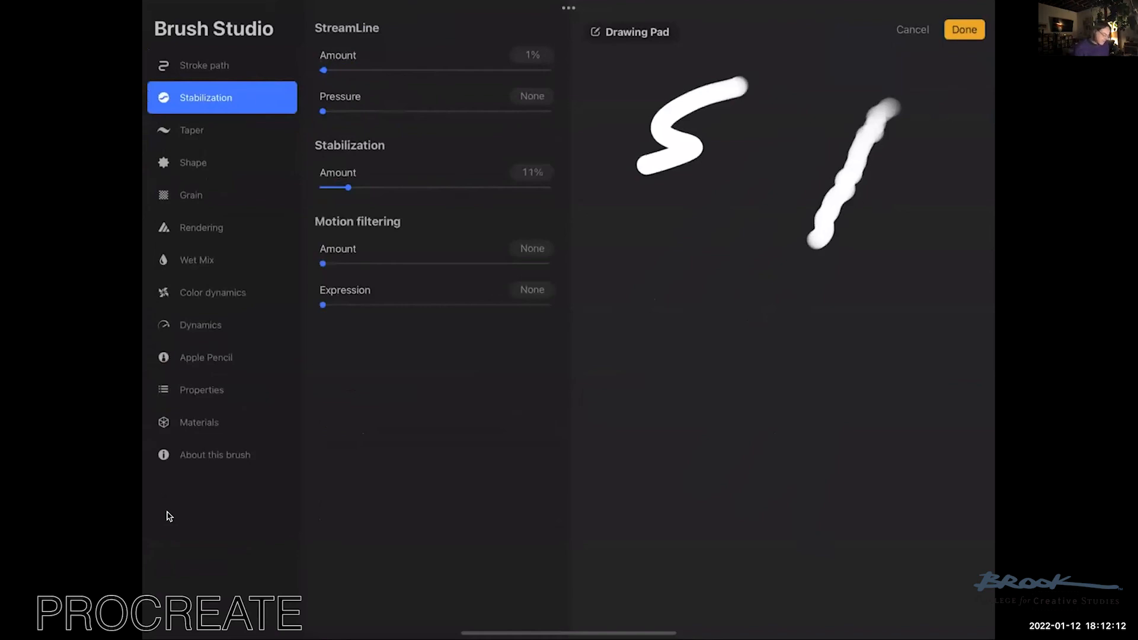
pyautogui.moveTo(348, 188); pyautogui.dragTo(508, 187)
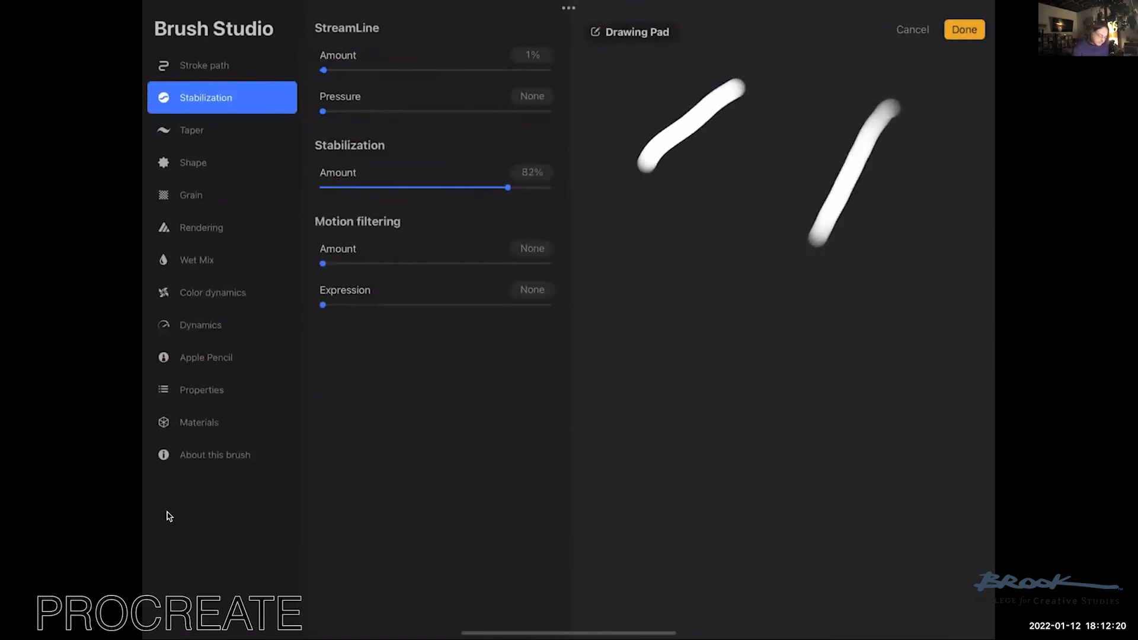
pyautogui.moveTo(617, 373)
pyautogui.mouseDown()
pyautogui.moveTo(851, 327)
pyautogui.moveTo(867, 304)
pyautogui.mouseUp()
pyautogui.moveTo(686, 430); pyautogui.dragTo(703, 418)
pyautogui.moveTo(617, 573)
pyautogui.mouseDown()
pyautogui.moveTo(673, 488)
pyautogui.moveTo(717, 484)
pyautogui.moveTo(788, 566)
pyautogui.moveTo(826, 552)
pyautogui.moveTo(842, 533)
pyautogui.moveTo(844, 430)
pyautogui.moveTo(862, 380)
pyautogui.moveTo(894, 355)
pyautogui.moveTo(972, 355)
pyautogui.mouseUp()
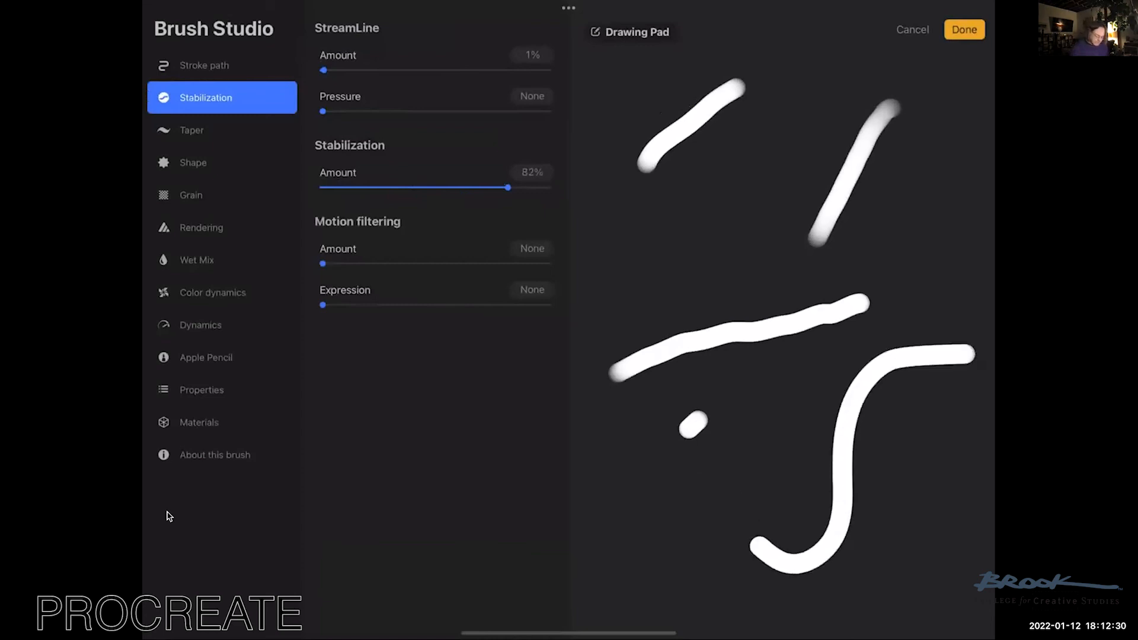
pyautogui.click(862, 603)
# Lower the brush's Stabilization amount to 27% and open and close the drawing pad settings.
pyautogui.moveTo(508, 187); pyautogui.dragTo(383, 187)
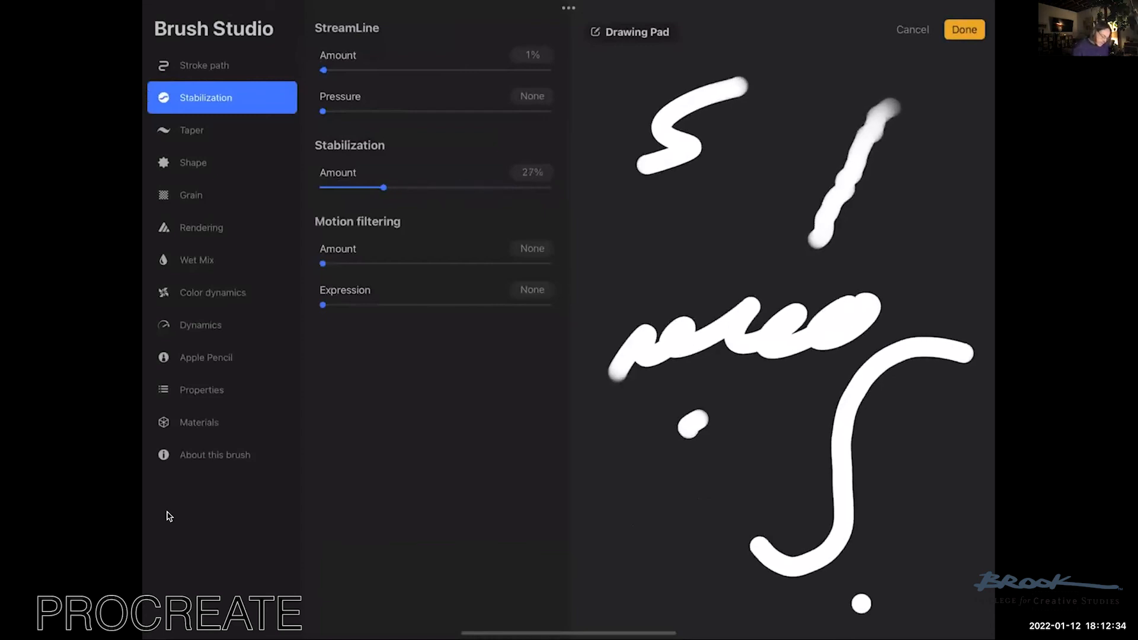
pyautogui.click(631, 31)
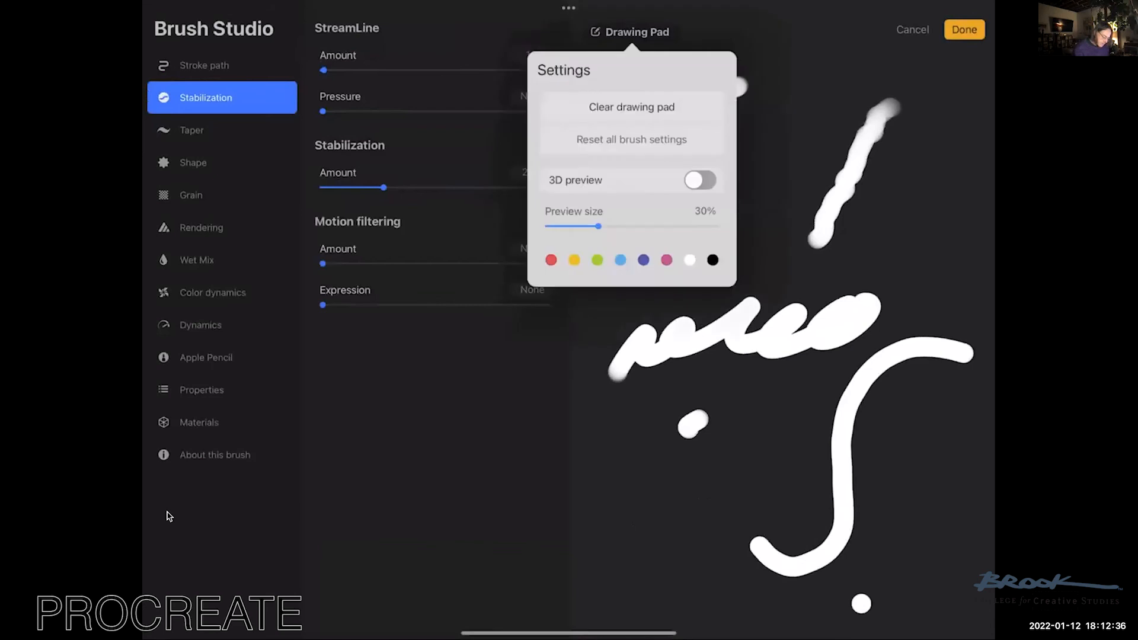
pyautogui.moveTo(741, 86); pyautogui.dragTo(640, 168)
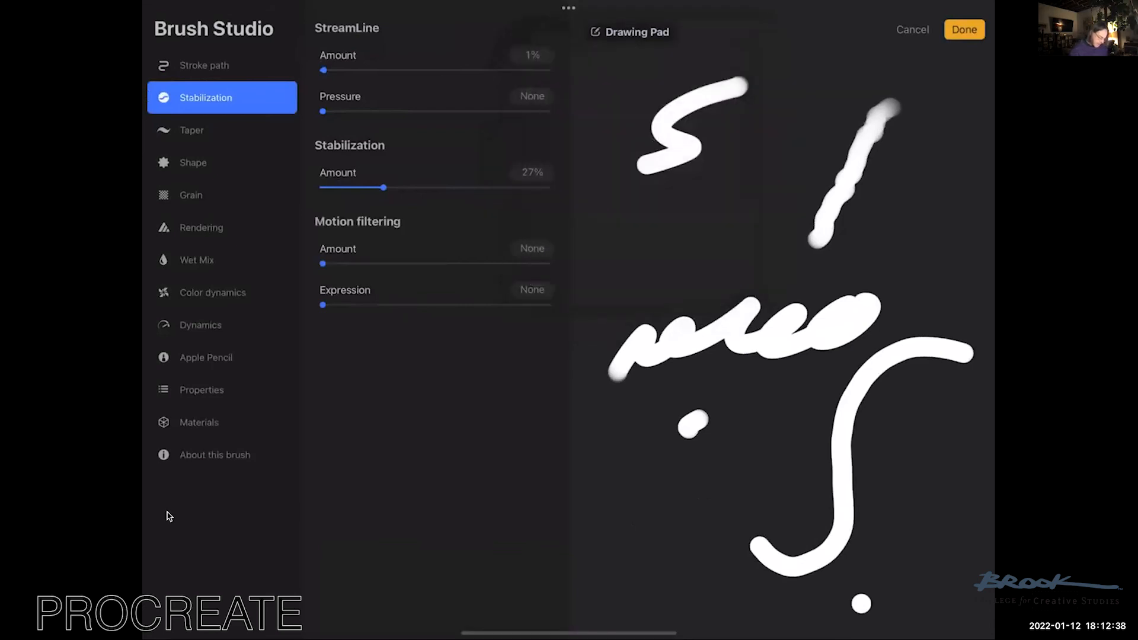
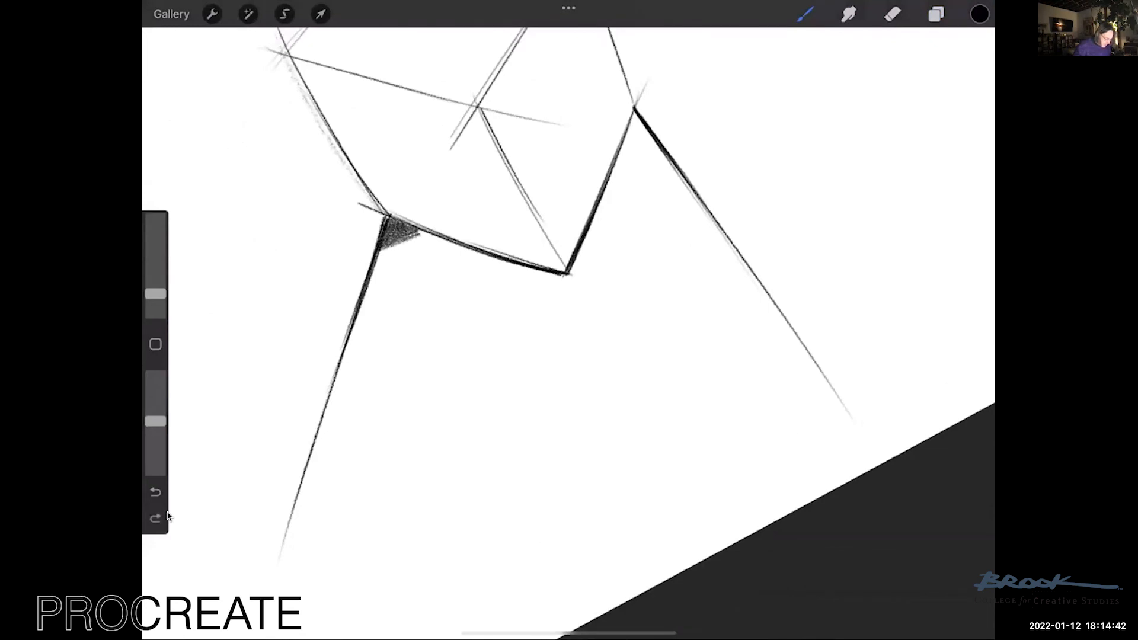
# Hatch the cube's cast shadow with pencil strokes between the two shadow lines, darkest against the cube's lower edges.
pyautogui.moveTo(370, 273)
pyautogui.mouseDown()
pyautogui.moveTo(462, 247)
pyautogui.moveTo(366, 294)
pyautogui.moveTo(493, 255)
pyautogui.moveTo(360, 314)
pyautogui.moveTo(514, 264)
pyautogui.moveTo(354, 338)
pyautogui.moveTo(539, 273)
pyautogui.moveTo(353, 355)
pyautogui.mouseUp()
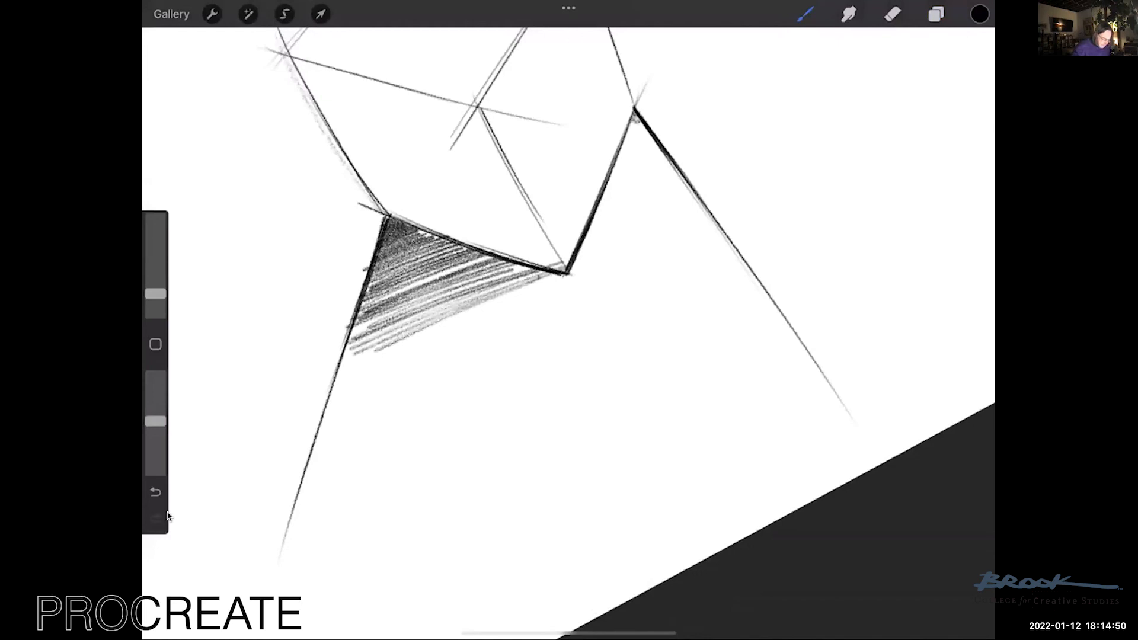
pyautogui.moveTo(629, 130)
pyautogui.mouseDown()
pyautogui.moveTo(652, 149)
pyautogui.moveTo(617, 161)
pyautogui.moveTo(662, 169)
pyautogui.moveTo(607, 179)
pyautogui.moveTo(670, 189)
pyautogui.moveTo(605, 199)
pyautogui.moveTo(682, 209)
pyautogui.moveTo(578, 232)
pyautogui.moveTo(702, 204)
pyautogui.moveTo(557, 261)
pyautogui.moveTo(724, 212)
pyautogui.moveTo(356, 356)
pyautogui.moveTo(765, 225)
pyautogui.moveTo(320, 403)
pyautogui.moveTo(801, 243)
pyautogui.moveTo(311, 453)
pyautogui.mouseUp()
pyautogui.moveTo(821, 282); pyautogui.dragTo(365, 424)
pyautogui.moveTo(572, 393); pyautogui.dragTo(338, 489)
pyautogui.moveTo(788, 332); pyautogui.dragTo(727, 351)
pyautogui.scroll(-5, 569, 320)
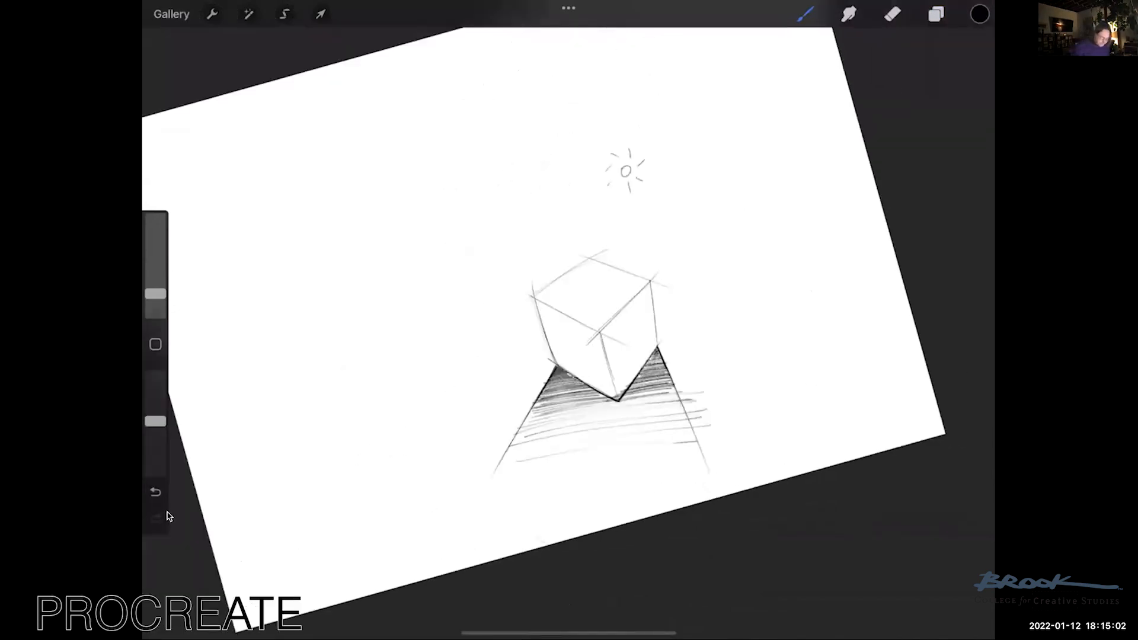
# Extend the shadow hatching toward its far end with long, lighter strokes spanning both shadow lines.
pyautogui.scroll(5, 569, 320)
pyautogui.moveTo(578, 243)
pyautogui.mouseDown()
pyautogui.moveTo(279, 331)
pyautogui.moveTo(306, 329)
pyautogui.mouseUp()
pyautogui.moveTo(582, 265); pyautogui.dragTo(270, 362)
pyautogui.moveTo(604, 288); pyautogui.dragTo(260, 391)
pyautogui.moveTo(626, 323)
pyautogui.mouseDown()
pyautogui.moveTo(272, 412)
pyautogui.moveTo(404, 380)
pyautogui.mouseUp()
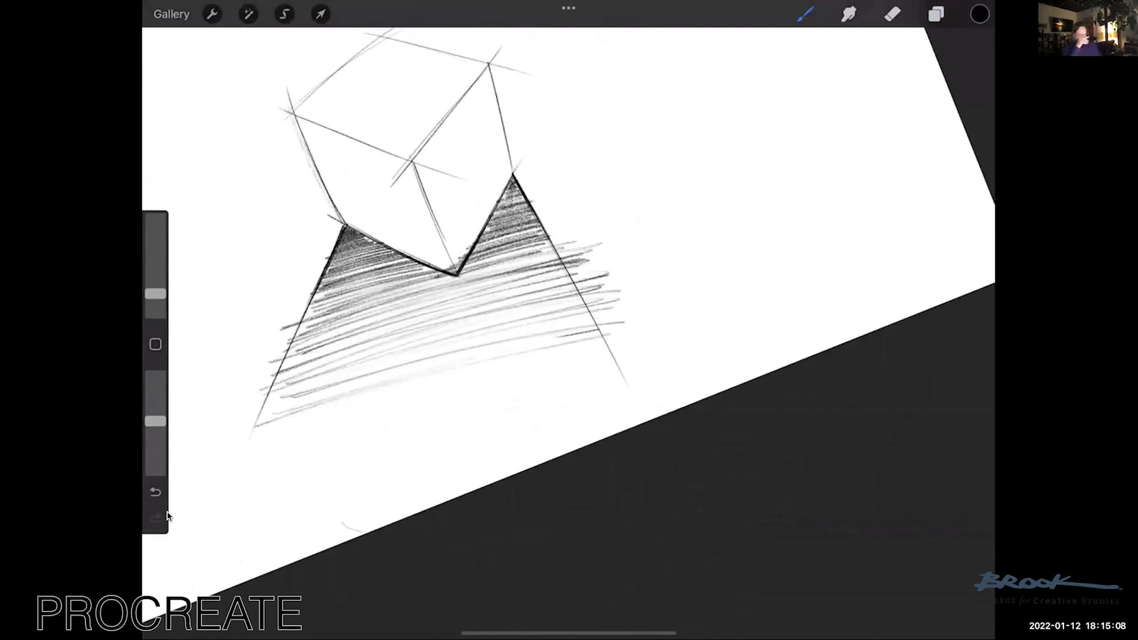
pyautogui.scroll(-3, 450, 285)
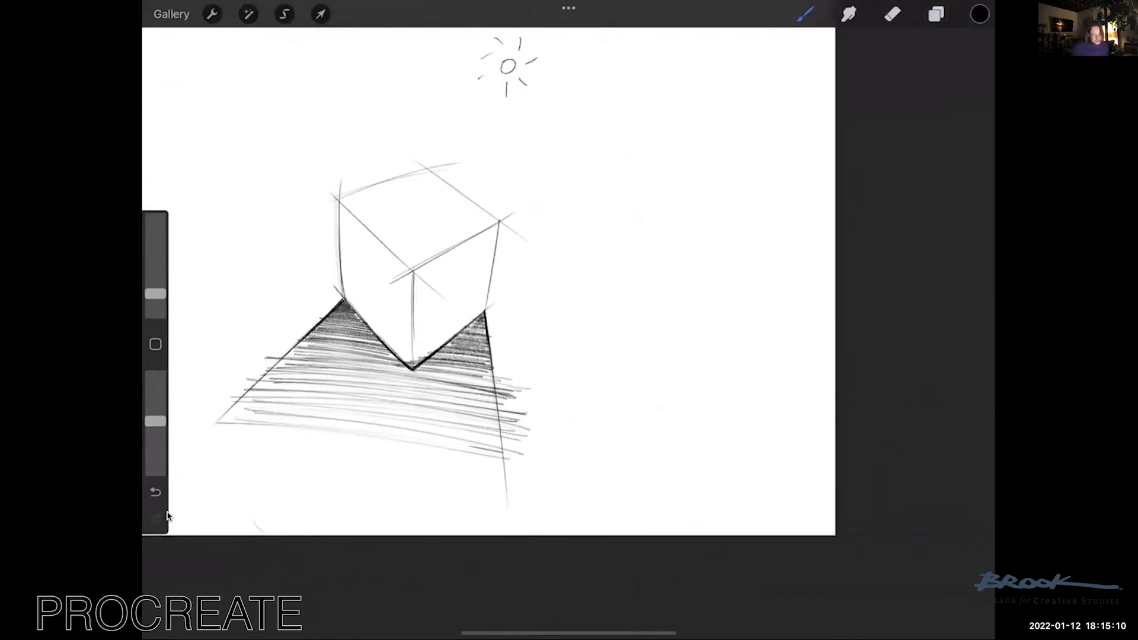
# Draw a looping wavy line with three parallel slanted lines beneath it, in the empty area beside the cube.
pyautogui.scroll(2, 451, 332)
pyautogui.scroll(1, 451, 332)
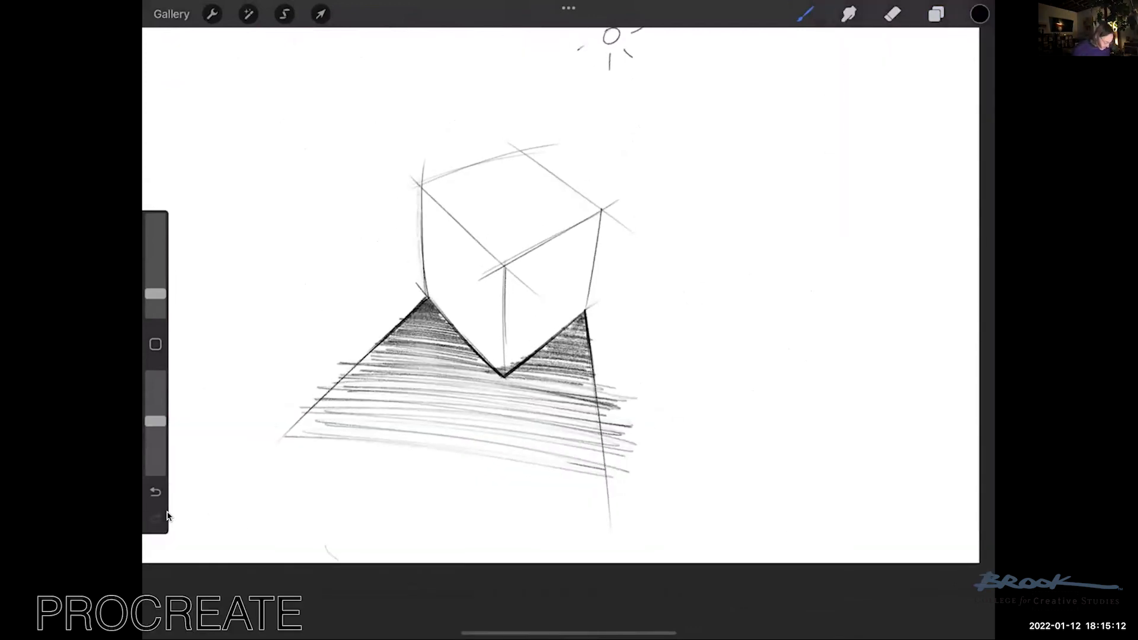
pyautogui.scroll(-2, 450, 284)
pyautogui.scroll(5, 415, 308)
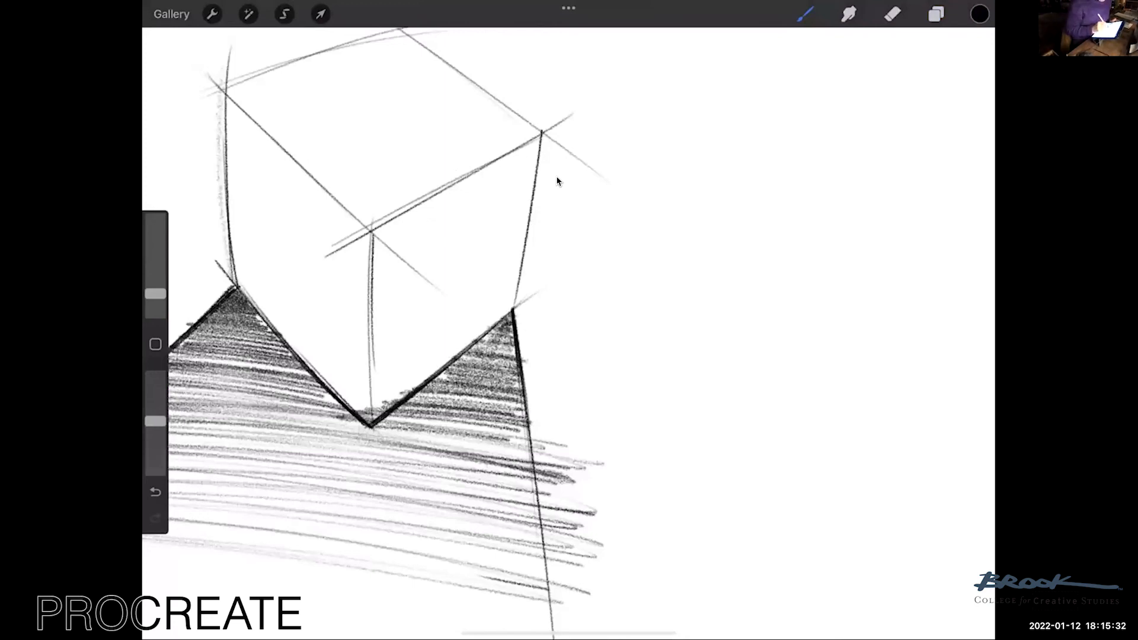
pyautogui.moveTo(623, 304)
pyautogui.mouseDown()
pyautogui.moveTo(771, 213)
pyautogui.moveTo(863, 181)
pyautogui.moveTo(843, 304)
pyautogui.moveTo(642, 337)
pyautogui.moveTo(827, 312)
pyautogui.mouseUp()
pyautogui.moveTo(647, 368); pyautogui.dragTo(823, 329)
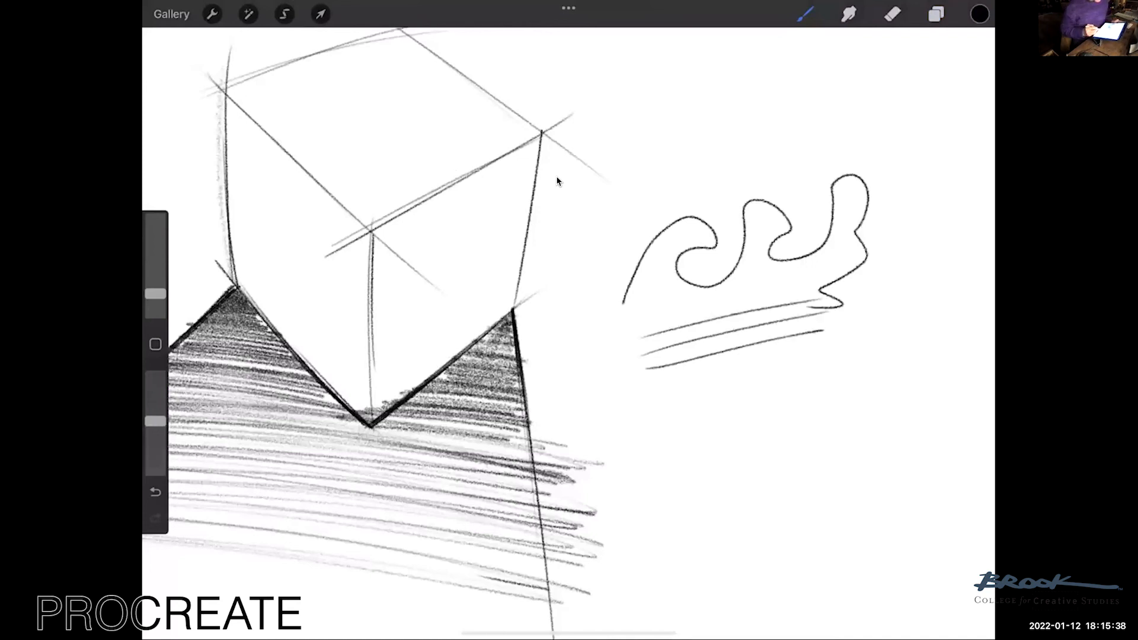
# Shade a soft, broad pencil patch below the three parallel test lines.
pyautogui.moveTo(641, 433); pyautogui.dragTo(808, 385)
pyautogui.moveTo(628, 439)
pyautogui.mouseDown()
pyautogui.moveTo(860, 369)
pyautogui.moveTo(622, 444)
pyautogui.moveTo(845, 391)
pyautogui.mouseUp()
pyautogui.moveTo(639, 457)
pyautogui.mouseDown()
pyautogui.moveTo(831, 415)
pyautogui.moveTo(655, 475)
pyautogui.moveTo(795, 465)
pyautogui.mouseUp()
pyautogui.moveTo(866, 428); pyautogui.dragTo(658, 462)
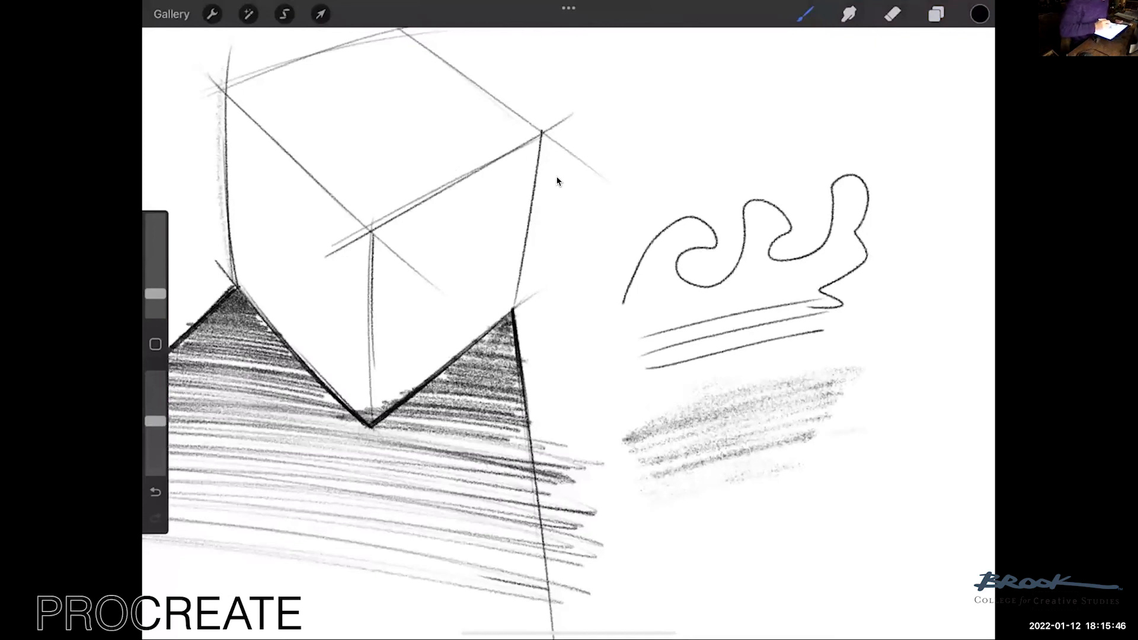
# Shade the cube's right face with diagonal pencil strokes, darkest near its upper inner corner.
pyautogui.moveTo(374, 249); pyautogui.dragTo(413, 208)
pyautogui.moveTo(368, 273); pyautogui.dragTo(462, 172)
pyautogui.moveTo(367, 300); pyautogui.dragTo(489, 166)
pyautogui.moveTo(423, 258); pyautogui.dragTo(510, 153)
pyautogui.moveTo(379, 335); pyautogui.dragTo(511, 157)
pyautogui.moveTo(373, 367); pyautogui.dragTo(525, 155)
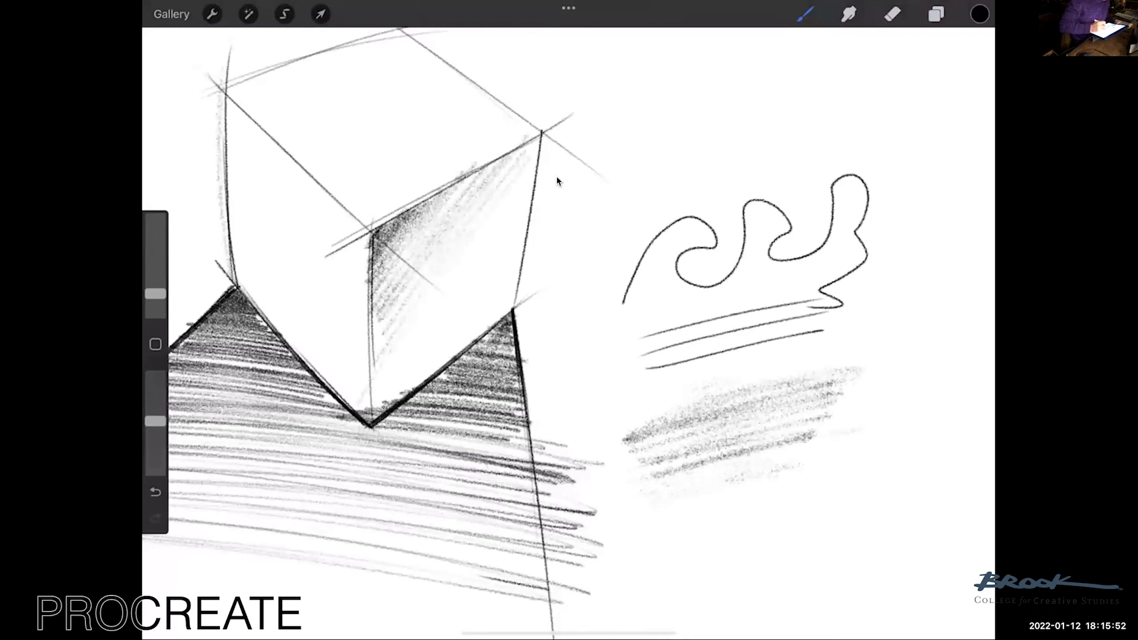
# Continue the light shading across the lower part of the cube's right face.
pyautogui.moveTo(394, 398); pyautogui.dragTo(511, 291)
pyautogui.moveTo(466, 359); pyautogui.dragTo(519, 297)
pyautogui.moveTo(372, 232)
pyautogui.mouseDown()
pyautogui.moveTo(501, 386)
pyautogui.moveTo(478, 358)
pyautogui.moveTo(516, 373)
pyautogui.mouseUp()
pyautogui.moveTo(712, 356); pyautogui.dragTo(682, 237)
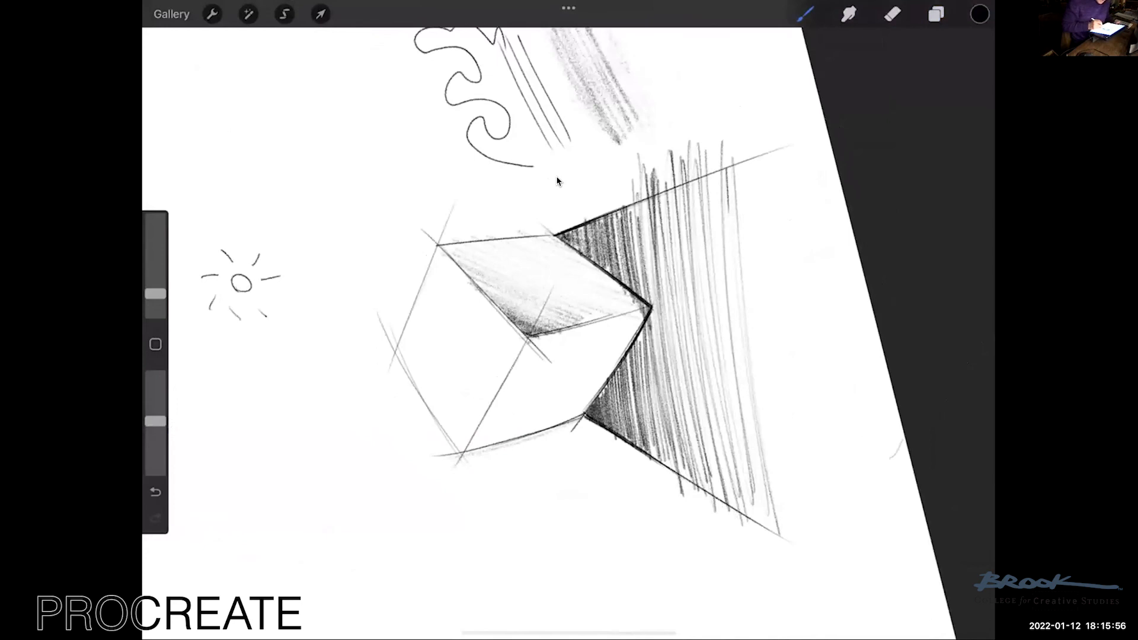
# Rotate the canvas and hatch the cube's left face with long diagonal strokes, darkest along the central edge.
pyautogui.moveTo(531, 339); pyautogui.dragTo(512, 372)
pyautogui.moveTo(575, 329); pyautogui.dragTo(499, 396)
pyautogui.moveTo(611, 320)
pyautogui.mouseDown()
pyautogui.moveTo(484, 415)
pyautogui.moveTo(457, 463)
pyautogui.mouseUp()
pyautogui.moveTo(648, 308)
pyautogui.mouseDown()
pyautogui.moveTo(469, 455)
pyautogui.moveTo(509, 430)
pyautogui.mouseUp()
pyautogui.moveTo(634, 338); pyautogui.dragTo(519, 439)
pyautogui.moveTo(623, 362)
pyautogui.mouseDown()
pyautogui.moveTo(557, 427)
pyautogui.moveTo(682, 385)
pyautogui.mouseUp()
pyautogui.moveTo(657, 329)
pyautogui.mouseDown()
pyautogui.moveTo(617, 375)
pyautogui.moveTo(628, 445)
pyautogui.mouseUp()
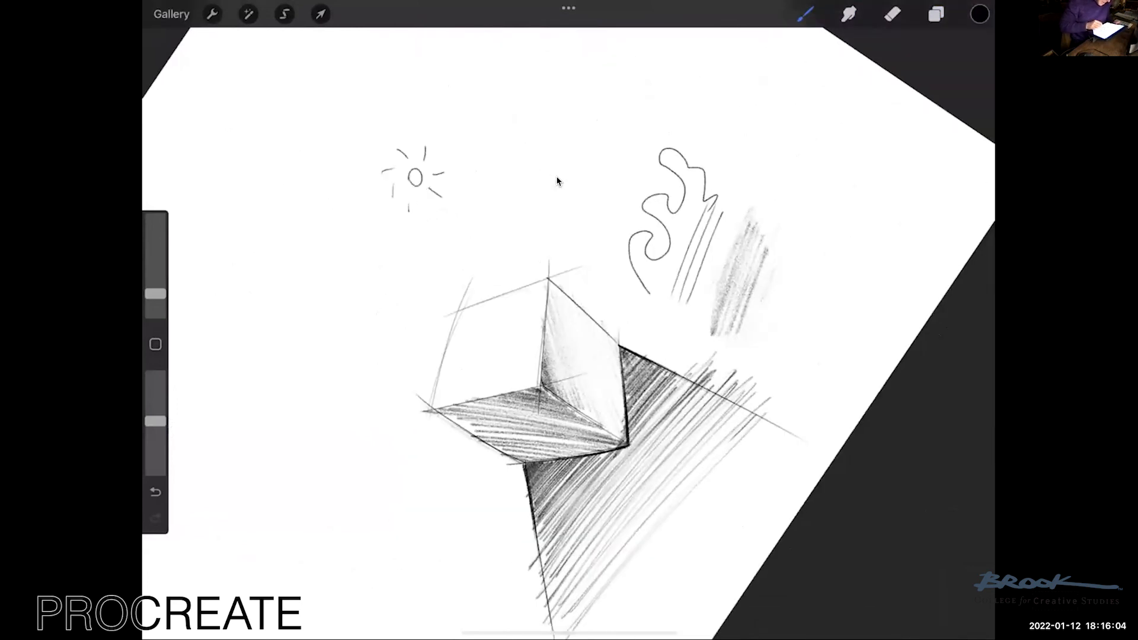
# Lightly hatch the cube's top face, fading away from its front corner.
pyautogui.moveTo(619, 347); pyautogui.dragTo(653, 314)
pyautogui.moveTo(504, 359)
pyautogui.mouseDown()
pyautogui.moveTo(531, 338)
pyautogui.moveTo(530, 317)
pyautogui.mouseUp()
pyautogui.moveTo(466, 359)
pyautogui.mouseDown()
pyautogui.moveTo(534, 306)
pyautogui.moveTo(543, 282)
pyautogui.mouseUp()
pyautogui.moveTo(427, 368)
pyautogui.mouseDown()
pyautogui.moveTo(537, 273)
pyautogui.moveTo(495, 299)
pyautogui.mouseUp()
pyautogui.moveTo(531, 274); pyautogui.dragTo(551, 258)
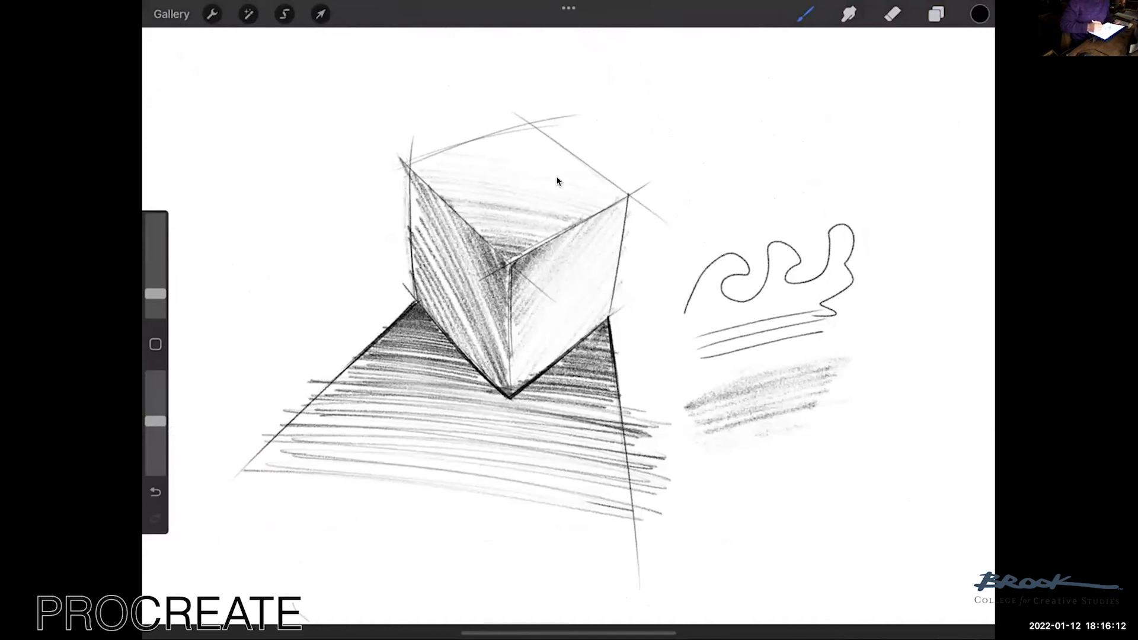
# Undo the last stroke near the right face and draw a faint wavy line across the parallel test lines.
pyautogui.moveTo(584, 263)
pyautogui.mouseDown()
pyautogui.moveTo(552, 305)
pyautogui.moveTo(590, 276)
pyautogui.mouseUp()
pyautogui.hotkey('ctrl', 'z')
pyautogui.moveTo(786, 346); pyautogui.dragTo(663, 361)
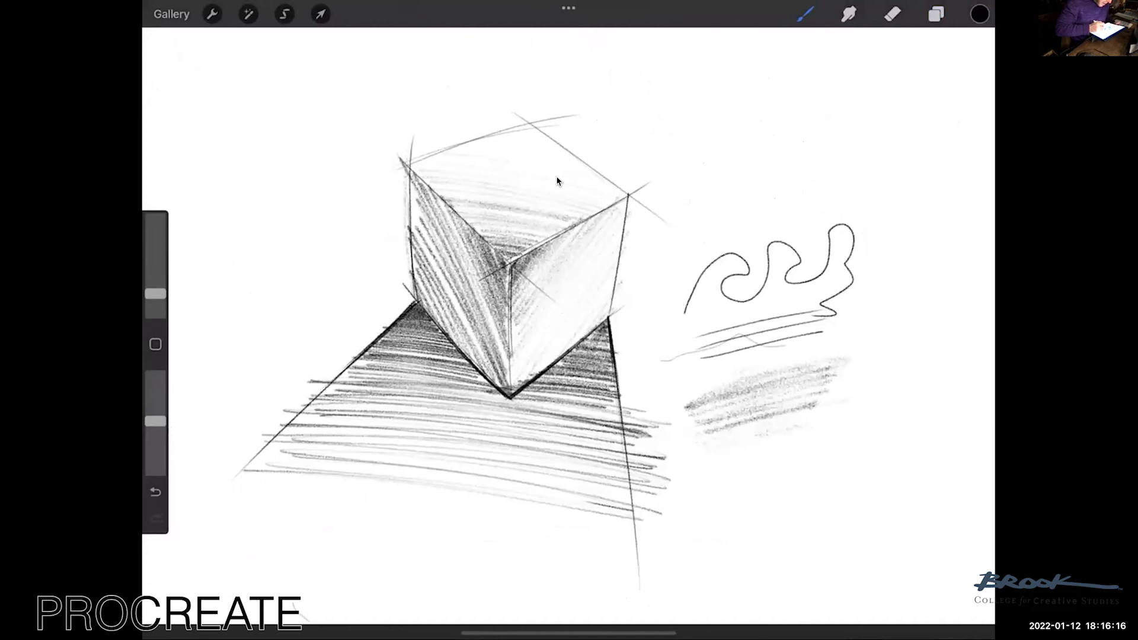
# Darken the cube's right face with denser diagonal shading over its full area.
pyautogui.moveTo(536, 246); pyautogui.dragTo(508, 312)
pyautogui.moveTo(570, 233); pyautogui.dragTo(511, 320)
pyautogui.moveTo(611, 208)
pyautogui.mouseDown()
pyautogui.moveTo(509, 344)
pyautogui.moveTo(524, 330)
pyautogui.moveTo(504, 385)
pyautogui.moveTo(514, 386)
pyautogui.mouseUp()
pyautogui.moveTo(622, 240); pyautogui.dragTo(532, 374)
pyautogui.moveTo(617, 278); pyautogui.dragTo(572, 347)
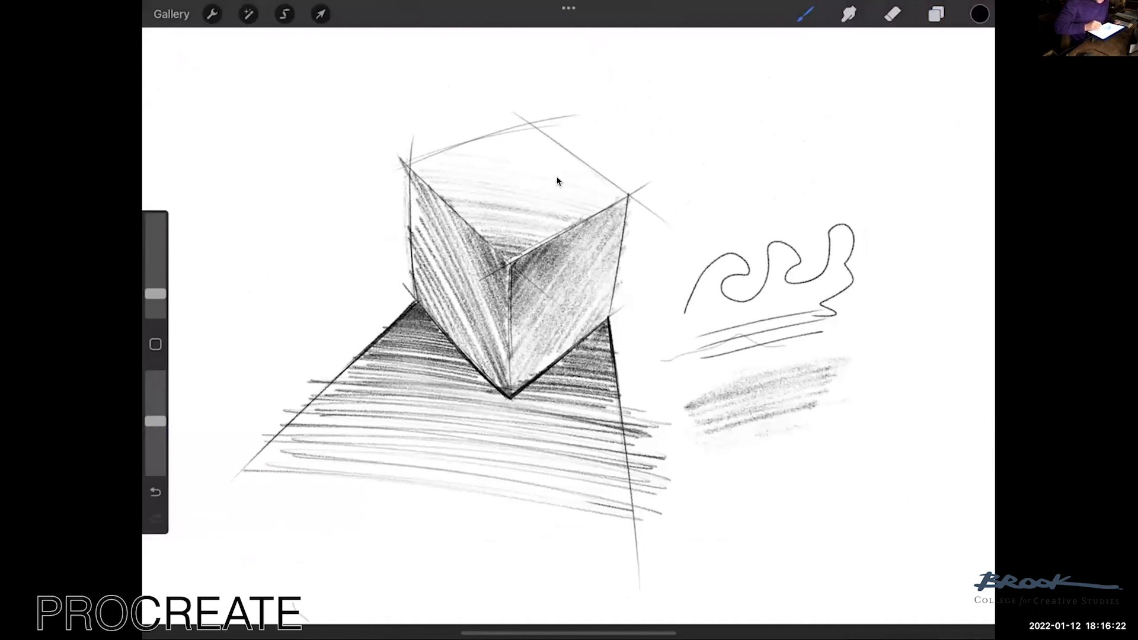
pyautogui.moveTo(516, 285); pyautogui.dragTo(616, 386)
# Add a light-direction arrow from the sun toward the cube and darken the left face, deepest at its upper inner corner.
pyautogui.moveTo(656, 442); pyautogui.dragTo(617, 449)
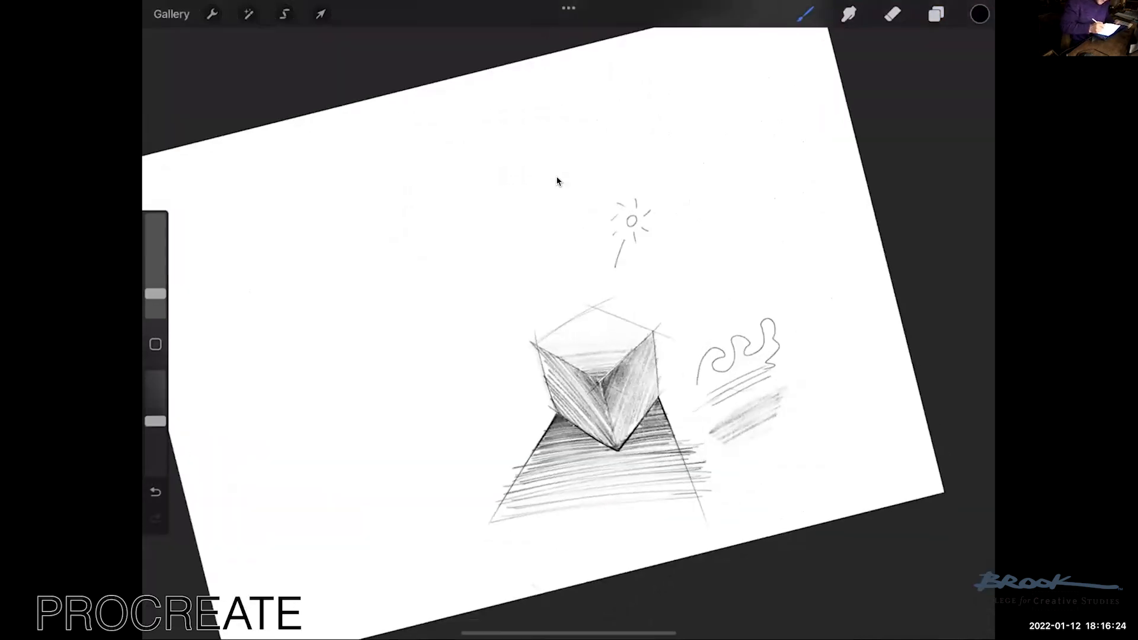
pyautogui.moveTo(598, 385)
pyautogui.mouseDown()
pyautogui.moveTo(597, 368)
pyautogui.moveTo(534, 407)
pyautogui.moveTo(415, 267)
pyautogui.moveTo(349, 306)
pyautogui.moveTo(409, 272)
pyautogui.moveTo(356, 315)
pyautogui.moveTo(415, 273)
pyautogui.moveTo(344, 332)
pyautogui.moveTo(451, 272)
pyautogui.mouseUp()
pyautogui.moveTo(332, 355)
pyautogui.mouseDown()
pyautogui.moveTo(486, 255)
pyautogui.moveTo(314, 391)
pyautogui.moveTo(534, 243)
pyautogui.moveTo(291, 427)
pyautogui.moveTo(557, 249)
pyautogui.mouseUp()
pyautogui.moveTo(309, 433); pyautogui.dragTo(536, 270)
pyautogui.moveTo(380, 412); pyautogui.dragTo(528, 297)
pyautogui.moveTo(415, 403); pyautogui.dragTo(510, 320)
pyautogui.moveTo(468, 379); pyautogui.dragTo(492, 360)
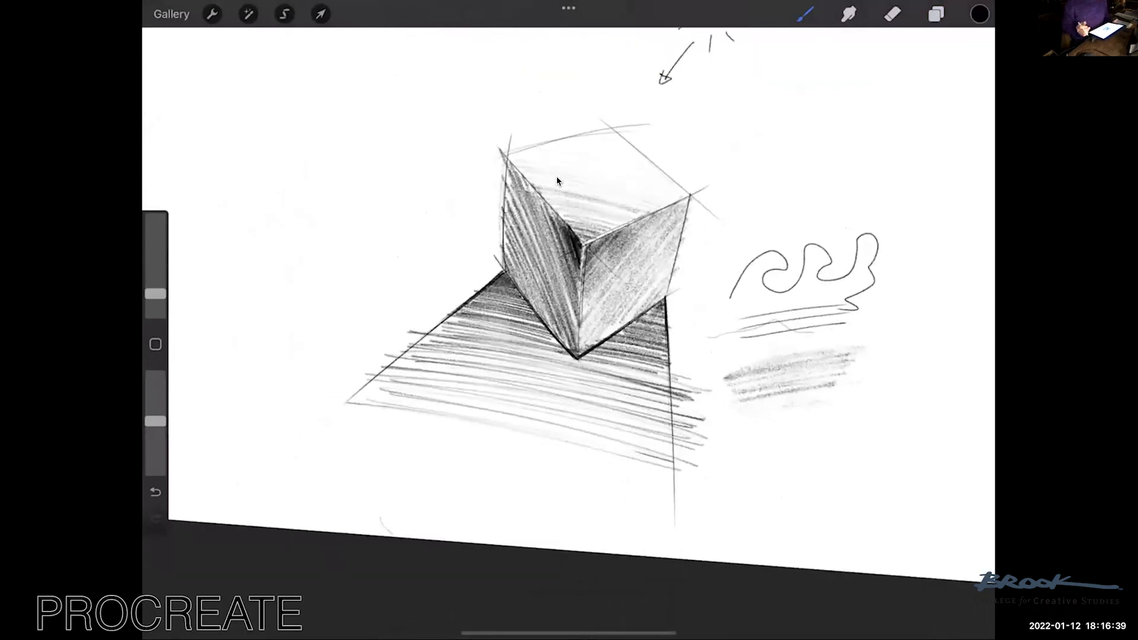
pyautogui.scroll(5, 557, 181)
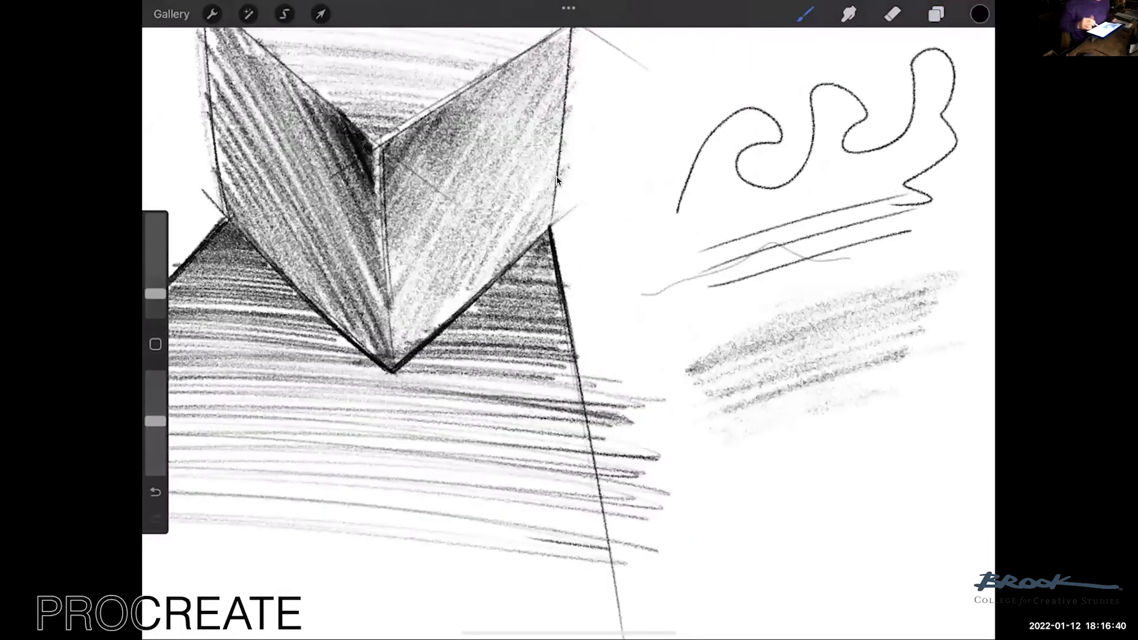
pyautogui.scroll(2, 558, 181)
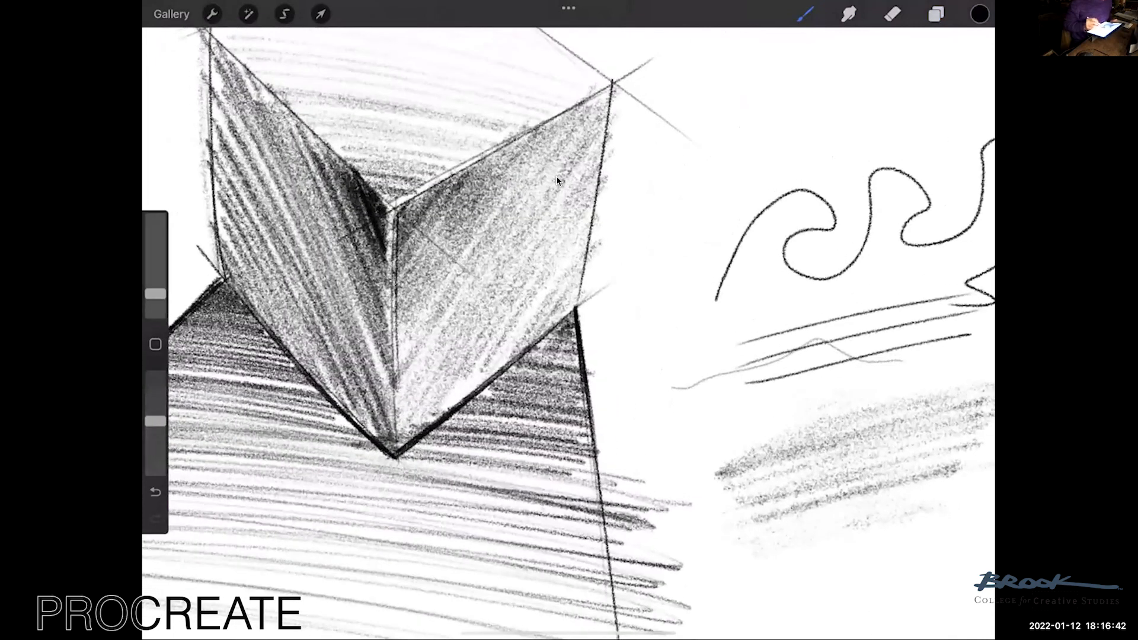
# Switch the colour to white and draw highlight lines along the shaded cube's front vertical edge and its two front top edges.
pyautogui.click(980, 14)
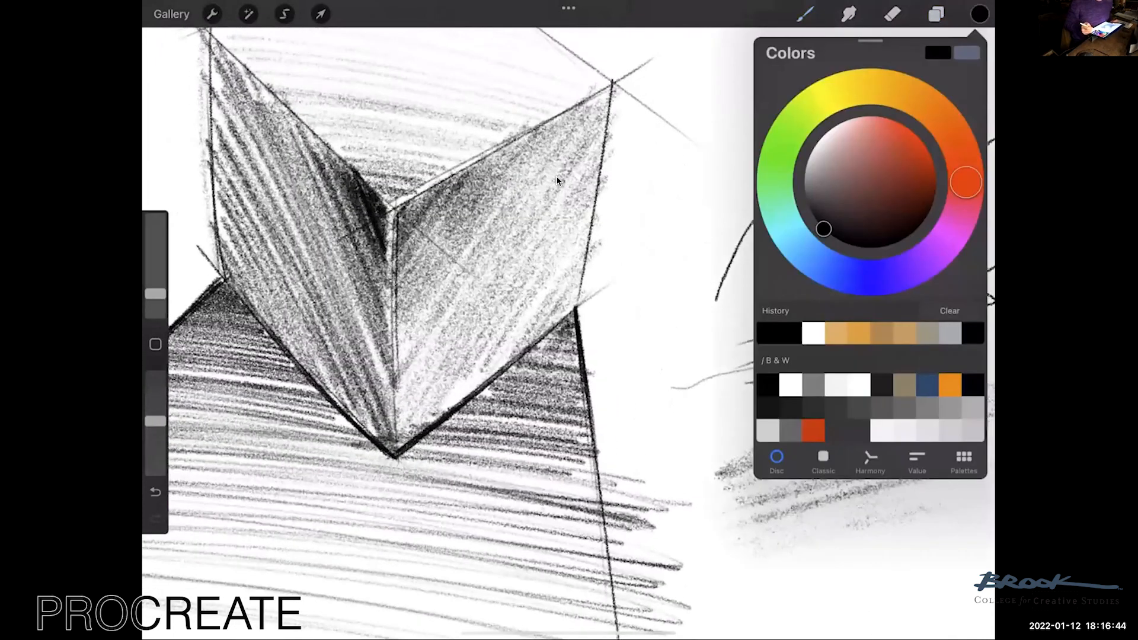
pyautogui.click(813, 333)
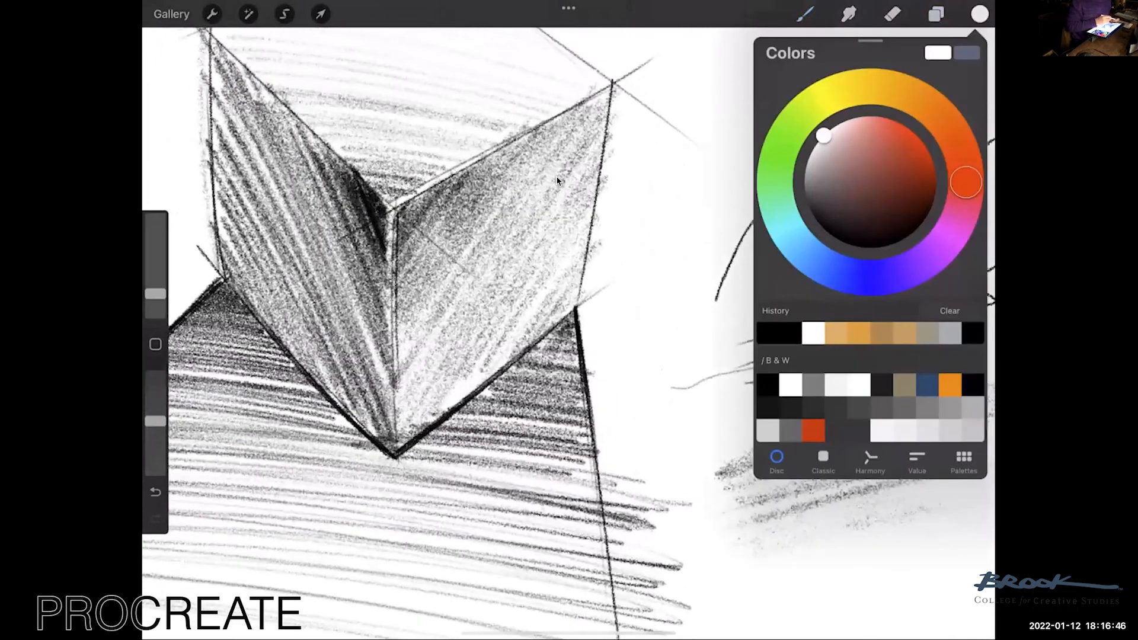
pyautogui.scroll(-2, 557, 181)
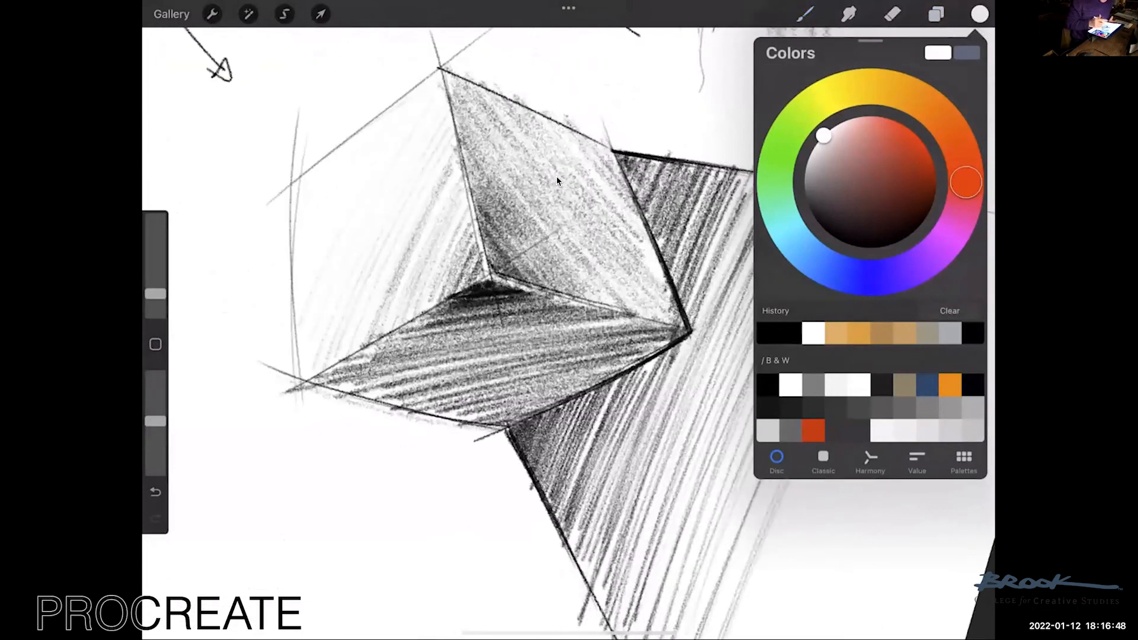
pyautogui.click(804, 13)
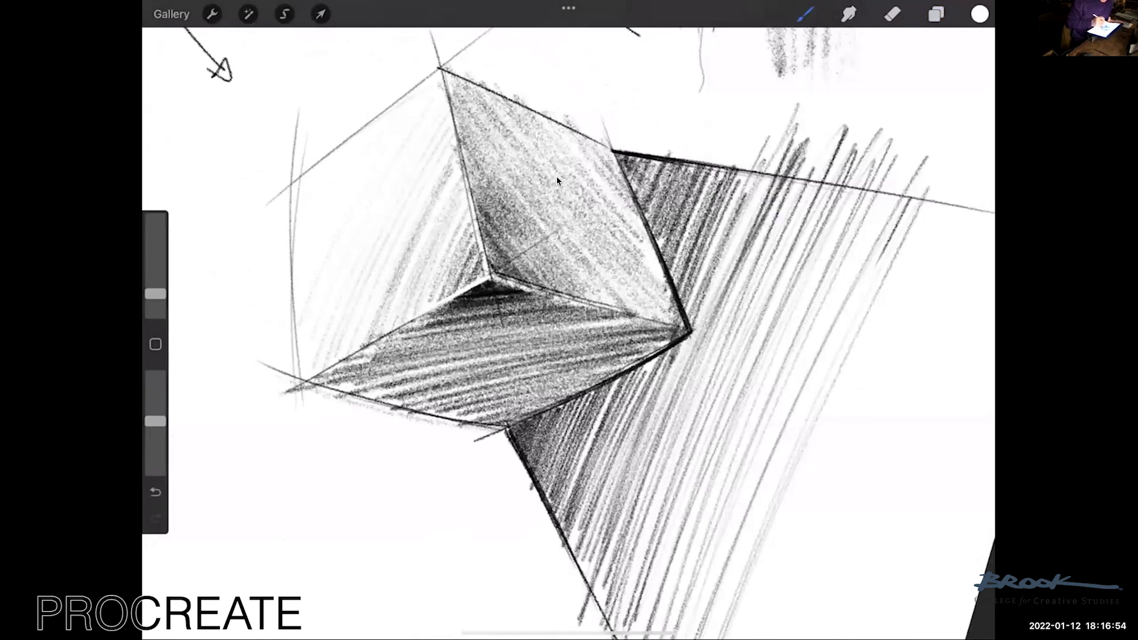
pyautogui.scroll(2, 557, 181)
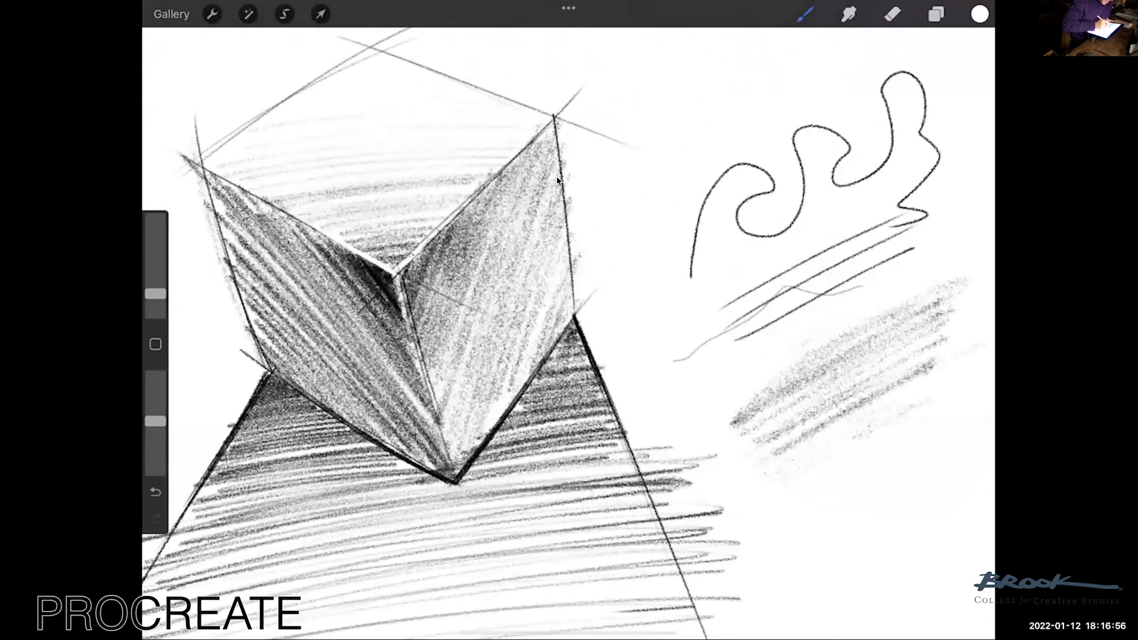
pyautogui.scroll(-2, 557, 180)
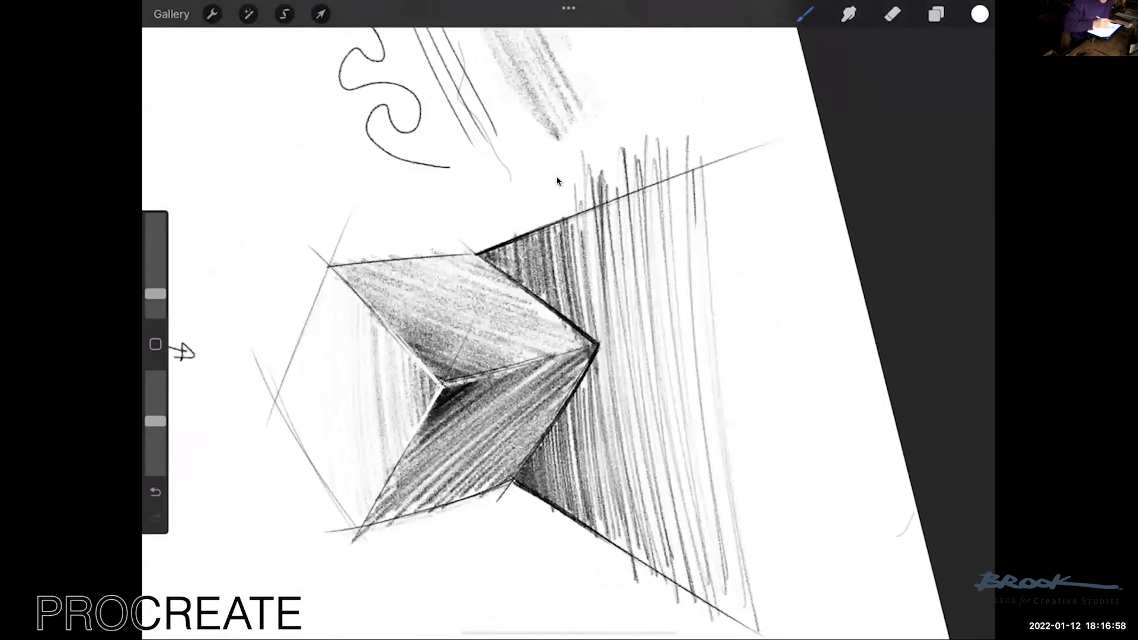
pyautogui.moveTo(382, 339)
pyautogui.mouseDown()
pyautogui.moveTo(508, 221)
pyautogui.moveTo(498, 231)
pyautogui.mouseUp()
pyautogui.moveTo(403, 321); pyautogui.dragTo(471, 257)
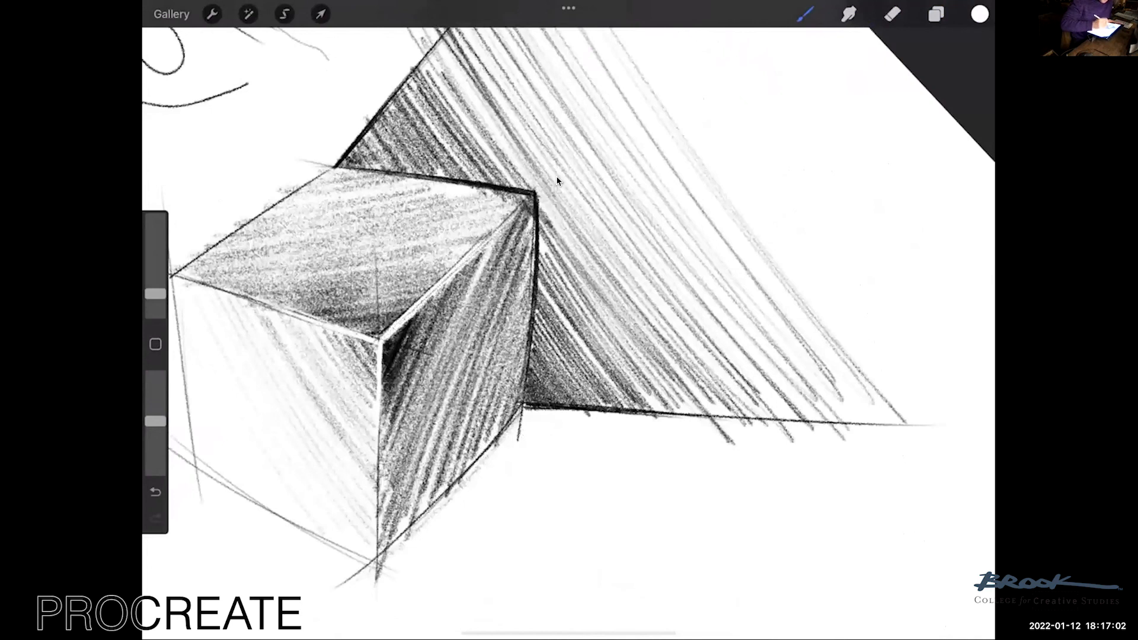
pyautogui.scroll(5, 558, 180)
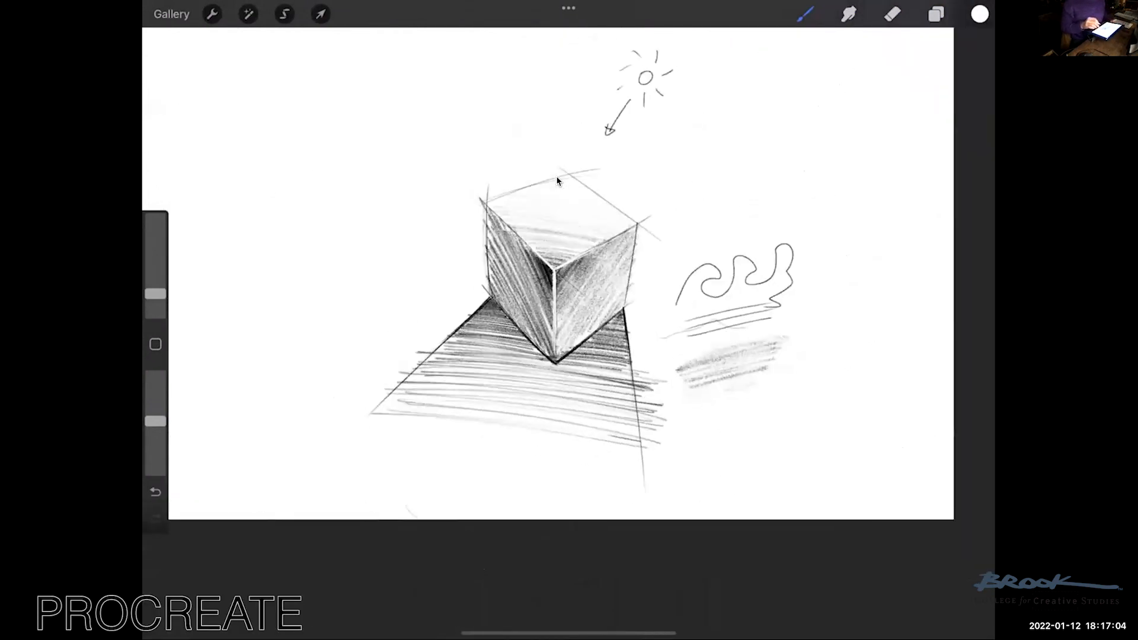
pyautogui.scroll(-5, 558, 181)
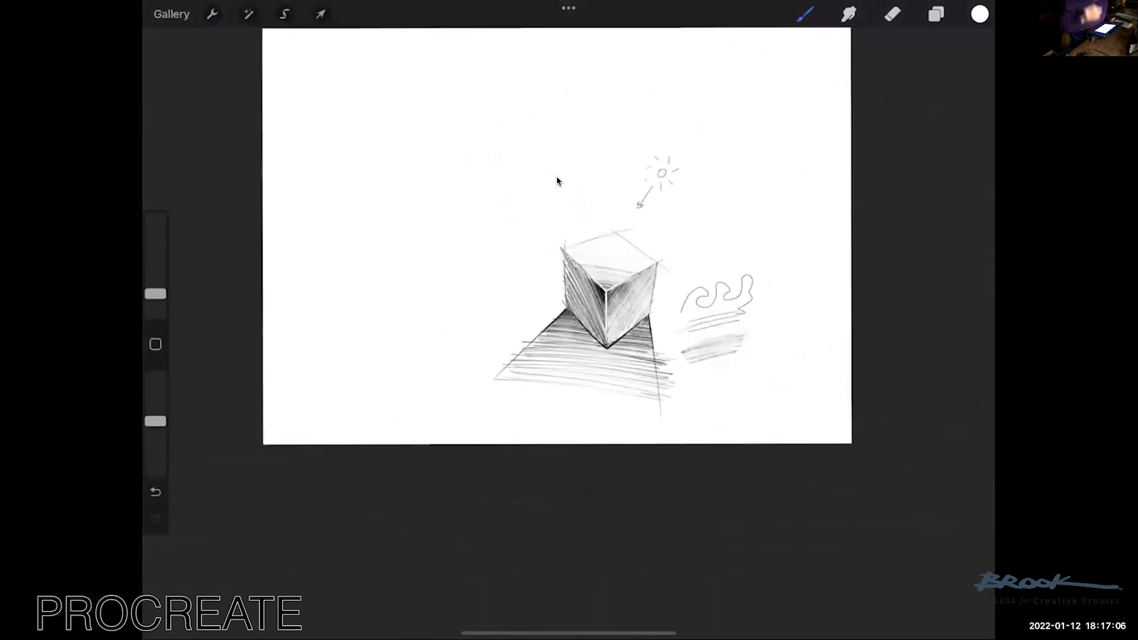
pyautogui.scroll(5, 558, 181)
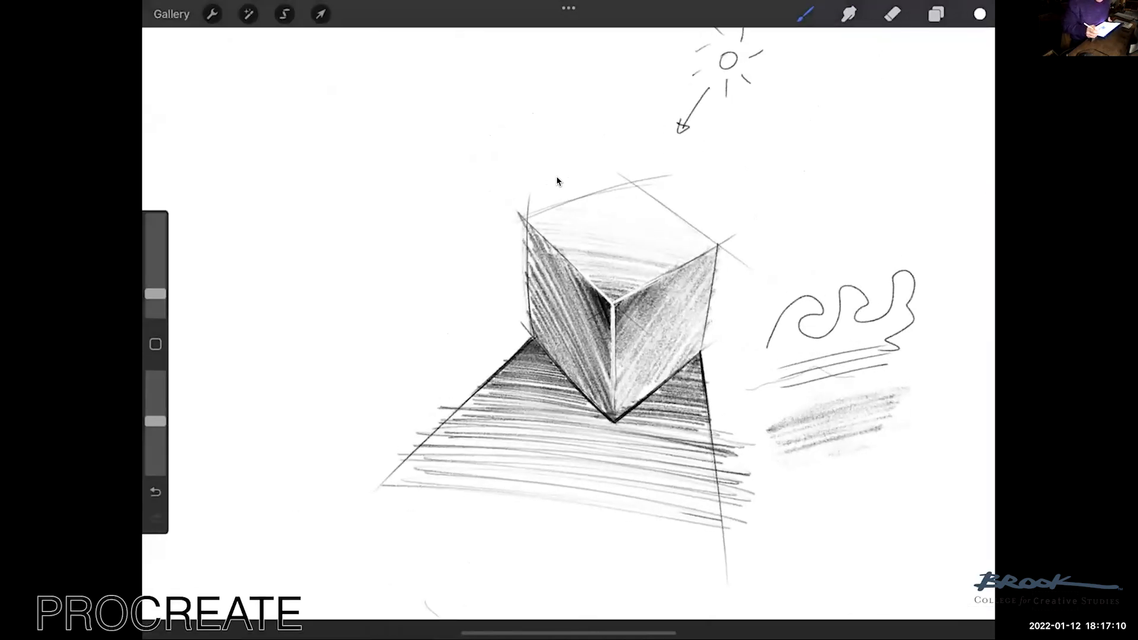
# Set the drawing colour back to black and choose the Studio Pen brush from Brooks Faves.
pyautogui.press('c')
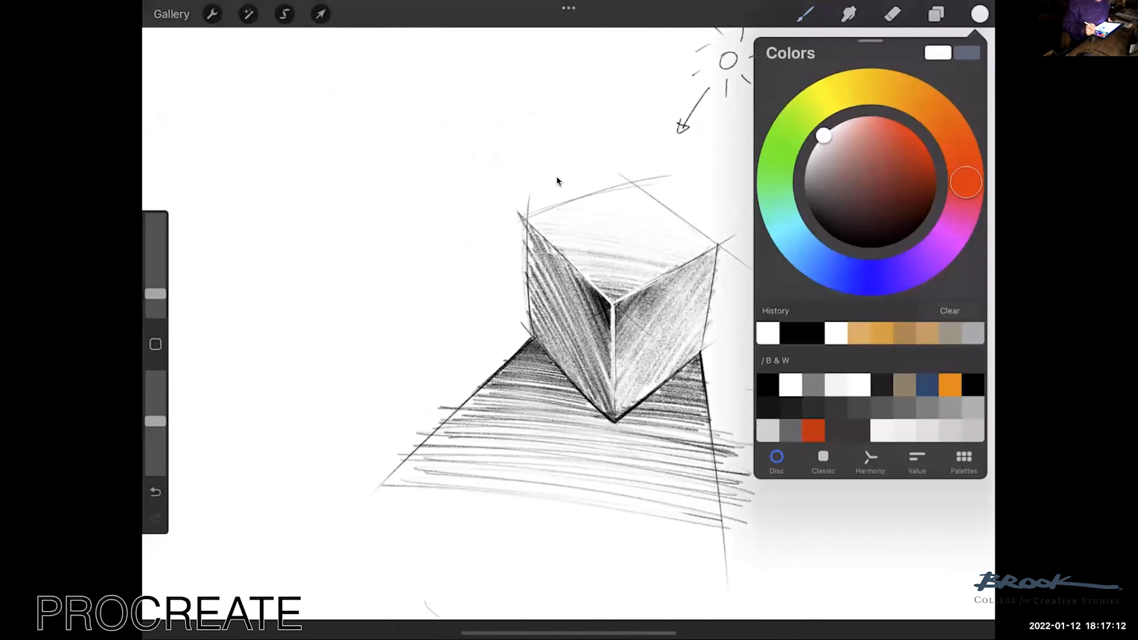
pyautogui.press('c')
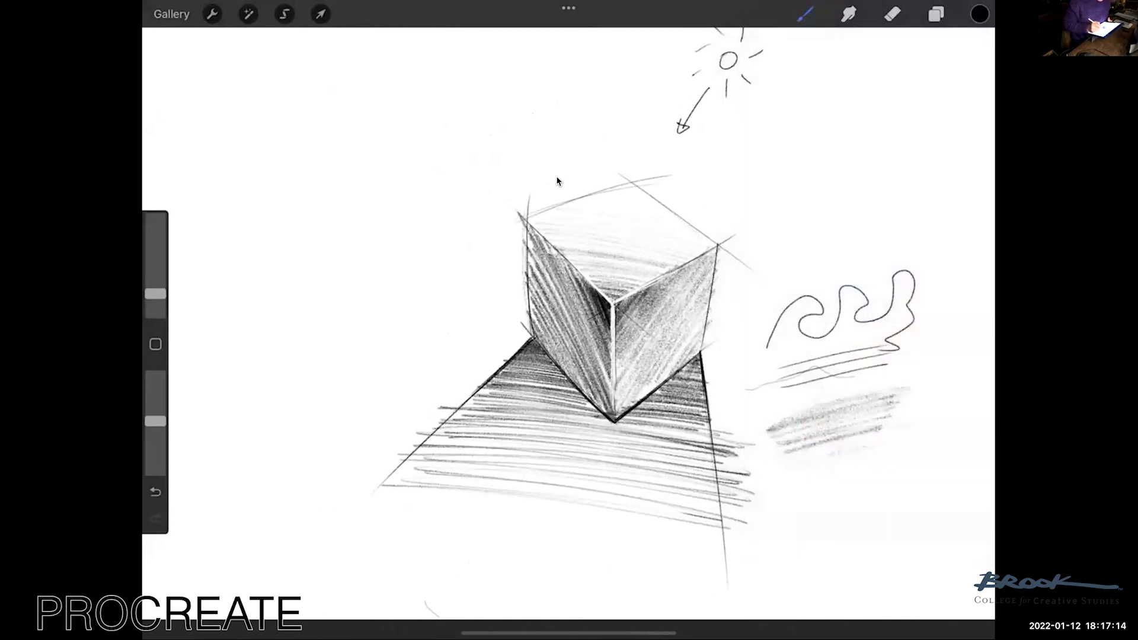
pyautogui.press('b')
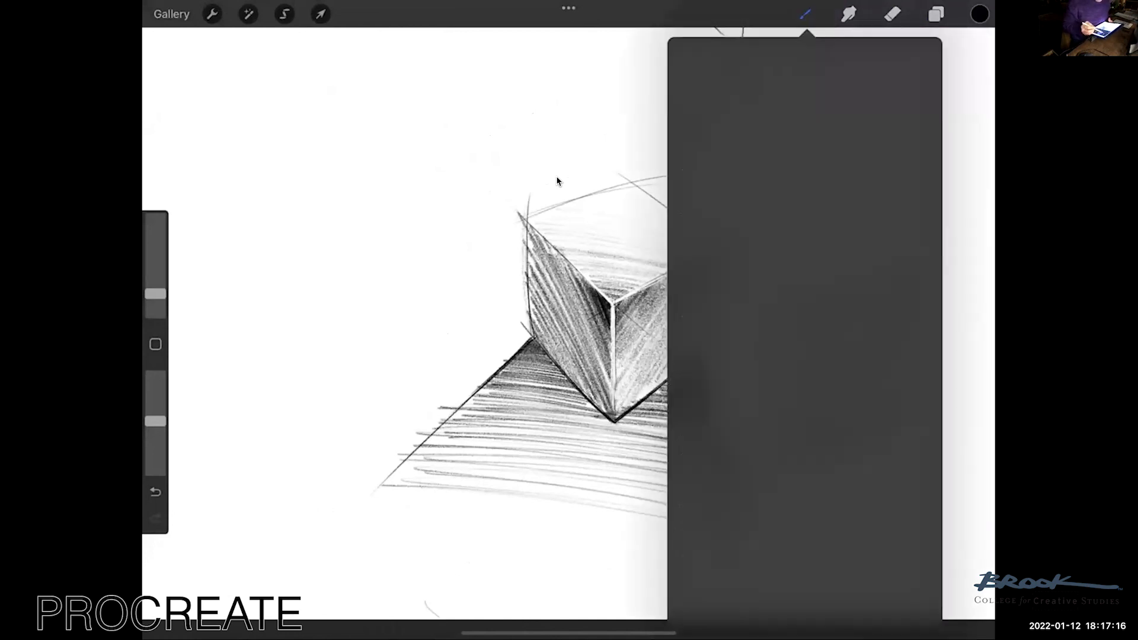
pyautogui.scroll(-7, 856, 356)
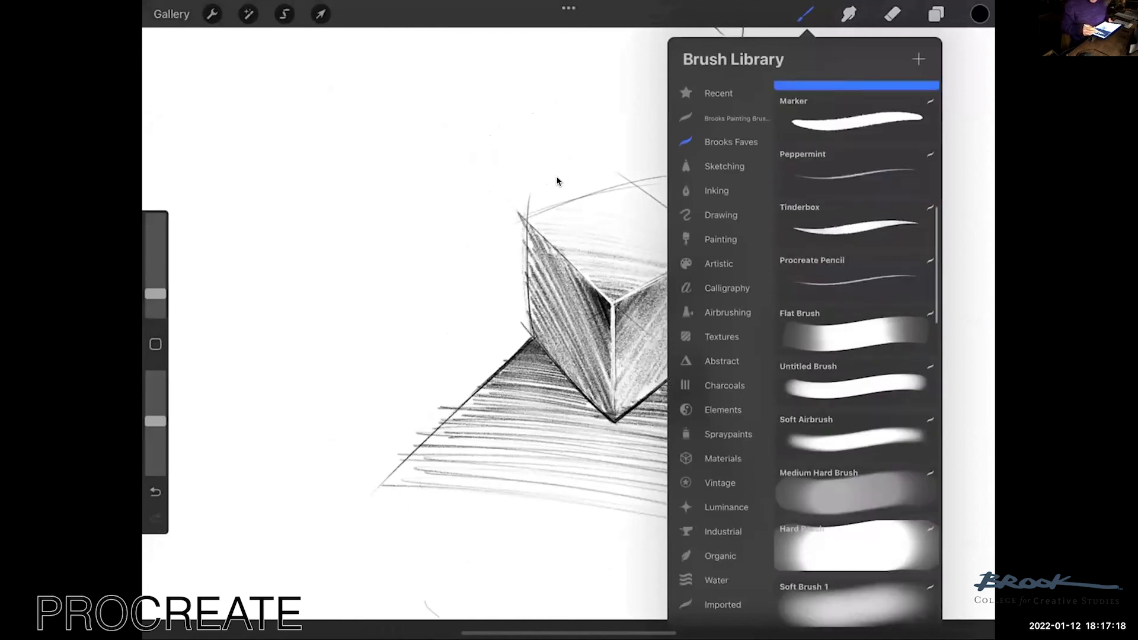
pyautogui.scroll(15, 857, 356)
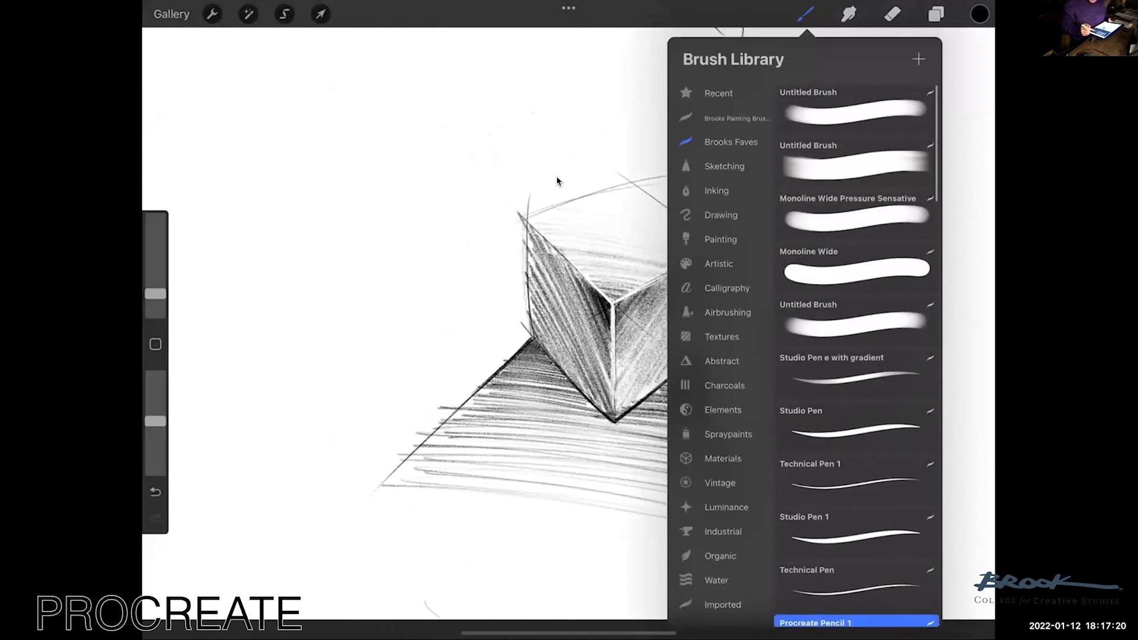
pyautogui.click(854, 426)
pyautogui.click(805, 13)
# Draw the four edges of a new cube's front face in the empty area beside the shaded cube.
pyautogui.hscroll(-4, 557, 182)
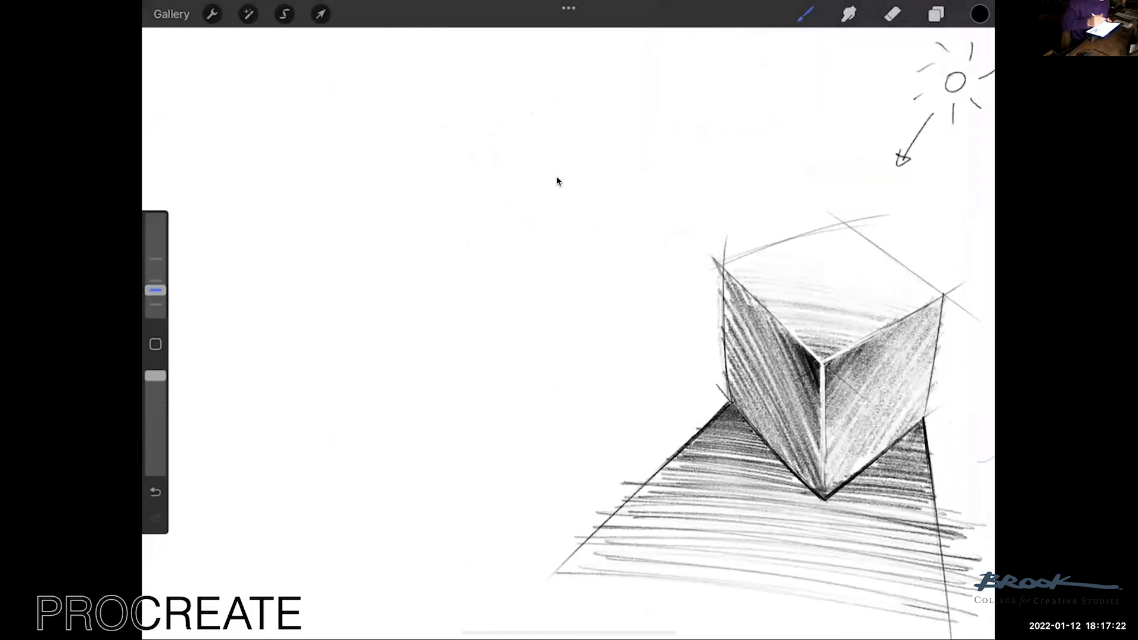
pyautogui.moveTo(359, 138); pyautogui.dragTo(356, 268)
pyautogui.moveTo(486, 165); pyautogui.dragTo(484, 265)
pyautogui.scroll(-5, 557, 181)
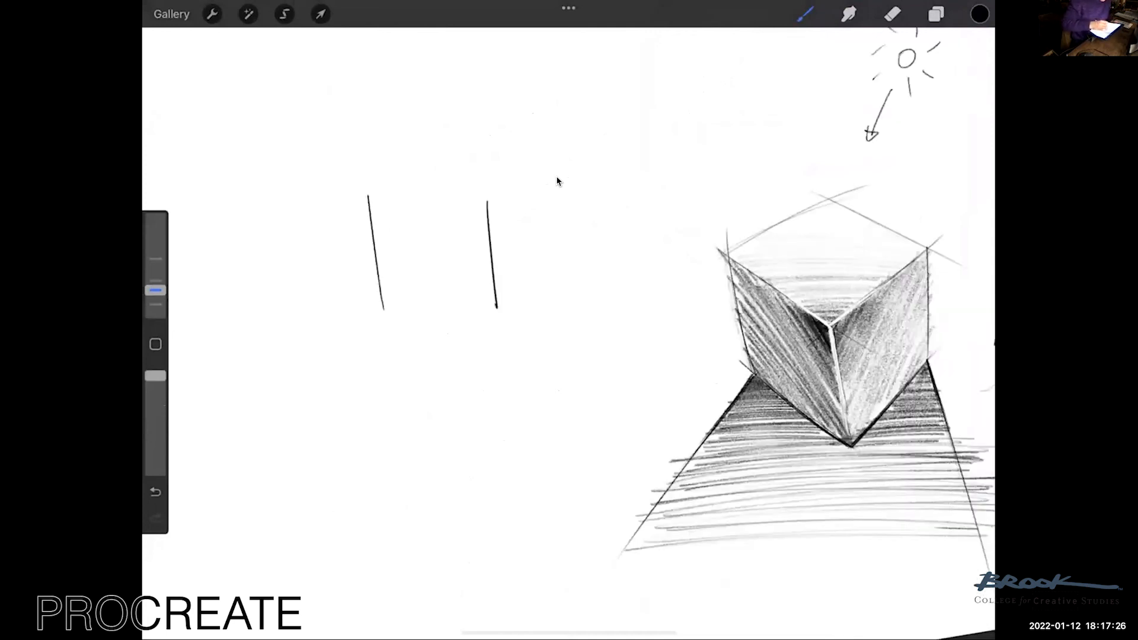
pyautogui.moveTo(436, 213); pyautogui.dragTo(378, 322)
pyautogui.moveTo(536, 266); pyautogui.dragTo(483, 364)
pyautogui.scroll(-5, 558, 181)
# Complete the new line cube with receding edges from the front face's corners and the rear edges of its top and right faces.
pyautogui.moveTo(539, 230); pyautogui.dragTo(646, 180)
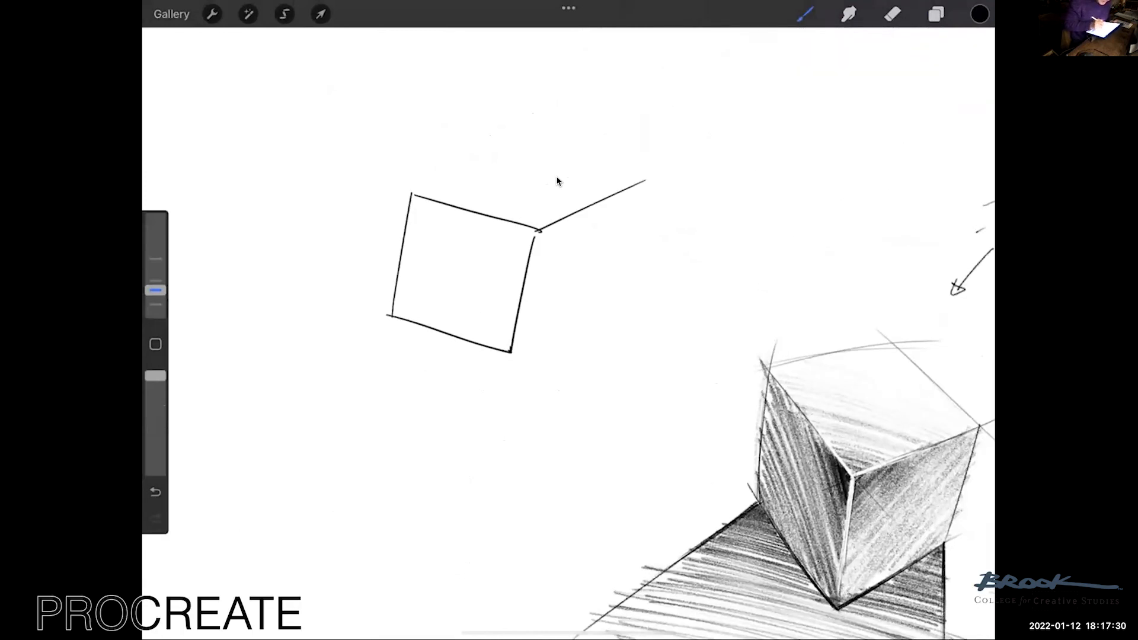
pyautogui.moveTo(412, 194); pyautogui.dragTo(505, 163)
pyautogui.moveTo(519, 344); pyautogui.dragTo(599, 293)
pyautogui.scroll(-5, 557, 181)
pyautogui.moveTo(515, 314); pyautogui.dragTo(641, 243)
pyautogui.scroll(-5, 557, 181)
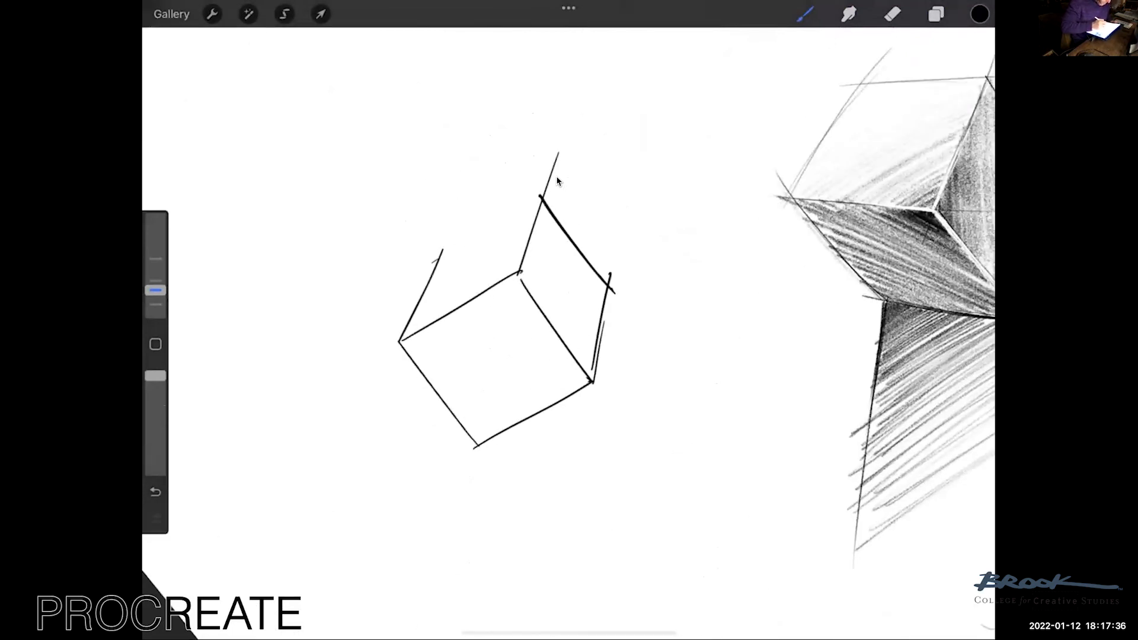
pyautogui.scroll(-5, 558, 181)
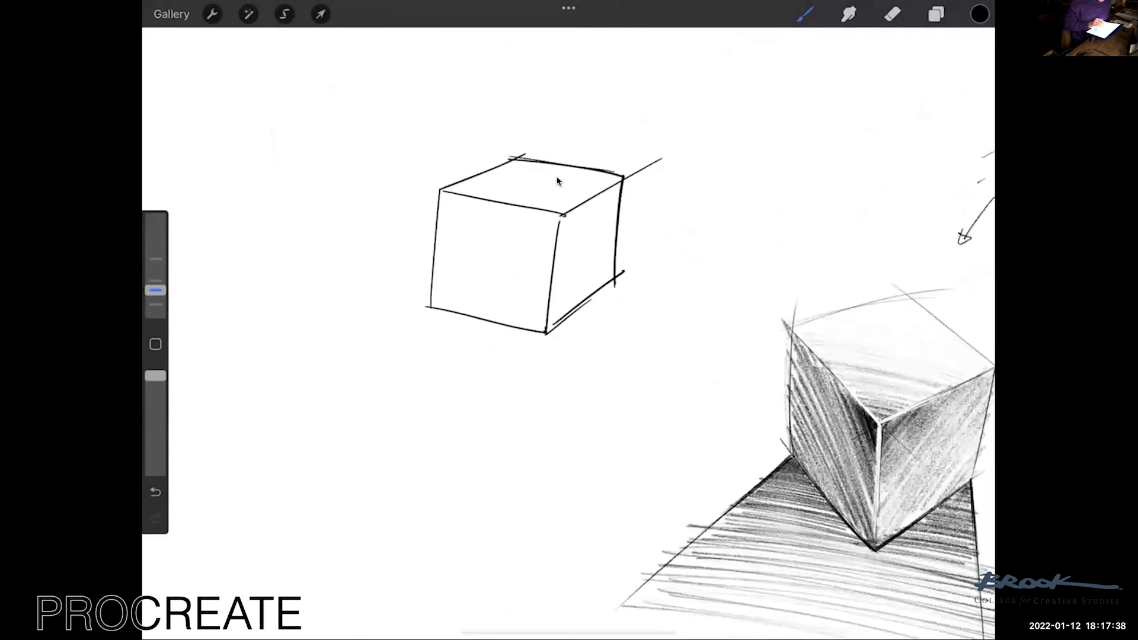
# Draw a small sun with rays above the new cube's right side, then try an arrow beside it and undo that arrow.
pyautogui.scroll(5, 557, 181)
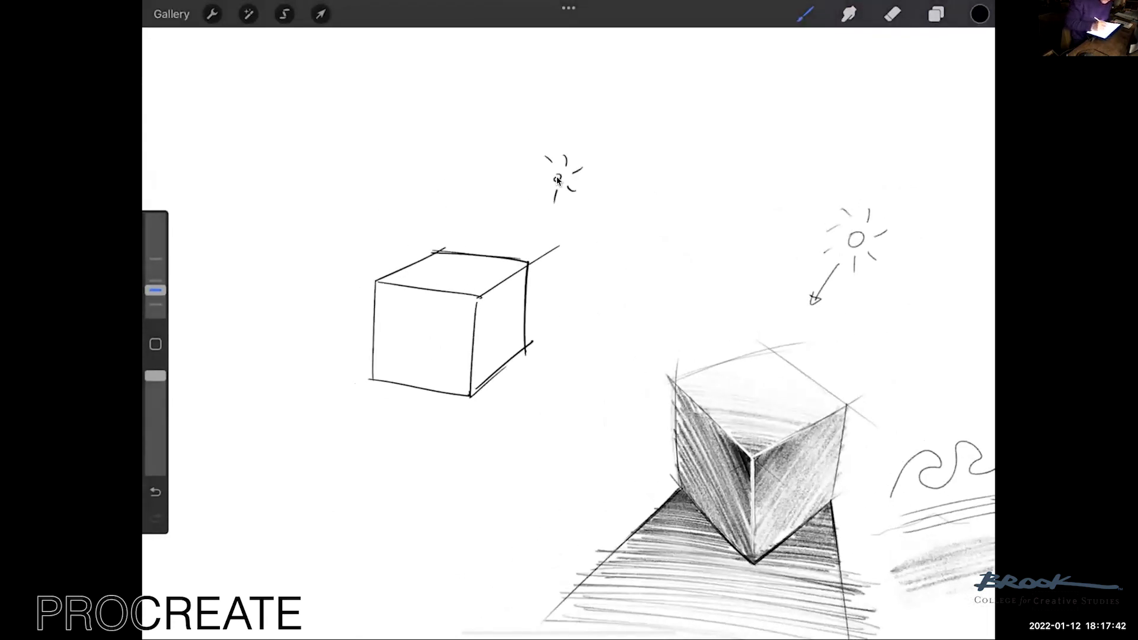
pyautogui.scroll(3, 557, 181)
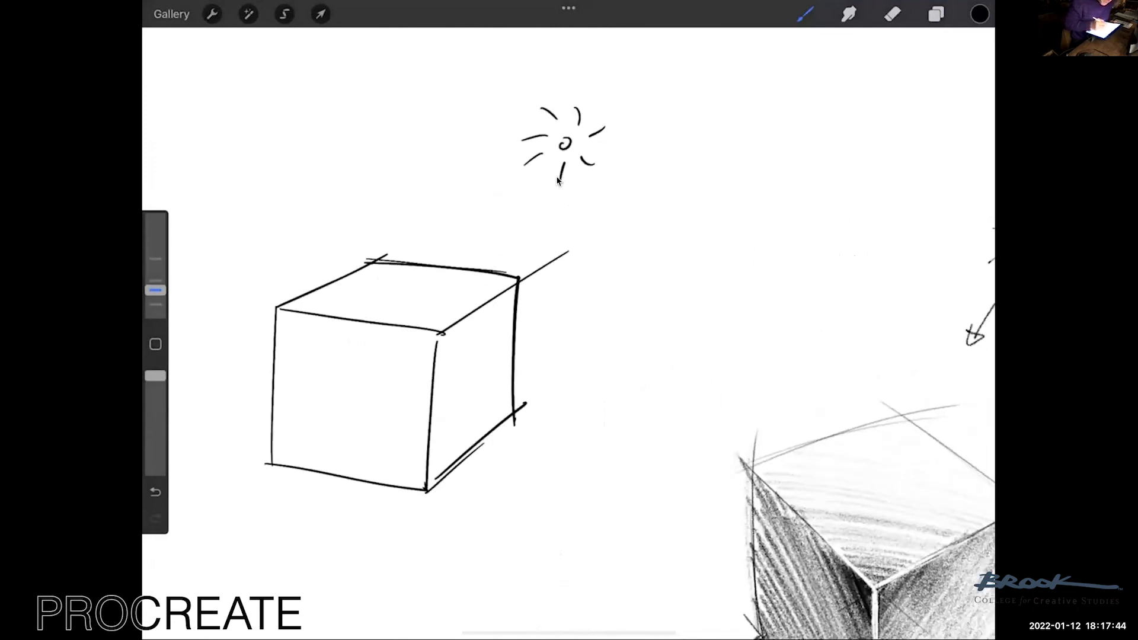
pyautogui.moveTo(587, 117); pyautogui.dragTo(621, 75)
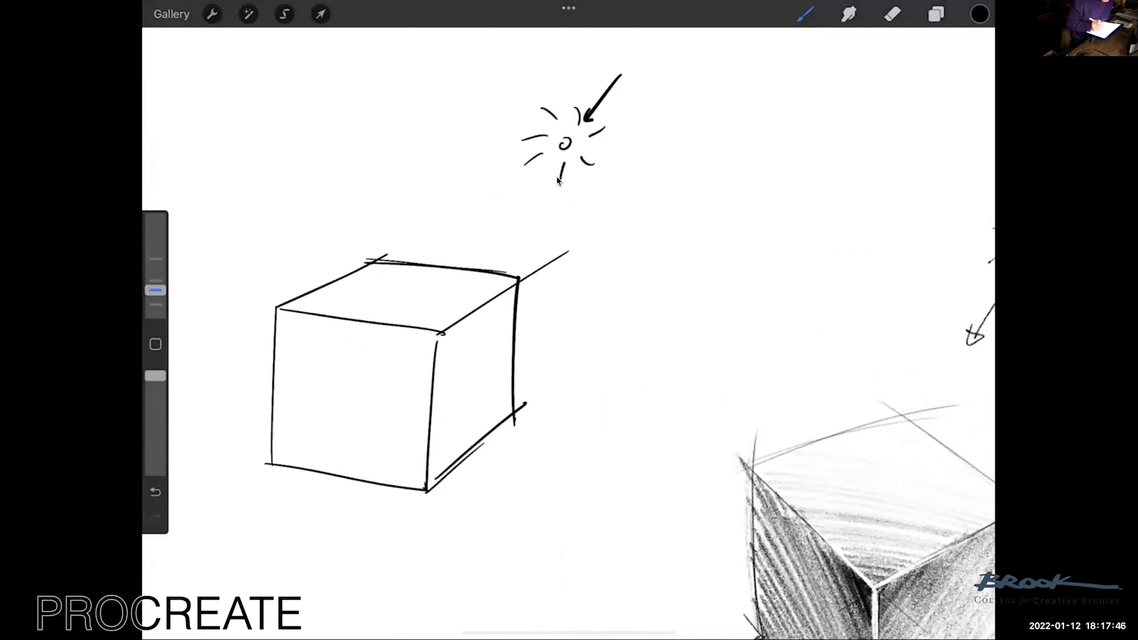
pyautogui.hotkey('ctrl', 'z')
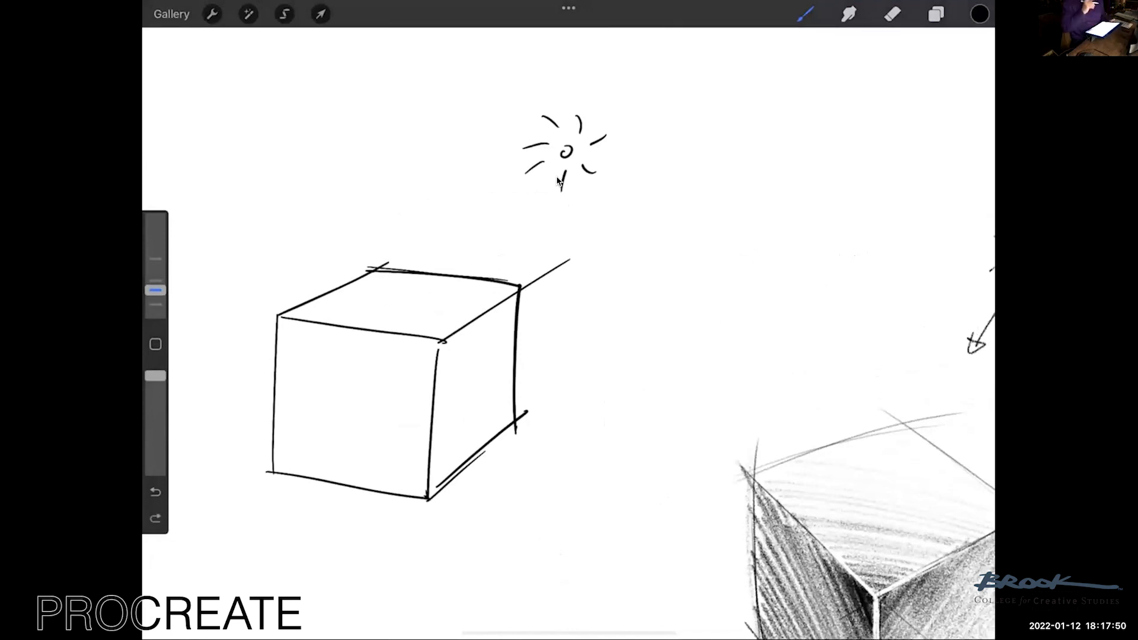
pyautogui.scroll(3, 557, 181)
pyautogui.scroll(-5, 557, 182)
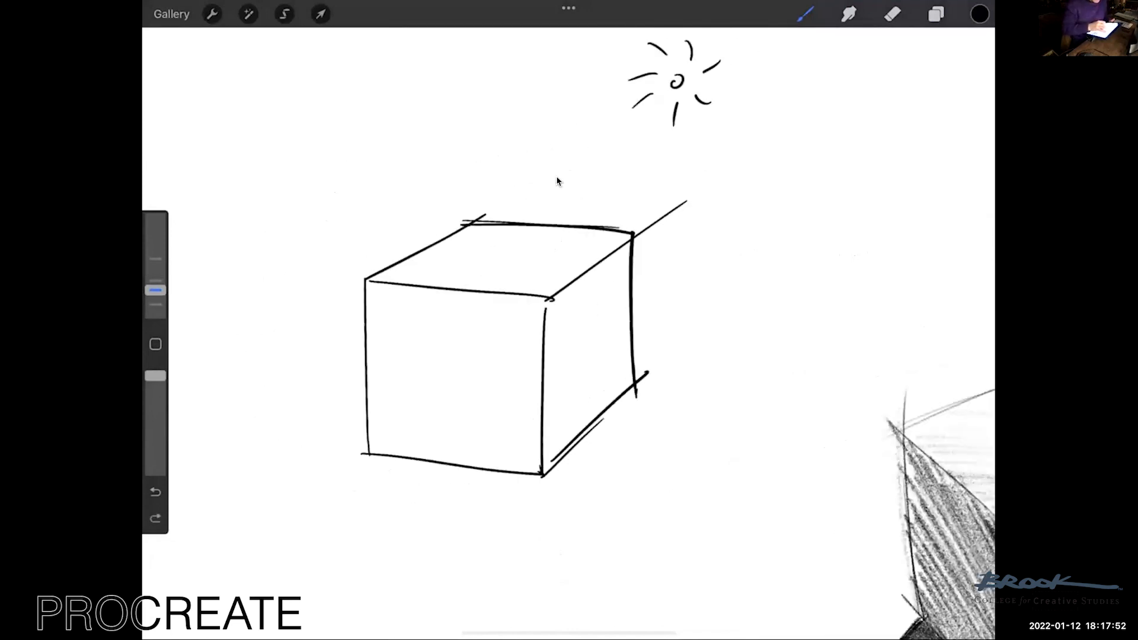
pyautogui.scroll(3, 557, 182)
pyautogui.scroll(3, 558, 182)
pyautogui.scroll(-5, 557, 181)
pyautogui.scroll(-1, 557, 181)
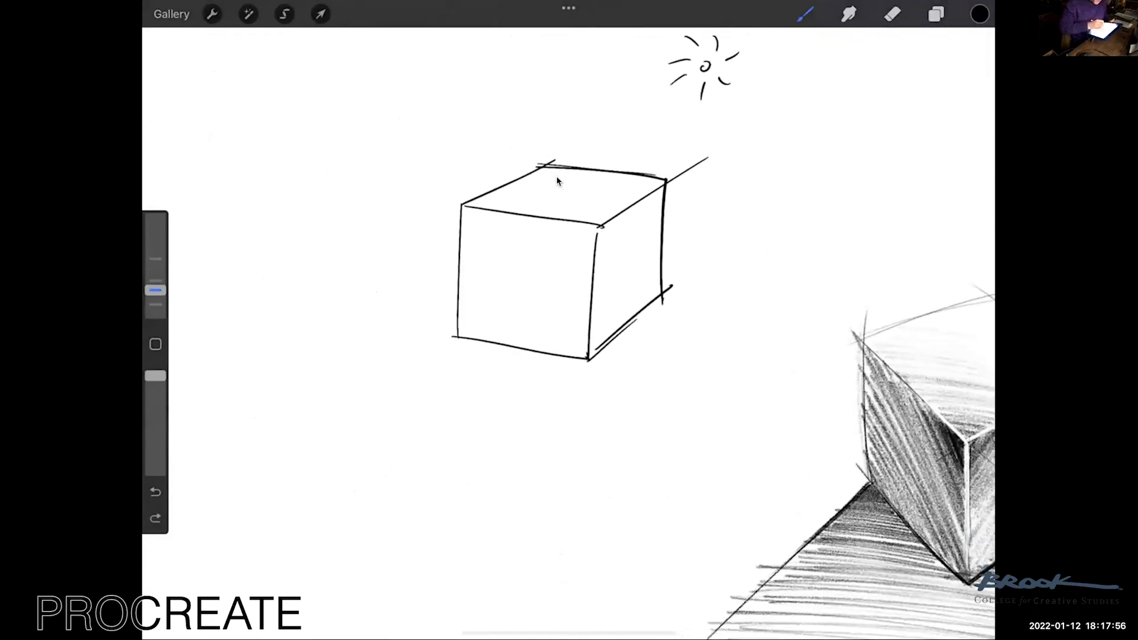
# Draw a doubled cast-shadow edge from the line cube's rear lower right corner away from the sun, undoing the extra strokes.
pyautogui.scroll(-3, 557, 181)
pyautogui.scroll(1, 557, 182)
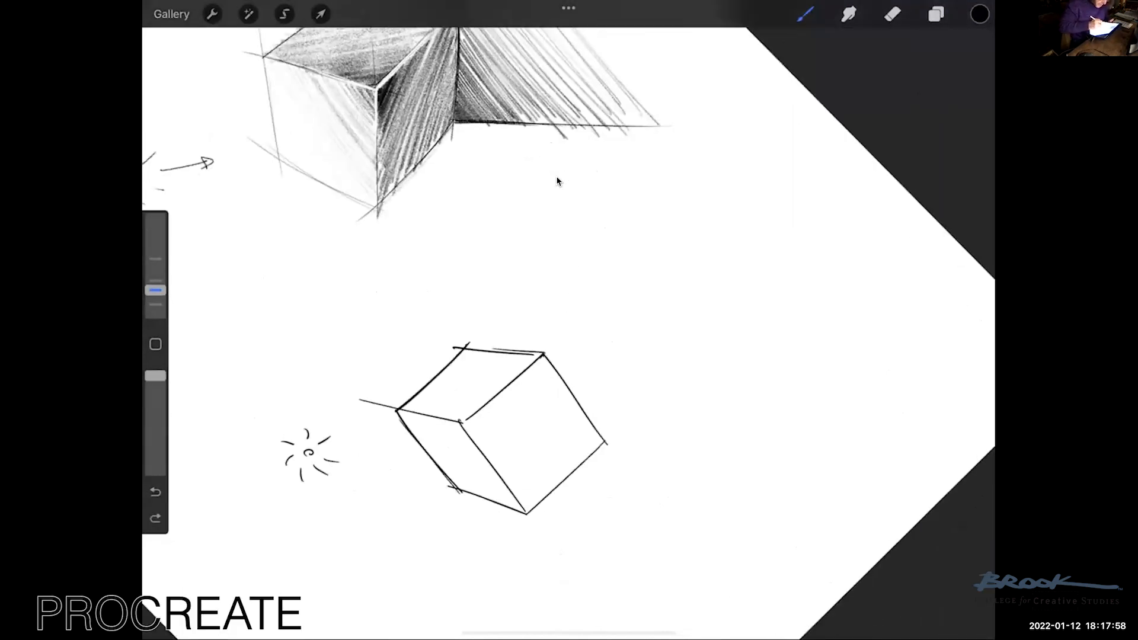
pyautogui.moveTo(463, 347); pyautogui.dragTo(609, 216)
pyautogui.moveTo(498, 317); pyautogui.dragTo(624, 213)
pyautogui.moveTo(468, 347); pyautogui.dragTo(646, 197)
pyautogui.hotkey('ctrl', 'z')
pyautogui.moveTo(624, 448); pyautogui.dragTo(617, 491)
pyautogui.hotkey('ctrl', 'z')
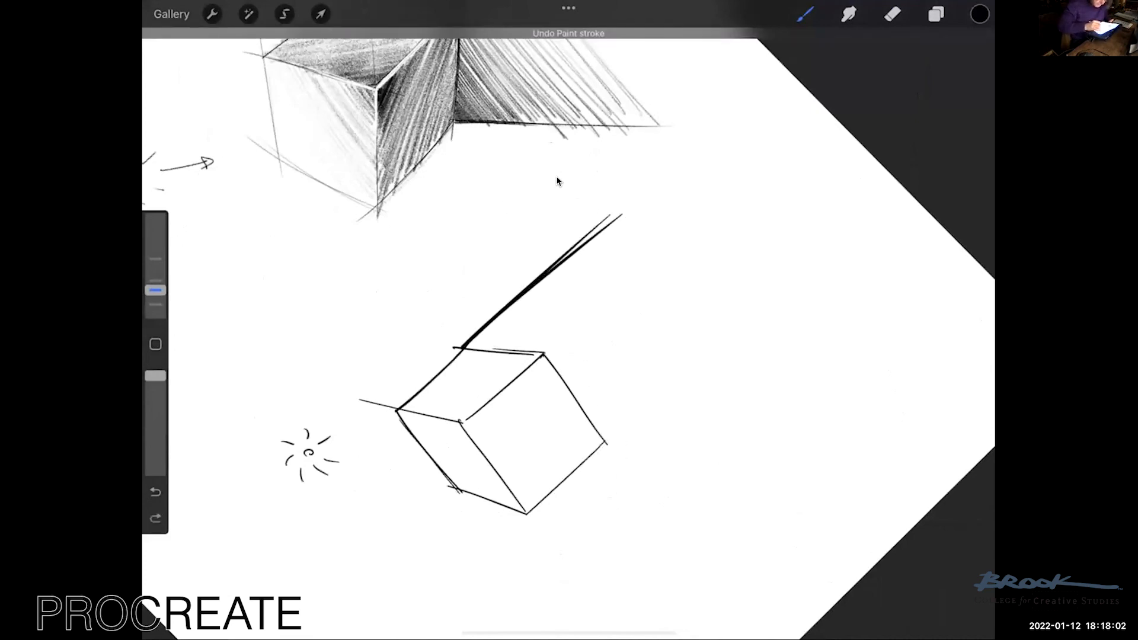
# Undo the diagonal hatching on the line cube's front face and open the current brush's stabilization settings.
pyautogui.press('e')
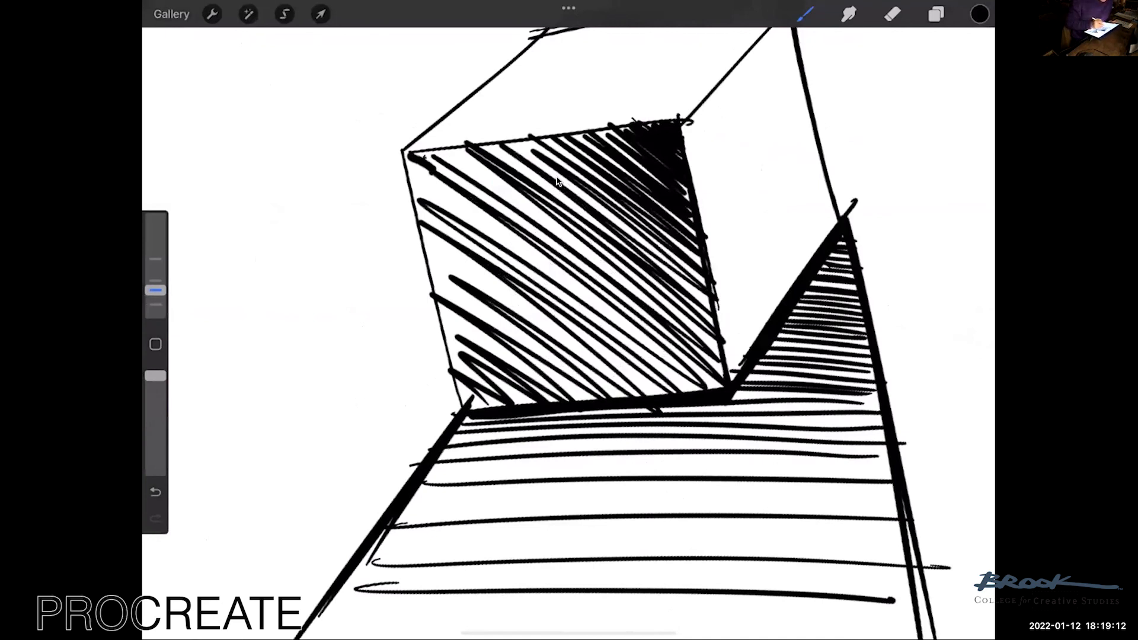
pyautogui.hotkey('ctrl', 'z')
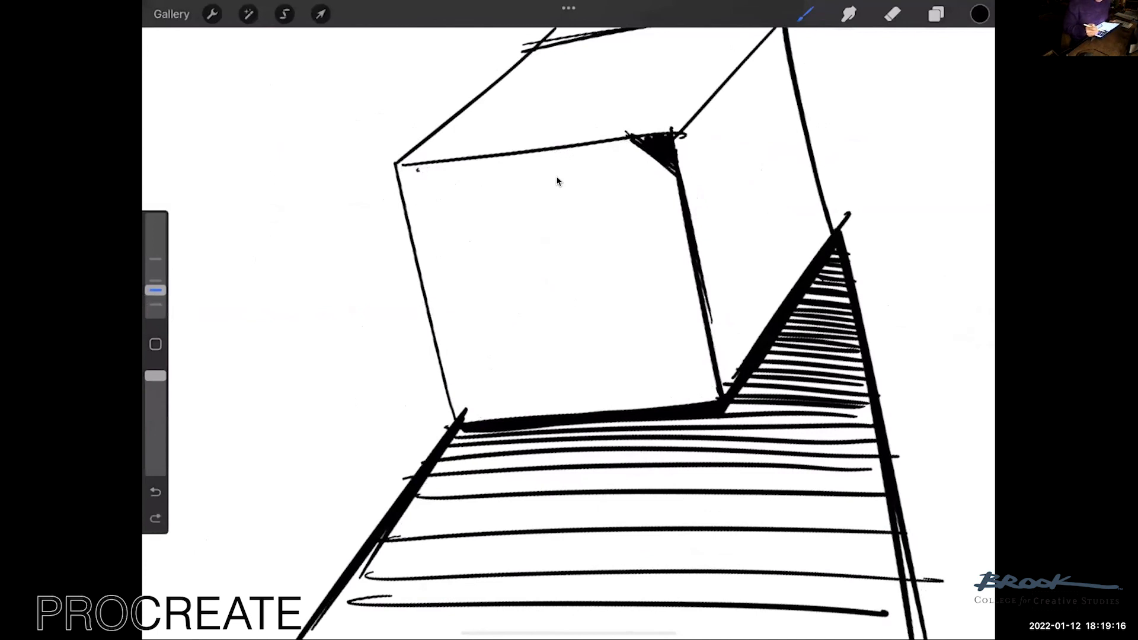
pyautogui.press('b')
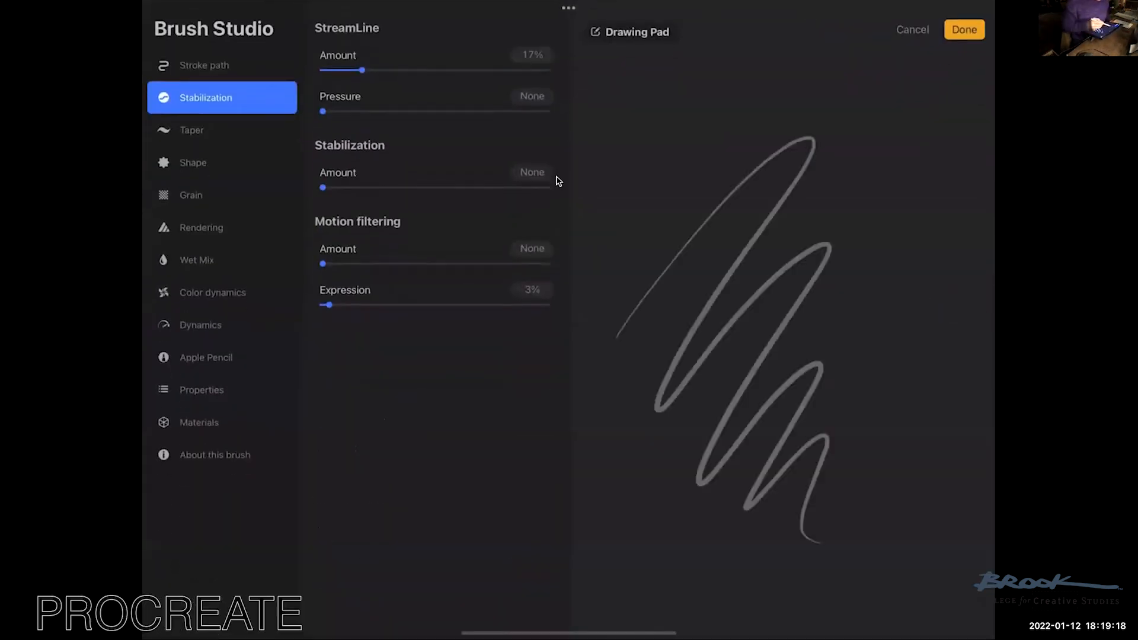